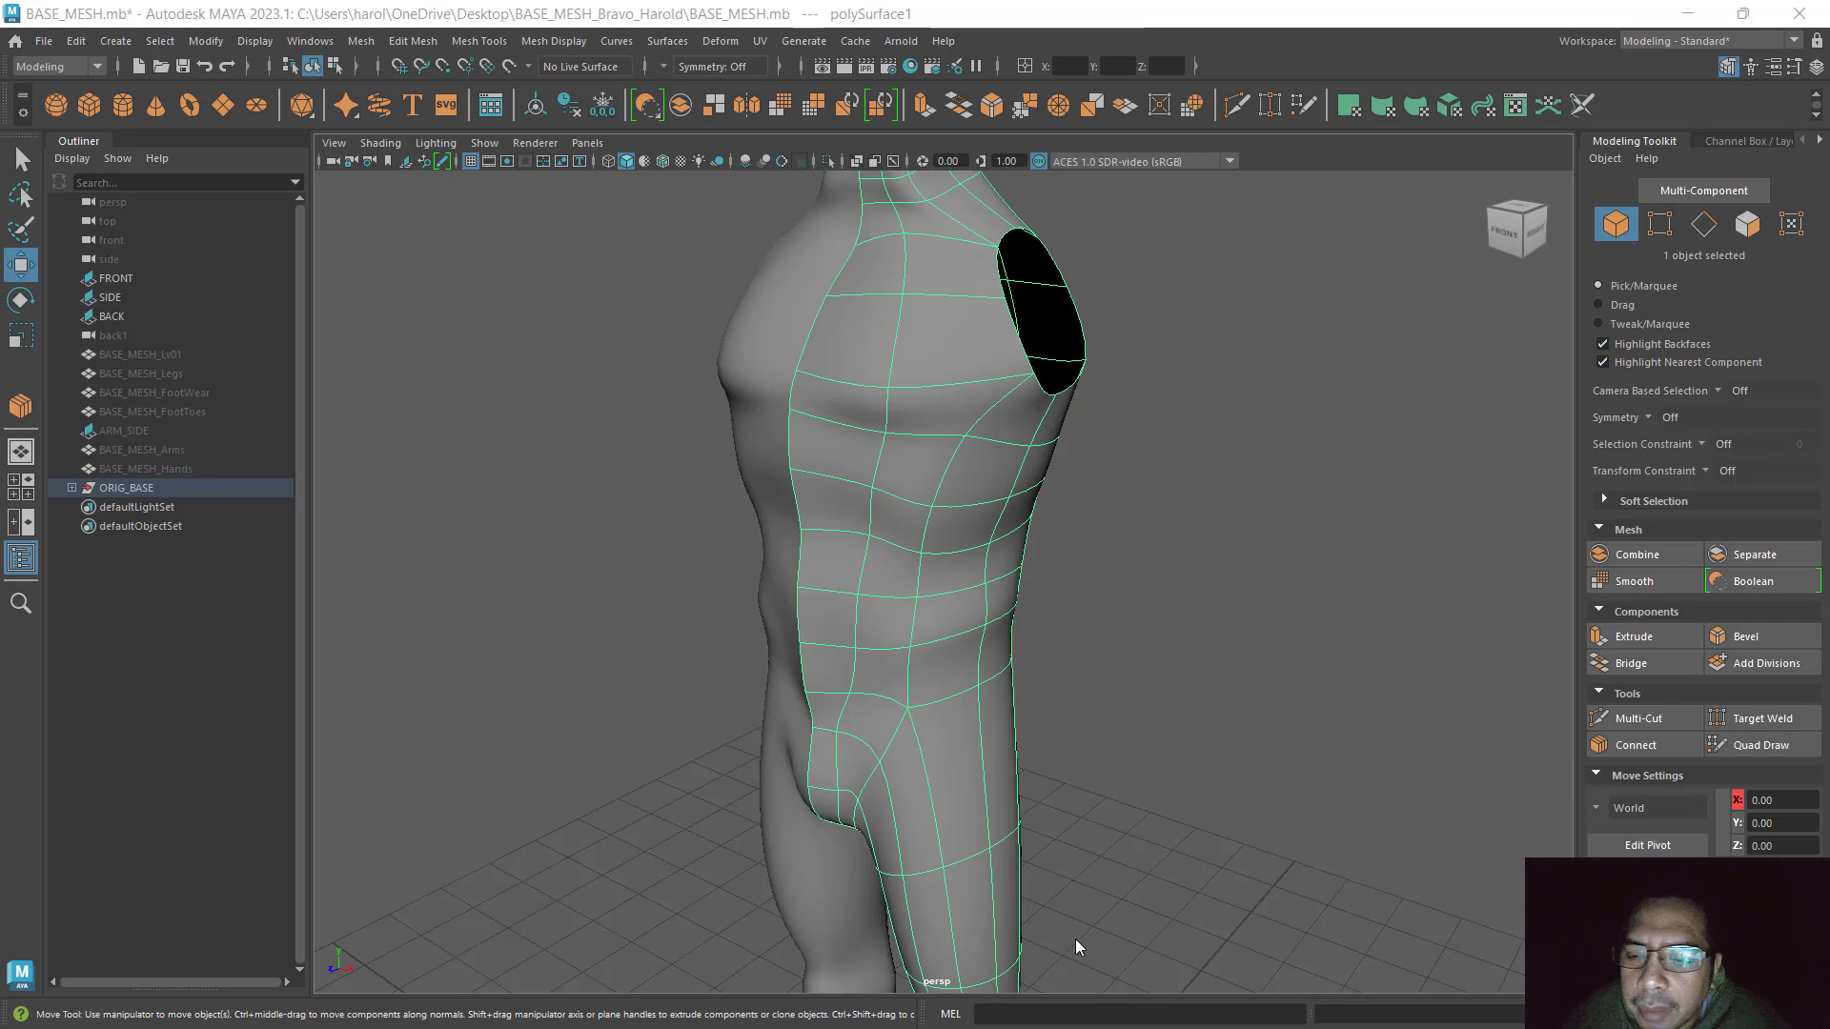
Reselect the half-body mesh, view it from behind as a faceted low-poly cage, and show four views
left_click(1074, 678)
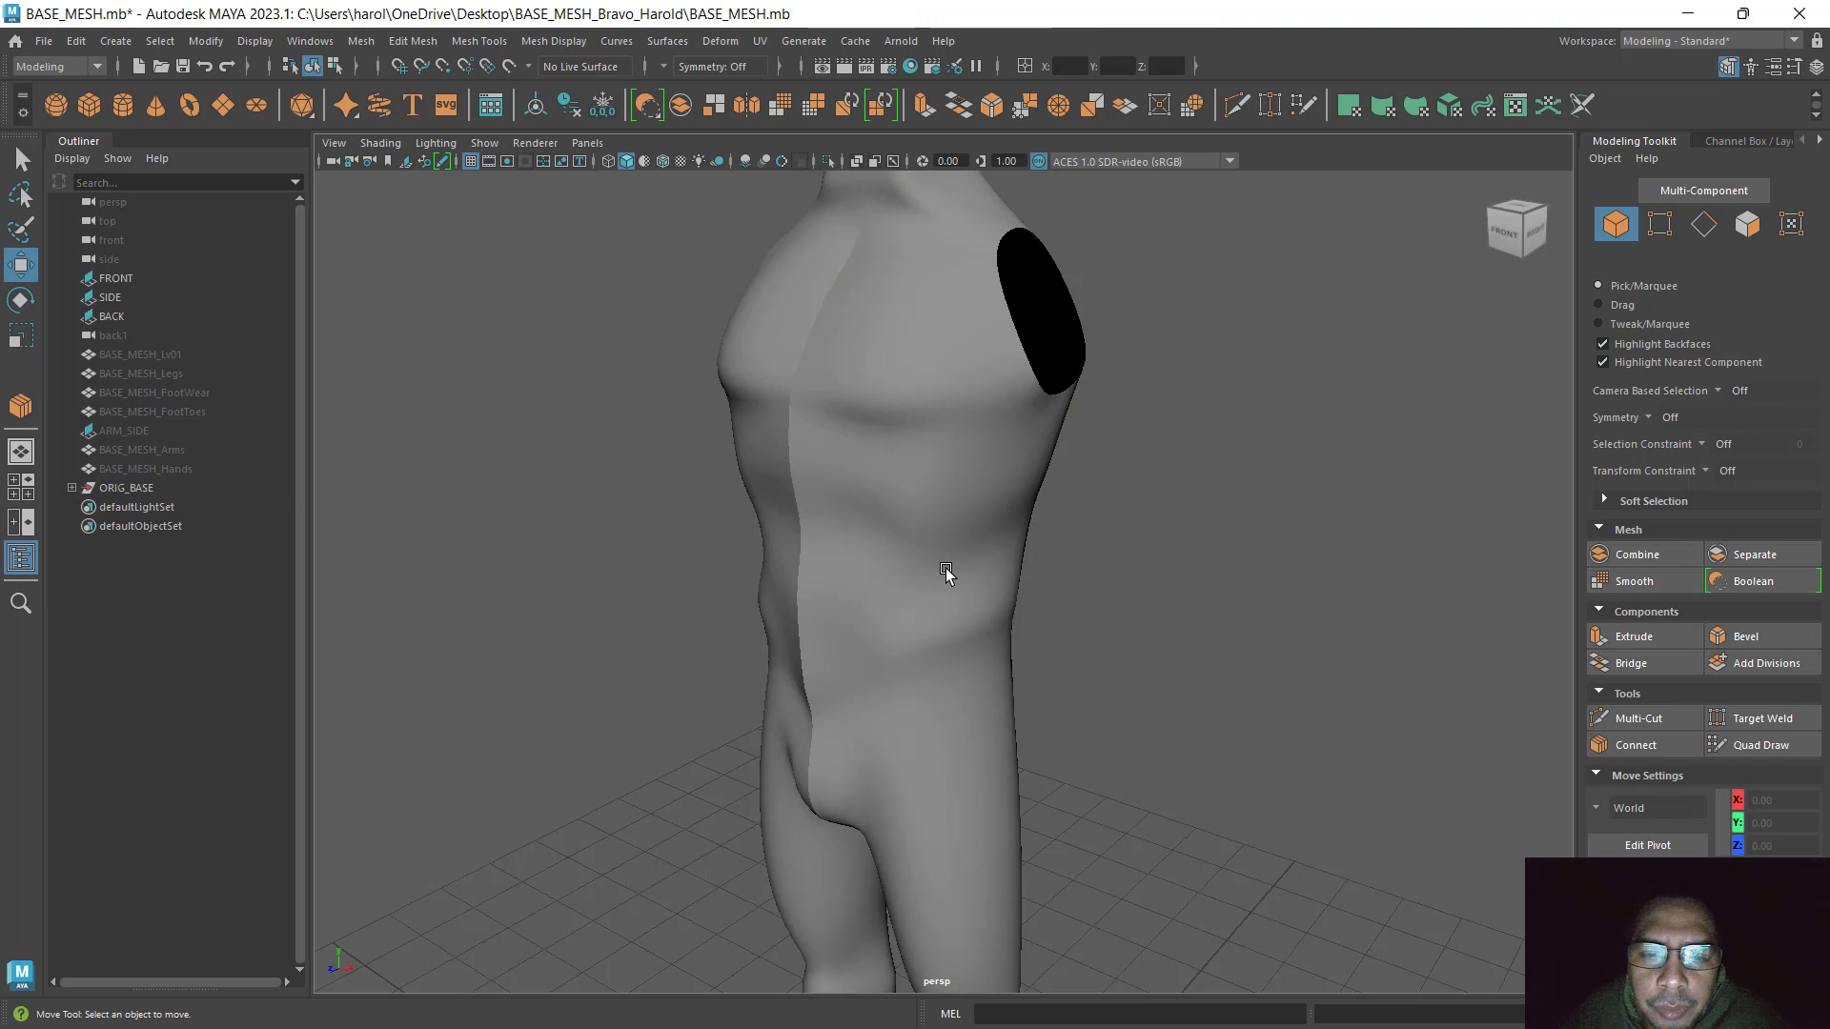
left_click(947, 572)
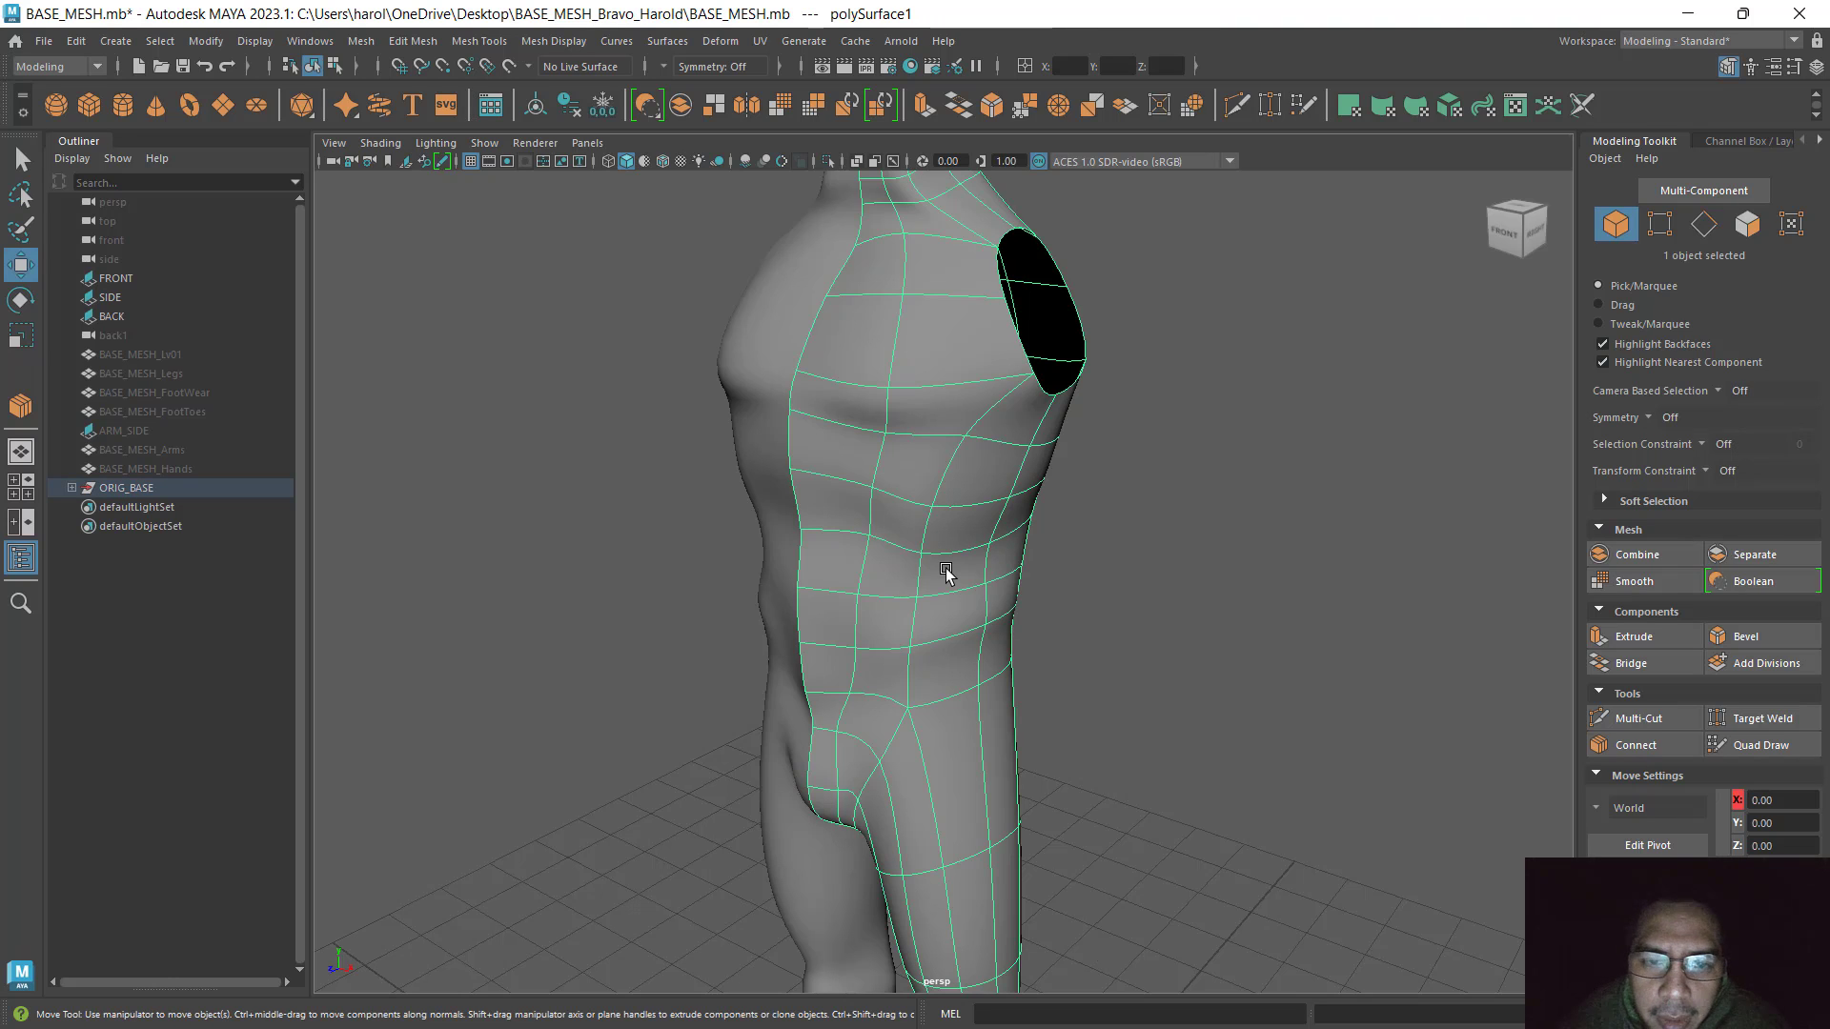
left_click_drag(1123, 560, 878, 511, "alt")
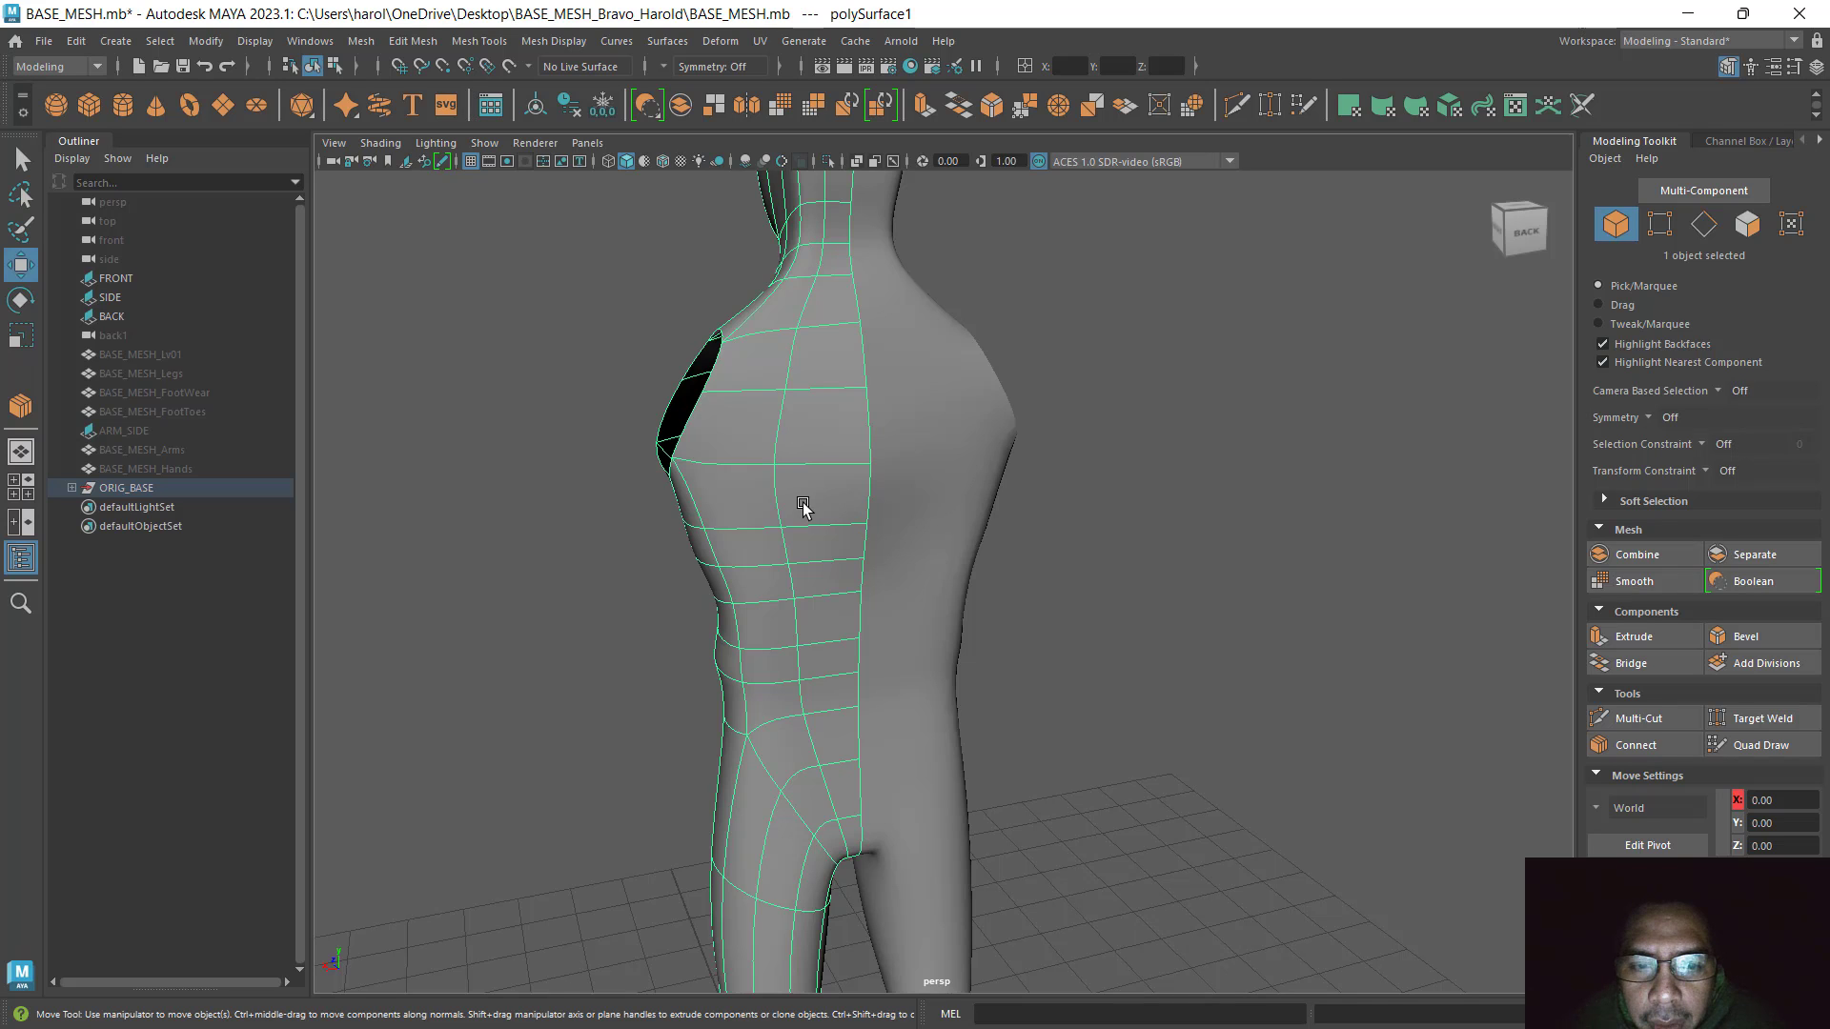
key("1")
left_click_drag(874, 560, 868, 545, "alt")
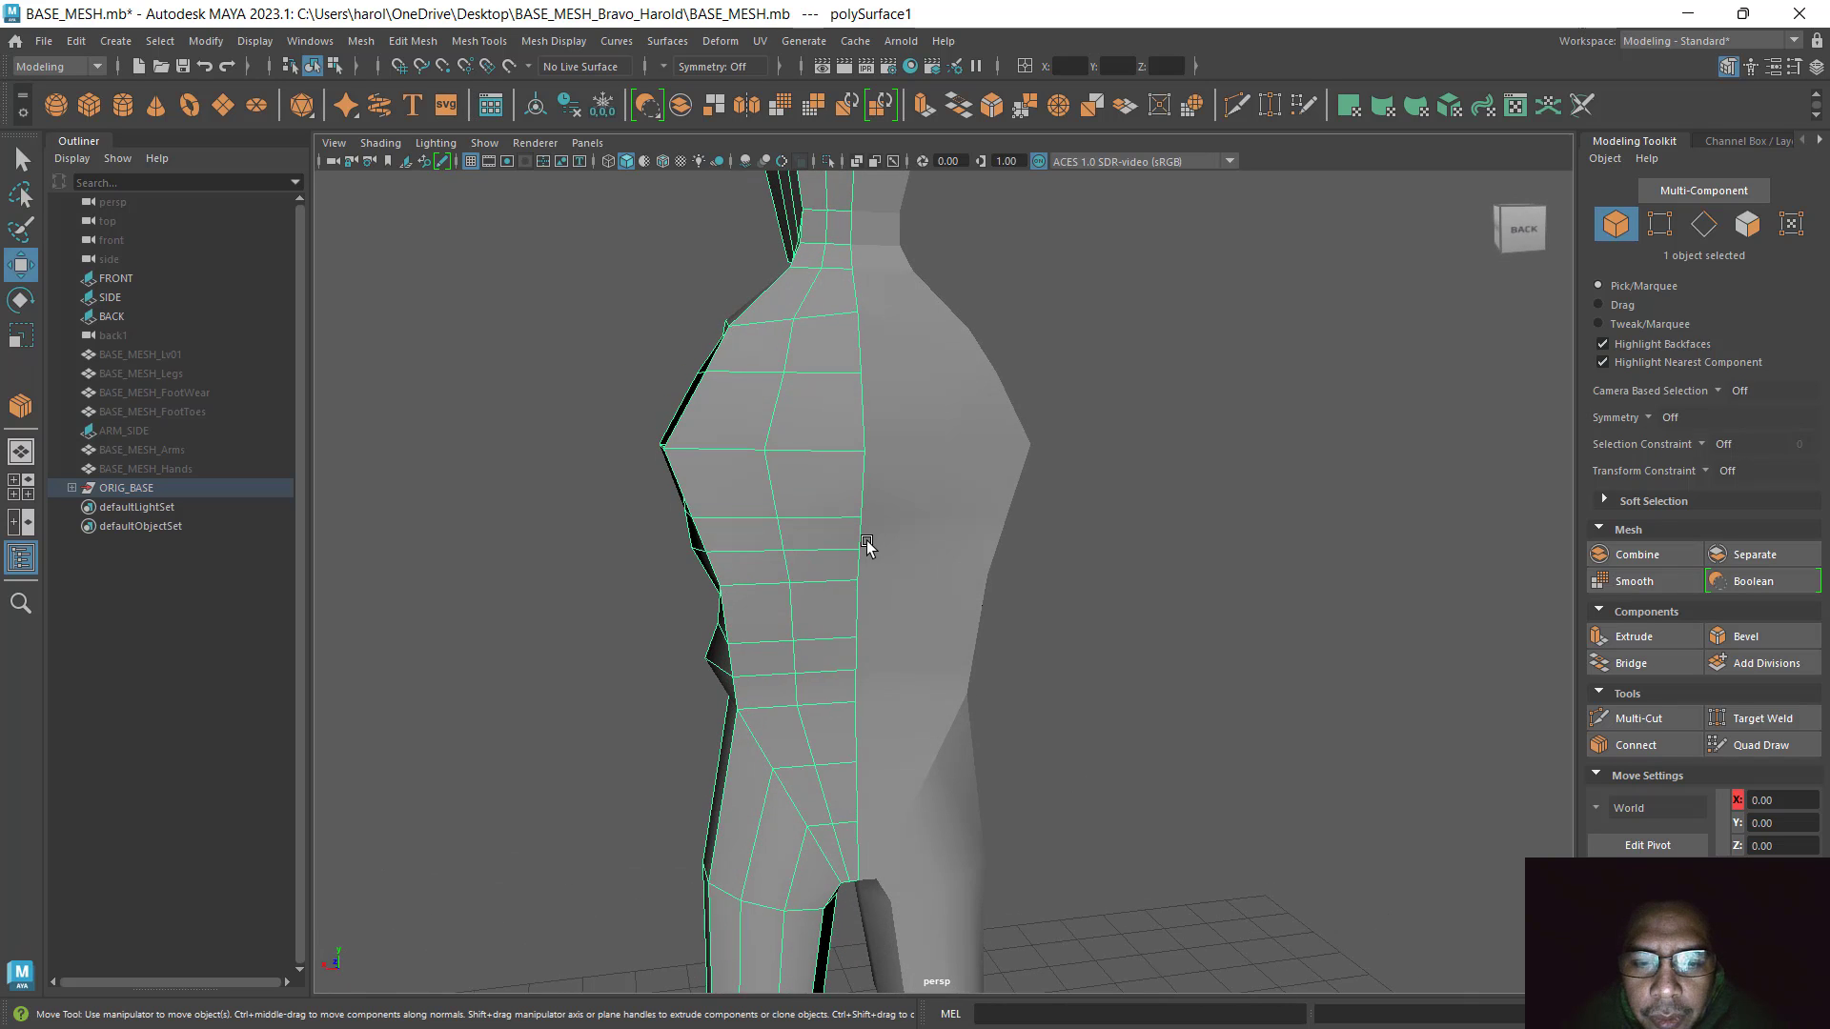
key("space")
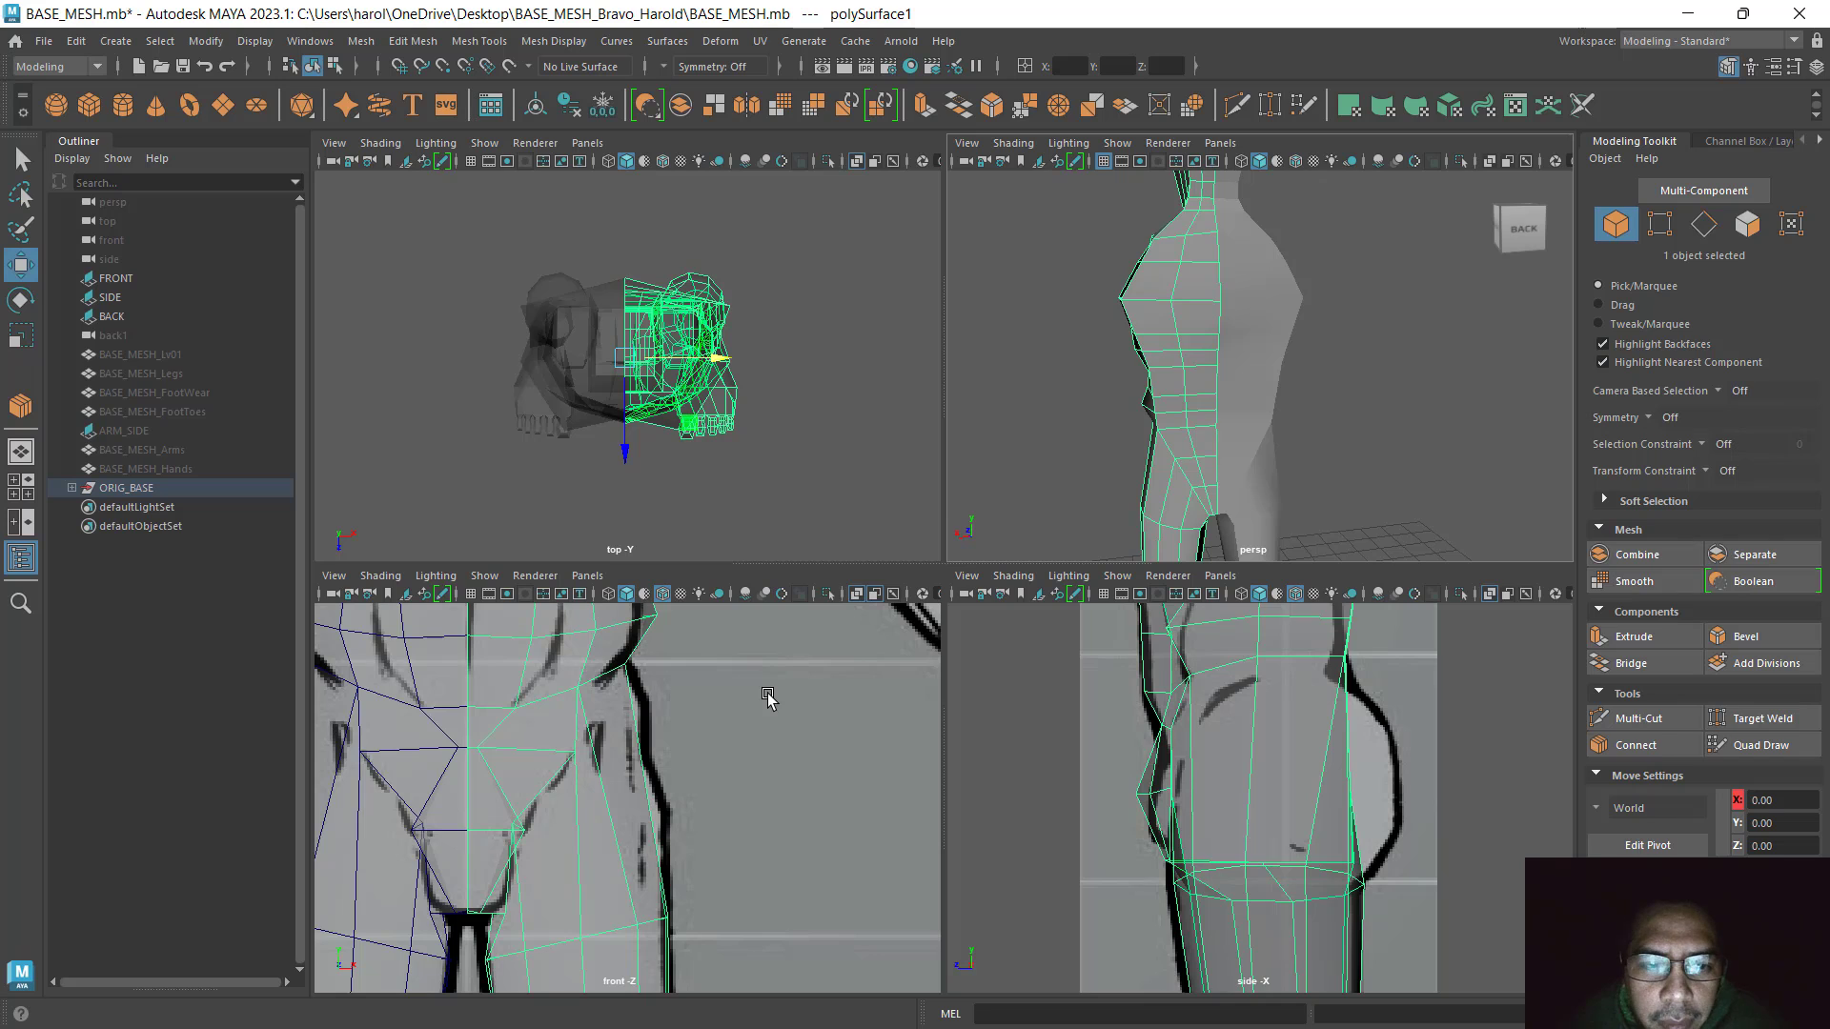
Maximize the top view and look through the back1 orthographic camera over the back reference
key("space")
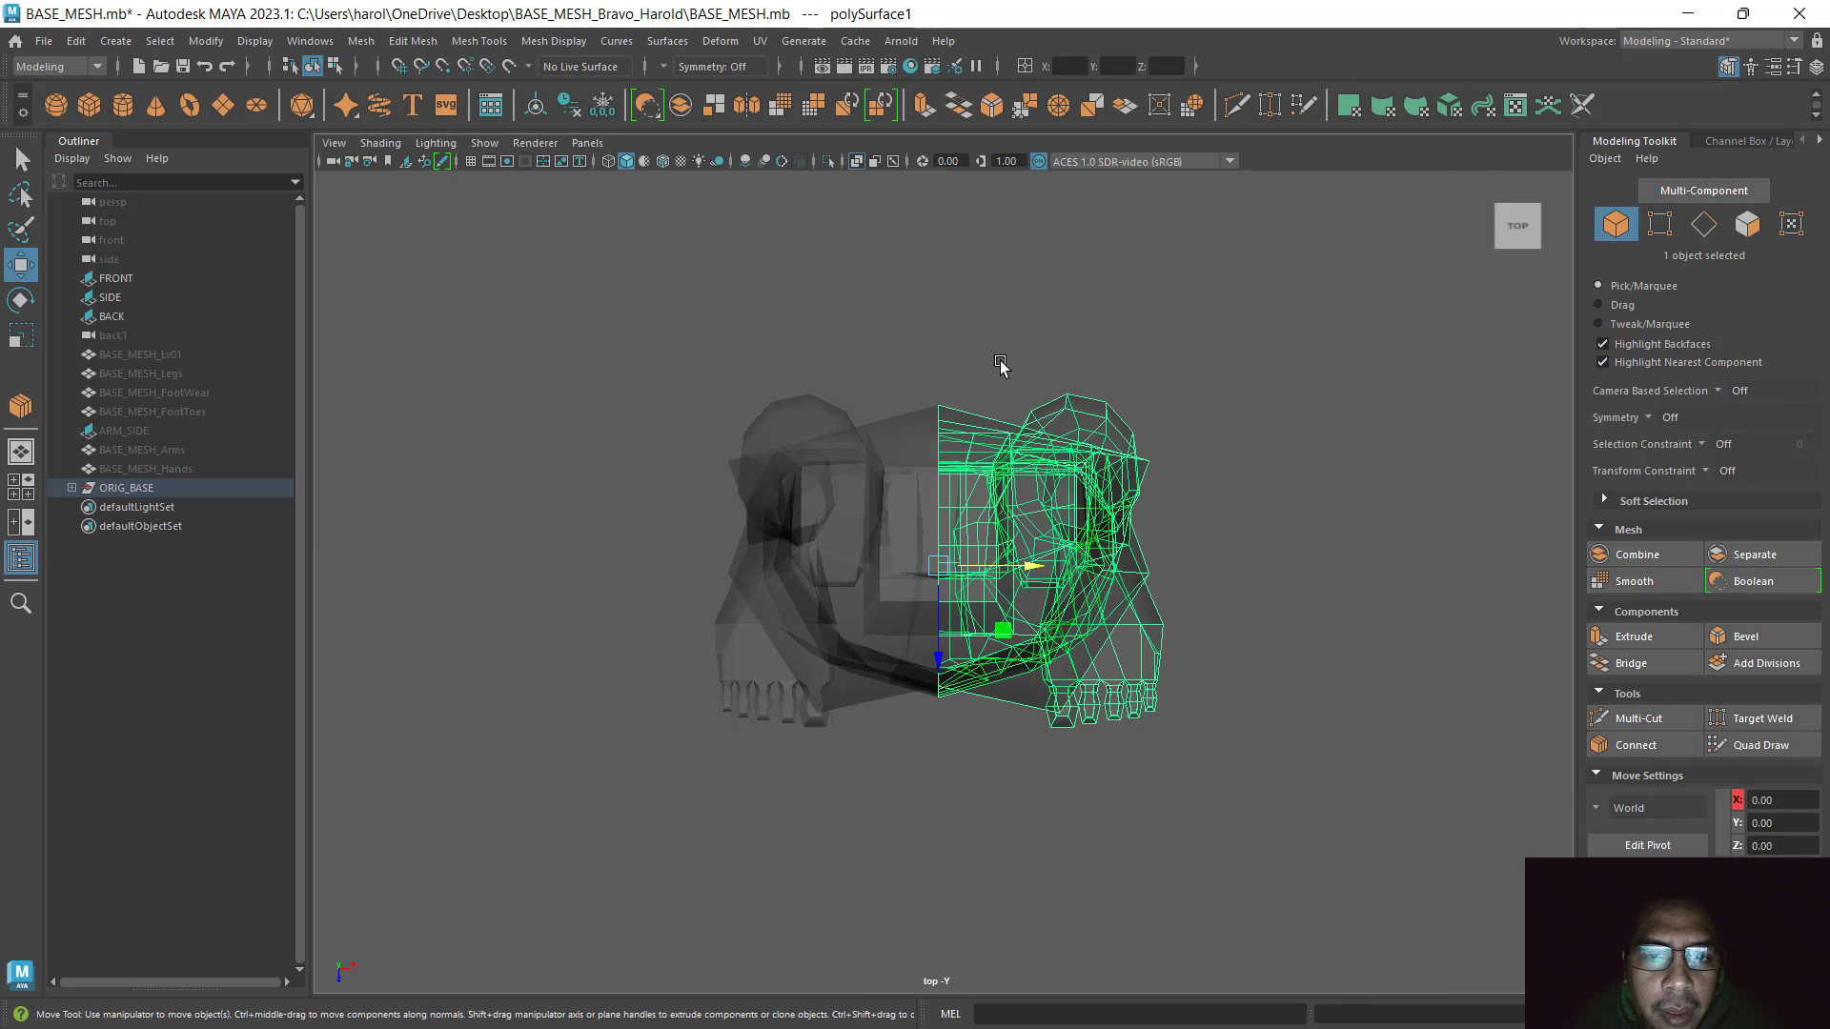
middle_click_drag(896, 365, 735, 276, "alt")
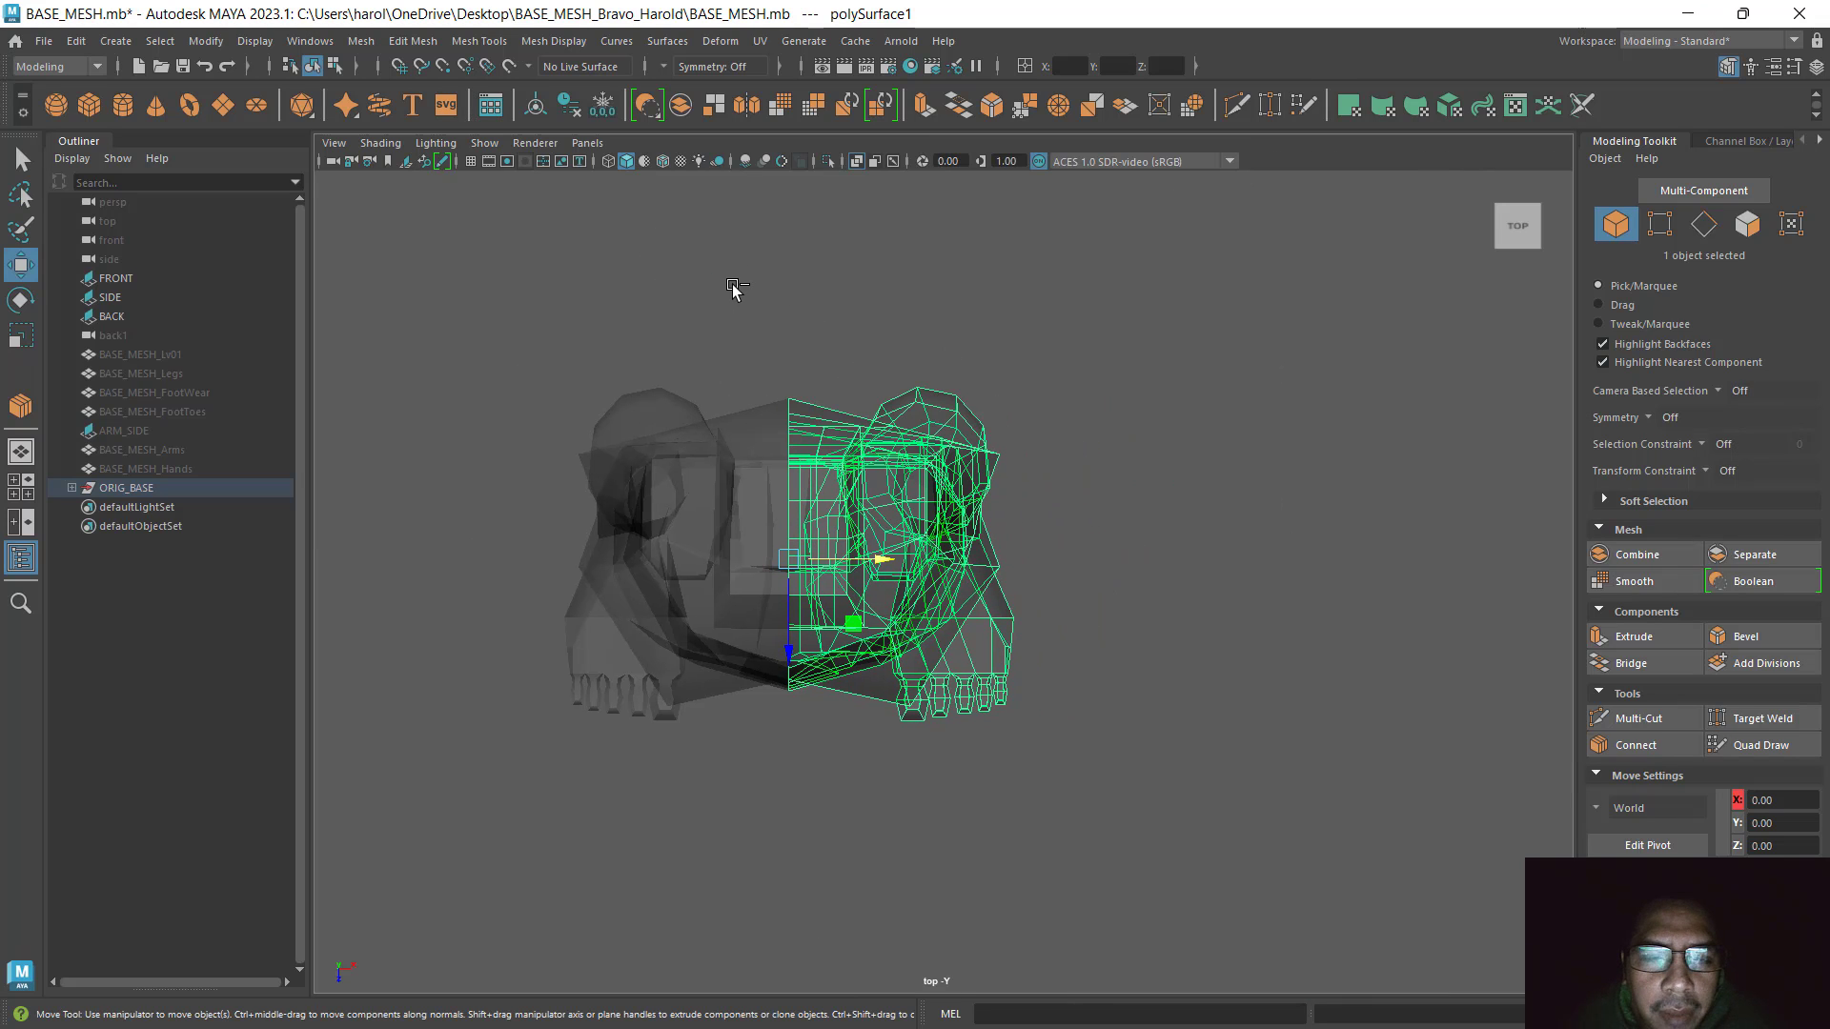
left_click(585, 144)
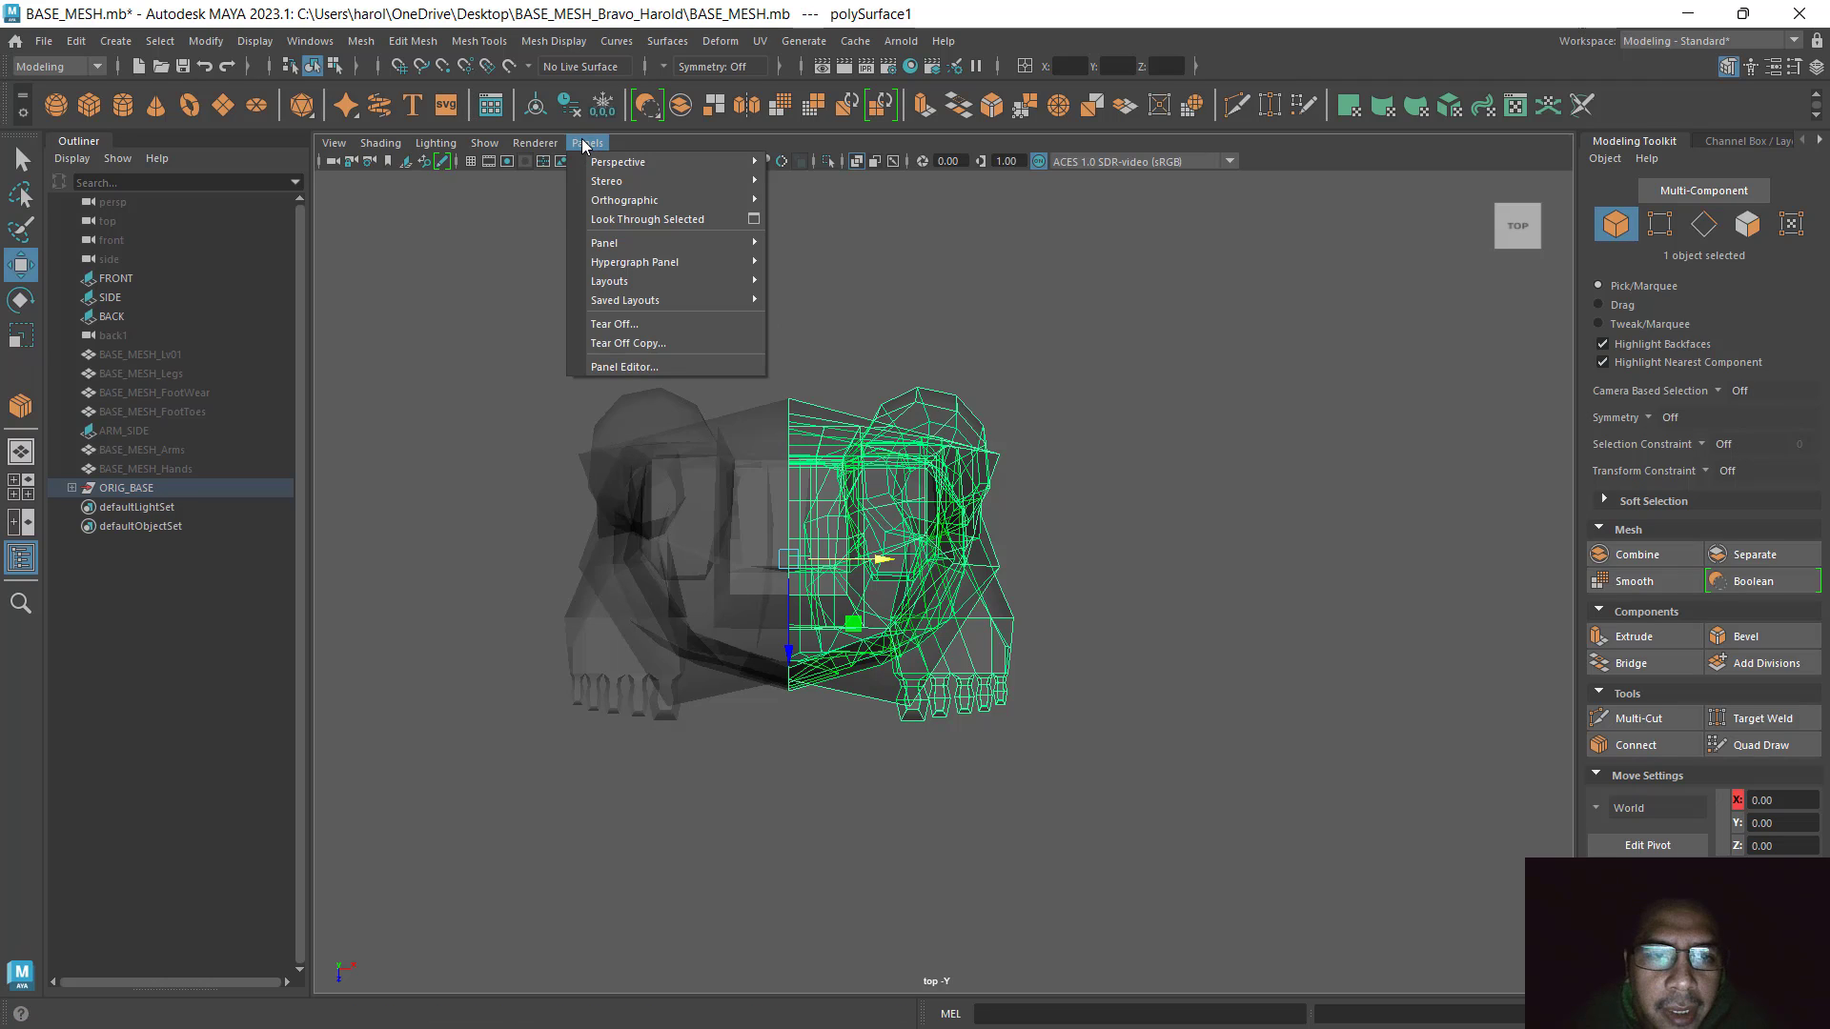
left_click(610, 199)
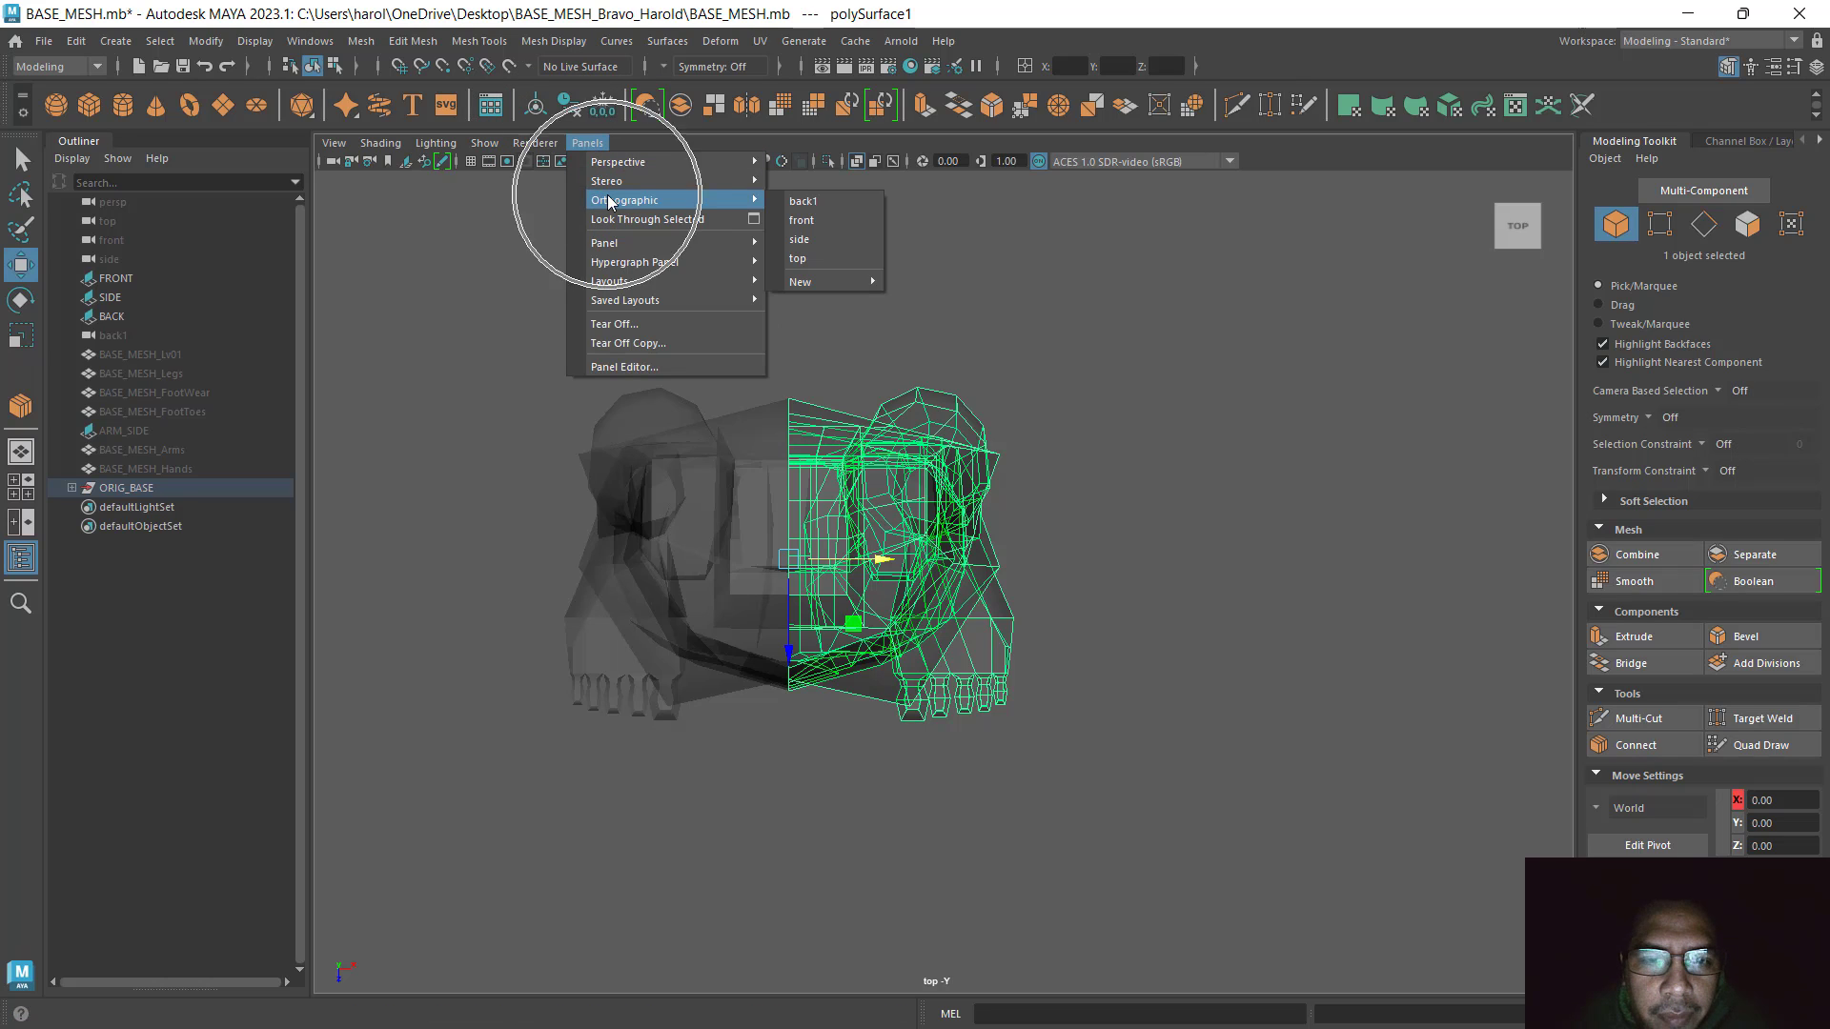
left_click(863, 207)
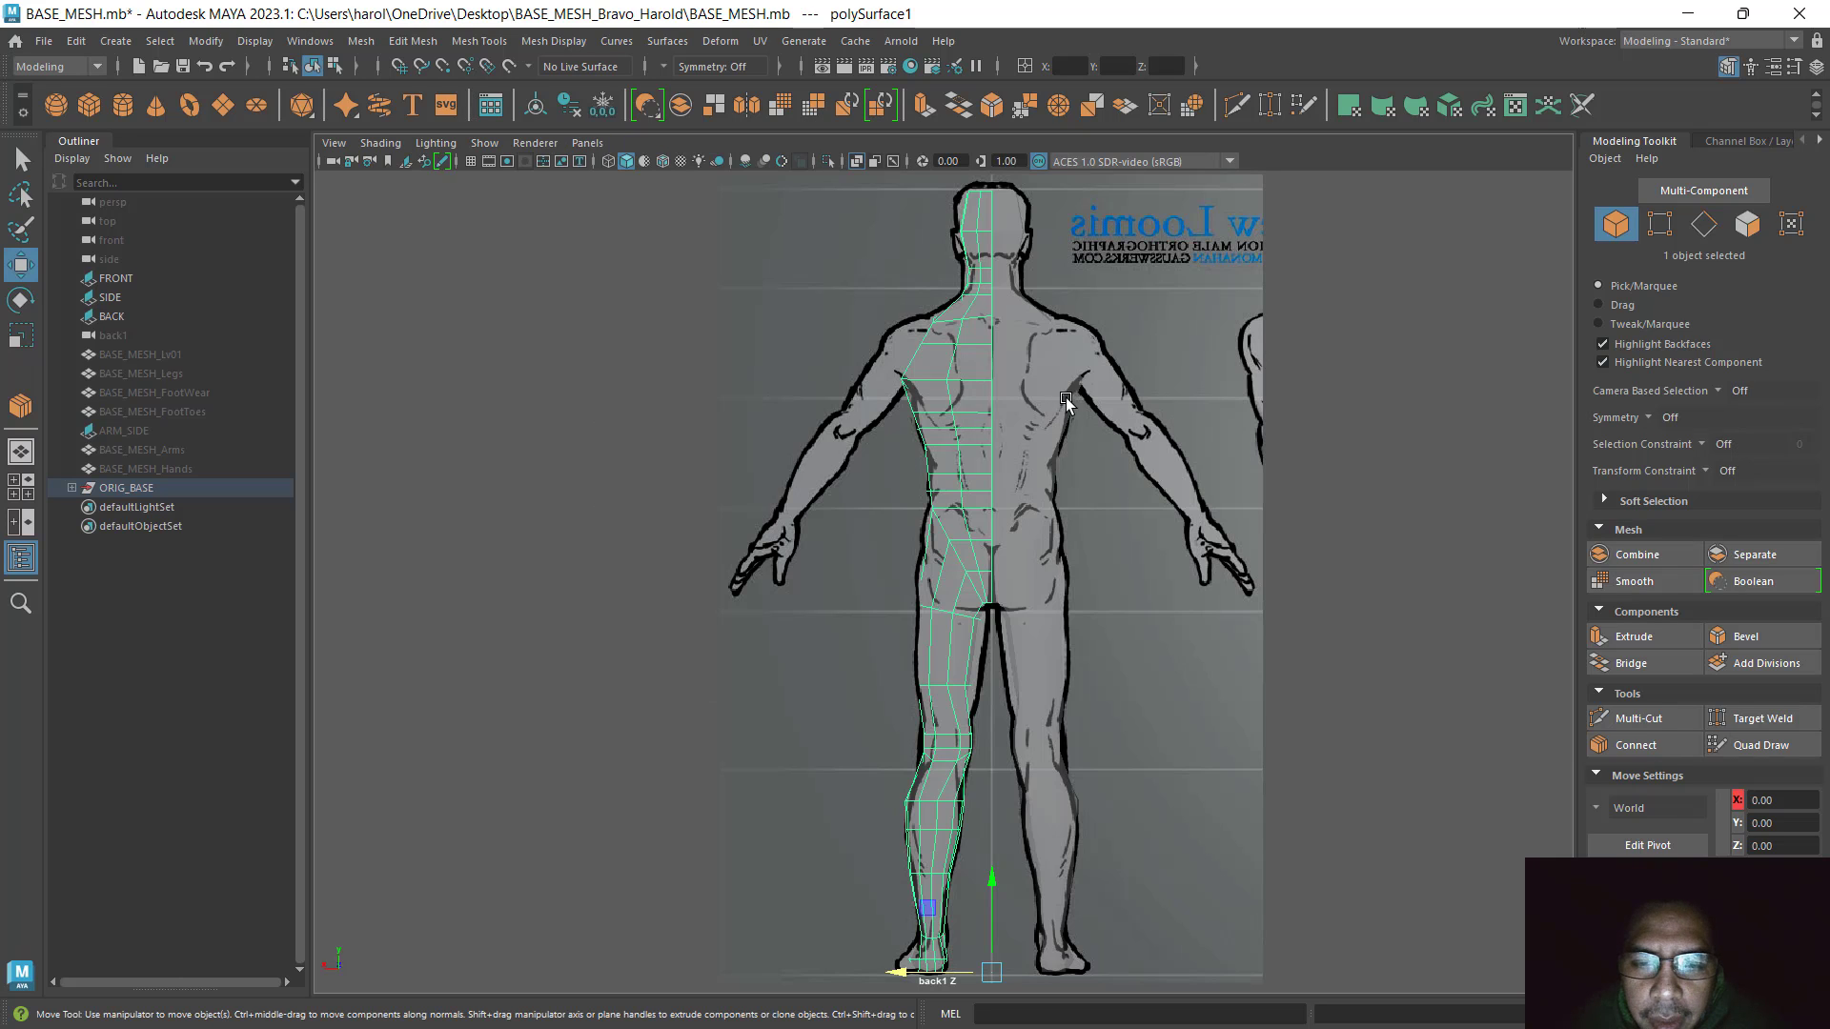
key("space")
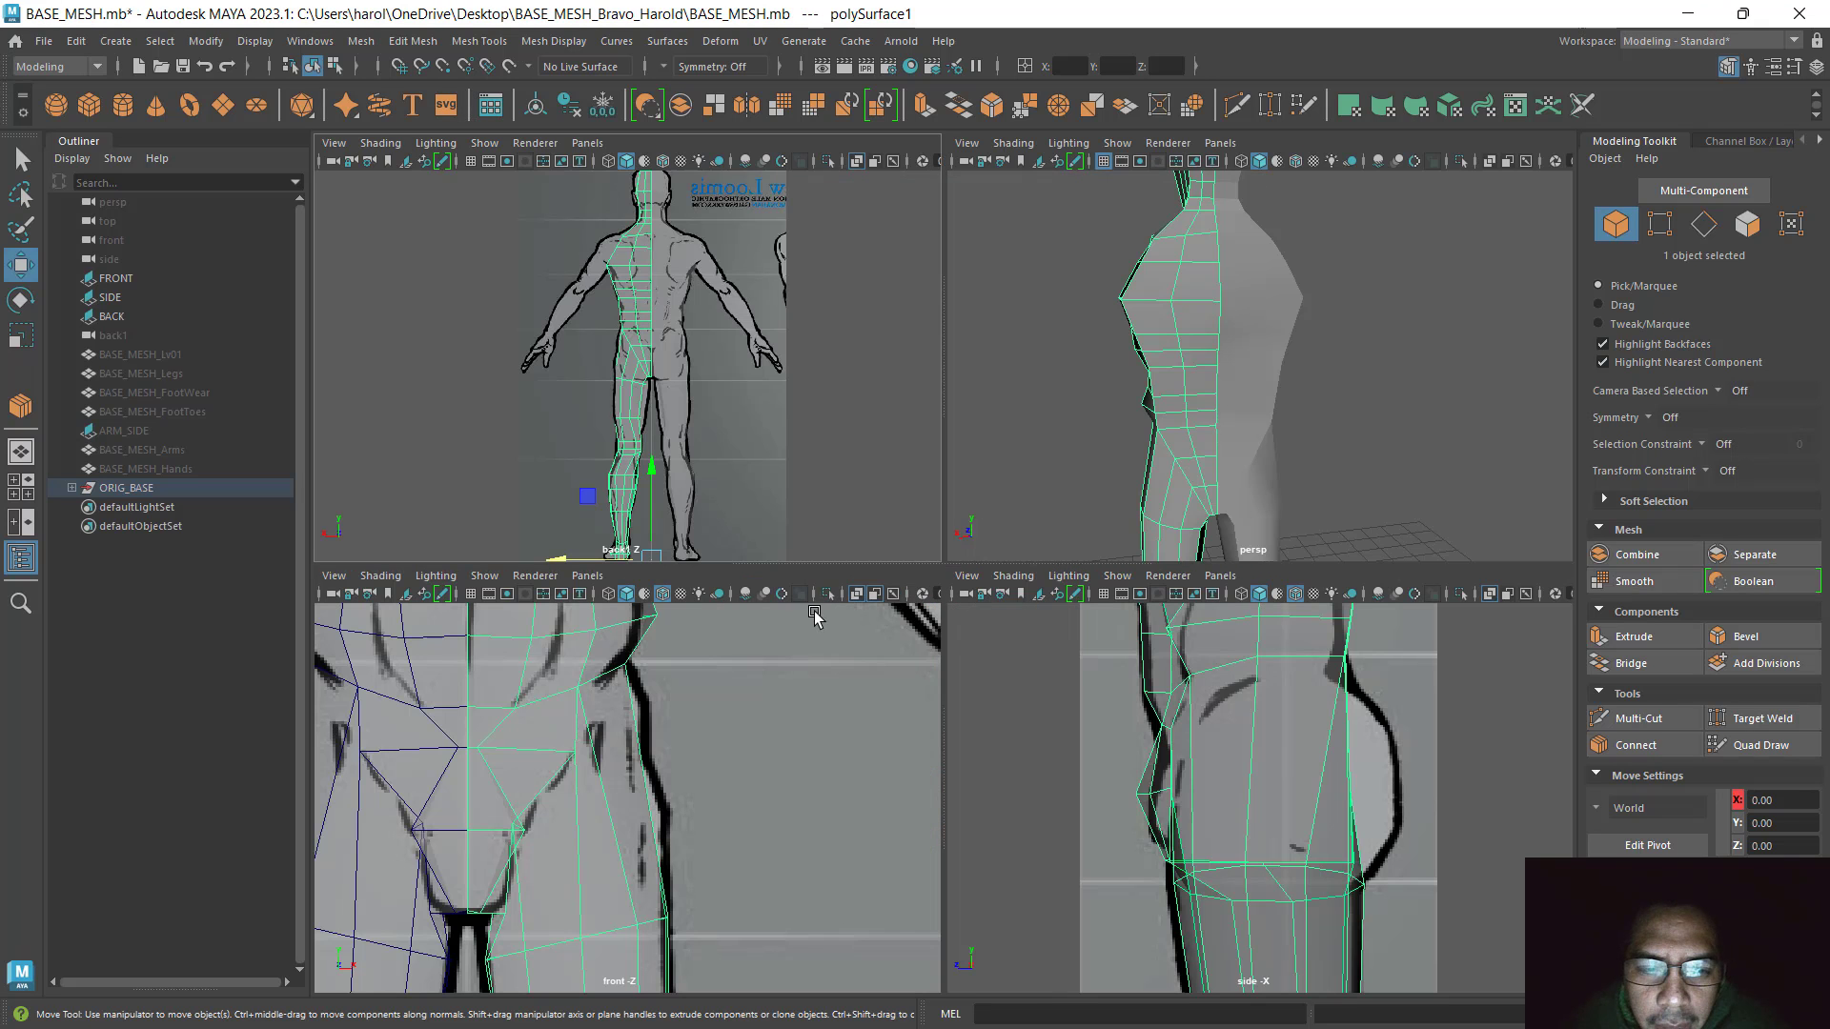
key("space")
scroll(887, 477, "up", 4)
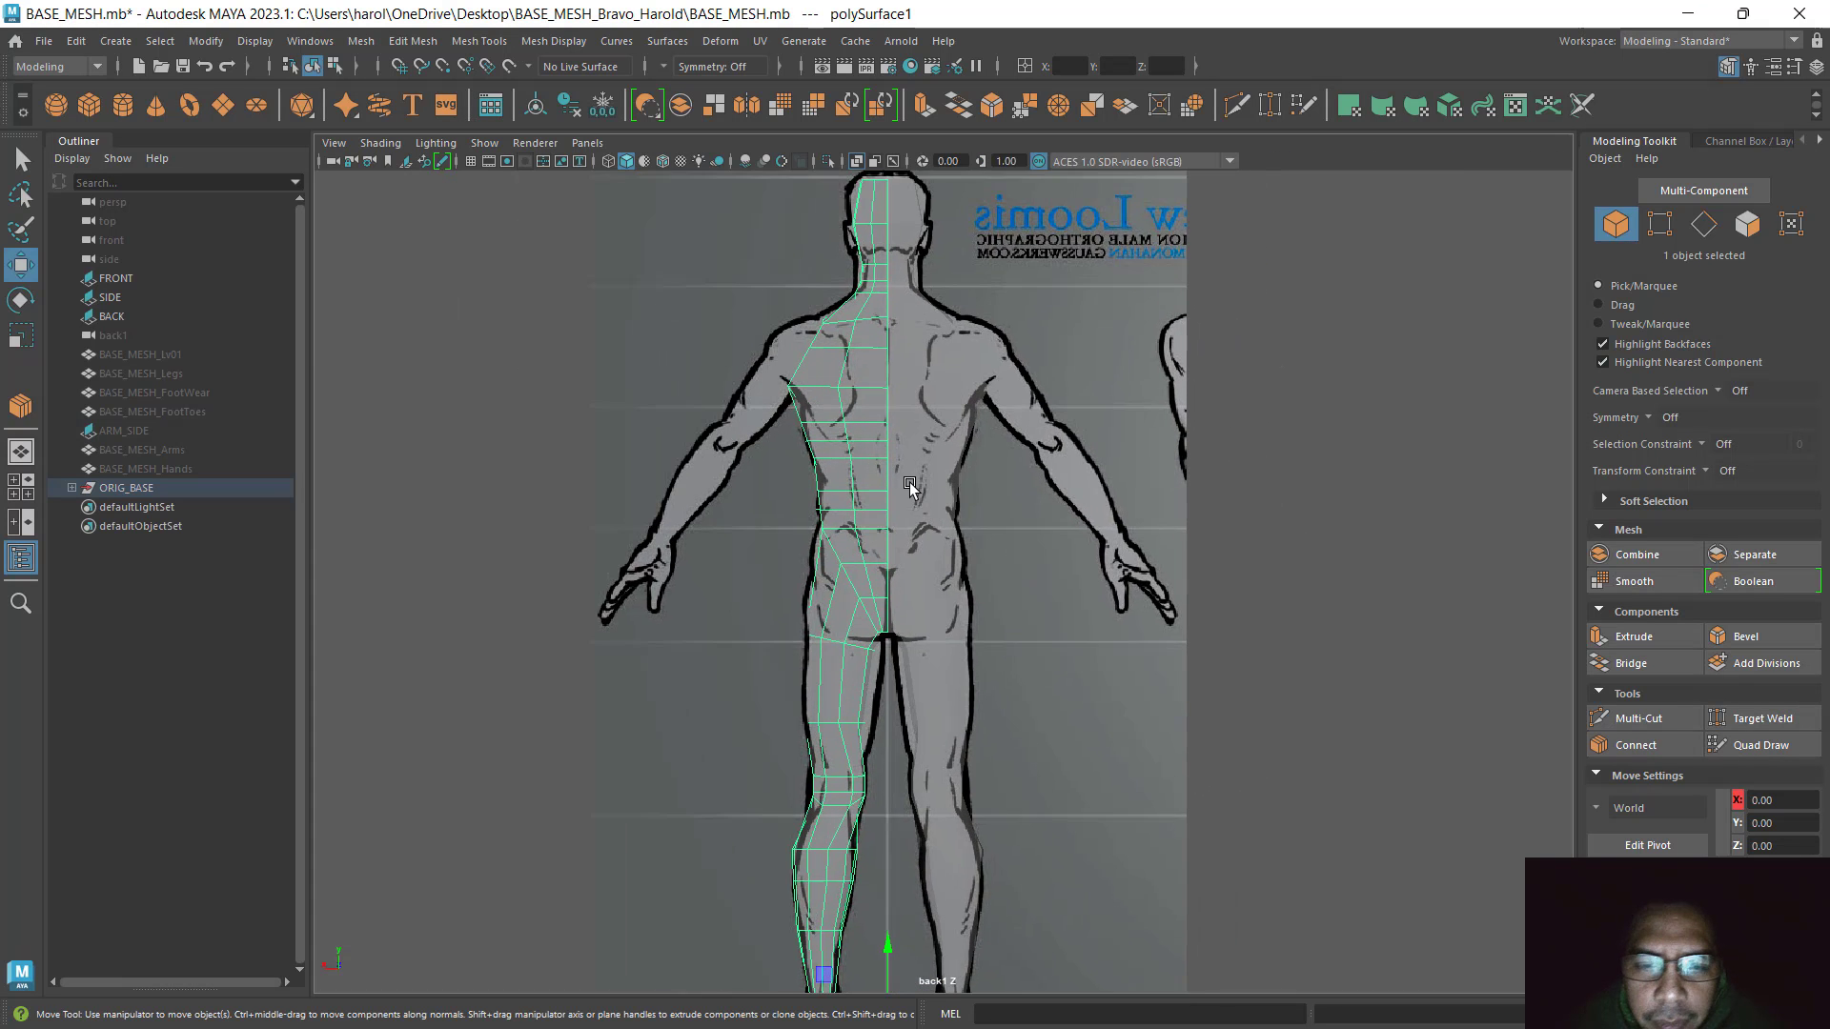
scroll(910, 488, "up", 6)
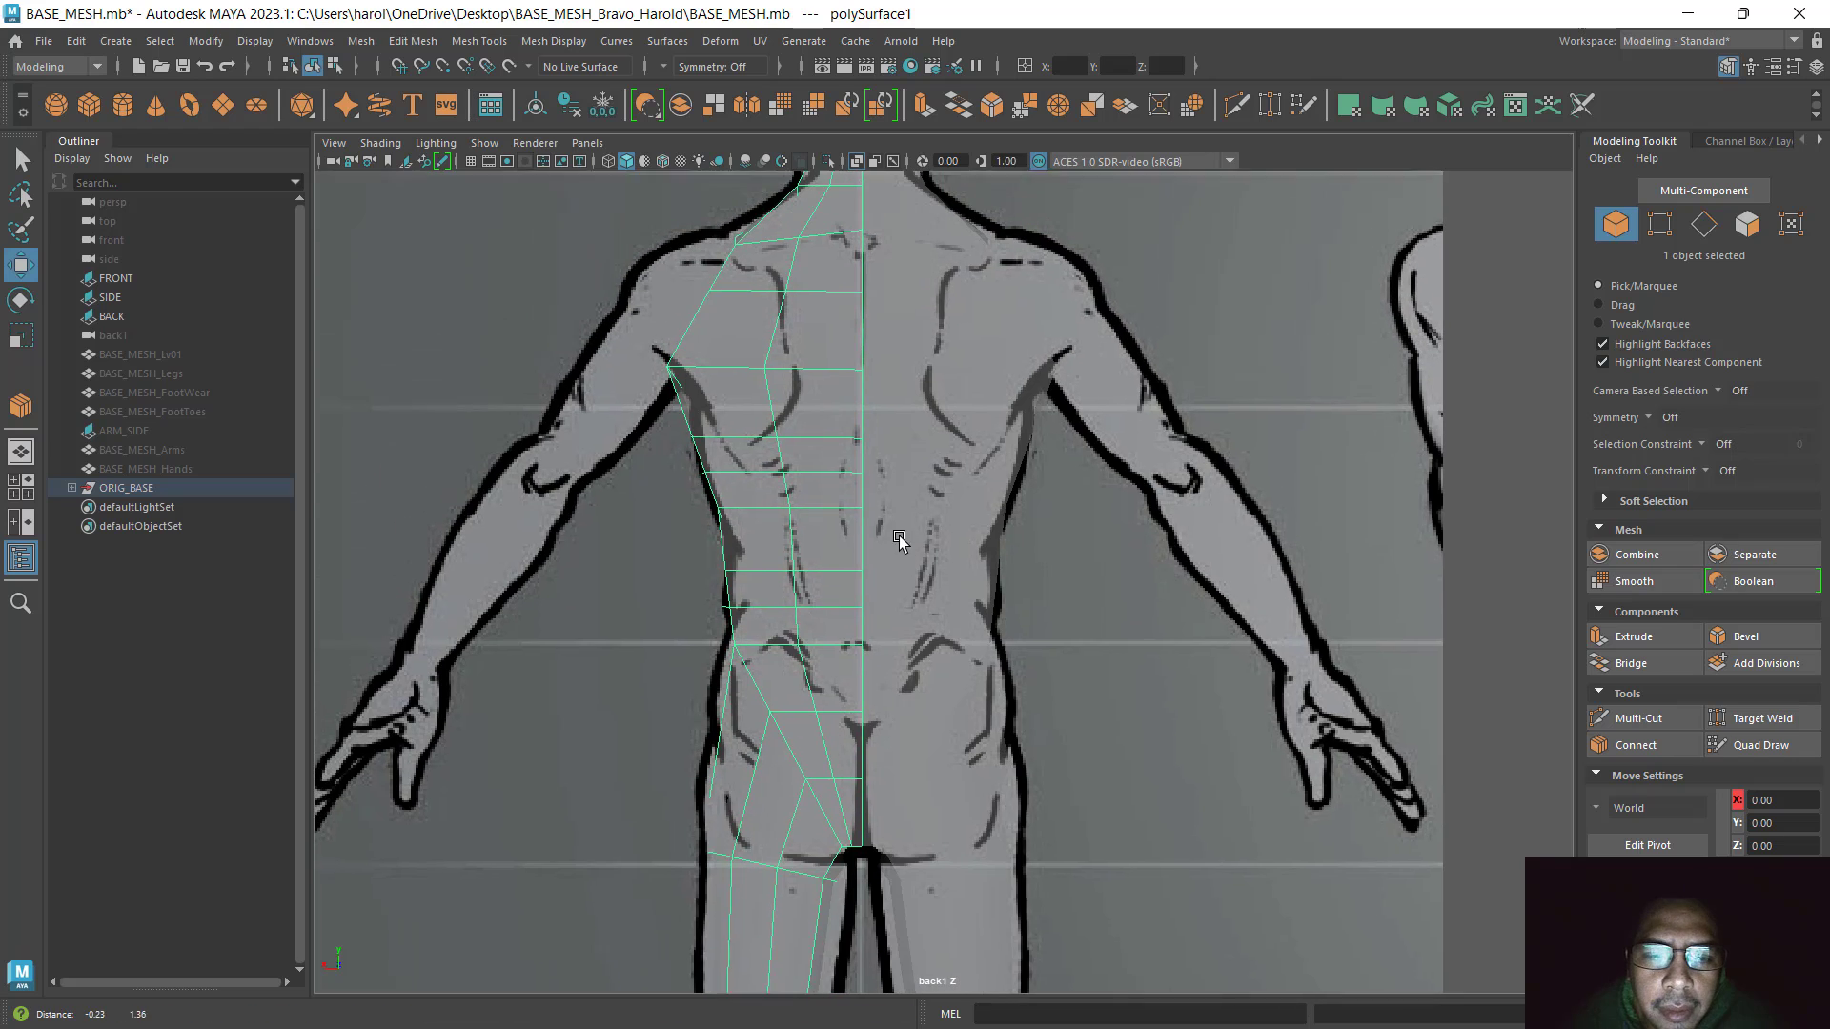
scroll(900, 540, "down", 8)
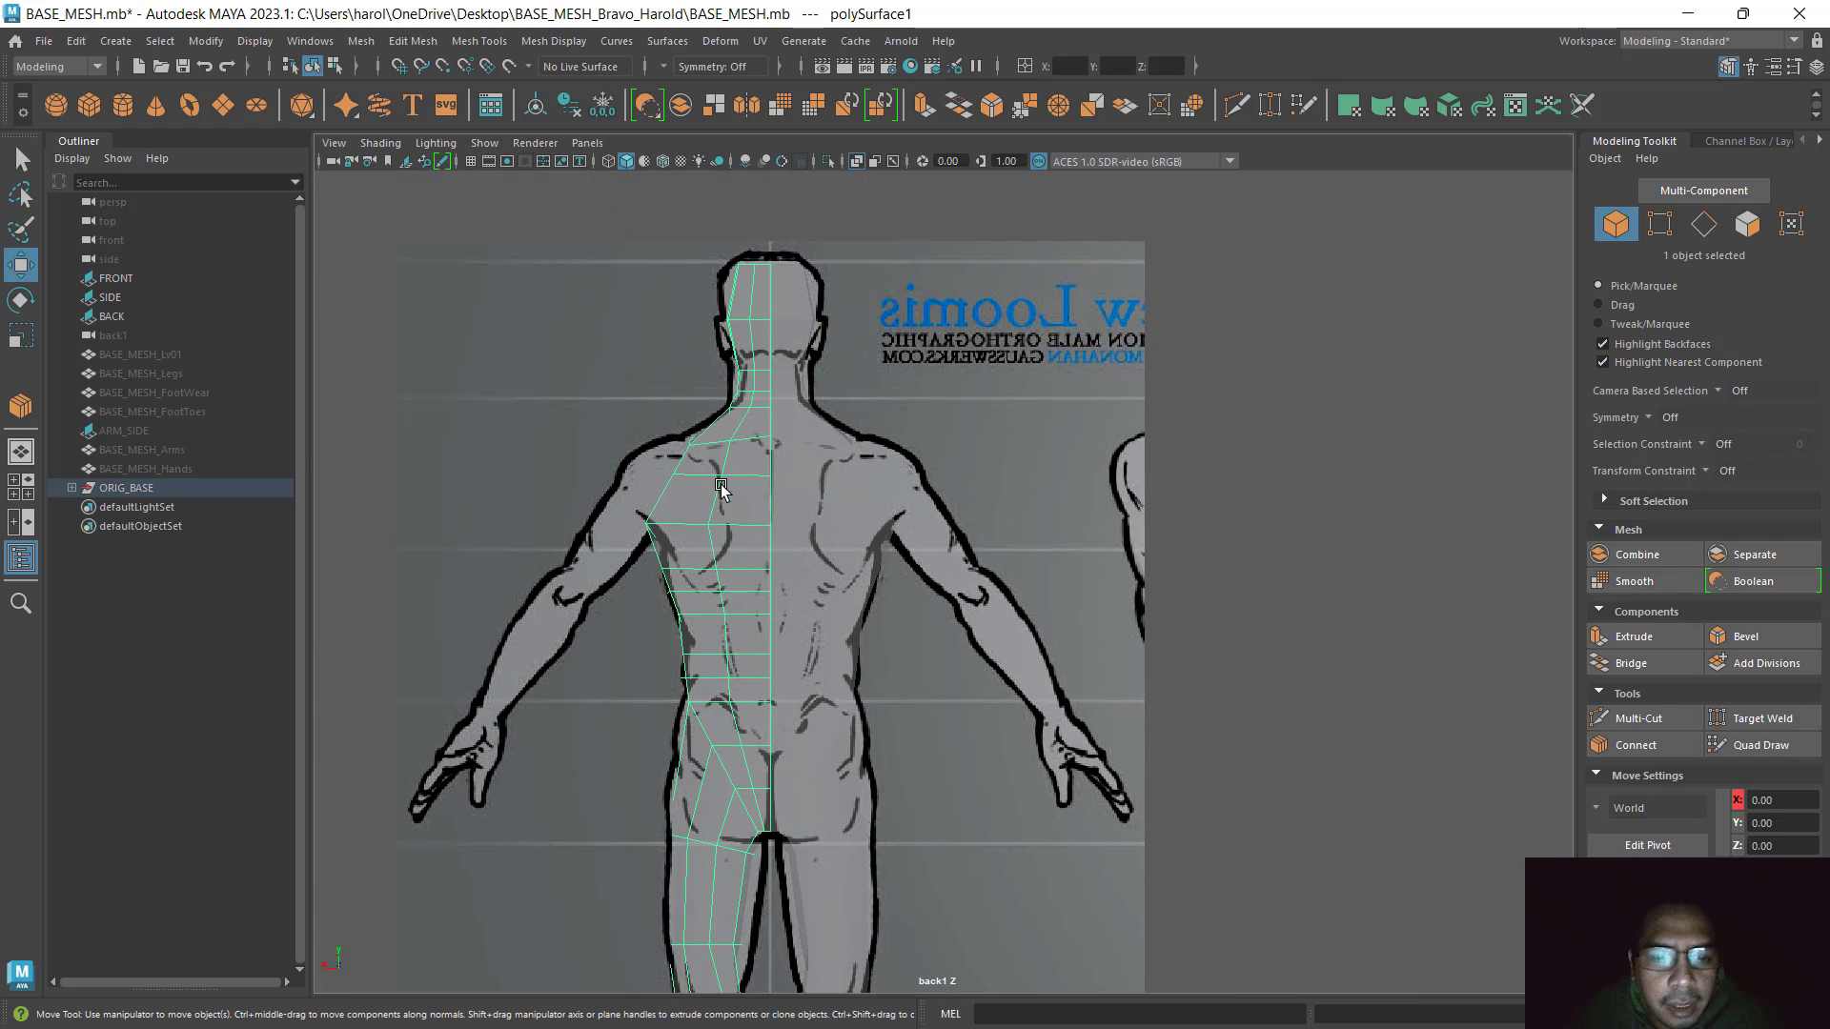
left_click(759, 558)
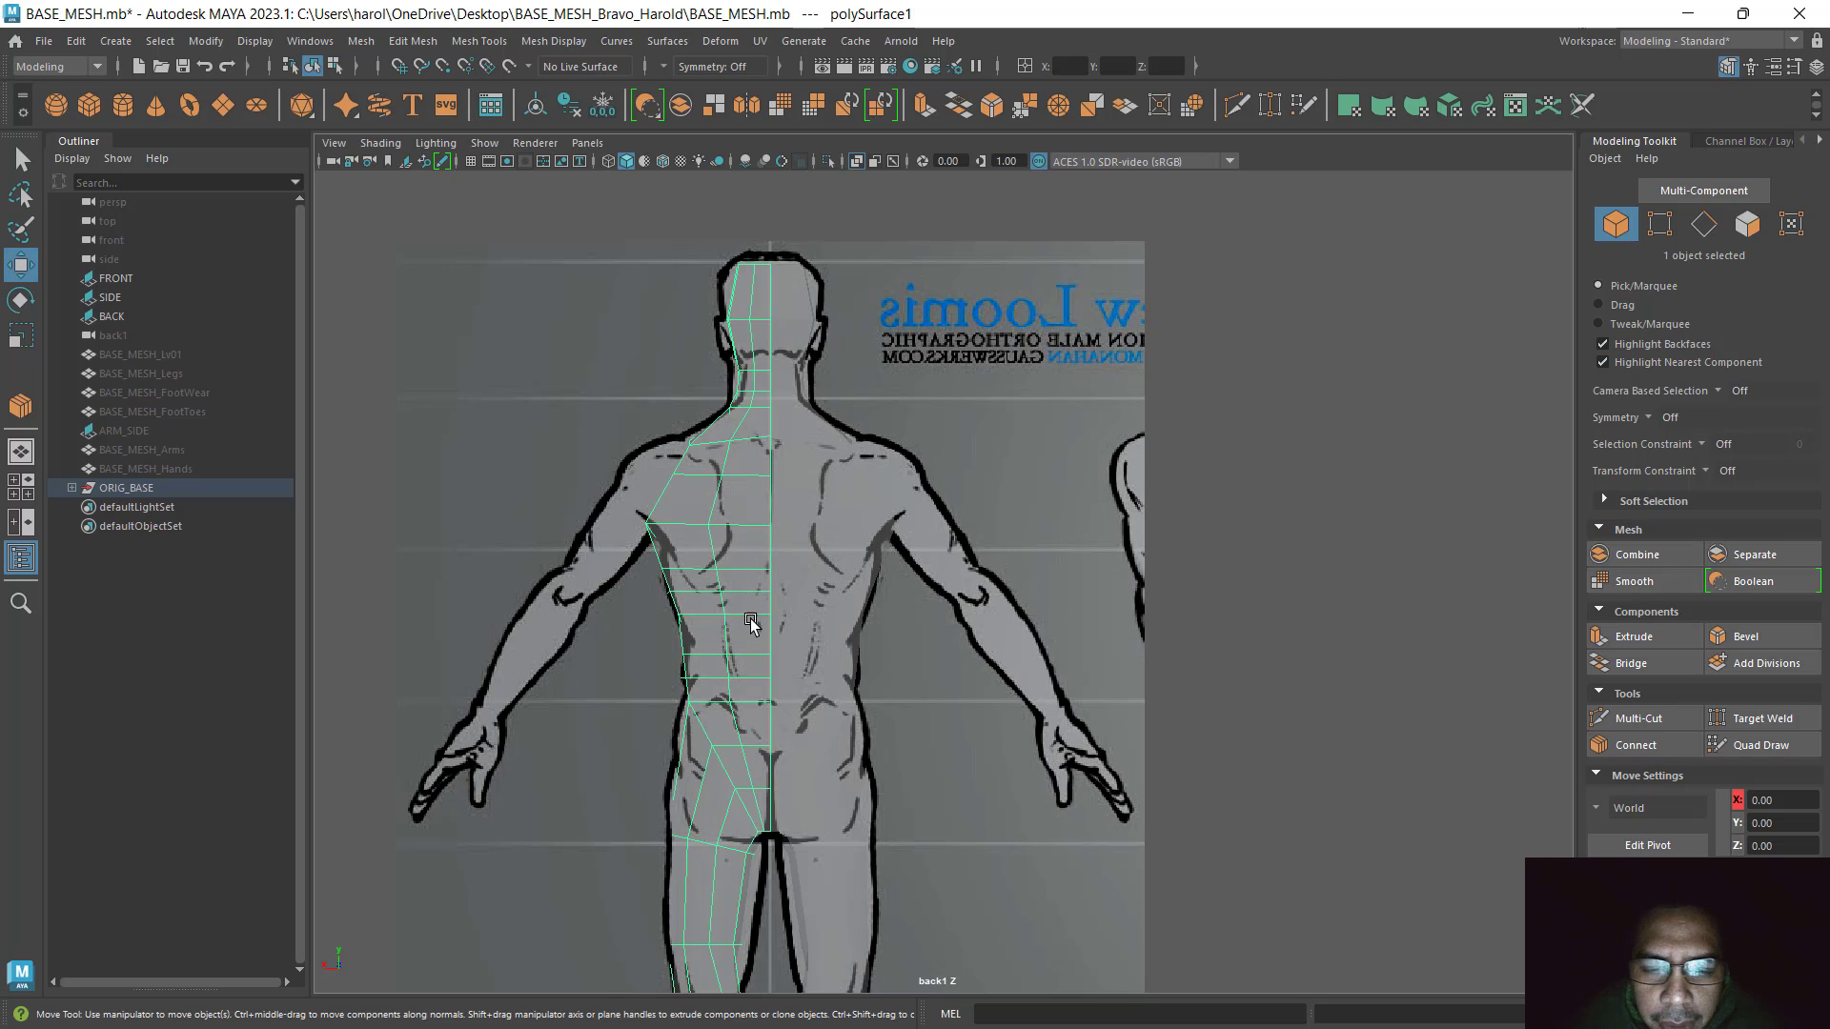
scroll(751, 625, "up", 2)
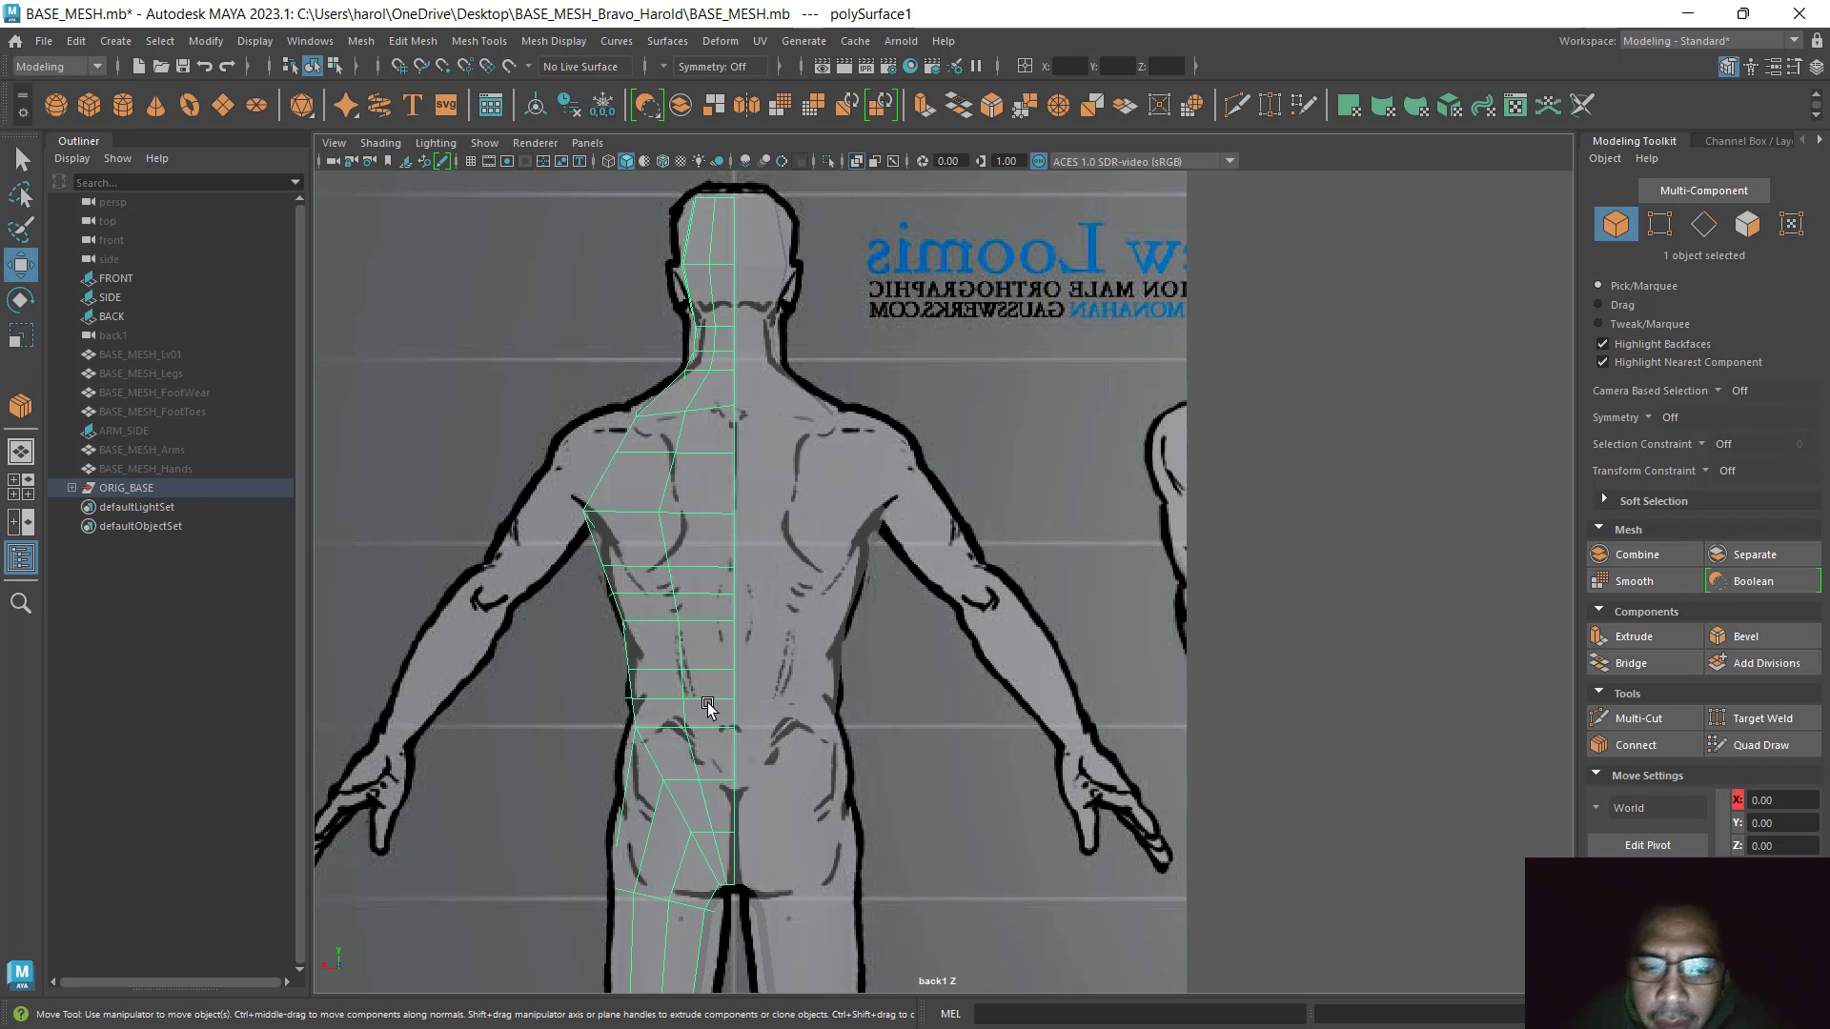
Select the edge ring down the back and connect it into a new vertical loop near the spine
left_click(1706, 233)
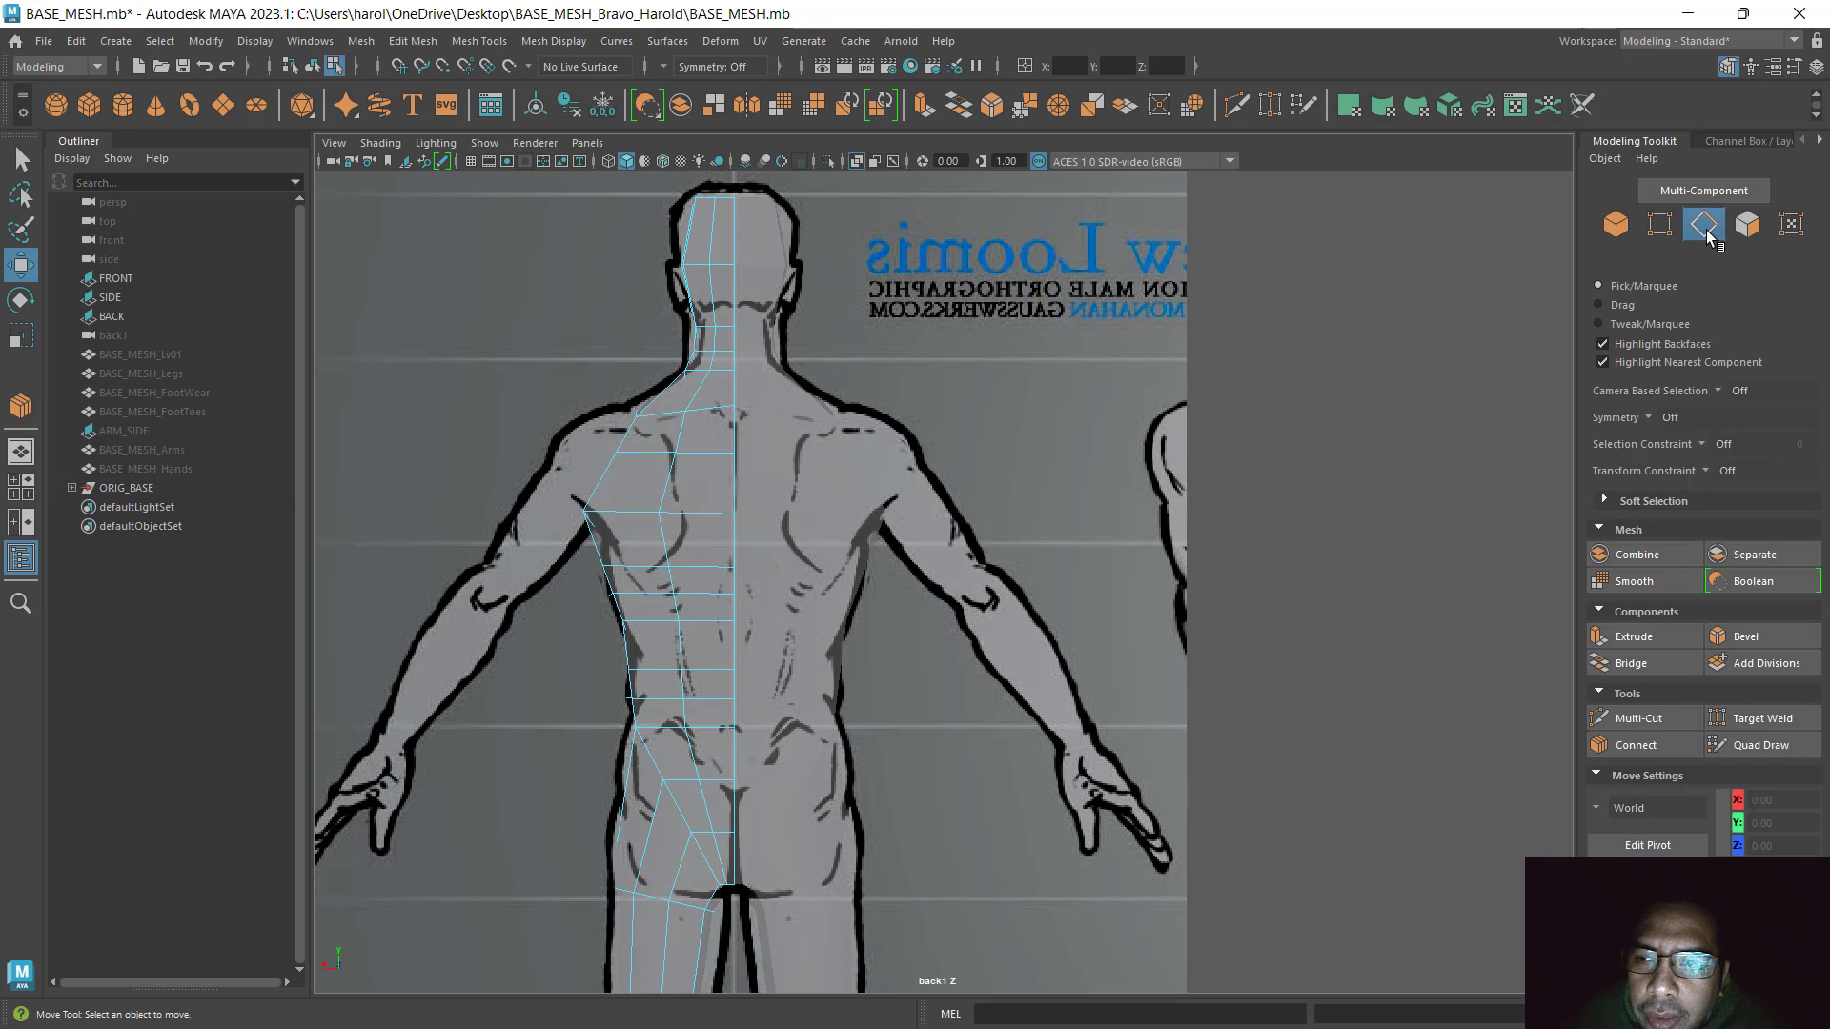
left_click(702, 454)
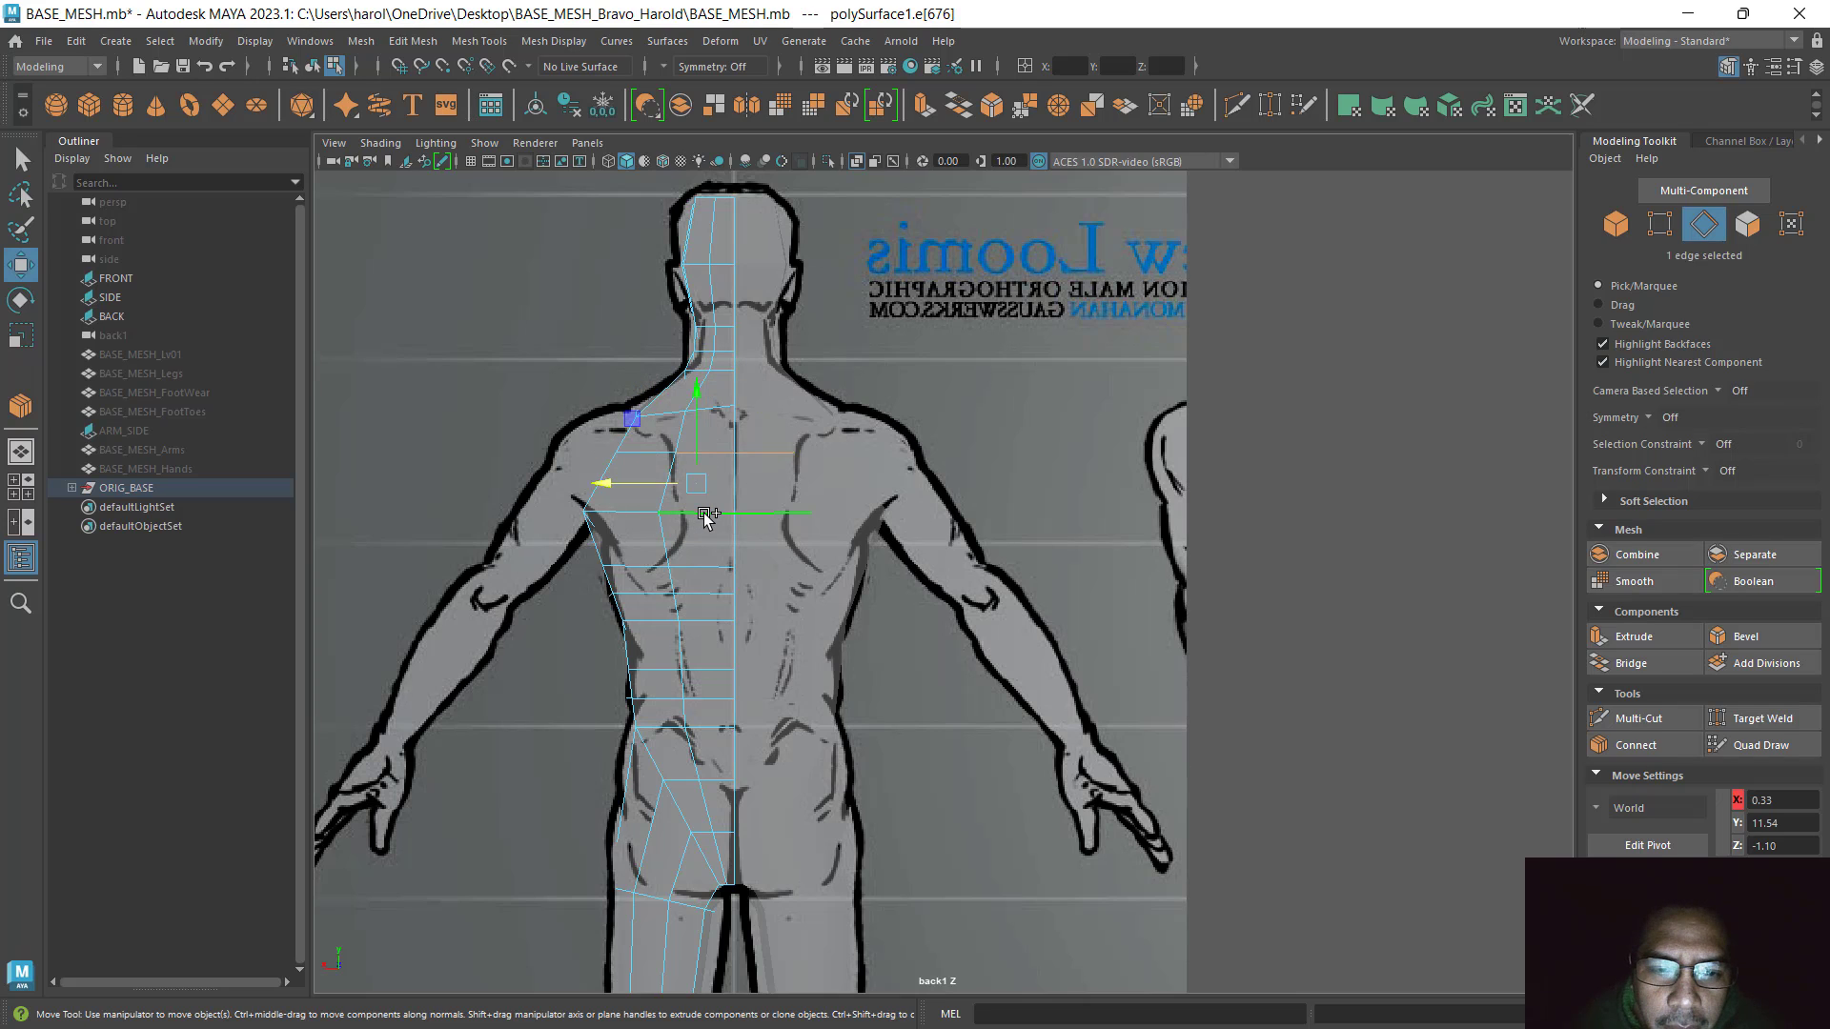
double_click(705, 515)
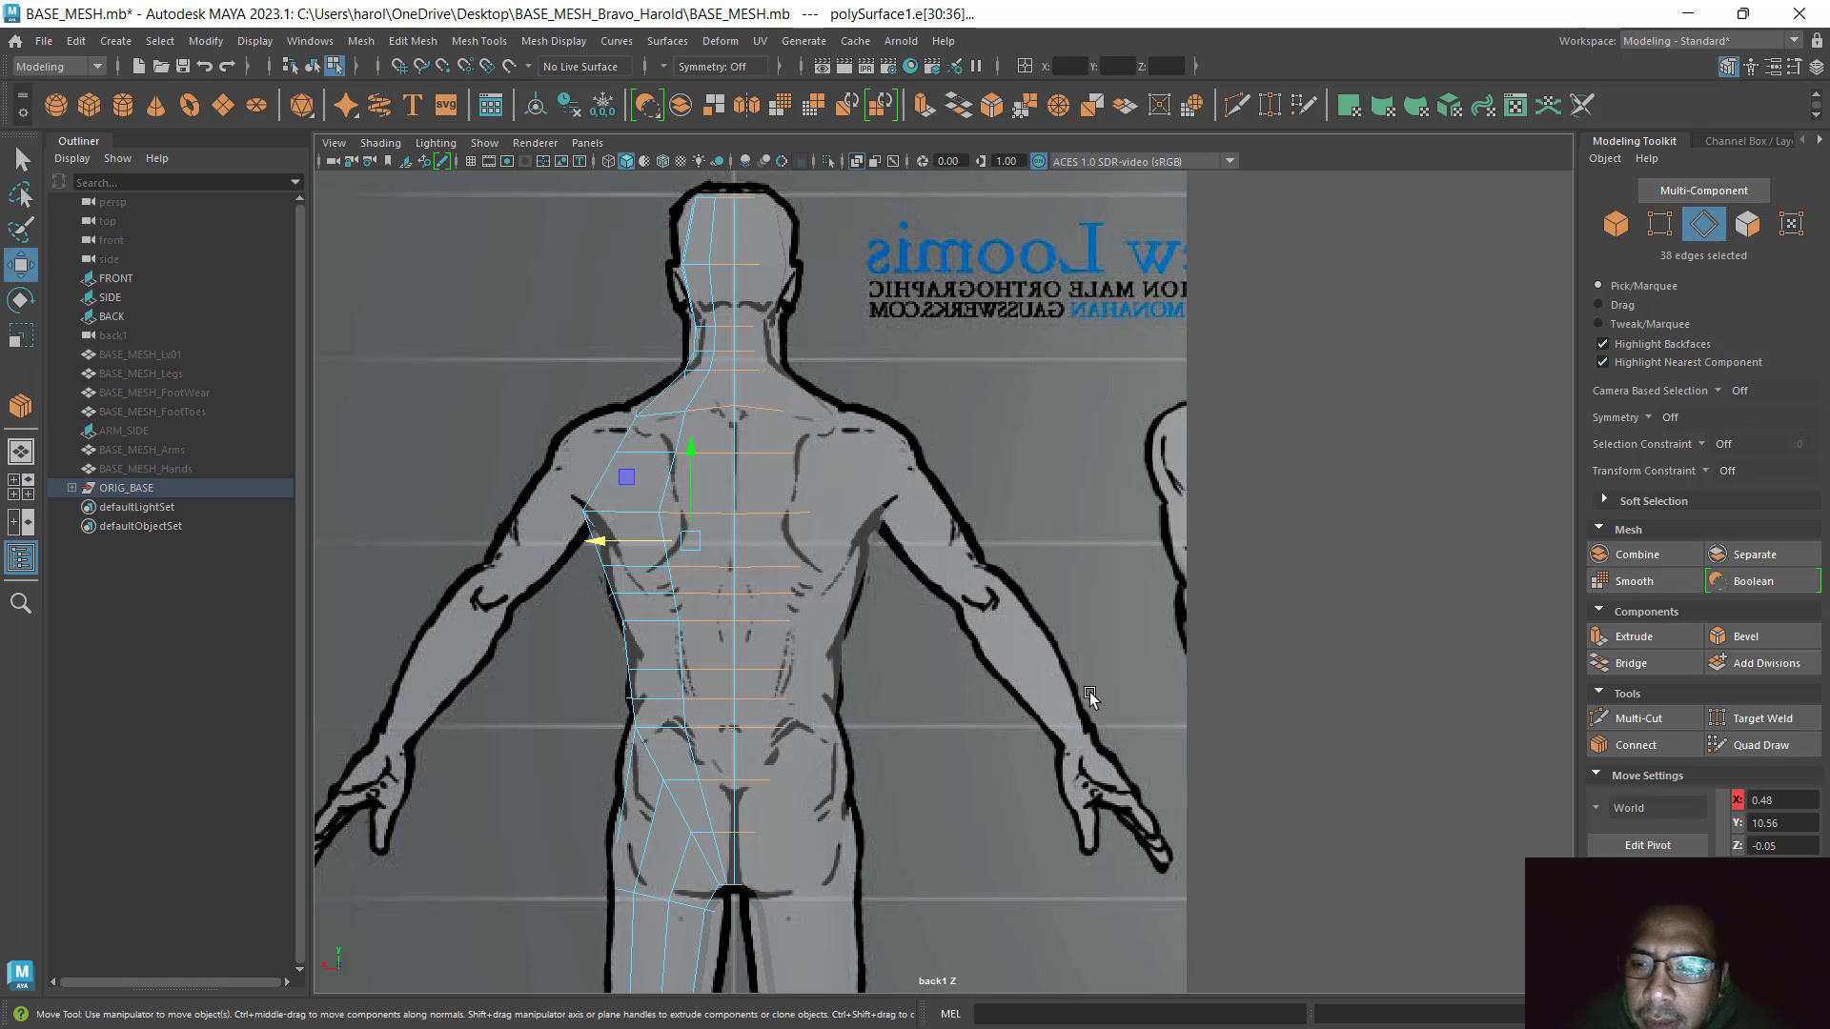
left_click(1635, 746)
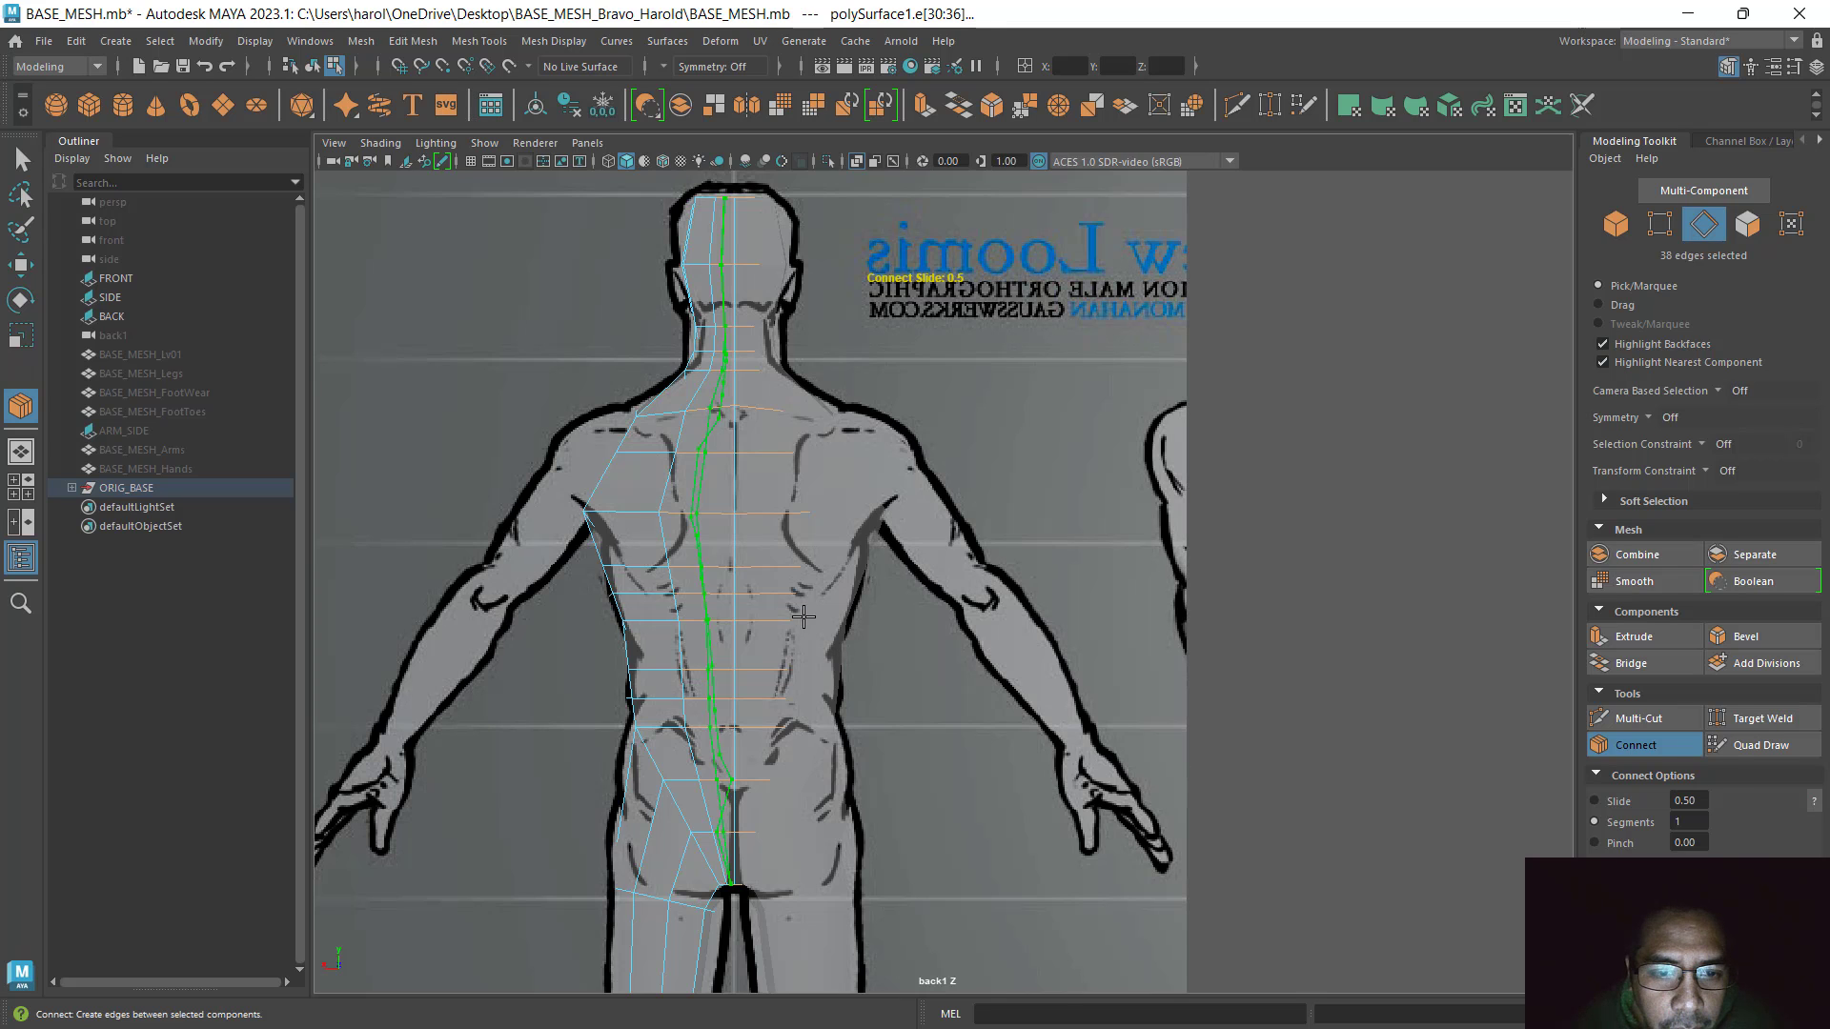
key("w")
left_click(795, 530)
scroll(654, 486, "up", 2)
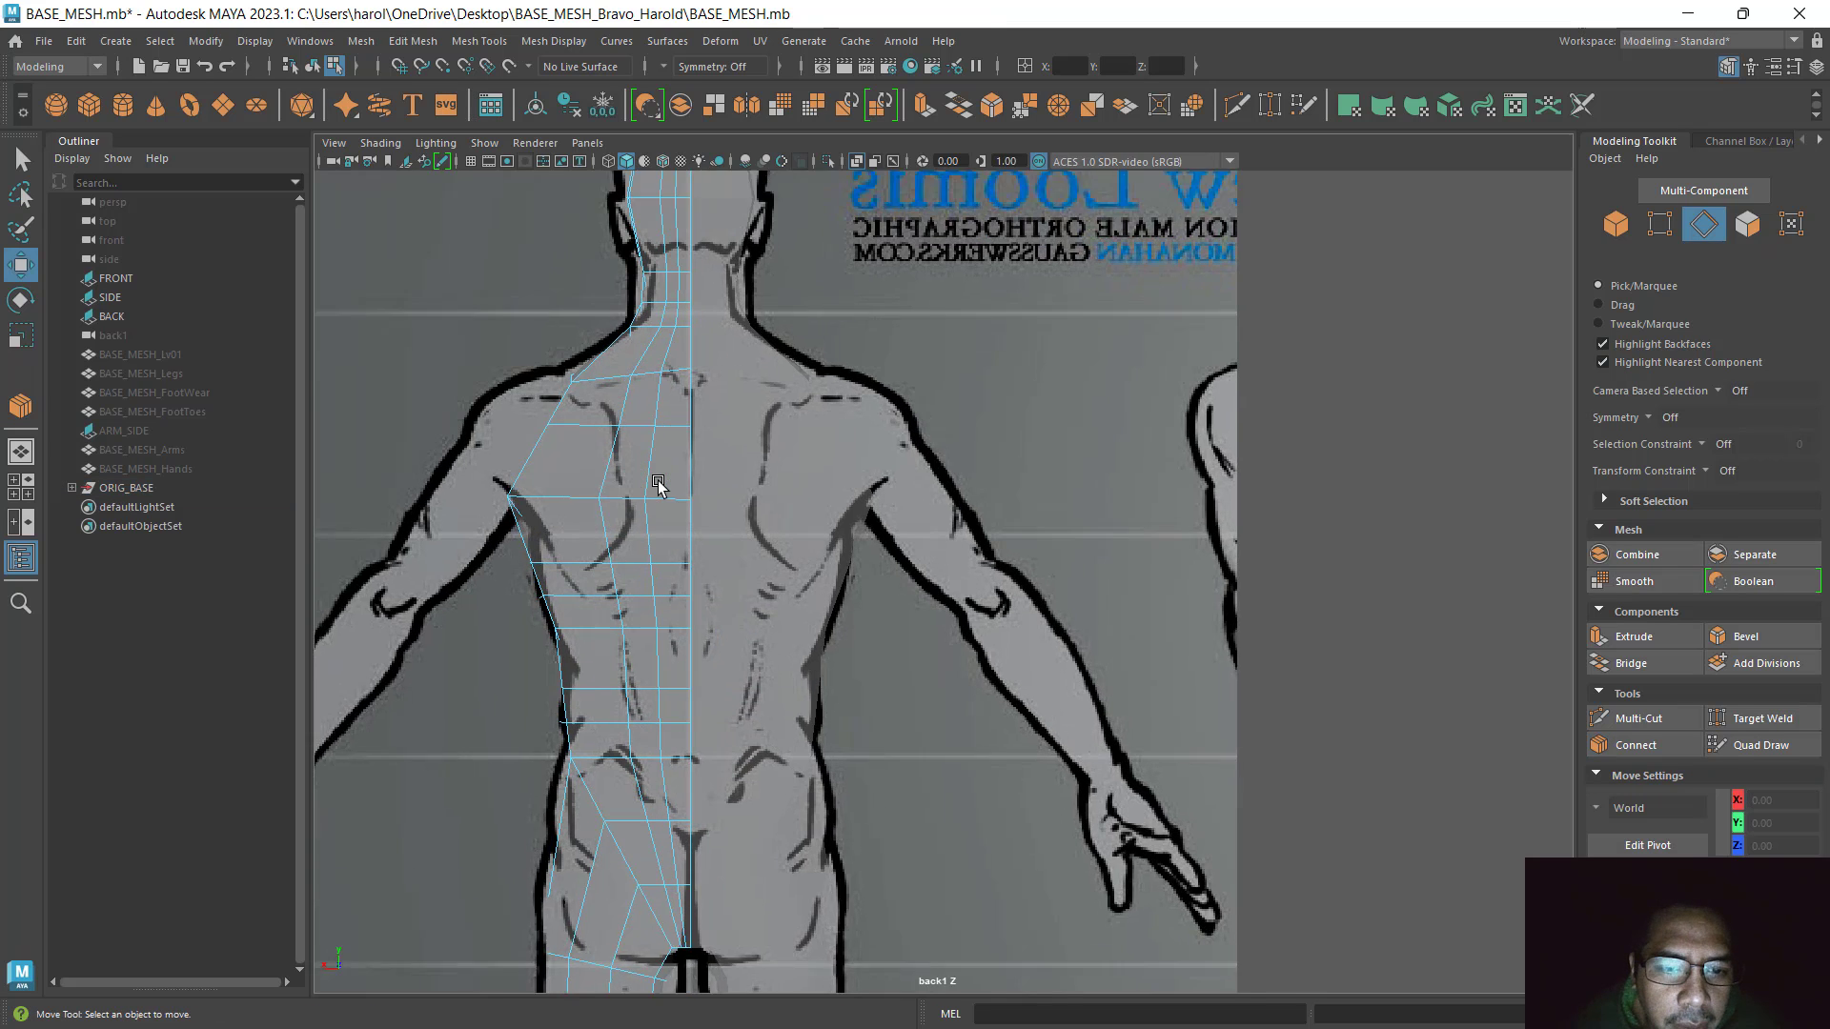
middle_click_drag(654, 486, 887, 560, "alt")
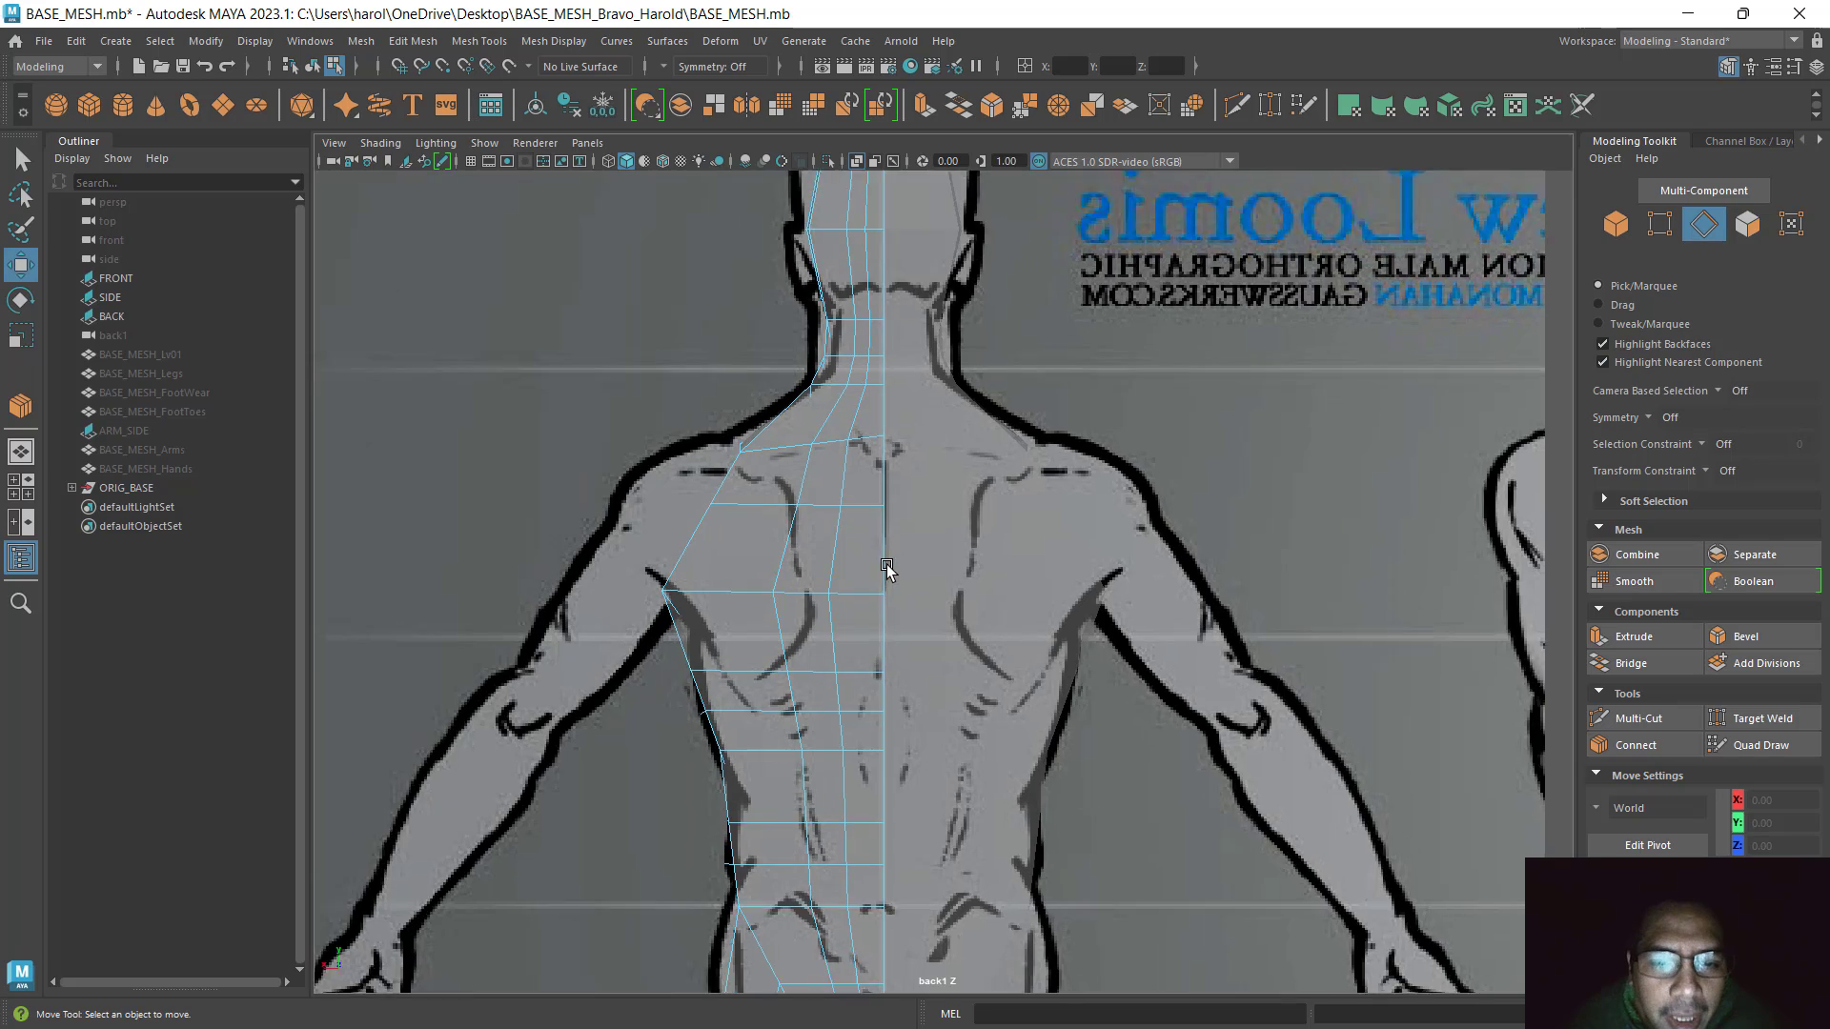
scroll(789, 507, "up", 2)
middle_click_drag(790, 507, 839, 512, "alt")
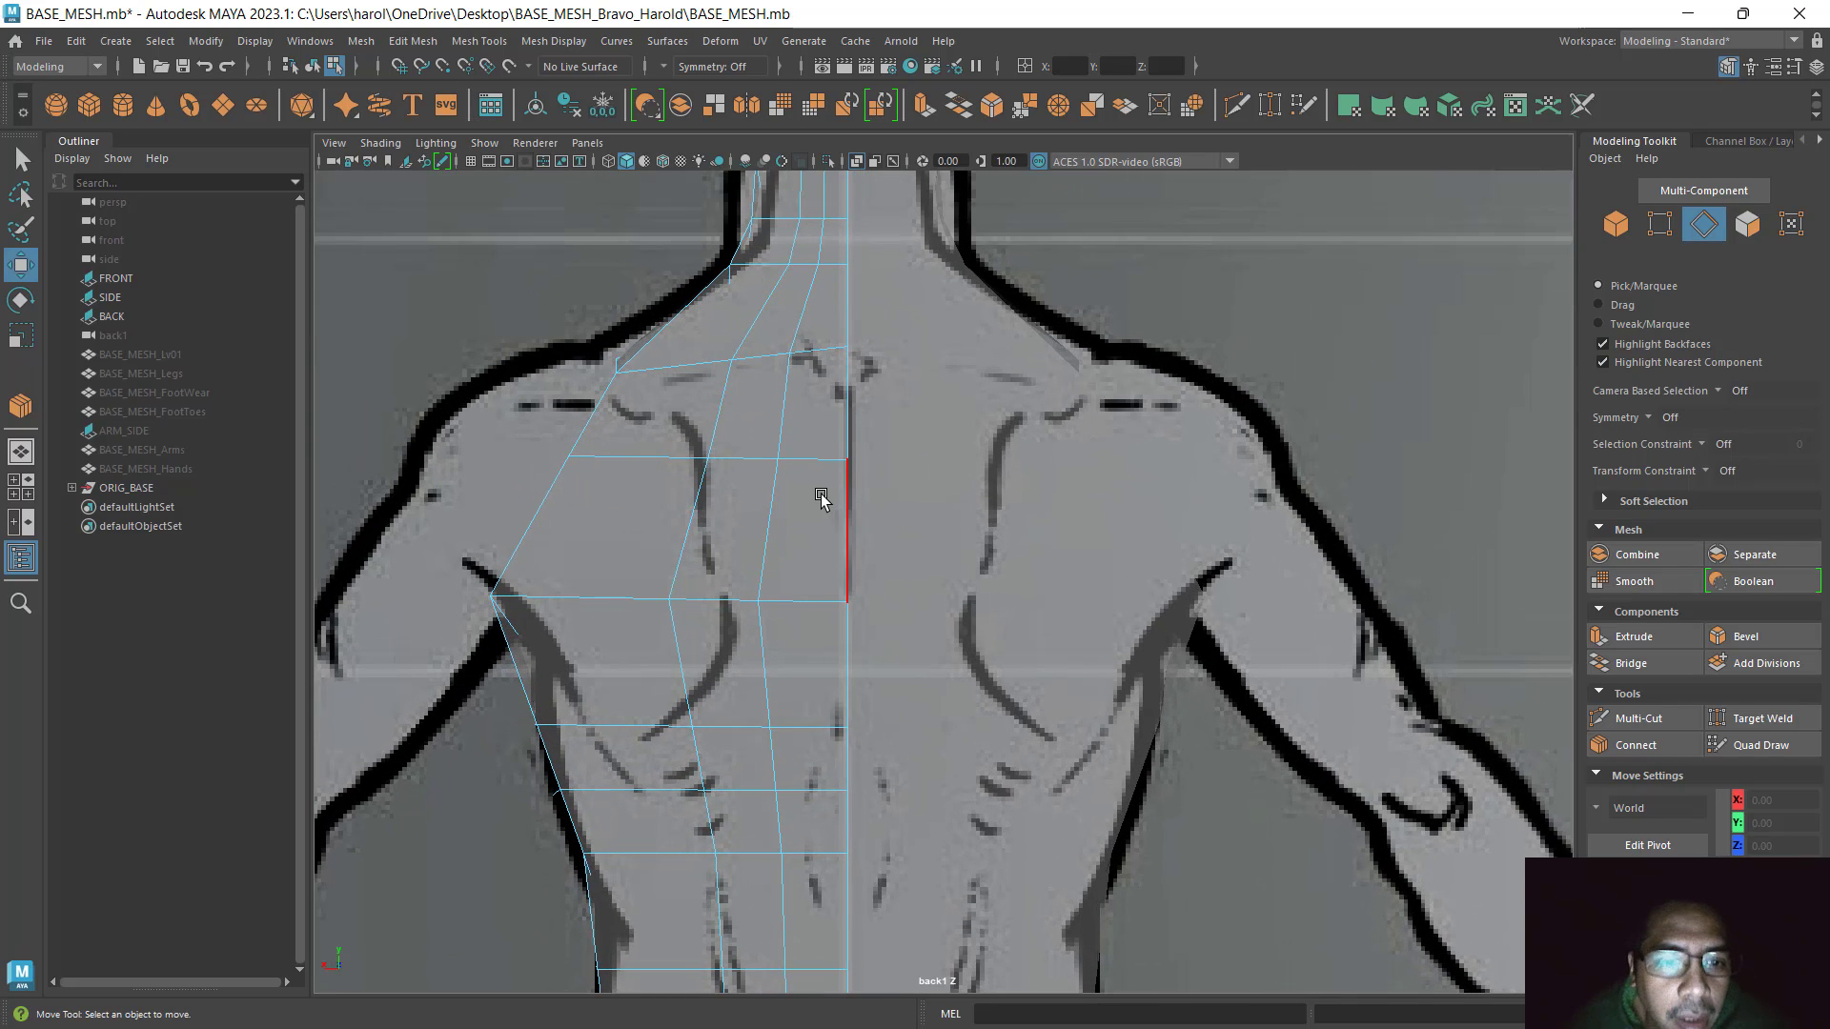
middle_click_drag(776, 563, 1101, 620, "alt")
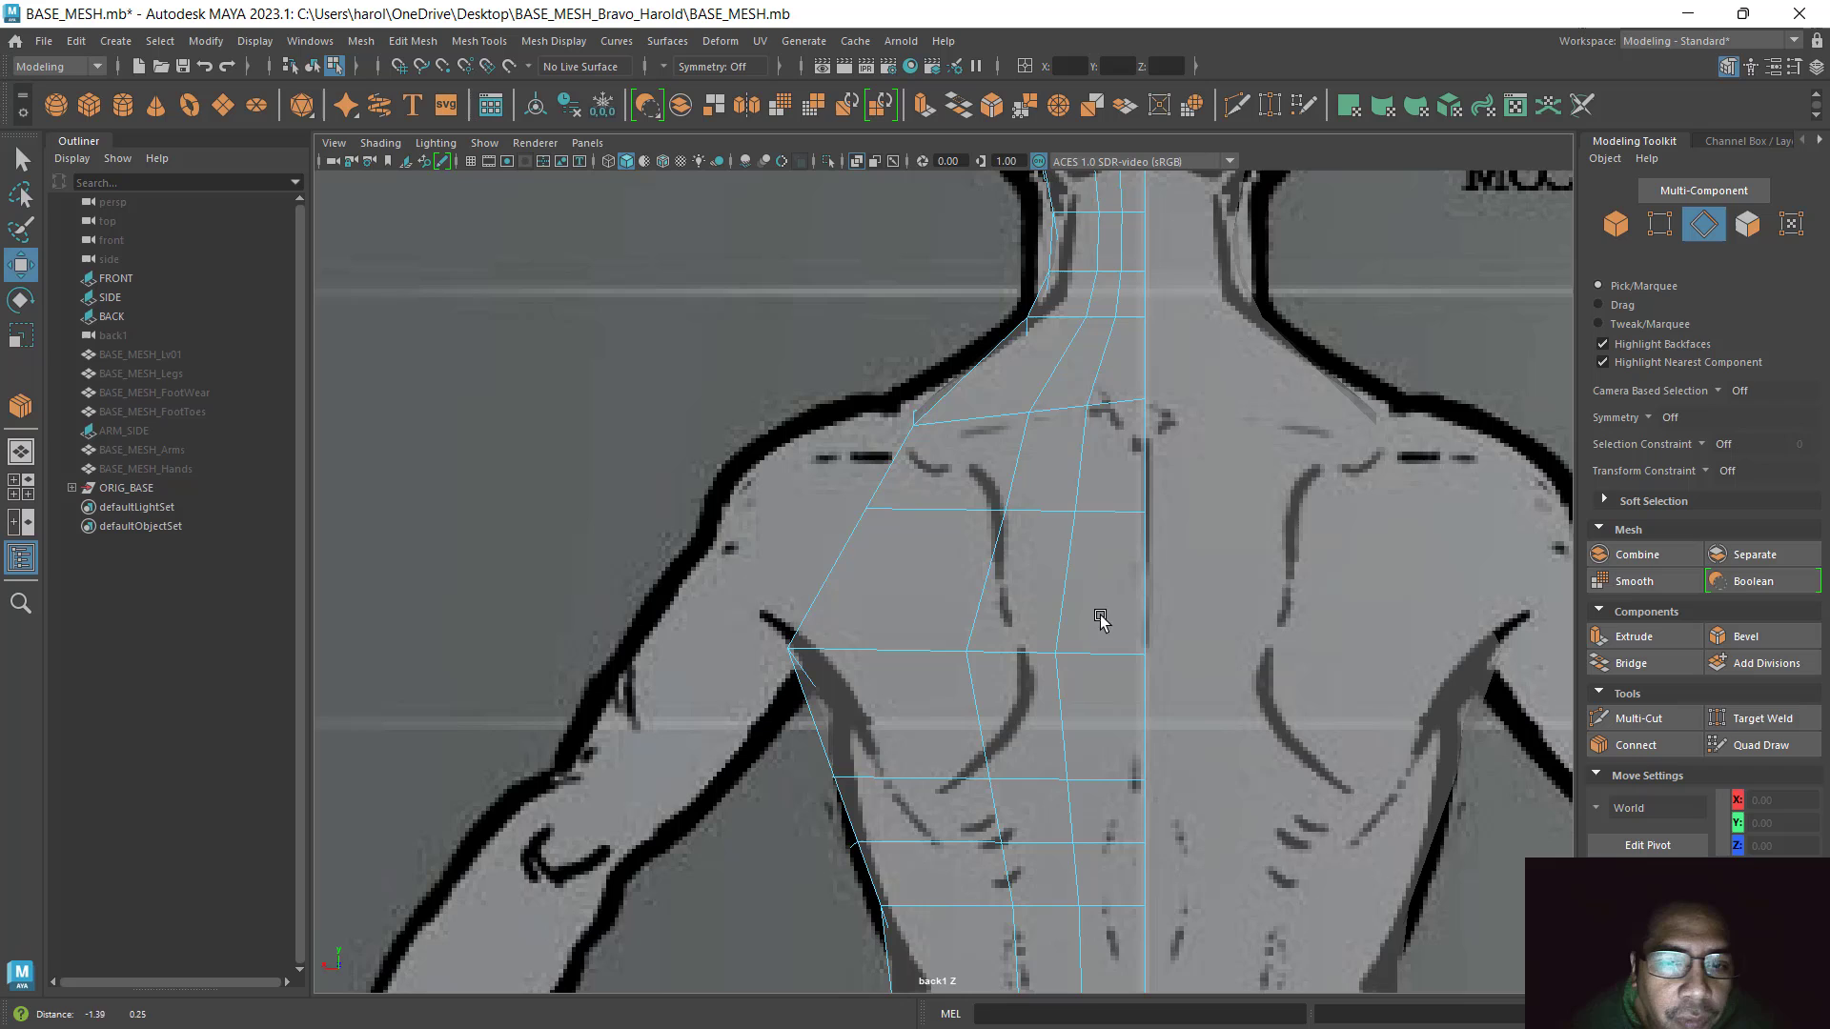
scroll(991, 543, "down", 3)
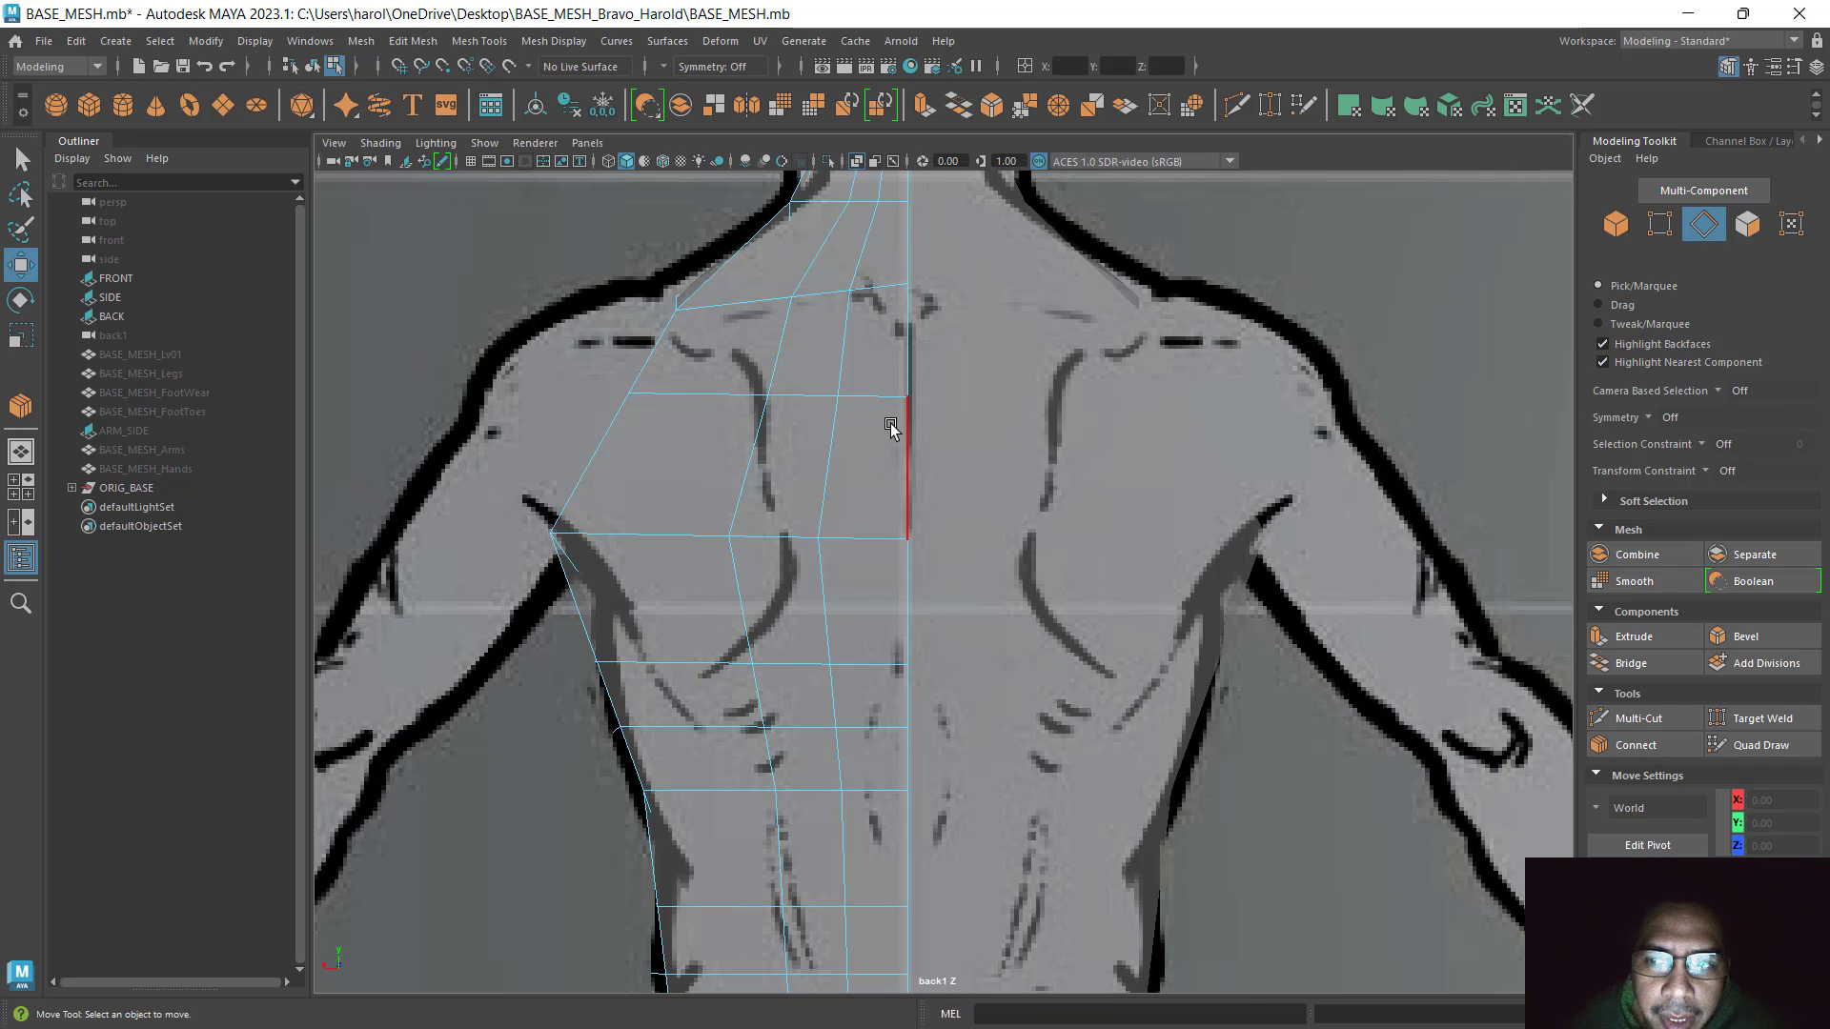
Raise the neck-base vertex and slide the upper and mid-back vertices toward the spine
left_click(1661, 225)
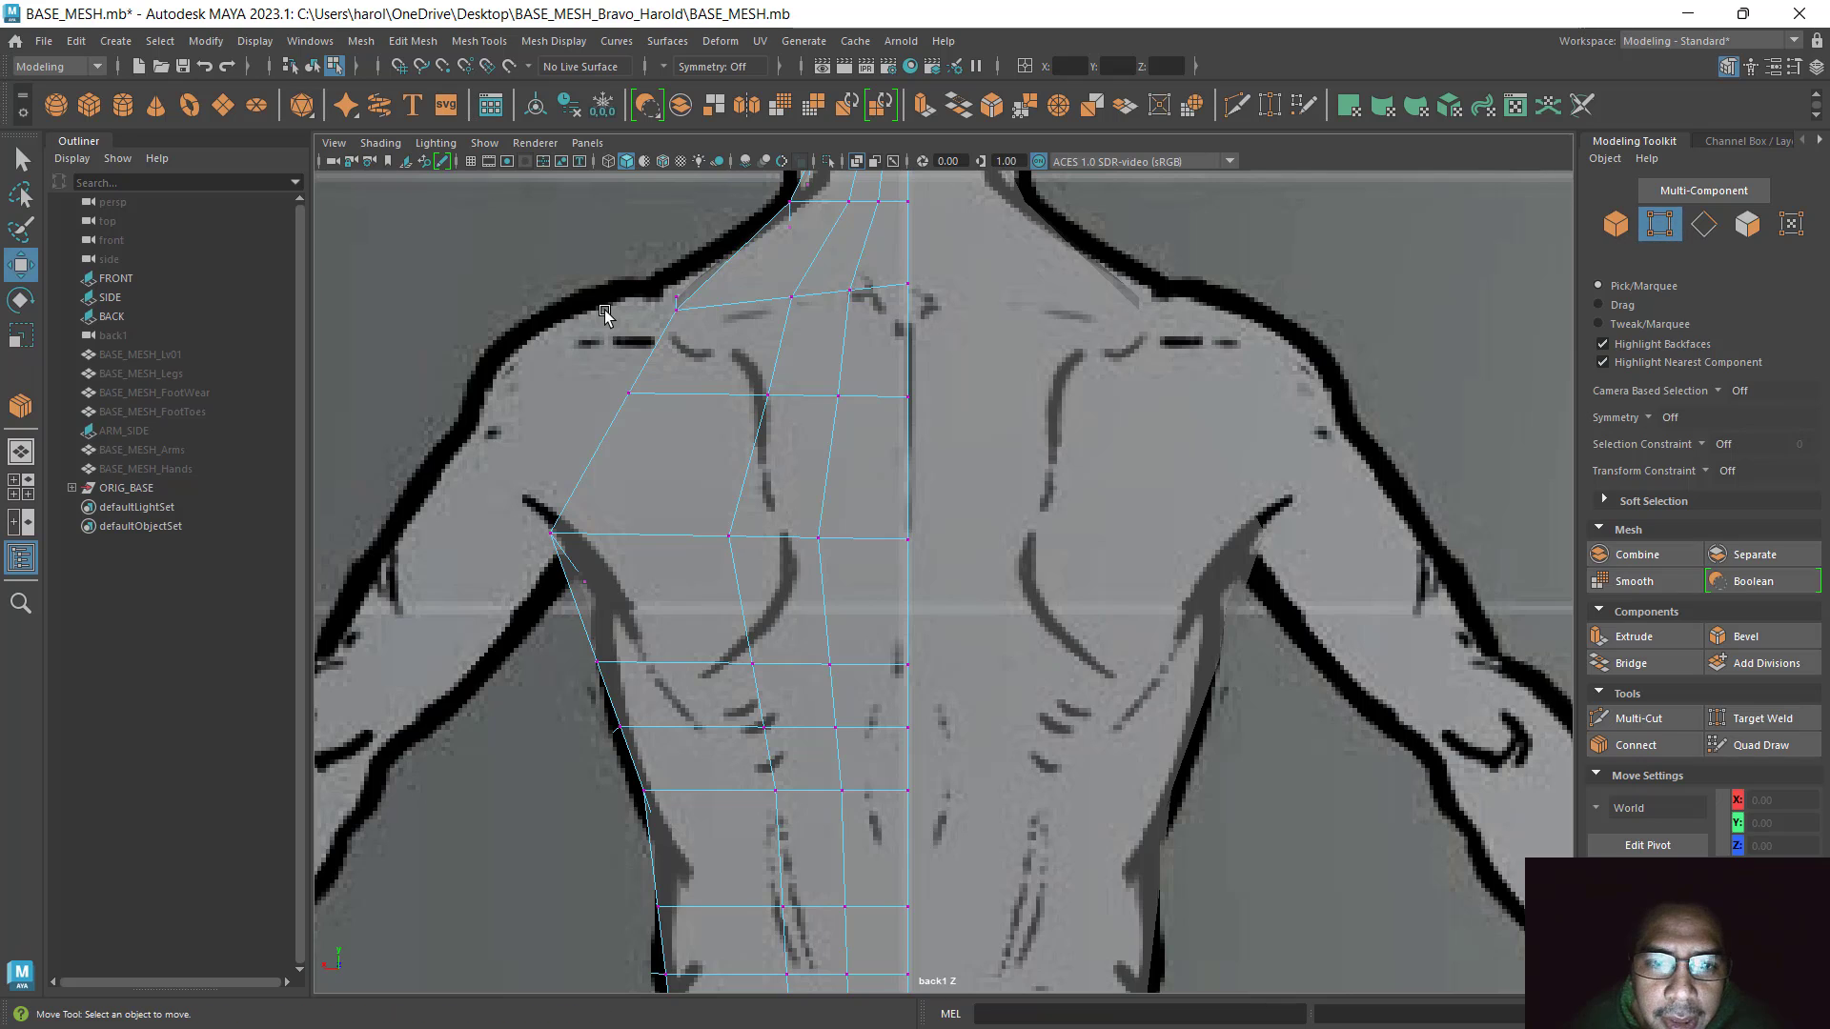
left_click(853, 290)
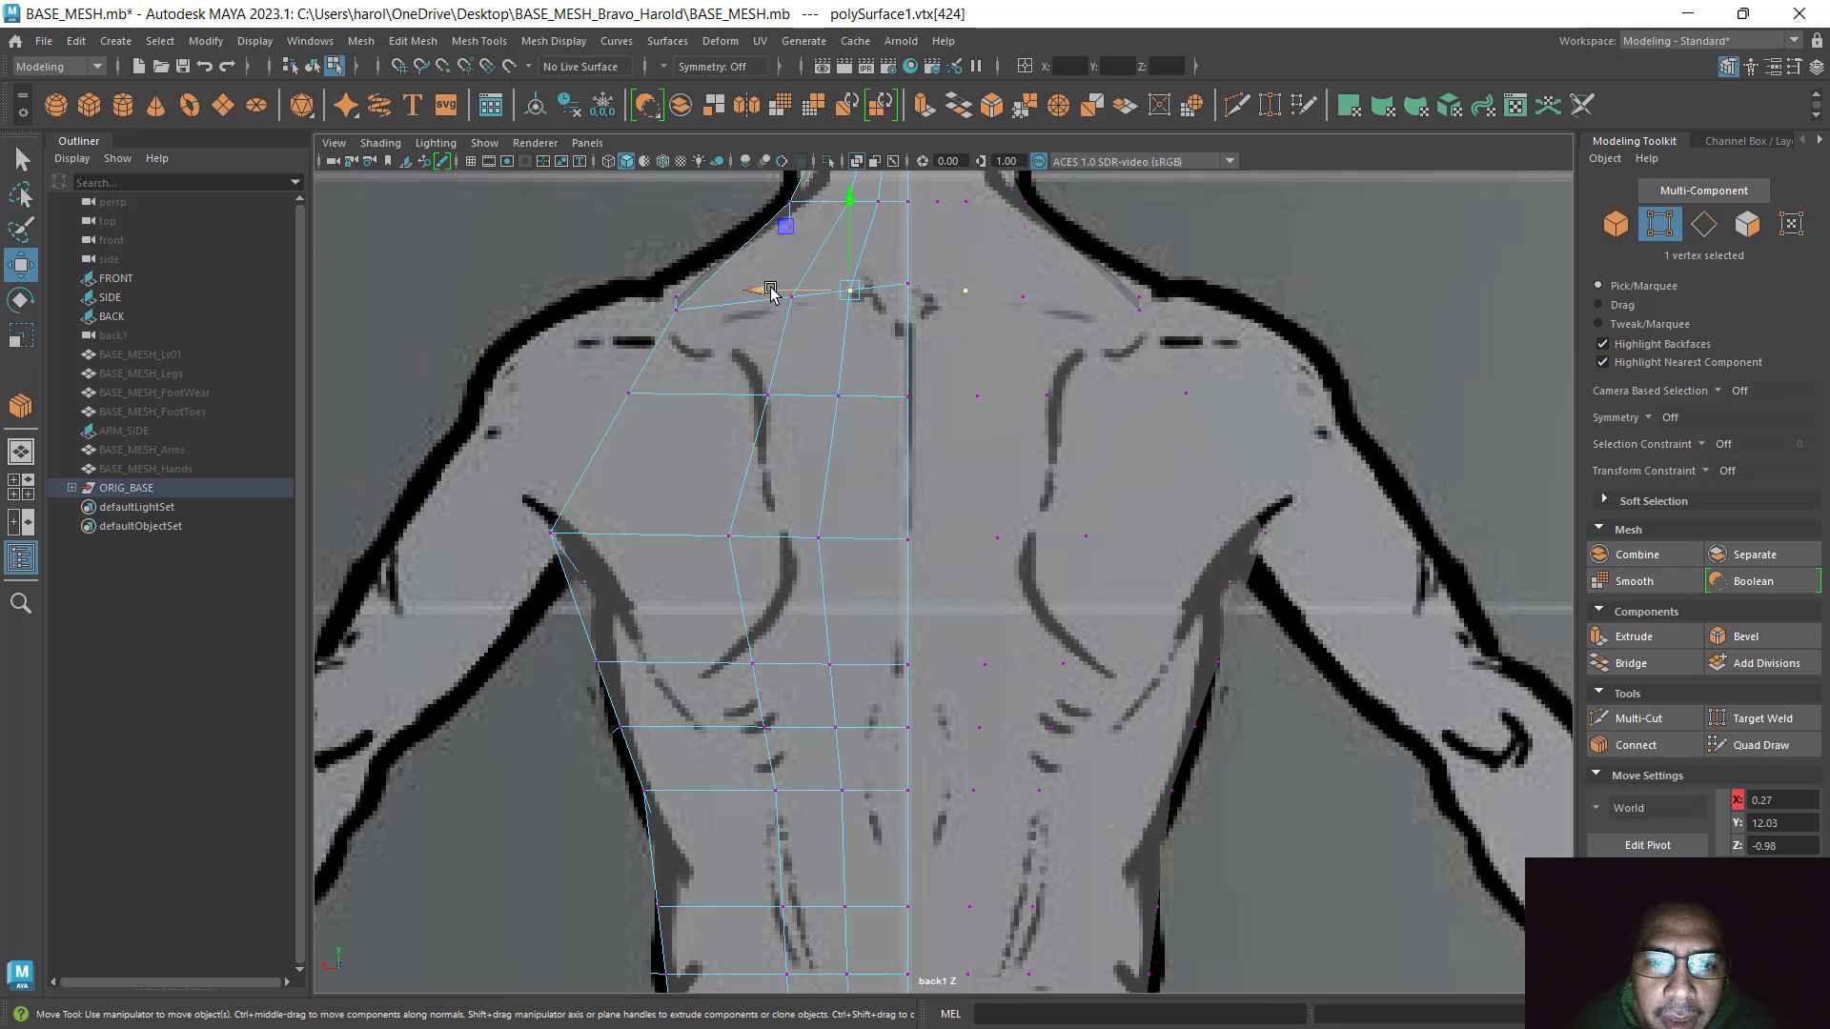
left_click_drag(858, 225, 859, 204)
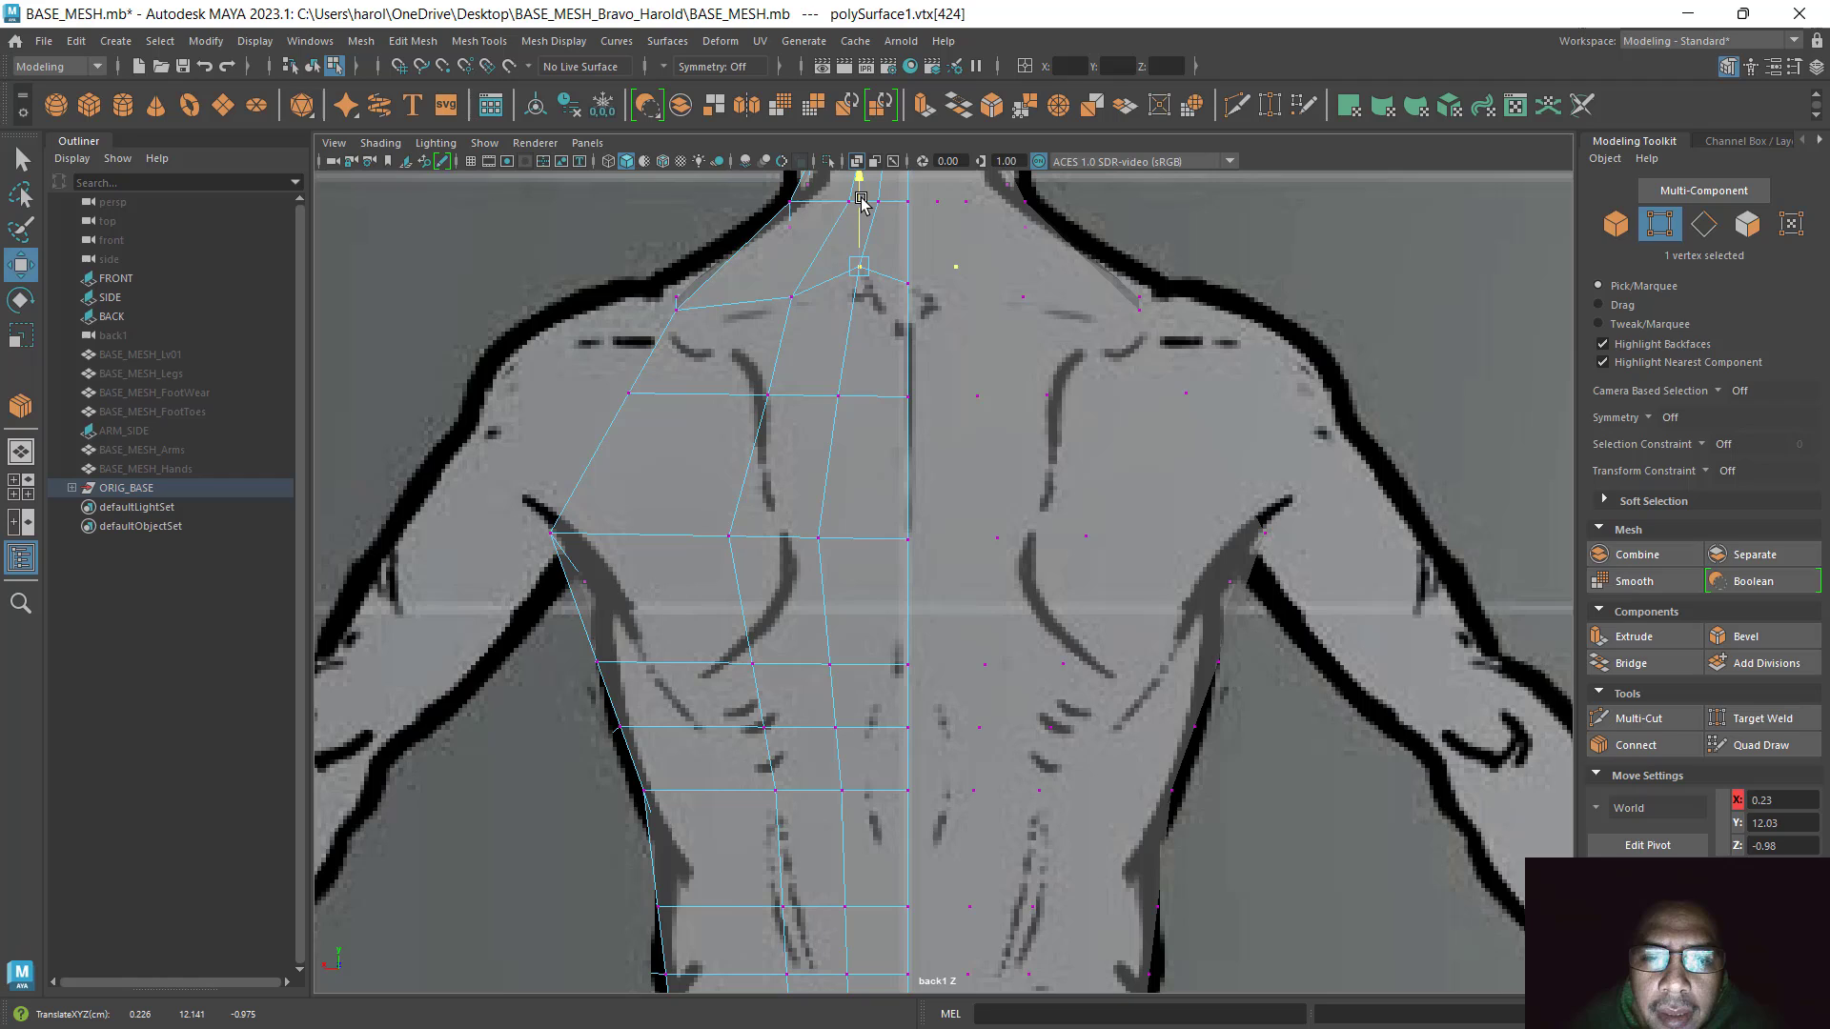
left_click(838, 396)
left_click_drag(751, 395, 796, 394)
left_click(823, 538)
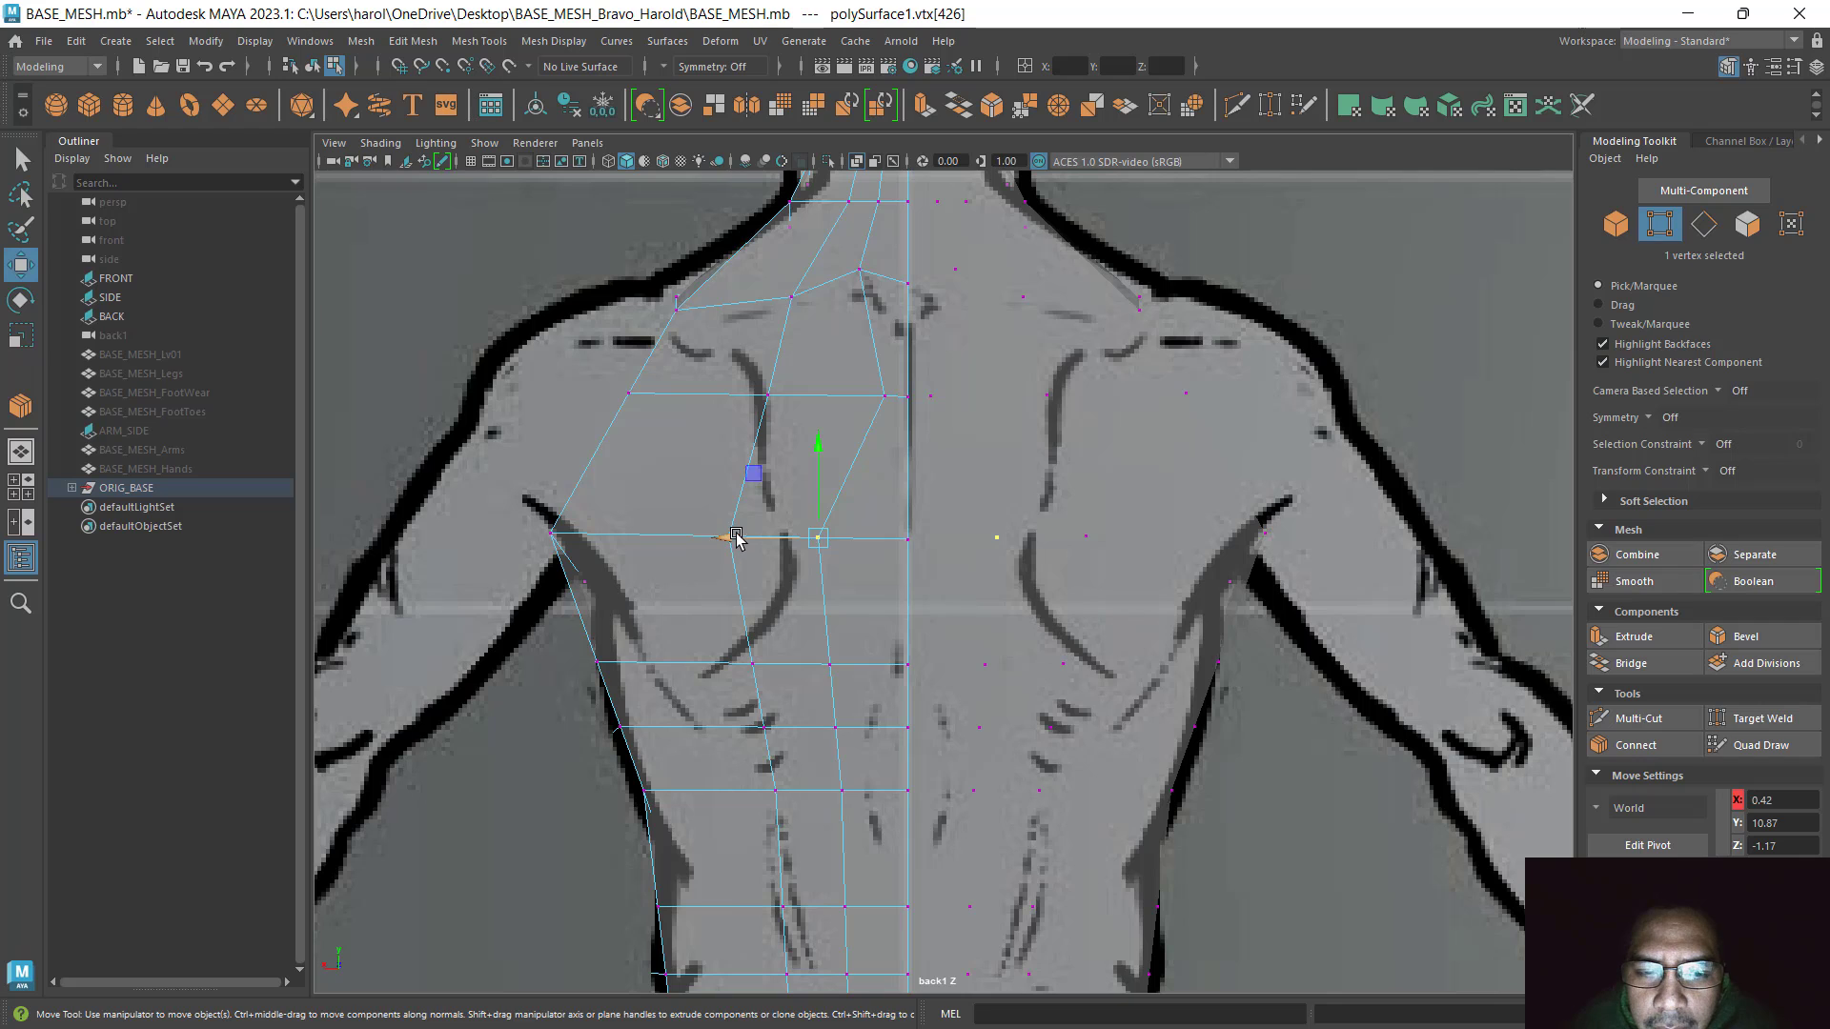
left_click_drag(735, 535, 802, 540)
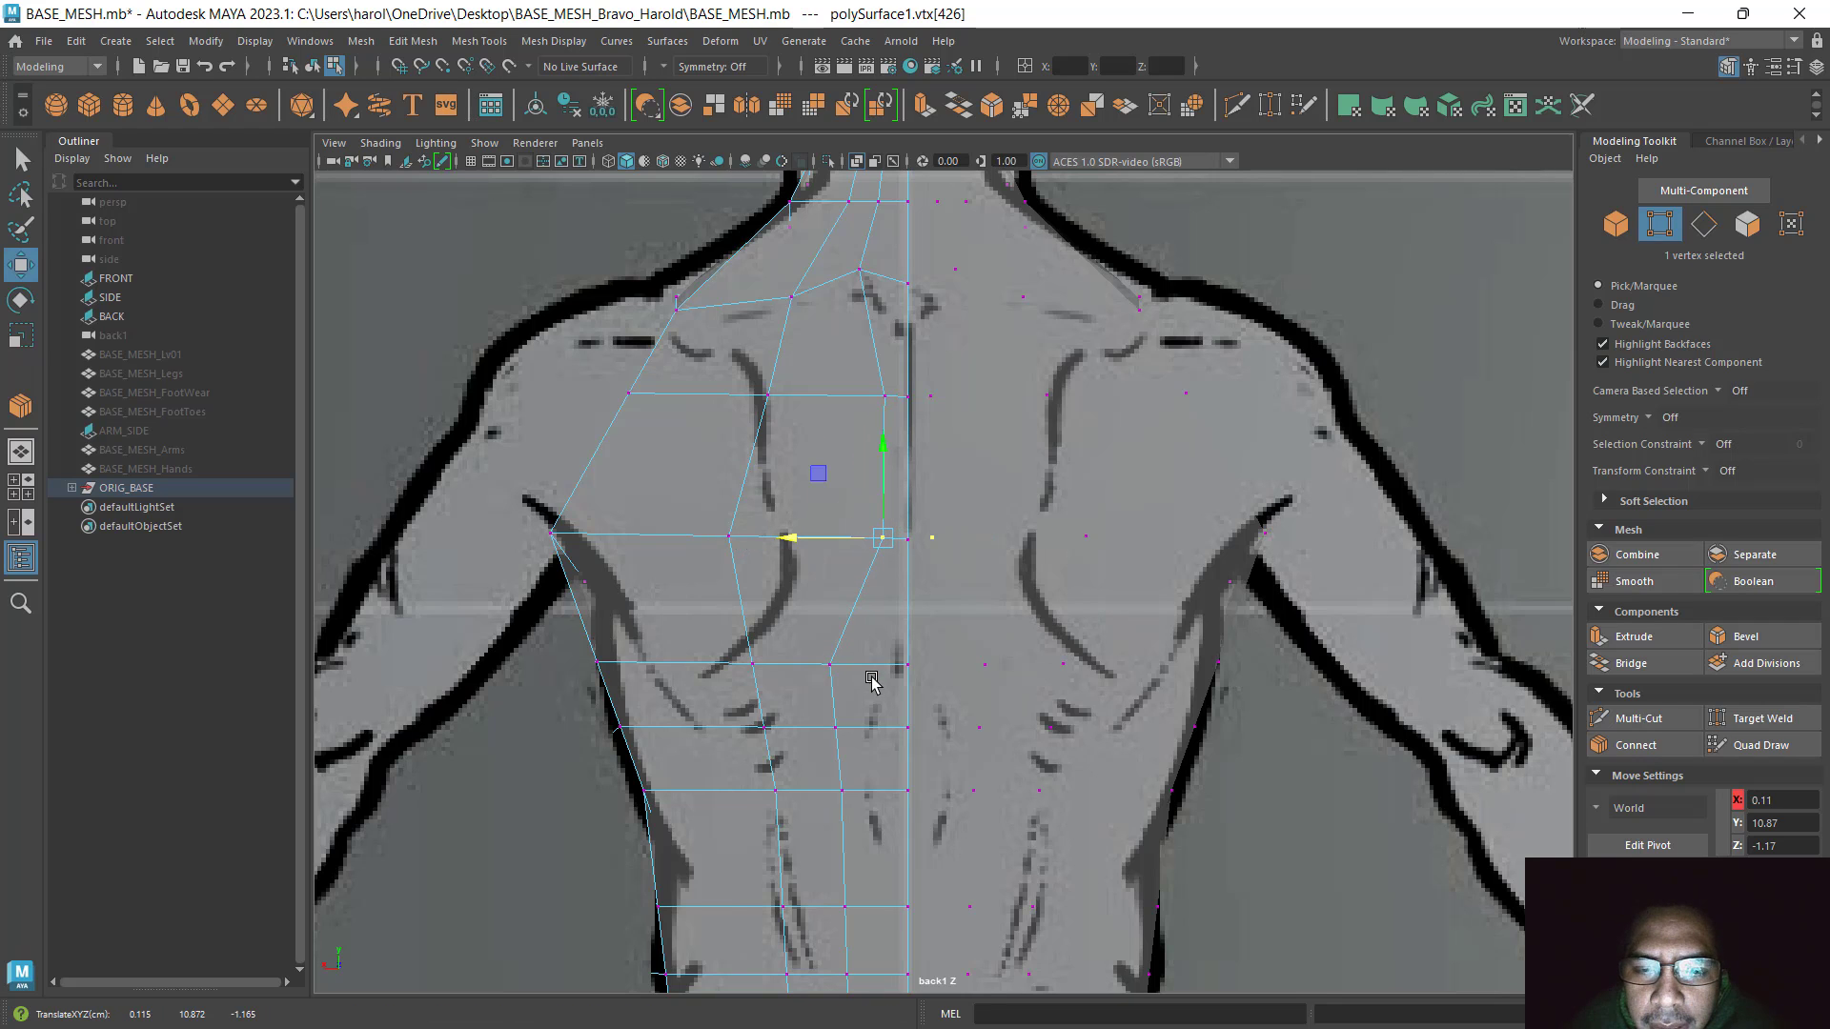
Slide the lower-back vertex toward the spine and the first waist vertex onto the reference outline
middle_click_drag(802, 540, 719, 517, "alt")
left_click(735, 512)
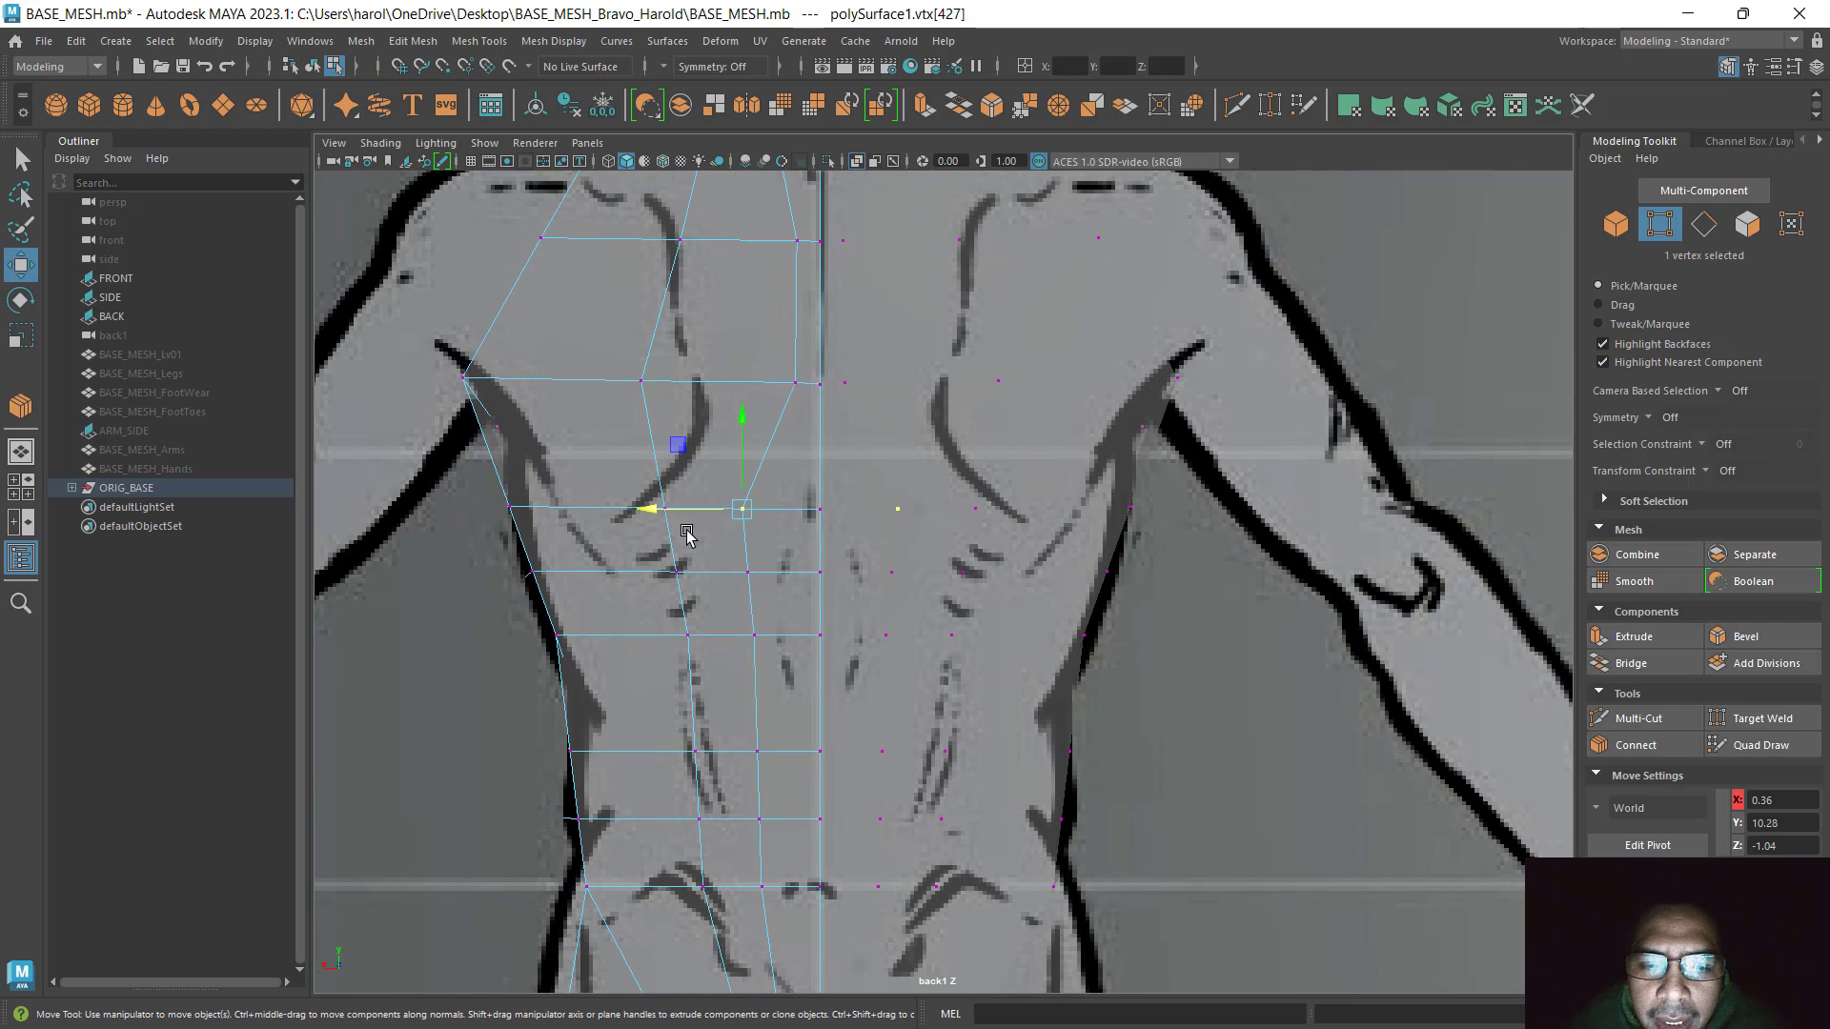
left_click_drag(654, 515, 702, 511)
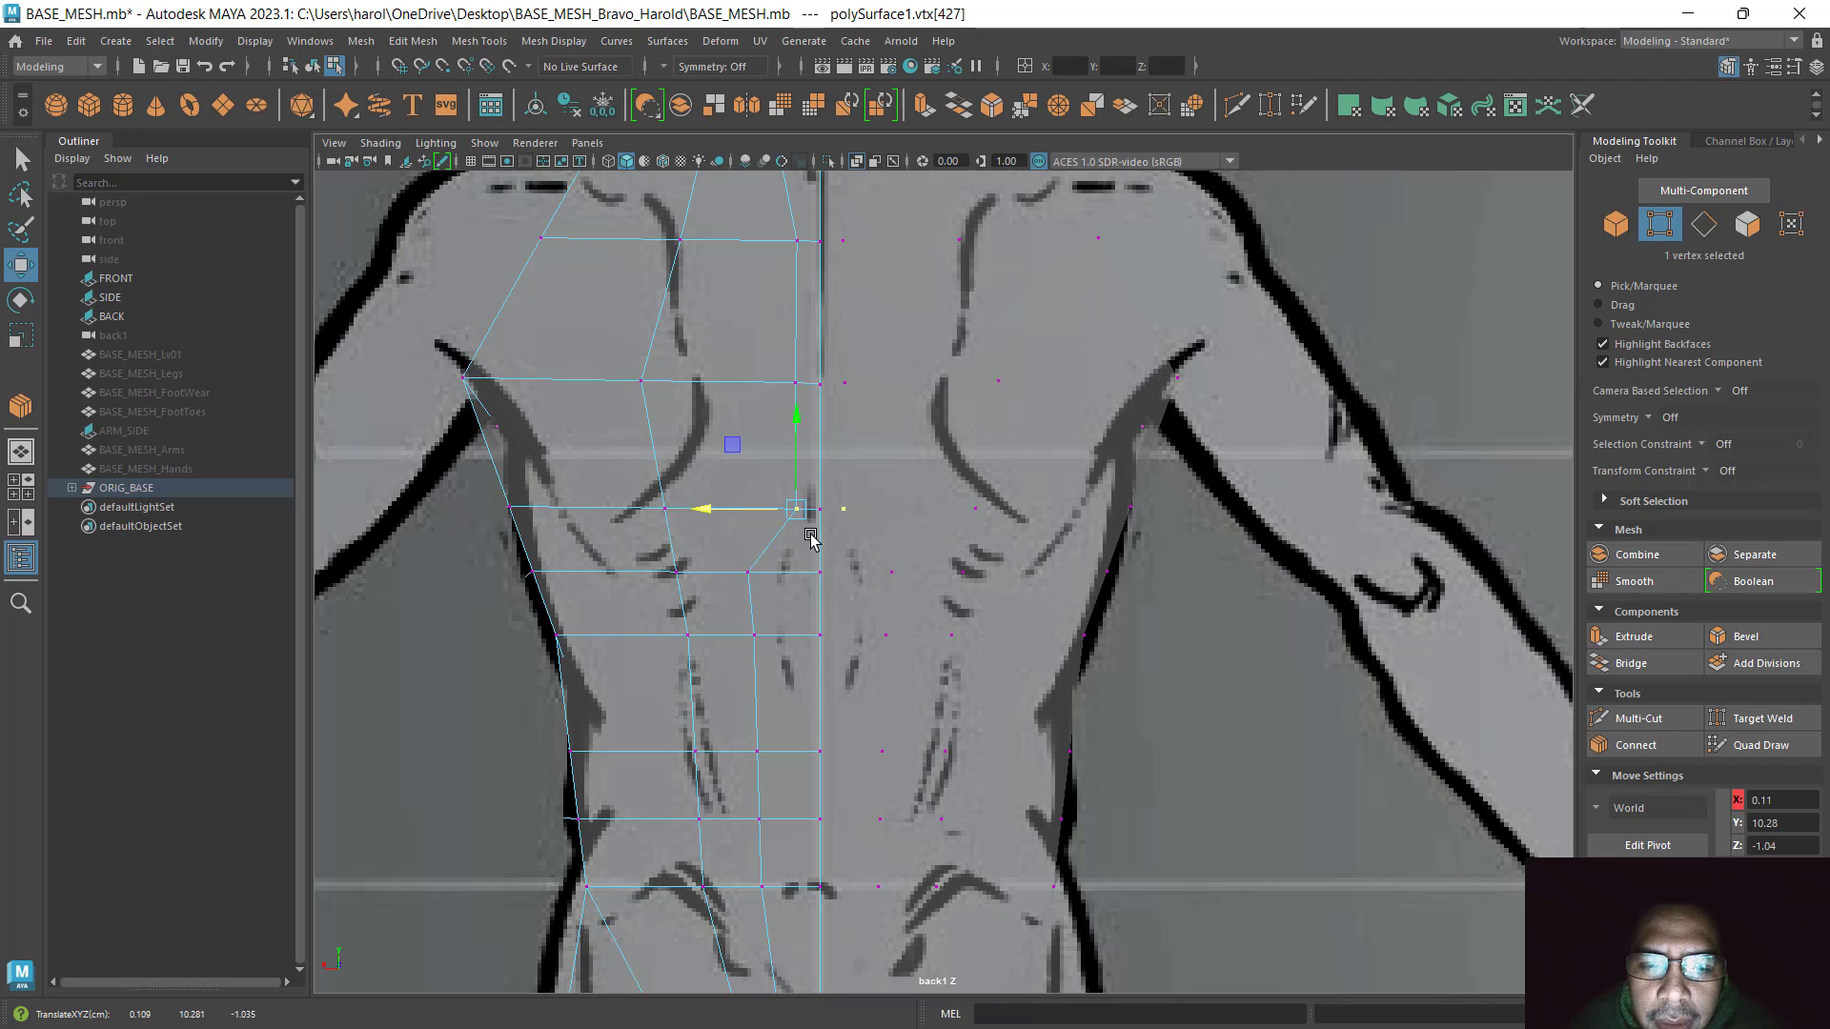
left_click(735, 573)
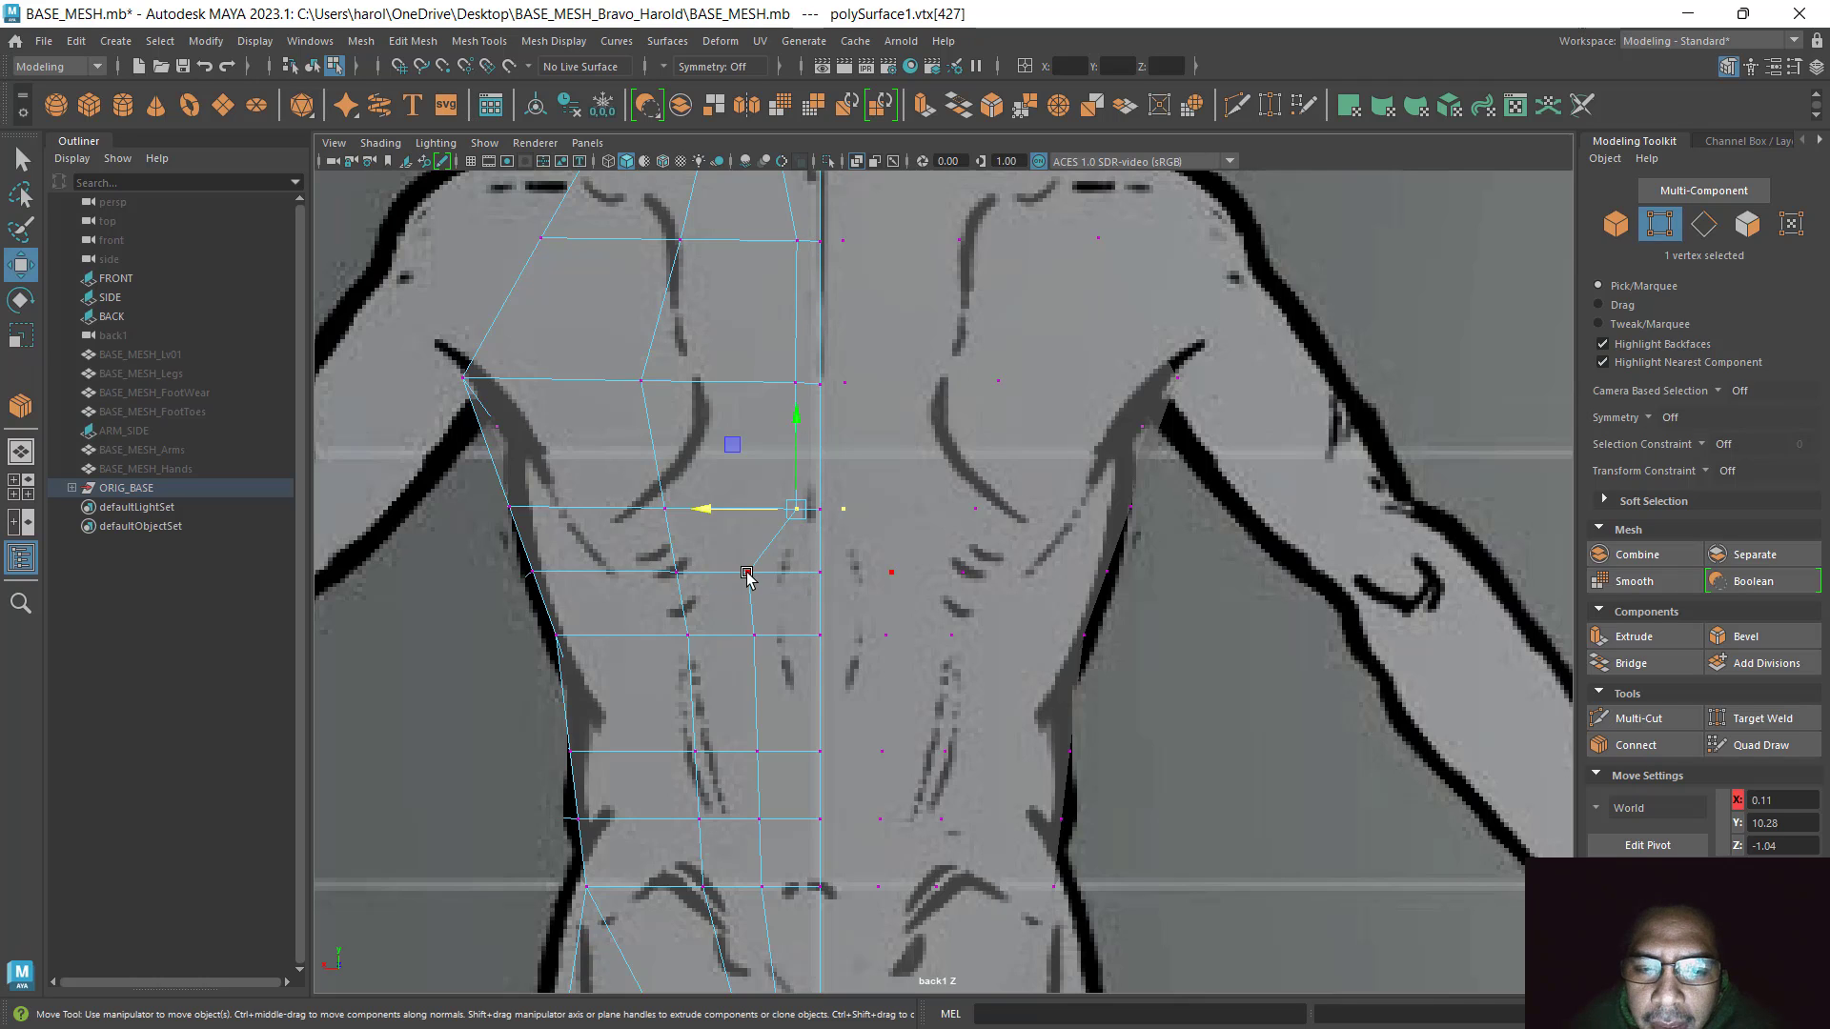
left_click_drag(666, 572, 703, 645)
Shift the lower waist vertices sideways to match the reference waistline
left_click(750, 635)
left_click(756, 752)
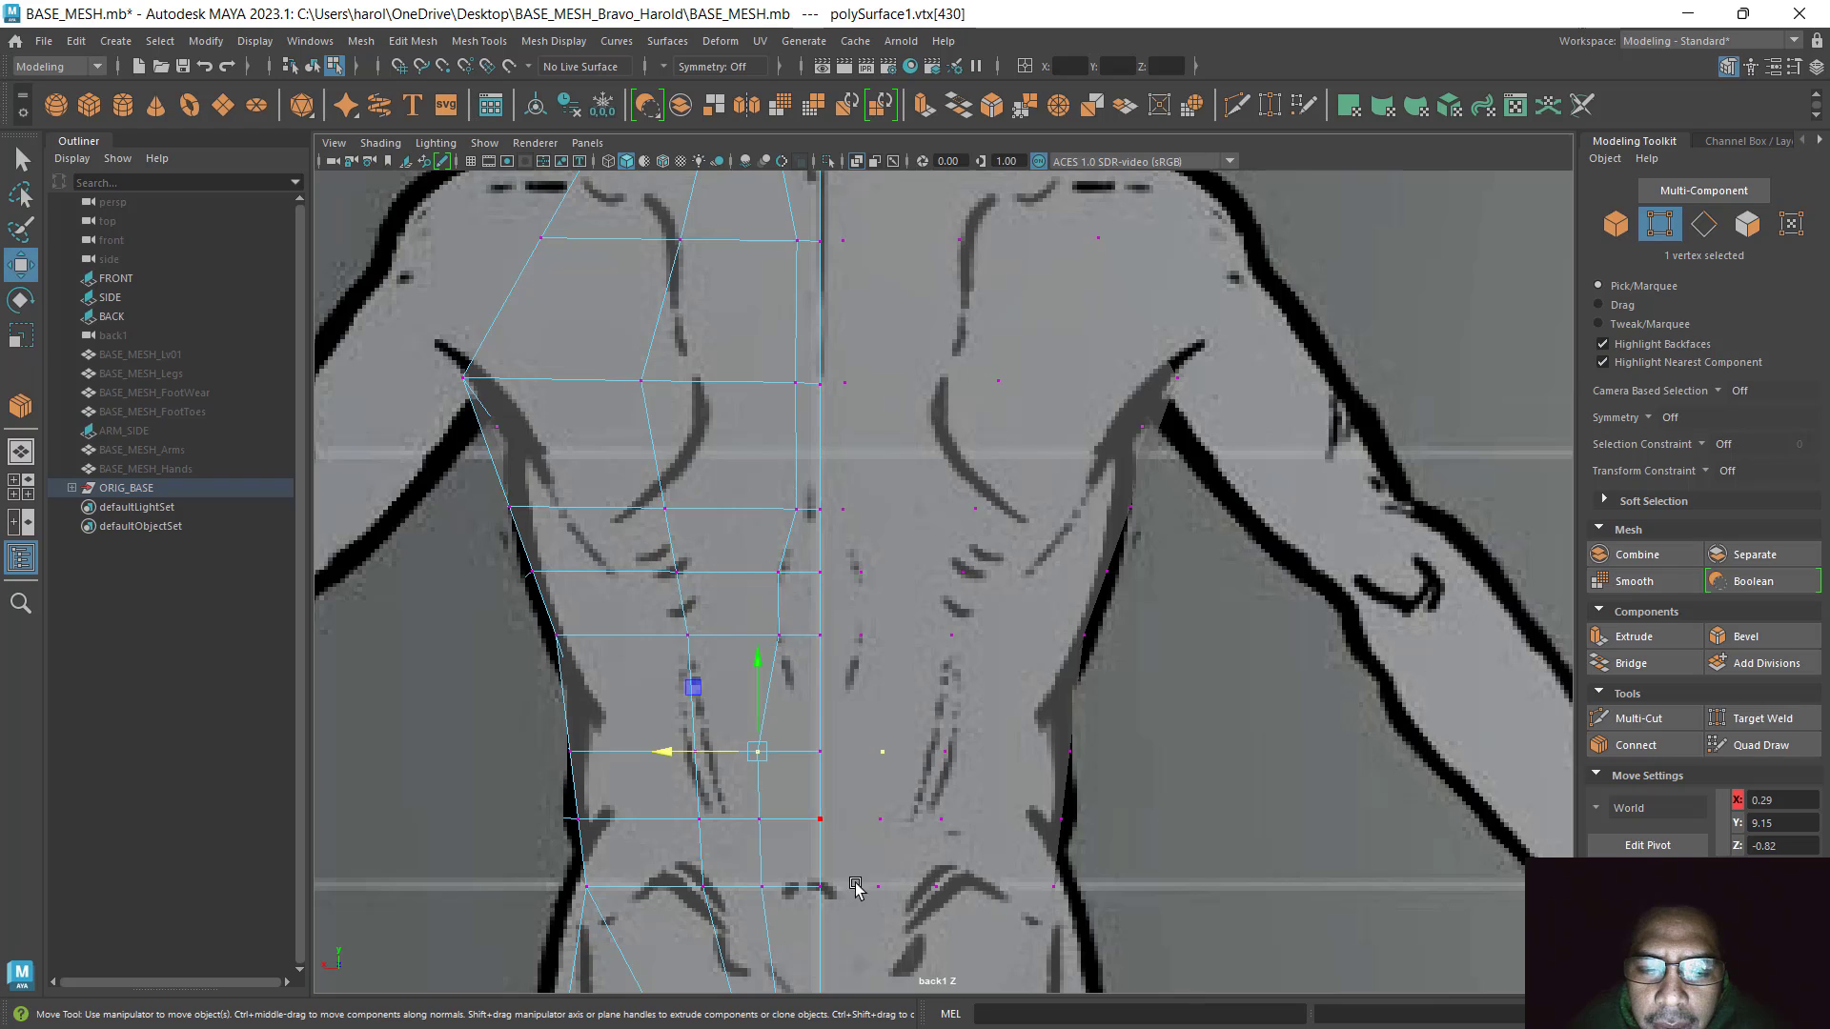
middle_click_drag(847, 833, 805, 646, "alt")
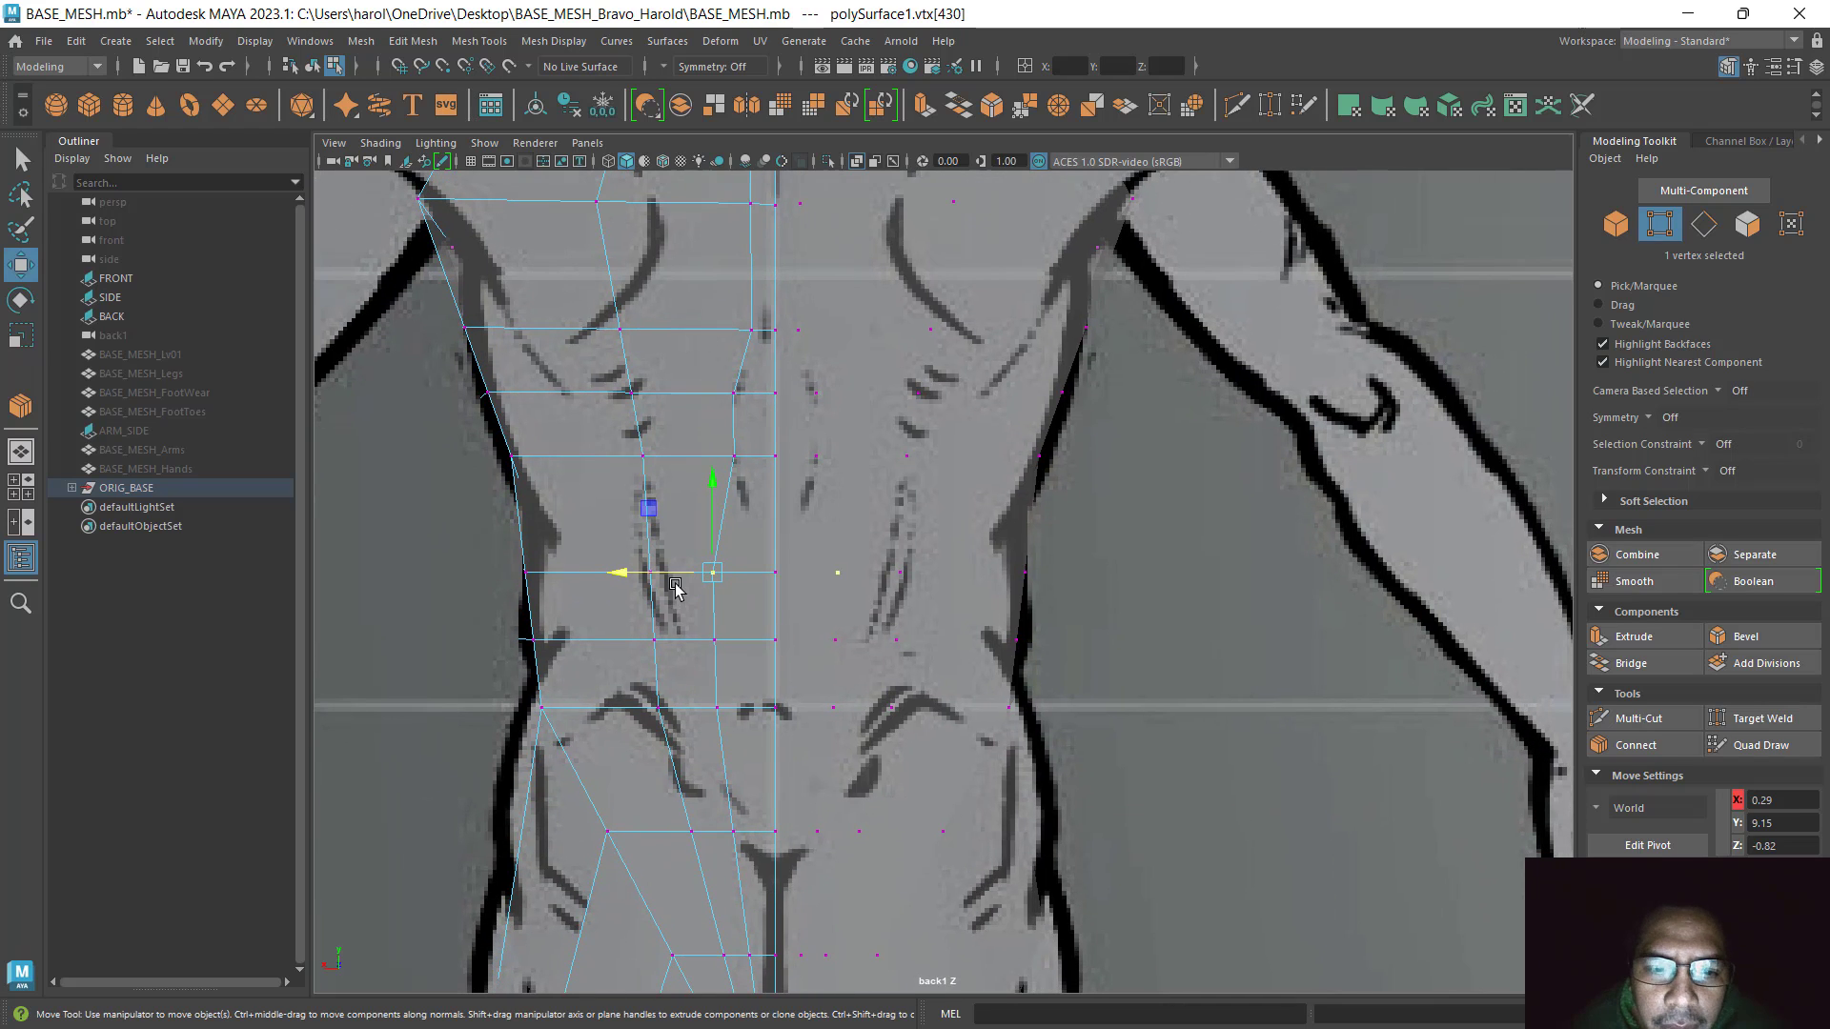
left_click_drag(659, 573, 670, 574)
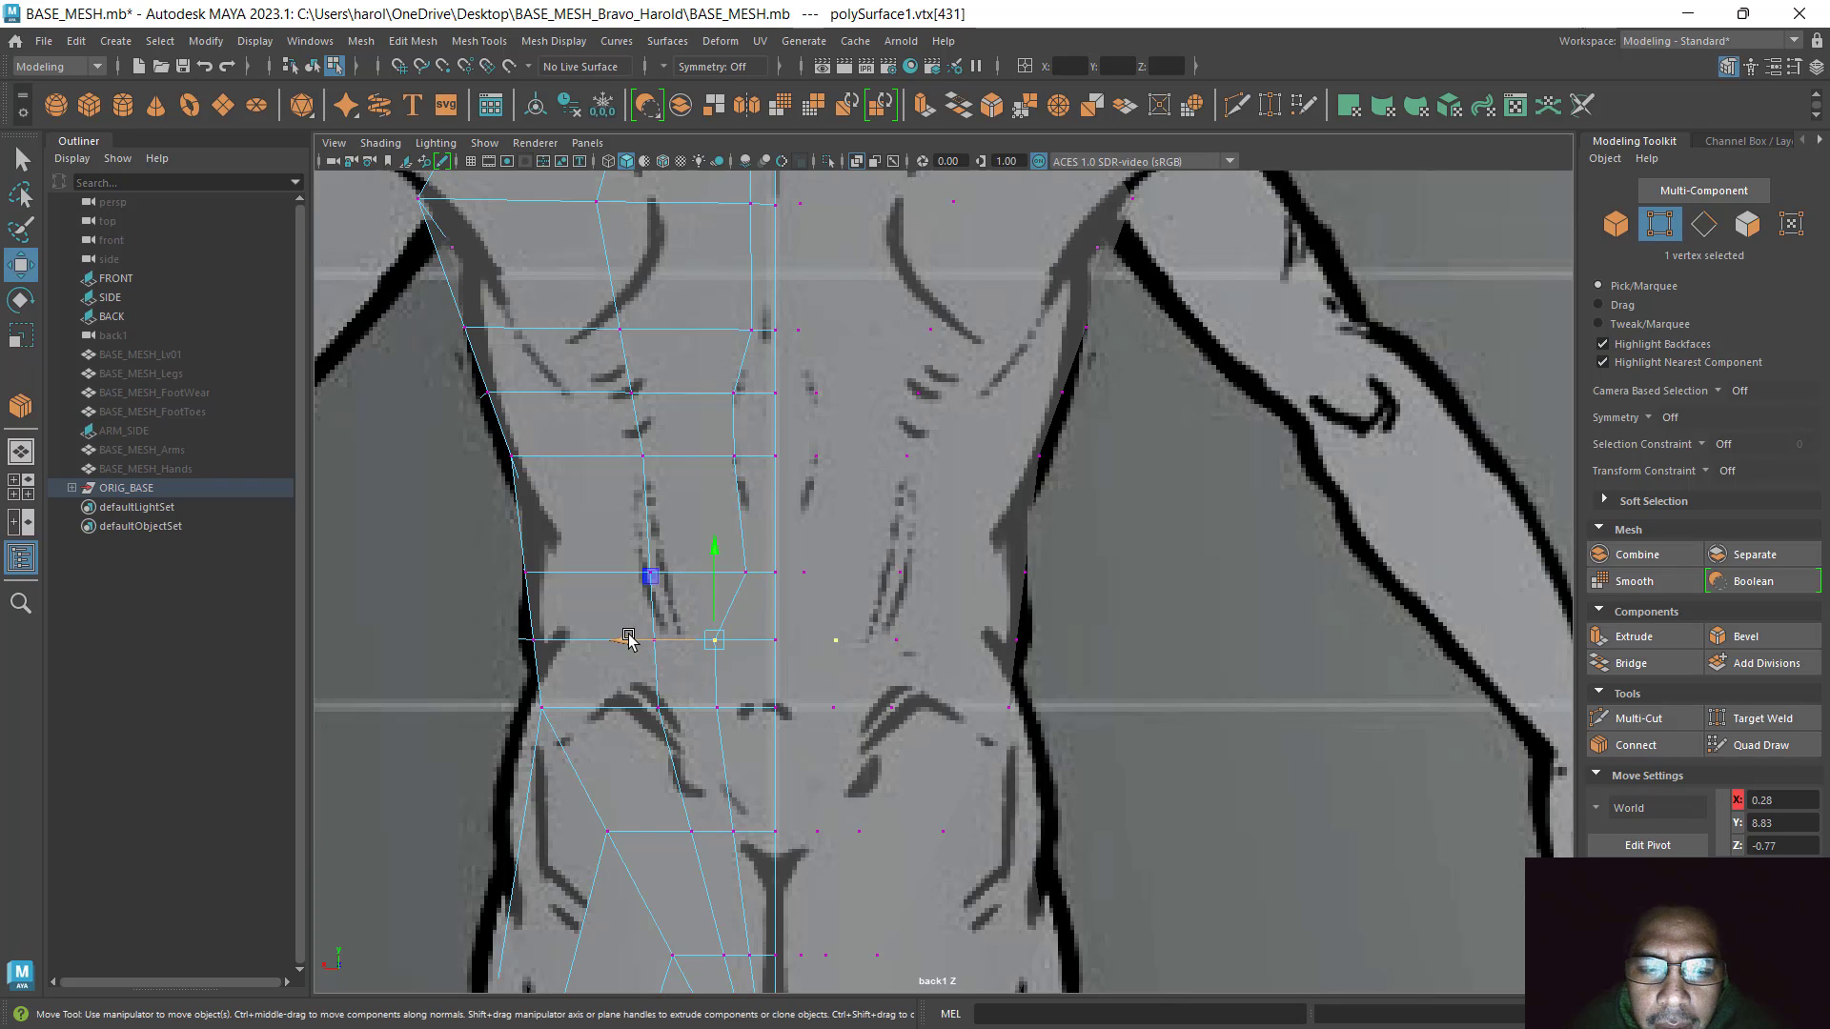
key("Down")
left_click_drag(635, 637, 669, 637)
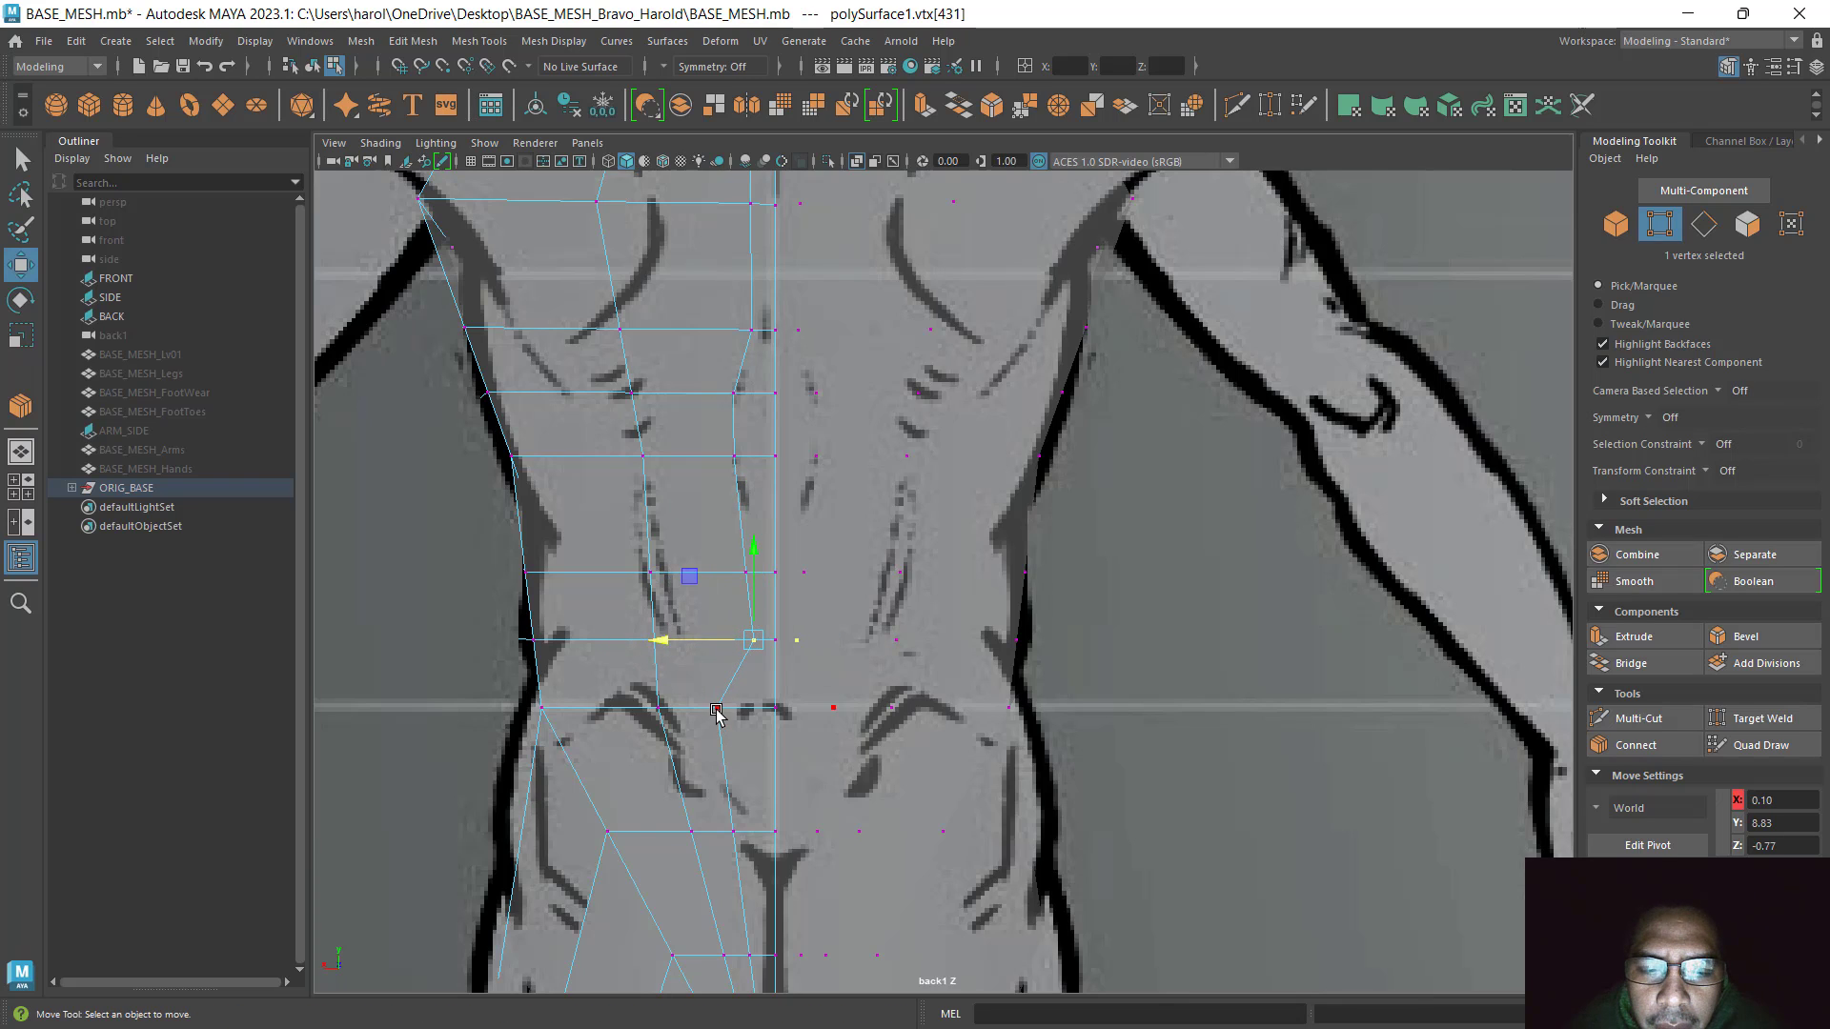
Adjust the hip-line vertex sideways so it sits on the reference outline
left_click(710, 713)
left_click(717, 706)
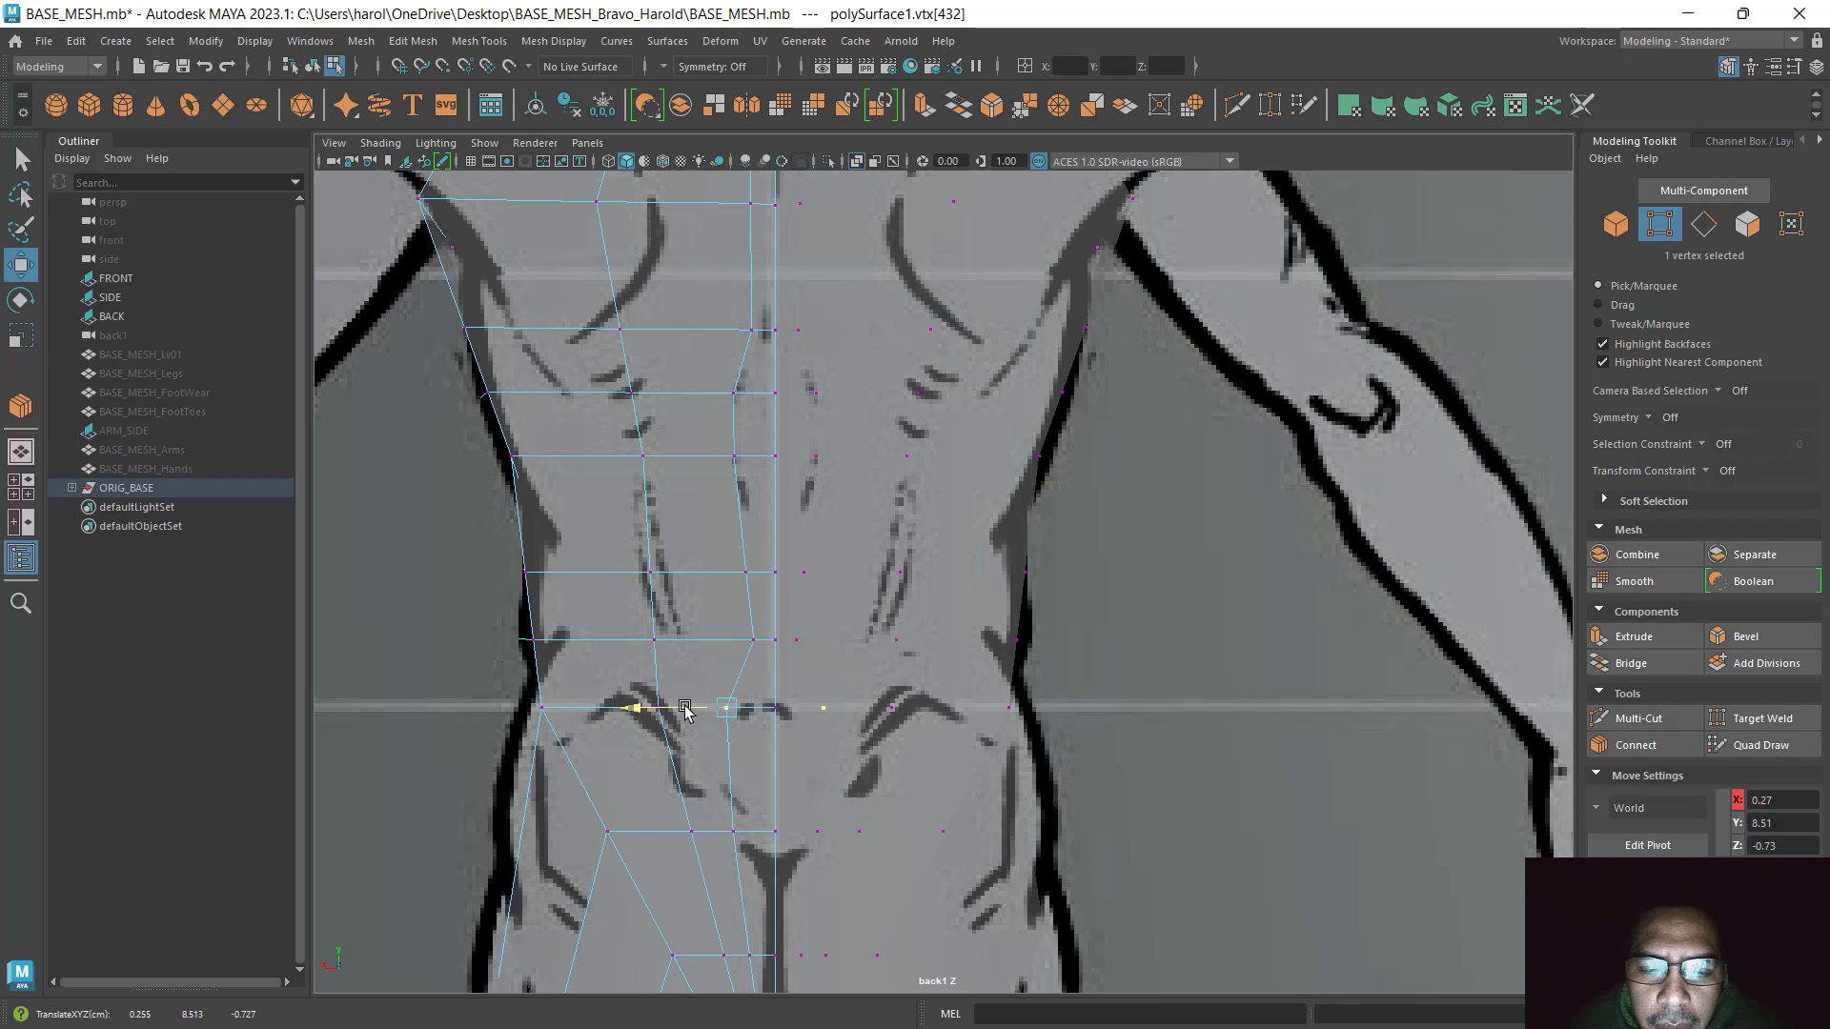
left_click_drag(665, 707, 692, 709)
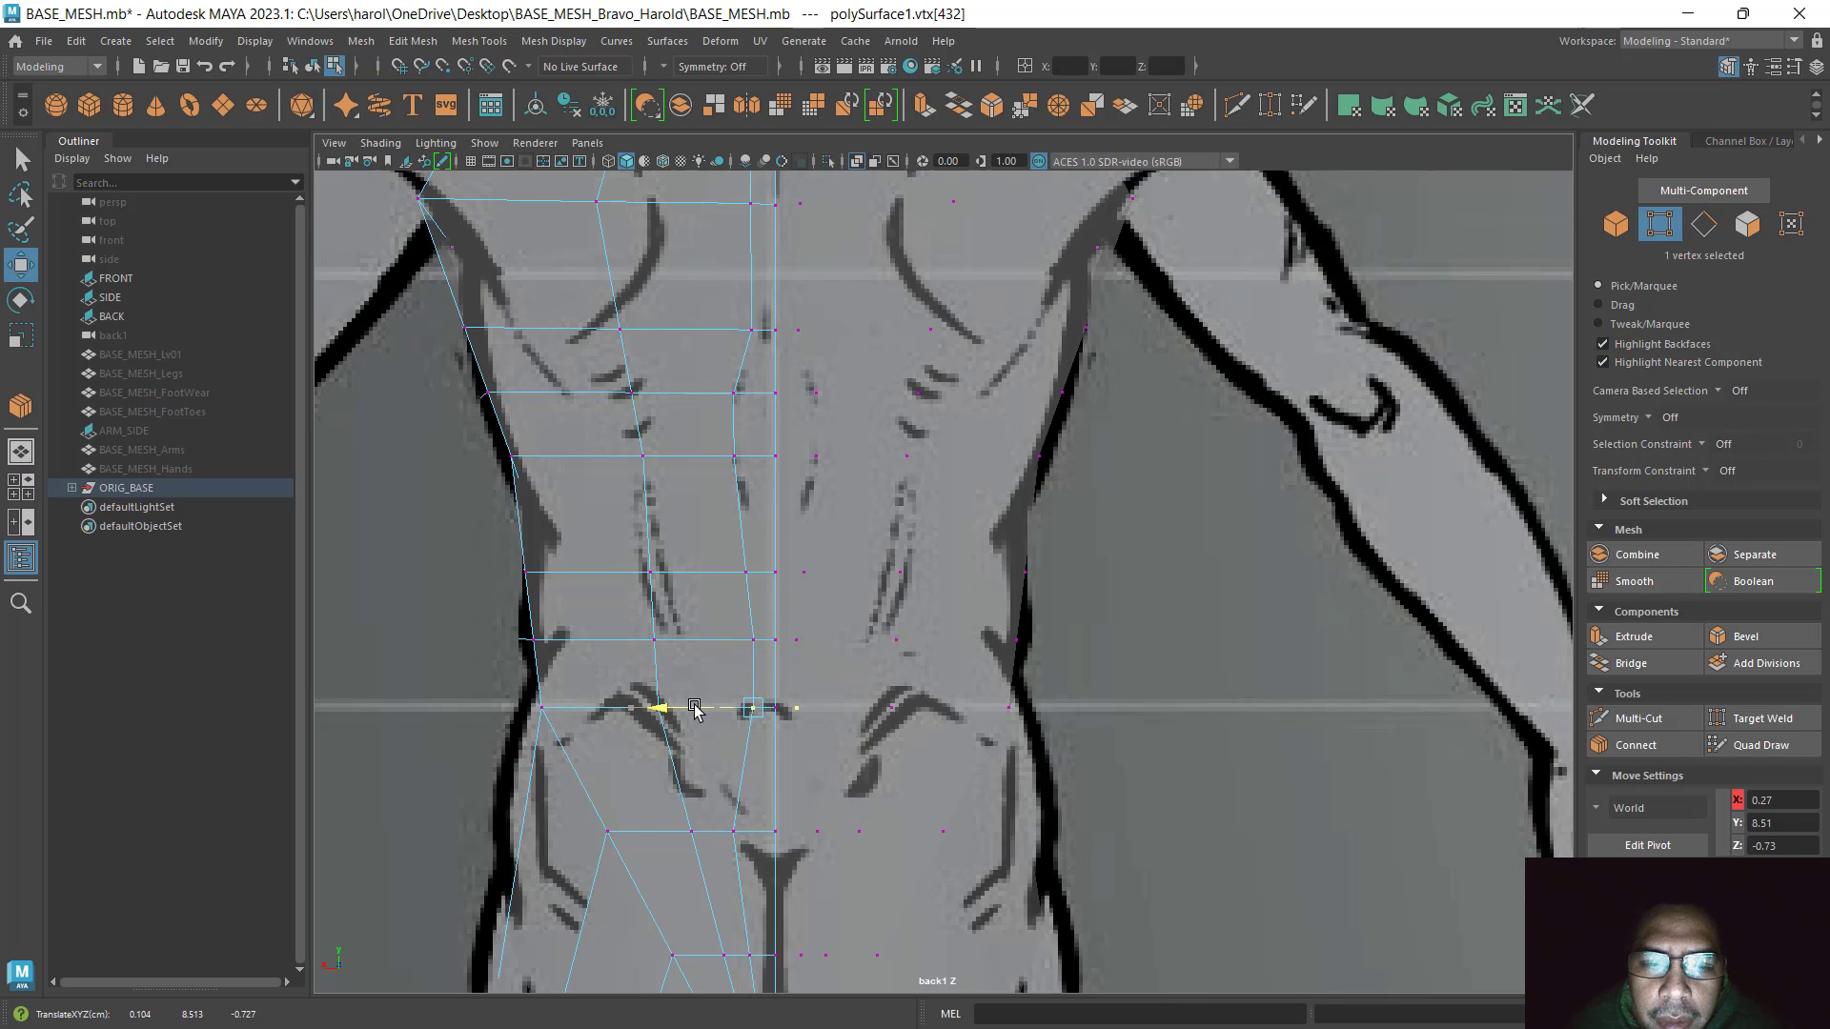
middle_click_drag(829, 620, 769, 552, "alt")
scroll(832, 664, "down", 5)
Move the neck-shoulder vertex onto the trapezius outline and slide the shoulder-blade vertex along its edge
scroll(776, 506, "up", 5)
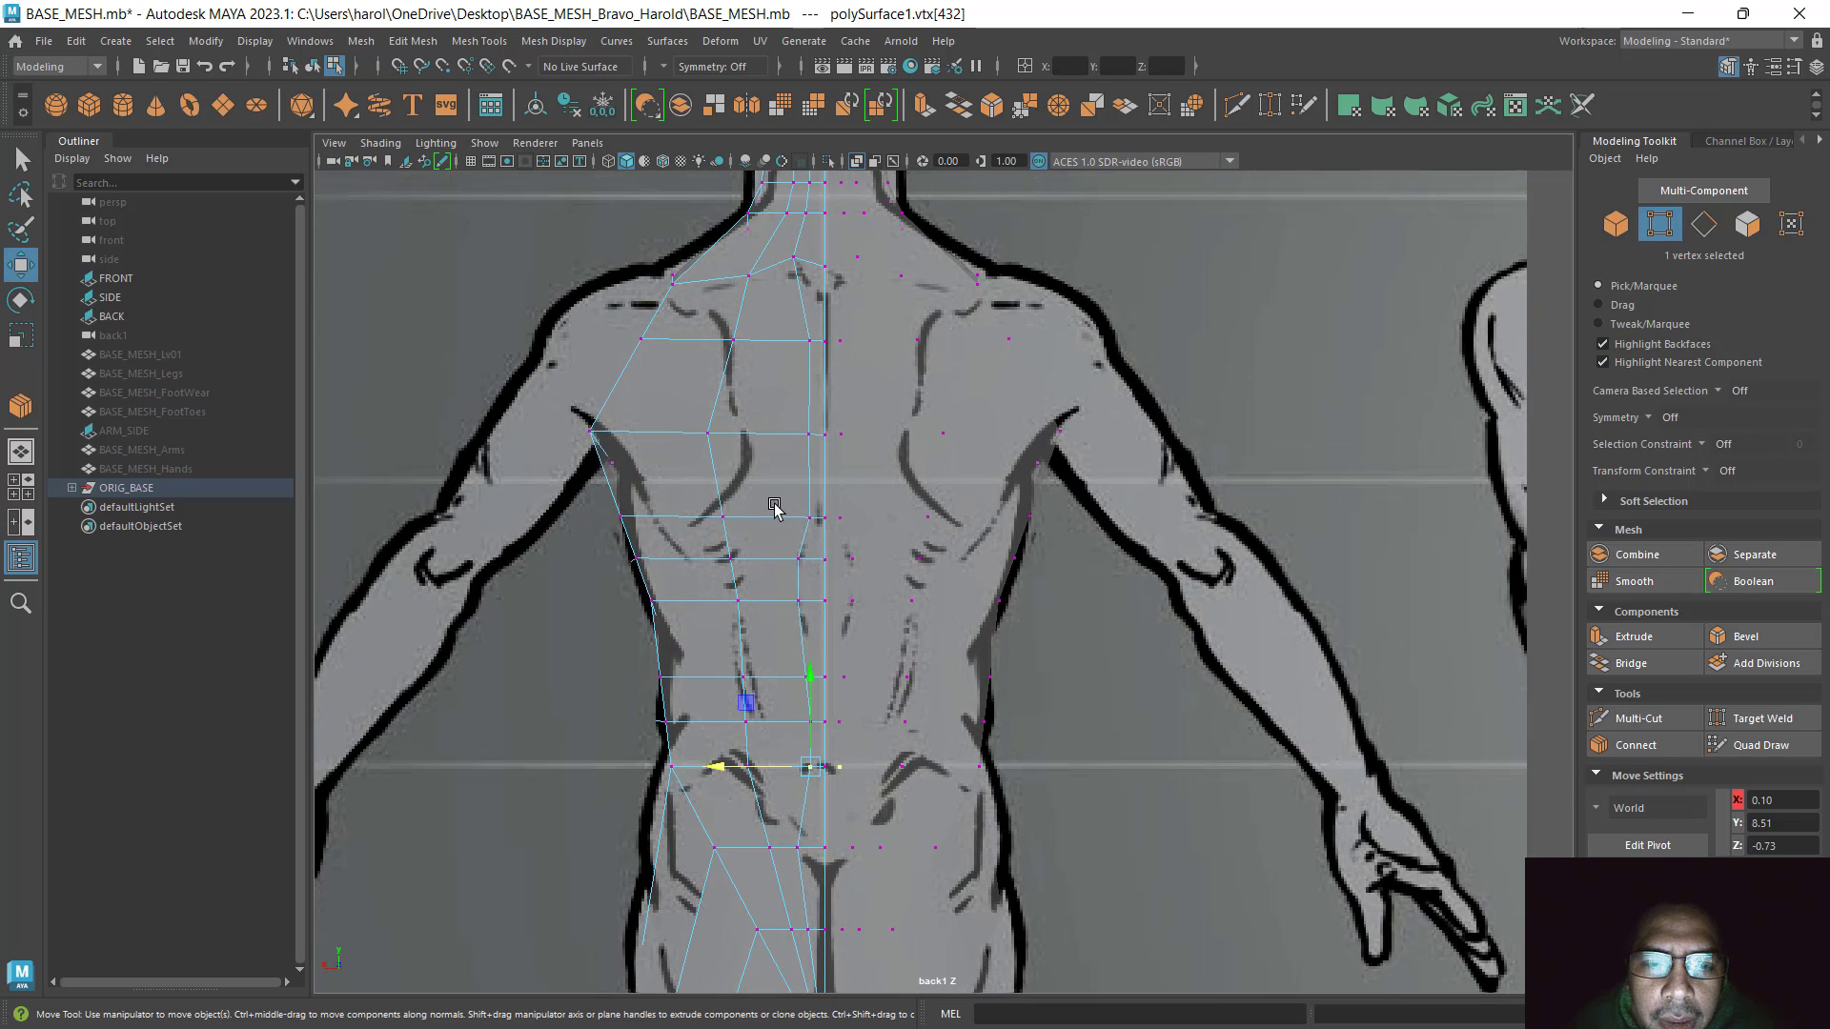
scroll(774, 438, "up", 2)
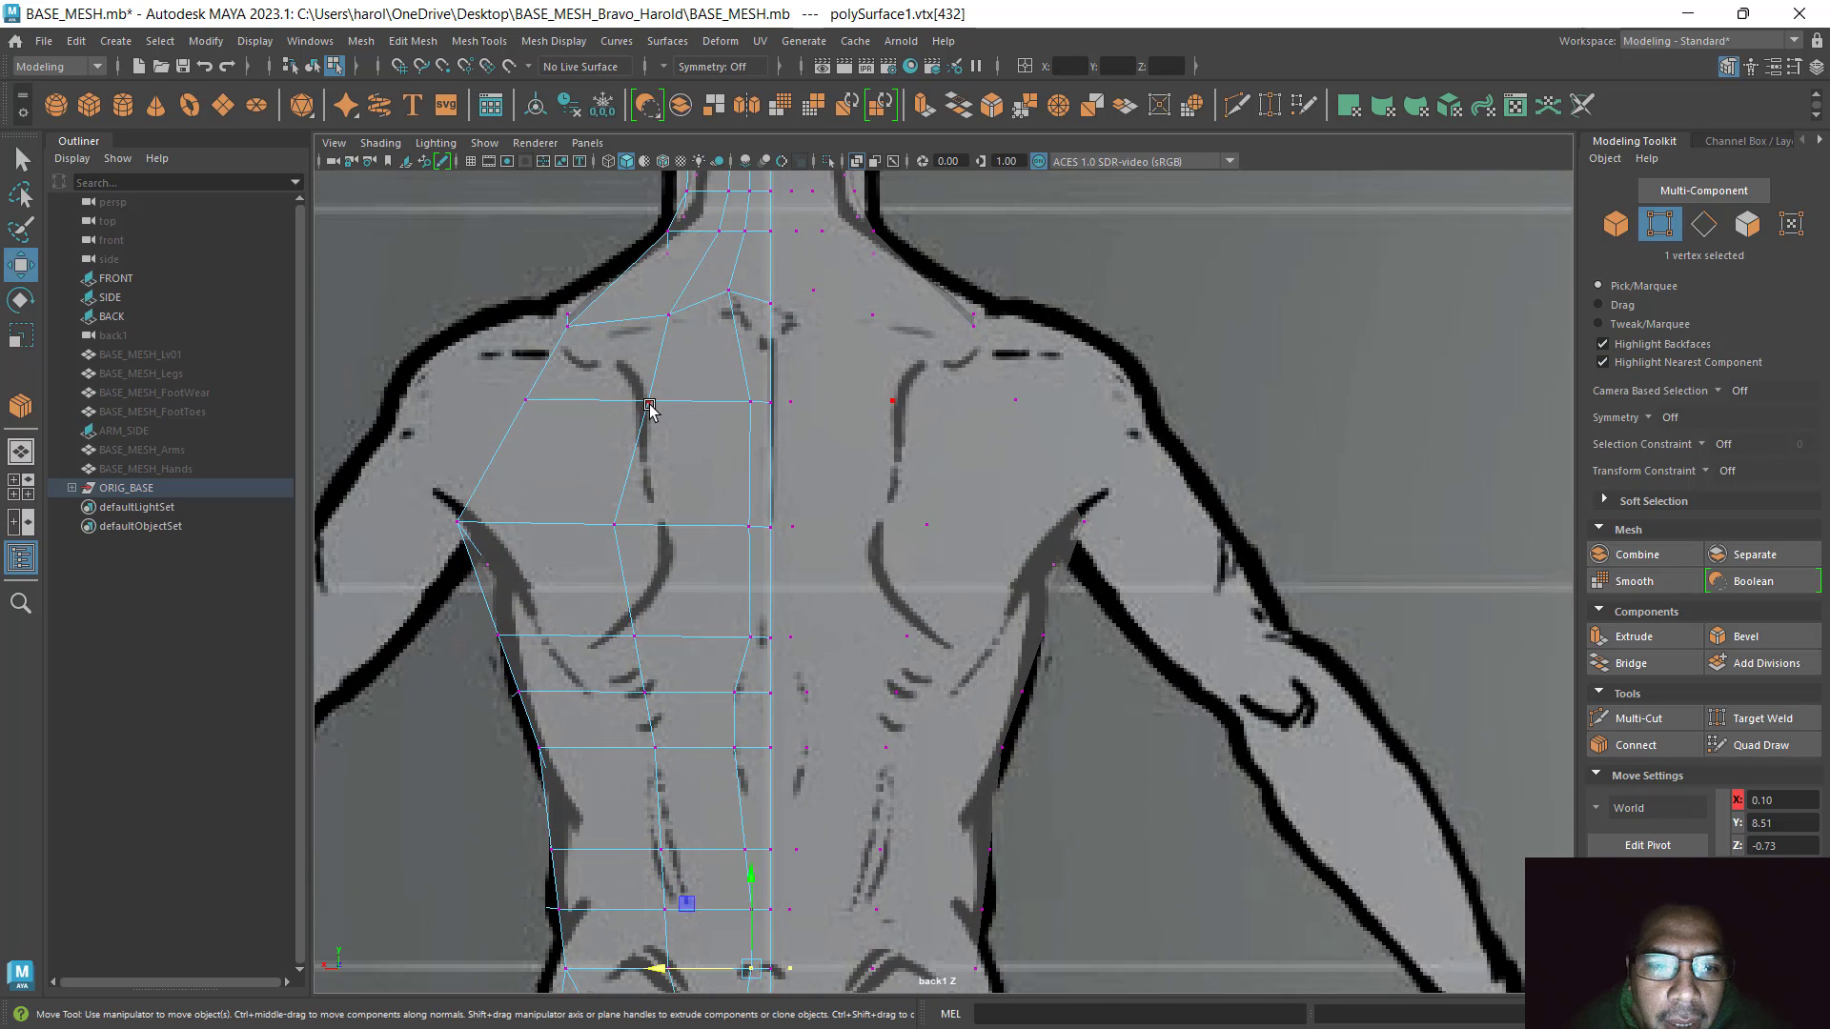
left_click(649, 406)
middle_click_drag(591, 348, 568, 318)
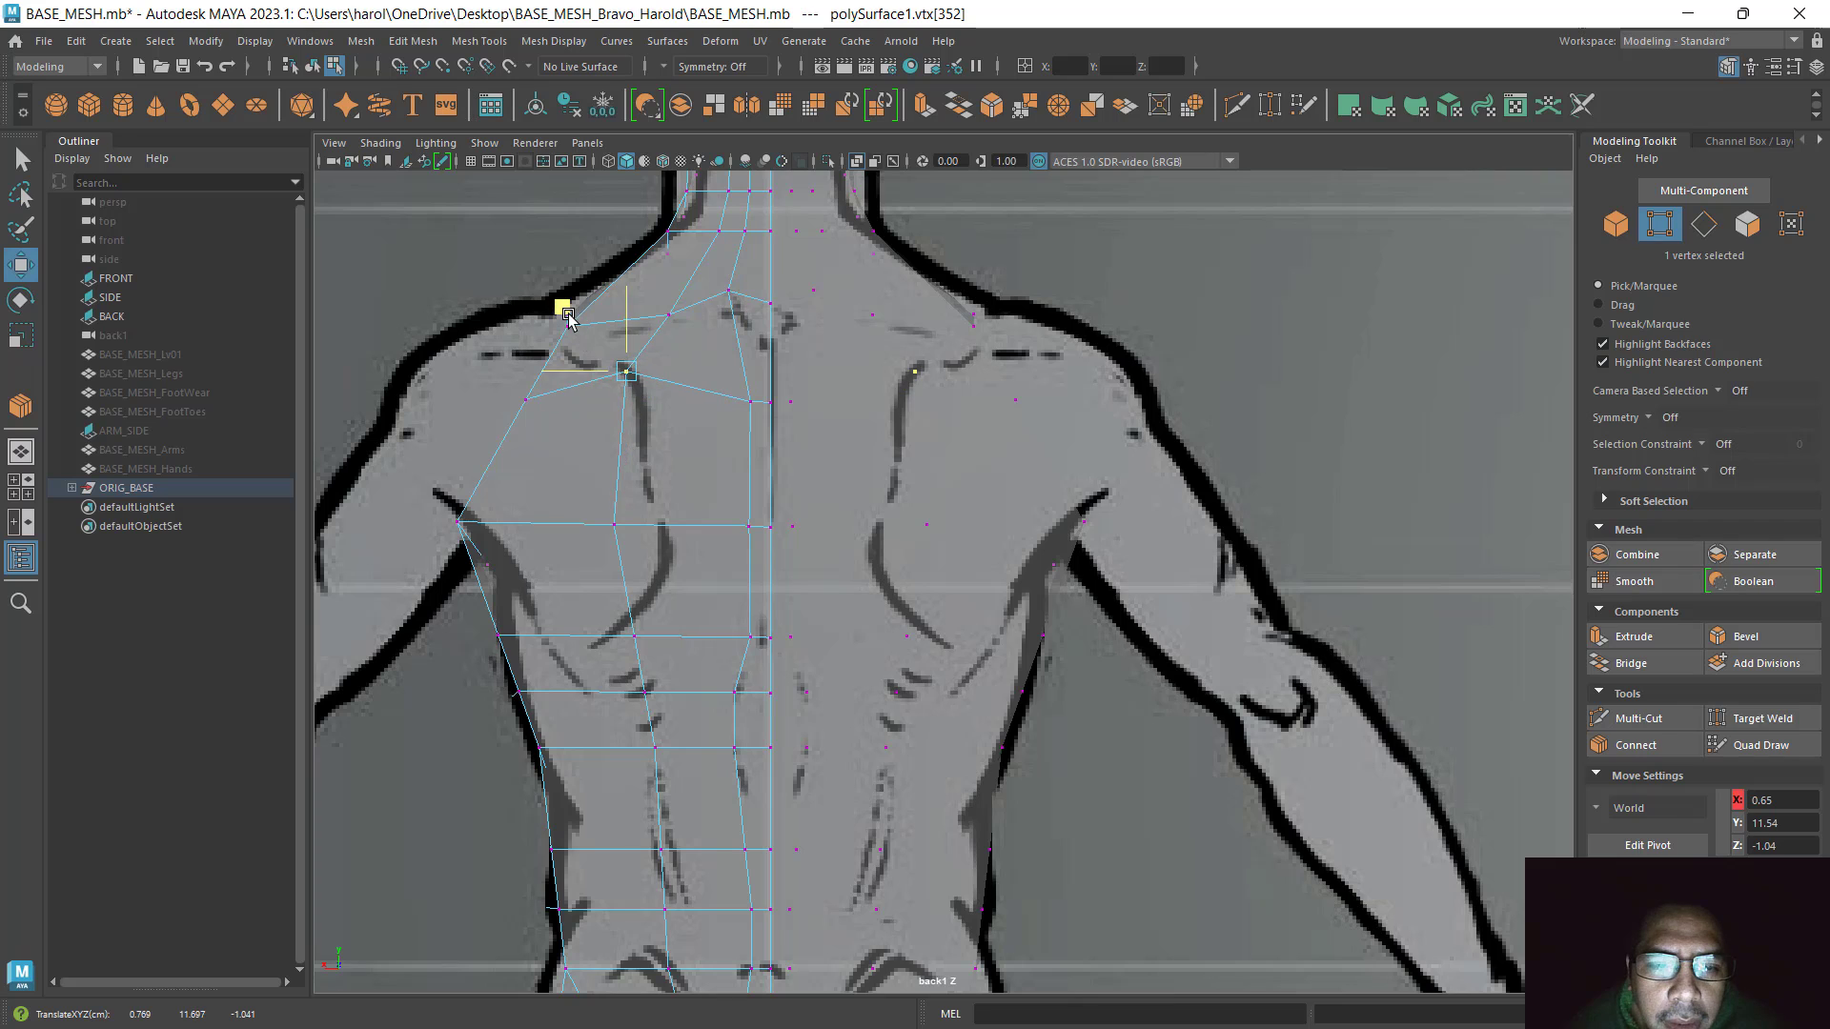
left_click(617, 520)
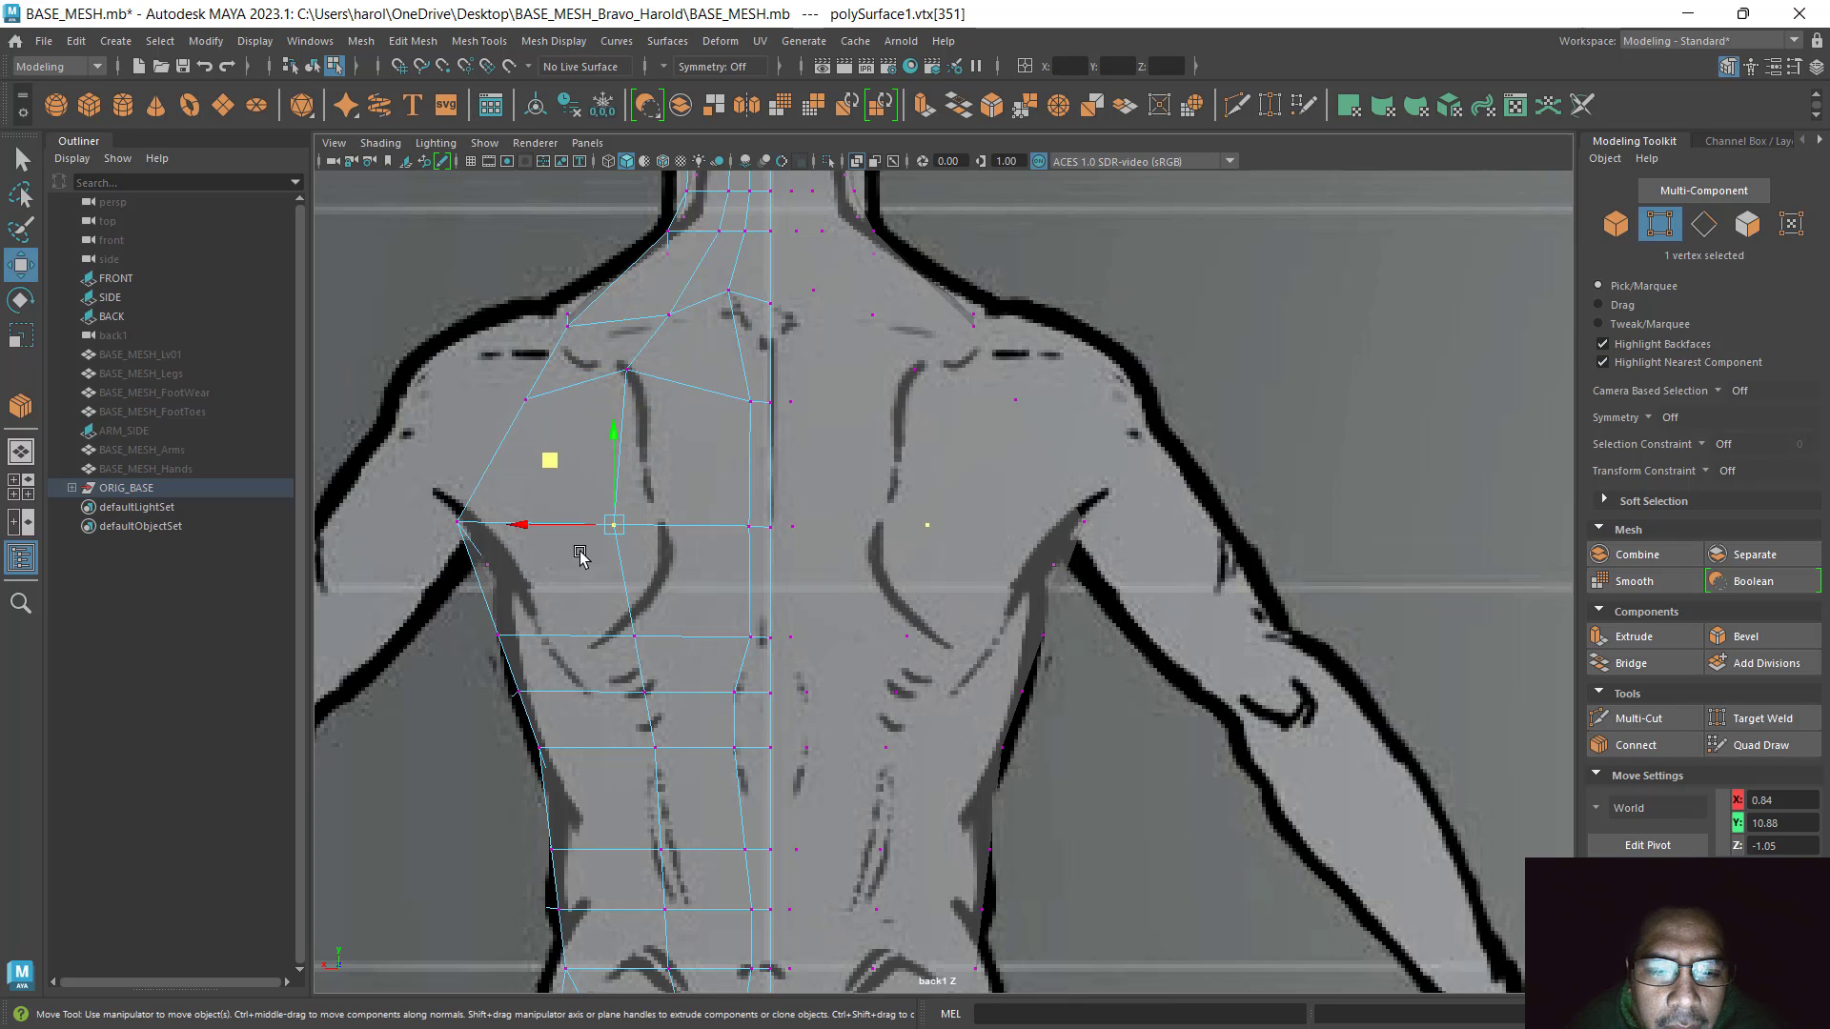
middle_click_drag(536, 530, 579, 524)
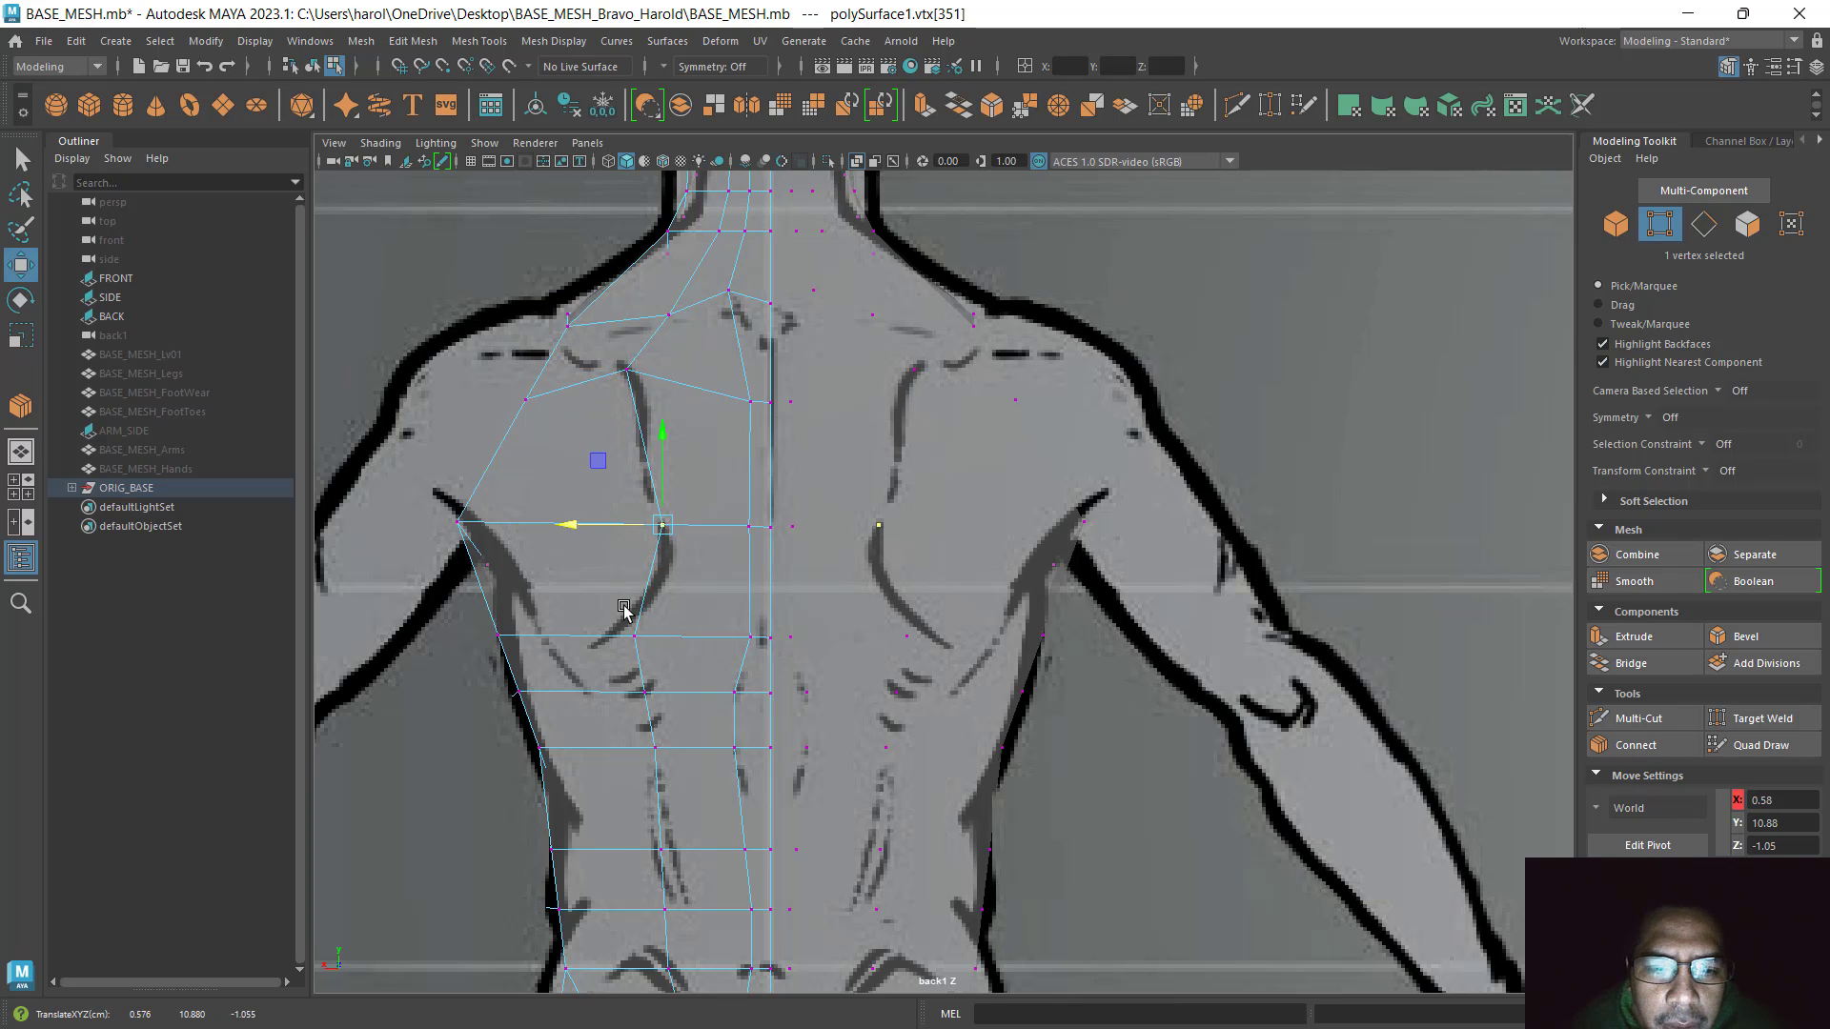
Reposition the shoulder-blade vertex and pull the armpit-row vertex out toward the side outline
middle_click_drag(632, 642, 746, 465, "alt")
left_click(746, 465)
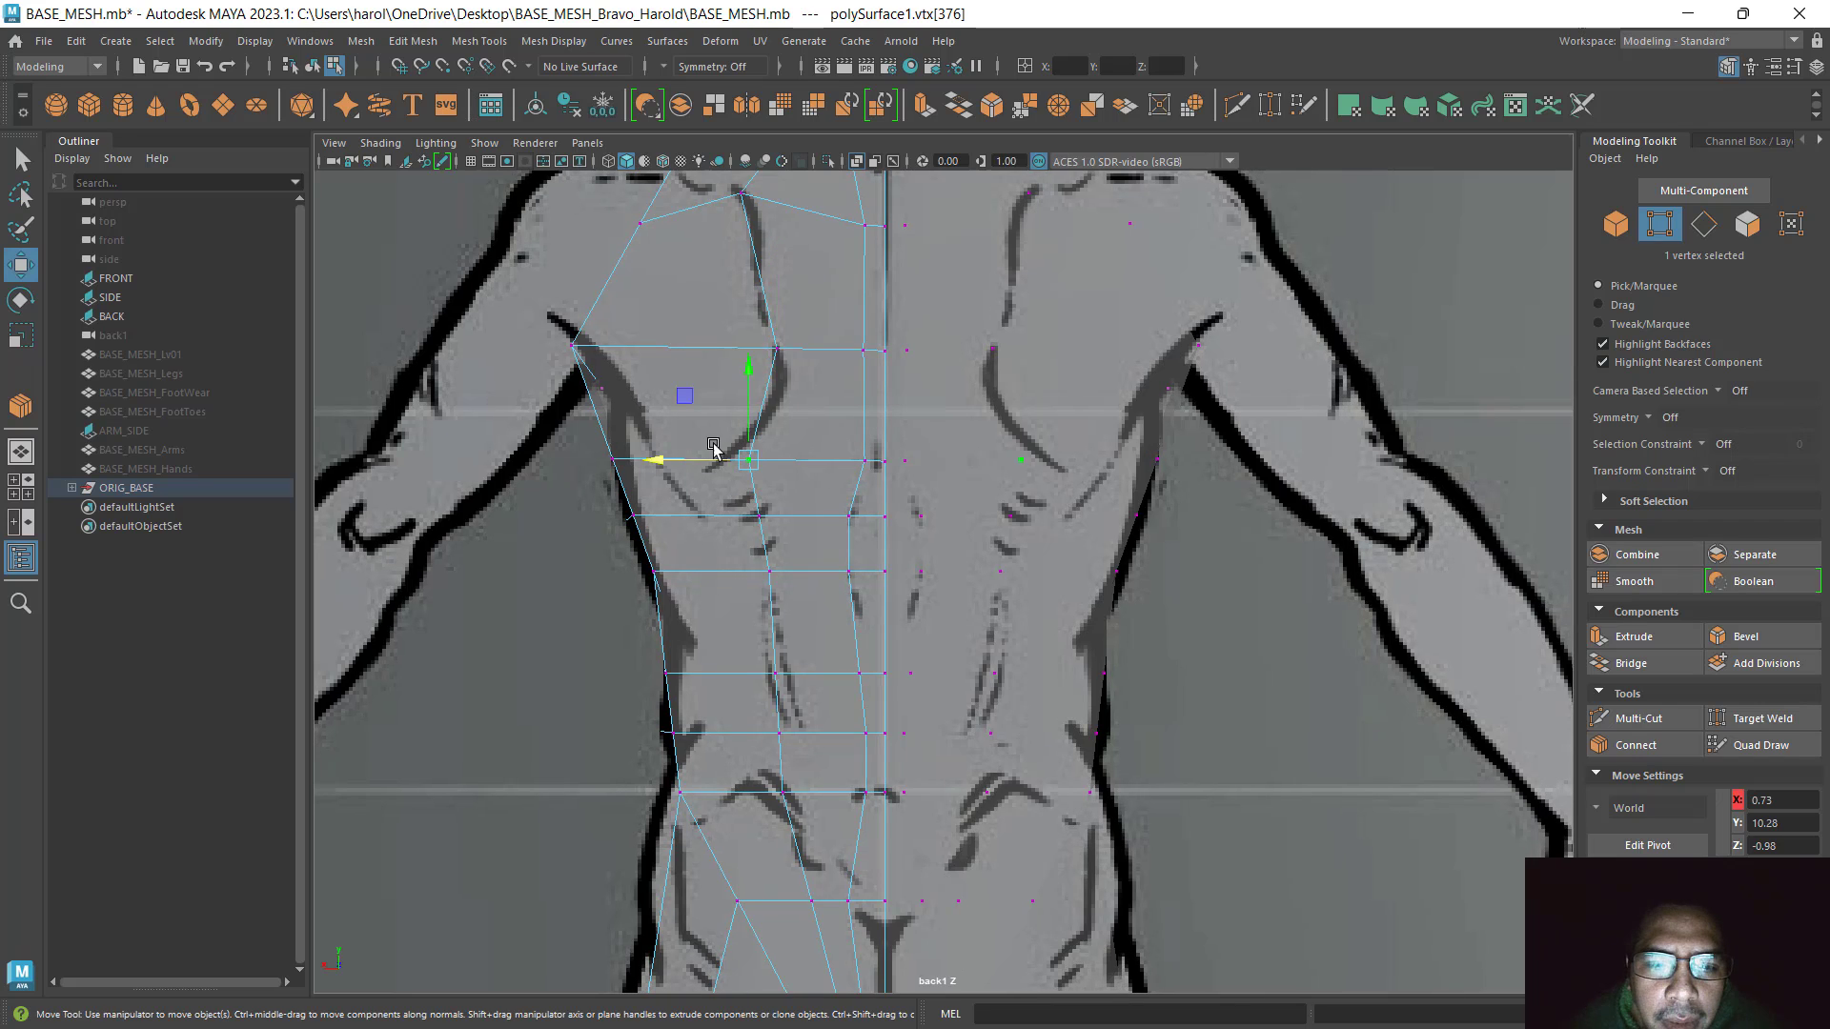
left_click(777, 350)
left_click_drag(722, 288, 731, 316)
left_click(749, 461)
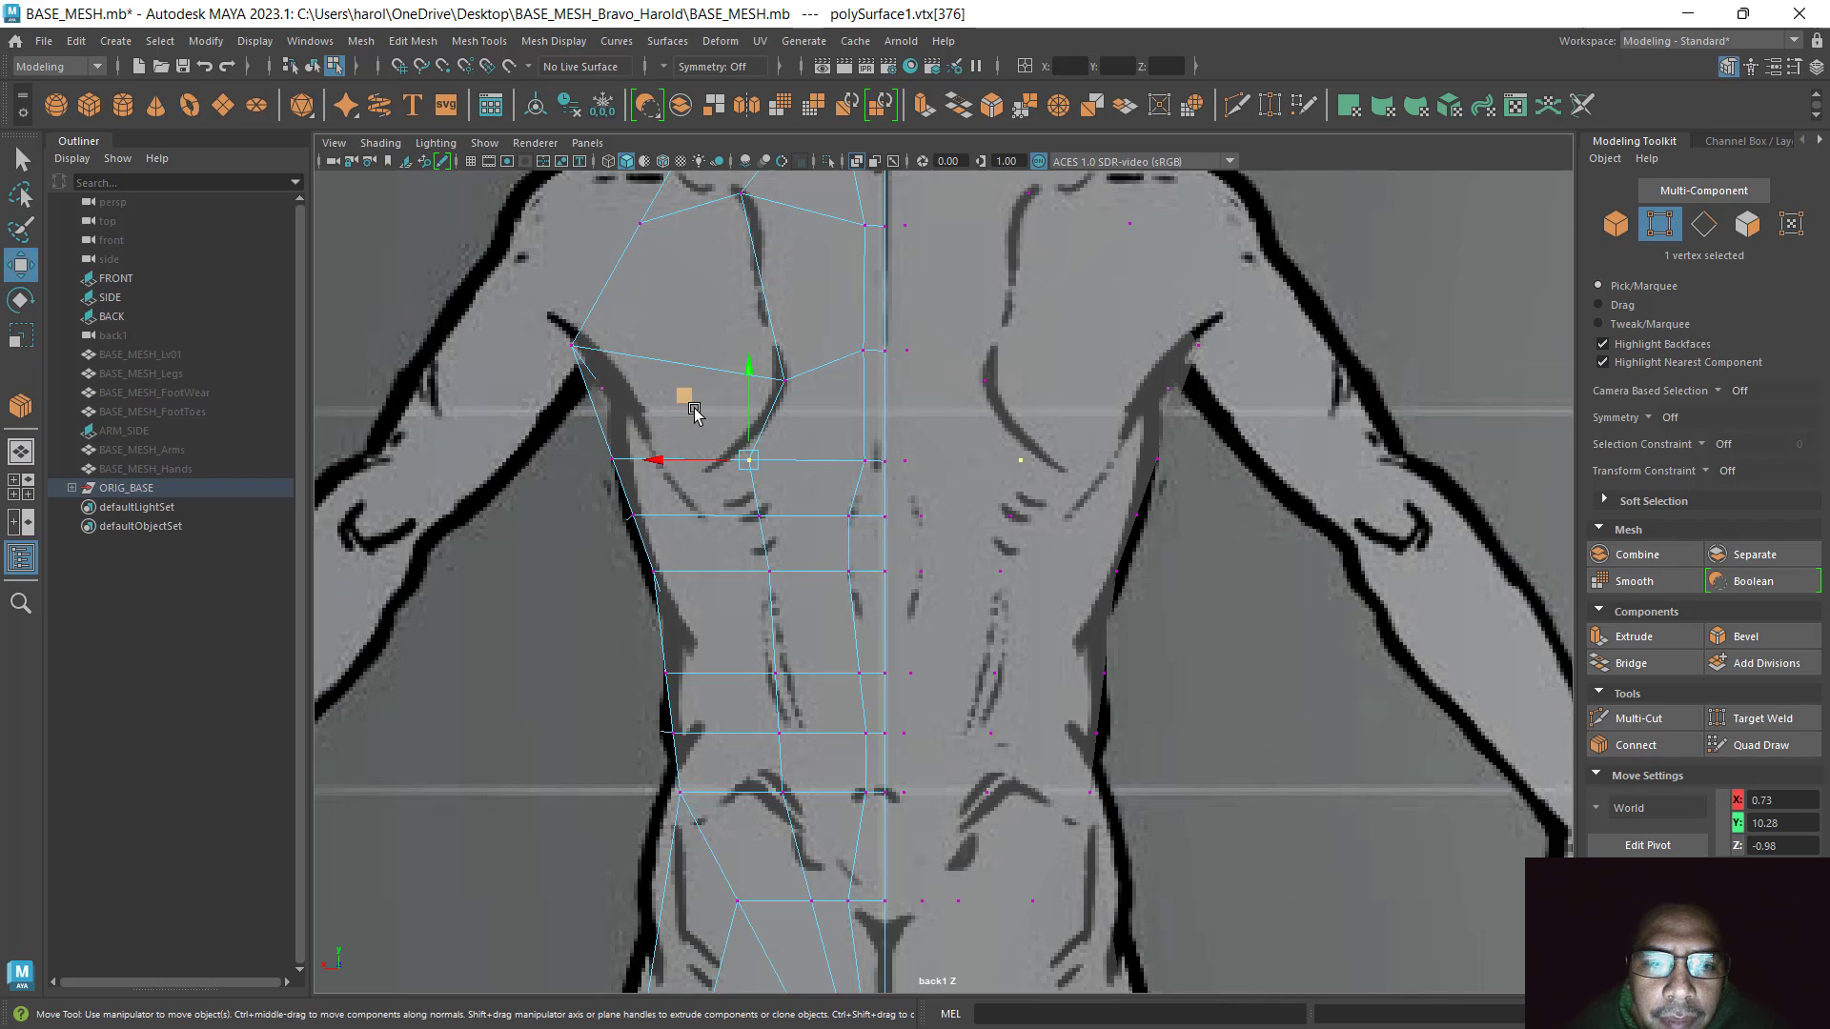
left_click_drag(694, 409, 659, 415)
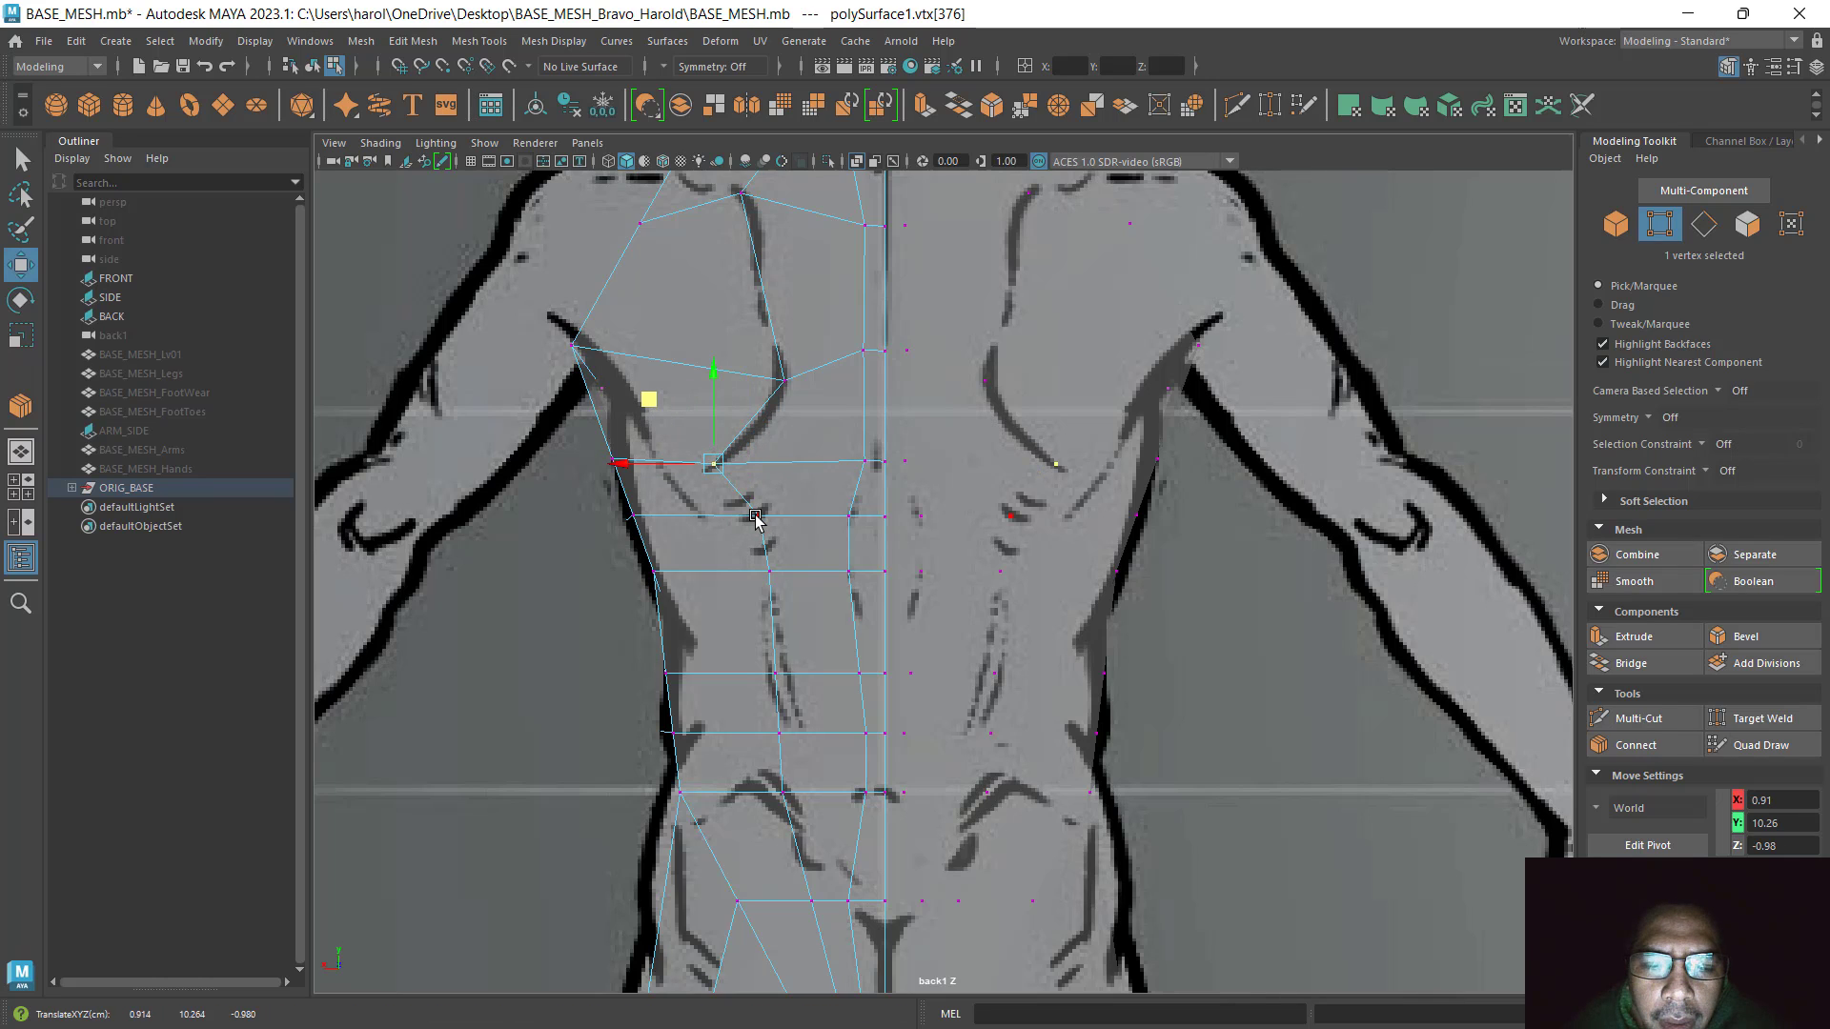
Nudge the side vertices from ribcage down to waist and hips onto the body contour
middle_click_drag(798, 656, 773, 573, "alt")
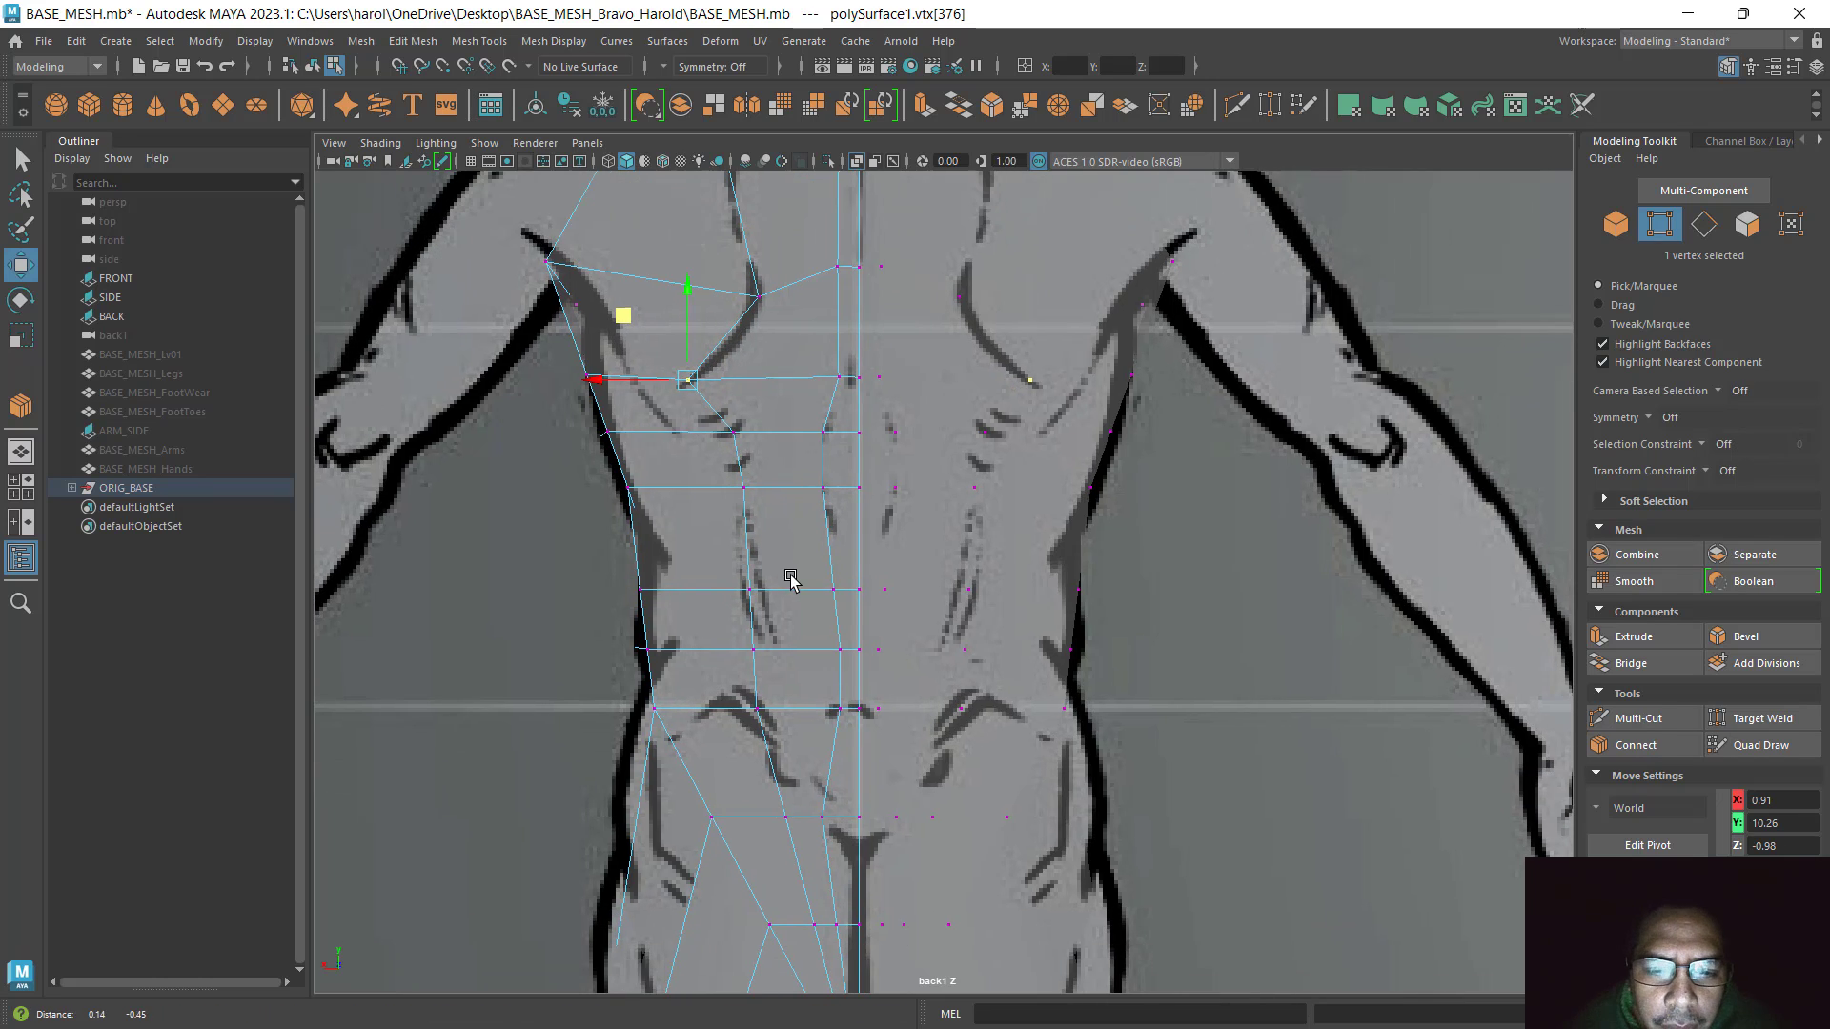
left_click(715, 446)
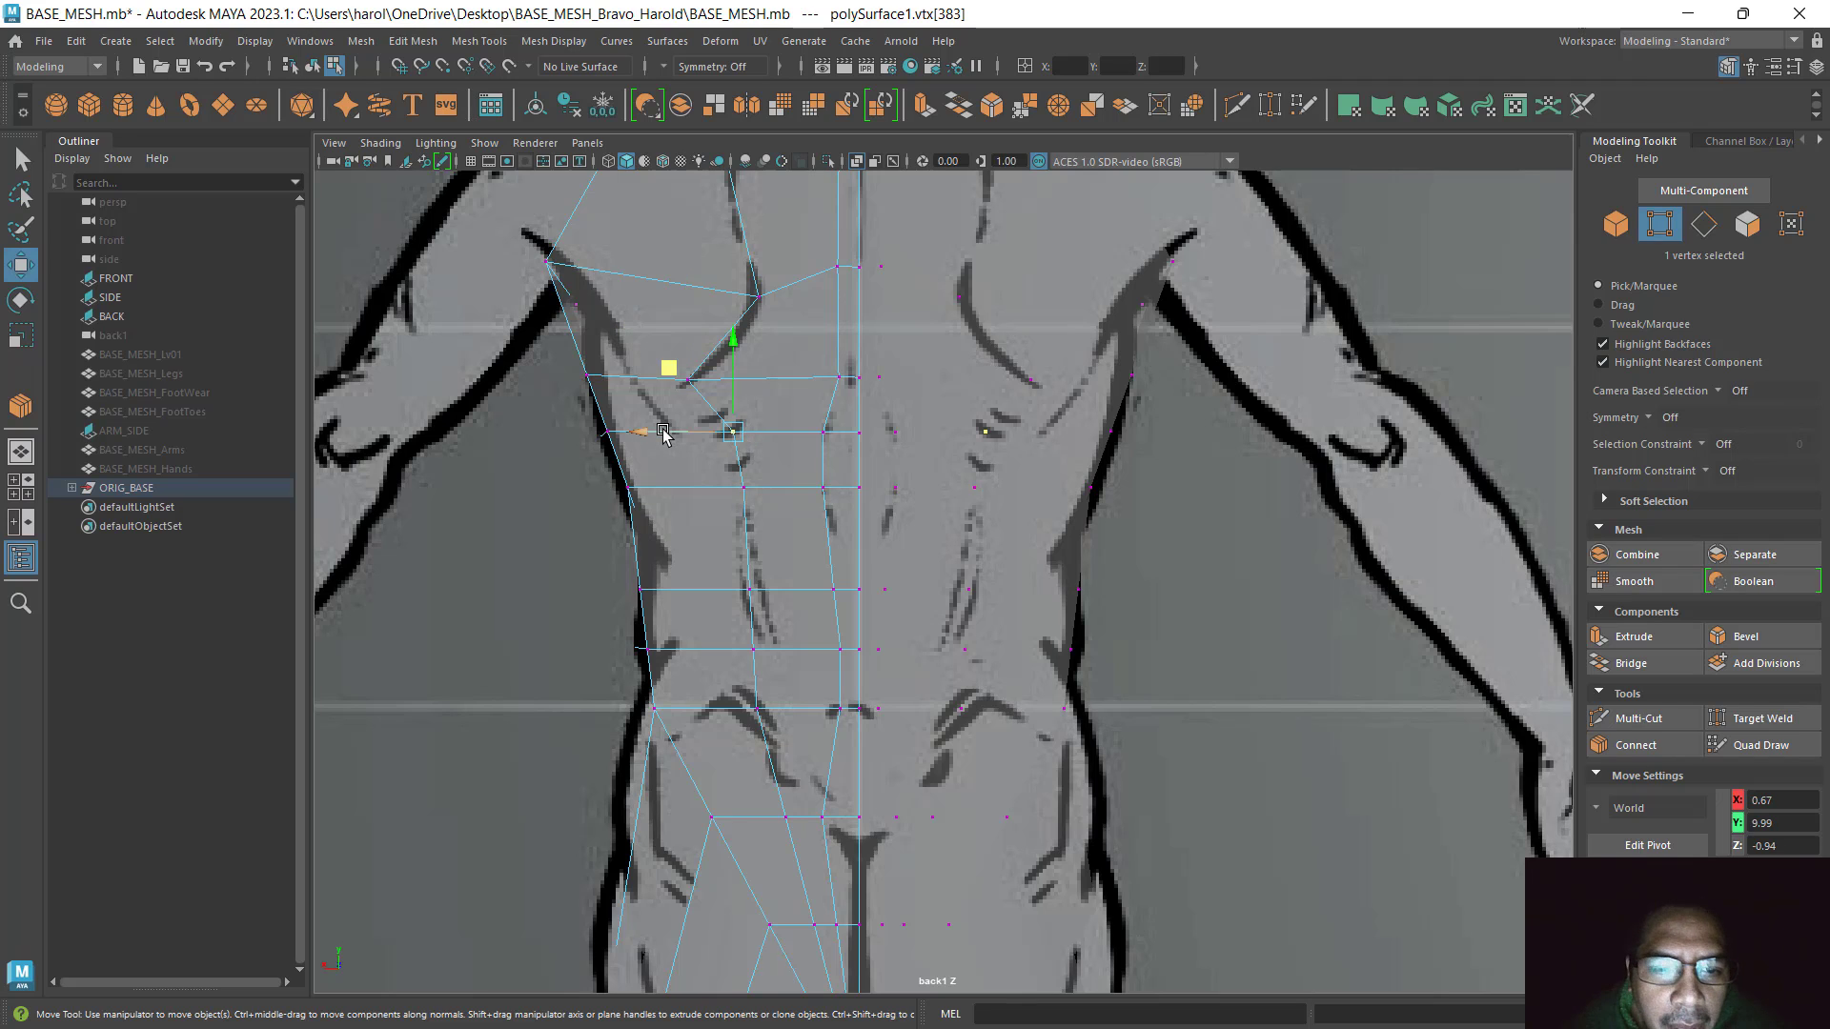
left_click_drag(660, 434, 652, 434)
left_click(744, 489)
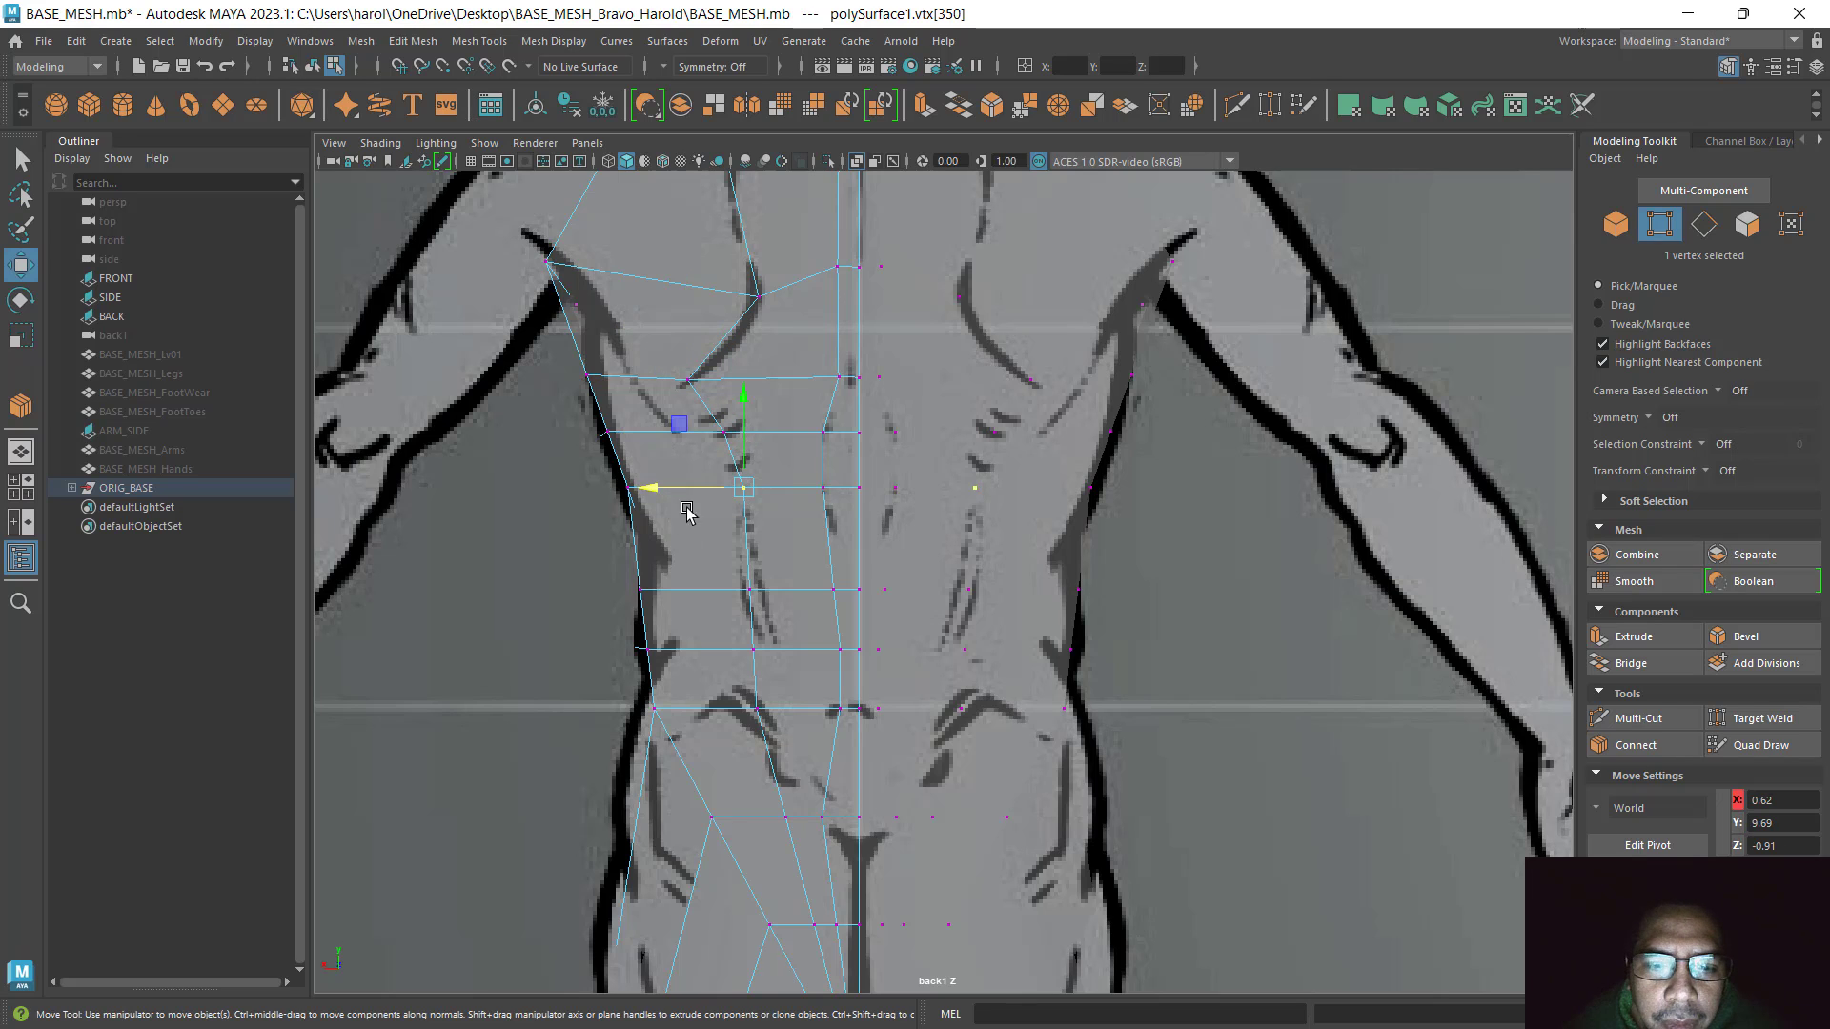
left_click(767, 604)
left_click(759, 590)
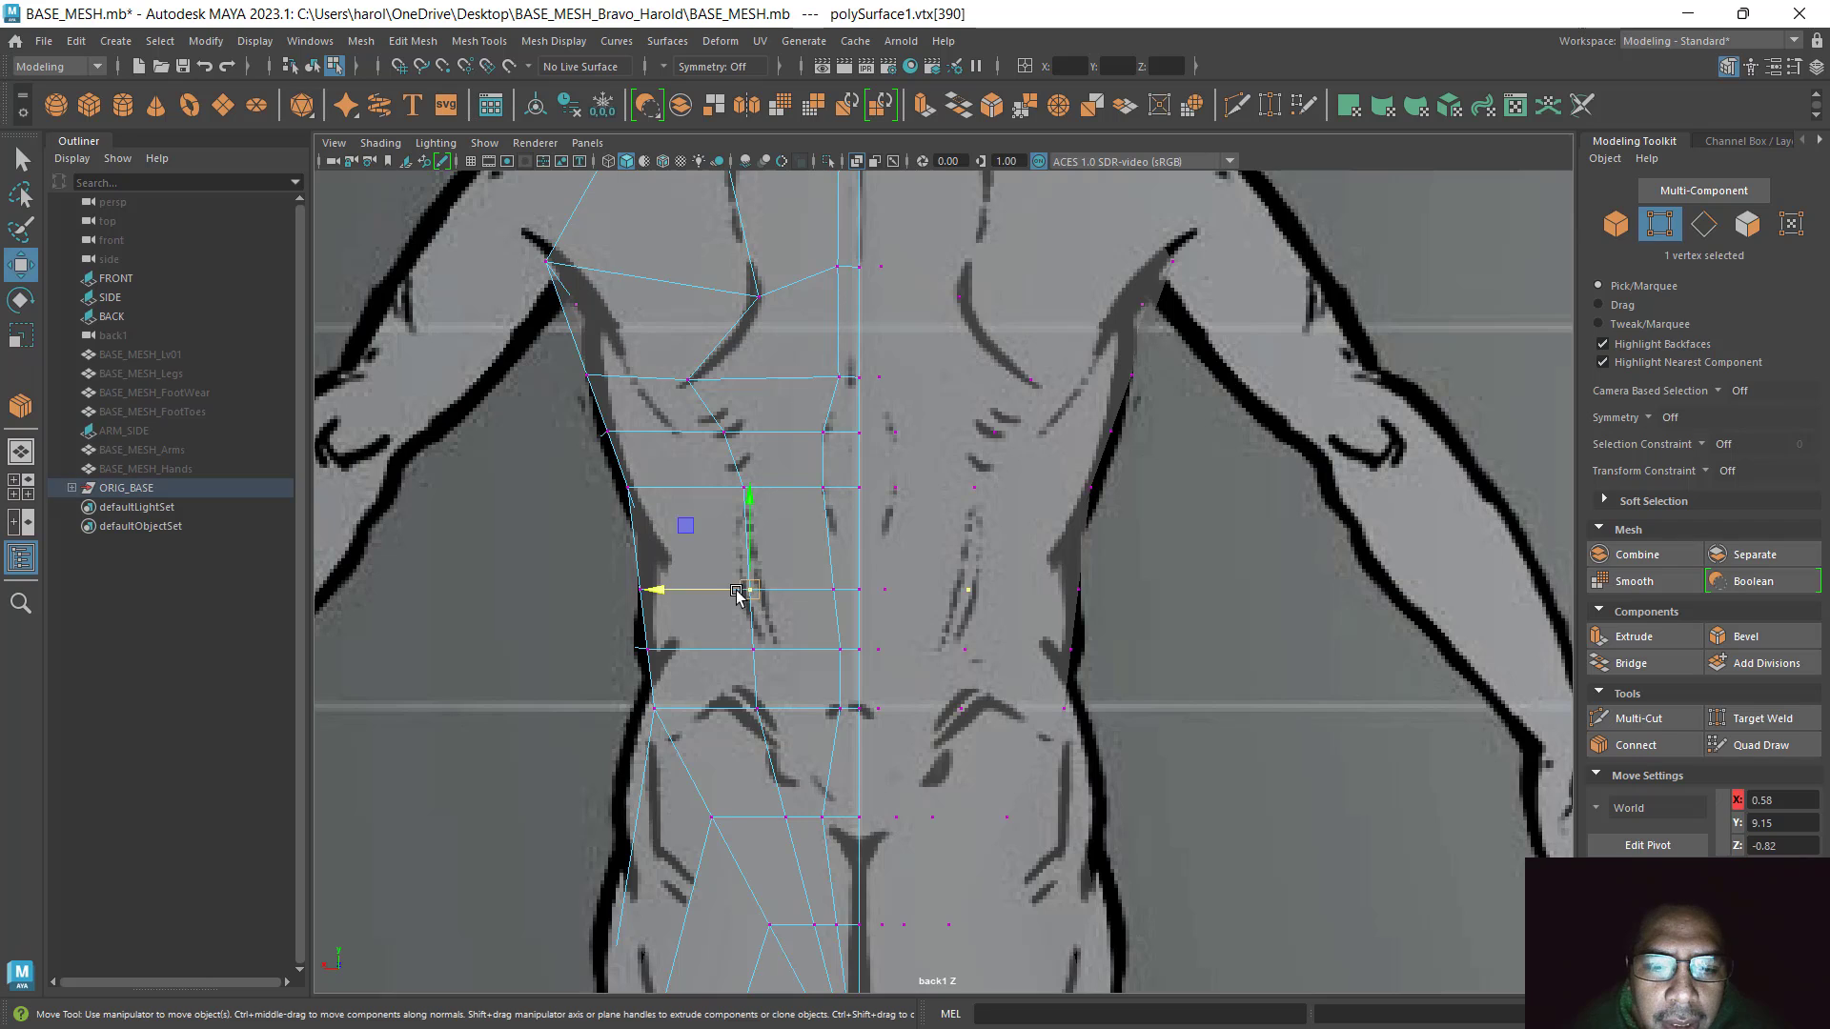
left_click_drag(703, 591, 714, 649)
left_click(753, 649)
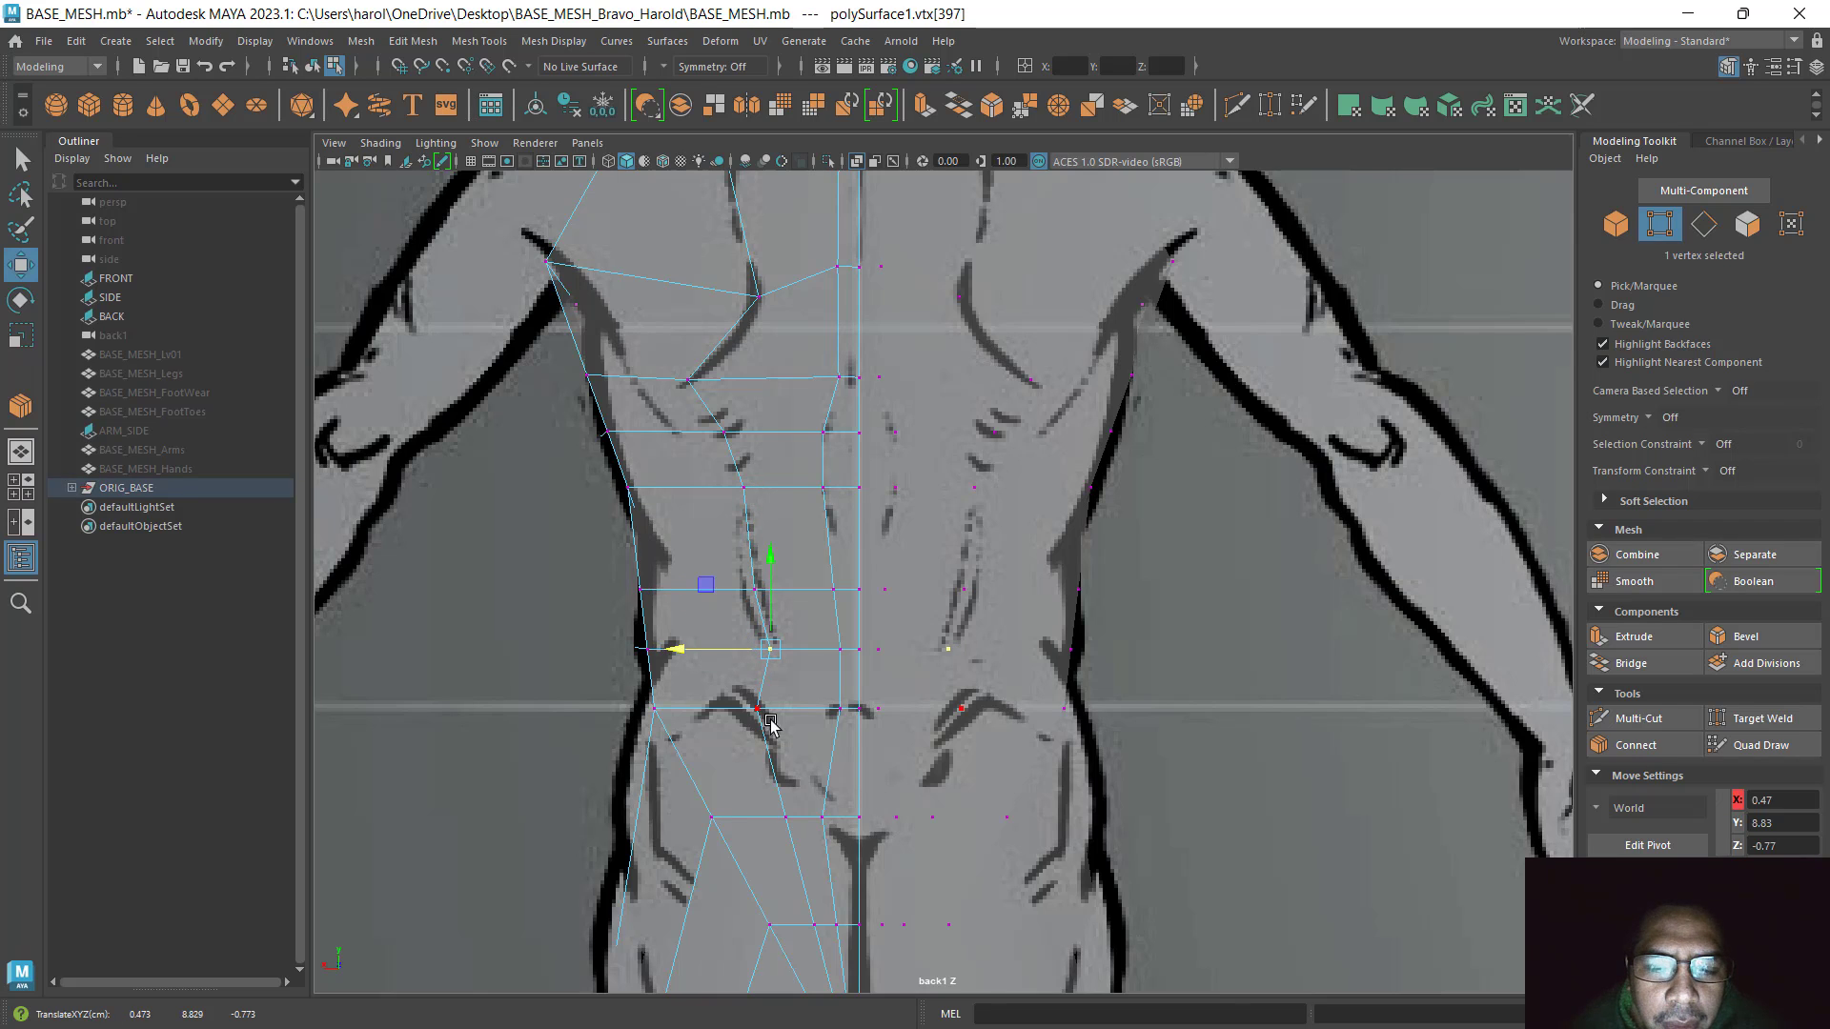
middle_click_drag(764, 727, 834, 615, "alt")
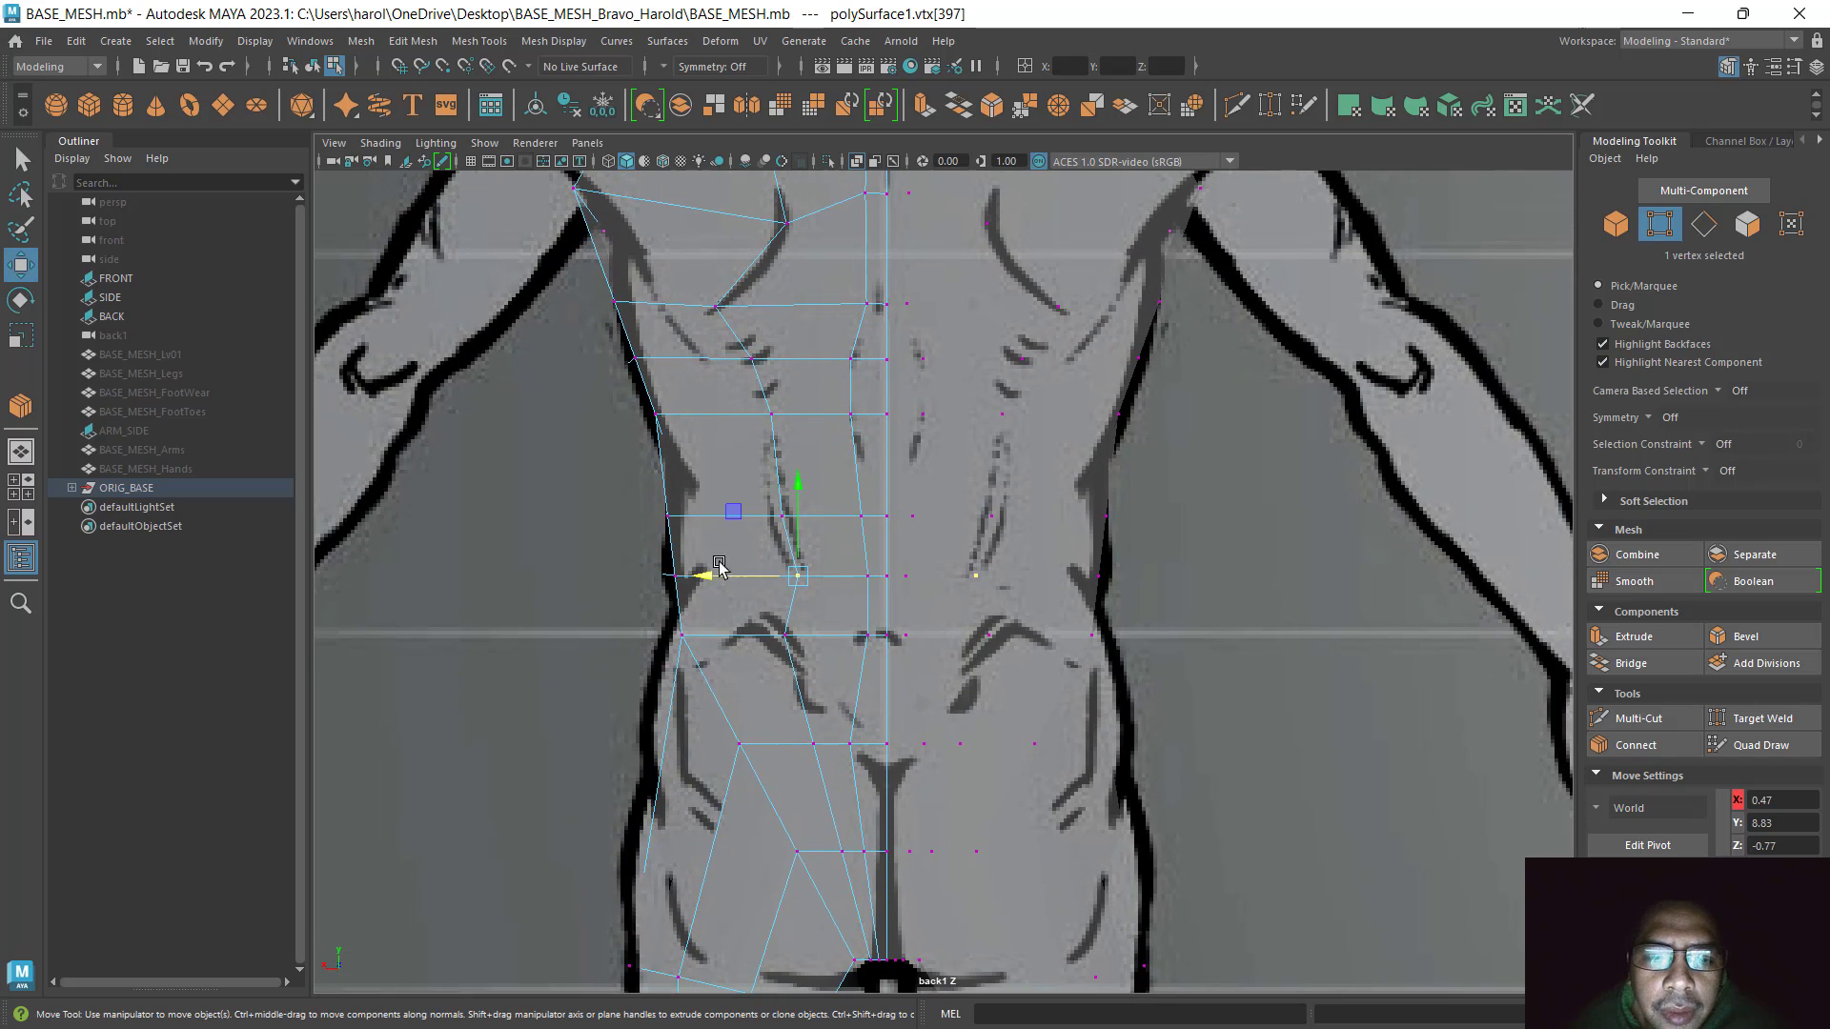
left_click(668, 518)
left_click_drag(598, 516, 624, 518)
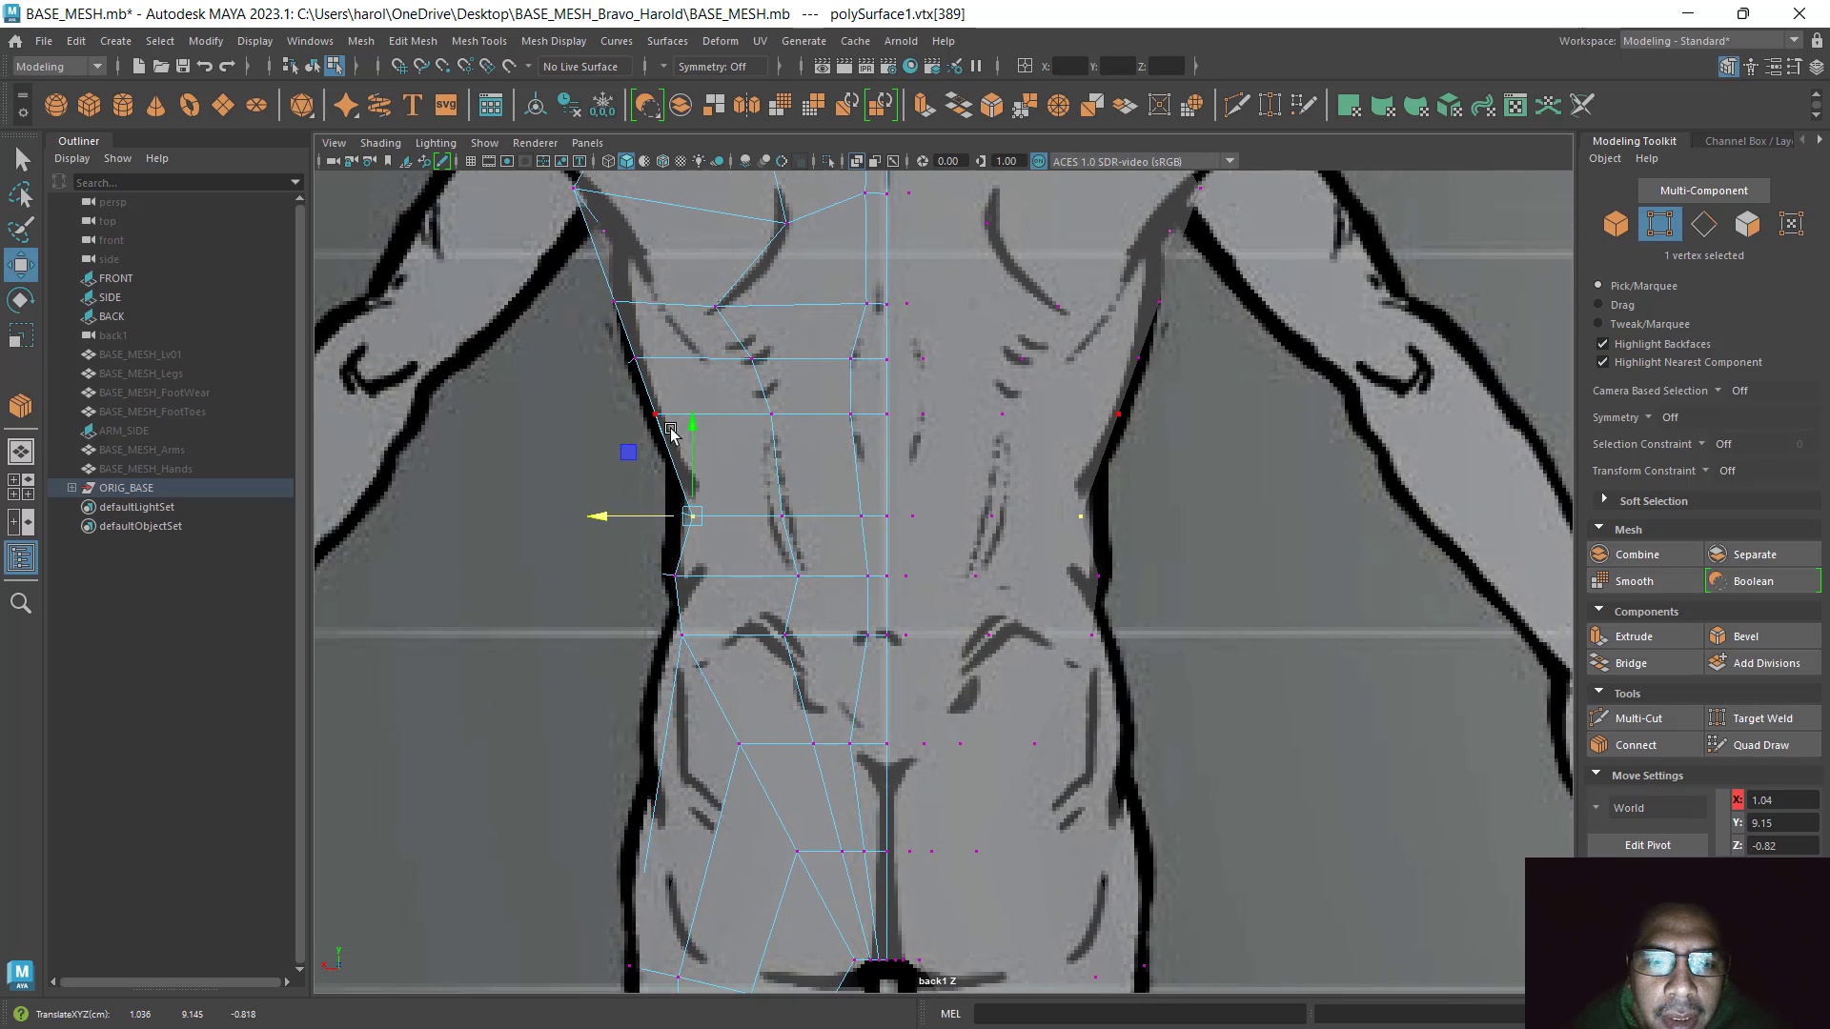
Fit the armpit and upper-side vertices to the outline, then return to the four-view layout
middle_click_drag(626, 324, 656, 505, "alt")
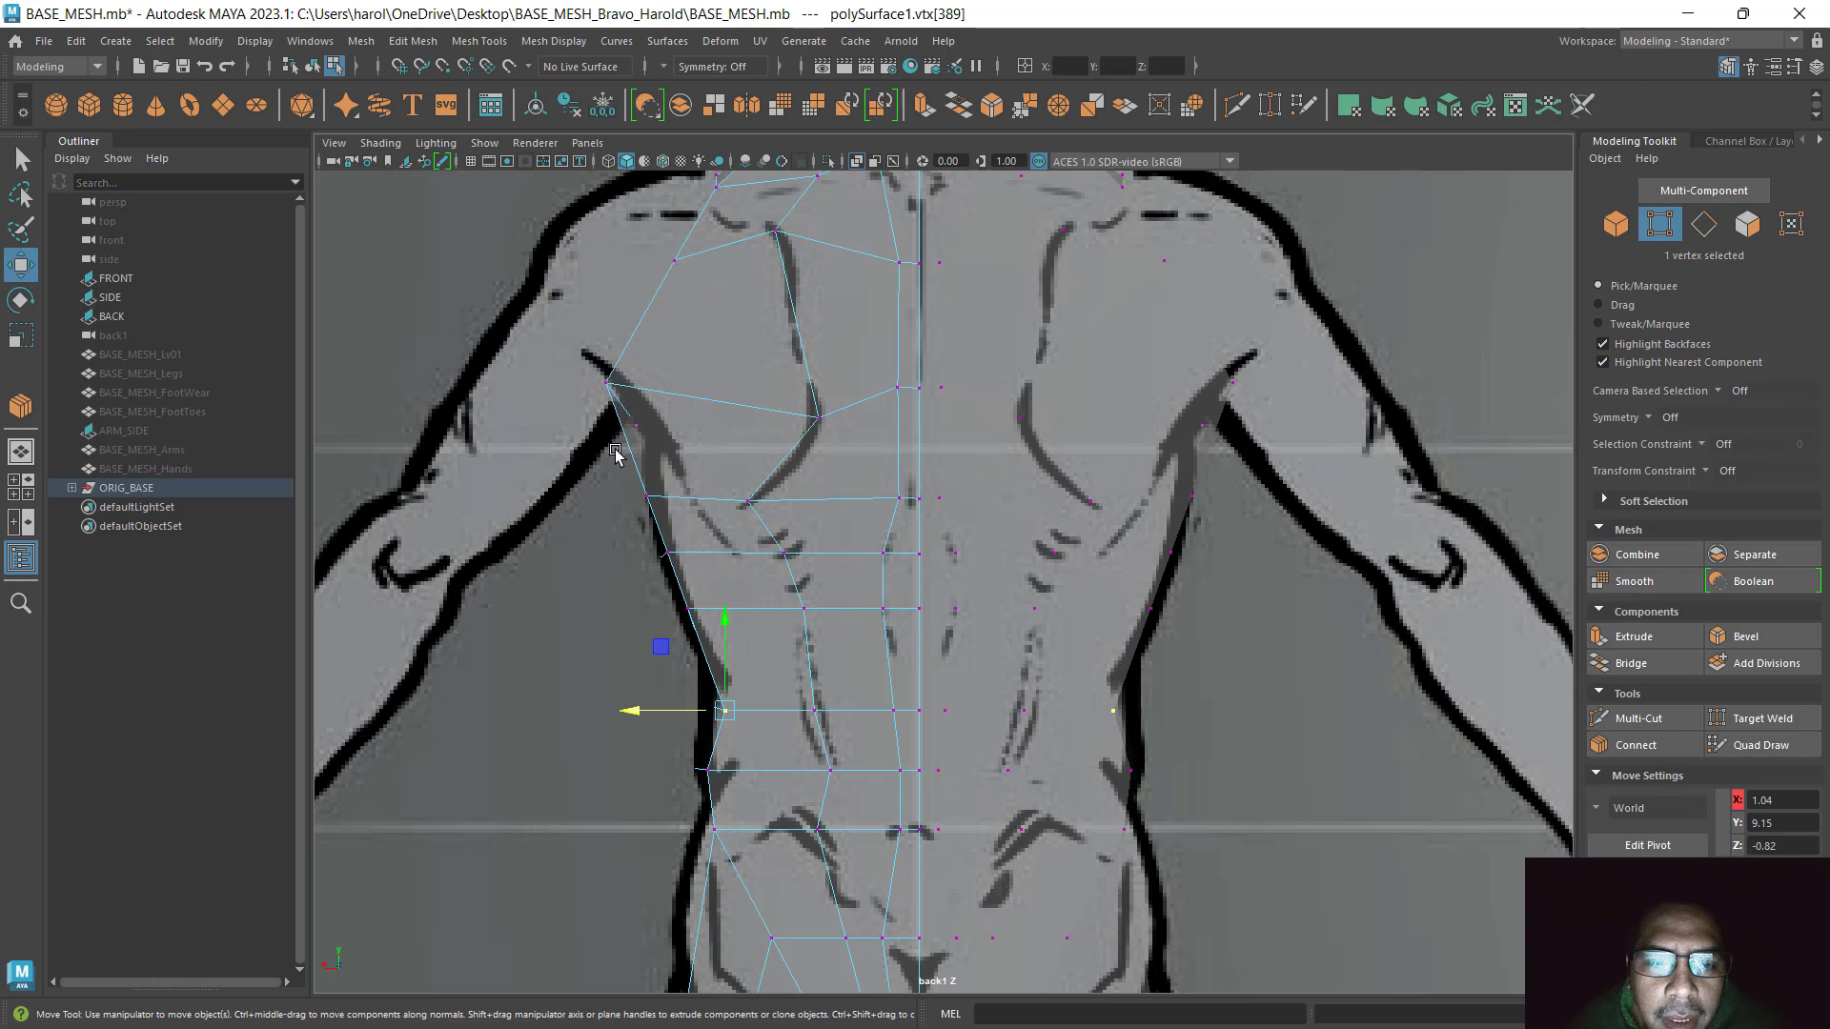
left_click(606, 385)
left_click(554, 323)
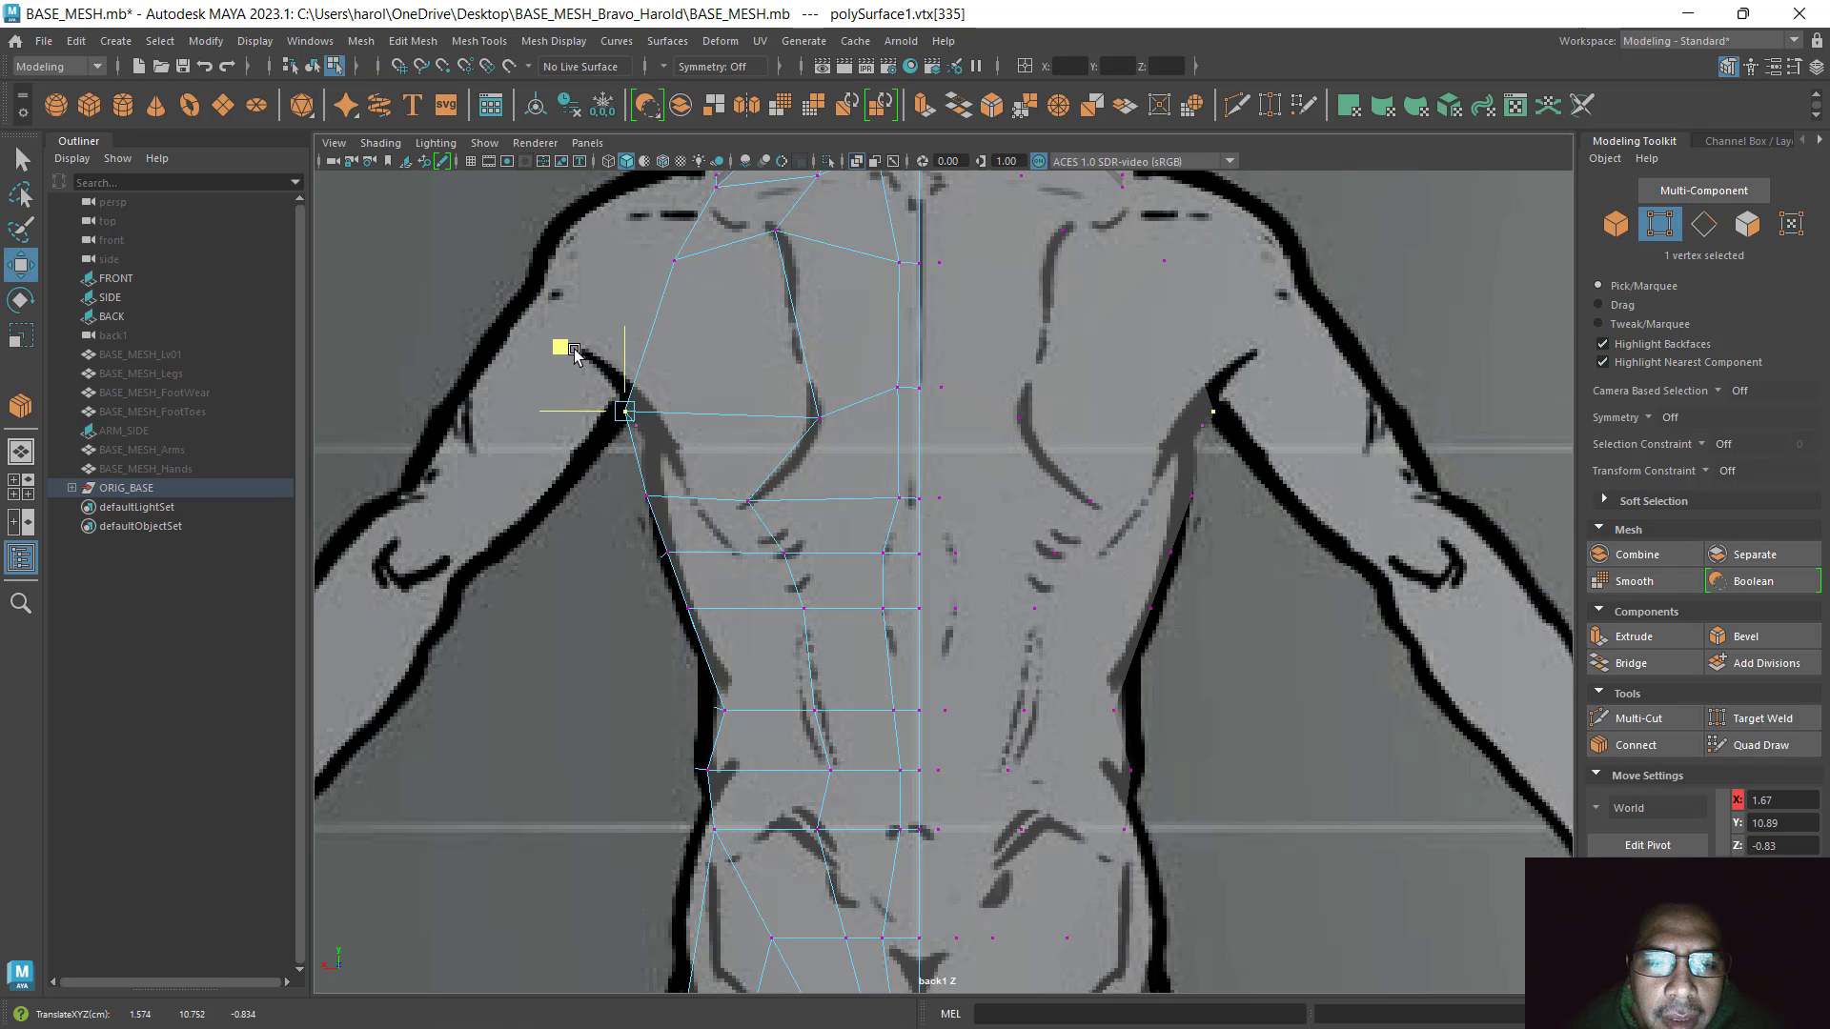
left_click(644, 497)
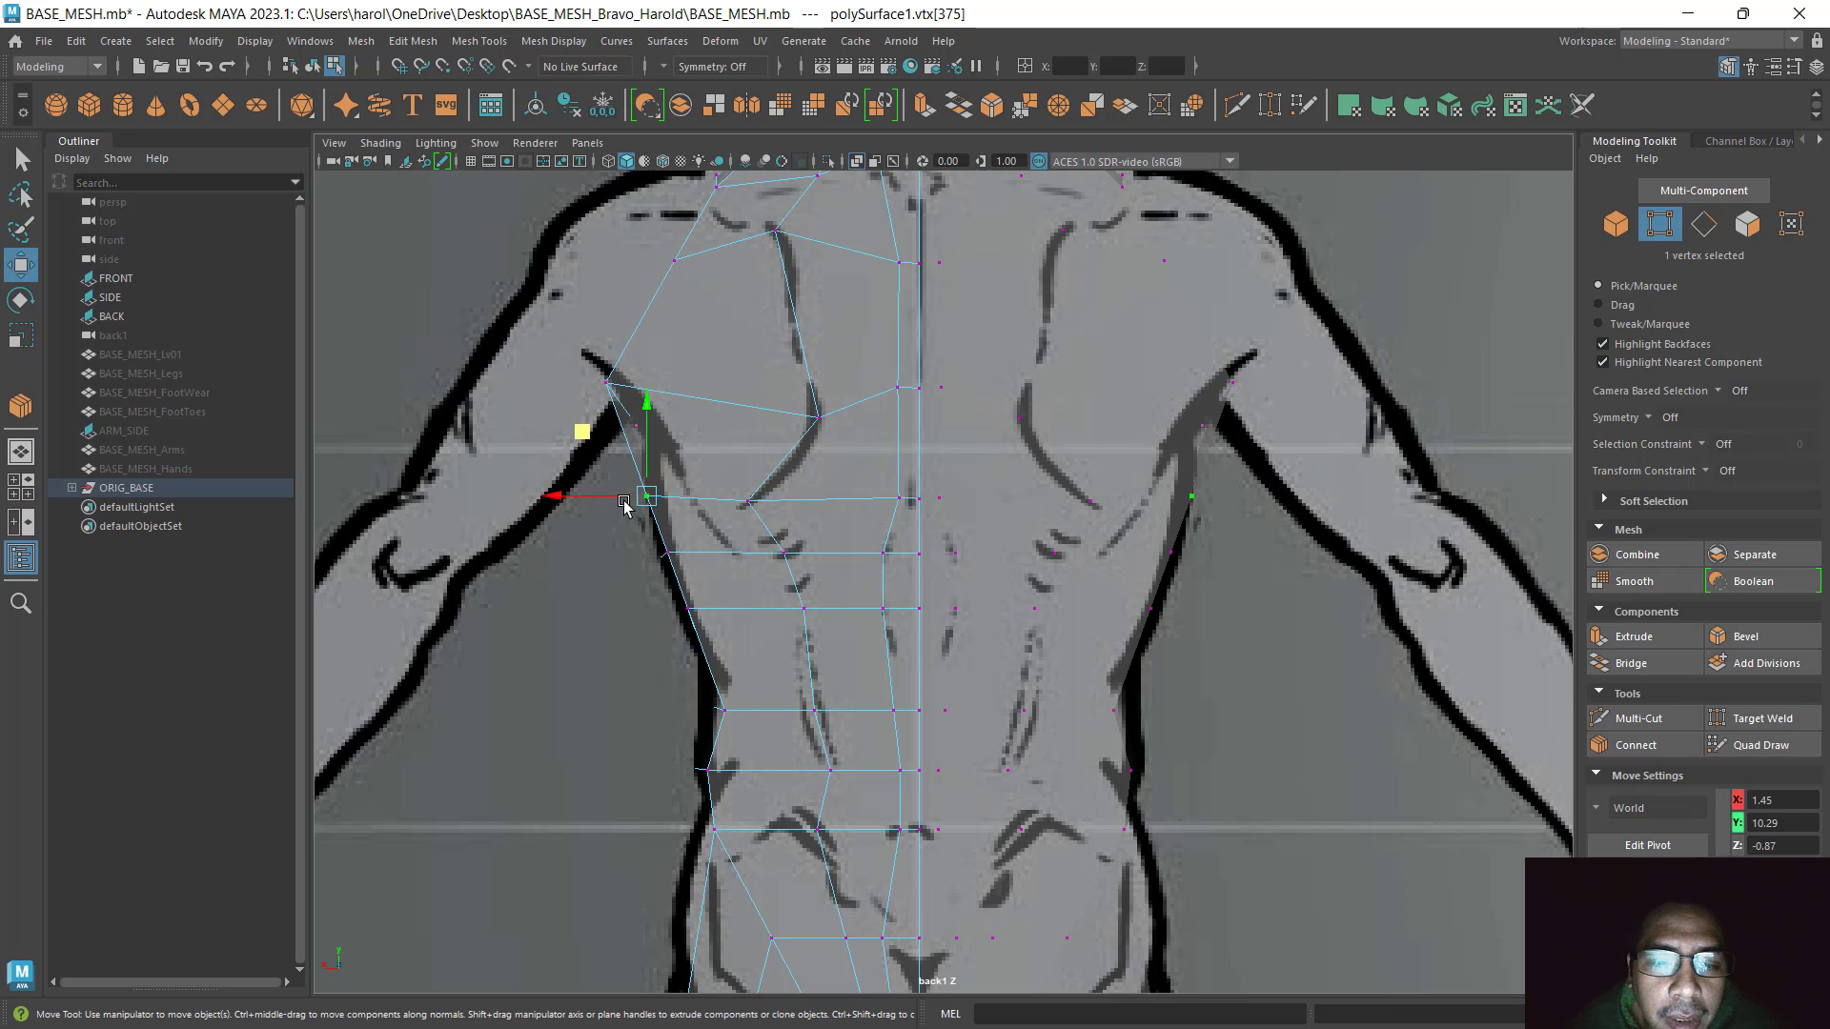
left_click_drag(579, 431, 601, 386)
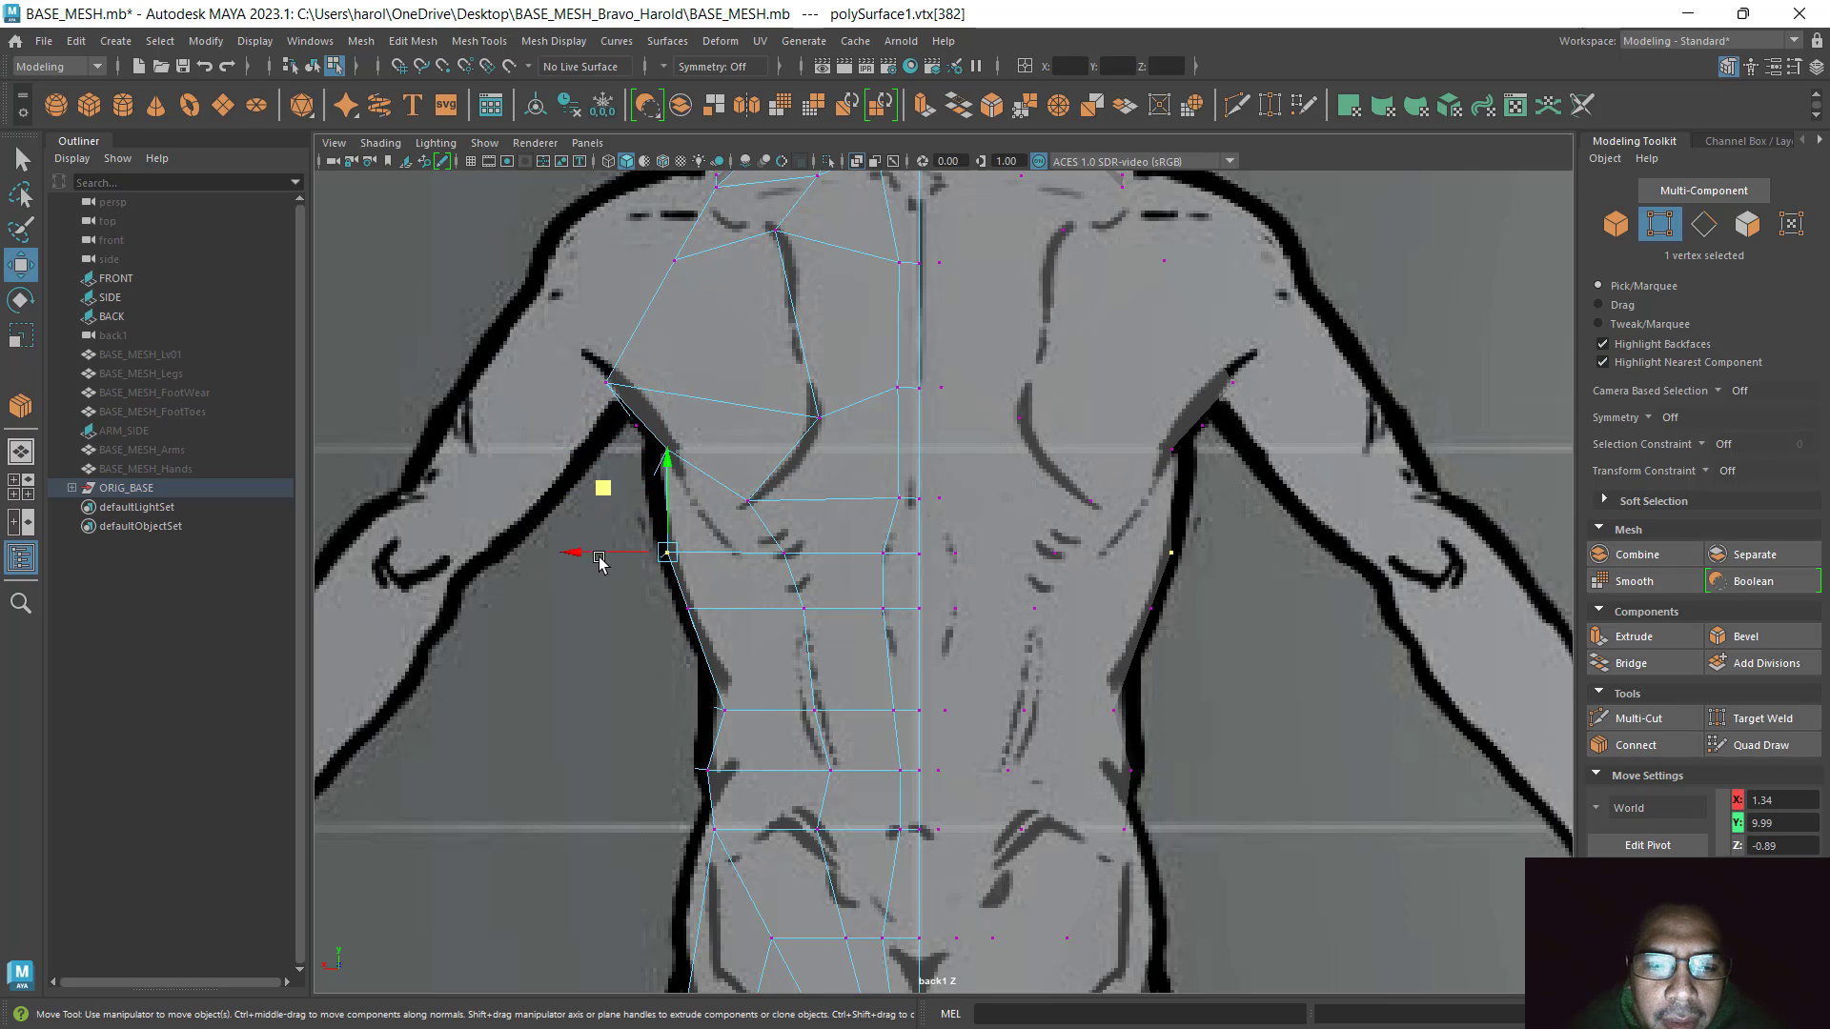
left_click(666, 552)
left_click_drag(597, 554, 596, 554)
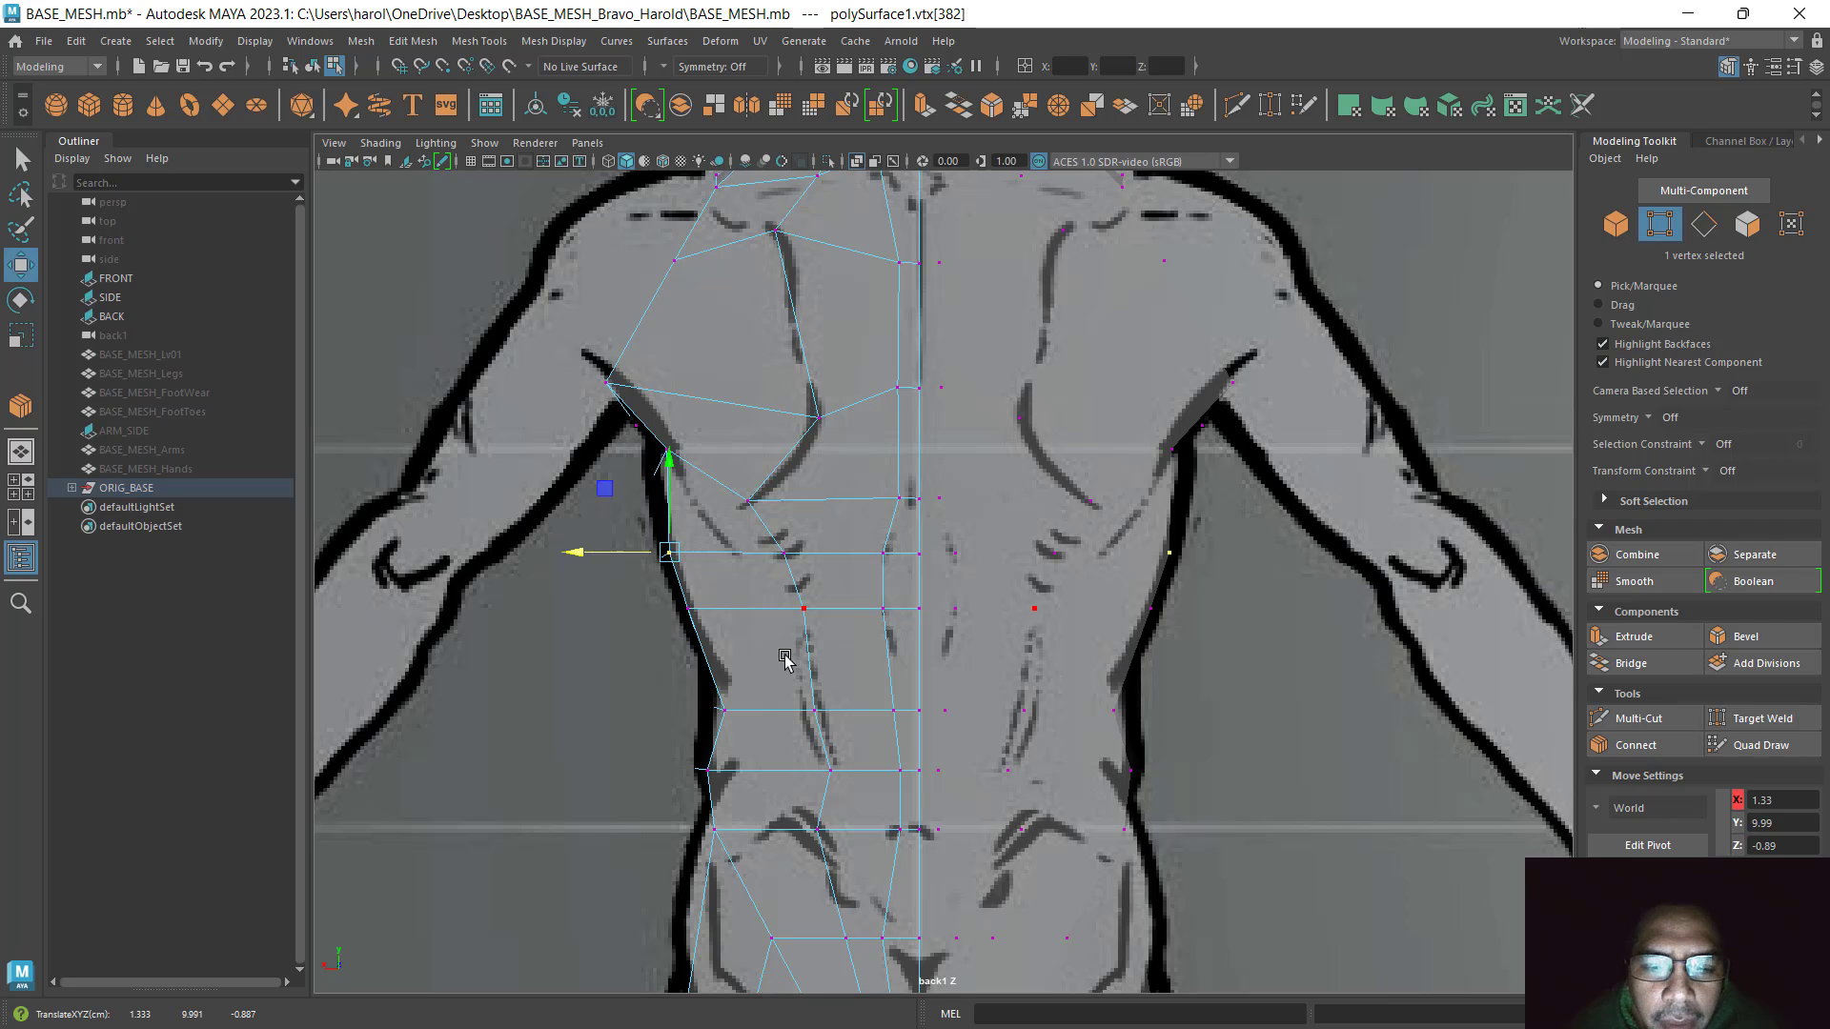
key("space")
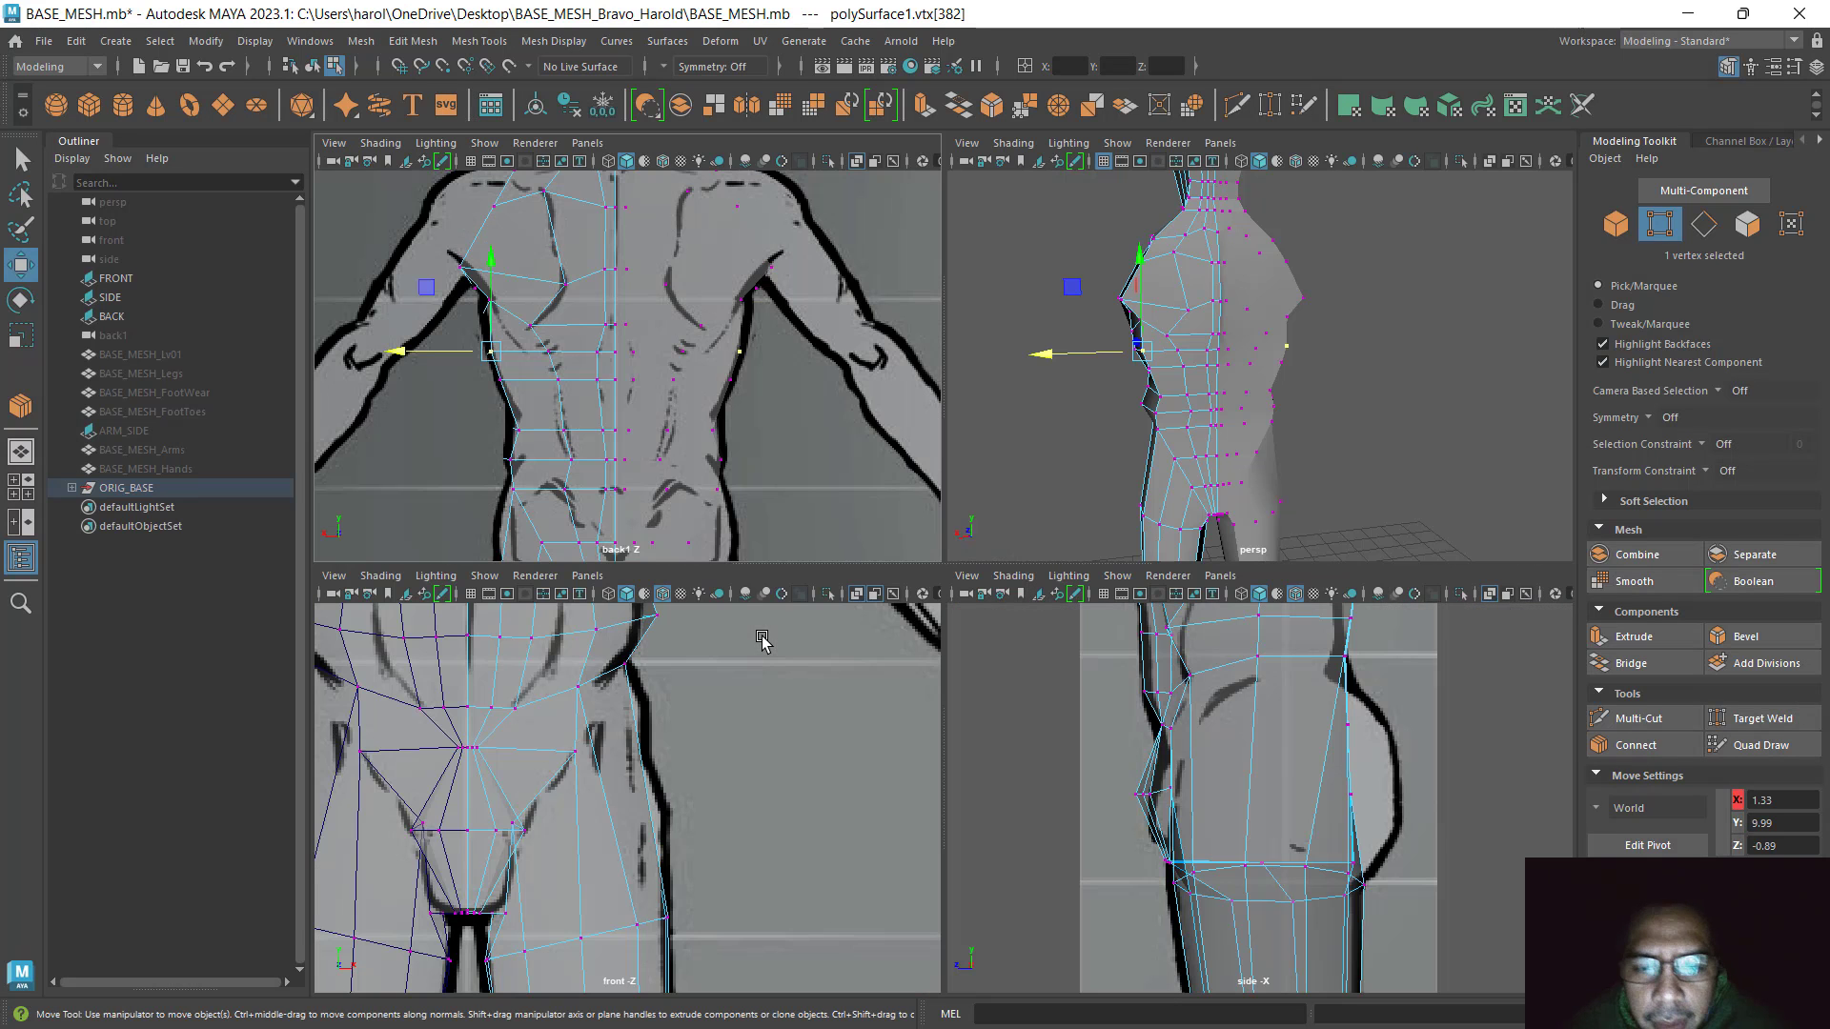
key("space")
key("space")
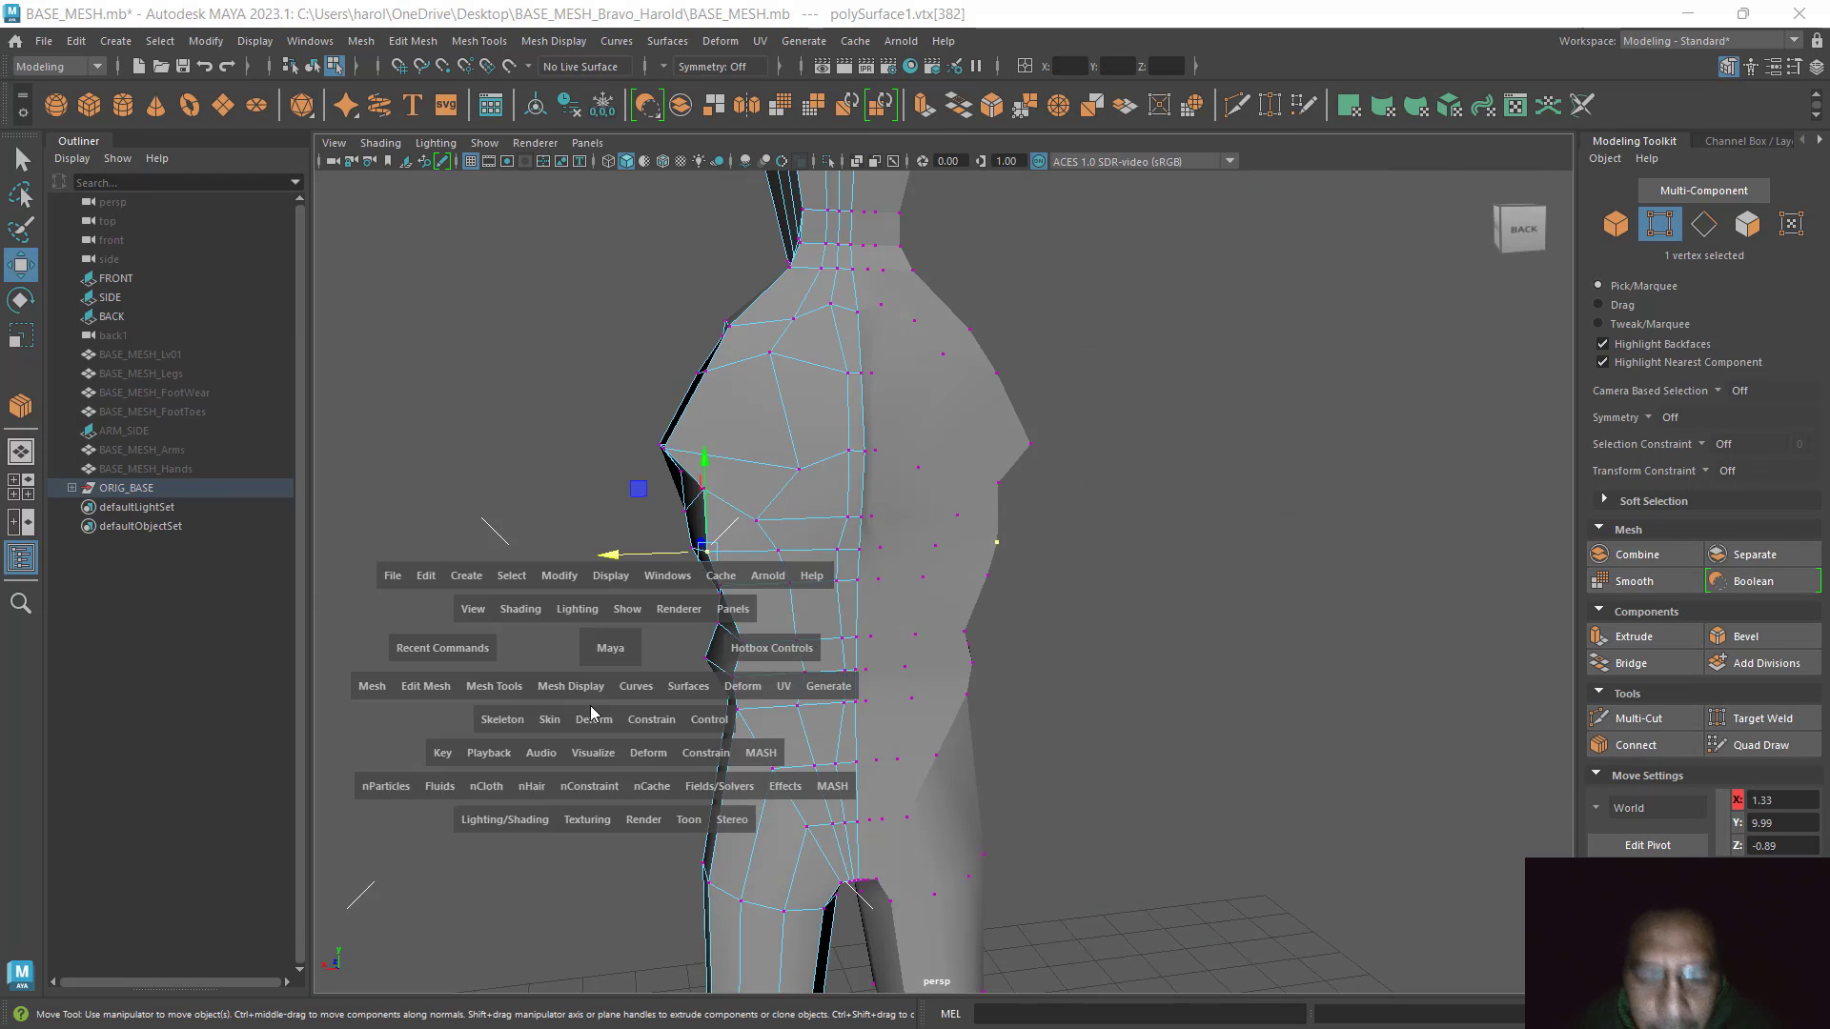
key("space")
key("space")
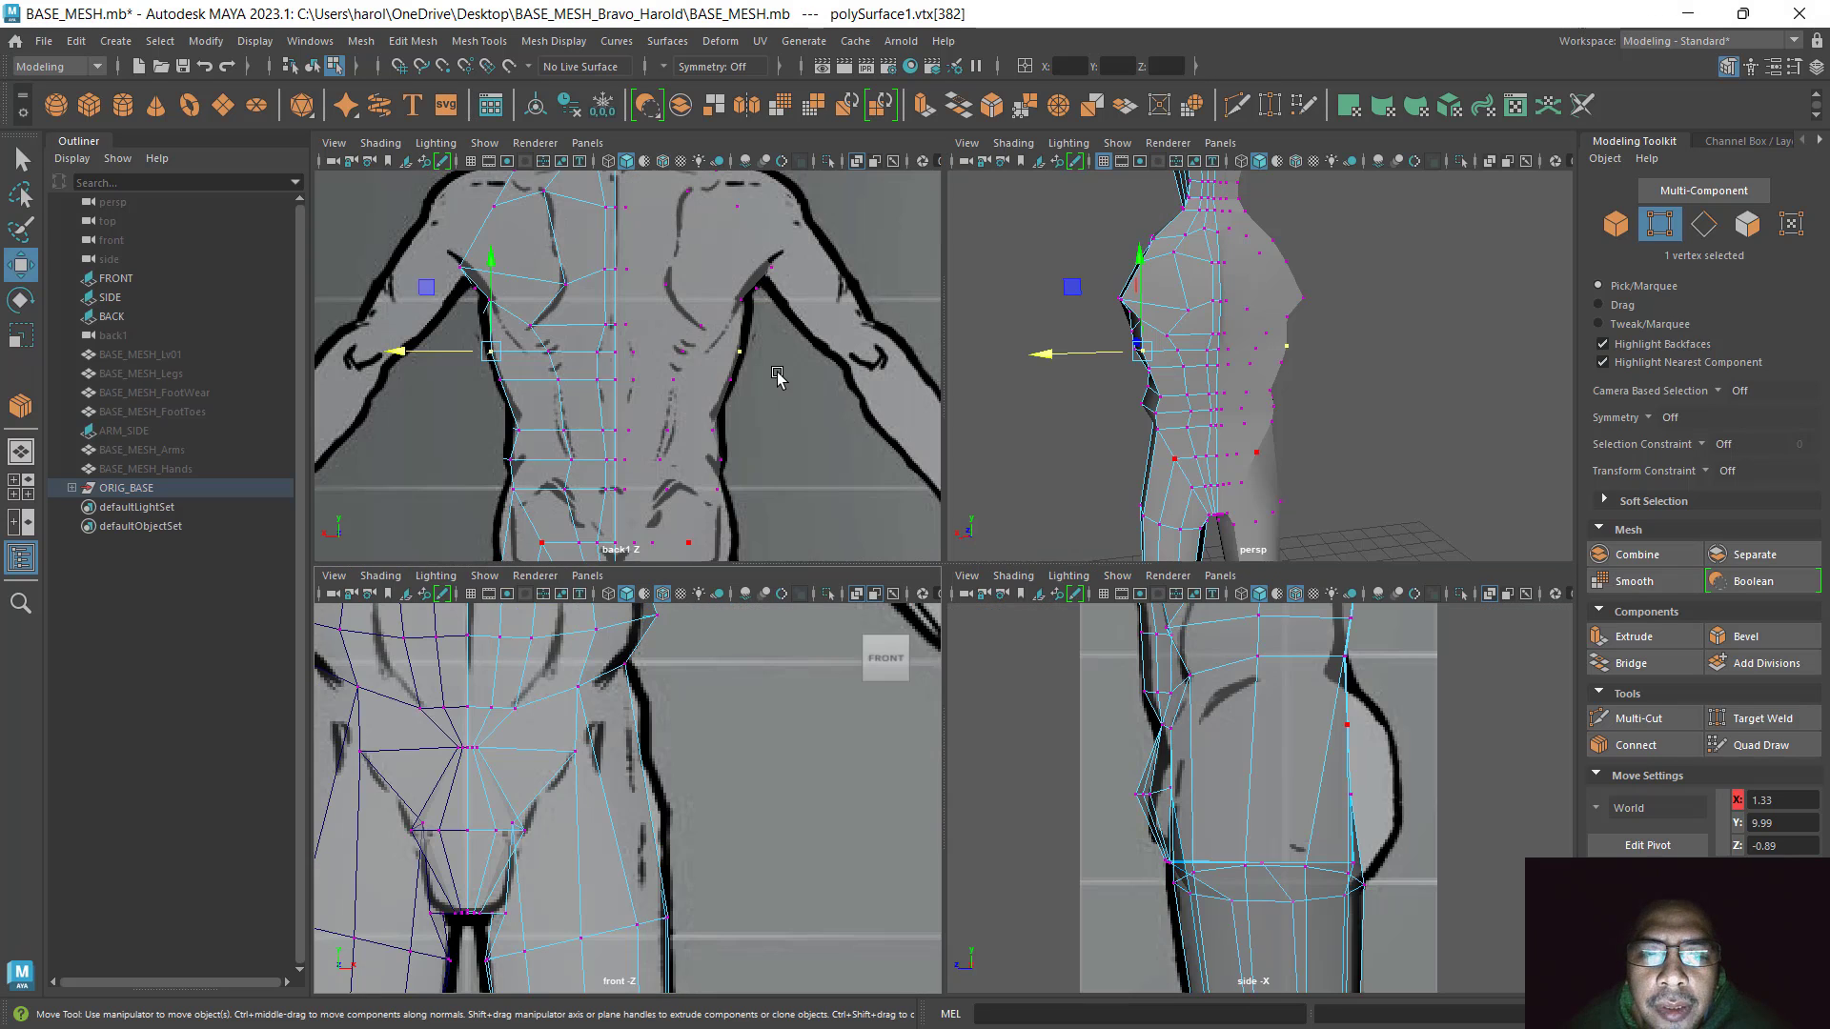
key("space")
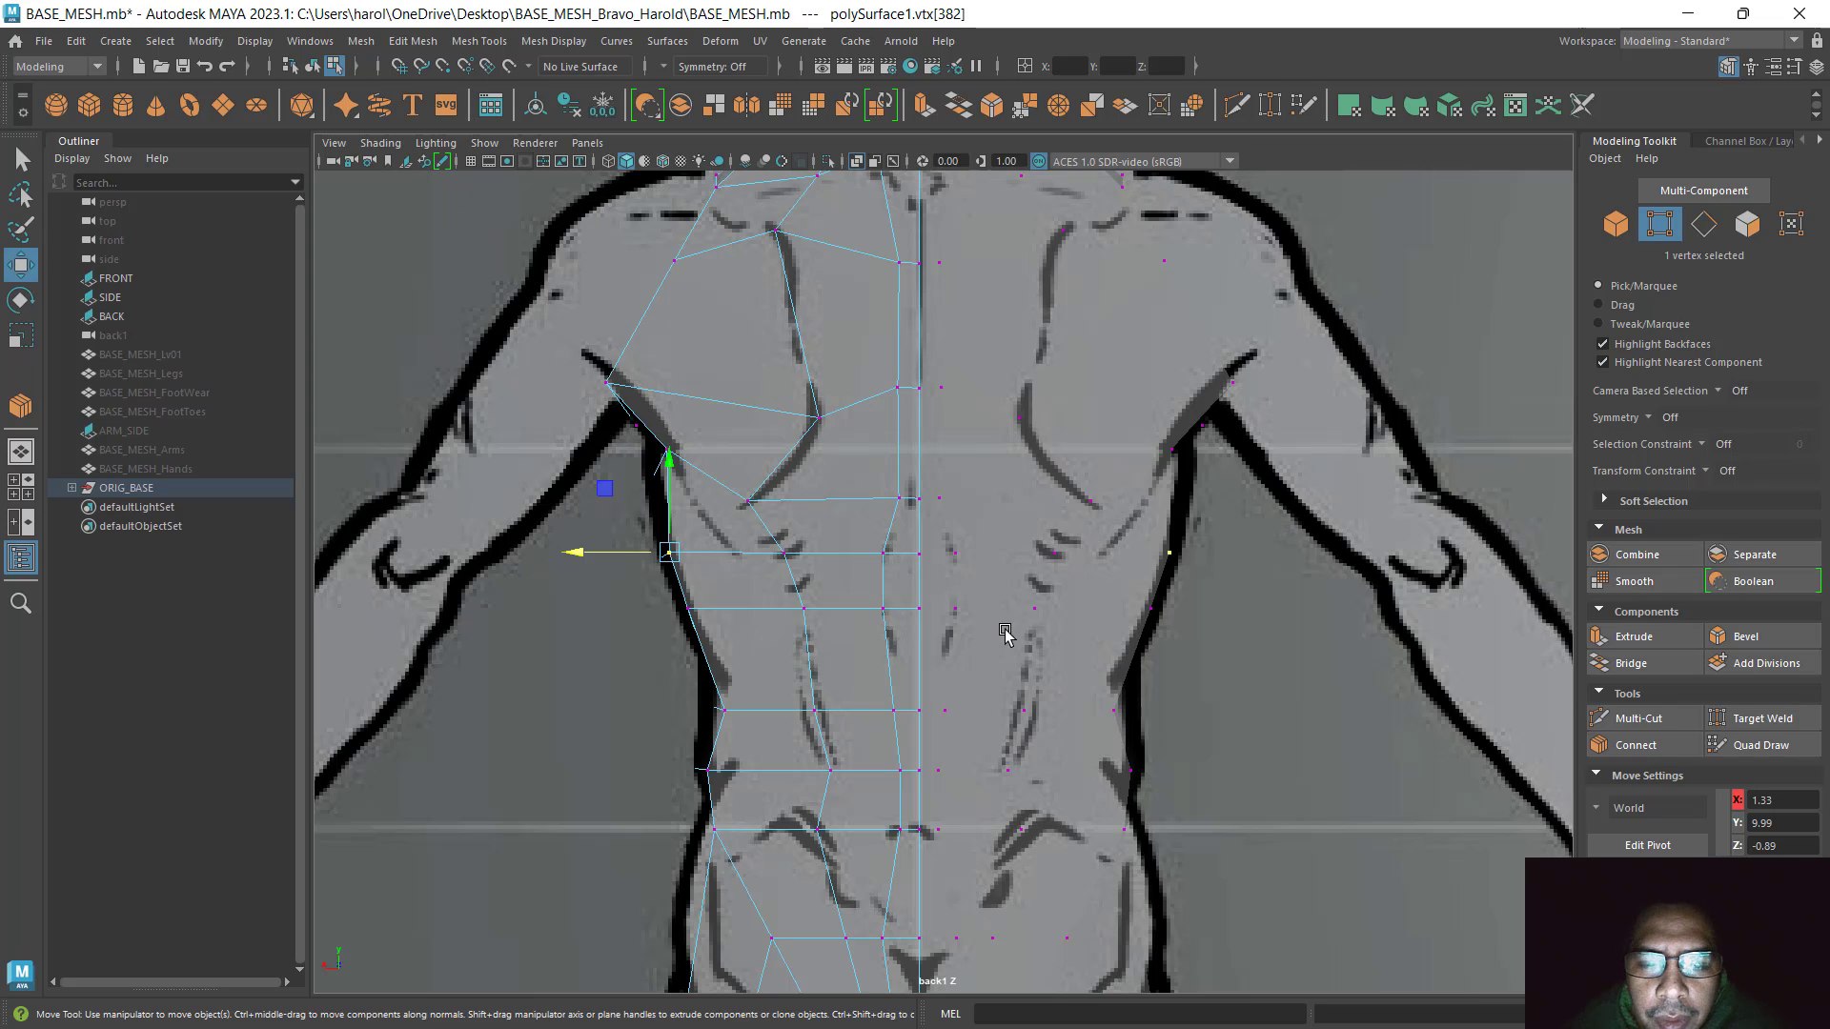
key("space")
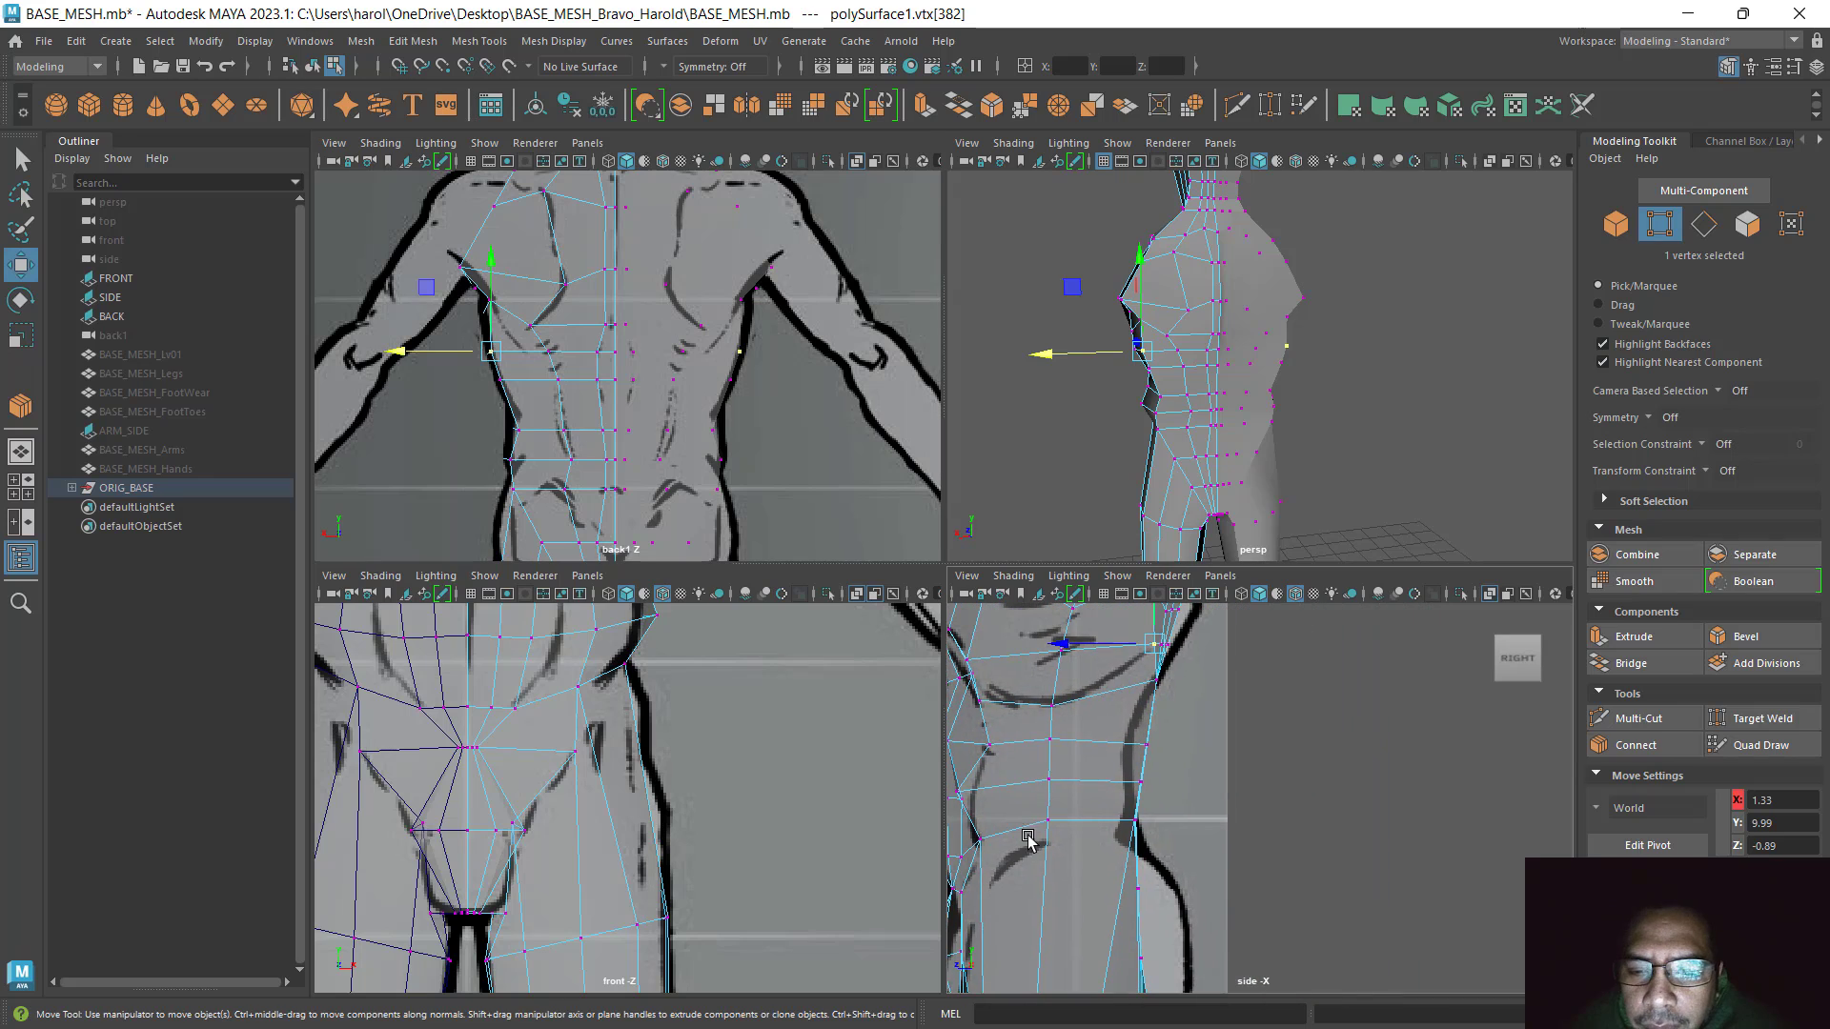
right_click_drag(1182, 756, 1260, 756, "alt")
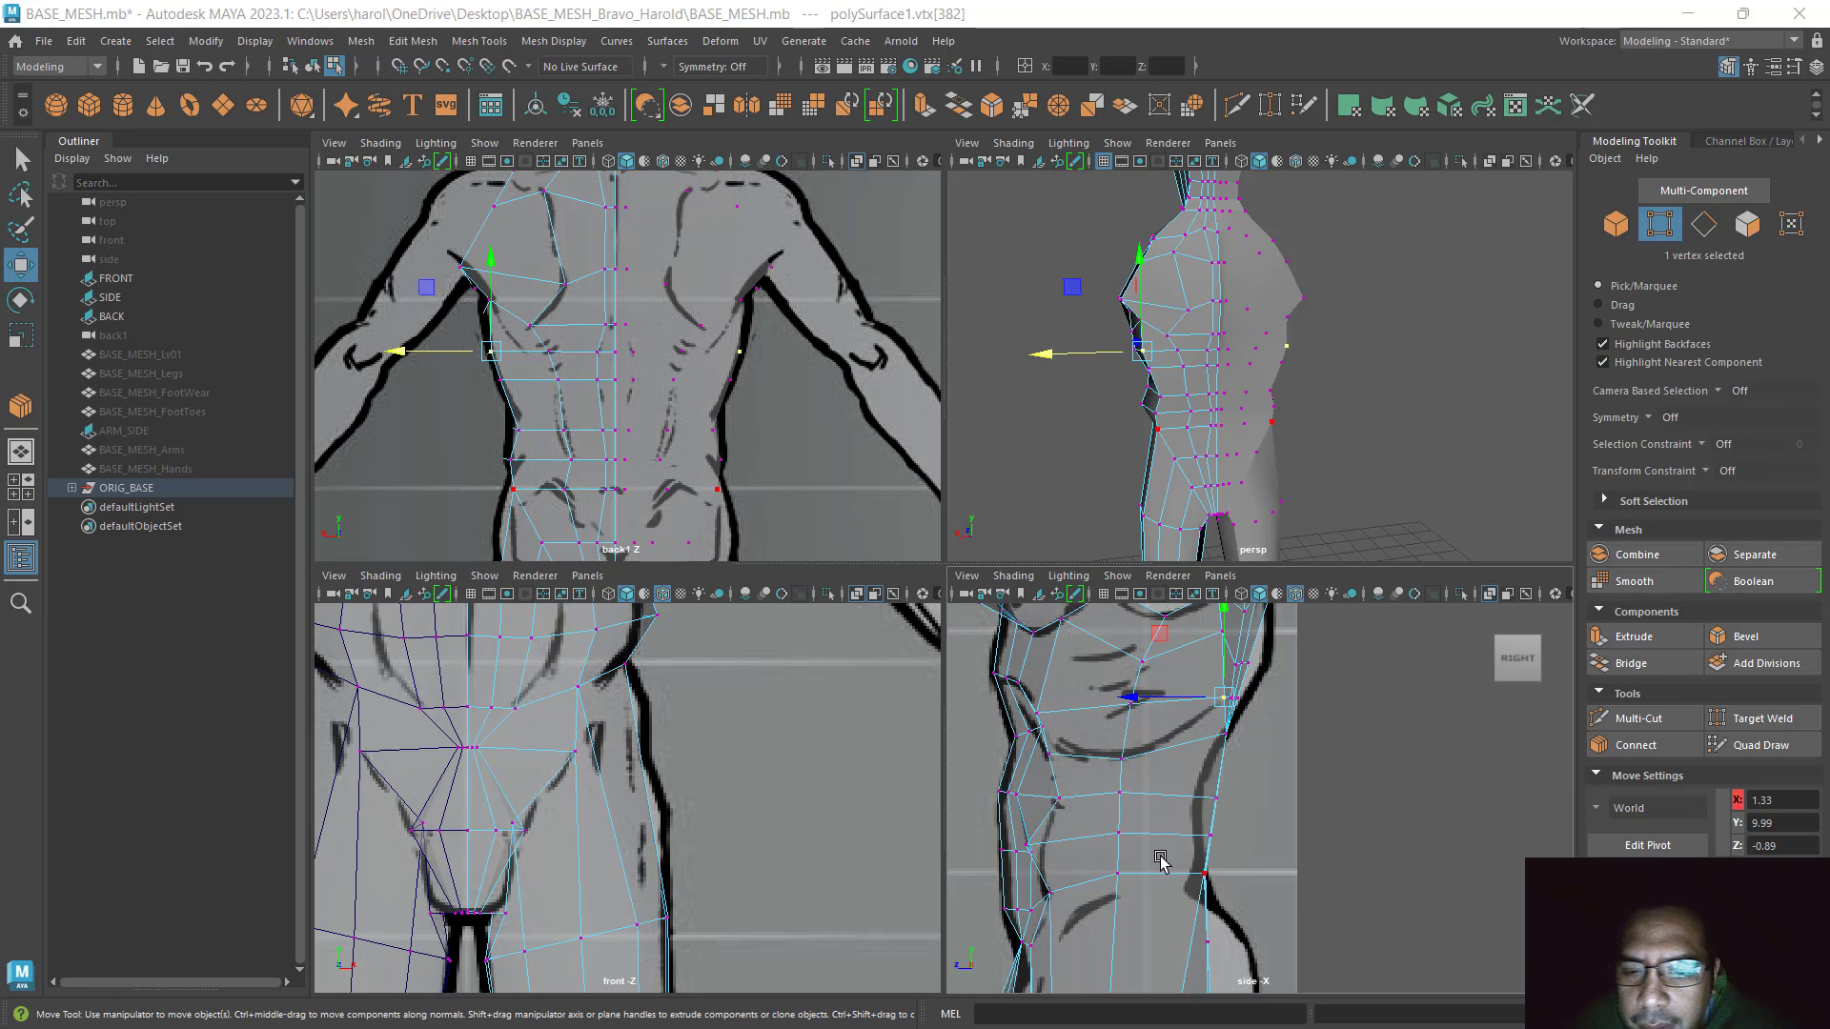
middle_click_drag(1232, 750, 1320, 832, "alt")
scroll(1316, 838, "up", 5)
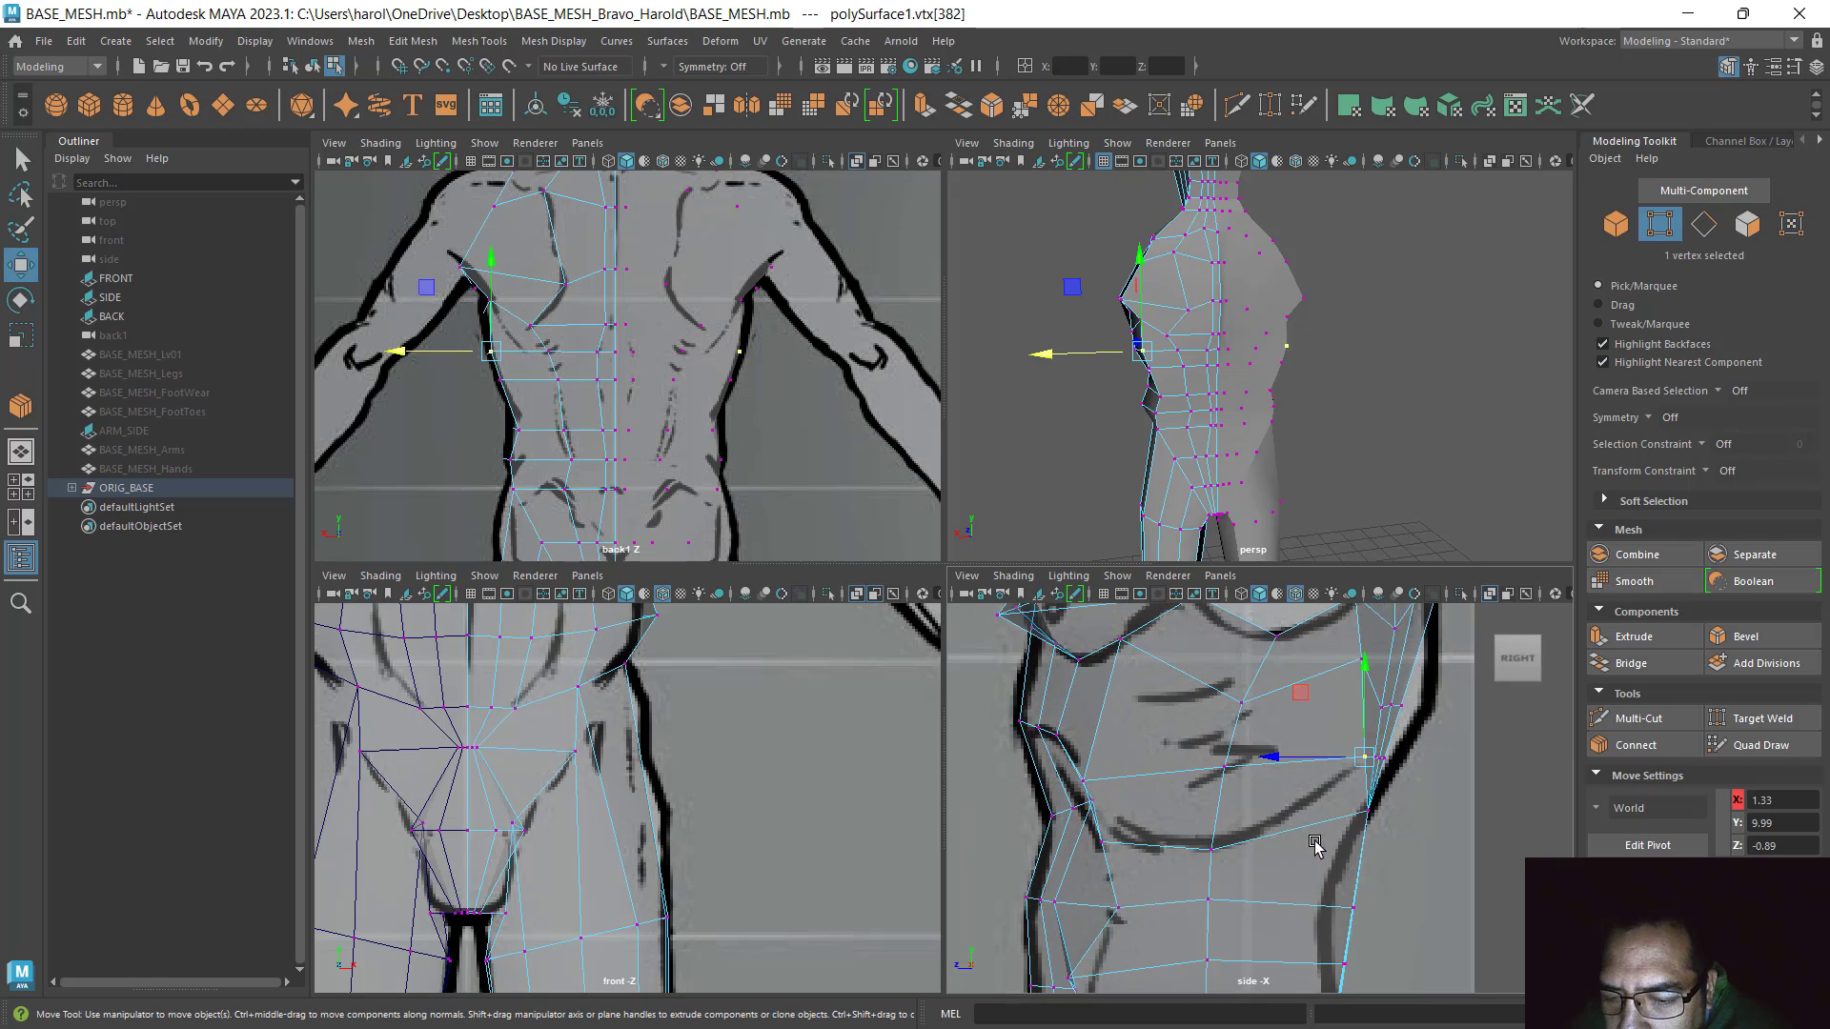
scroll(541, 398, "up", 2)
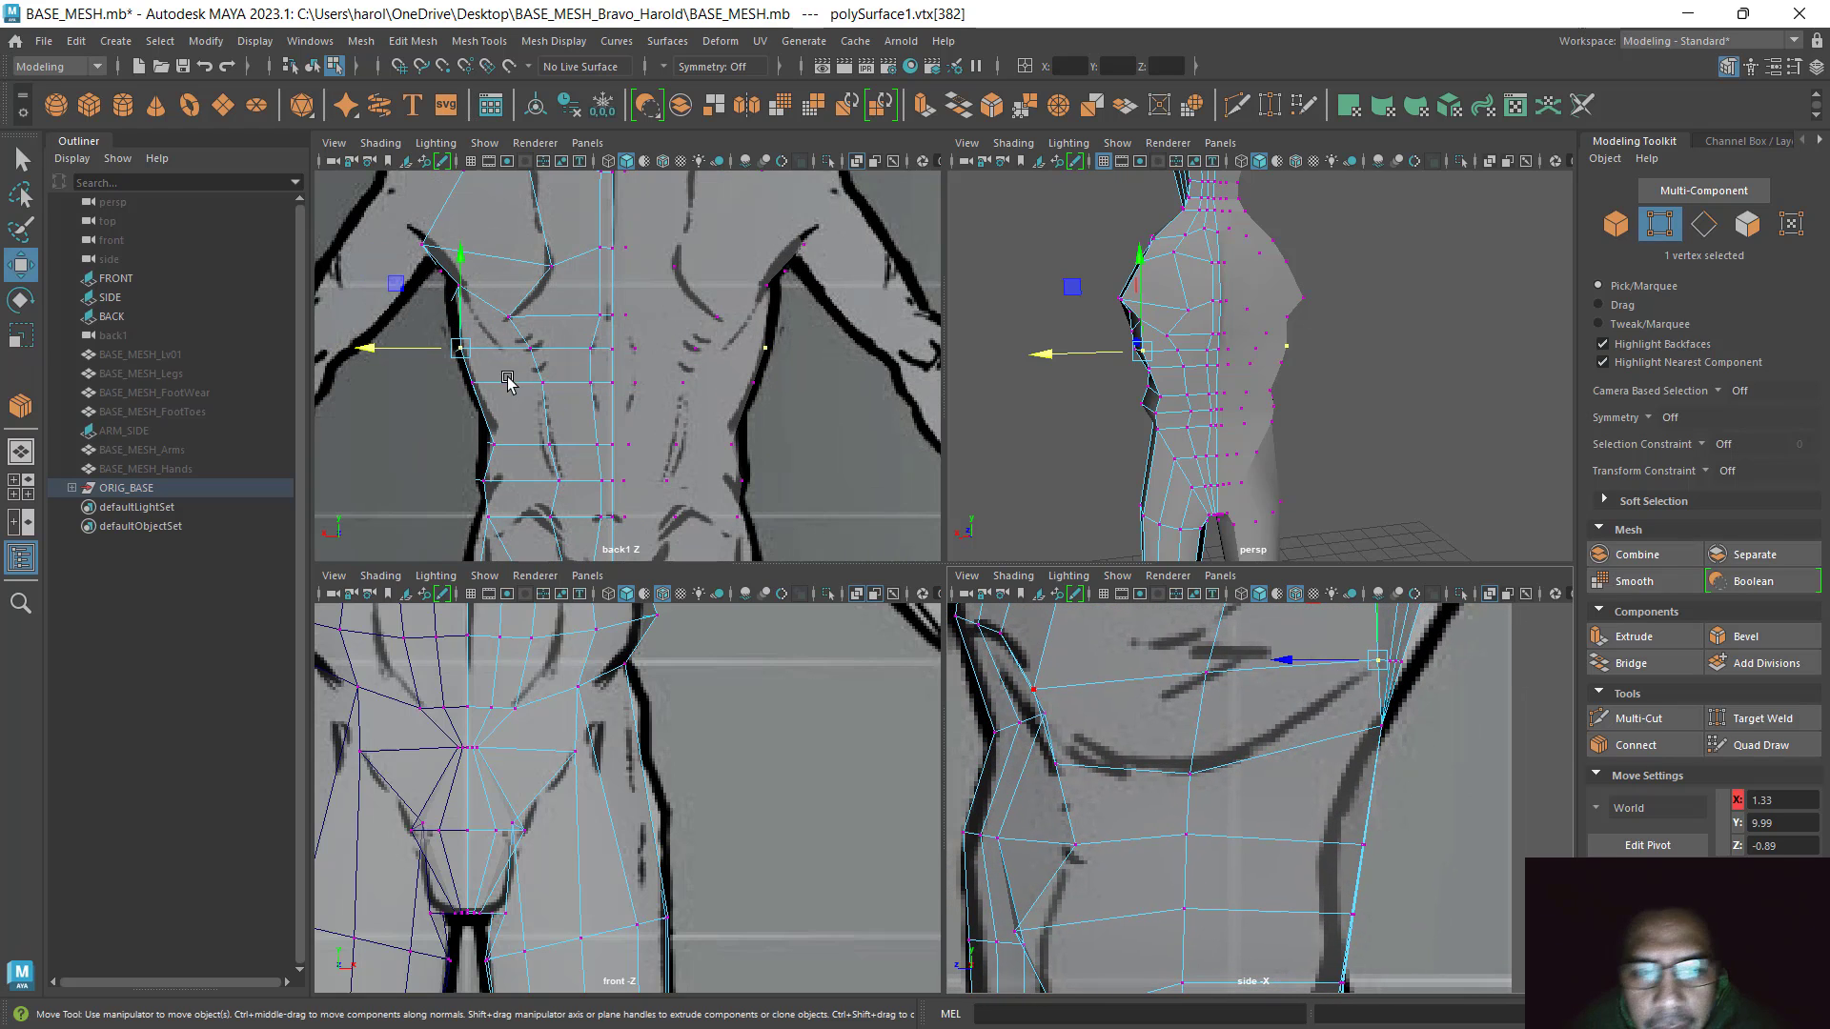
scroll(481, 360, "up", 3)
middle_click_drag(422, 400, 701, 396, "alt")
left_click(441, 425)
left_click(1191, 780)
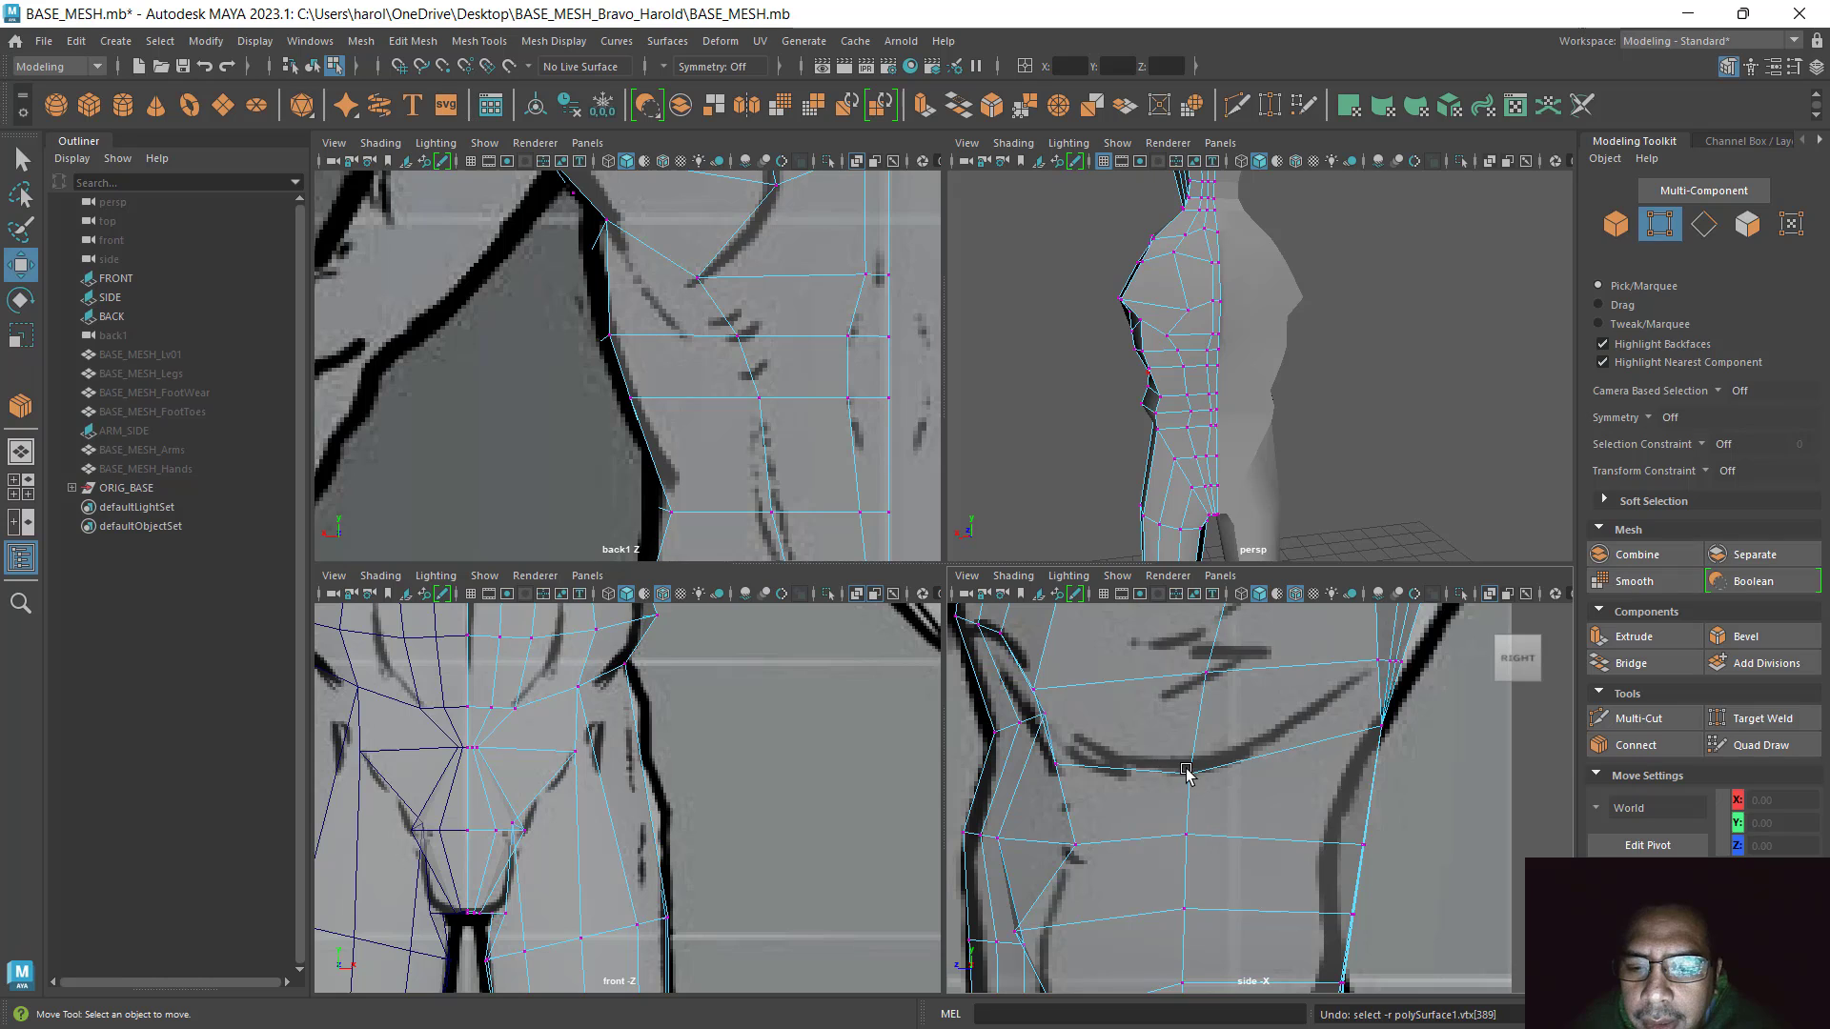
In the side view, pull the lower-chest profile vertex back onto the reference outline
left_click(1190, 777)
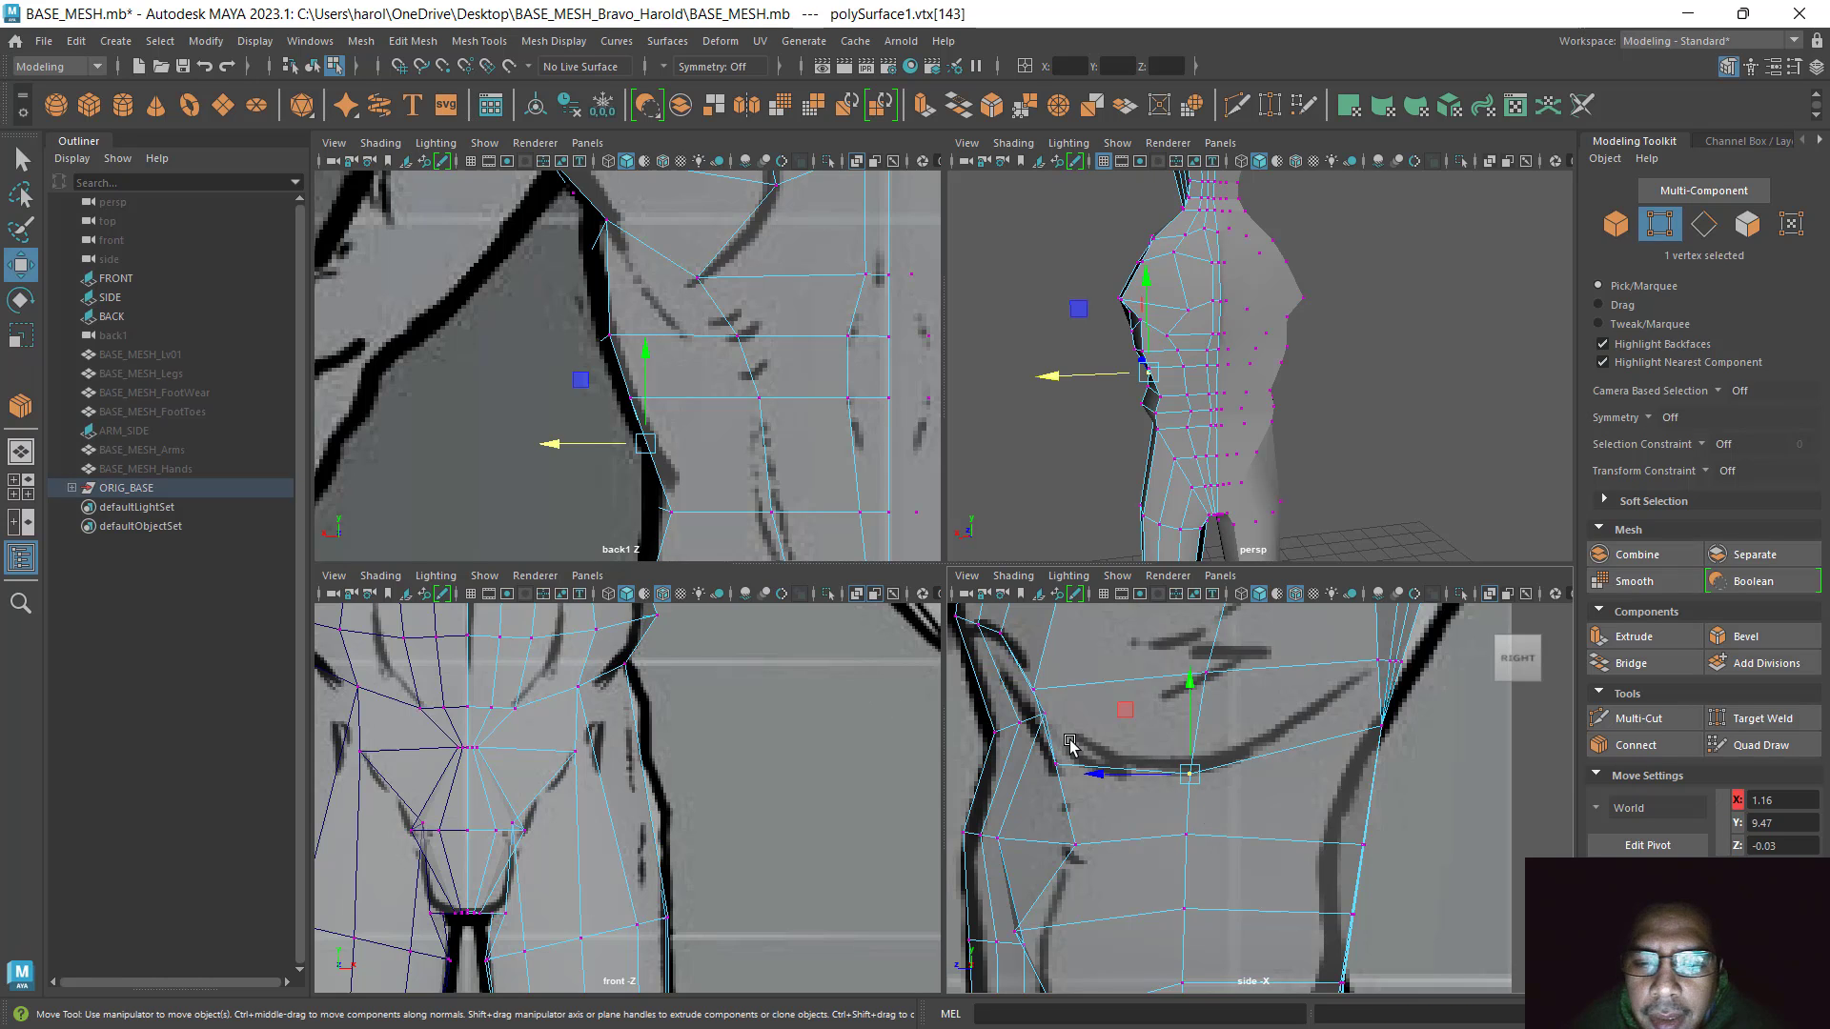
left_click(1379, 727)
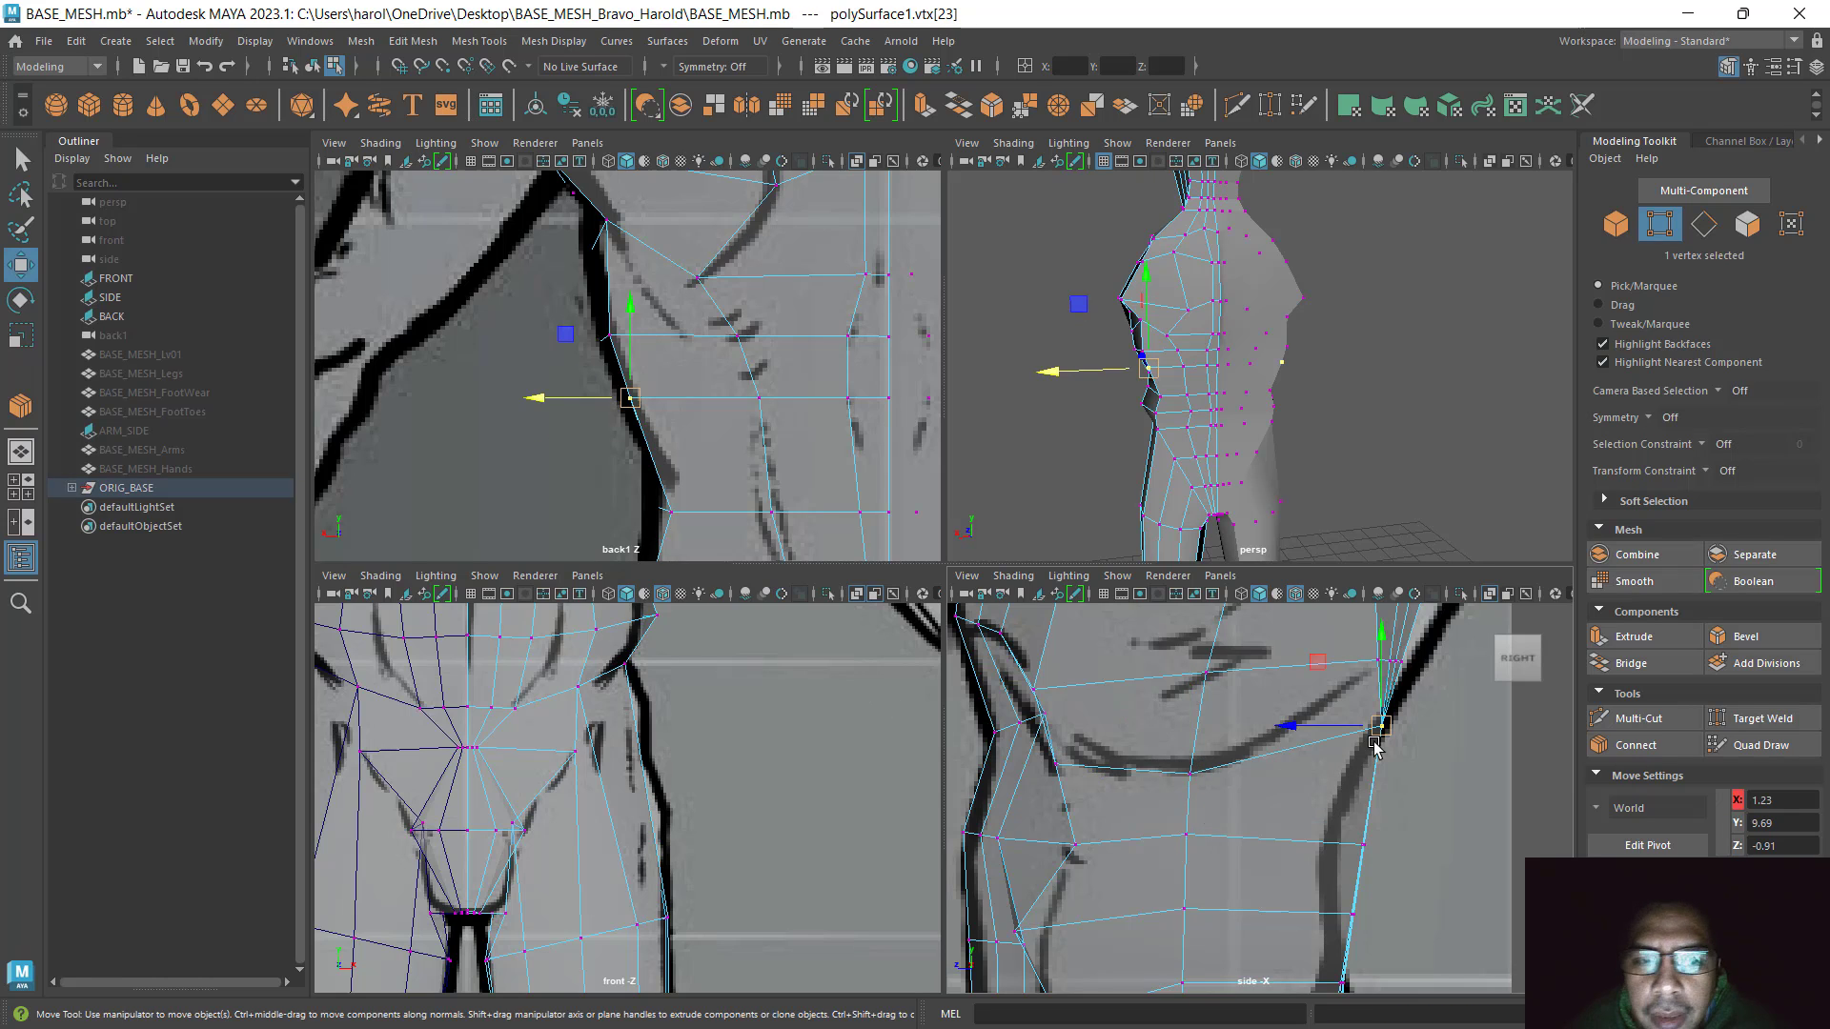
middle_click_drag(1344, 791, 1192, 853, "alt")
middle_click_drag(703, 448, 749, 470, "alt")
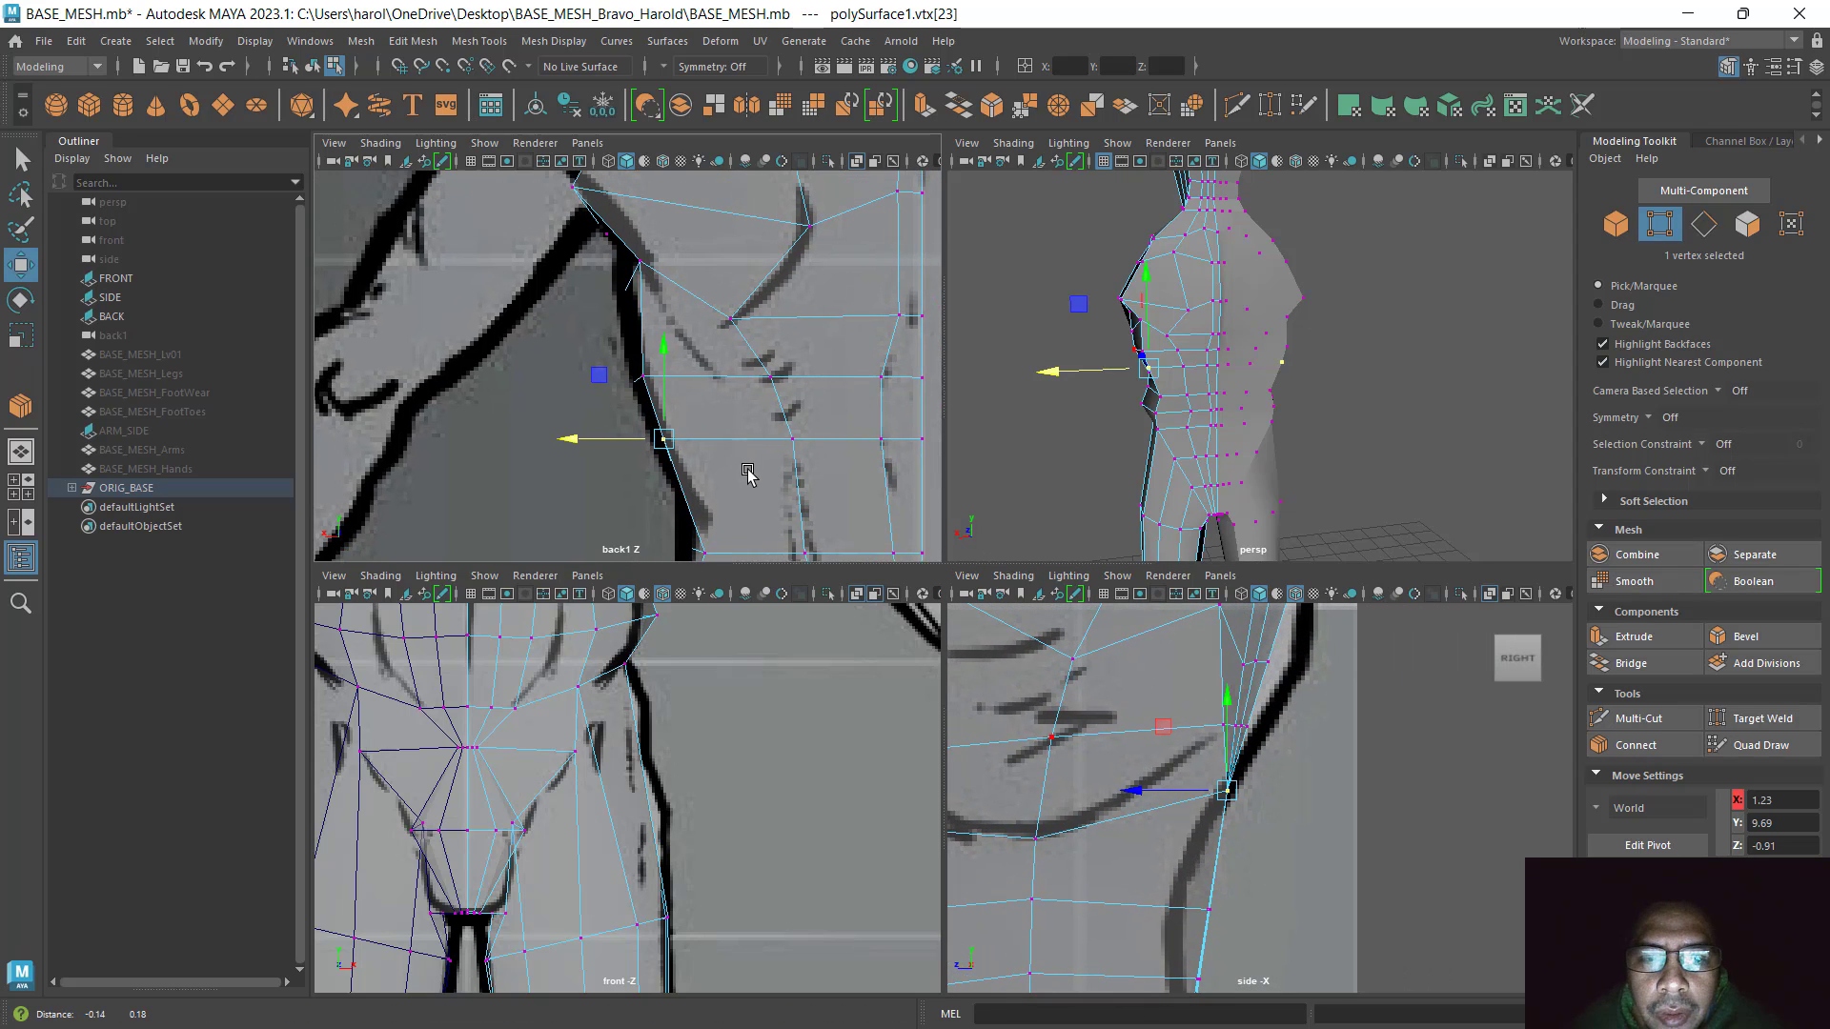
left_click(653, 391)
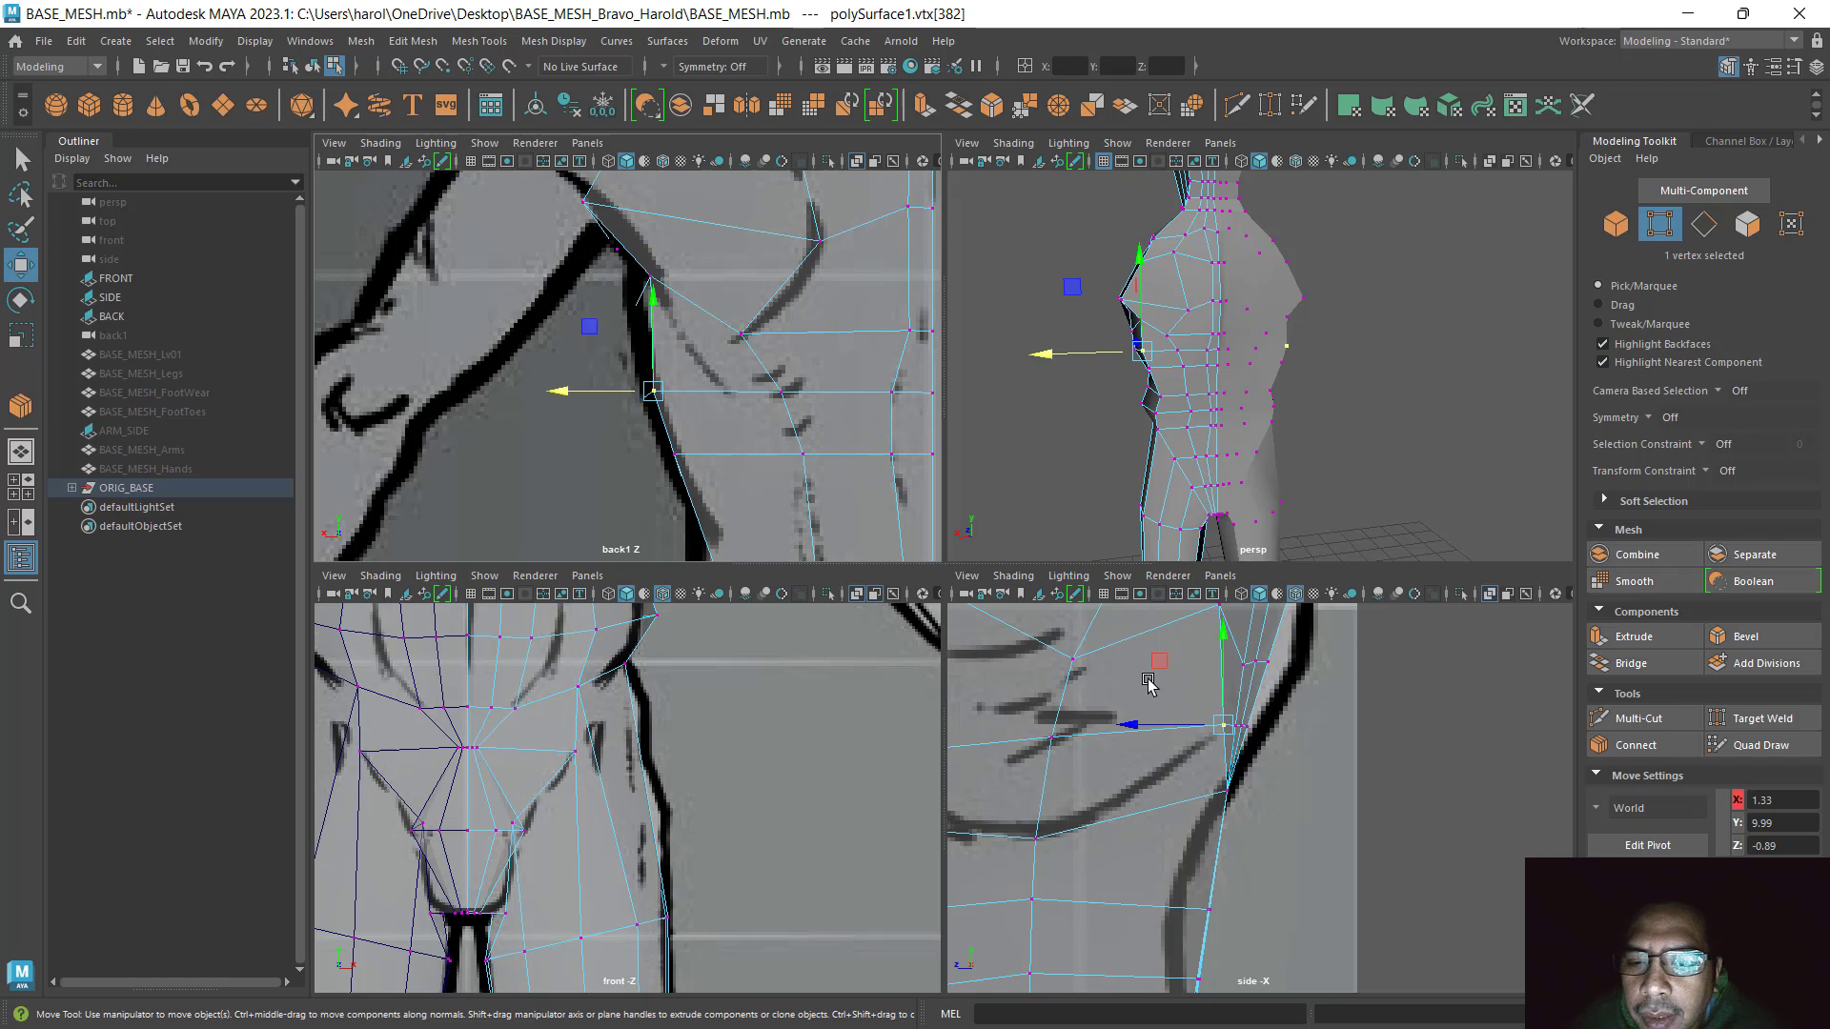
middle_click_drag(1214, 753, 1268, 736, "alt")
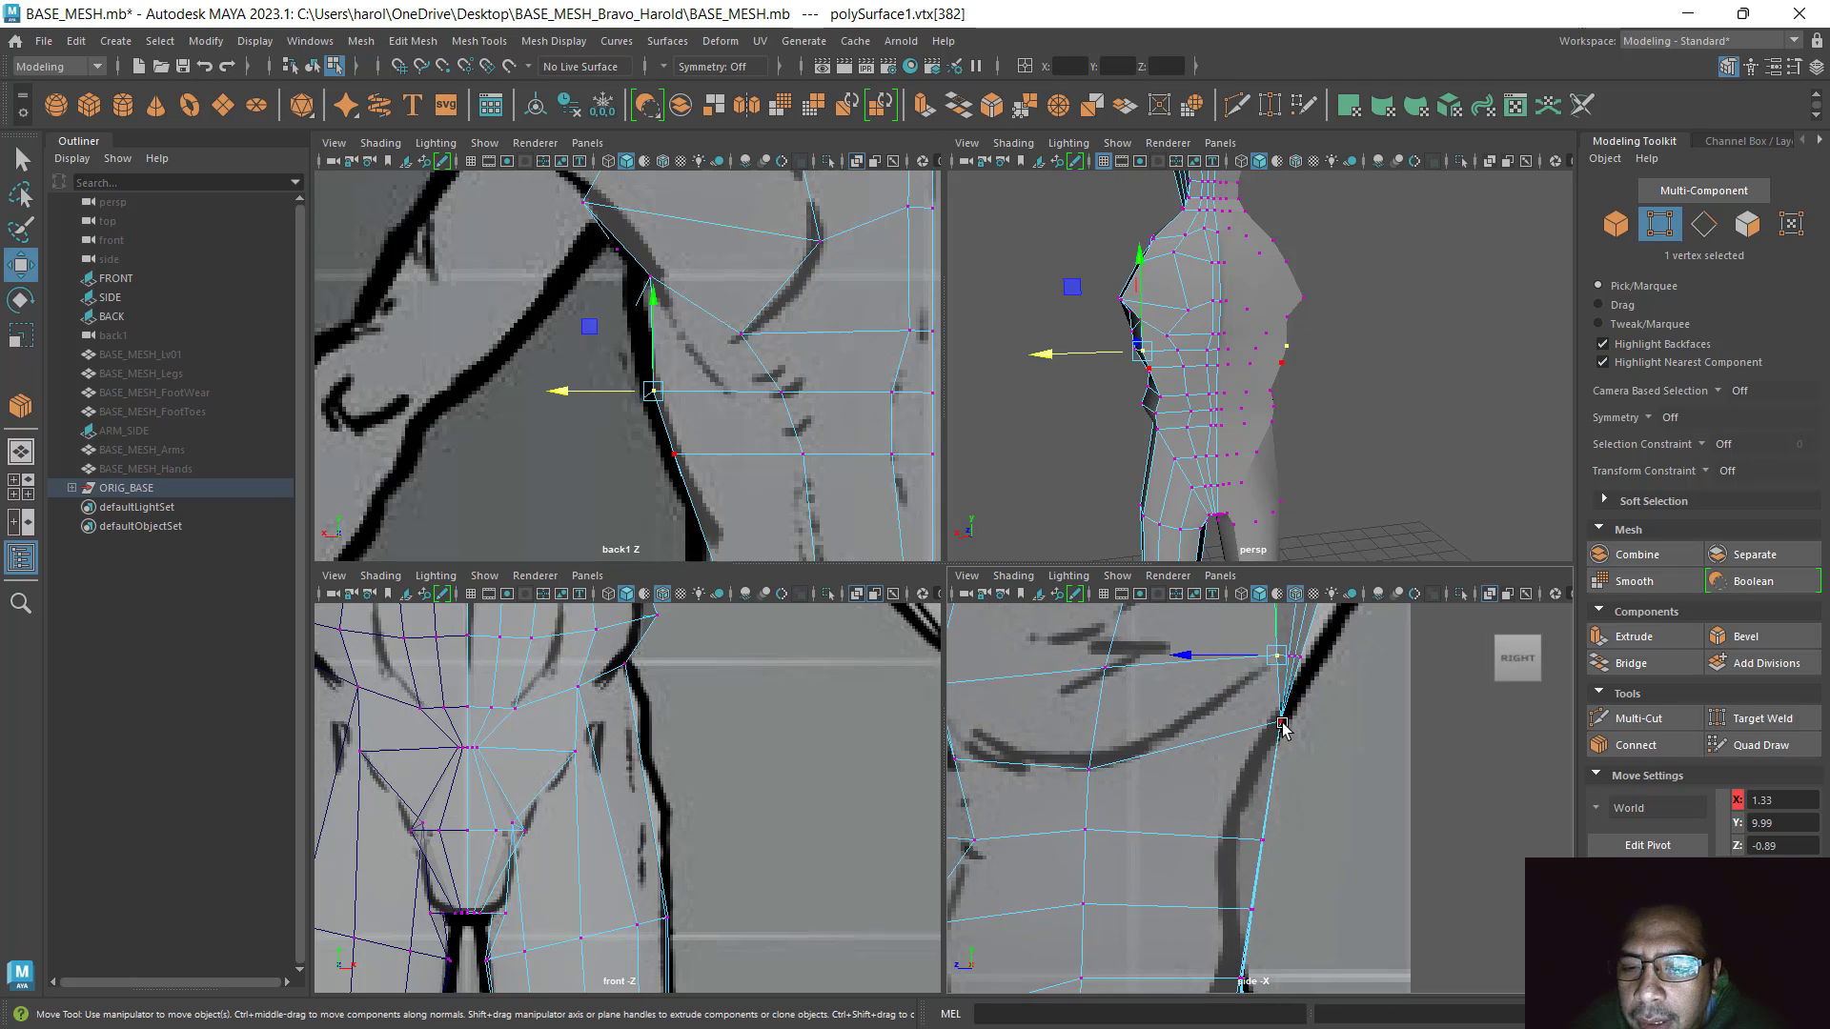
left_click(1282, 725)
left_click_drag(1226, 722, 1139, 723)
Align the next profile vertices down to the waist with the side reference contour
middle_click_drag(1172, 762, 1194, 696, "alt")
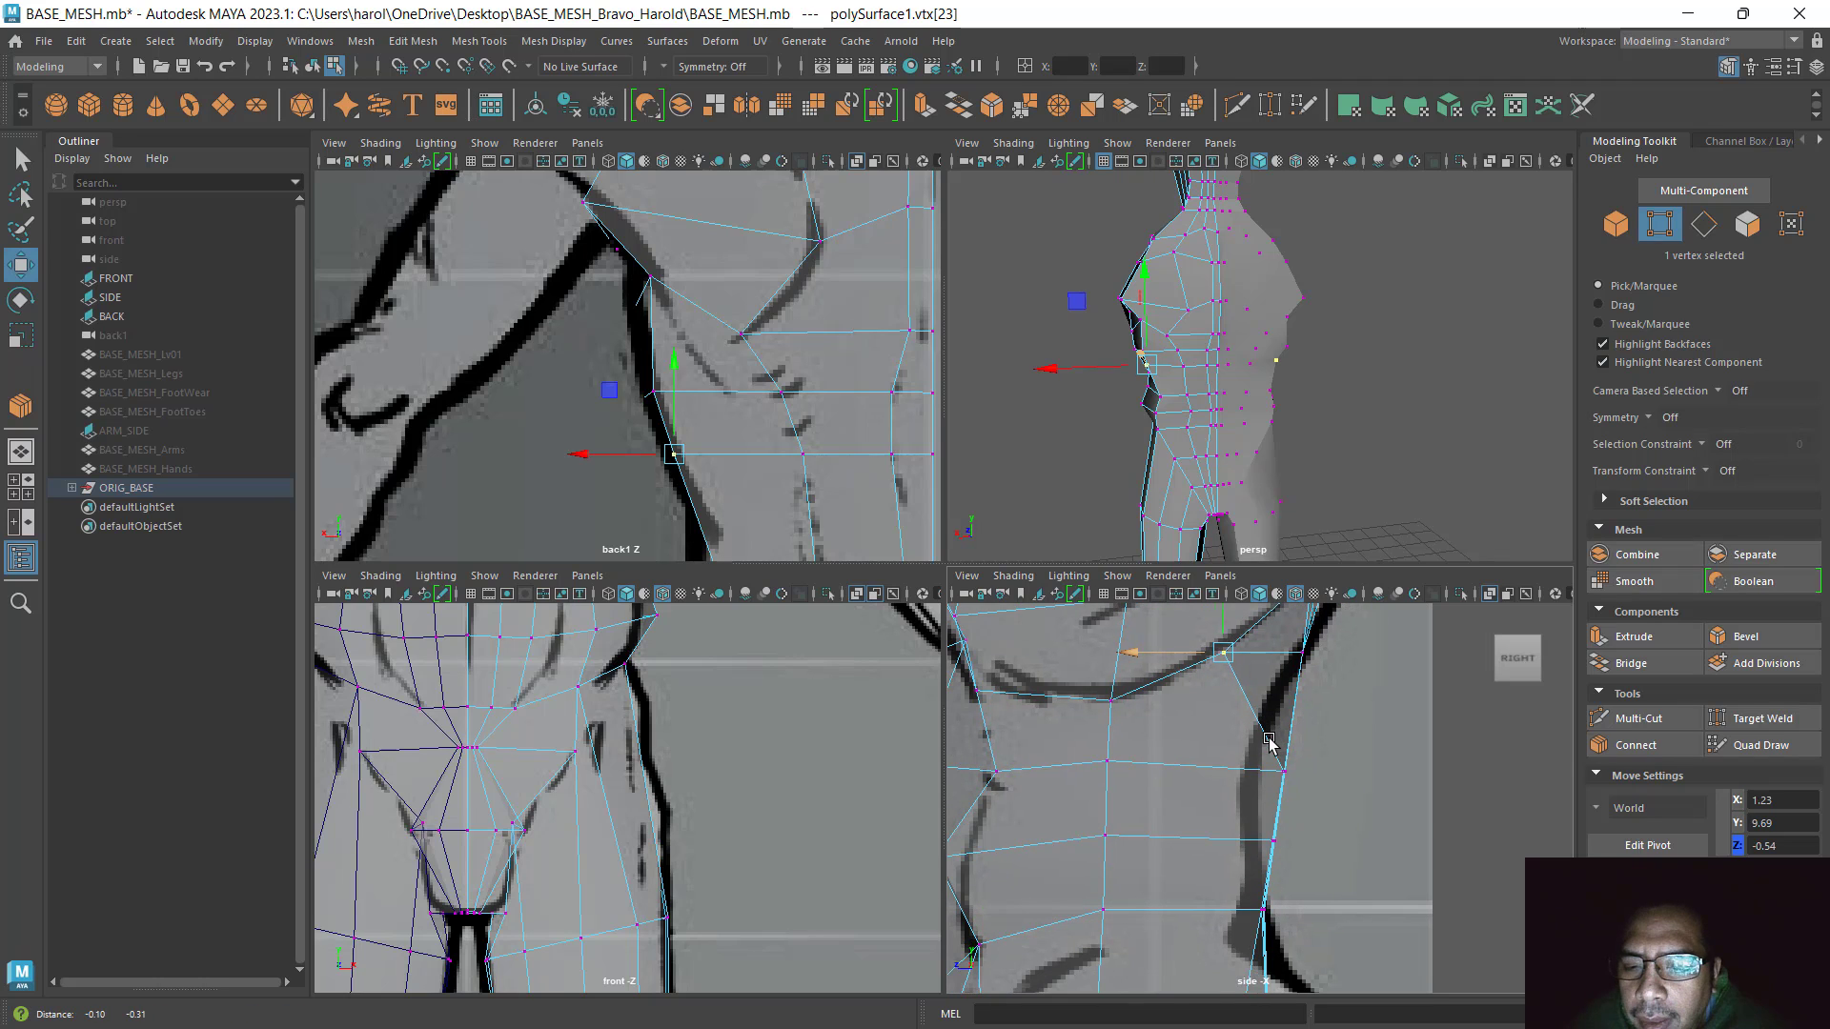
left_click(1282, 772)
left_click_drag(1217, 786, 1137, 777)
left_click(1272, 841)
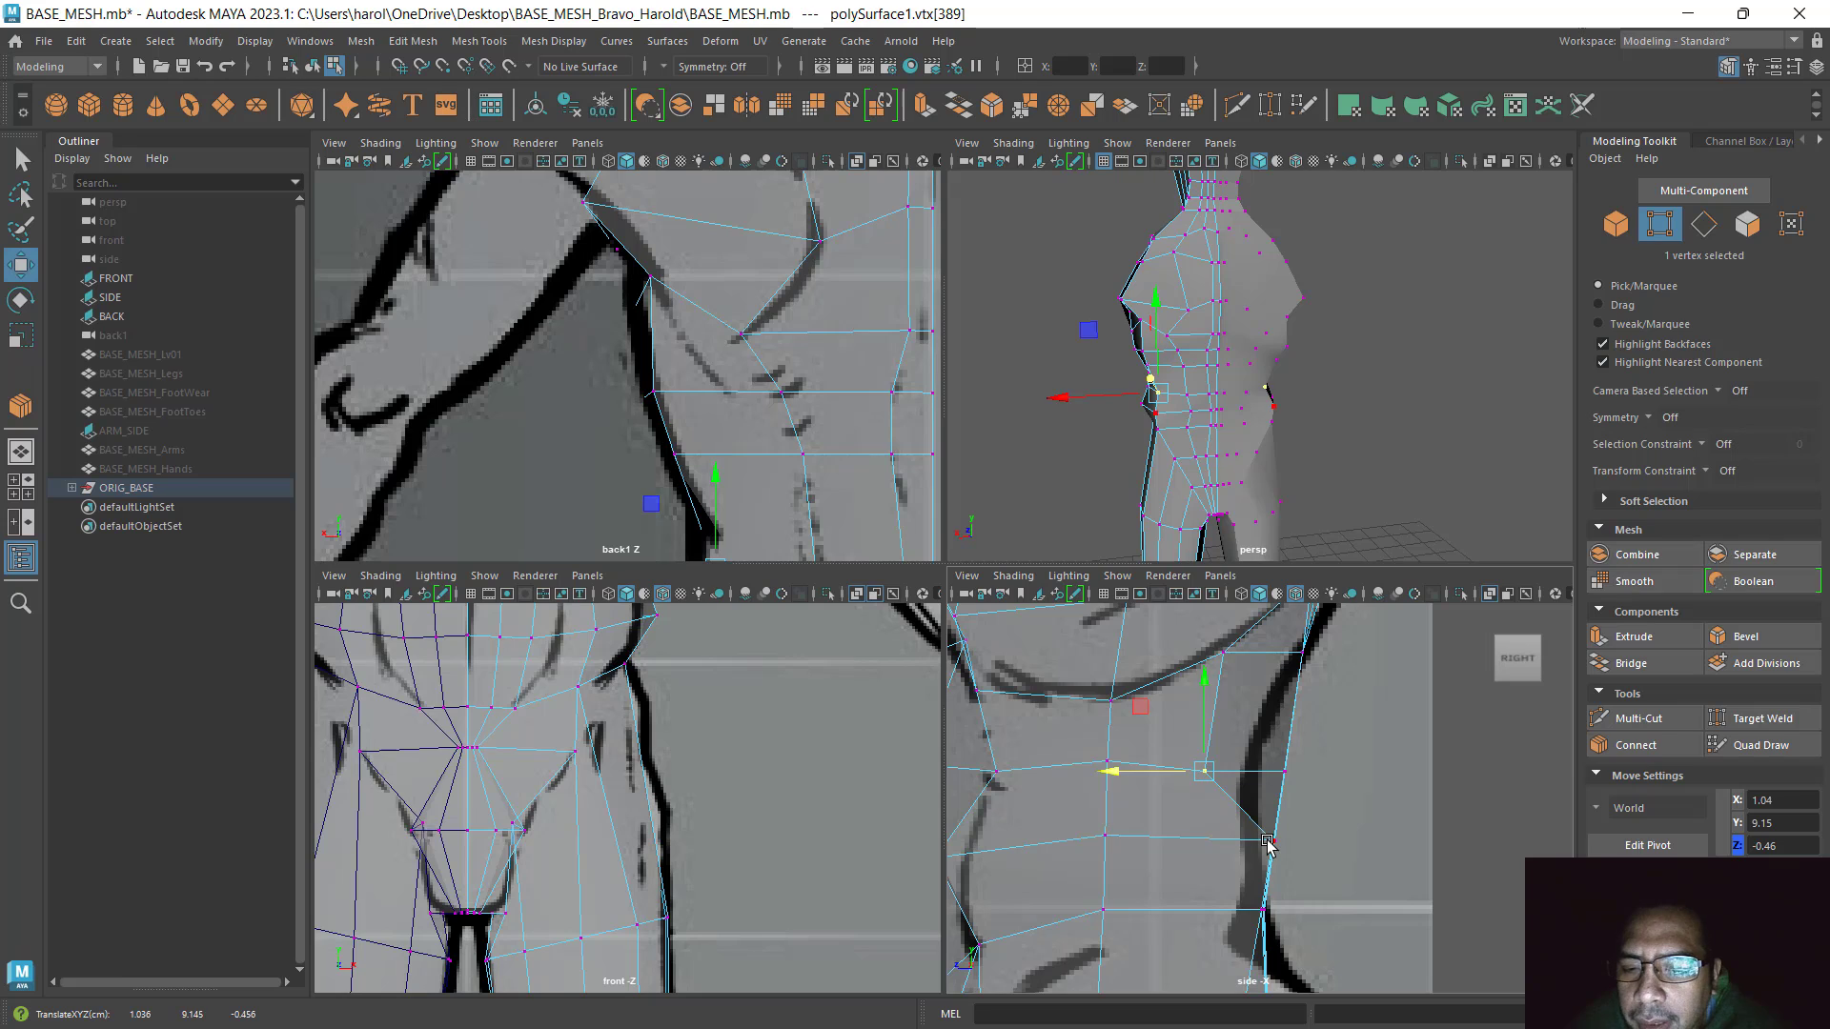
left_click_drag(1192, 842, 1108, 841)
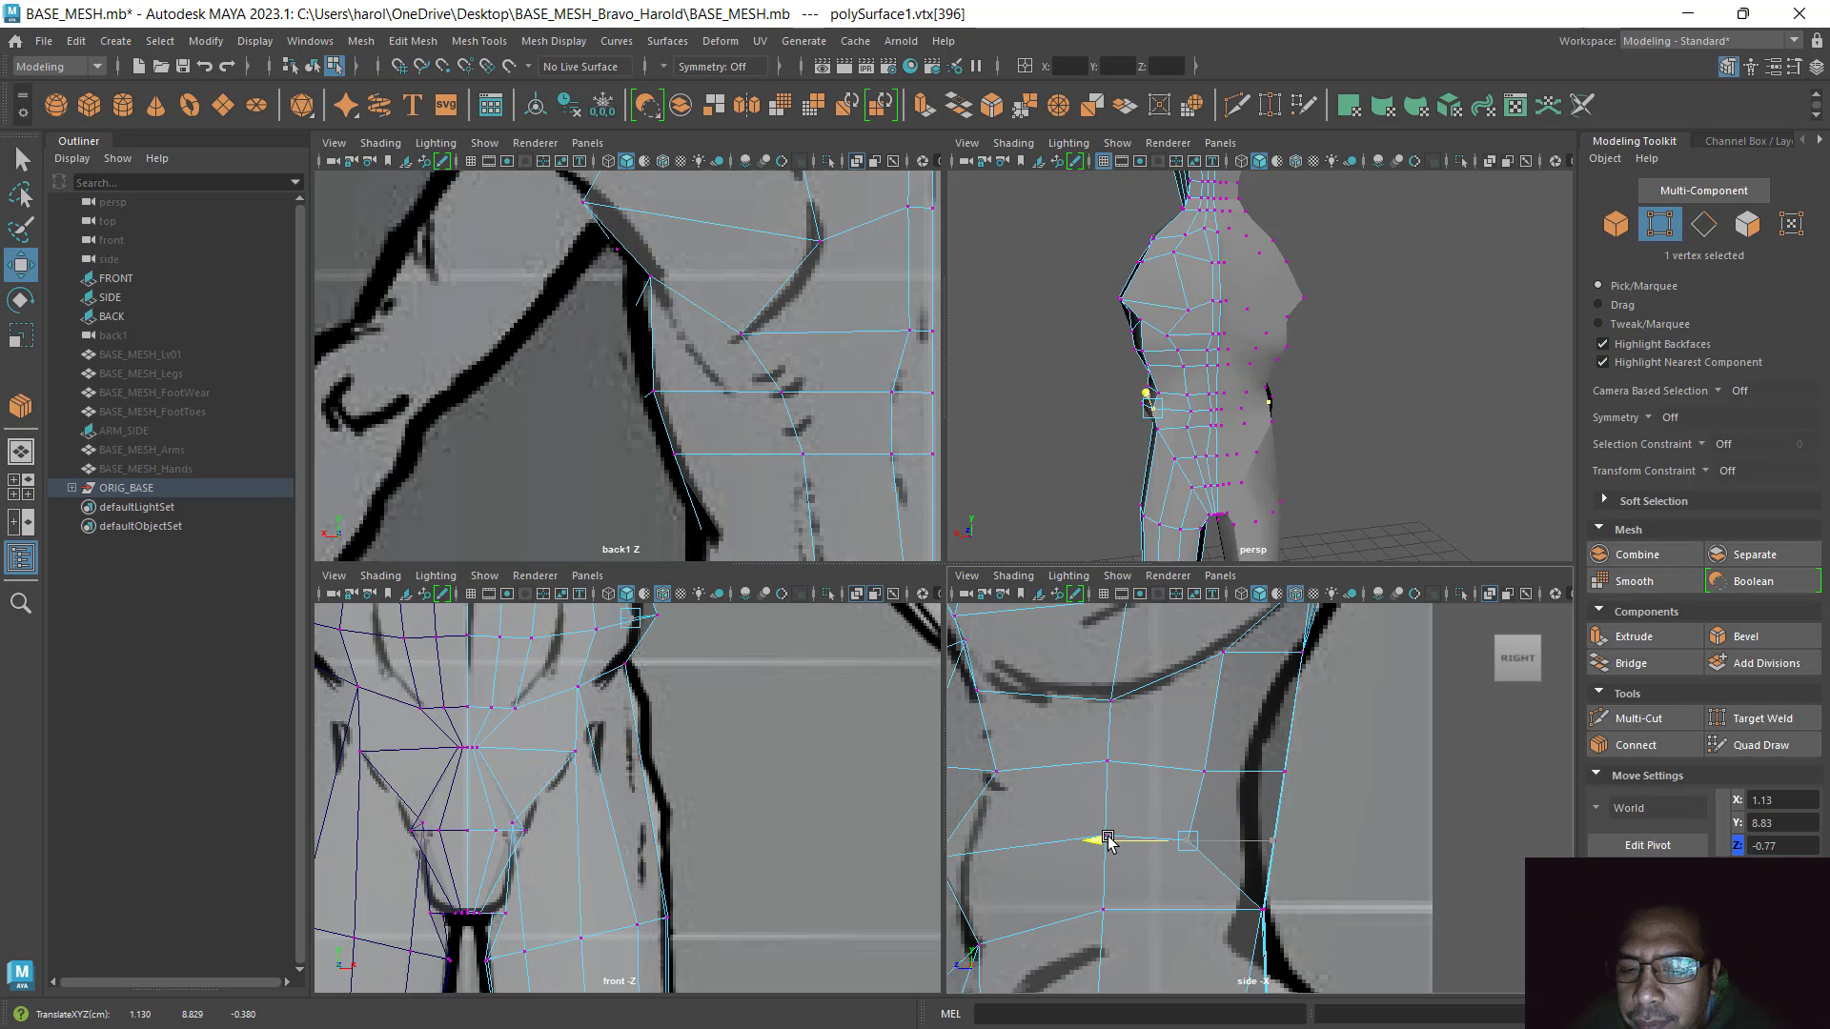
middle_click_drag(1401, 867, 1381, 760, "alt")
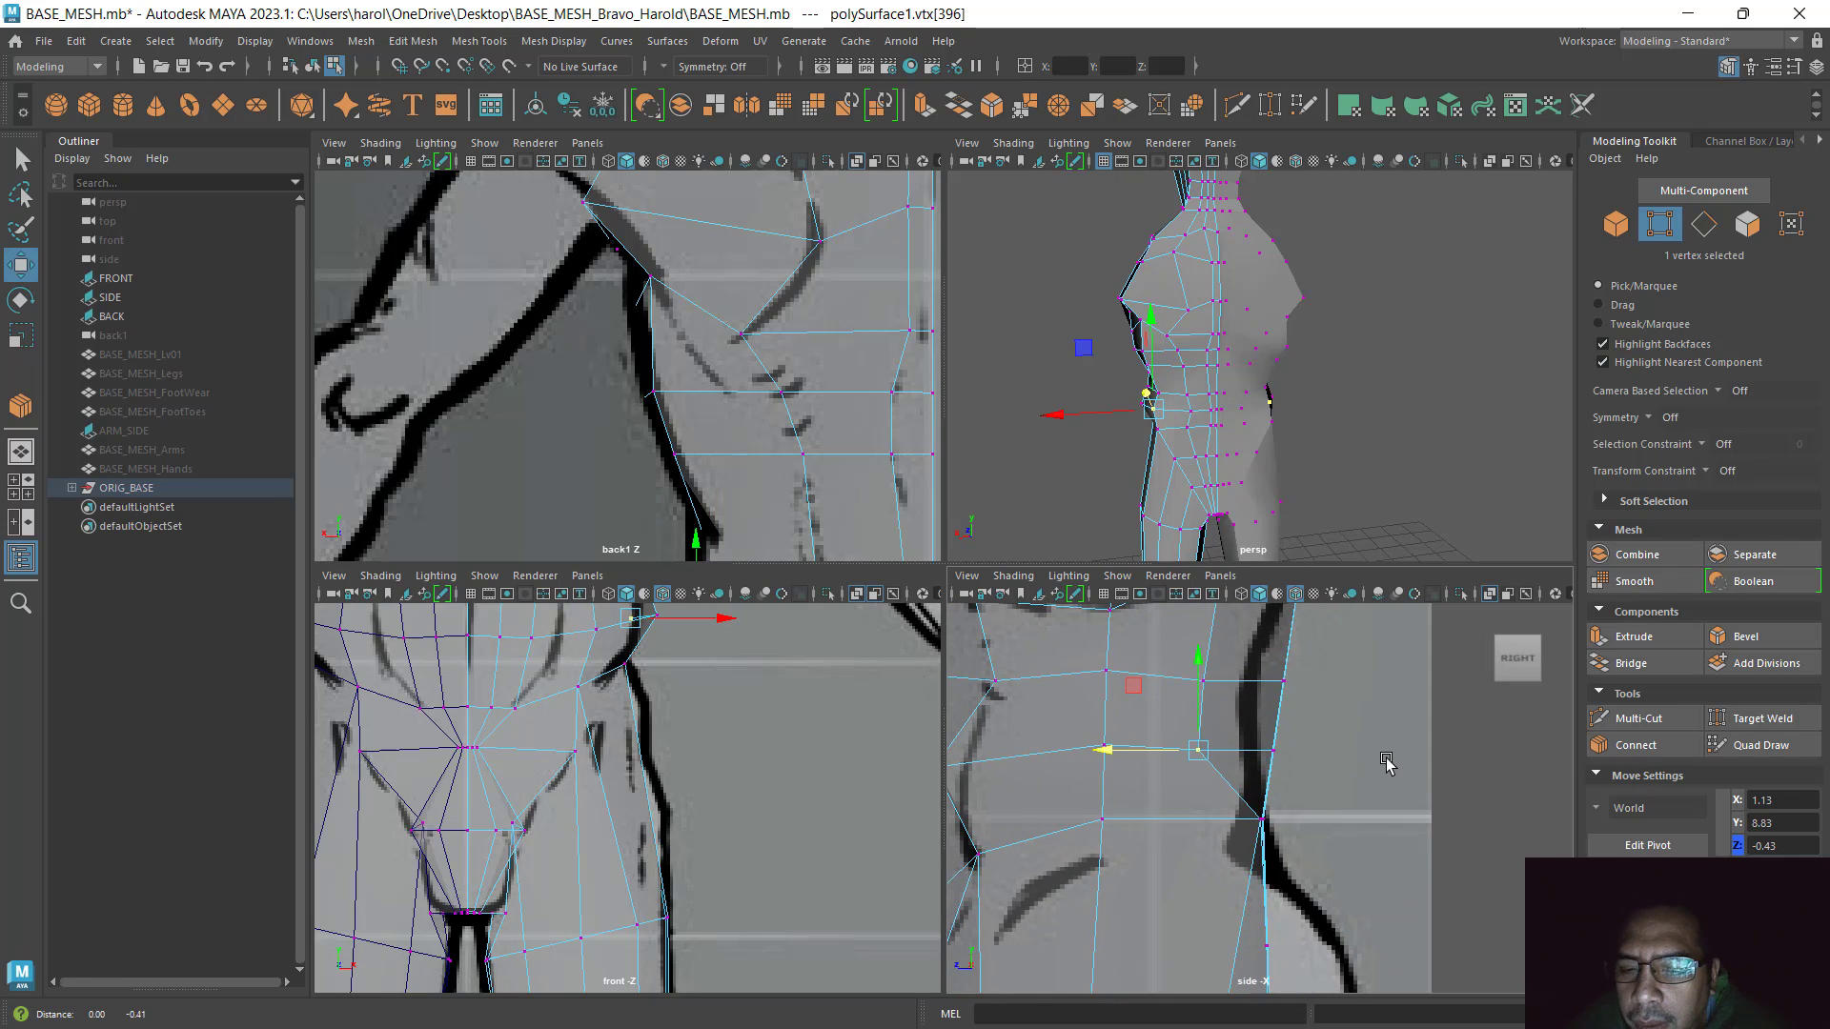
left_click(1254, 820)
left_click_drag(1254, 821, 1120, 818)
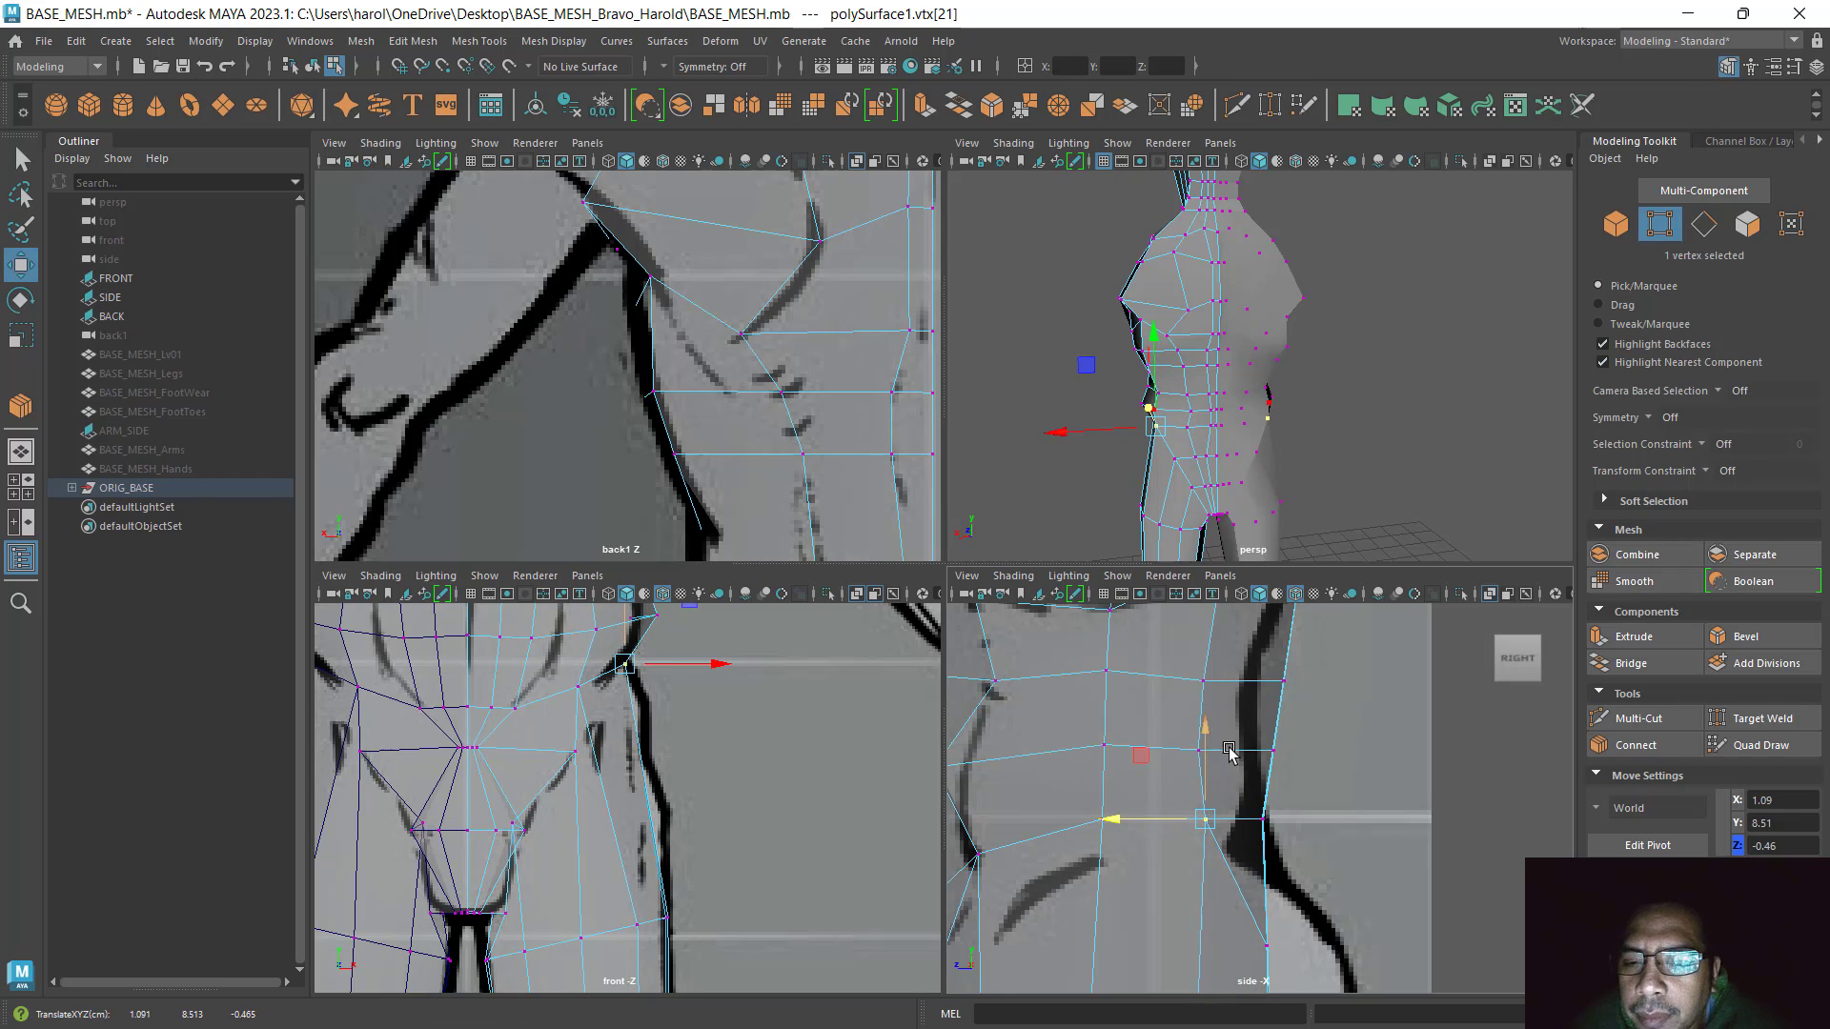
middle_click_drag(1187, 701, 1195, 807, "alt")
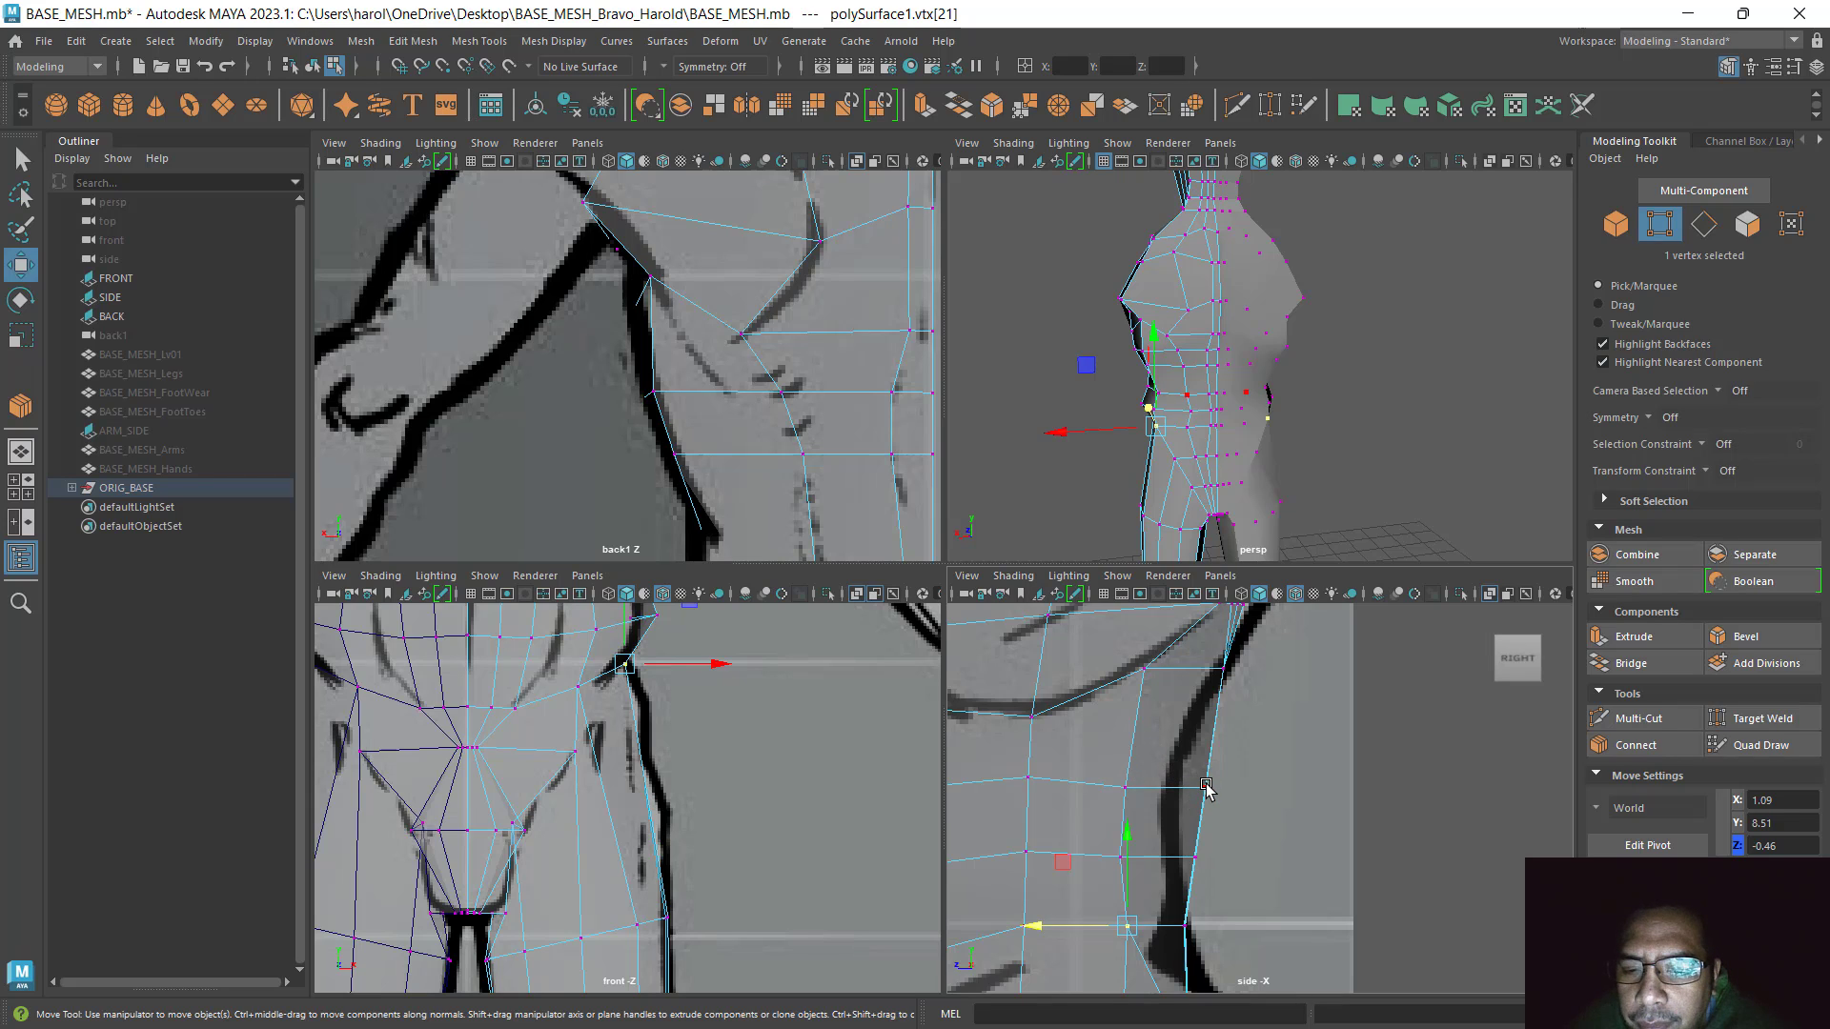
left_click(1144, 673)
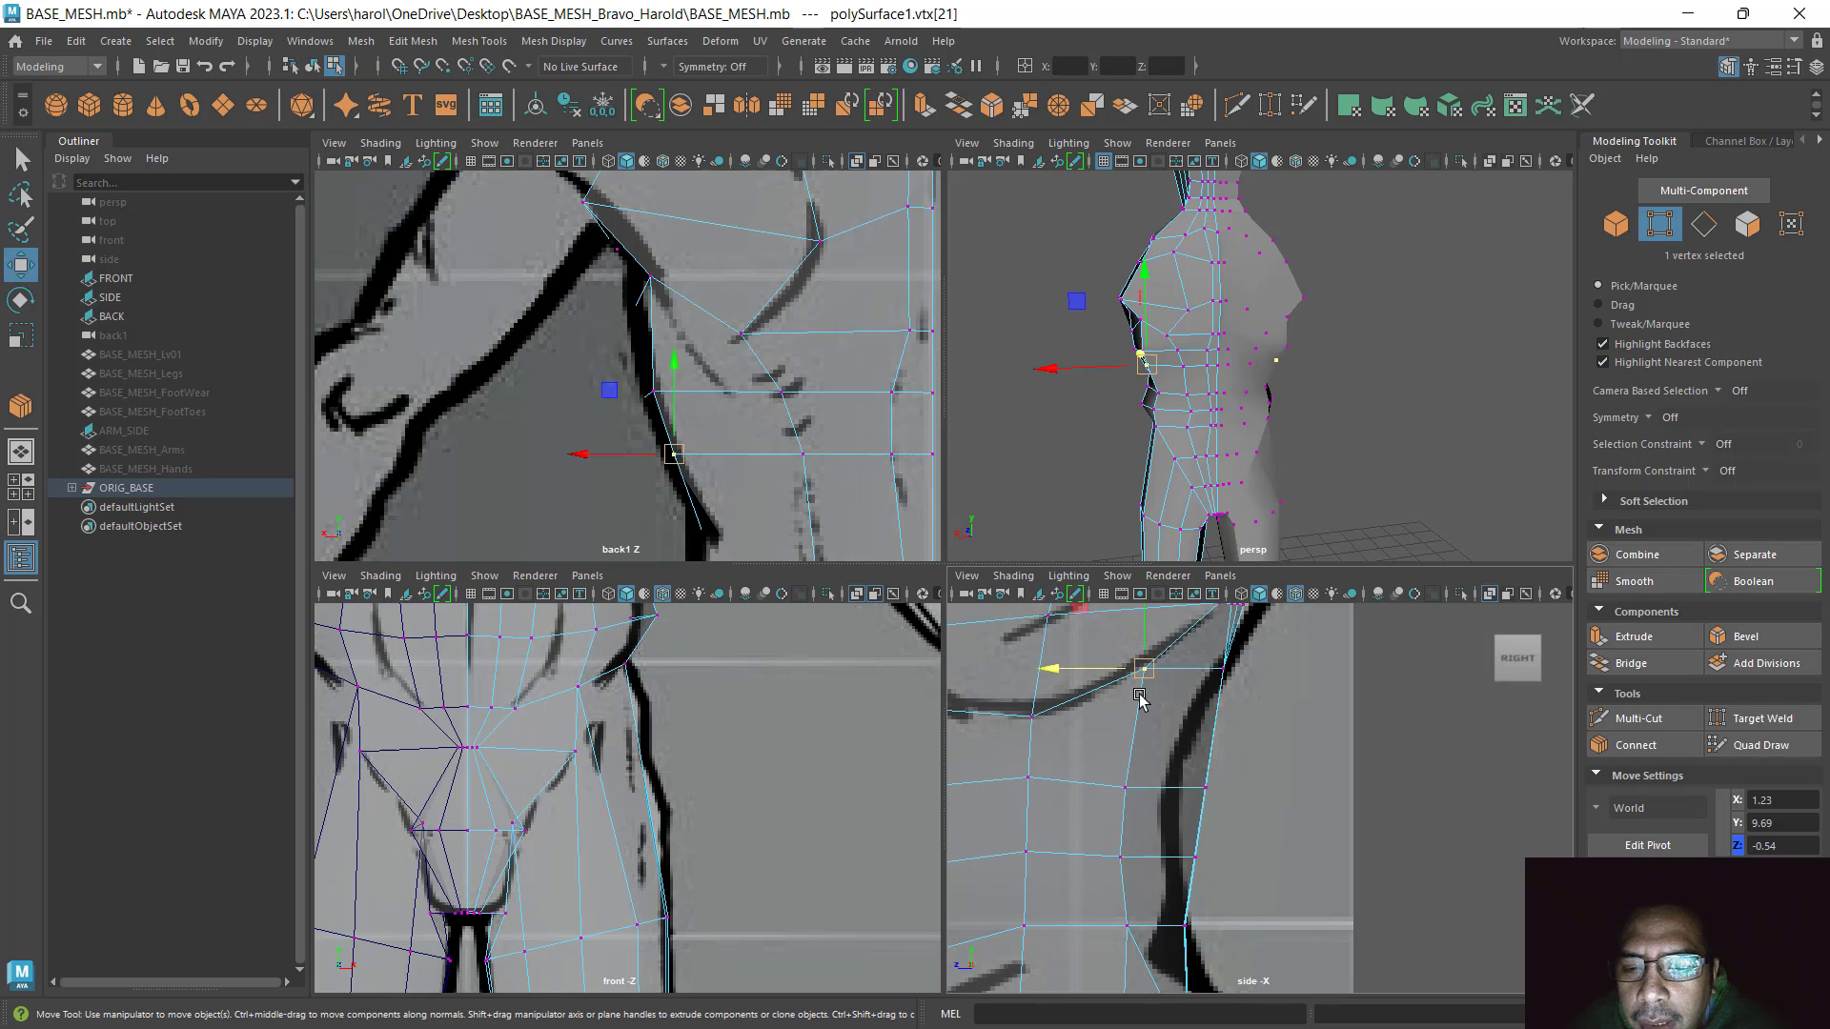
left_click(1127, 785, "shift")
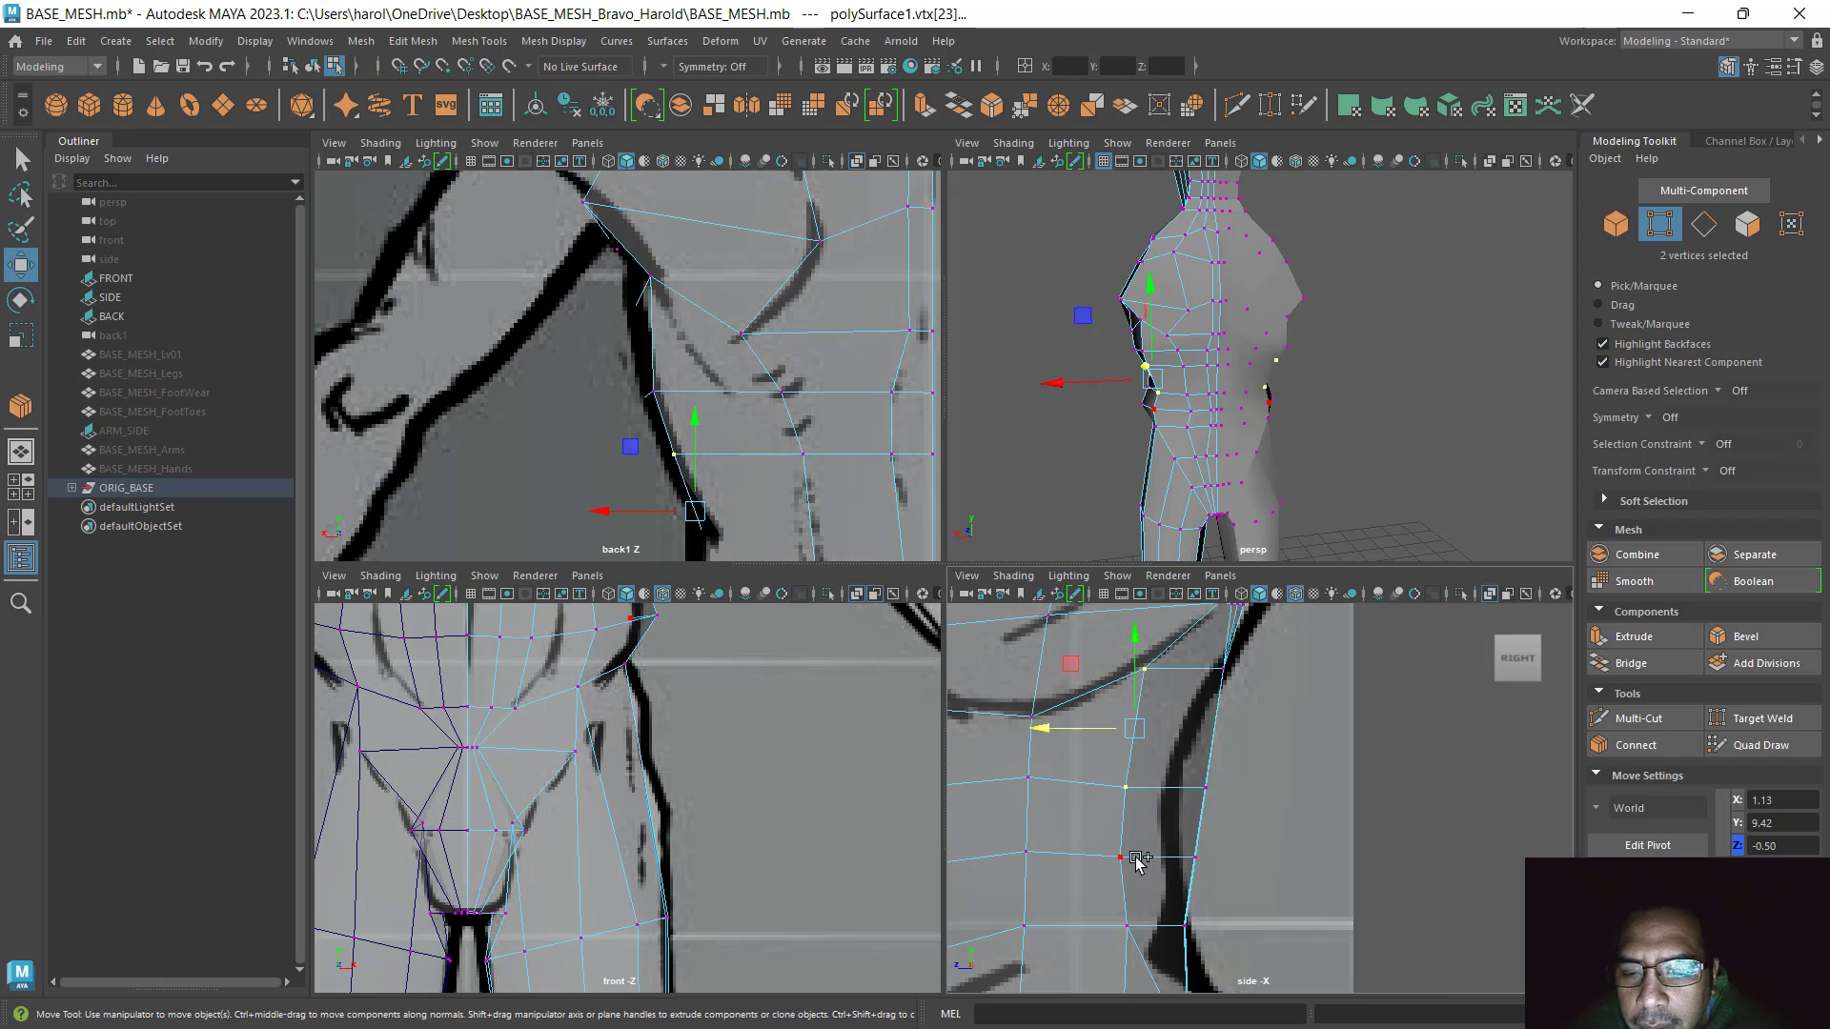
Select four waist vertices and slide them along X toward the back reference
left_click(1128, 860, "shift")
left_click(1125, 922, "shift")
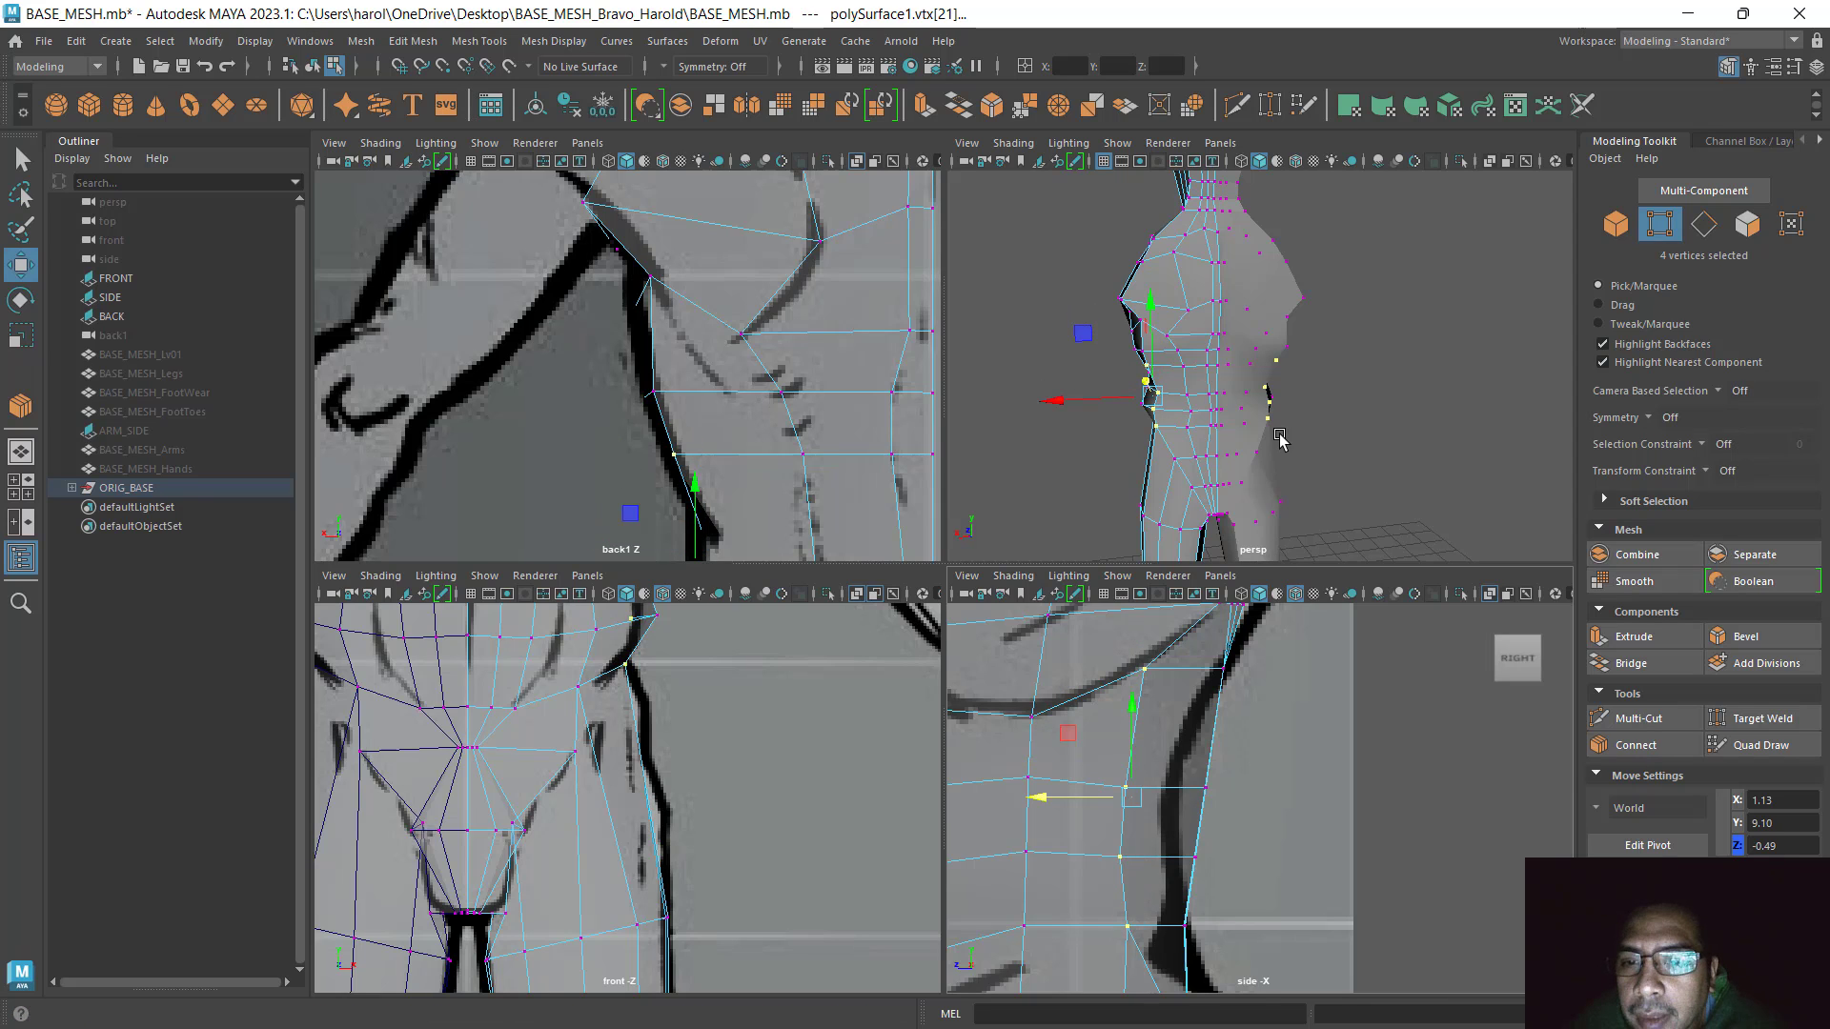
left_click_drag(1282, 438, 1185, 477, "alt")
middle_click_drag(1074, 471, 1163, 455, "alt")
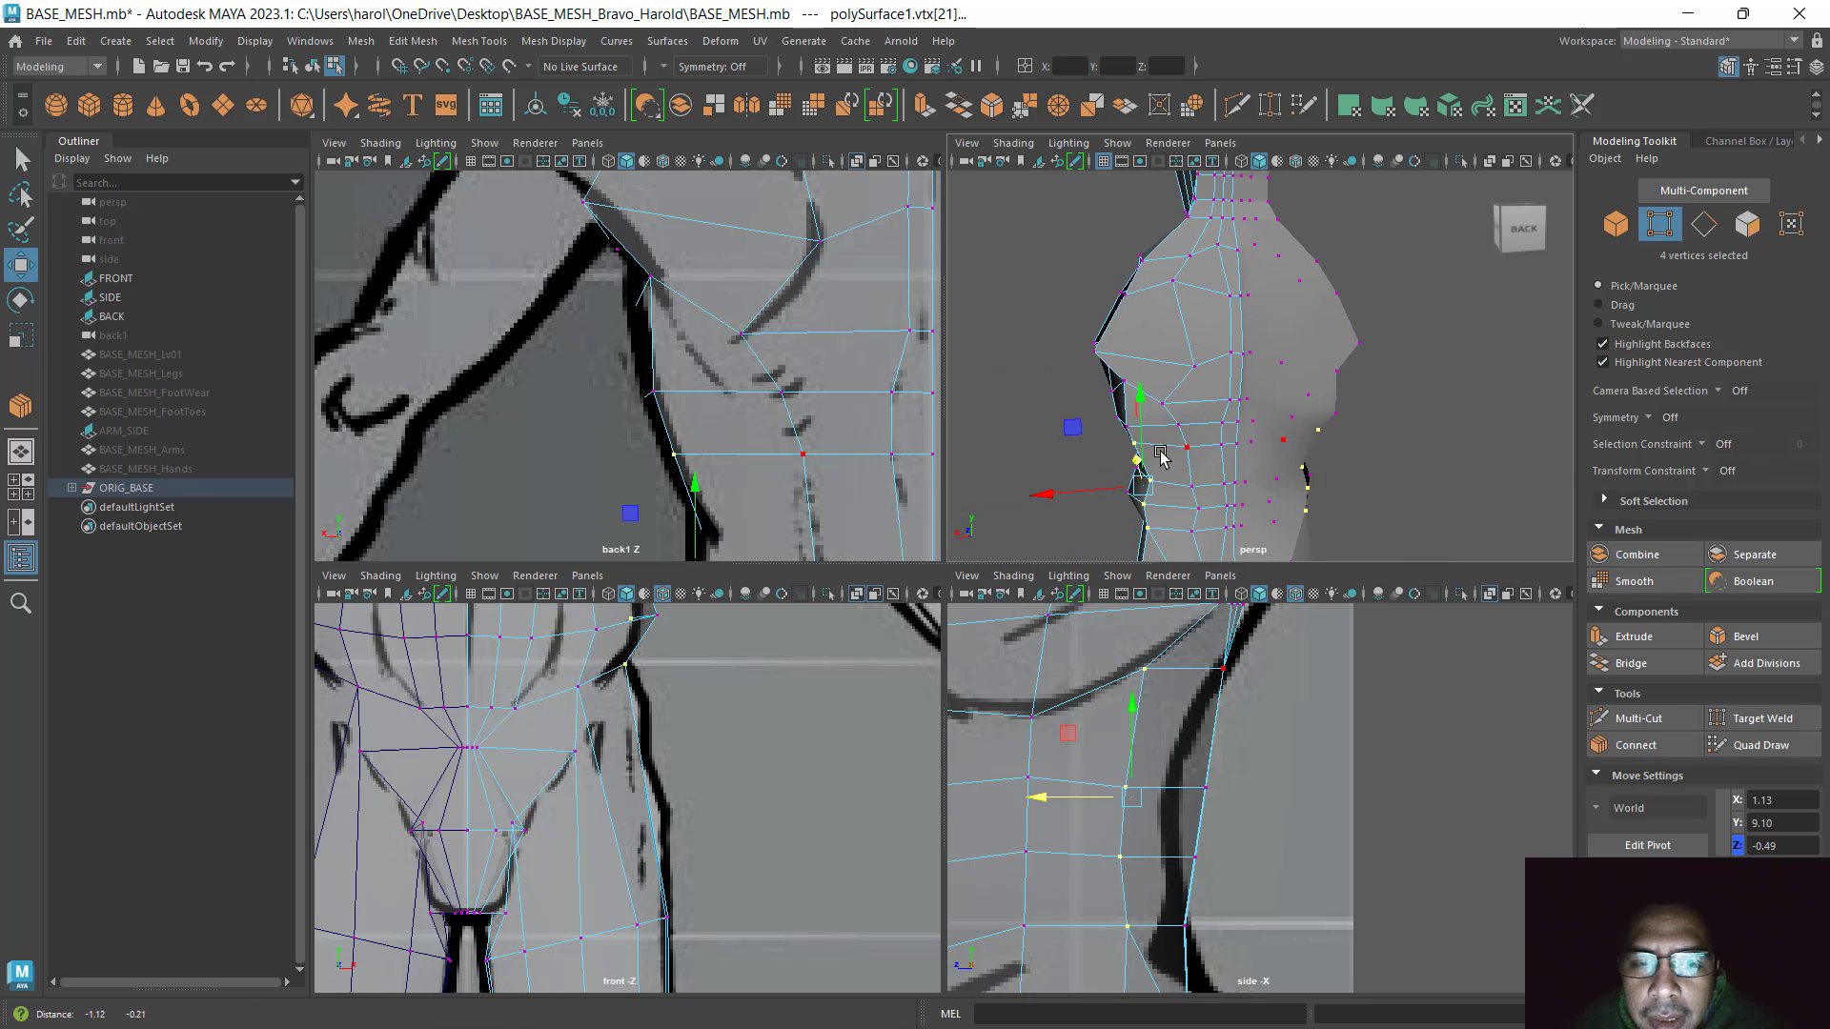
middle_click_drag(749, 486, 715, 372, "alt")
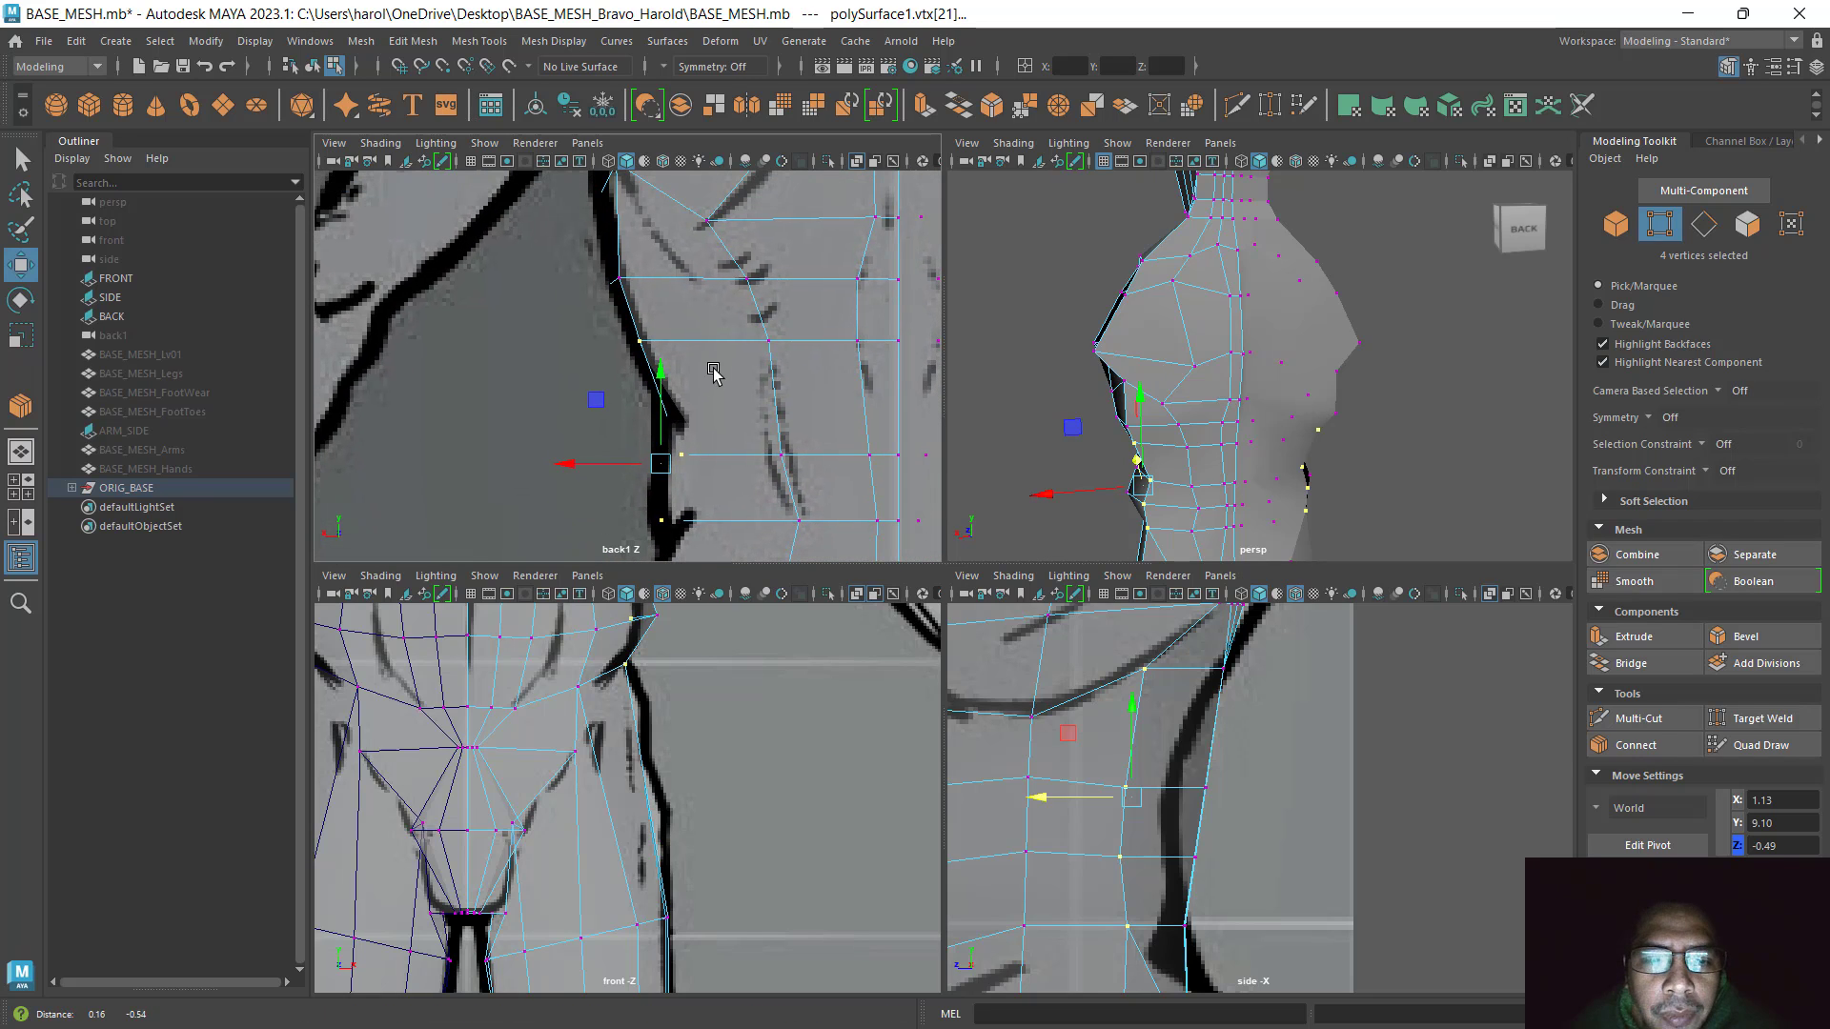
left_click_drag(573, 468, 581, 464)
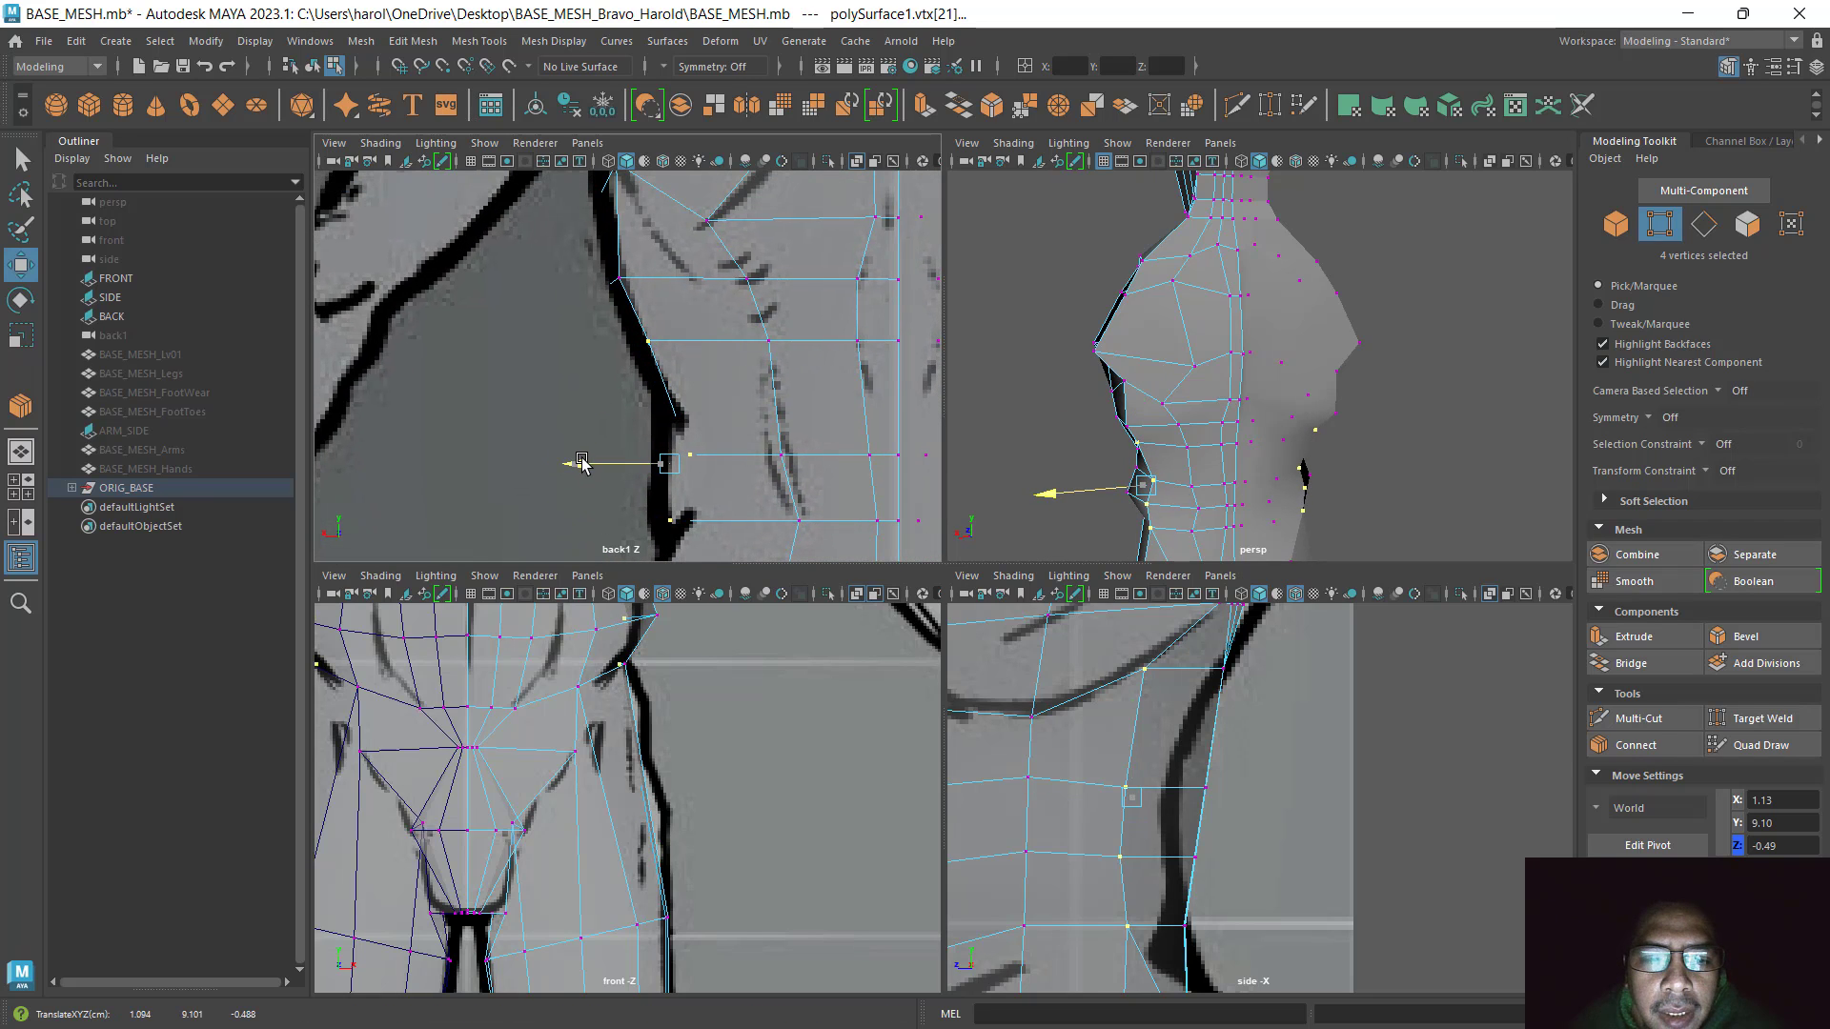
Restore the four-vertex selection and pull the flank further inward along X, to about 1.04
left_click(1124, 427)
left_click(1125, 427)
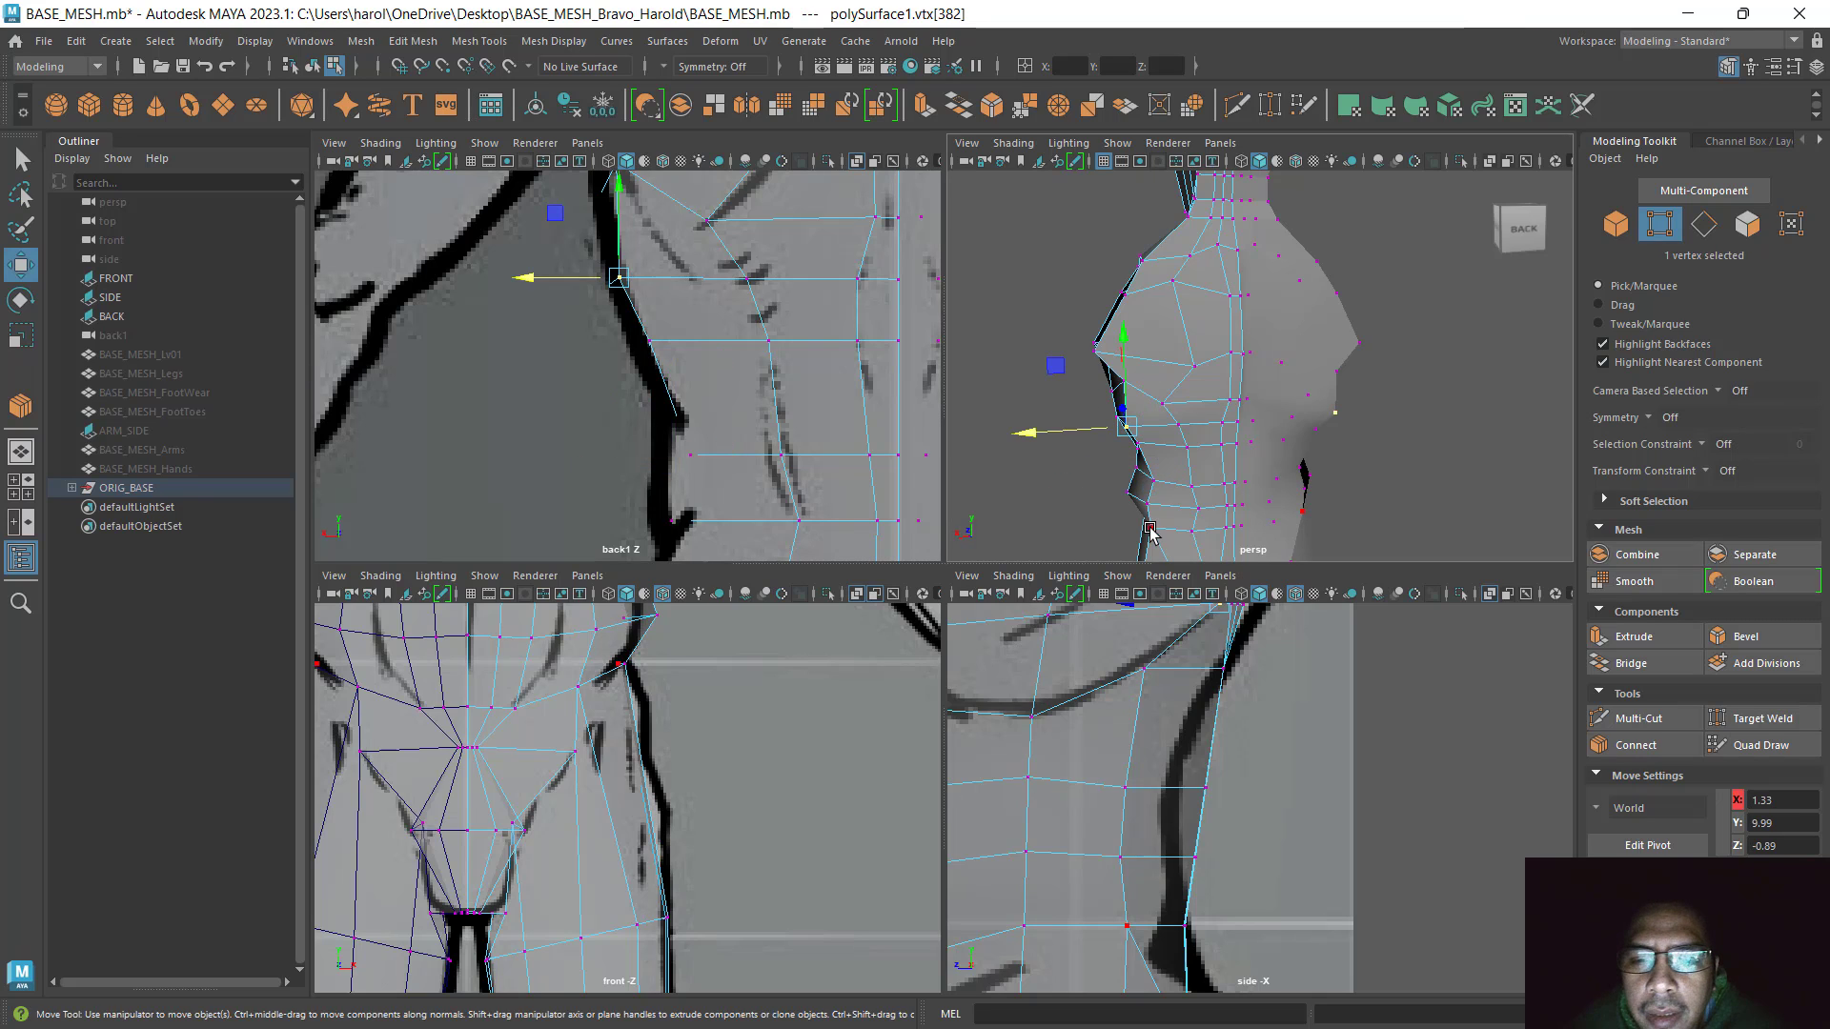
left_click(1158, 480)
middle_click_drag(1200, 515, 1176, 397, "alt")
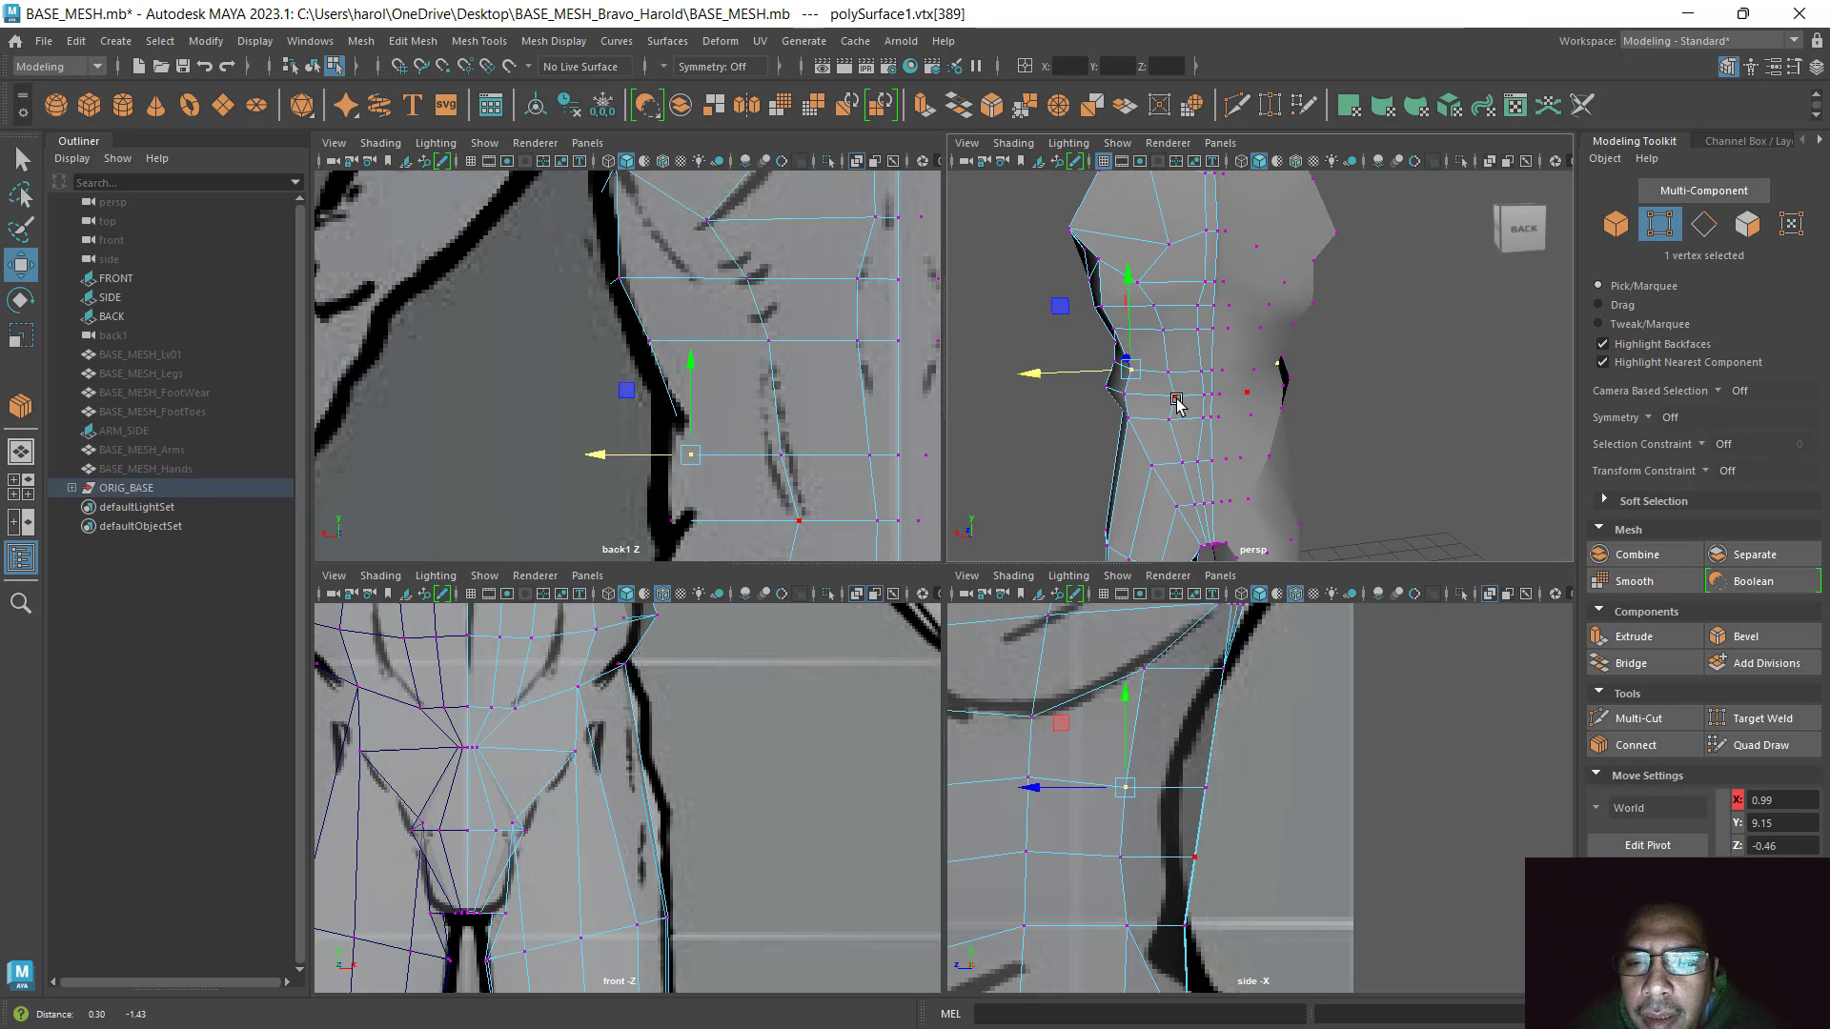
key("ctrl+z")
key("ctrl+z")
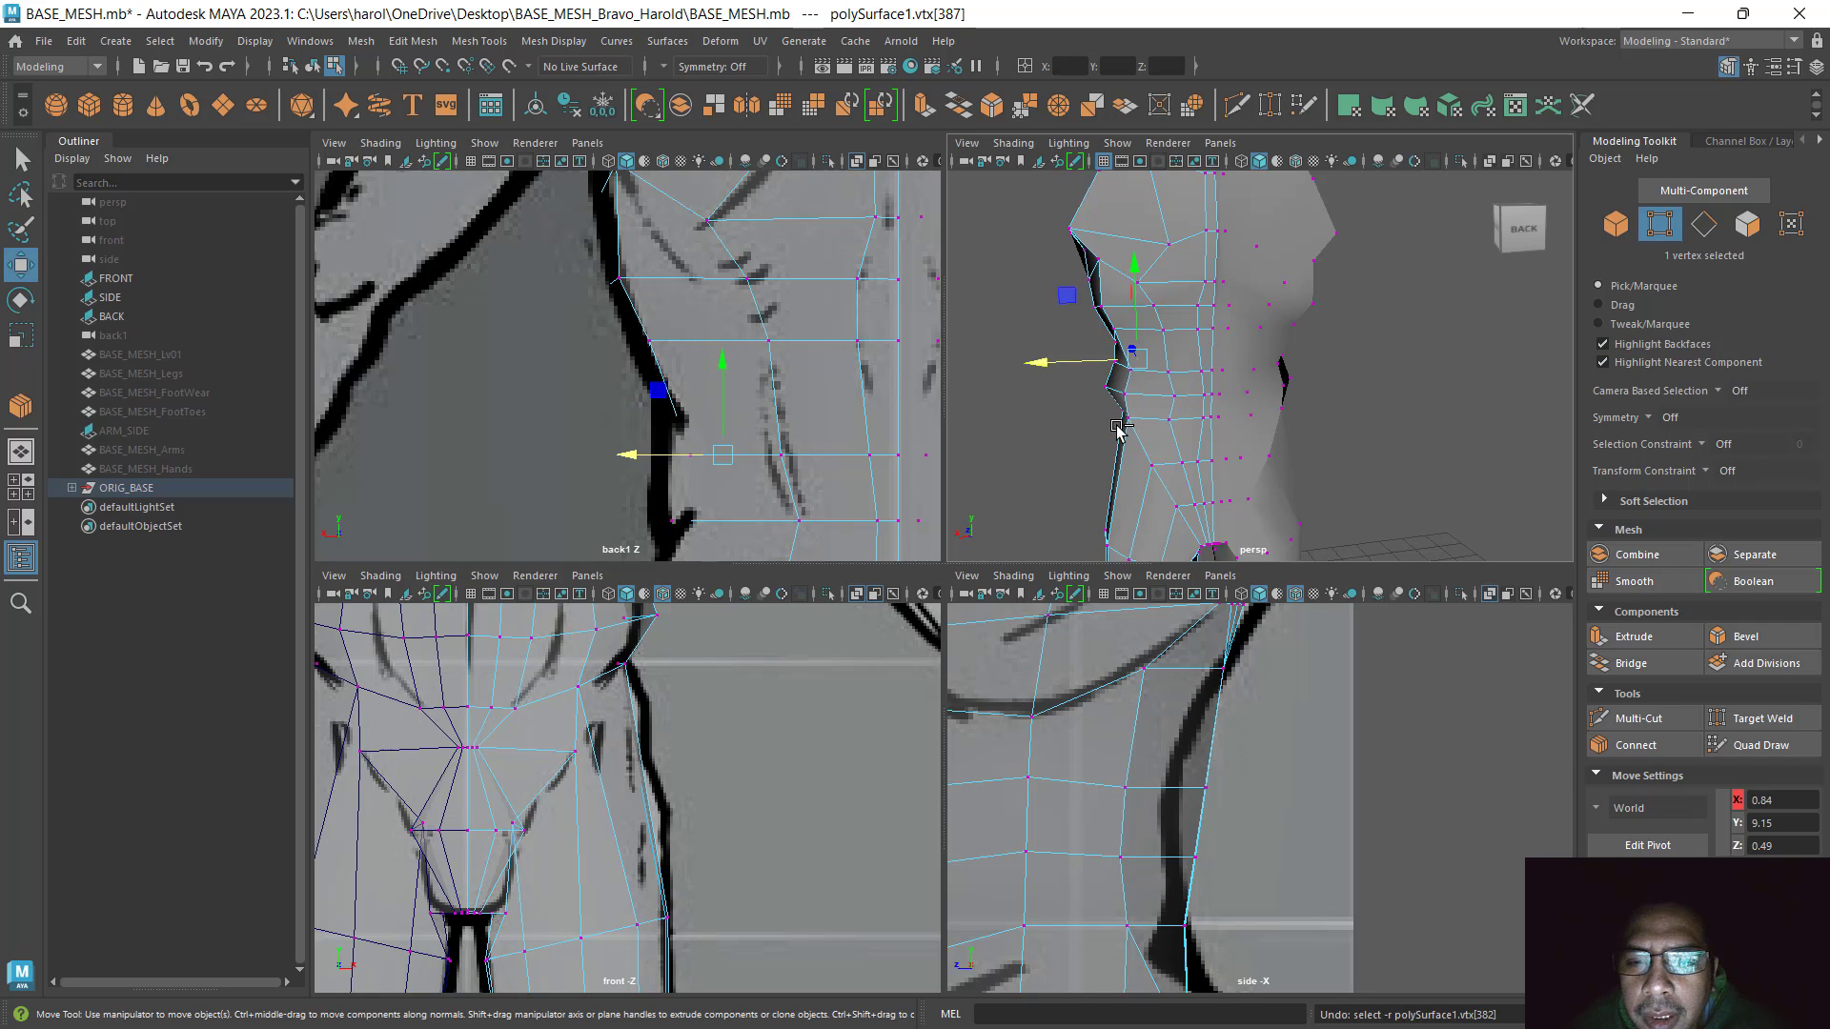
key("ctrl+z")
left_click_drag(1128, 431, 1250, 534, "alt")
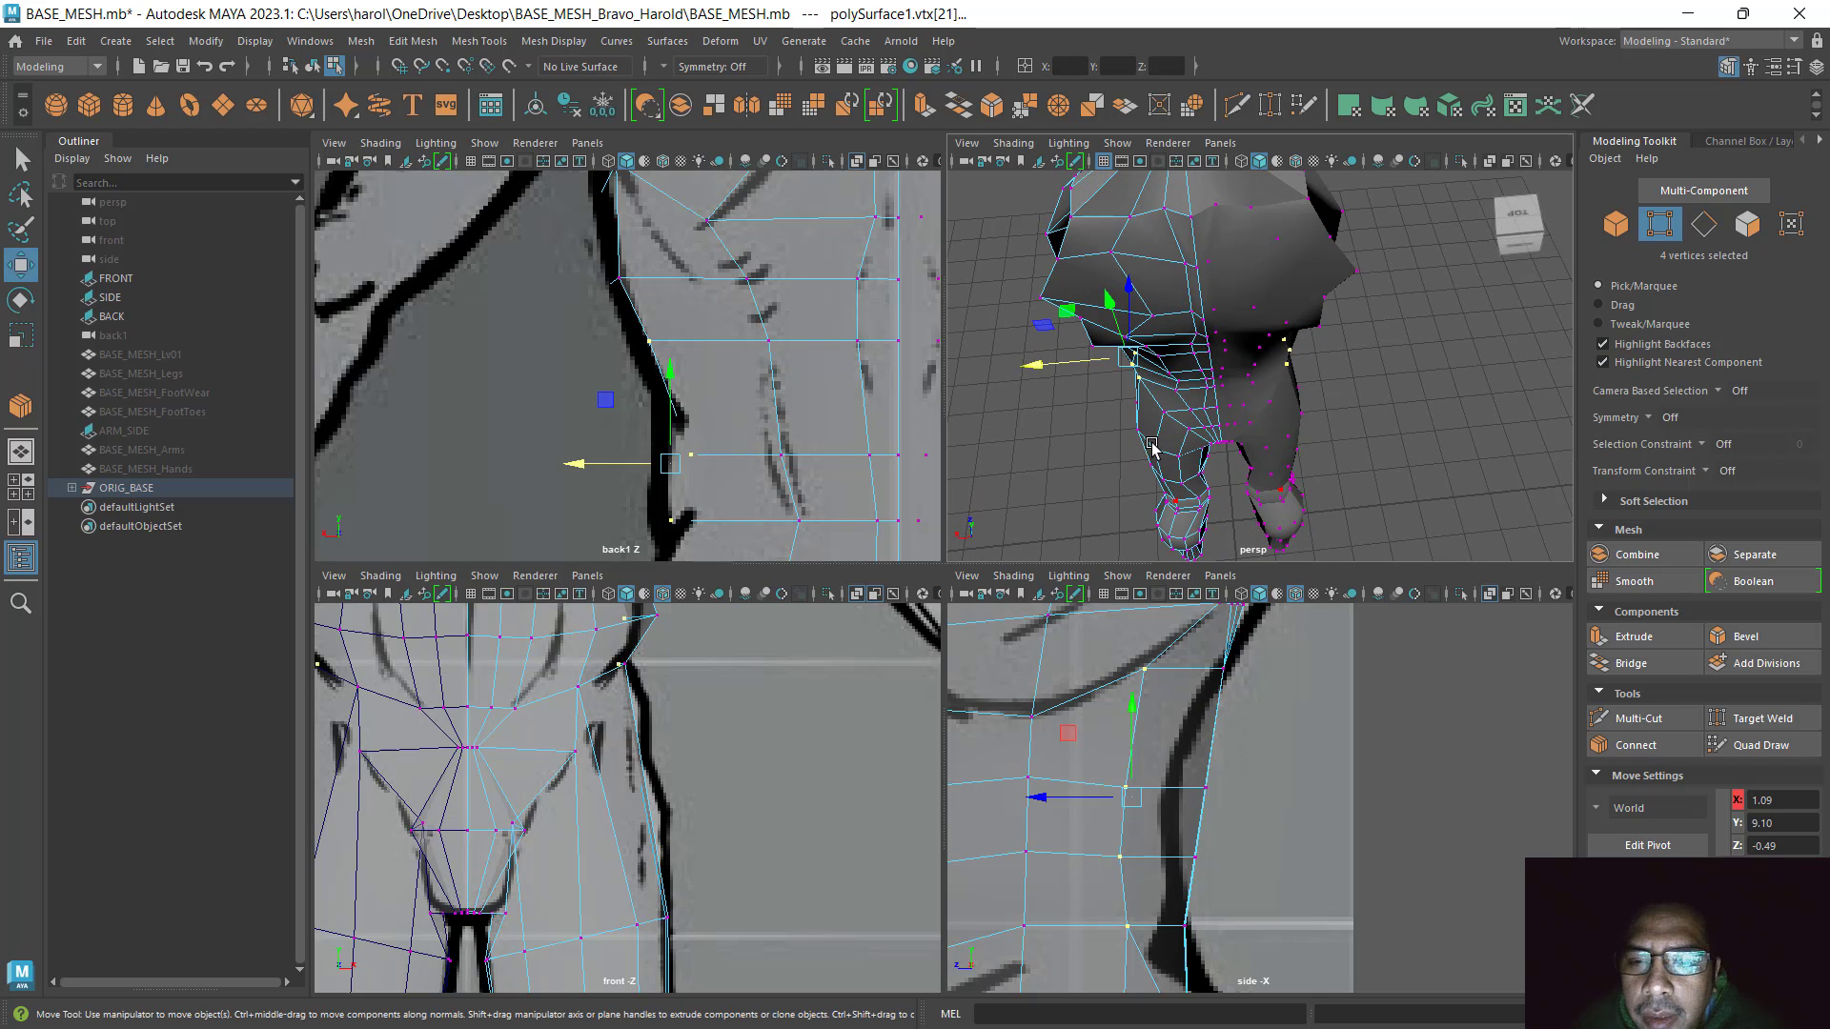
left_click_drag(1045, 368, 1374, 437)
In a maximized smooth-preview perspective view, nudge the flank vertices to about X 1.06
key("space")
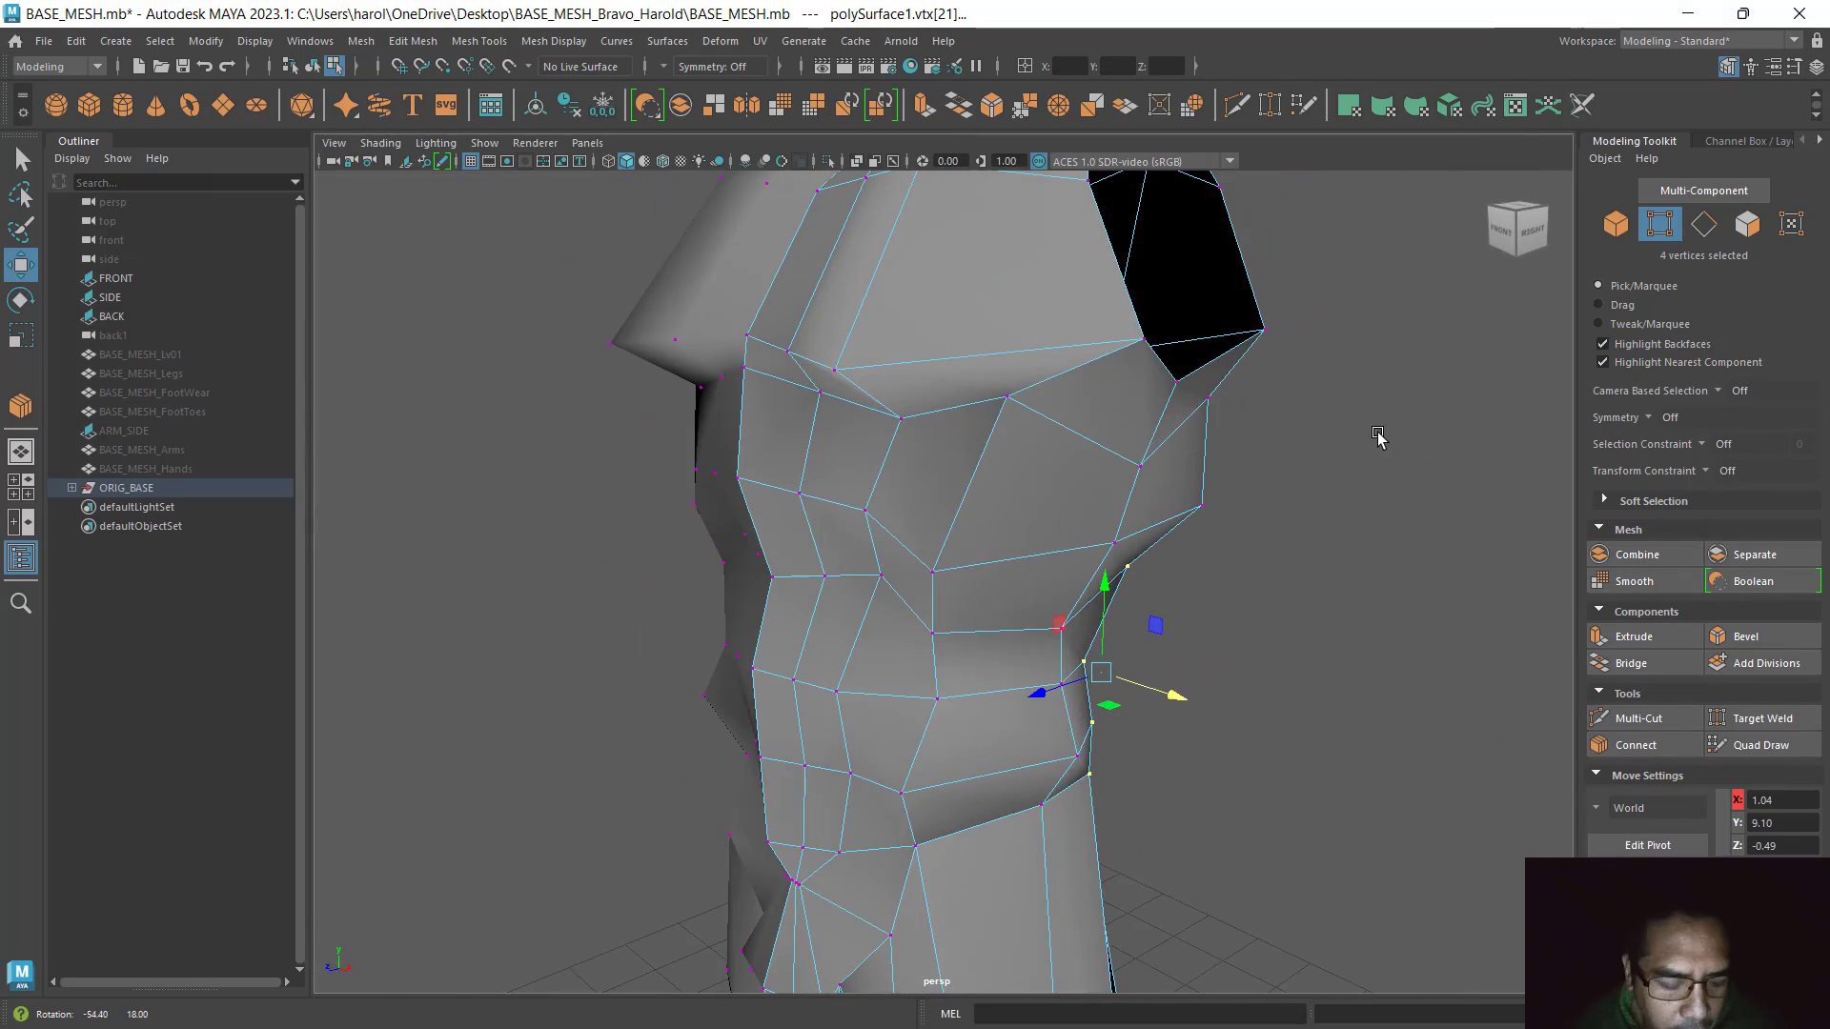
key("3")
left_click_drag(1296, 648, 1140, 662, "alt")
left_click_drag(782, 768, 641, 816, "alt")
left_click(734, 783)
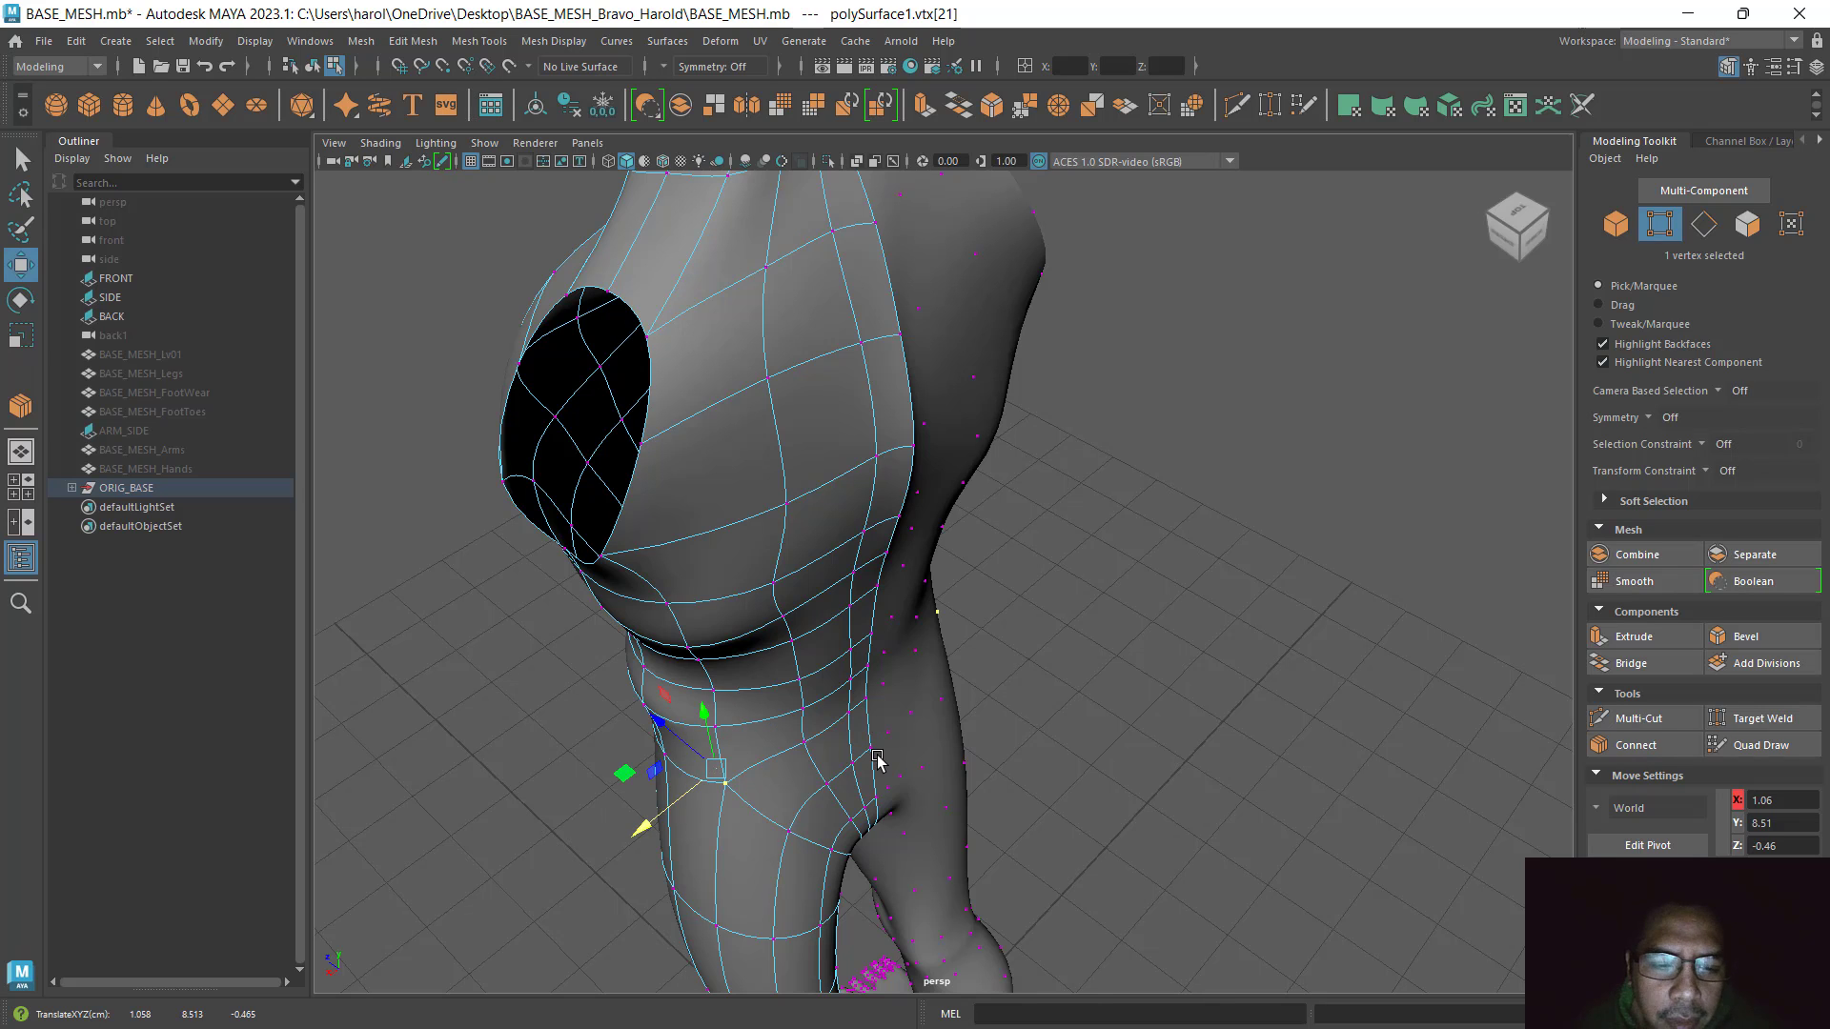
Return to faceted display, save the base mesh file, and restore the four-view layout
key("1")
key("ctrl+s")
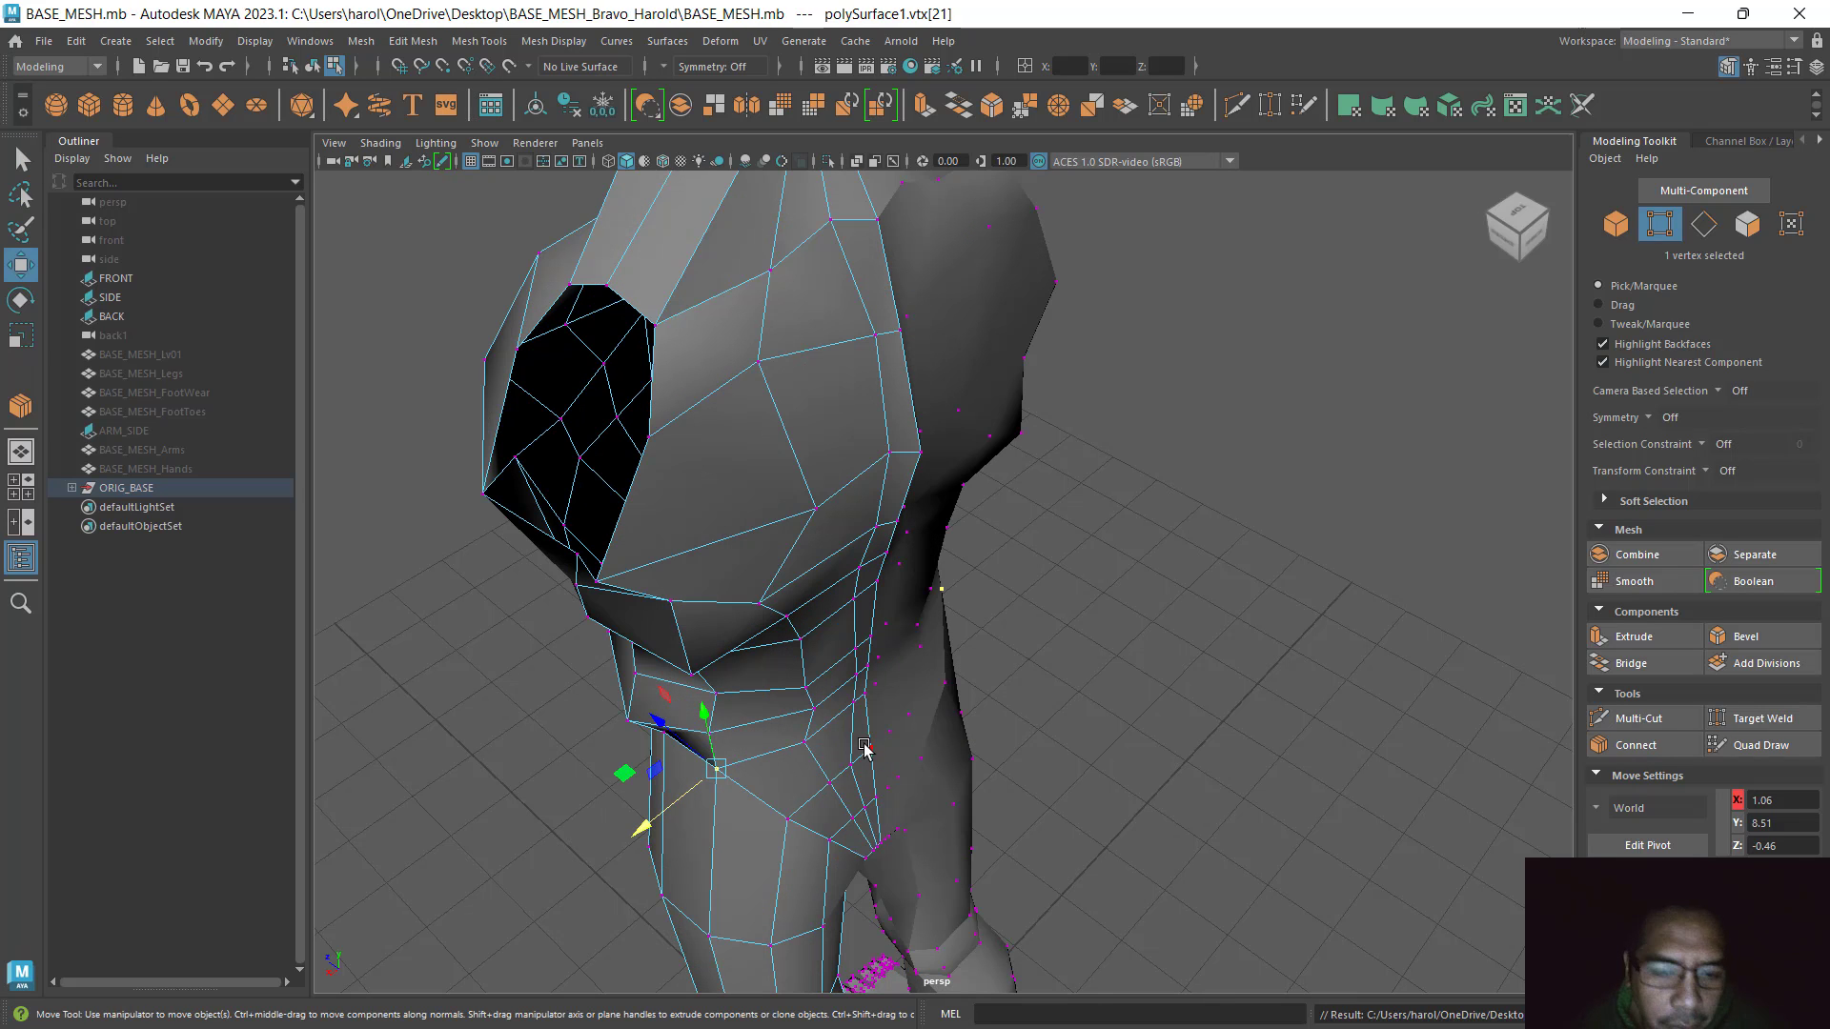
key("space")
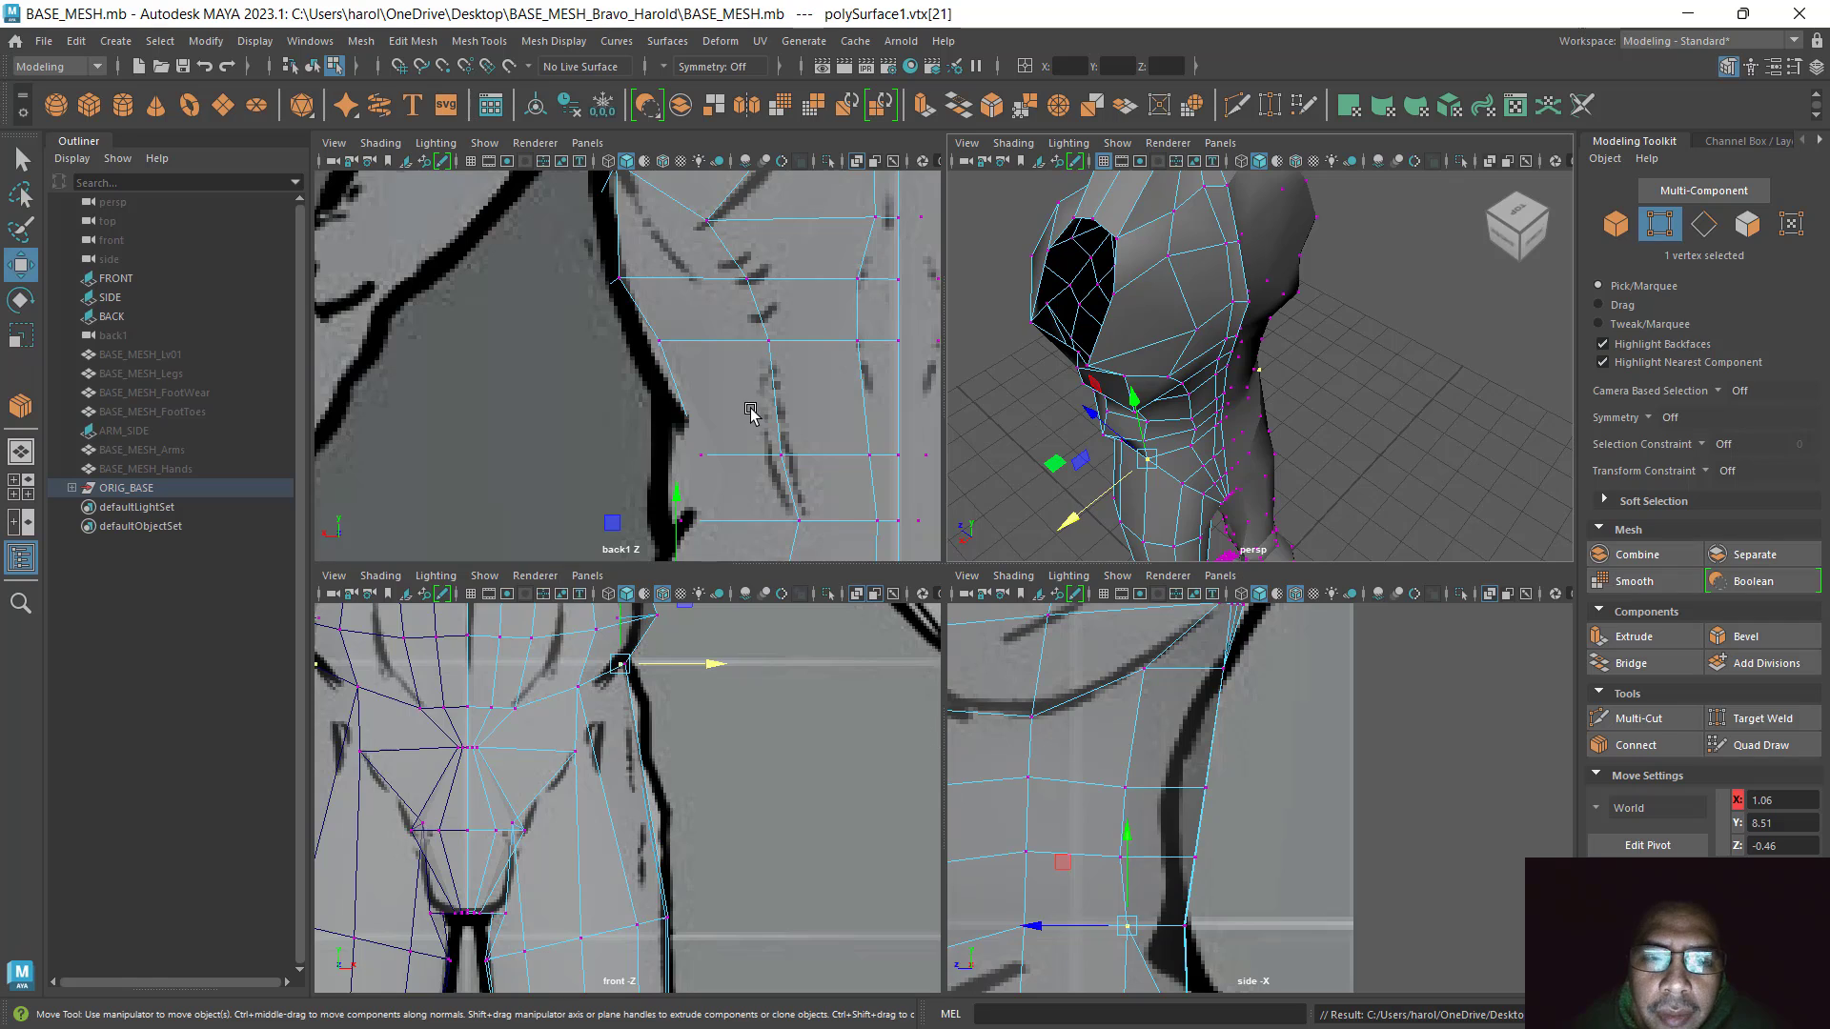
key("space")
scroll(855, 606, "down", 5)
scroll(855, 605, "up", 1)
key("space")
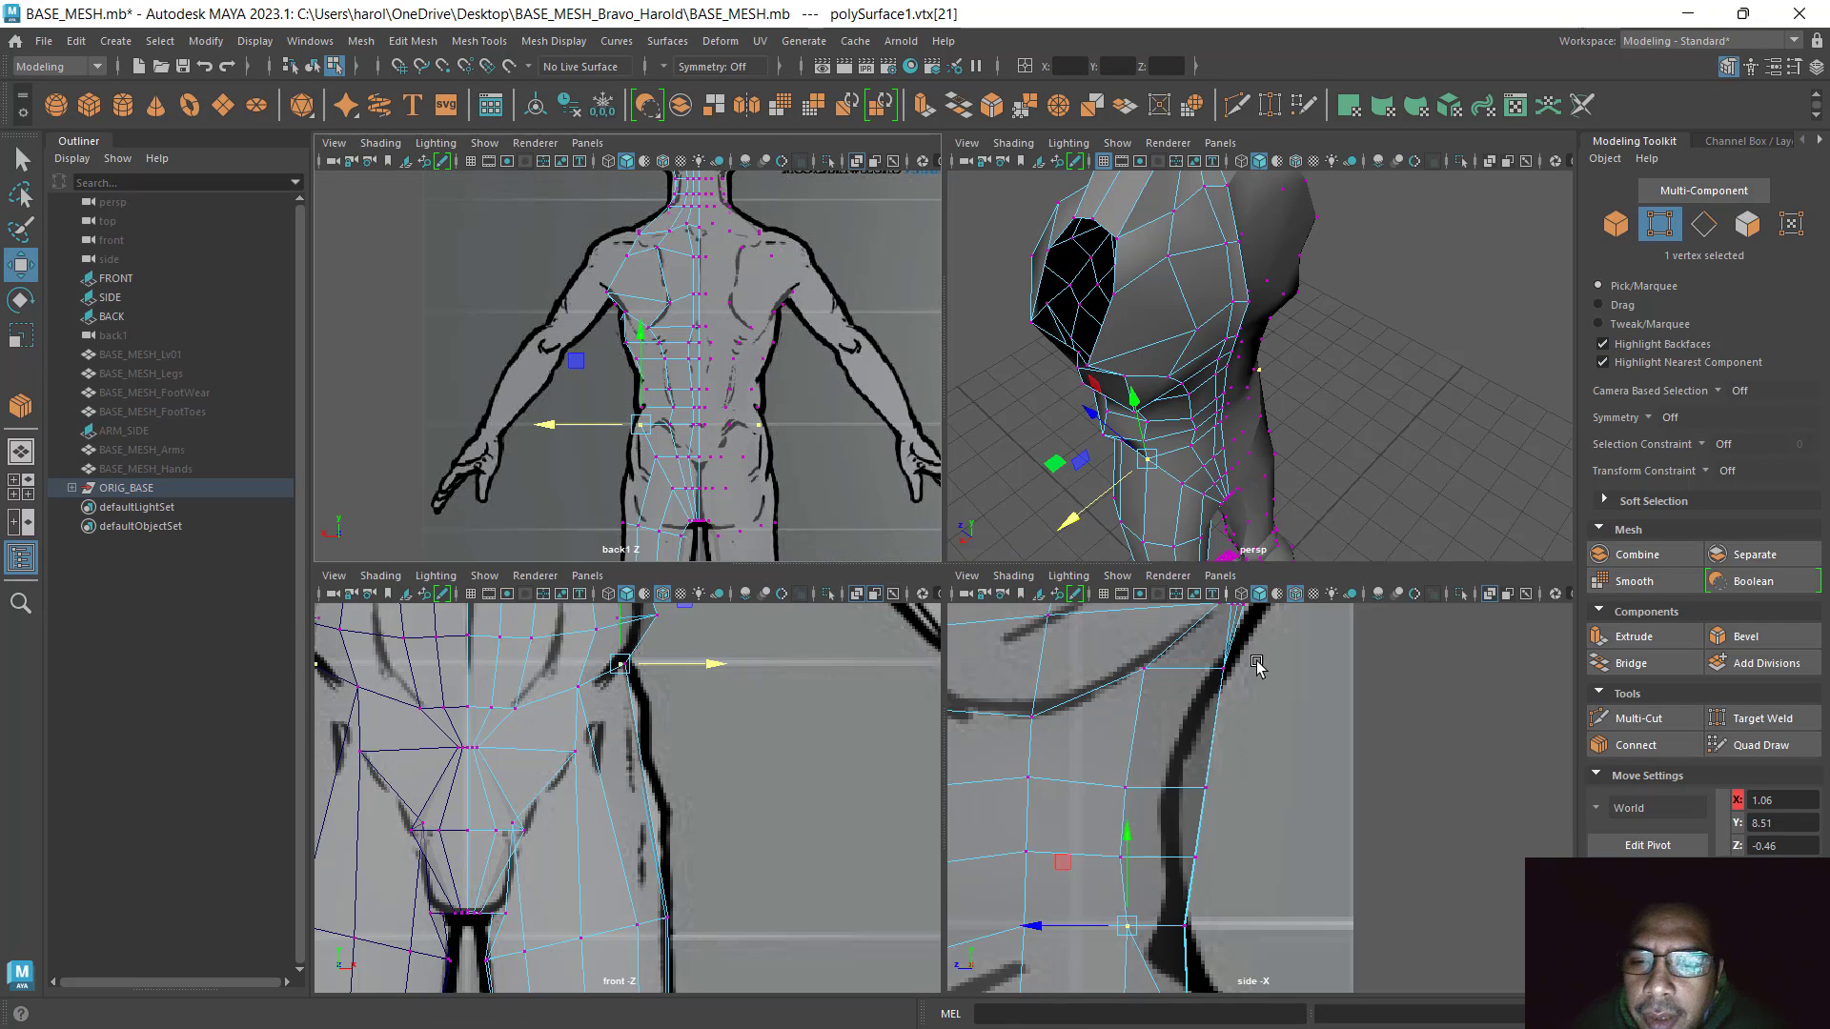
Frame the torso in the side view and select three side-profile vertices
scroll(1203, 760, "down", 5)
scroll(1215, 777, "up", 4)
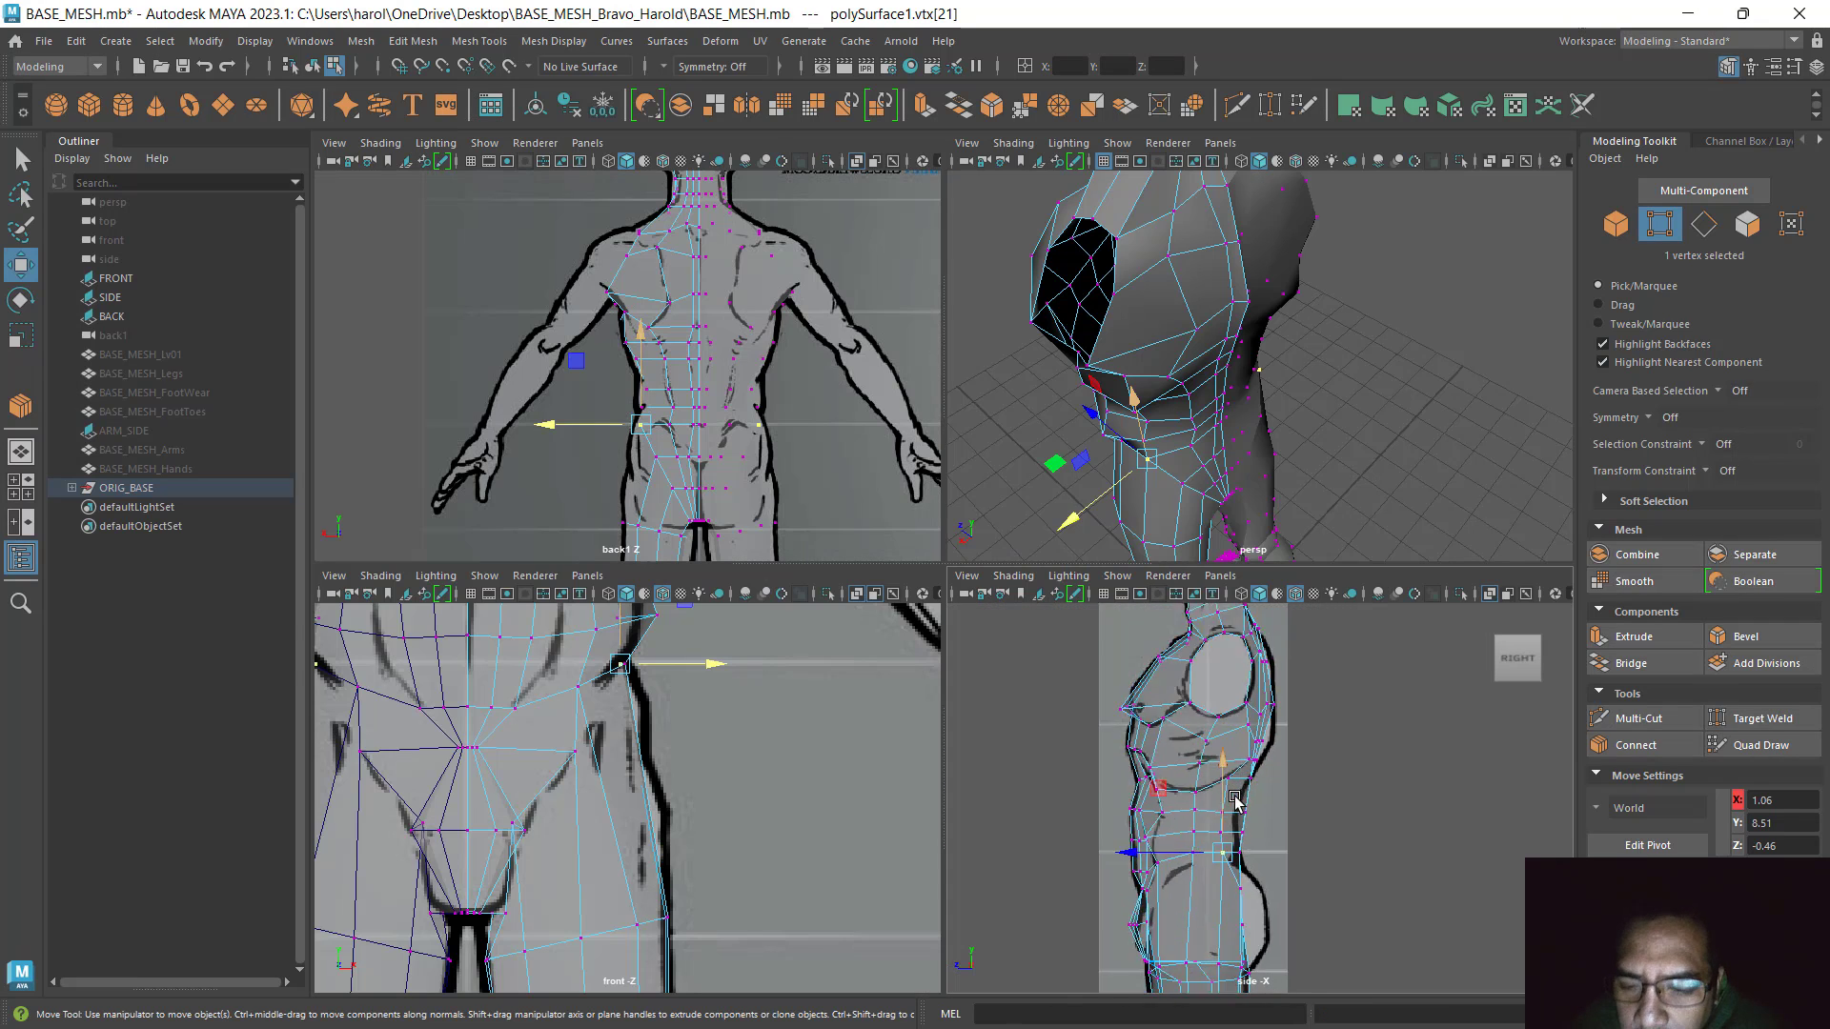
scroll(1237, 835, "up", 2)
middle_click_drag(1237, 835, 1311, 720, "alt")
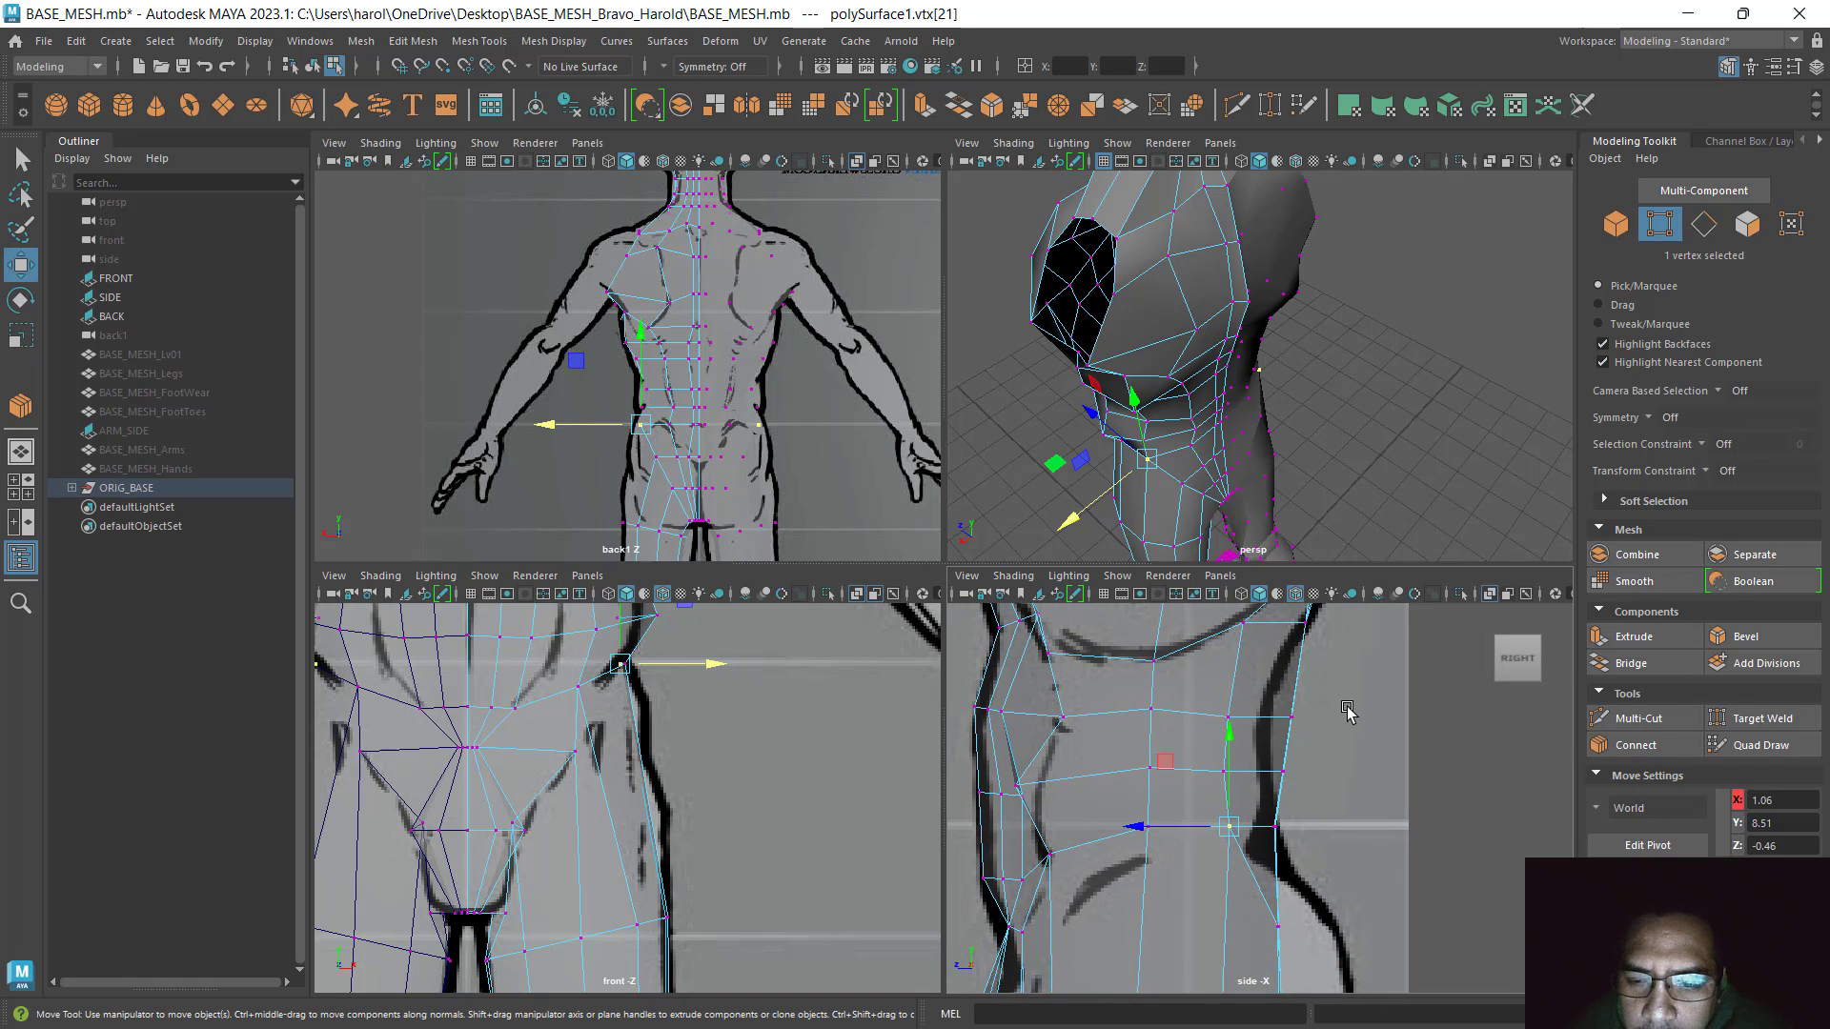
left_click_drag(1278, 758, 1276, 759)
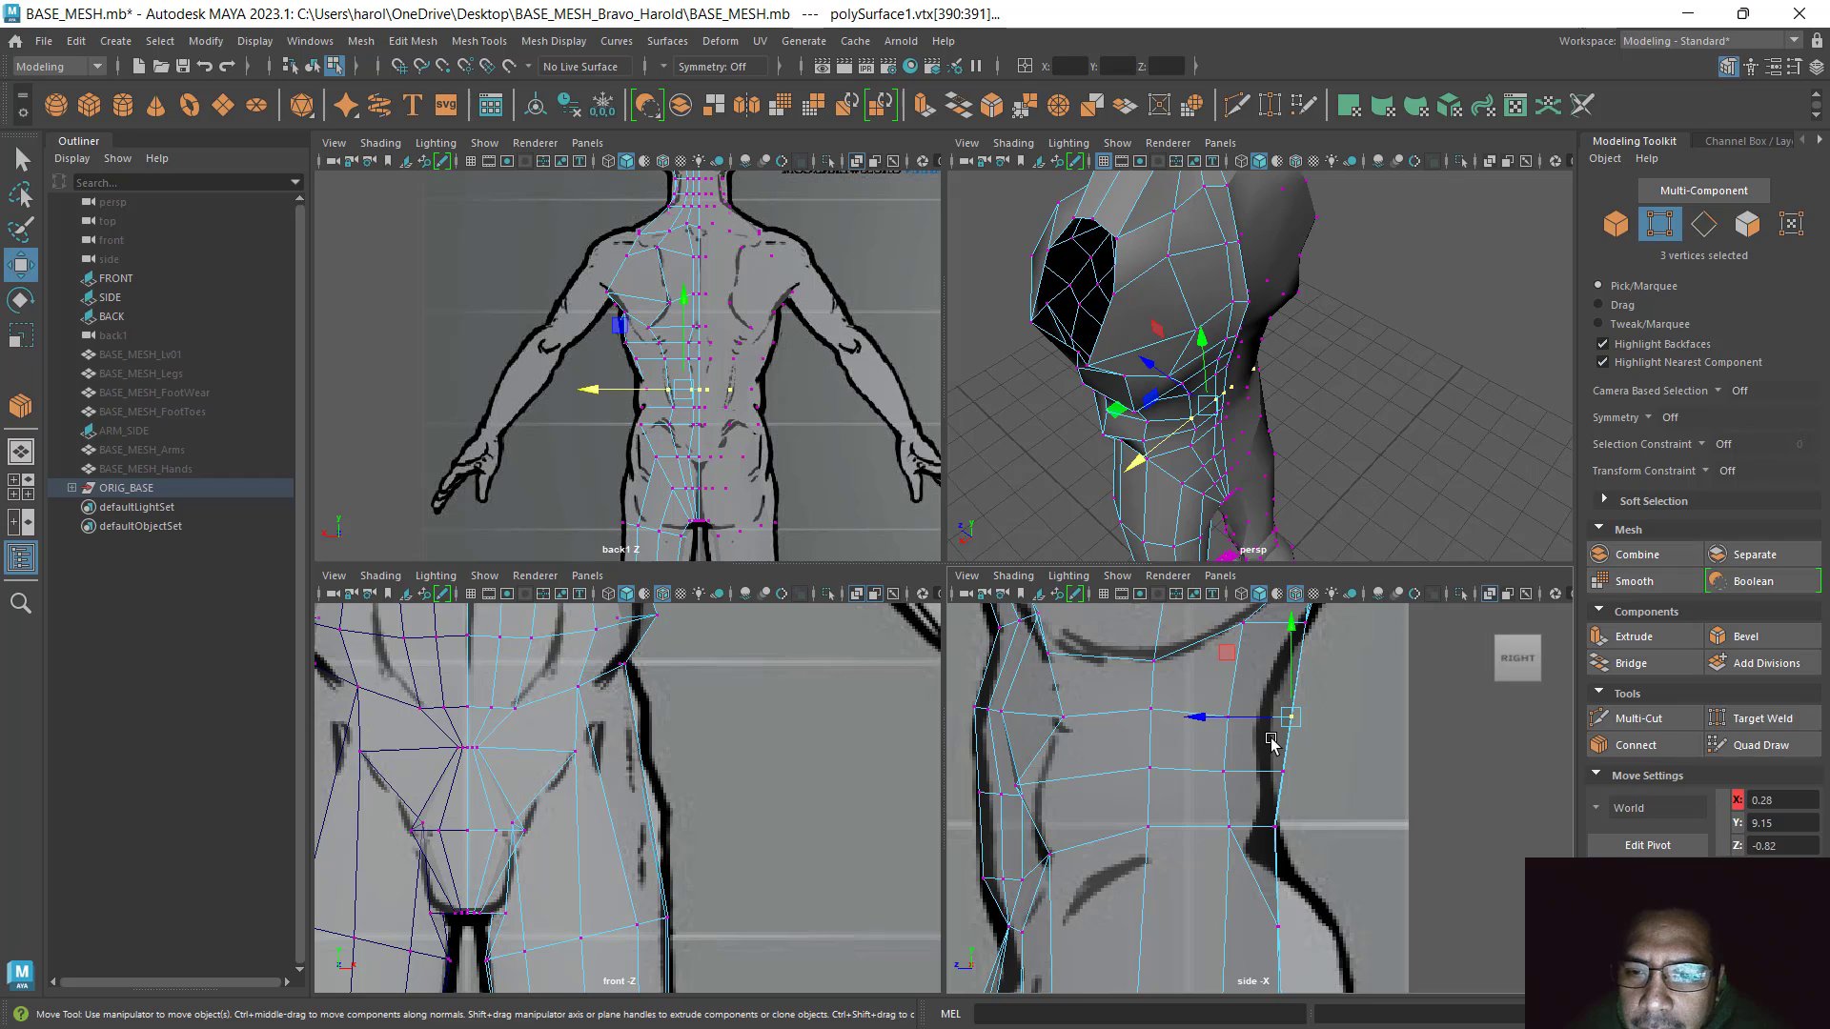
Move three torso vertices onto the side reference and select the next vertex rows
left_click_drag(1230, 722, 1203, 727)
left_click_drag(1268, 796, 1182, 779)
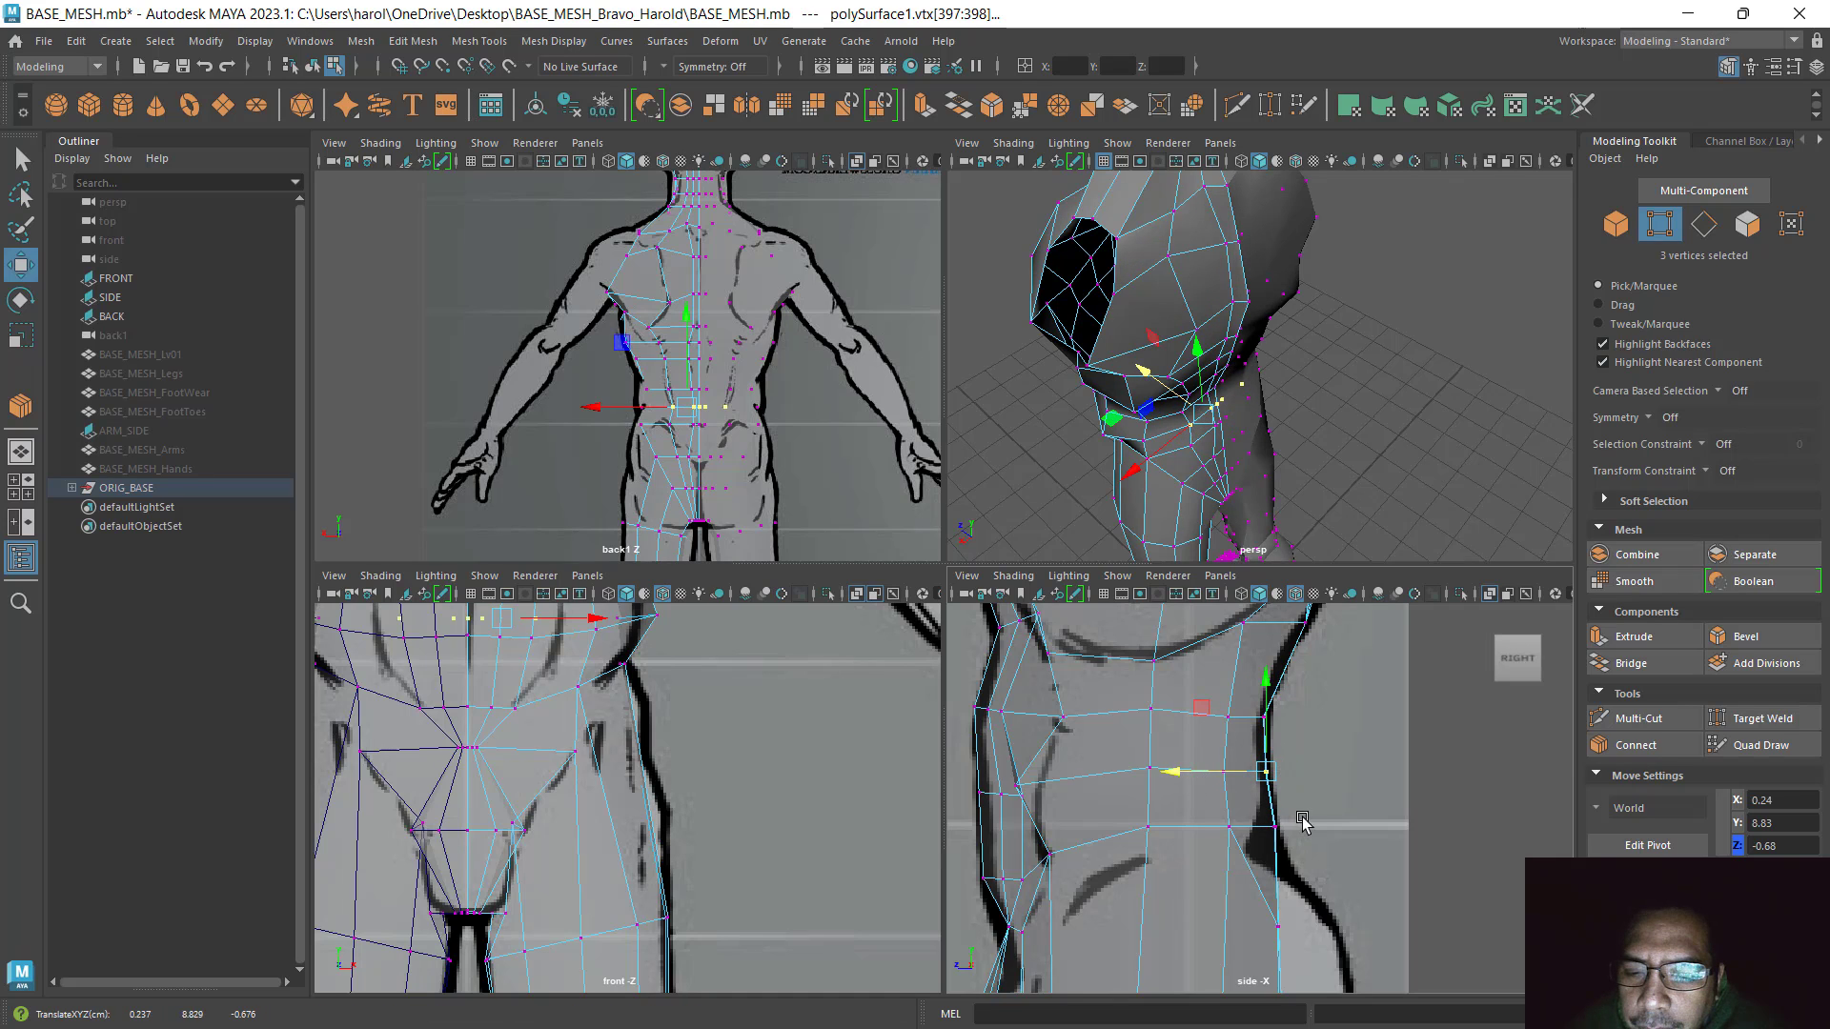
left_click_drag(1307, 867, 1269, 826)
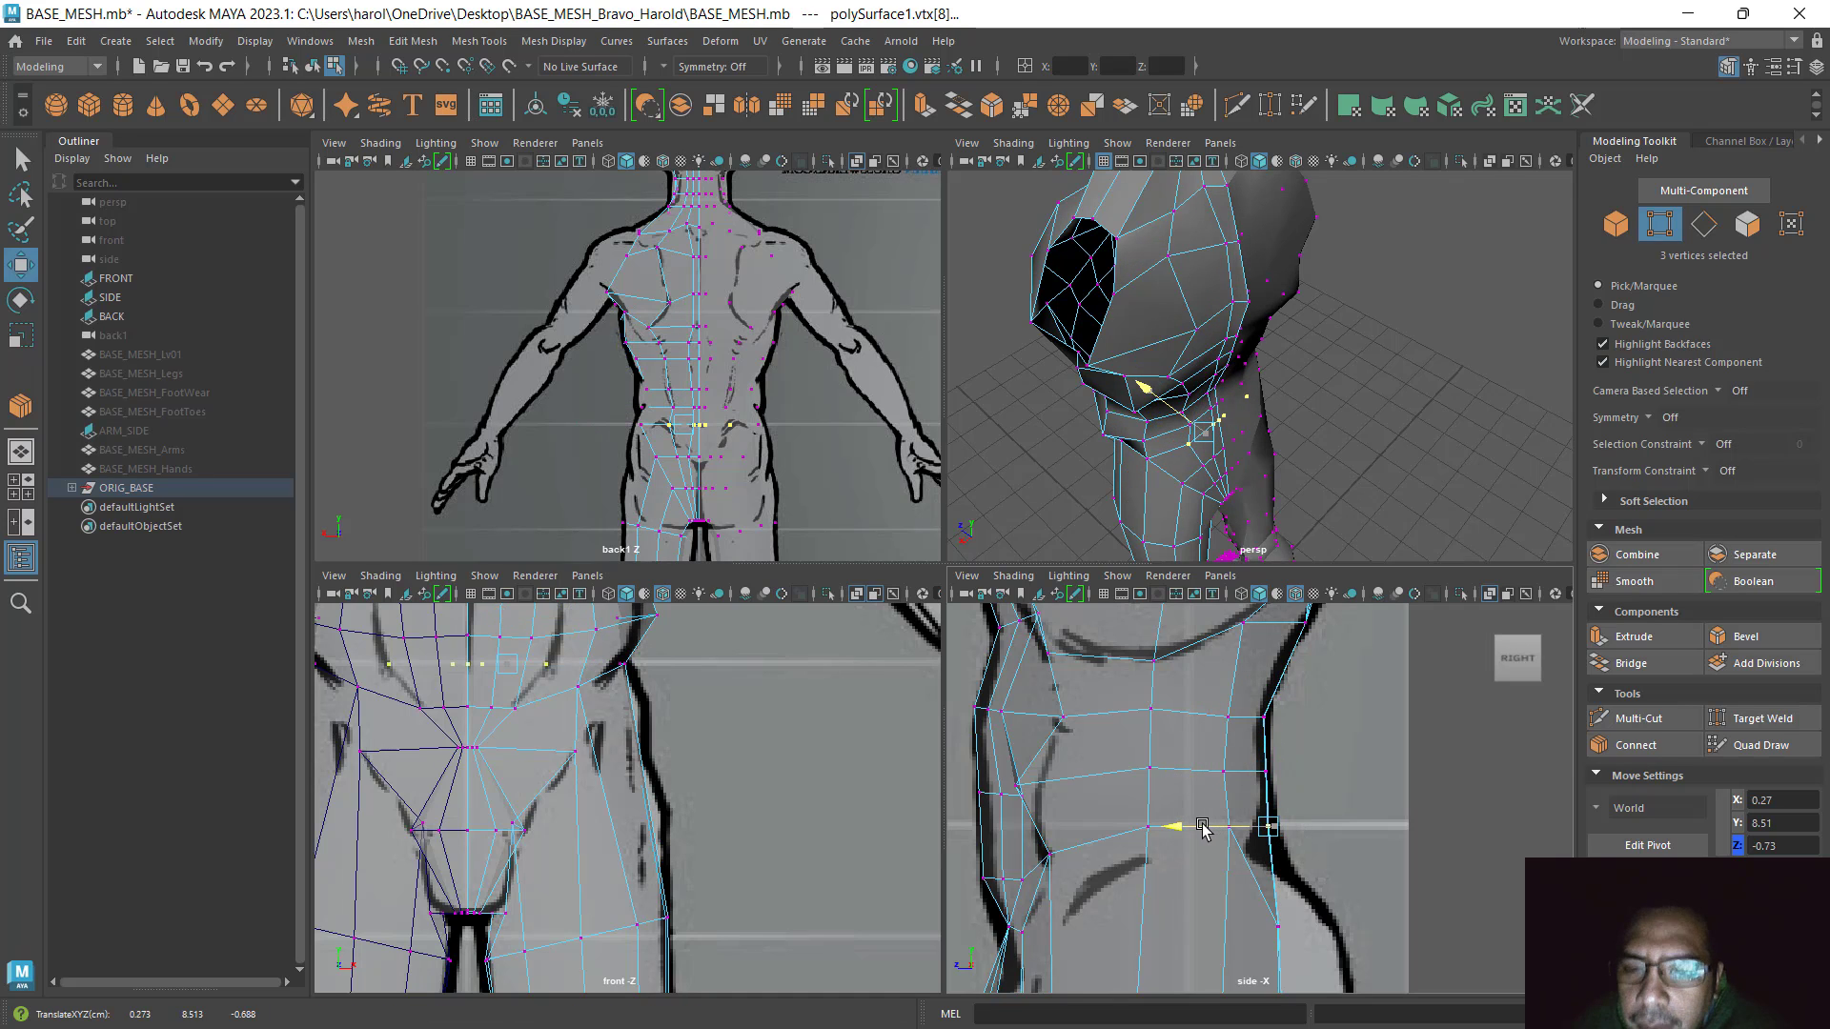
scroll(676, 317, "up", 5)
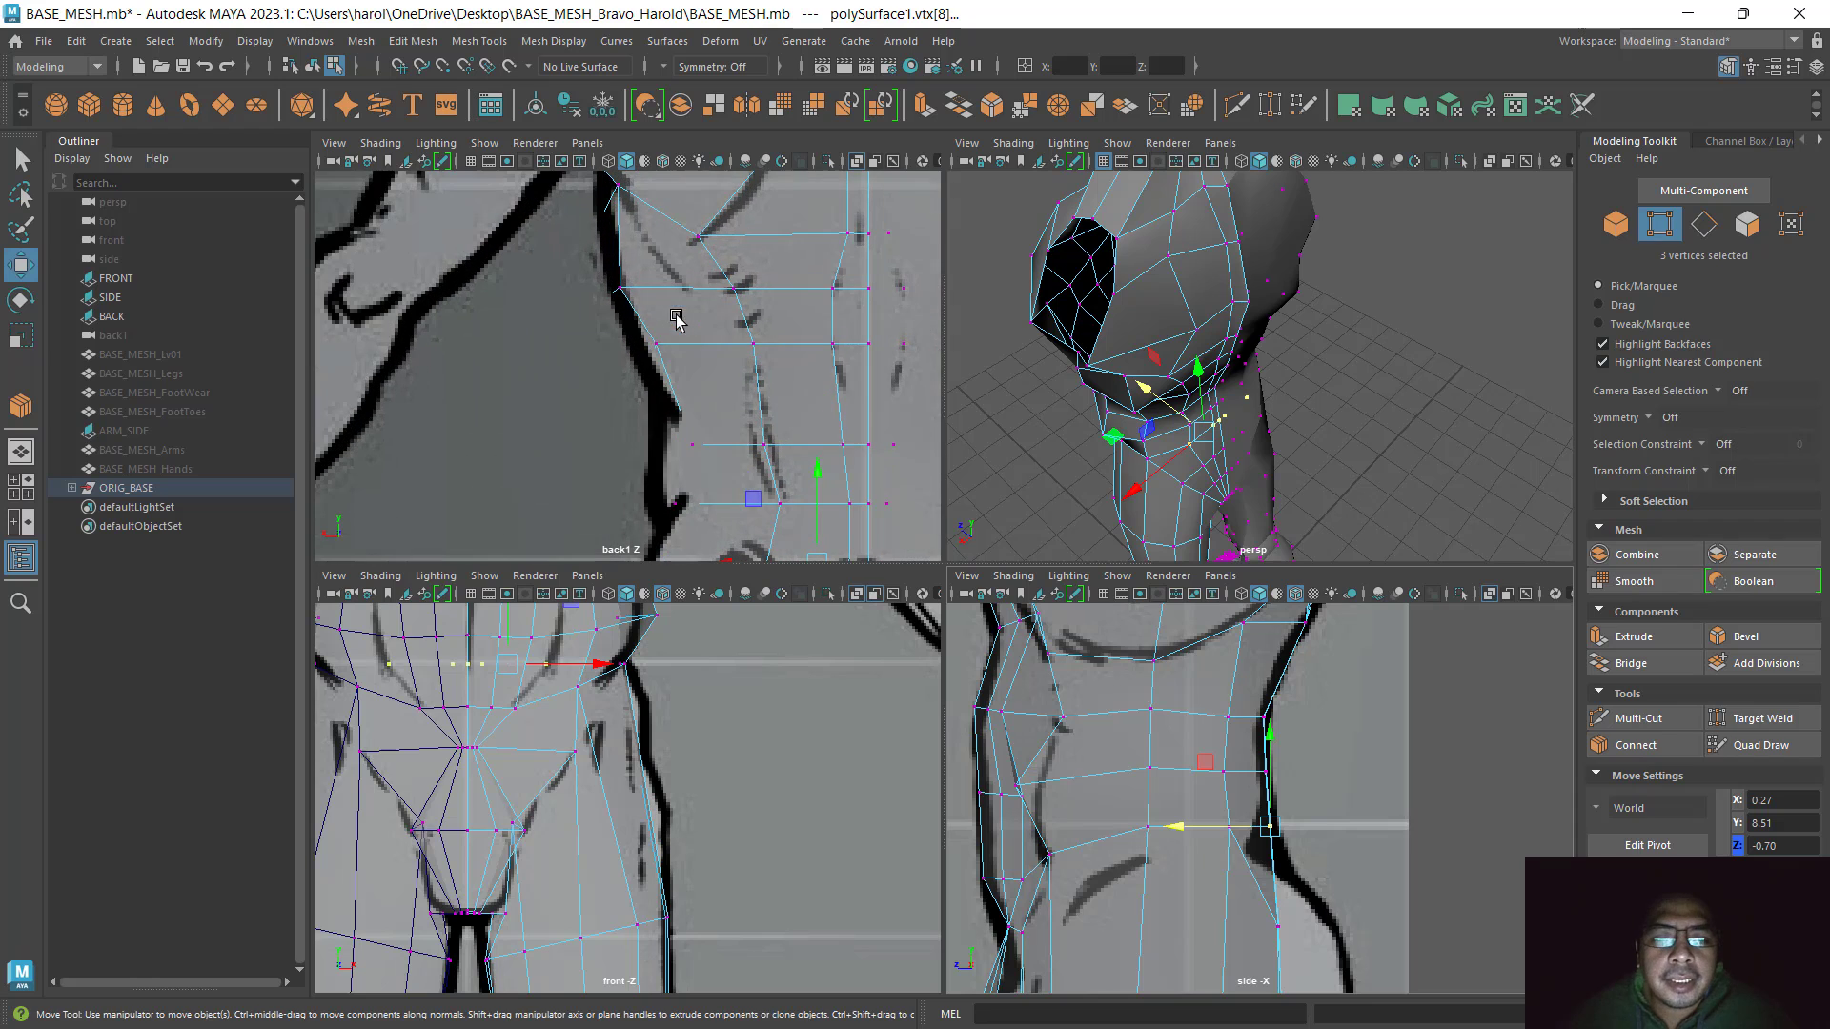
scroll(1074, 770, "down", 10)
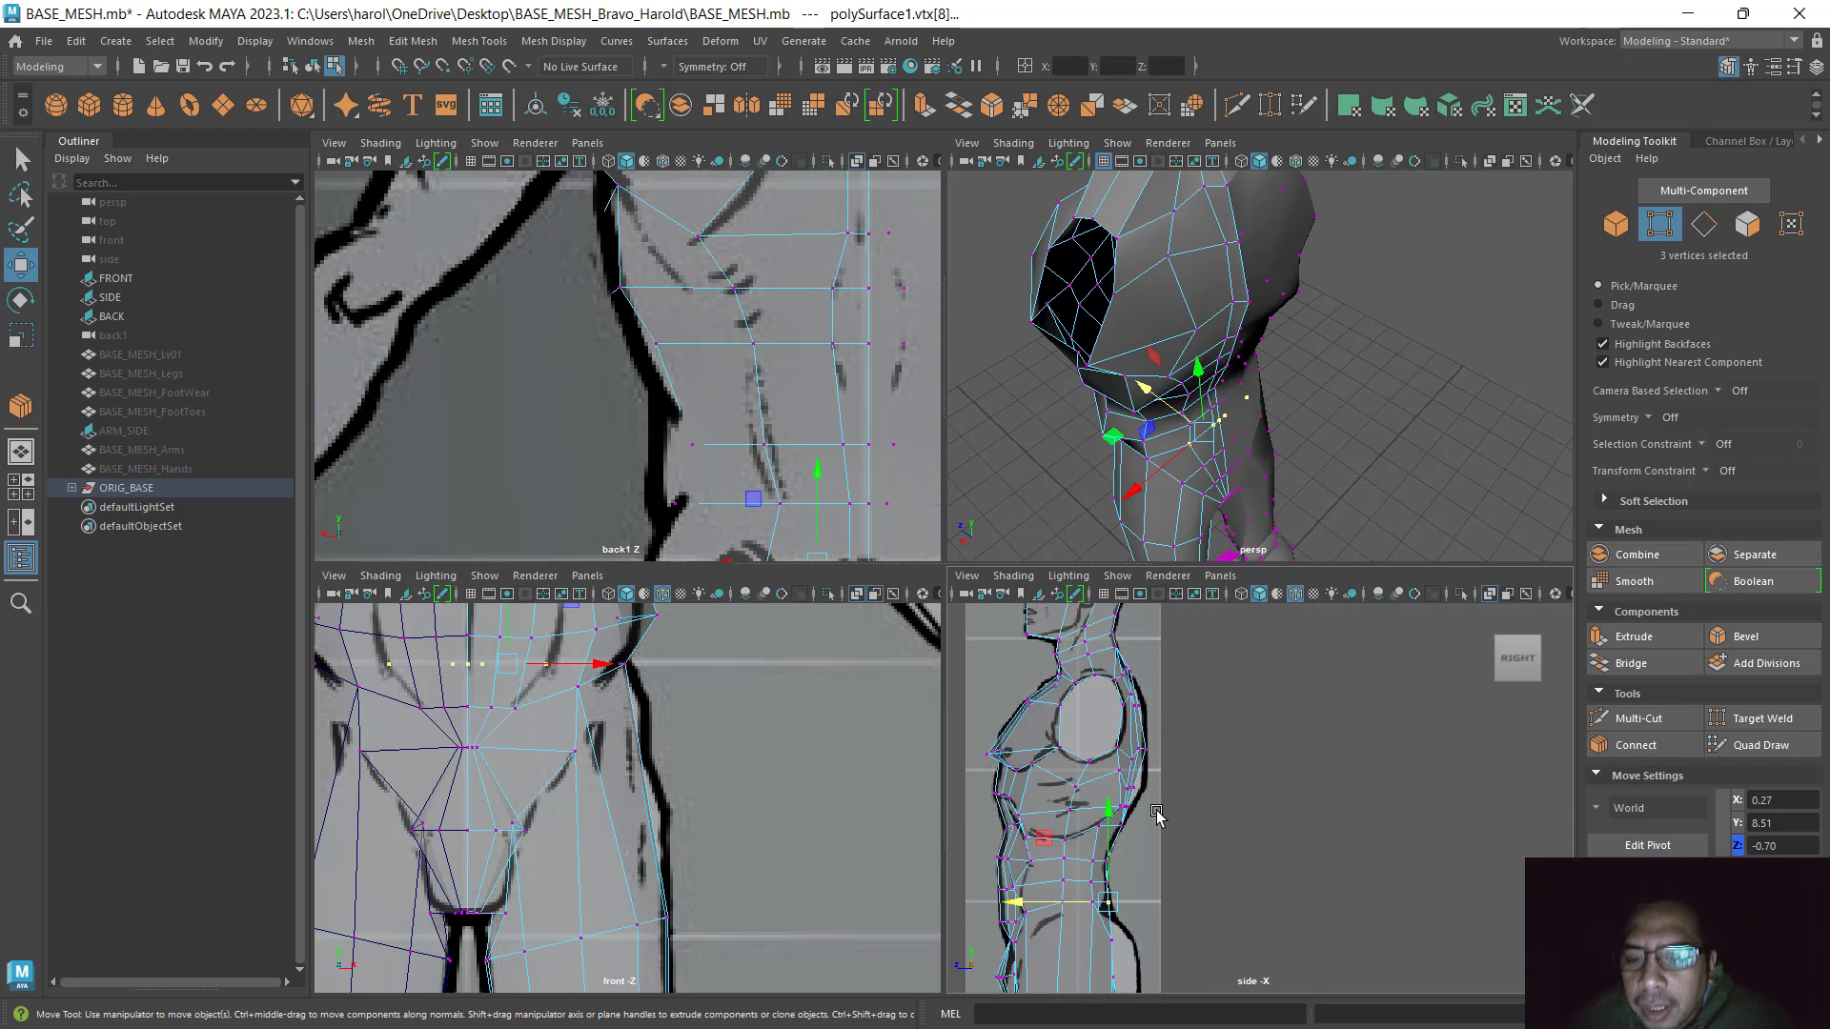
scroll(1073, 770, "up", 6)
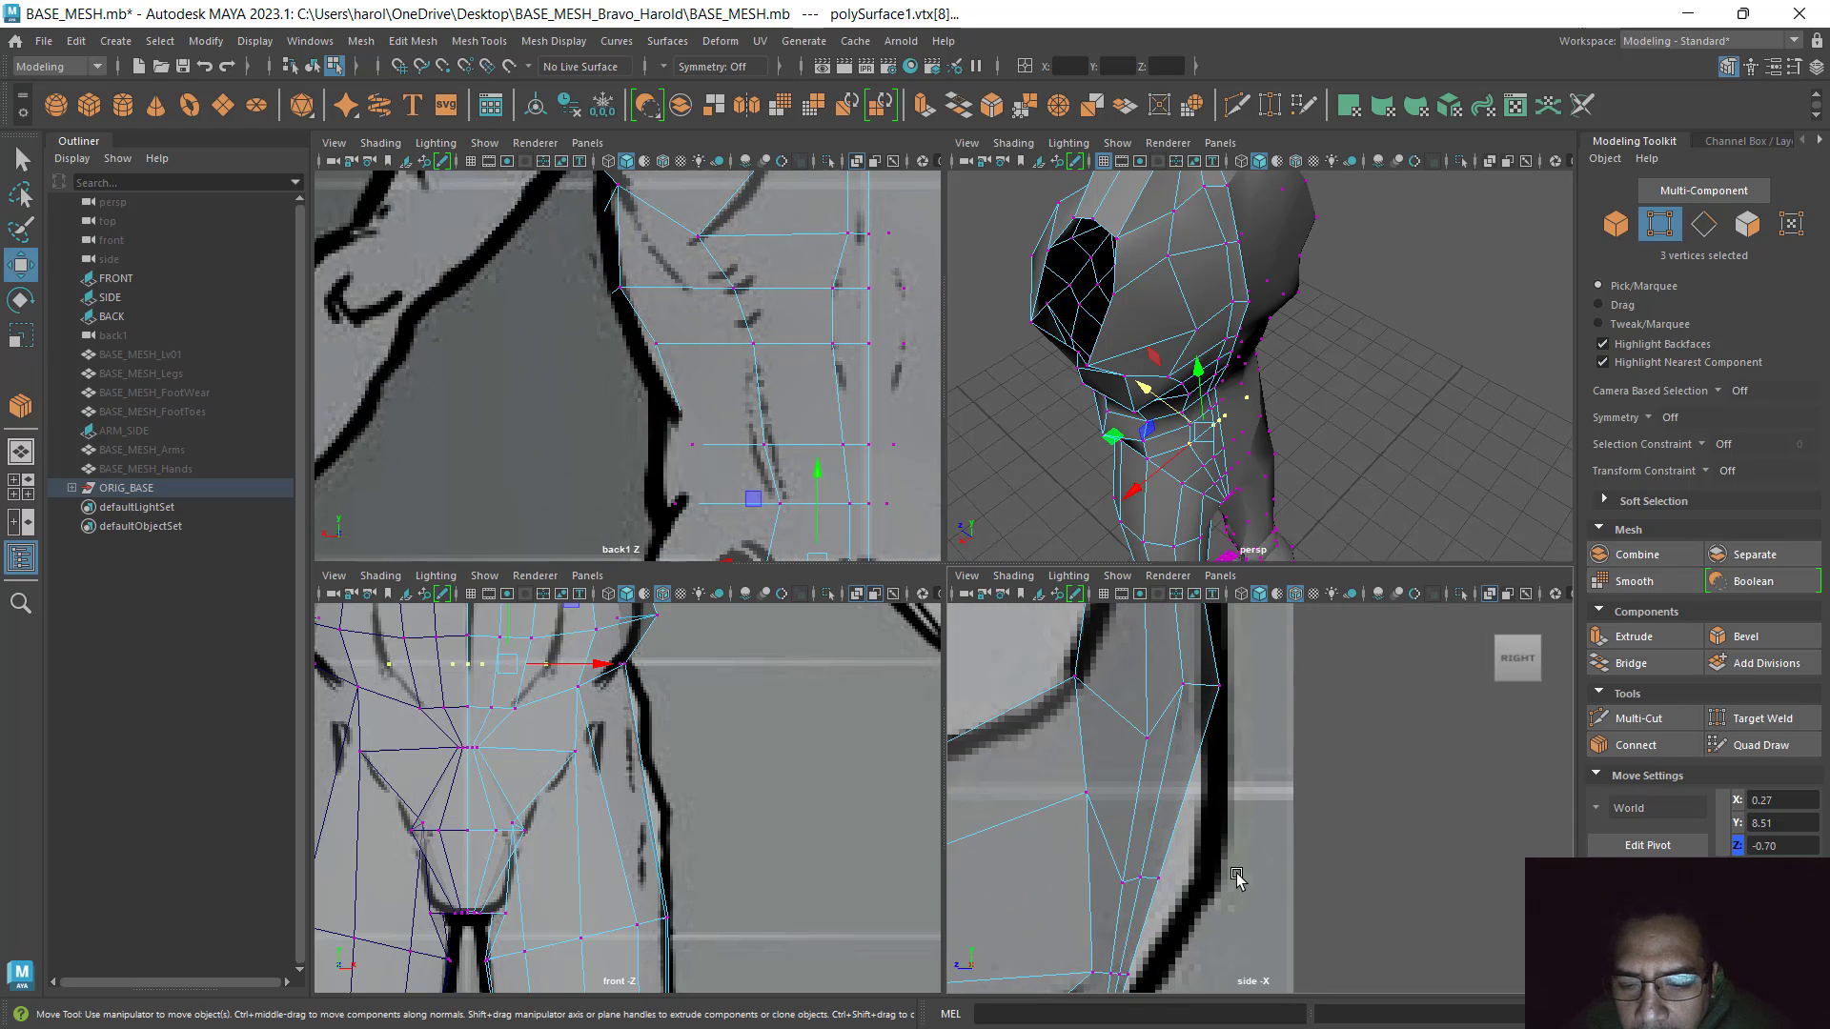
scroll(1239, 872, "up", 2)
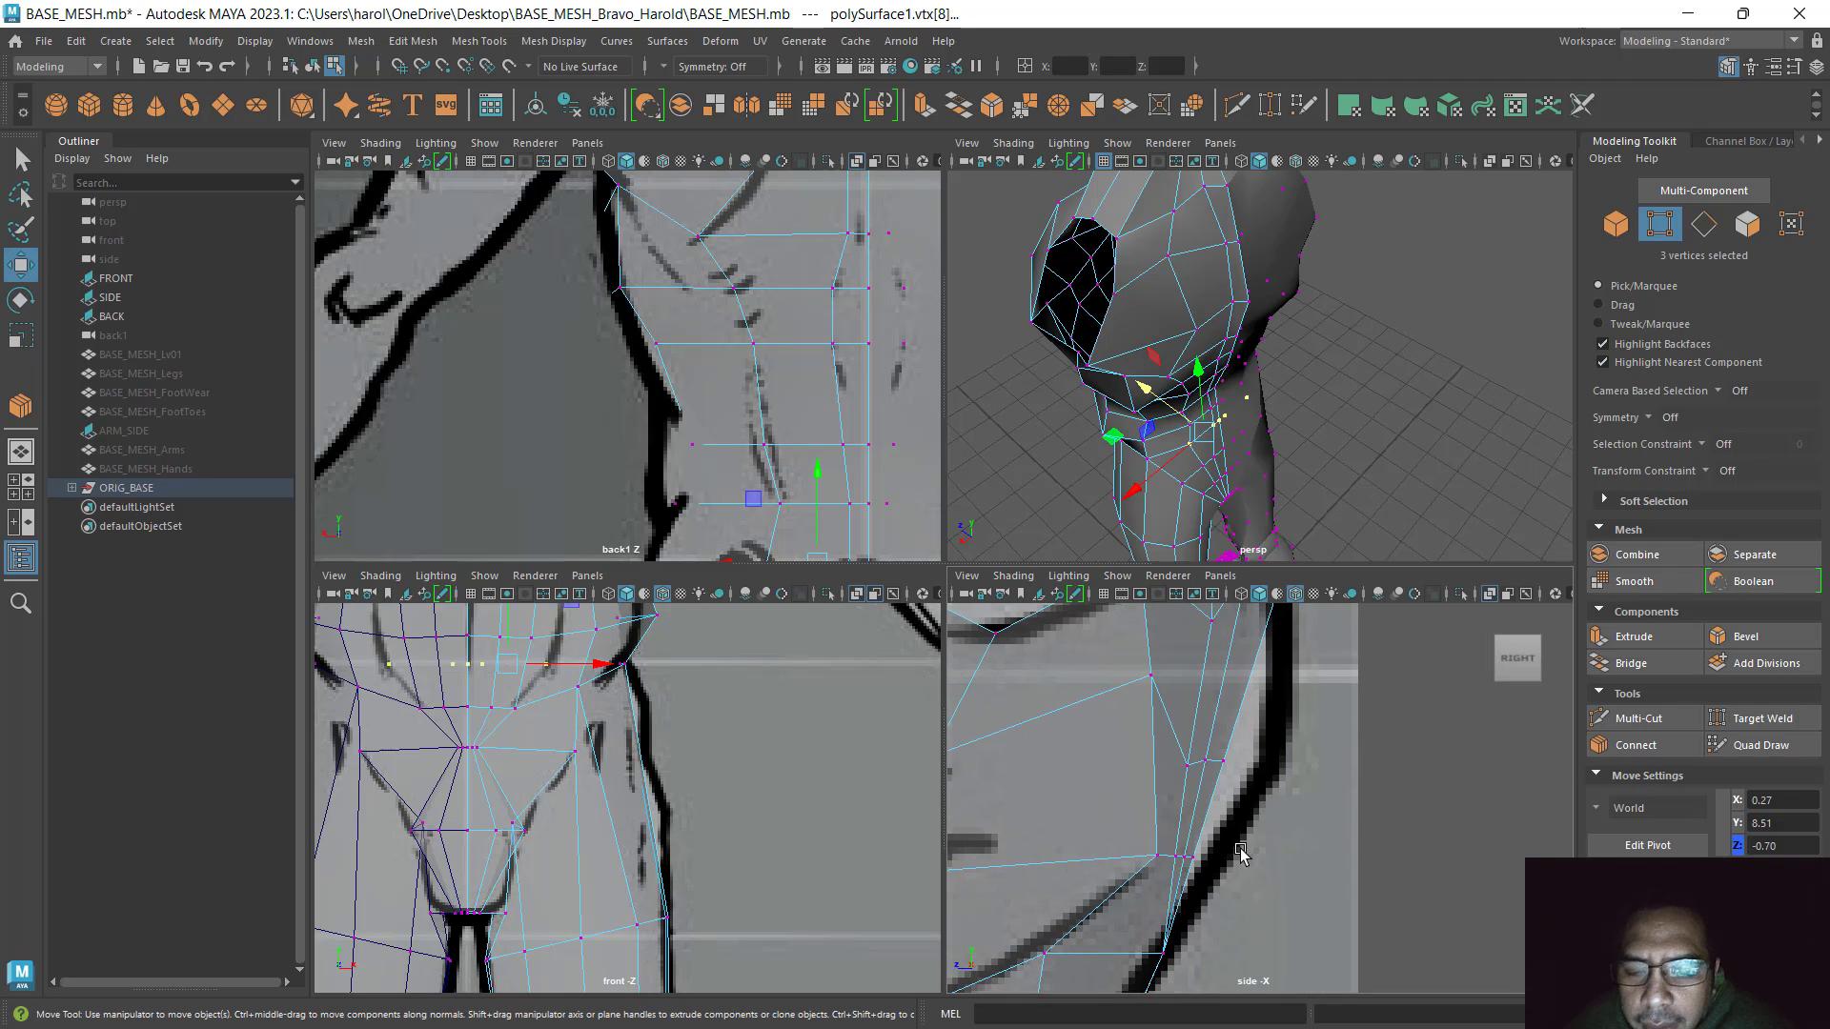
Pull two lower profile vertices onto the side reference outline
left_click_drag(1171, 898, 1169, 901)
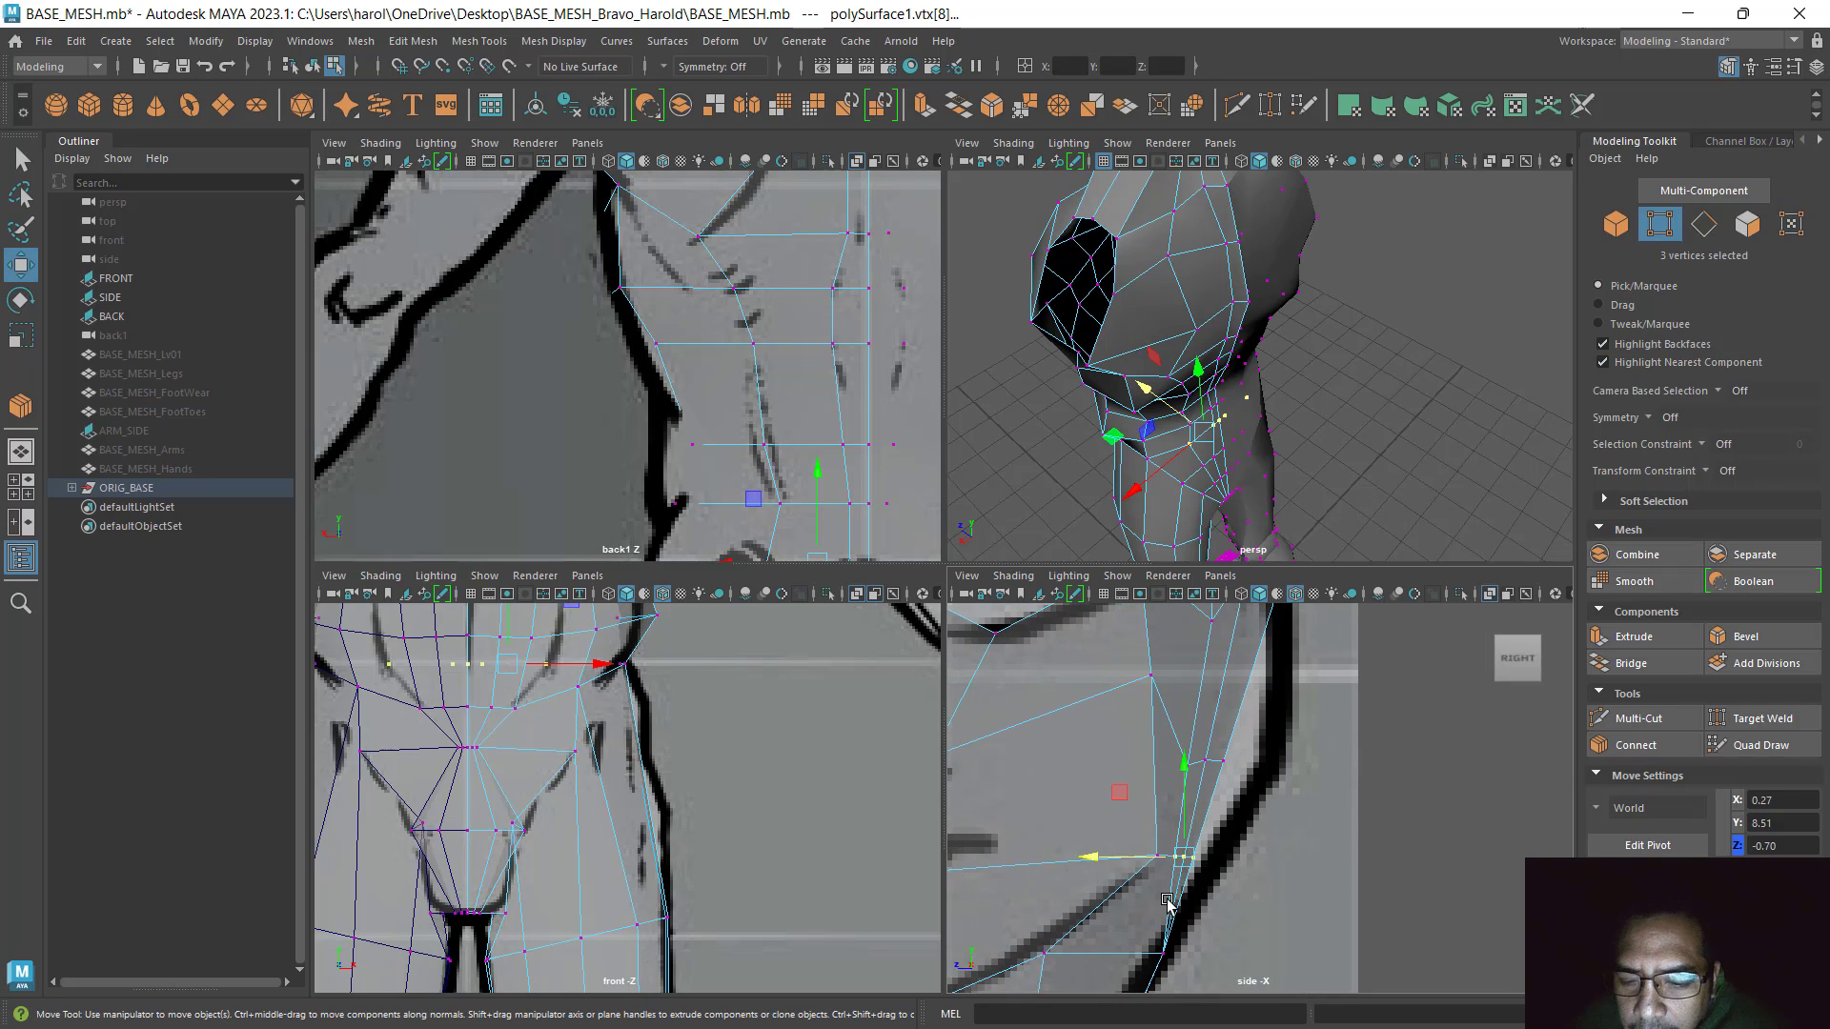
left_click_drag(1086, 855, 1173, 744)
middle_click_drag(1327, 613, 1320, 810, "alt")
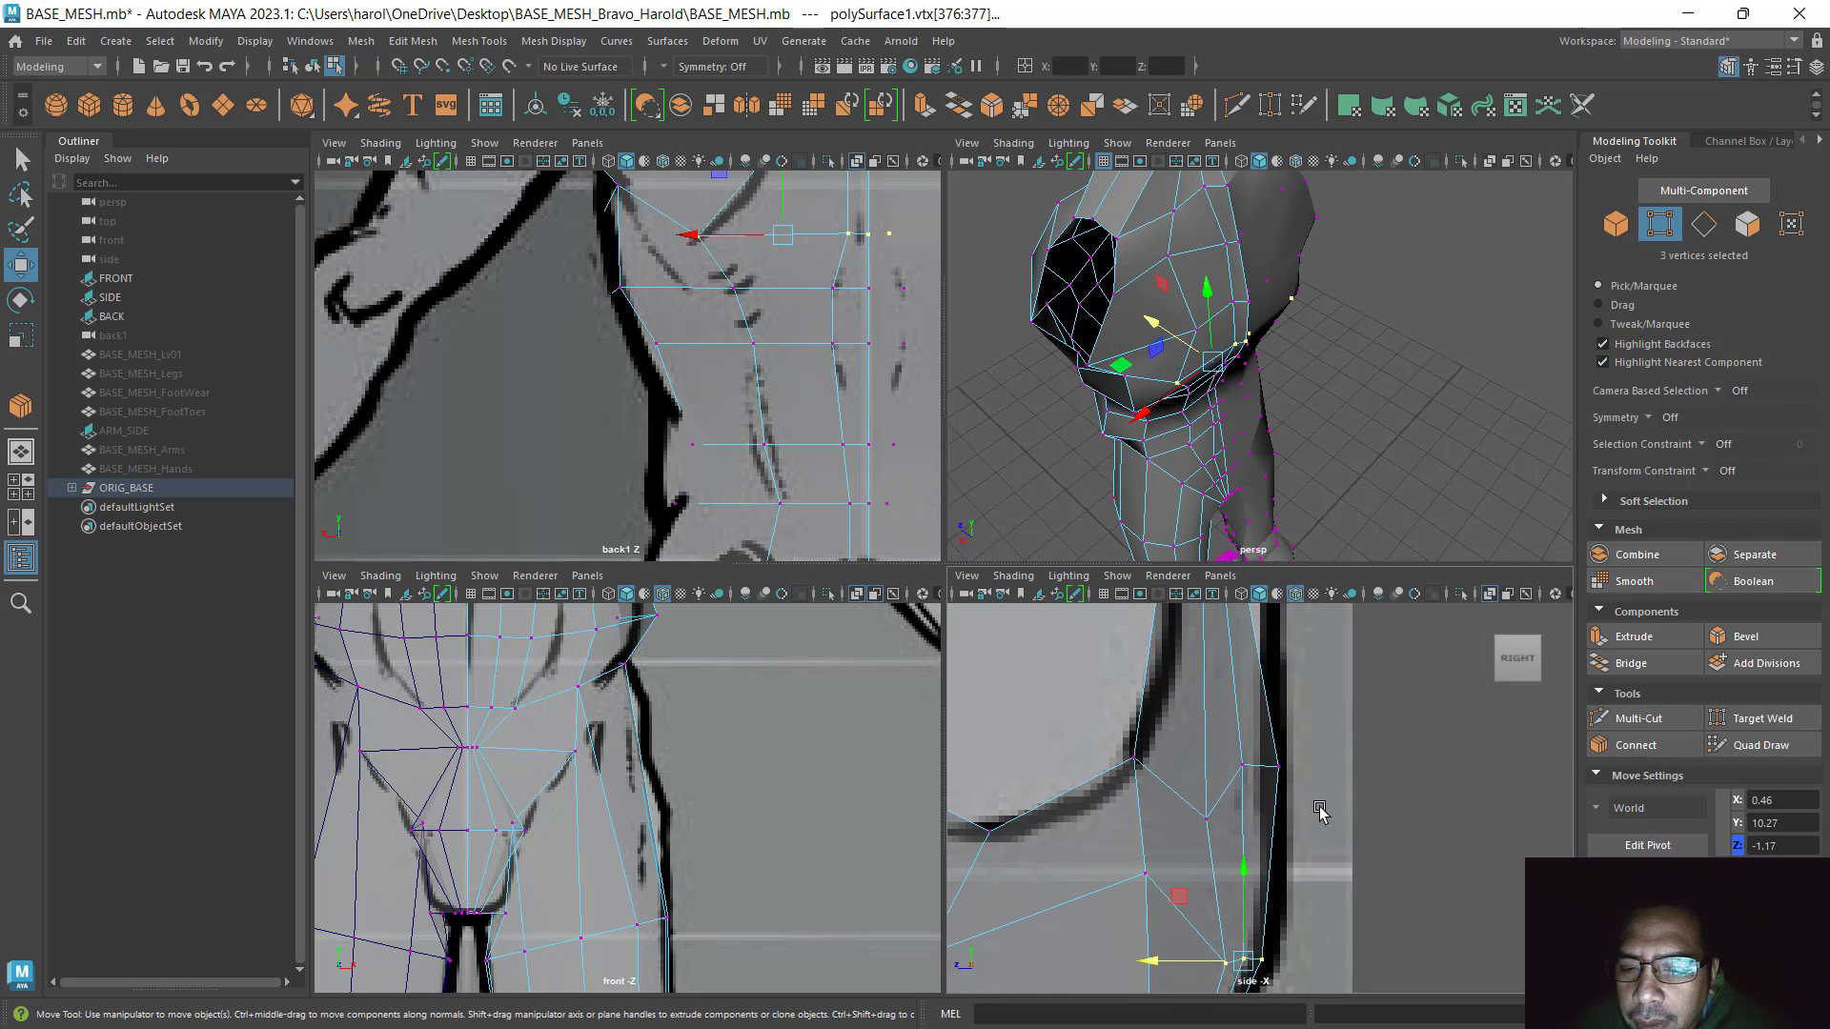
Shift the chest and neck vertices in depth to match the side reference, around Z -1.19
left_click_drag(1223, 793, 1224, 795)
scroll(1218, 801, "down", 4)
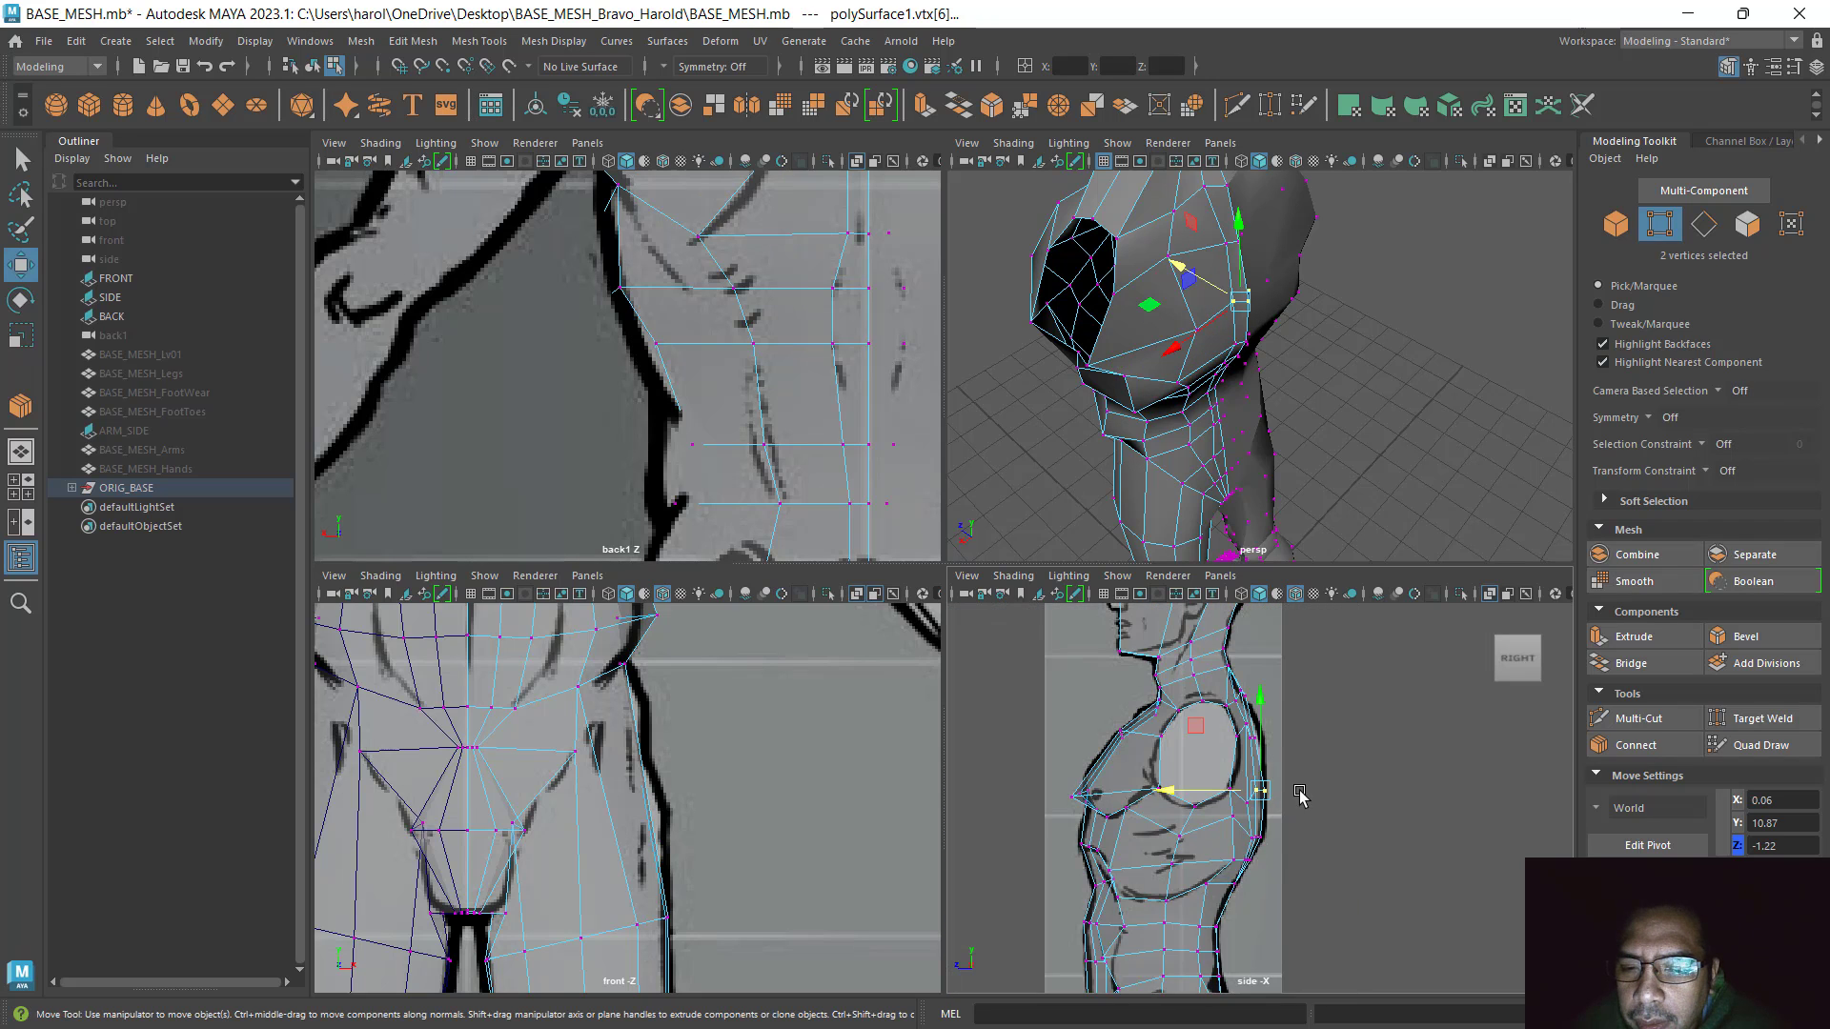
scroll(1213, 806, "up", 4)
scroll(1211, 808, "up", 4)
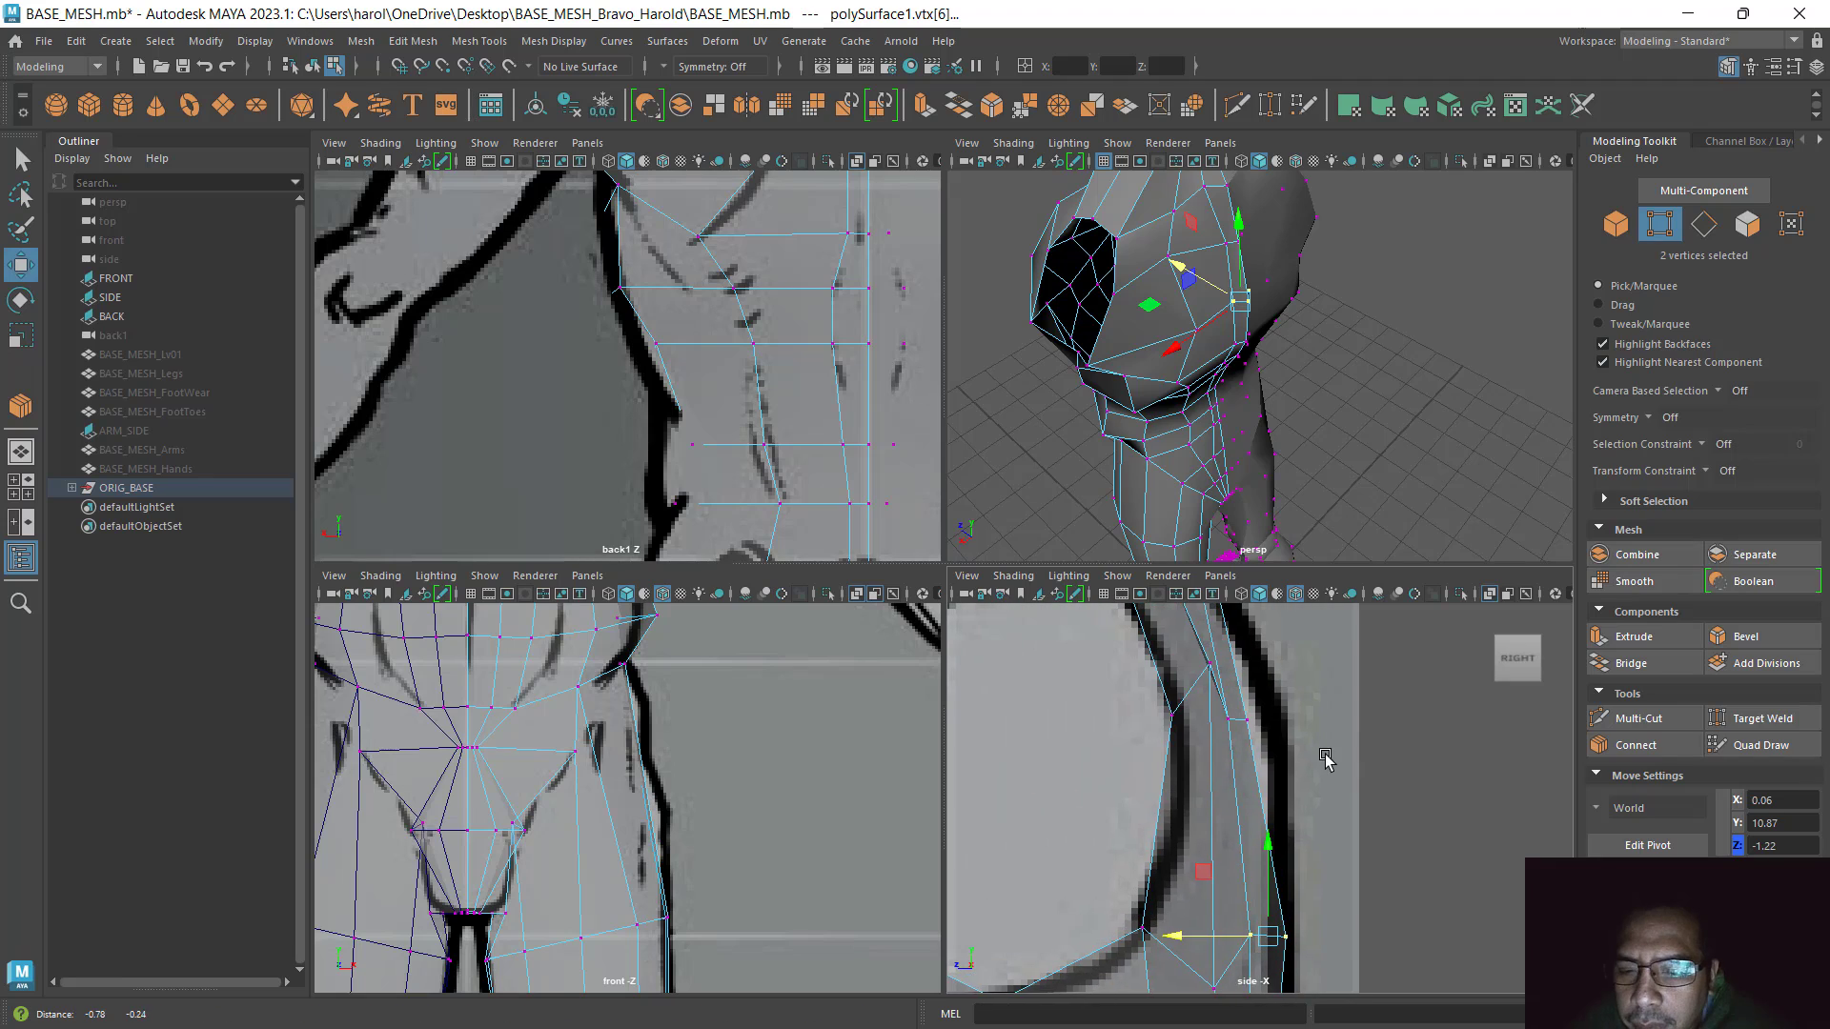
left_click_drag(1188, 763, 1188, 763)
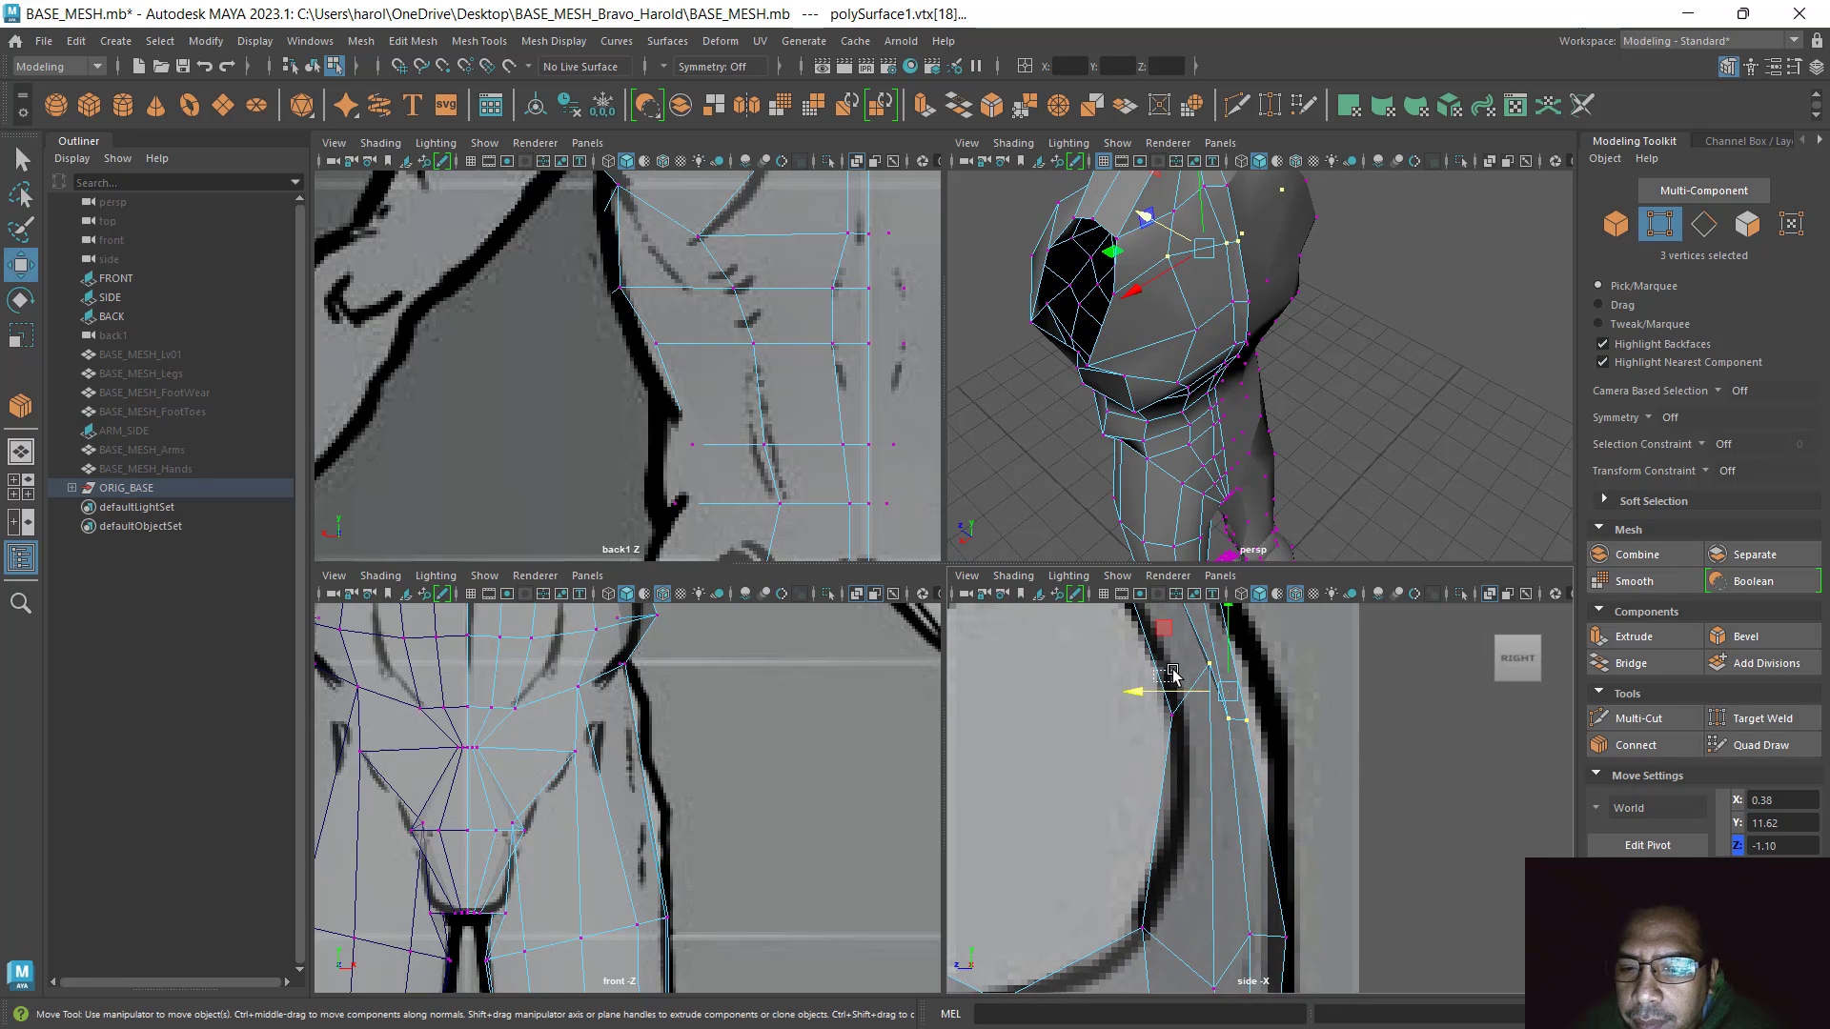
key("ctrl+z")
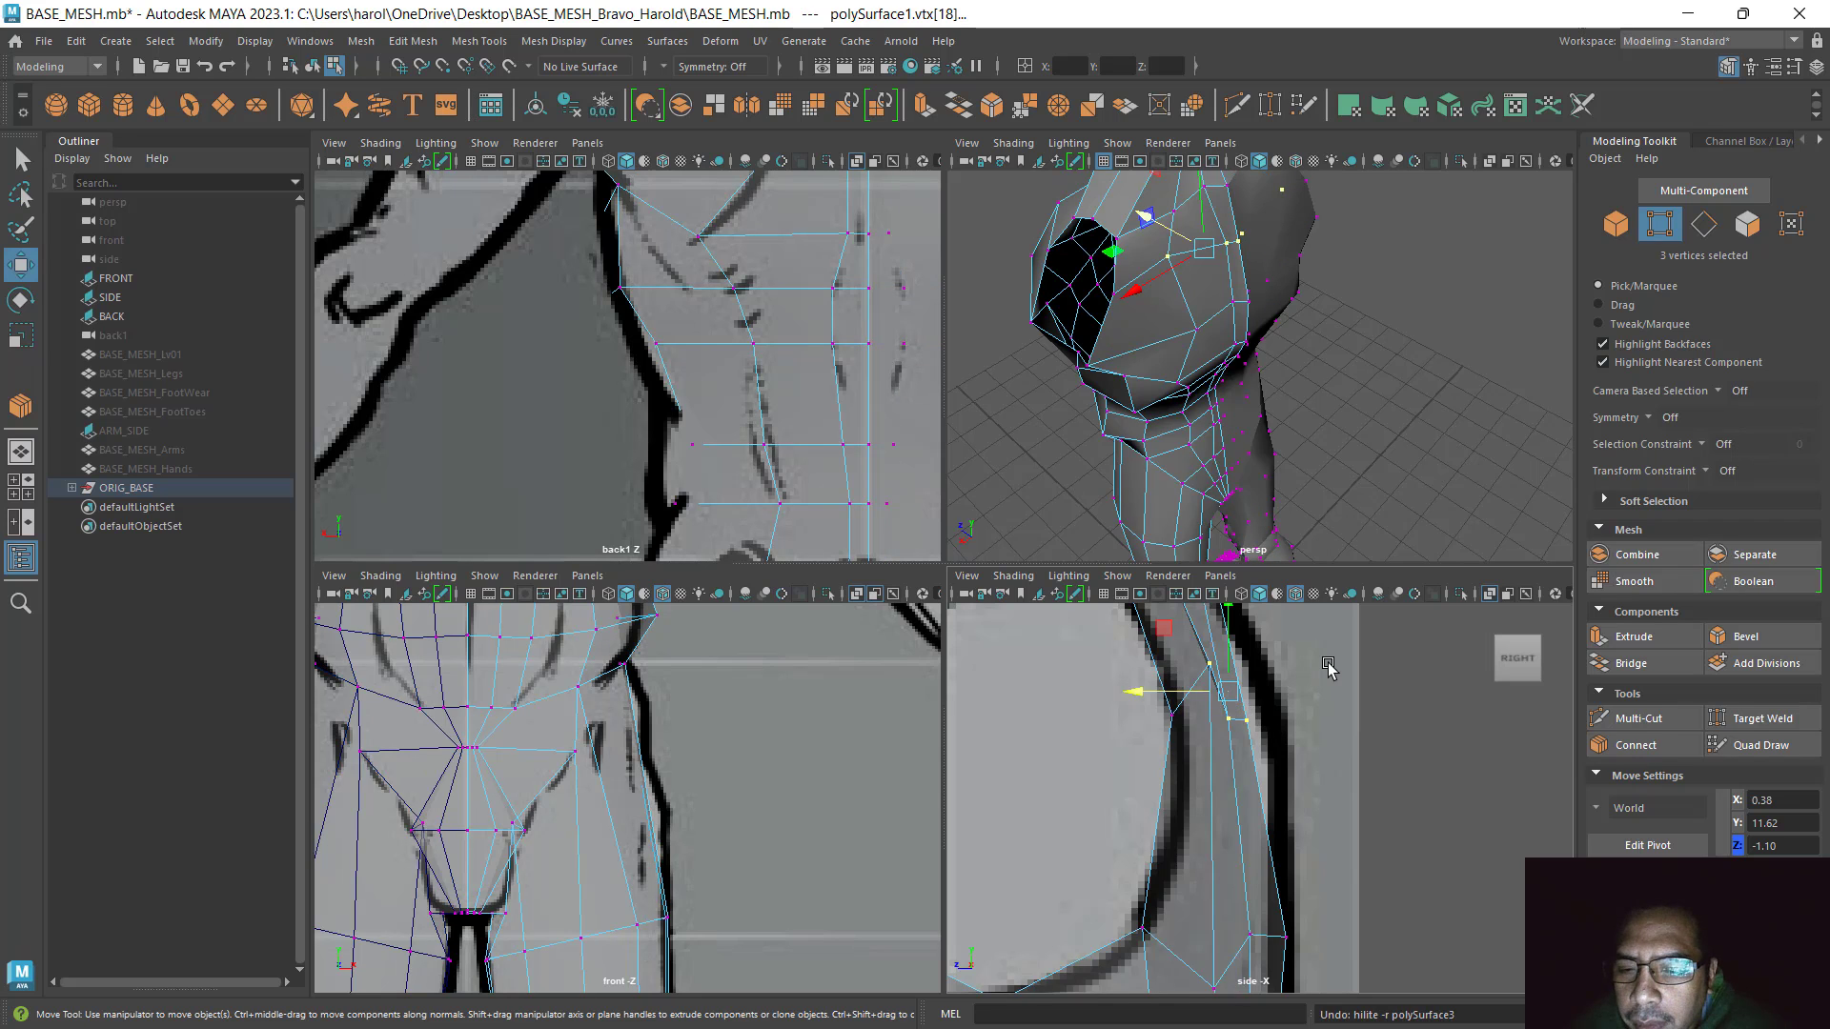
mouse_move(1202, 699)
left_mouse_down()
mouse_move(1168, 695)
mouse_move(1206, 689)
left_mouse_up()
Maximize the perspective view and turn on smooth preview to inspect the body
key("space")
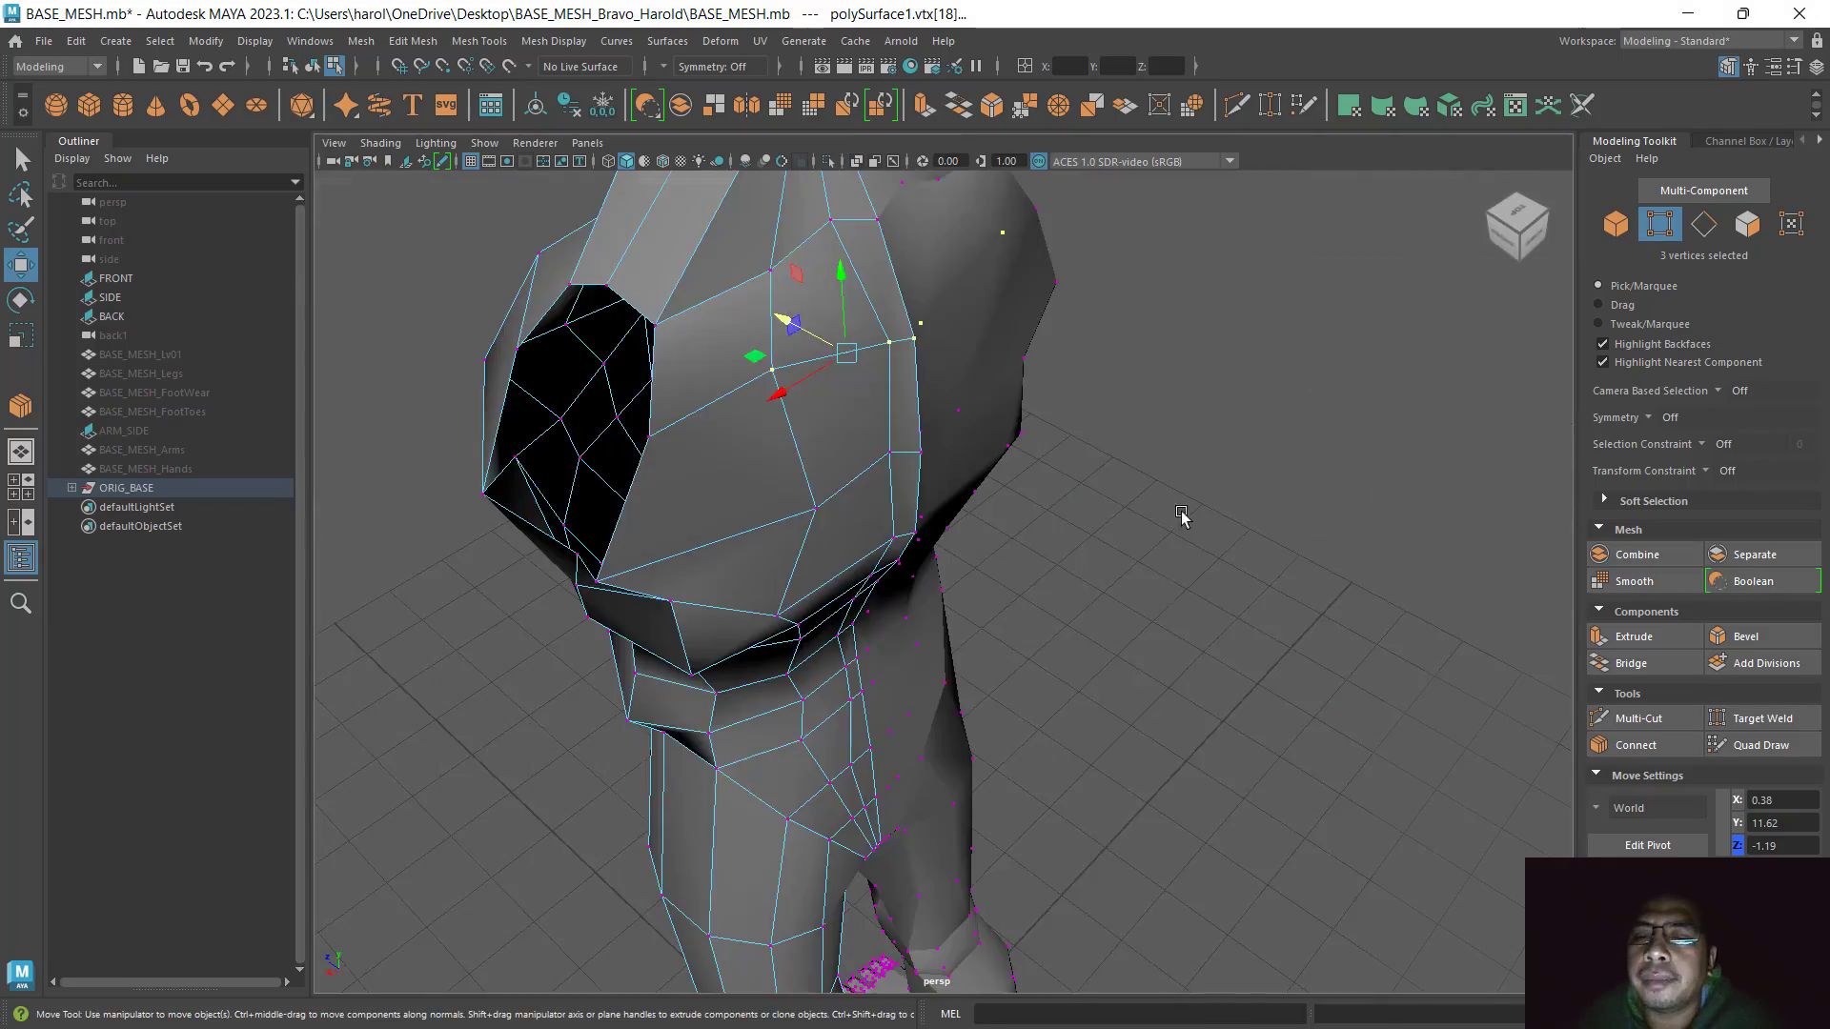
mouse_move(1105, 591)
left_mouse_down("alt")
mouse_move(1033, 625)
mouse_move(1075, 584)
mouse_move(1078, 617)
mouse_move(1091, 607)
left_mouse_up("alt")
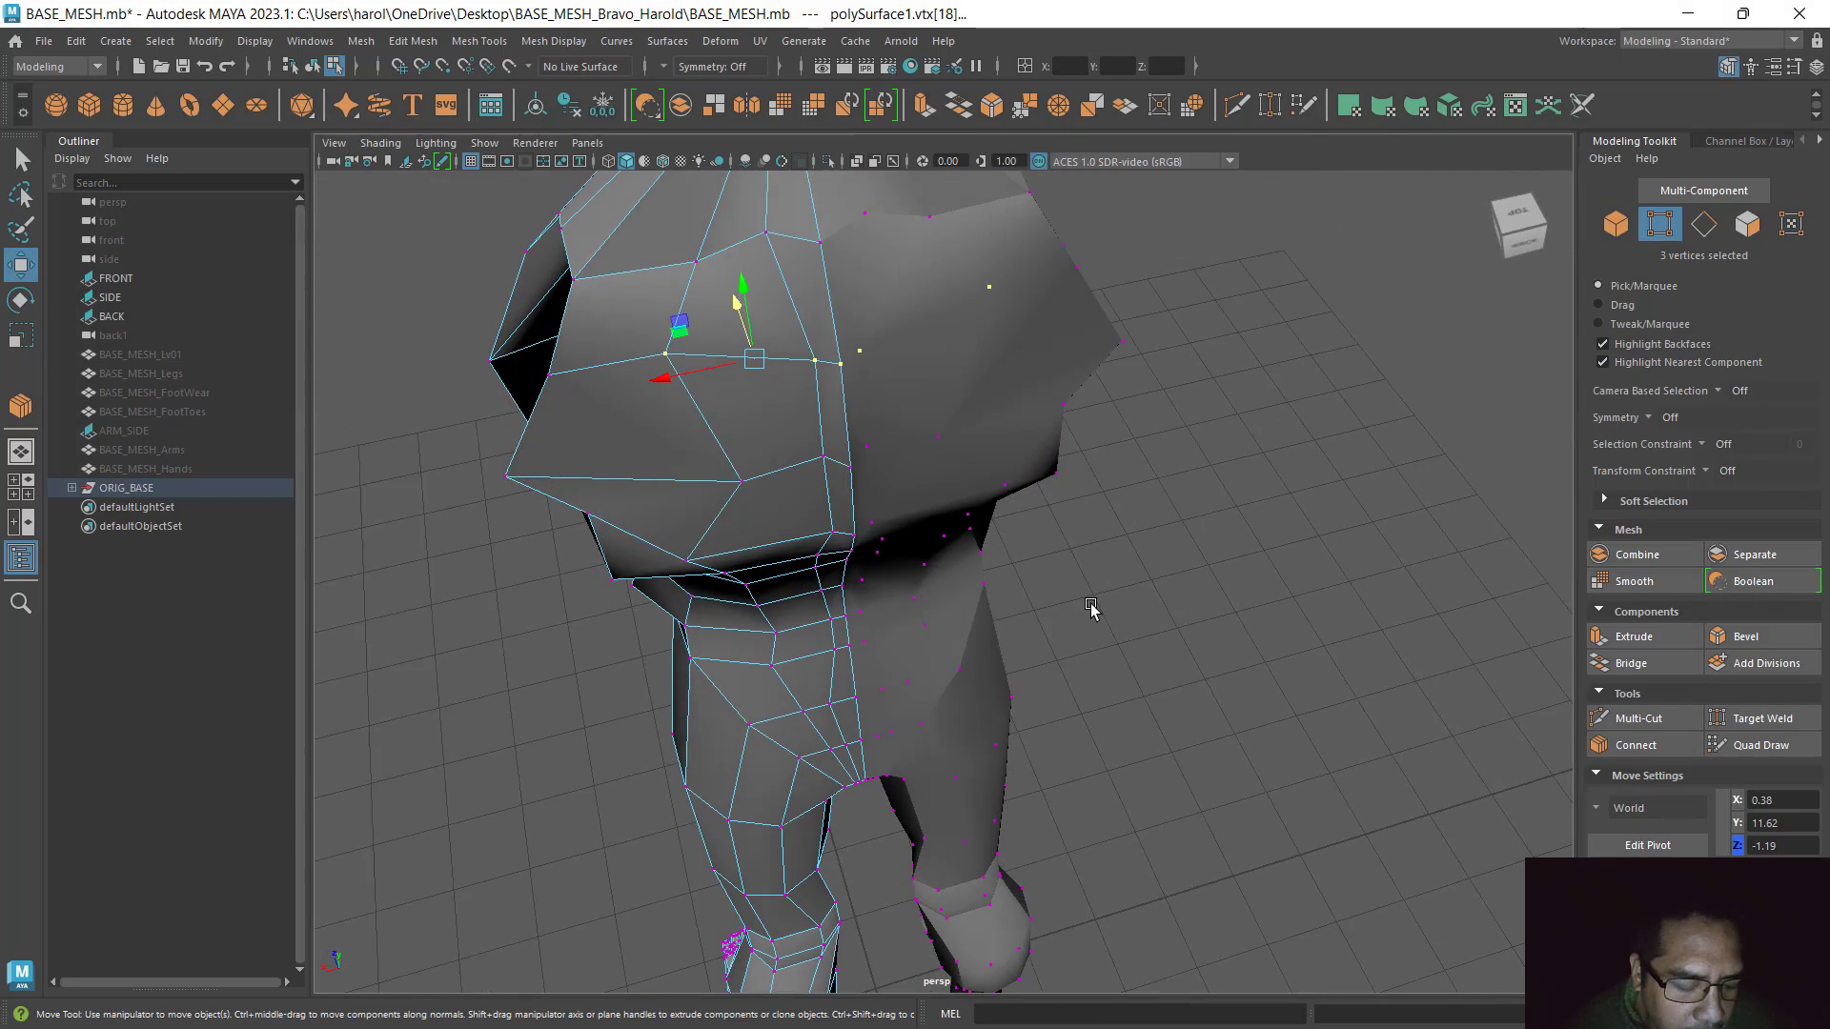
key("3")
mouse_move(1091, 608)
left_mouse_down("alt")
mouse_move(916, 553)
mouse_move(1163, 616)
mouse_move(1083, 641)
mouse_move(1074, 620)
left_mouse_up("alt")
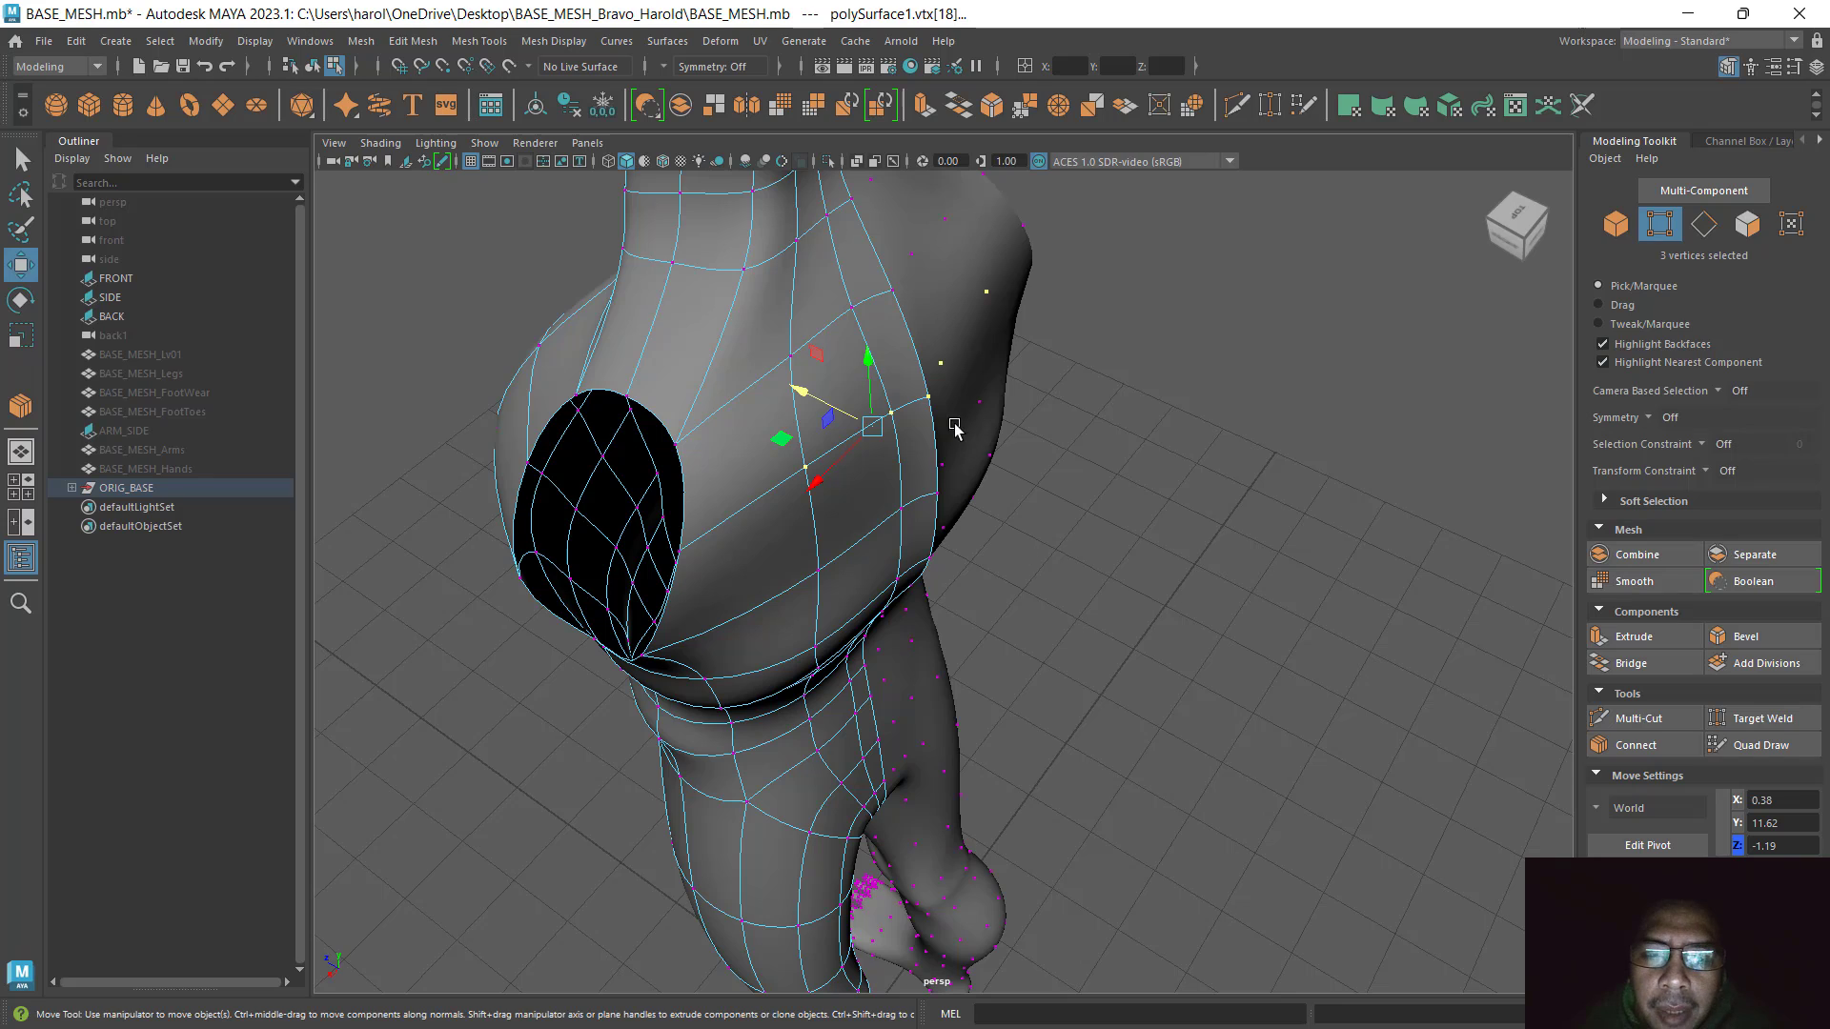
Nudge three chest and side vertices to even the lower chest, one ending at Y 9.98, Z -1.09
left_click(930, 394)
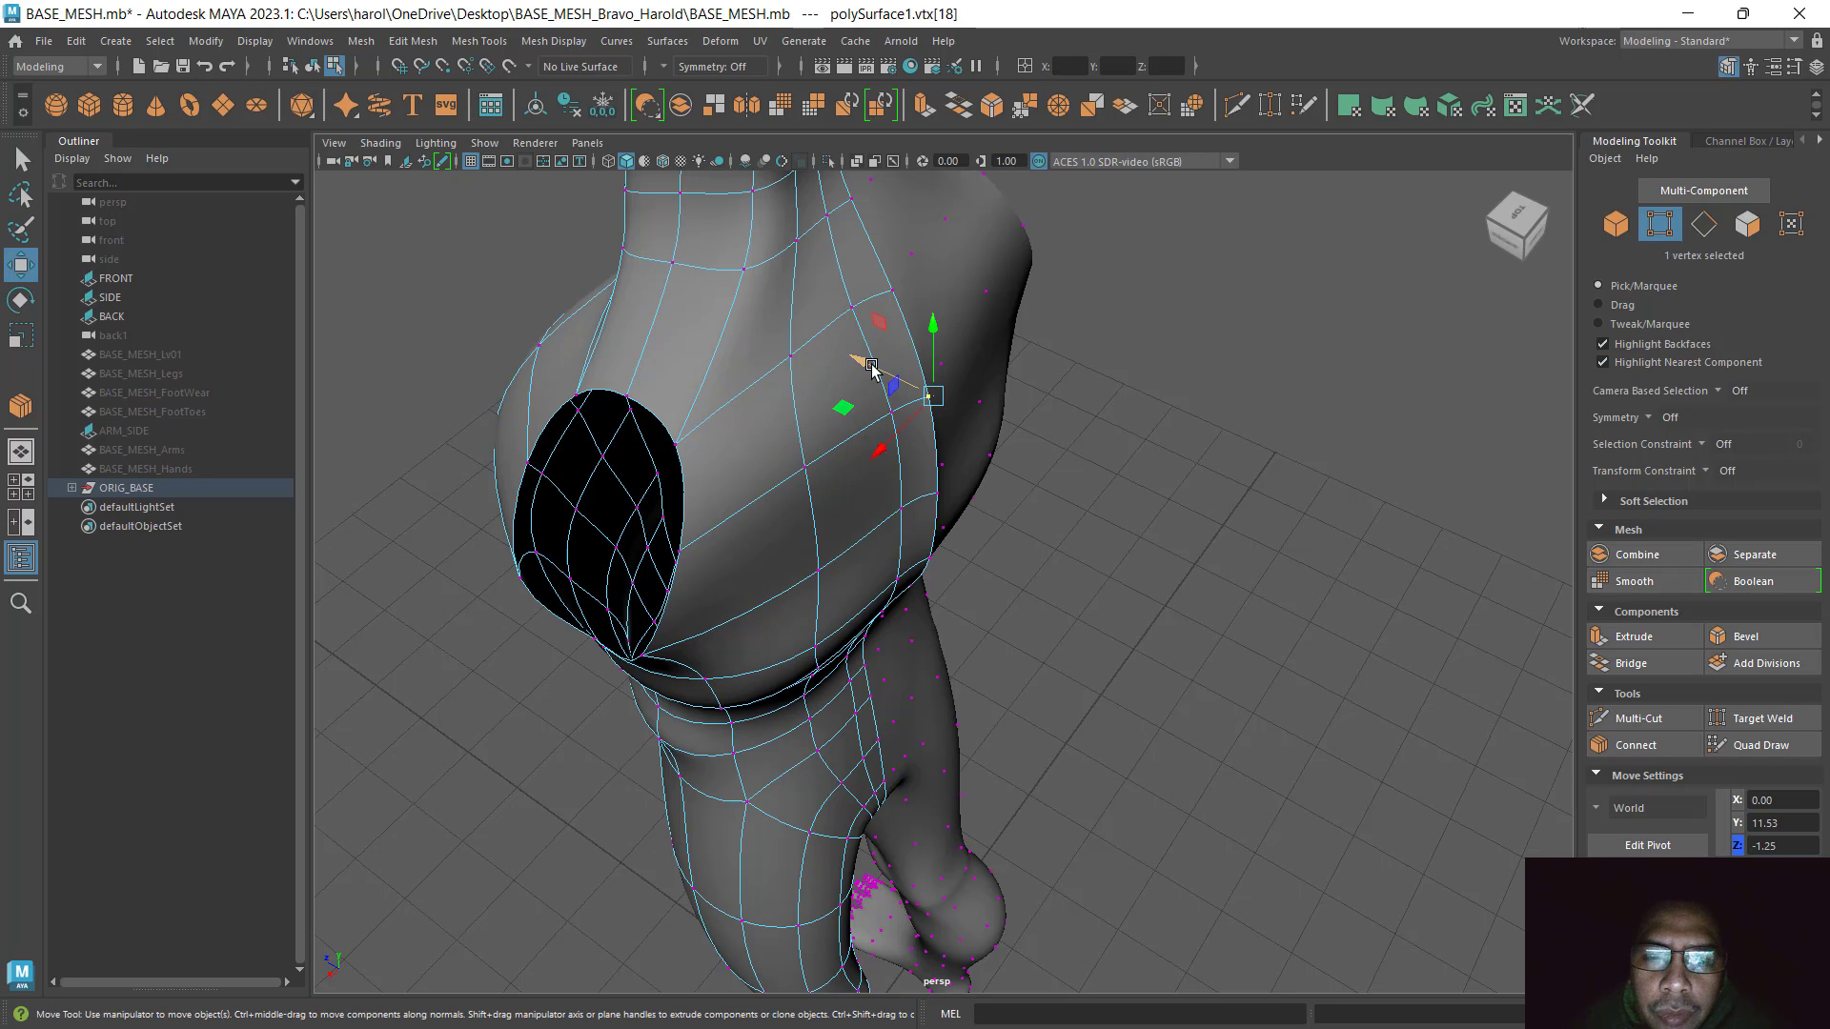
left_click_drag(871, 367, 843, 351)
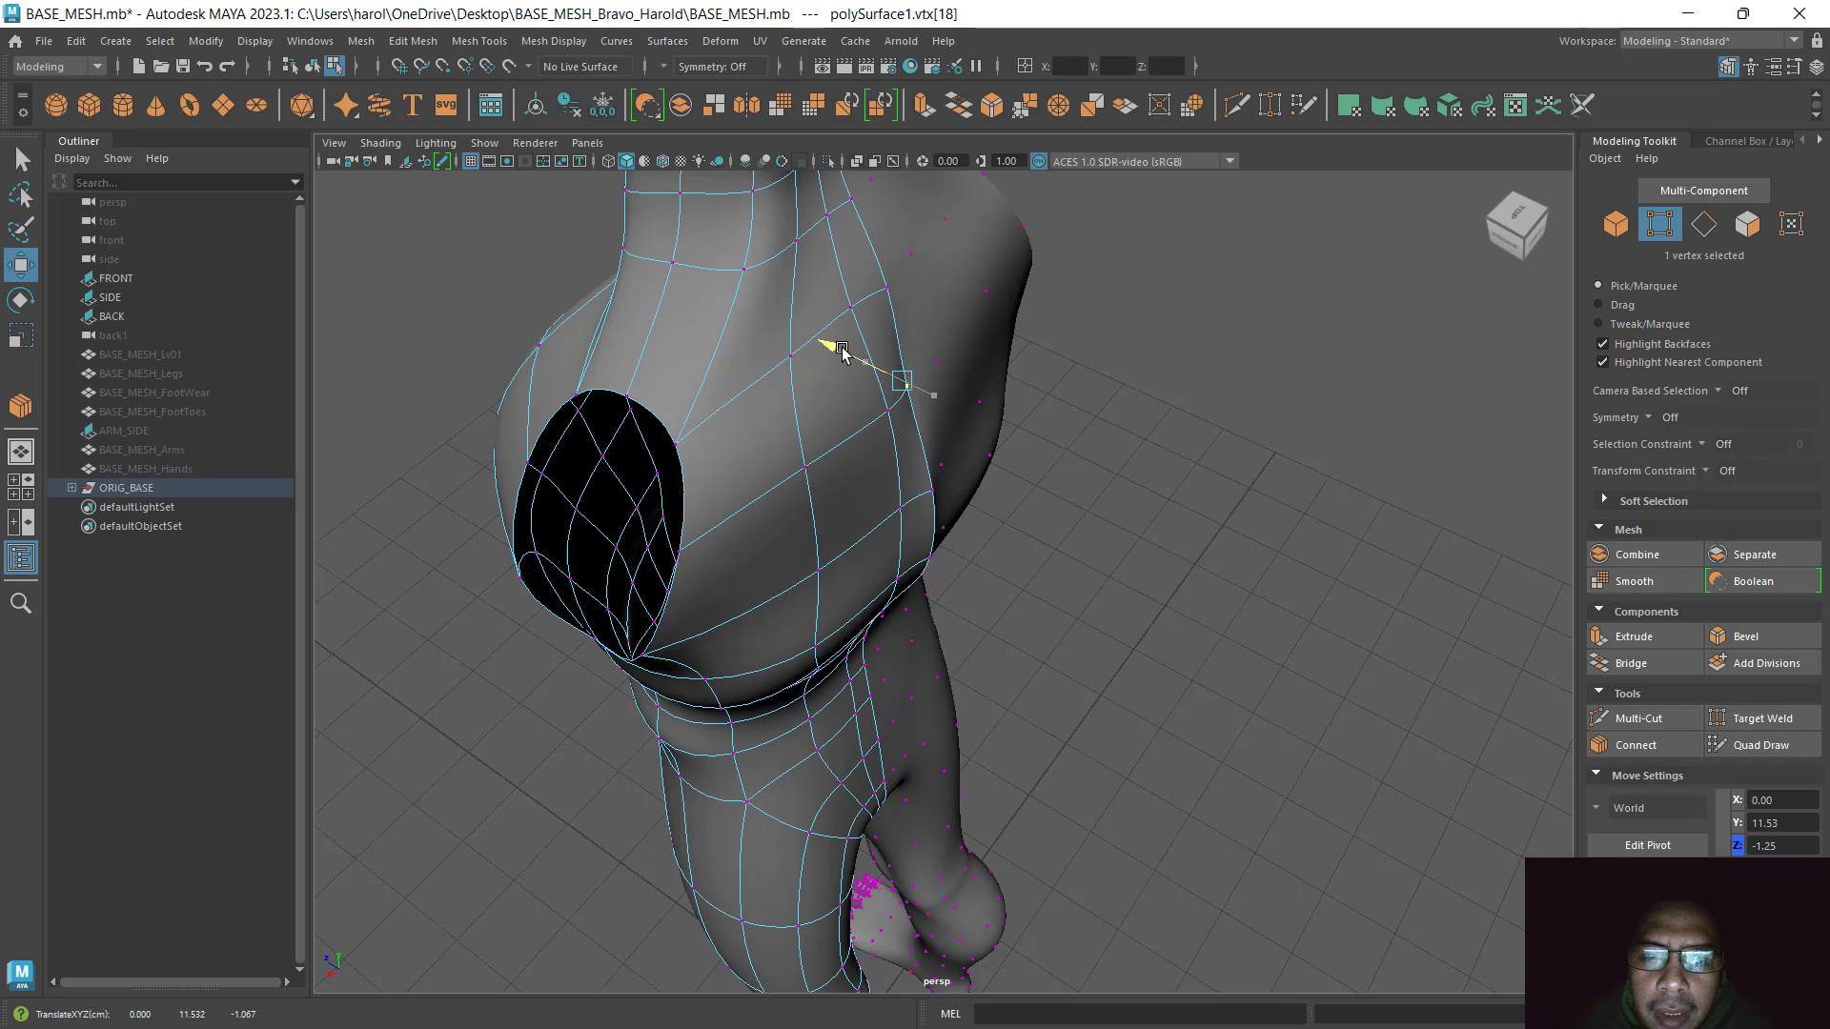
left_click(931, 512)
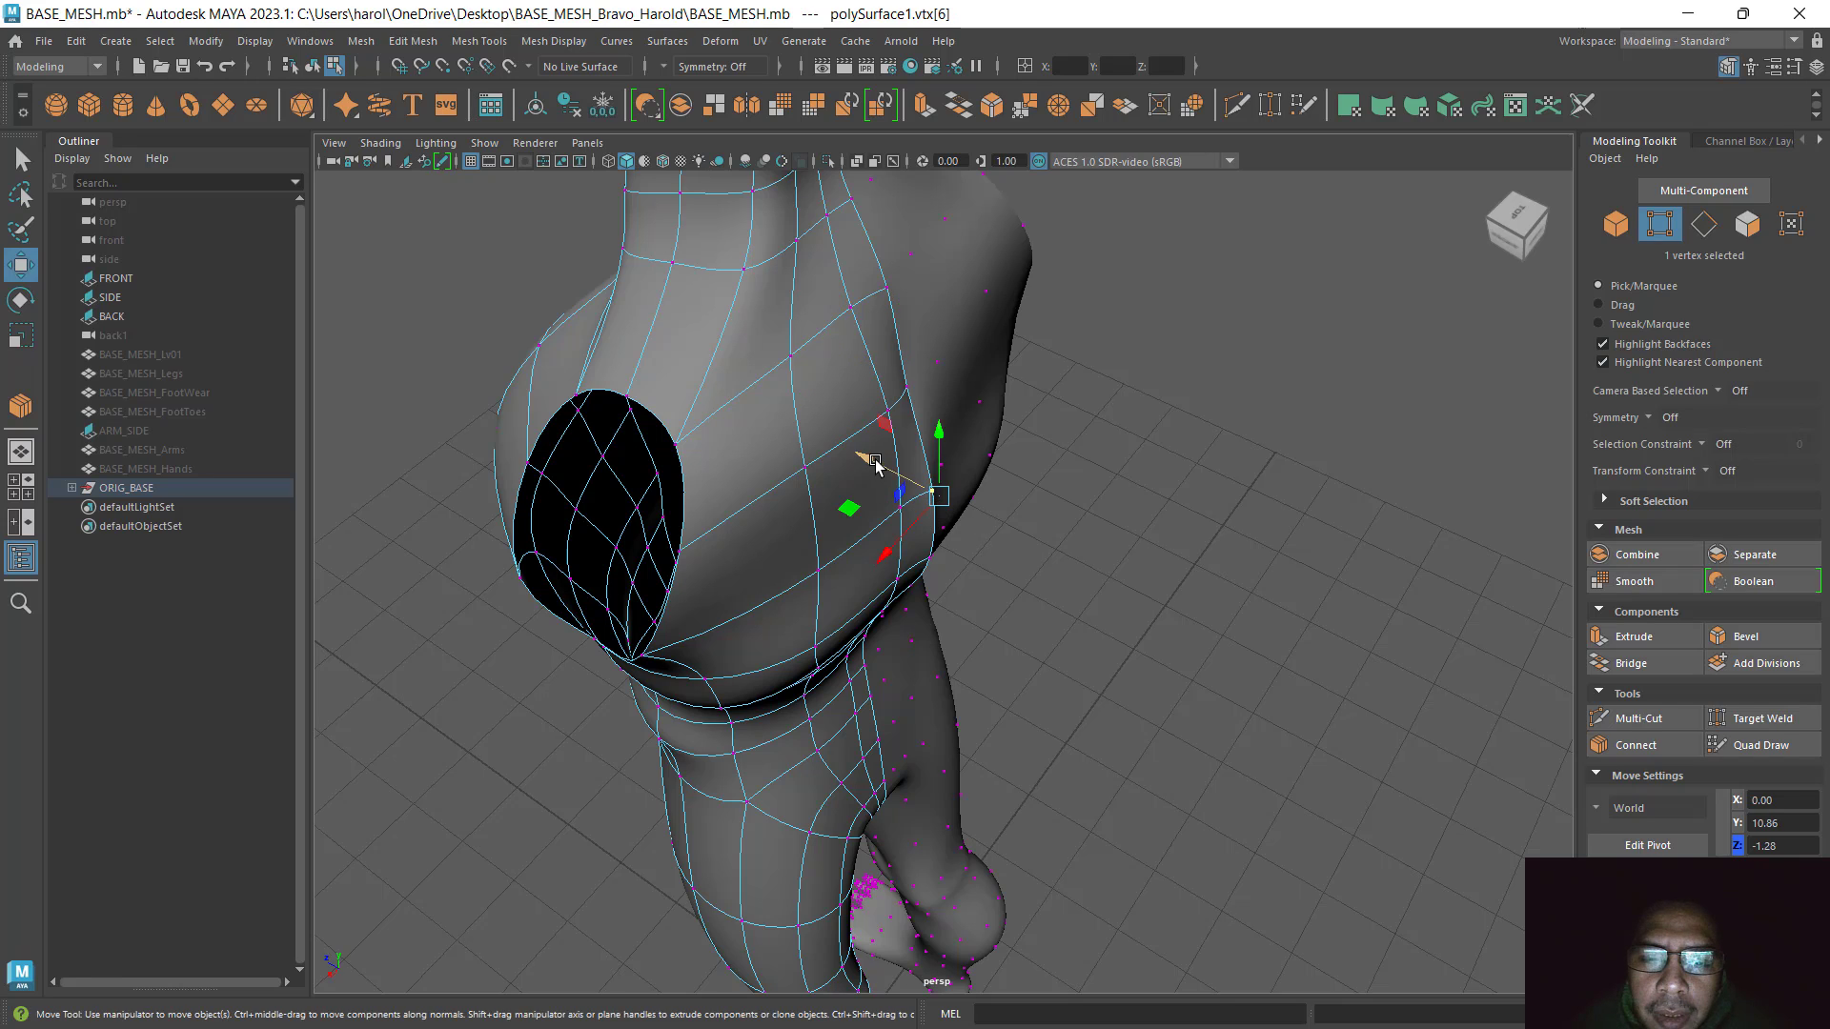
left_click_drag(876, 464, 822, 556)
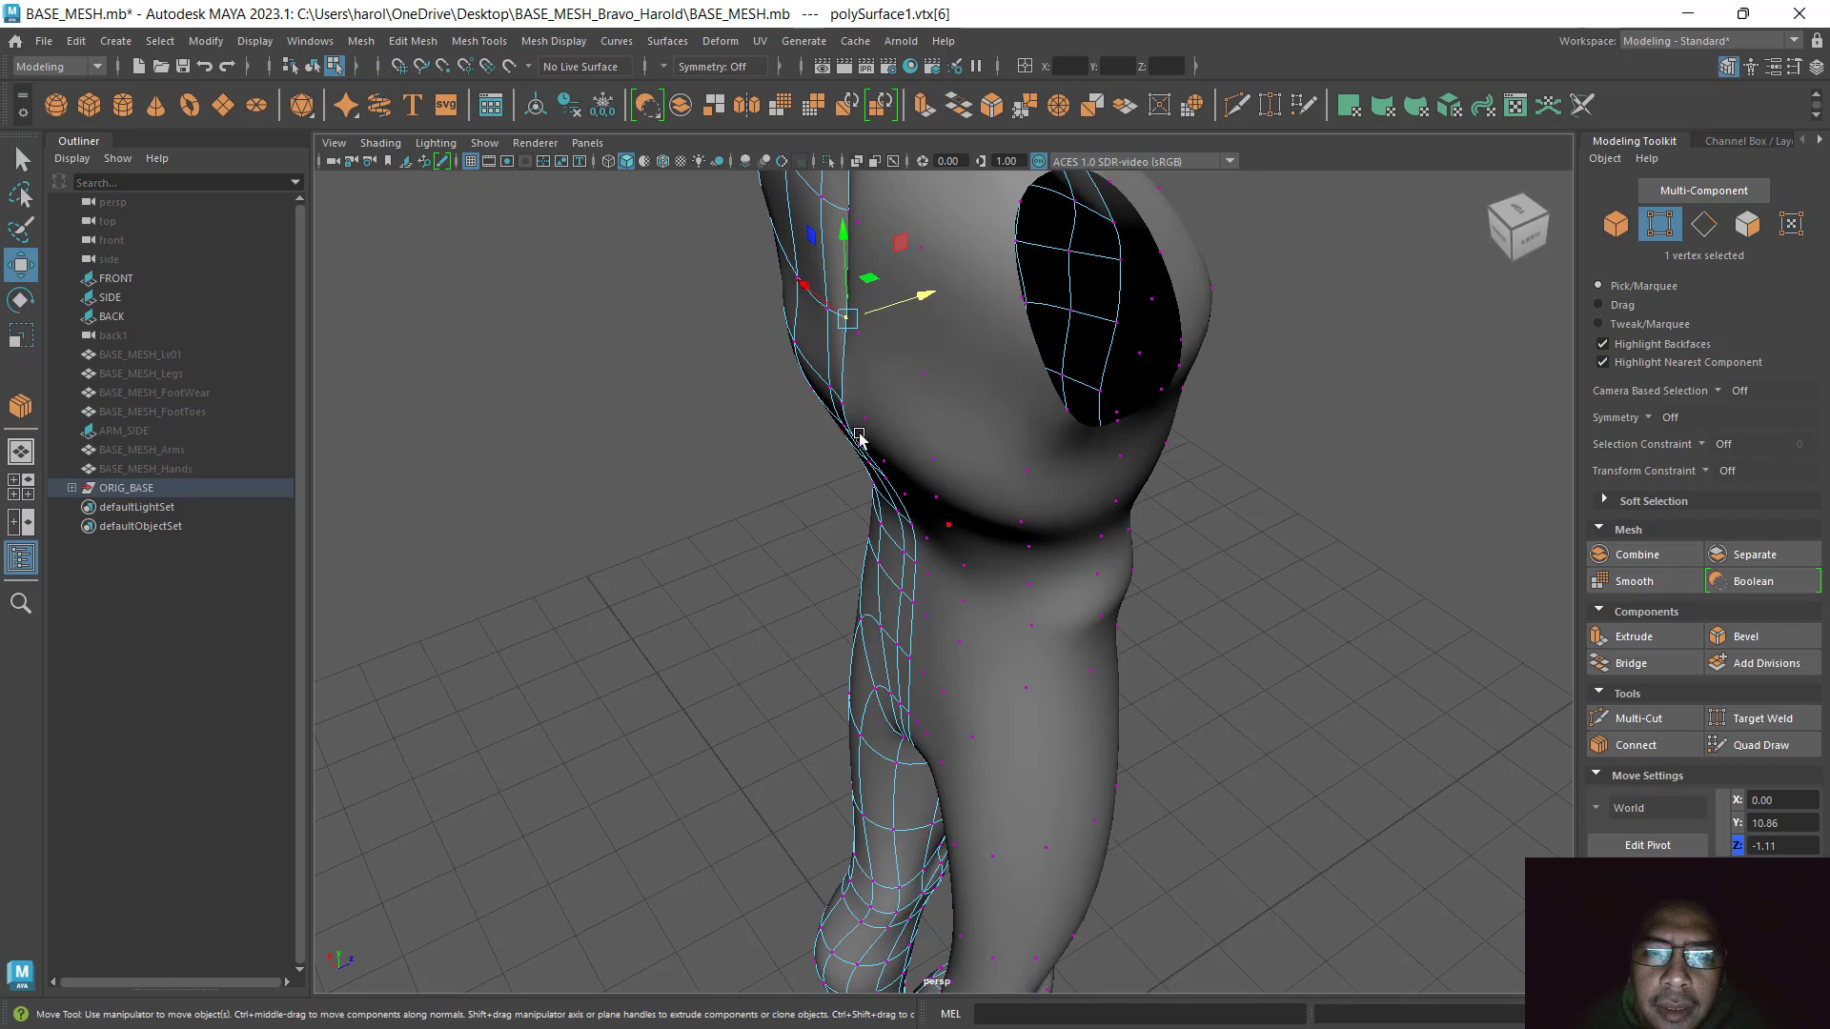
left_click(848, 409)
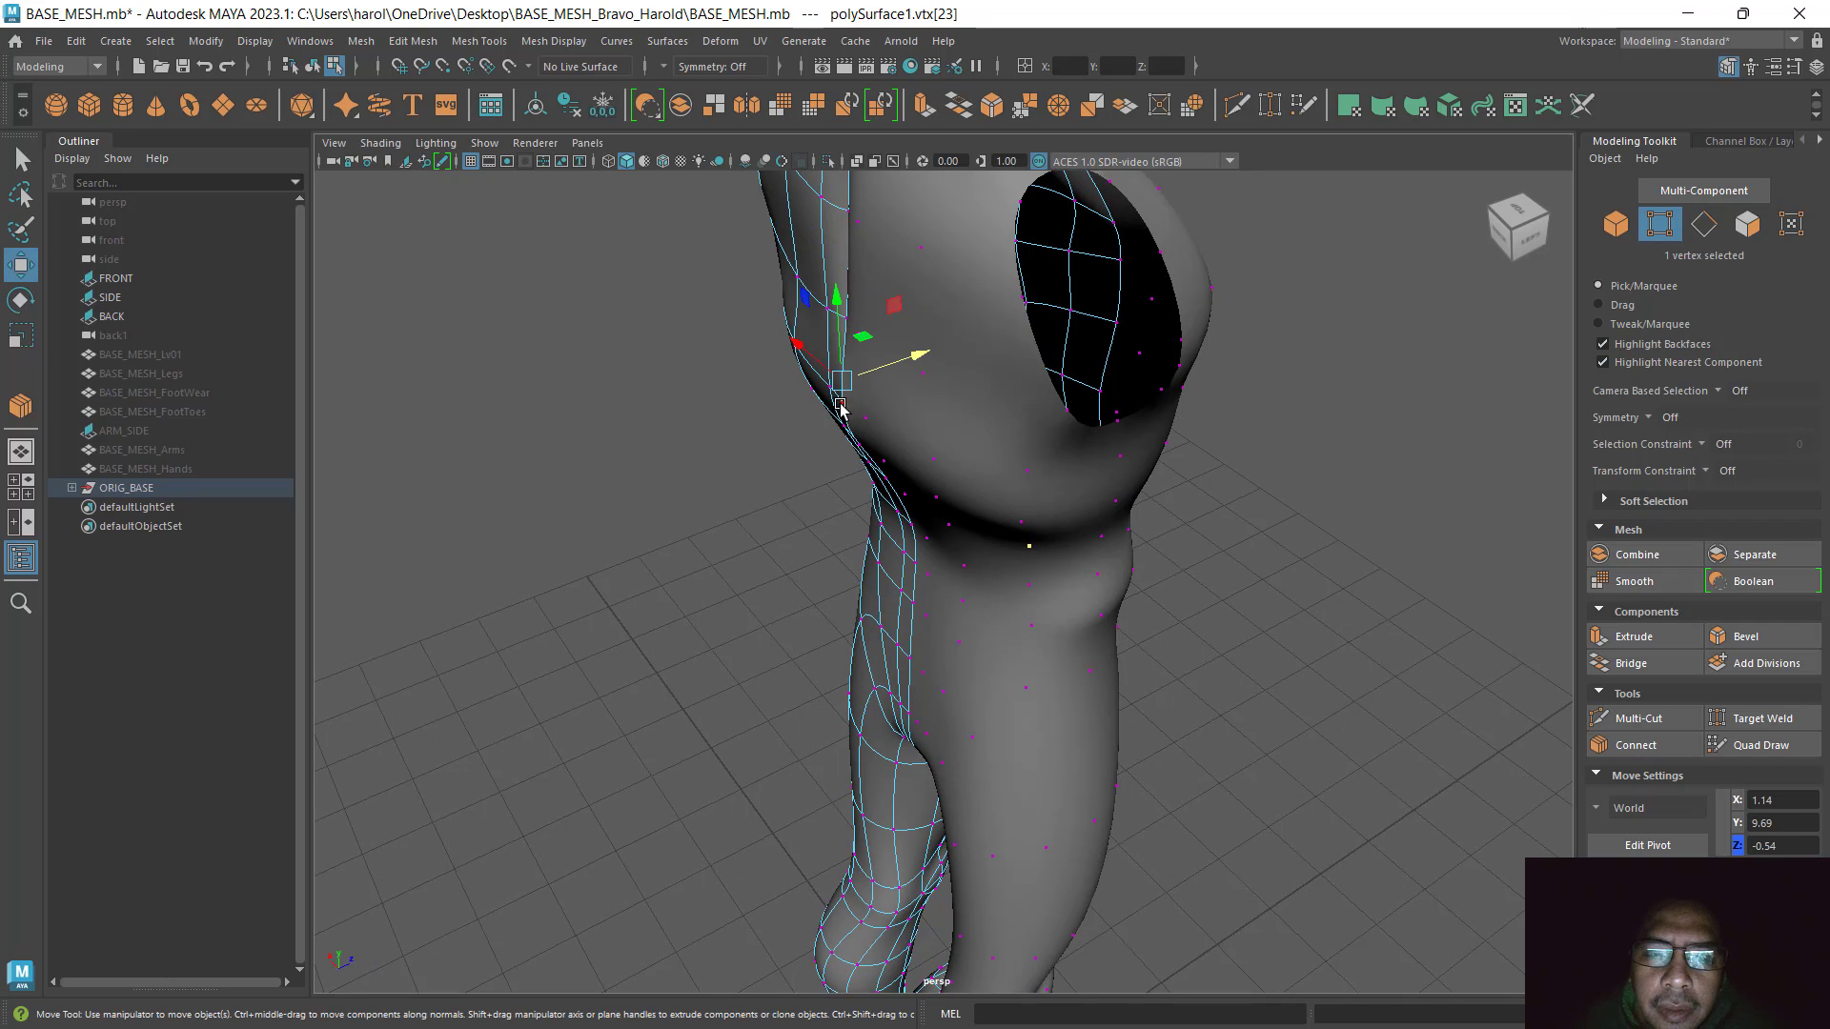
left_click_drag(841, 408, 934, 384)
left_click_drag(934, 383, 1031, 606, "alt")
Move four lower-back vertices together slightly up and left
left_click(870, 507)
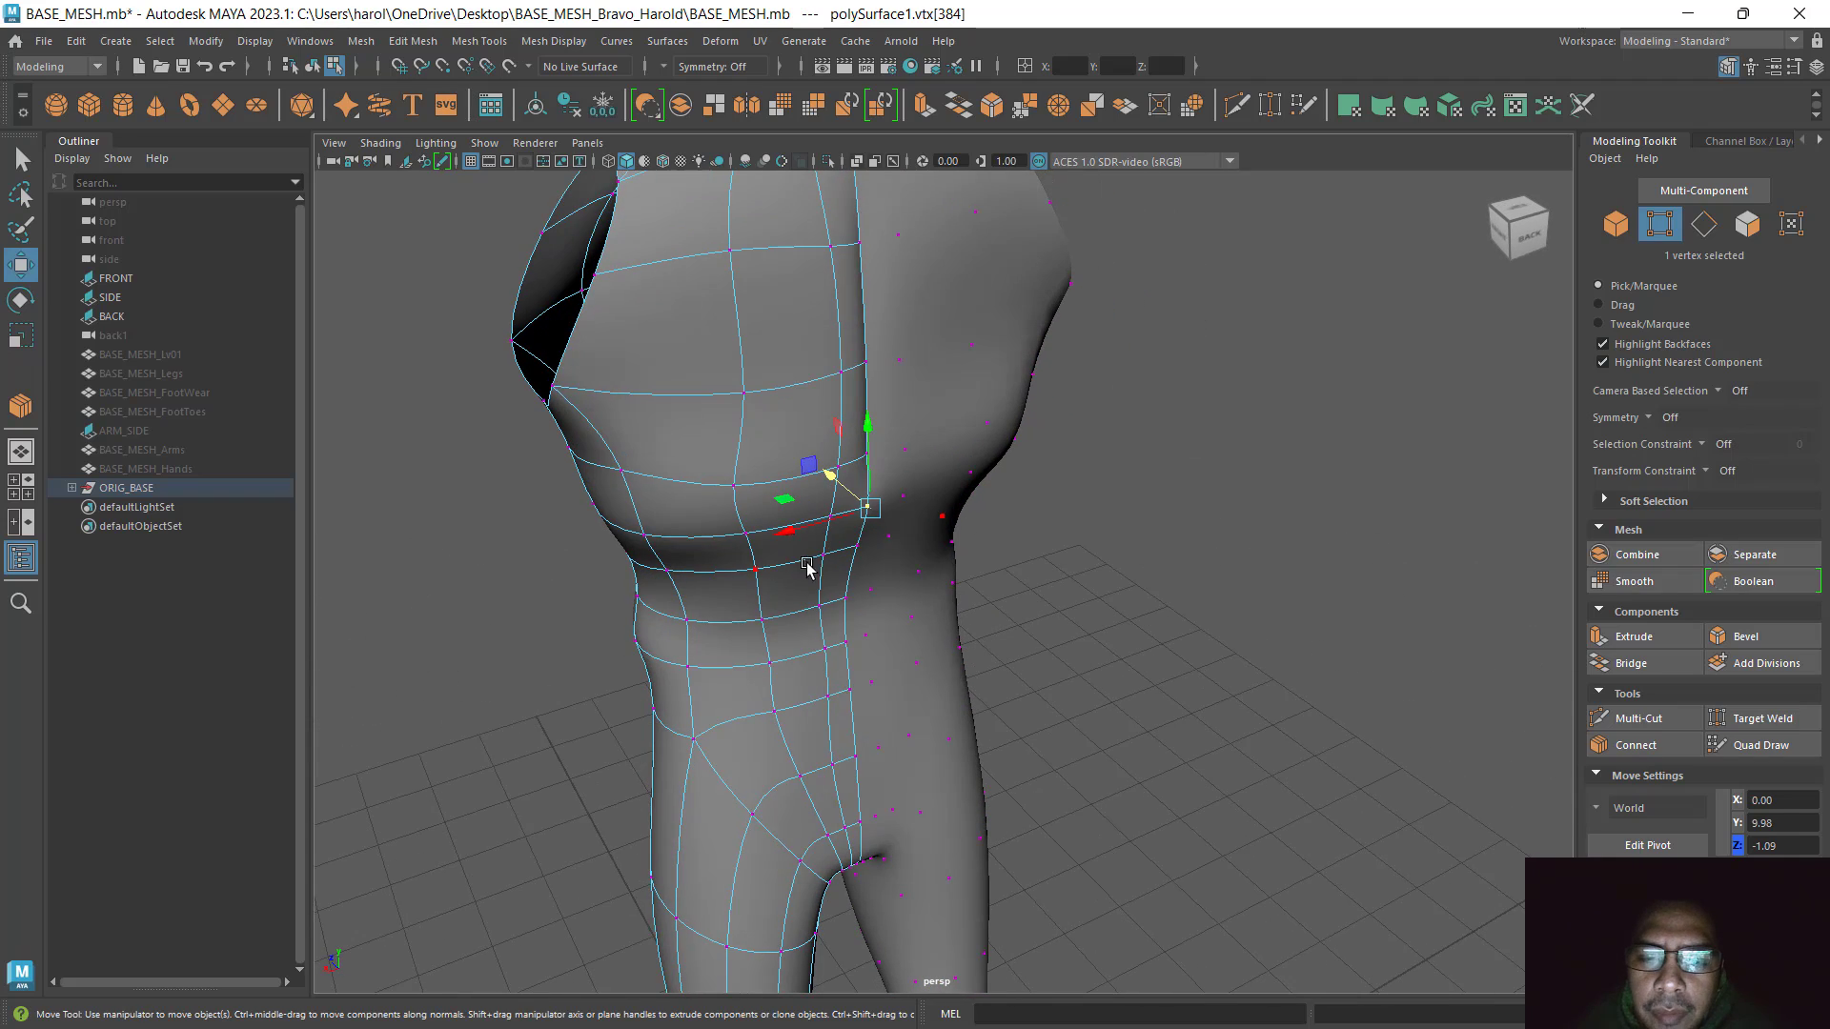
left_click(857, 551, "shift")
left_click(845, 597, "shift")
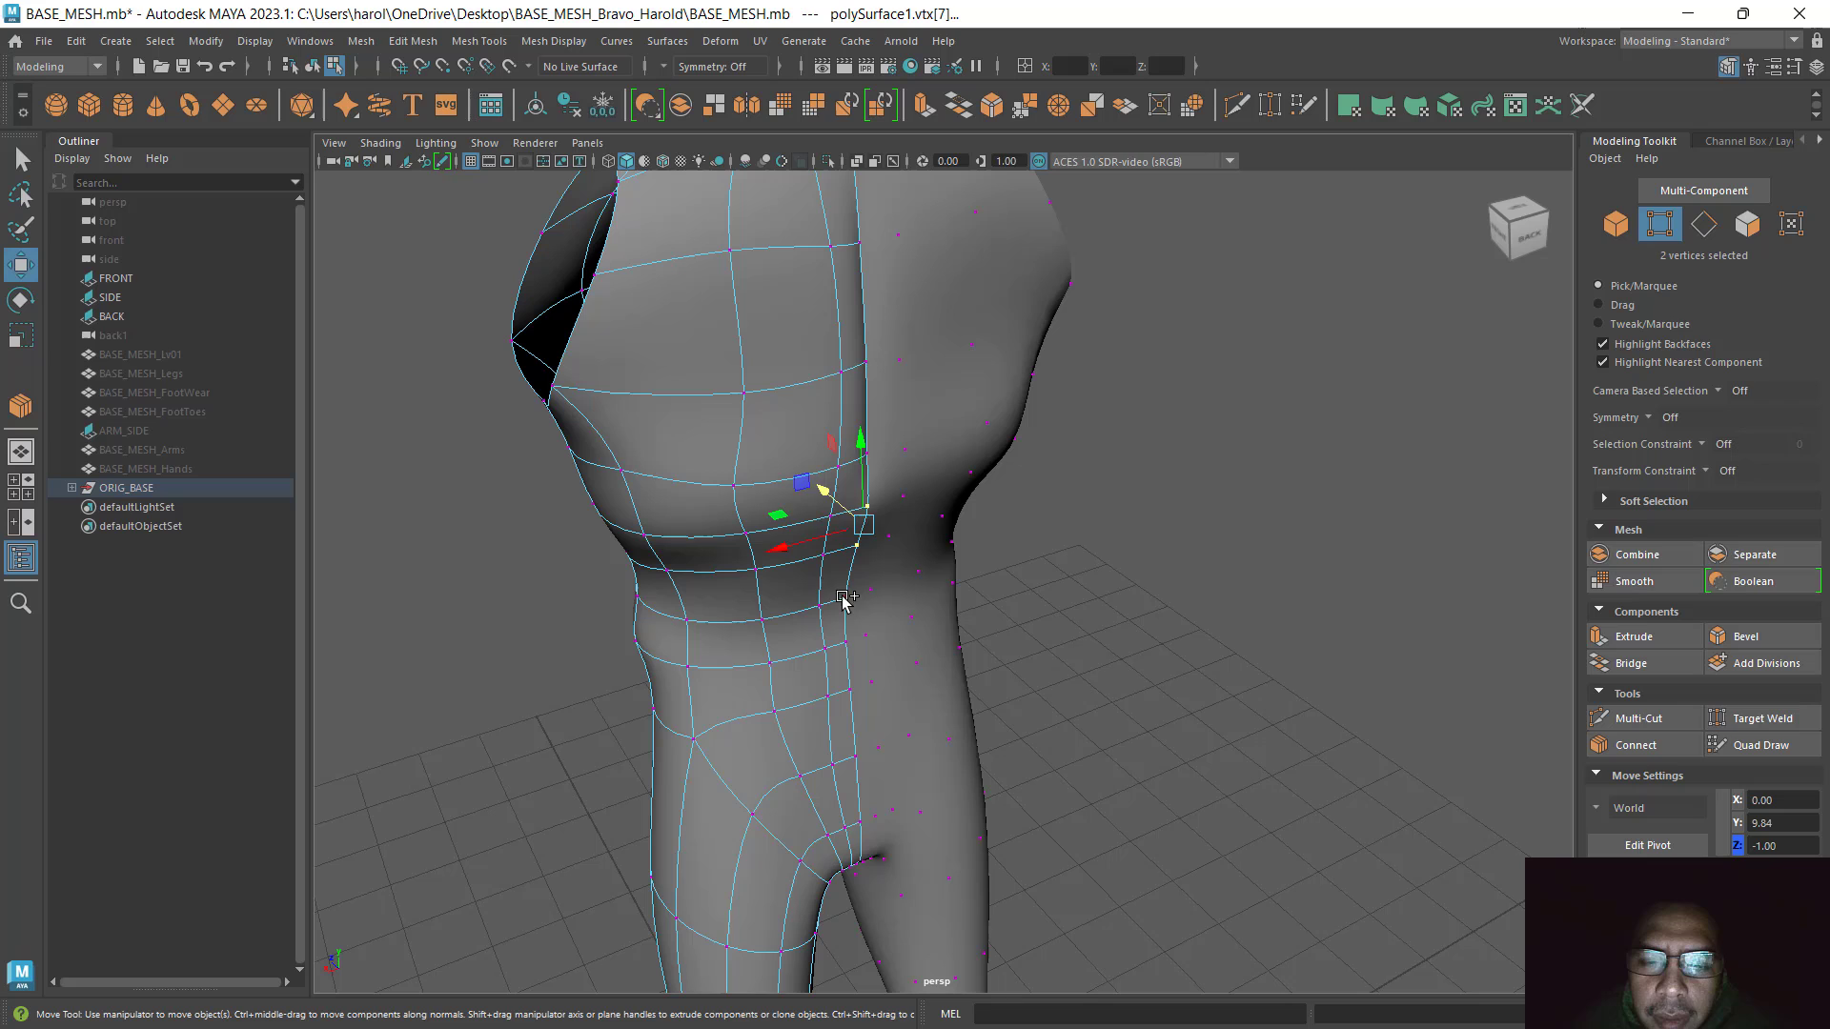
left_click(846, 643, "shift")
left_click_drag(818, 541, 796, 684)
Push a waist vertex at Y 8.83 in to Z -0.62, then restore the four-view layout
left_click(878, 583)
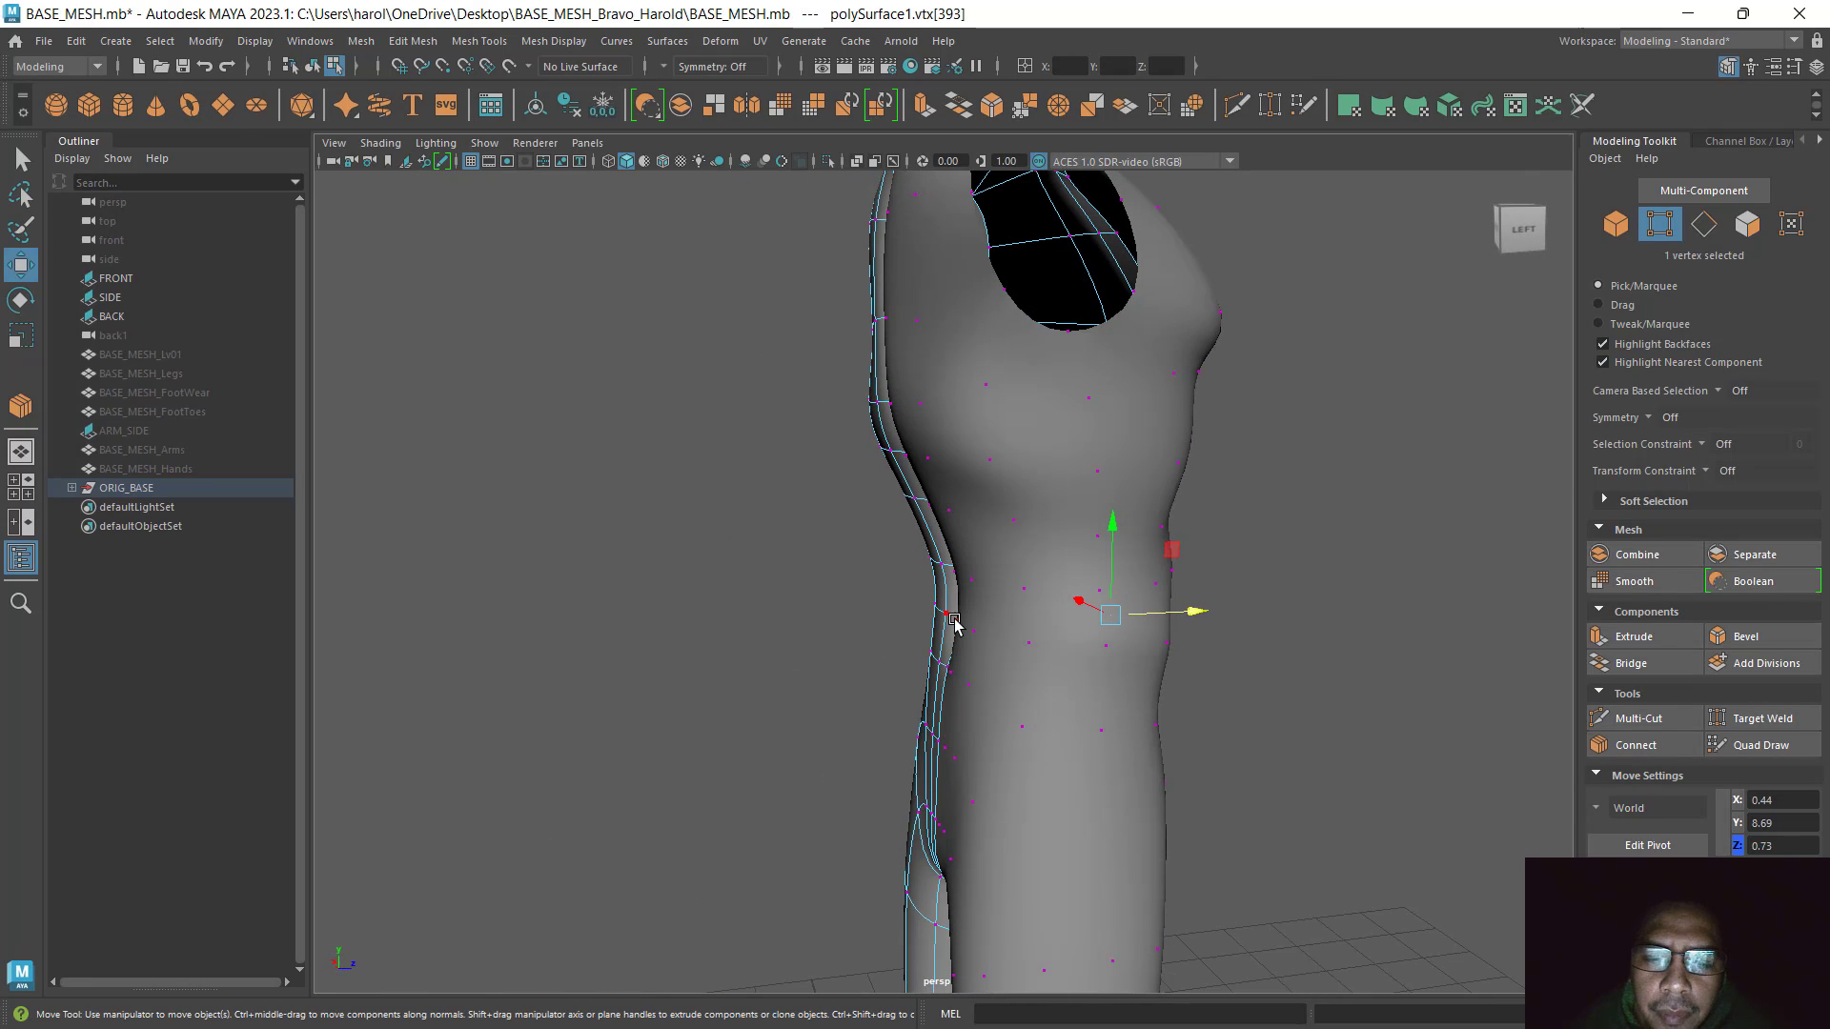
left_click_drag(991, 620, 1209, 706, "alt")
left_click(1209, 707)
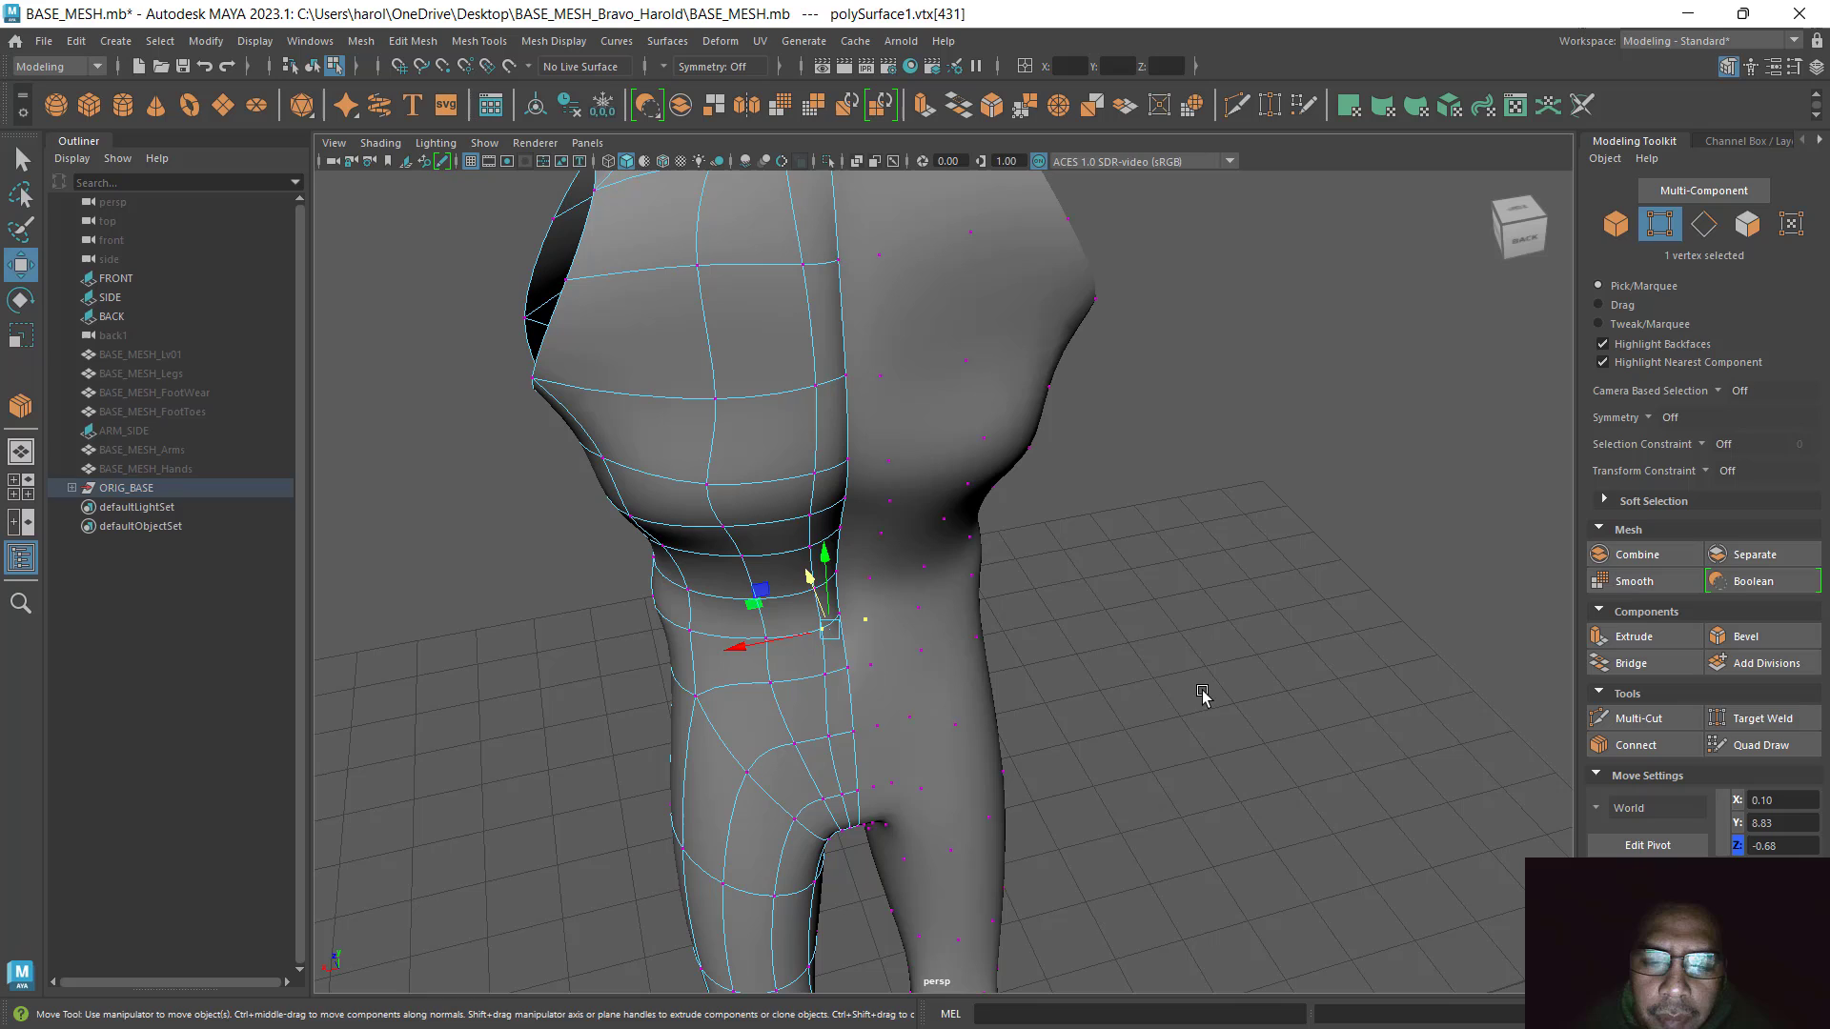
left_click(838, 618)
left_click_drag(1009, 734, 763, 682, "alt")
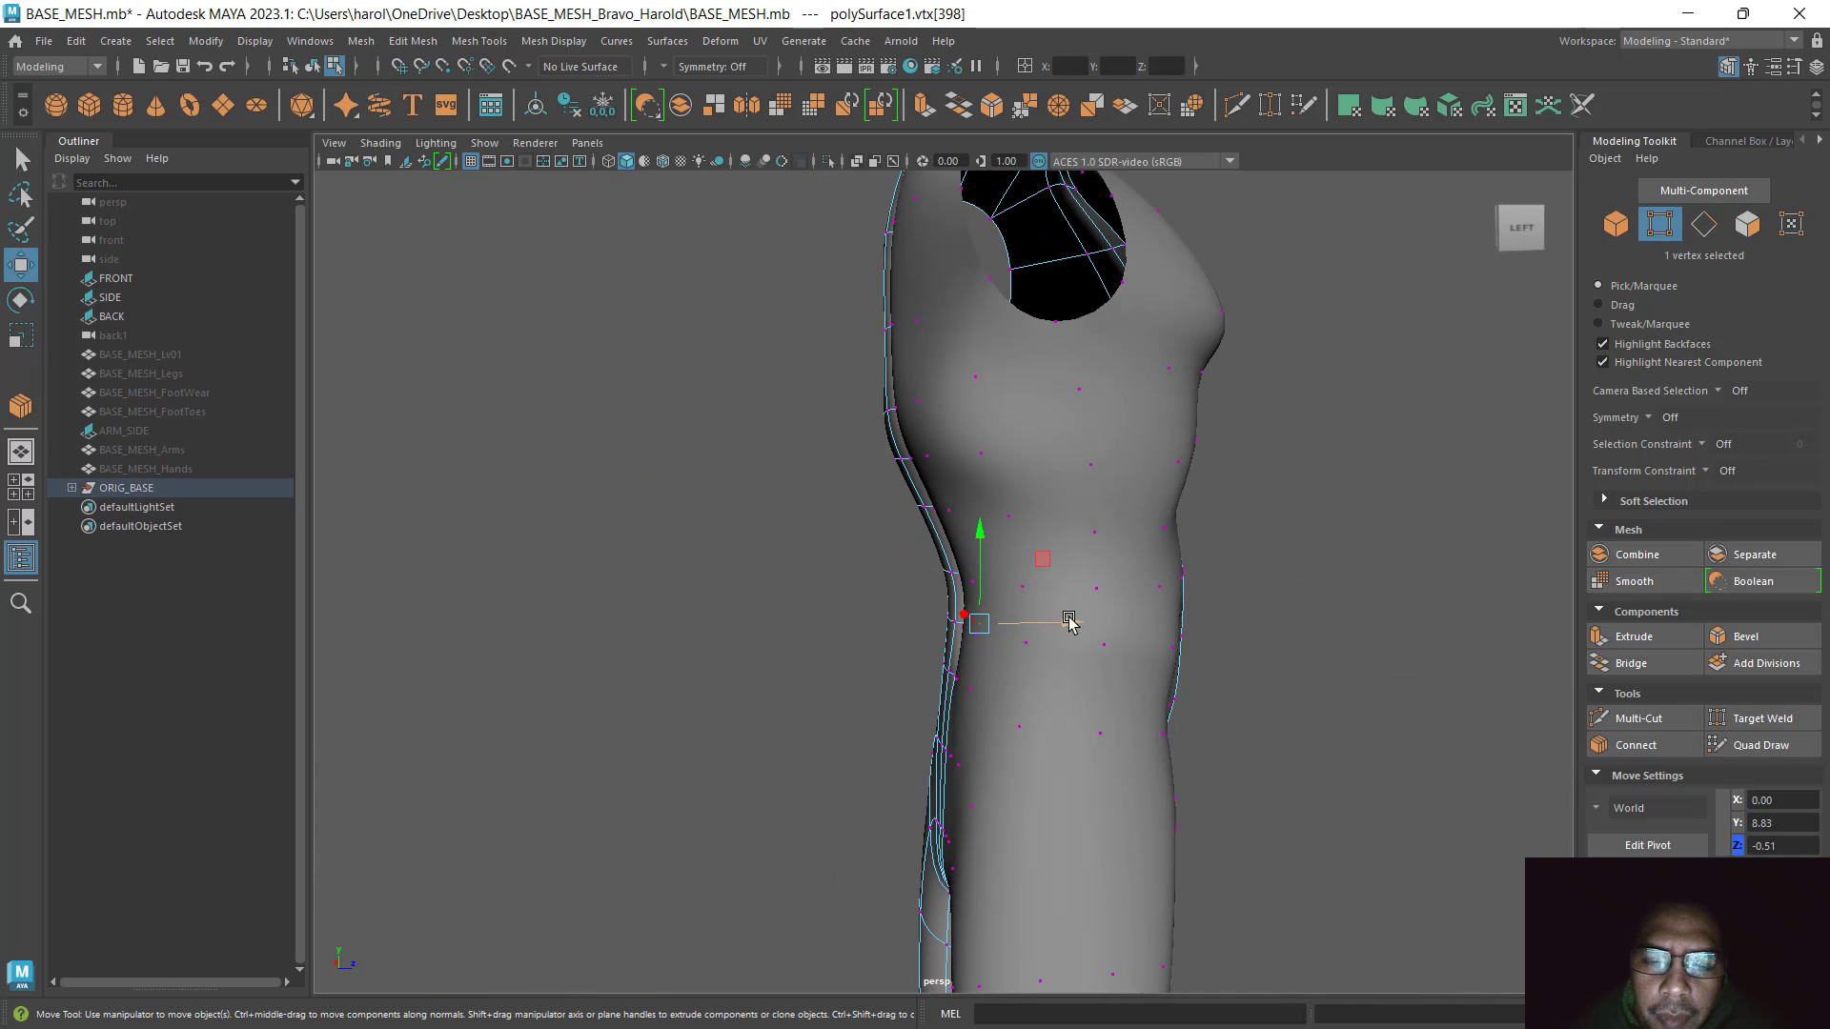
left_click_drag(1070, 621, 1054, 625)
left_click_drag(1054, 626, 1205, 674, "alt")
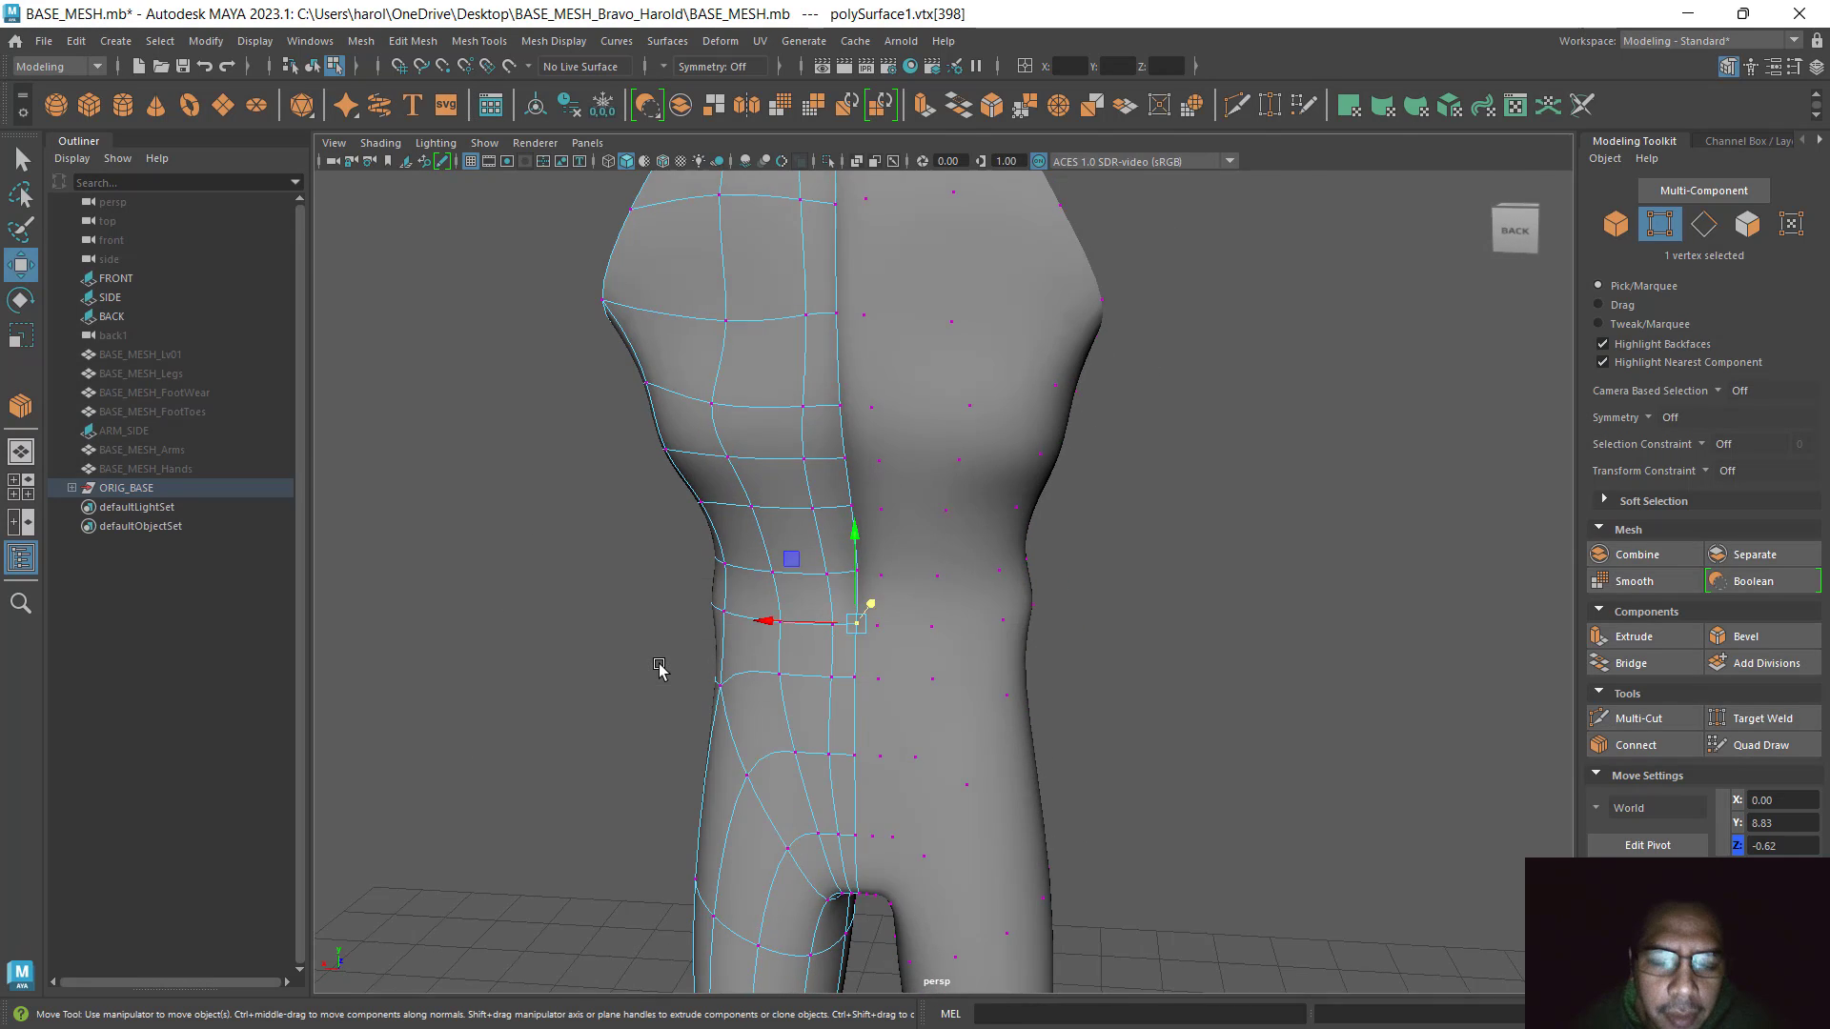
key("space")
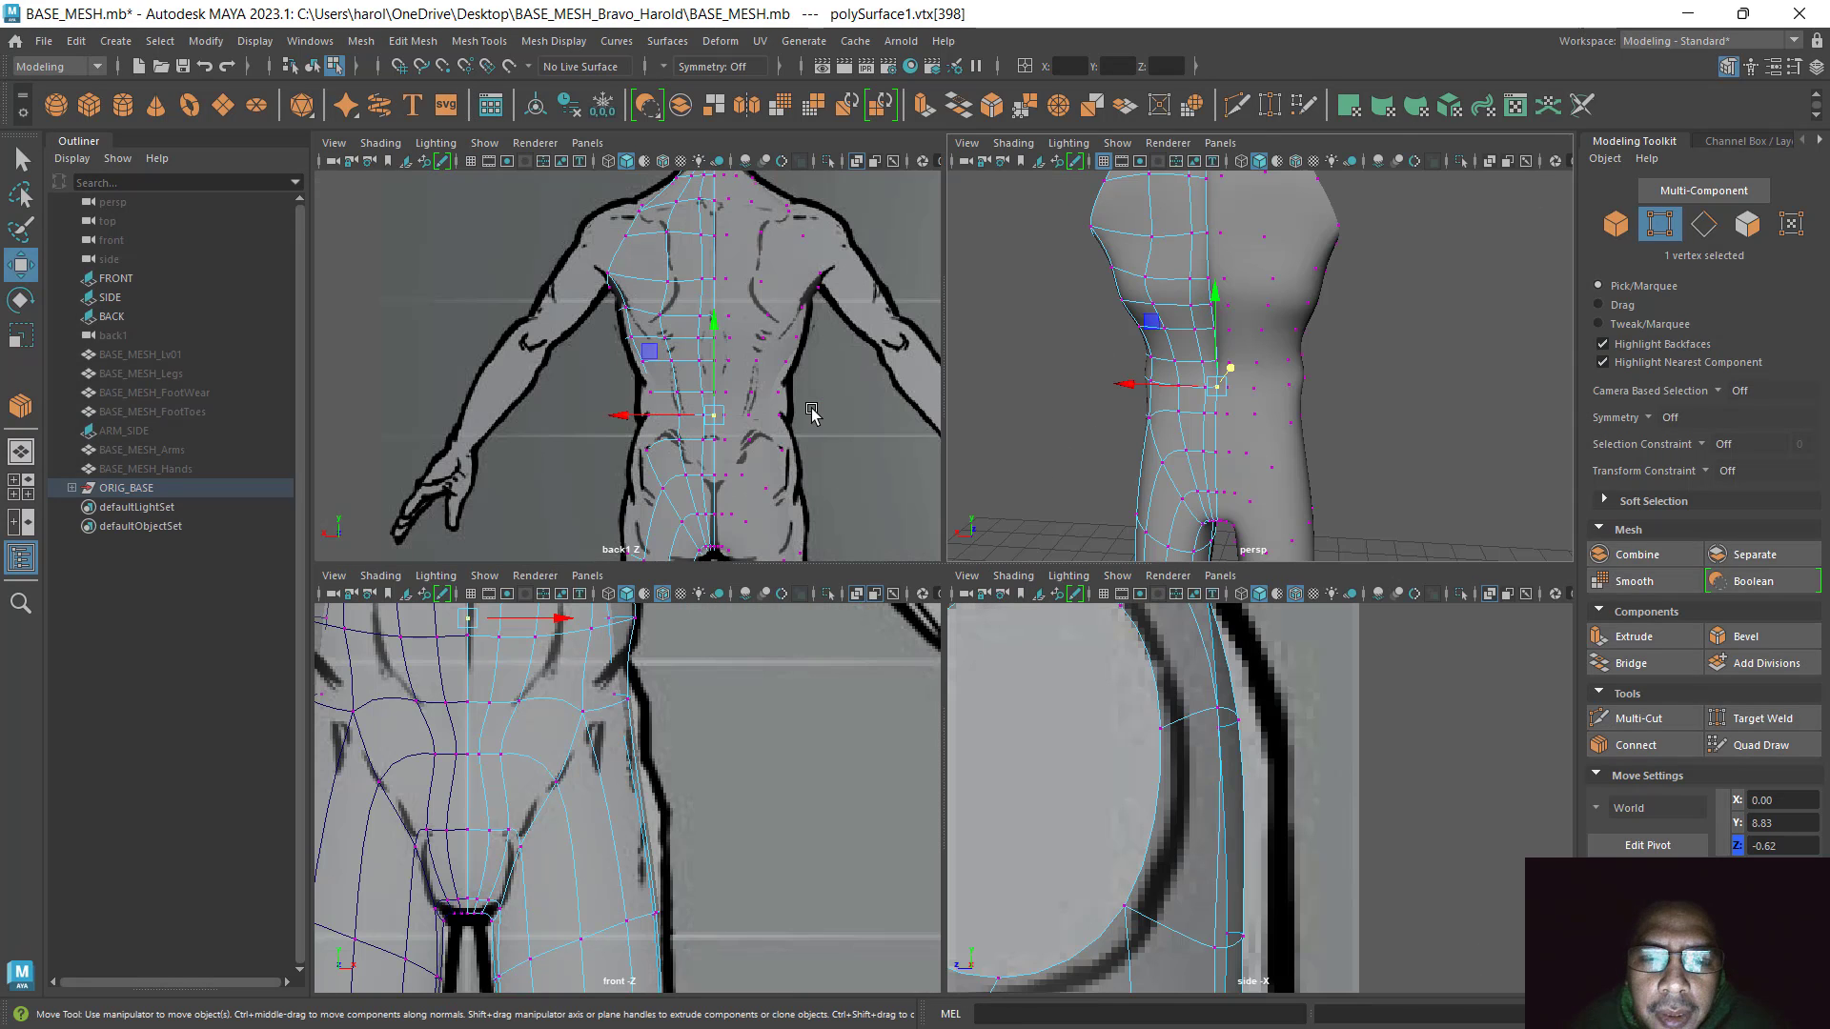
Move two upper-back vertices in toward the spine, to X 0.04 and X 0.03
scroll(755, 436, "up", 3)
left_click(783, 355)
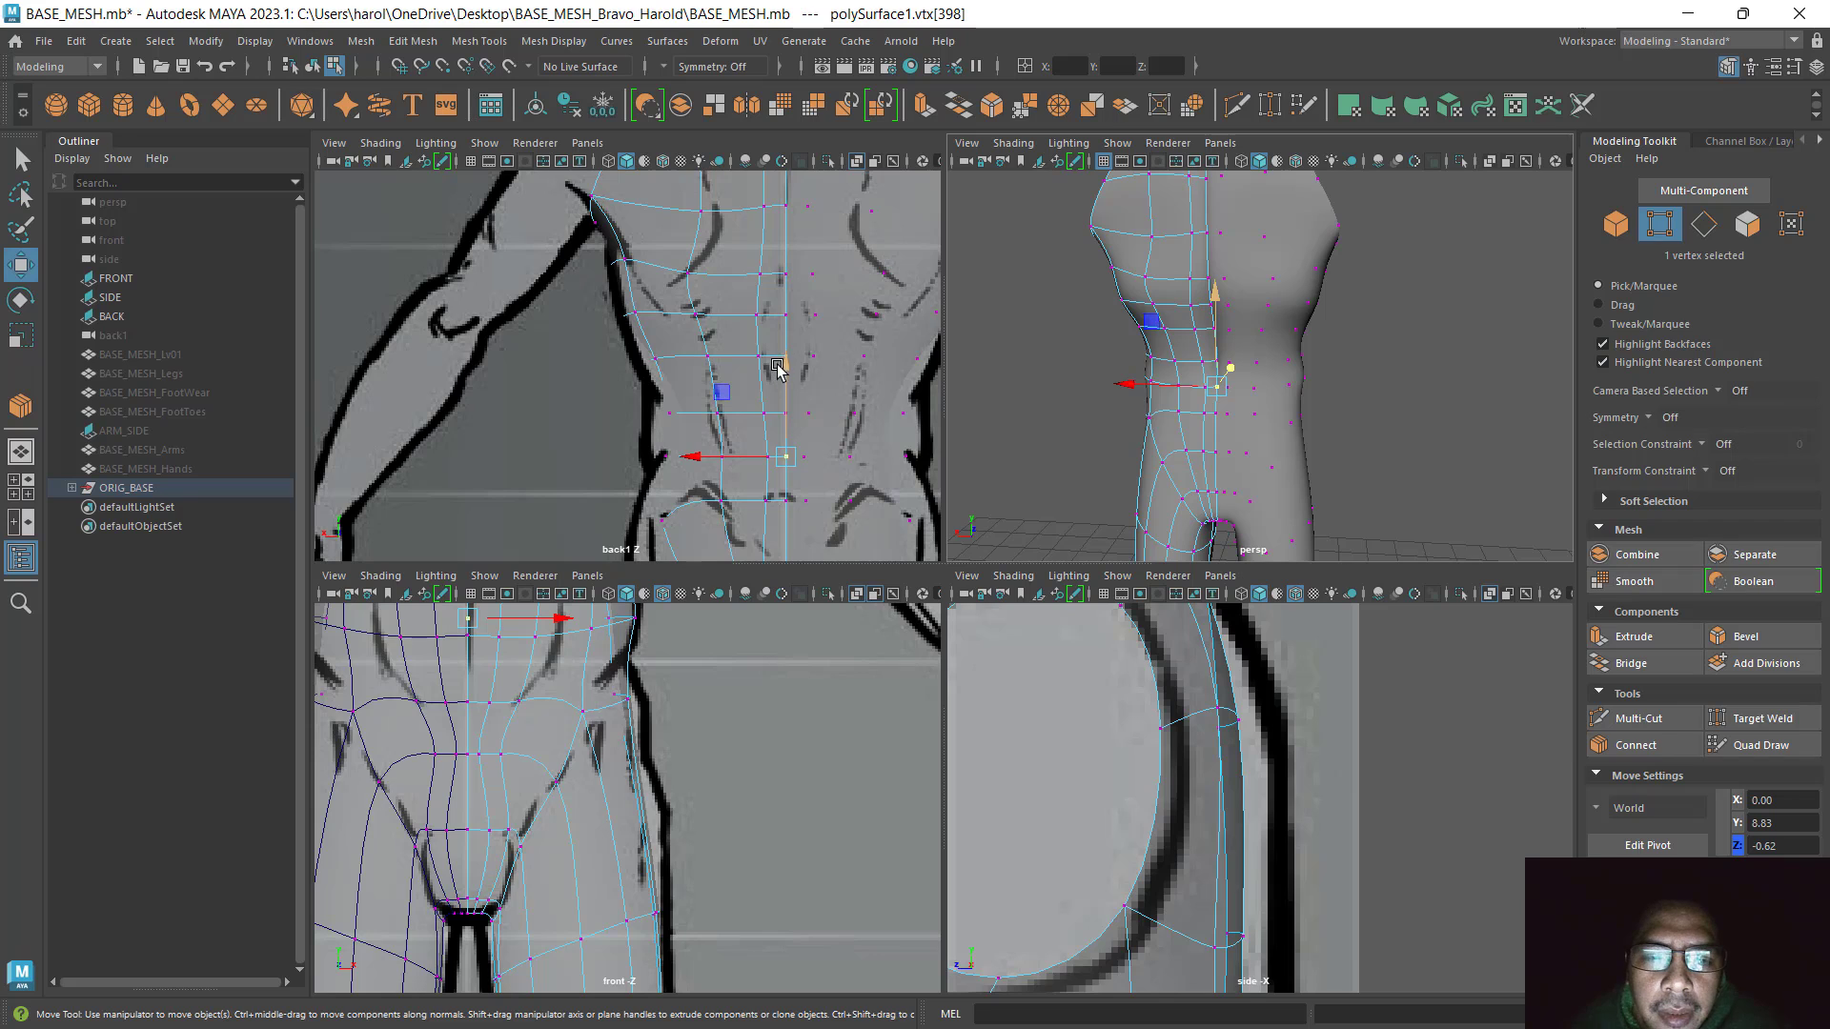
left_click_drag(1395, 408, 1354, 449, "alt")
left_click(1190, 246)
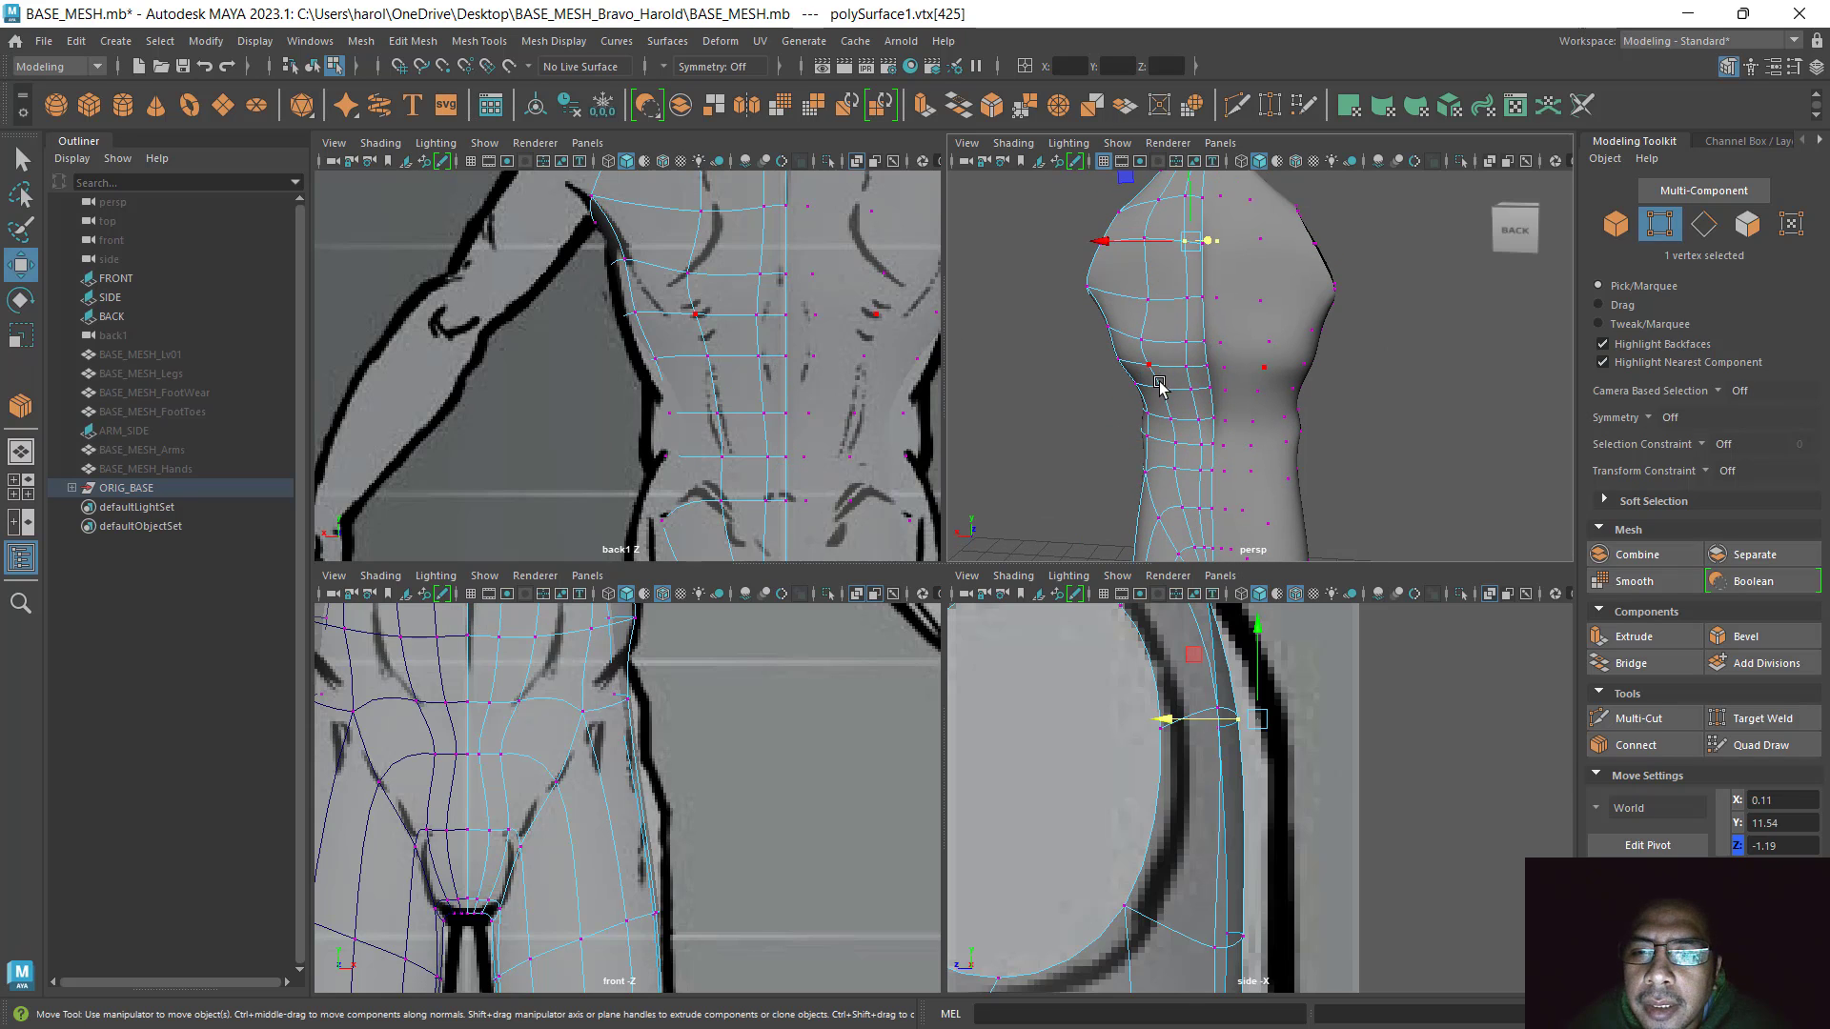
left_click_drag(1182, 309, 1194, 322, "alt")
left_click(1201, 299, "shift")
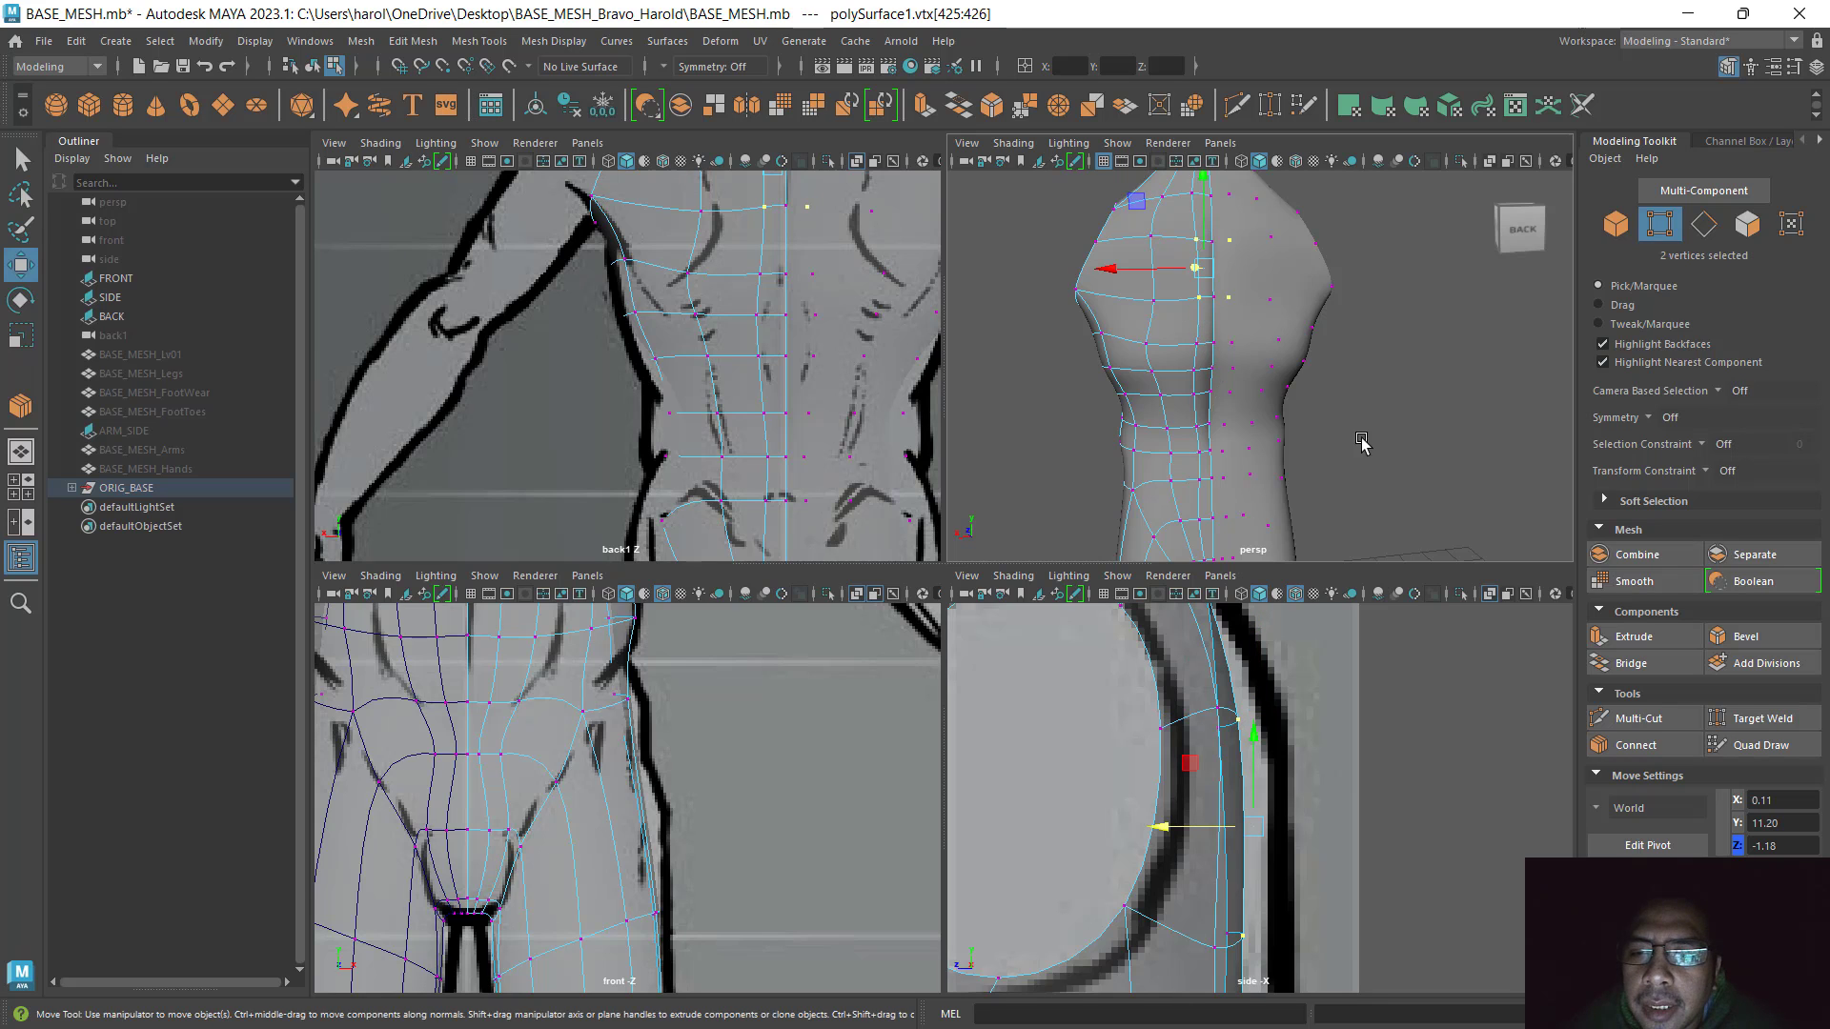
left_click_drag(1364, 438, 1312, 487, "alt")
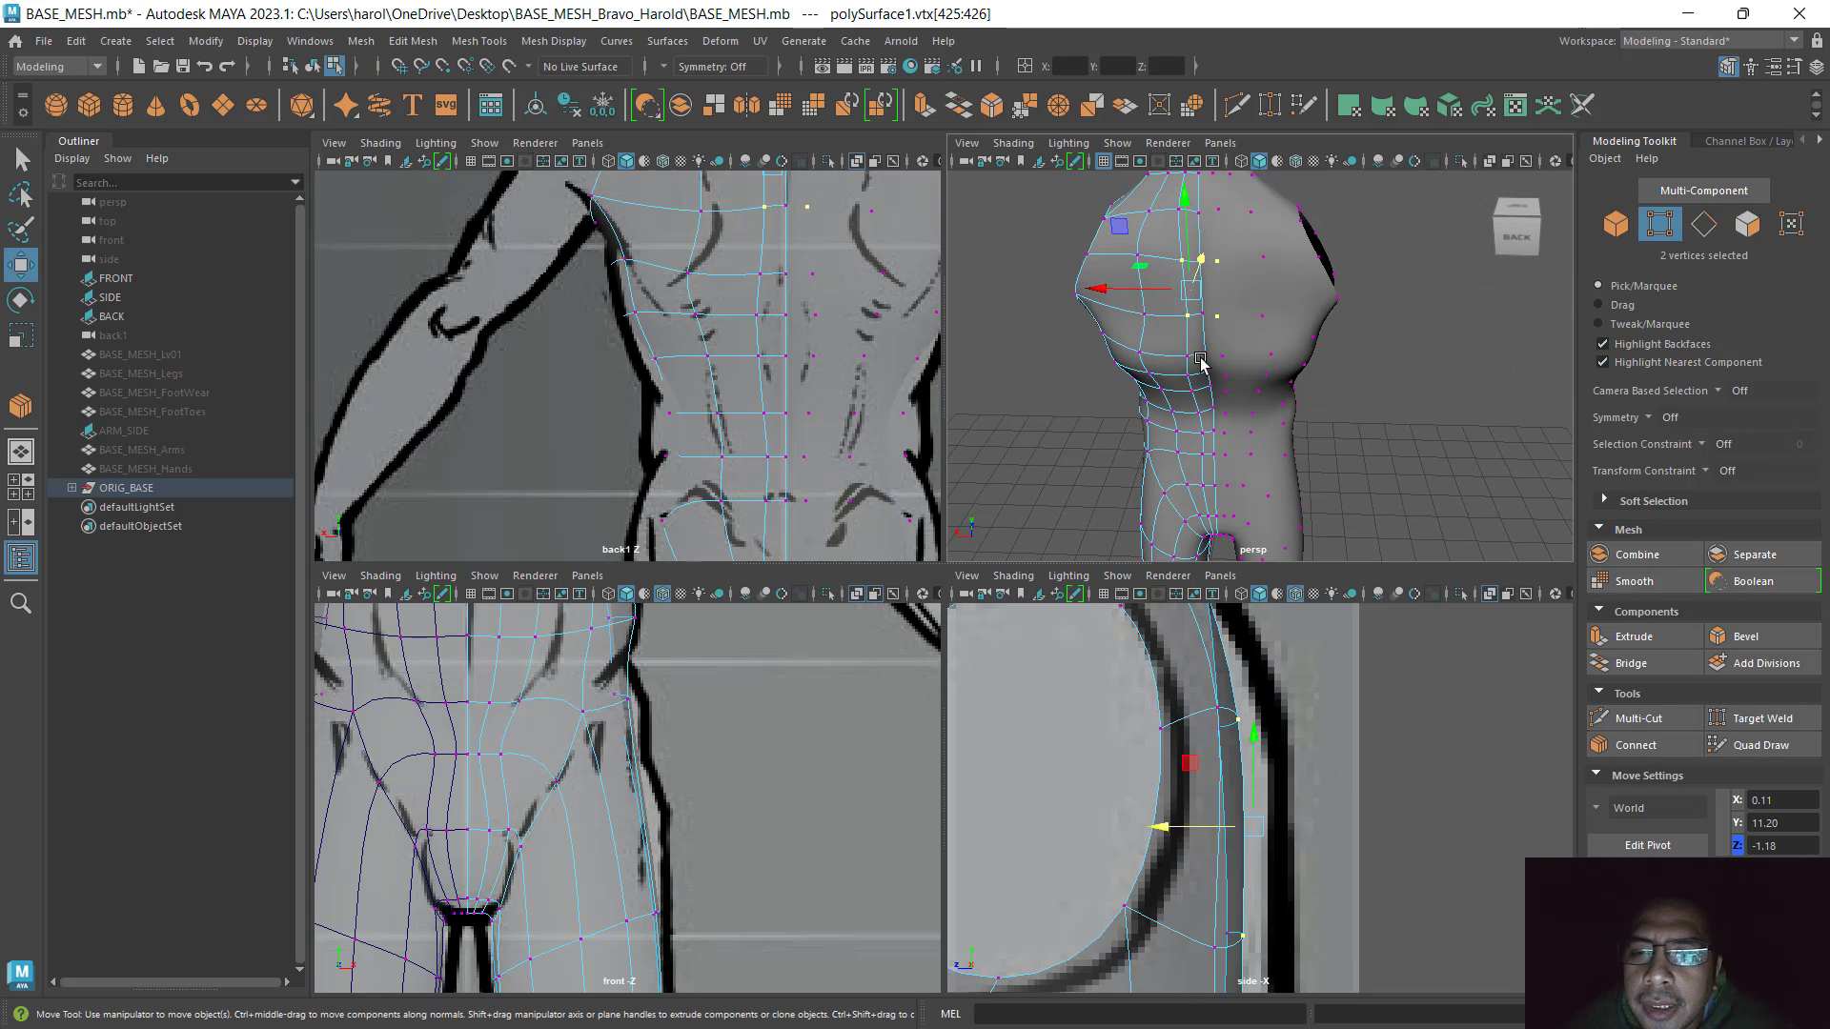
left_click_drag(1202, 265, 1249, 420)
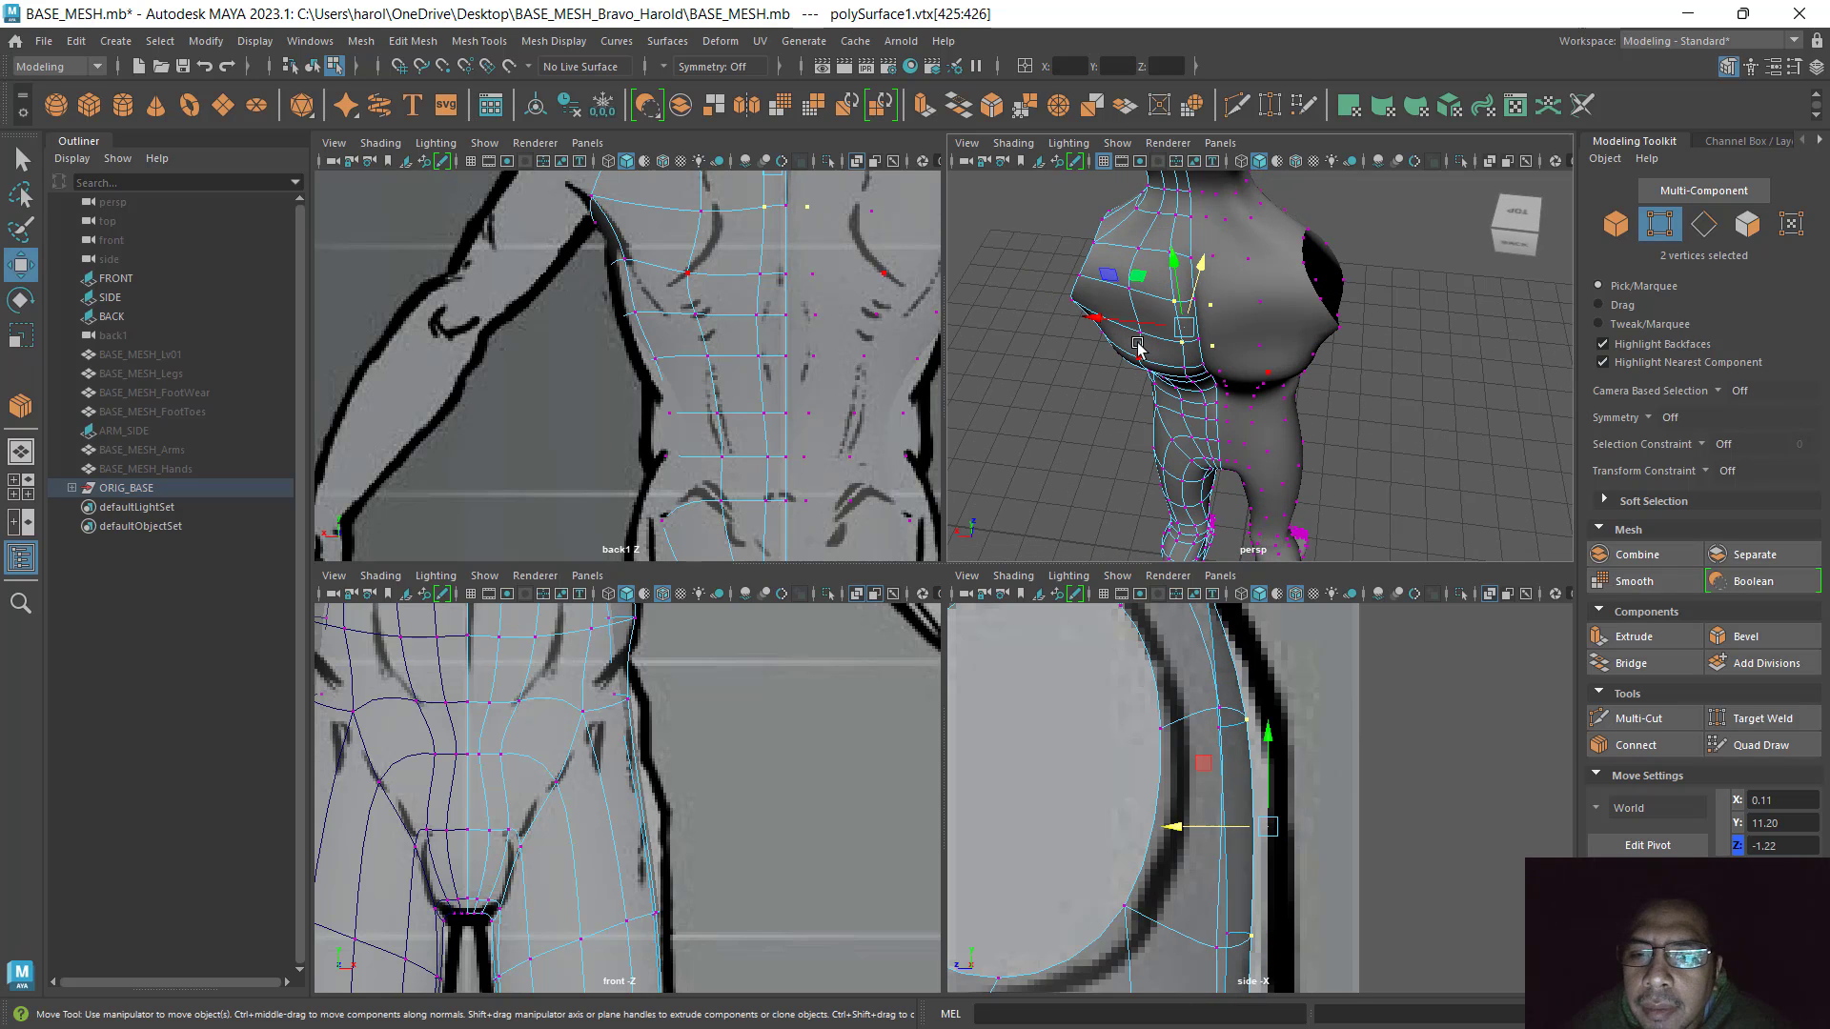
left_click_drag(1117, 325, 1122, 324)
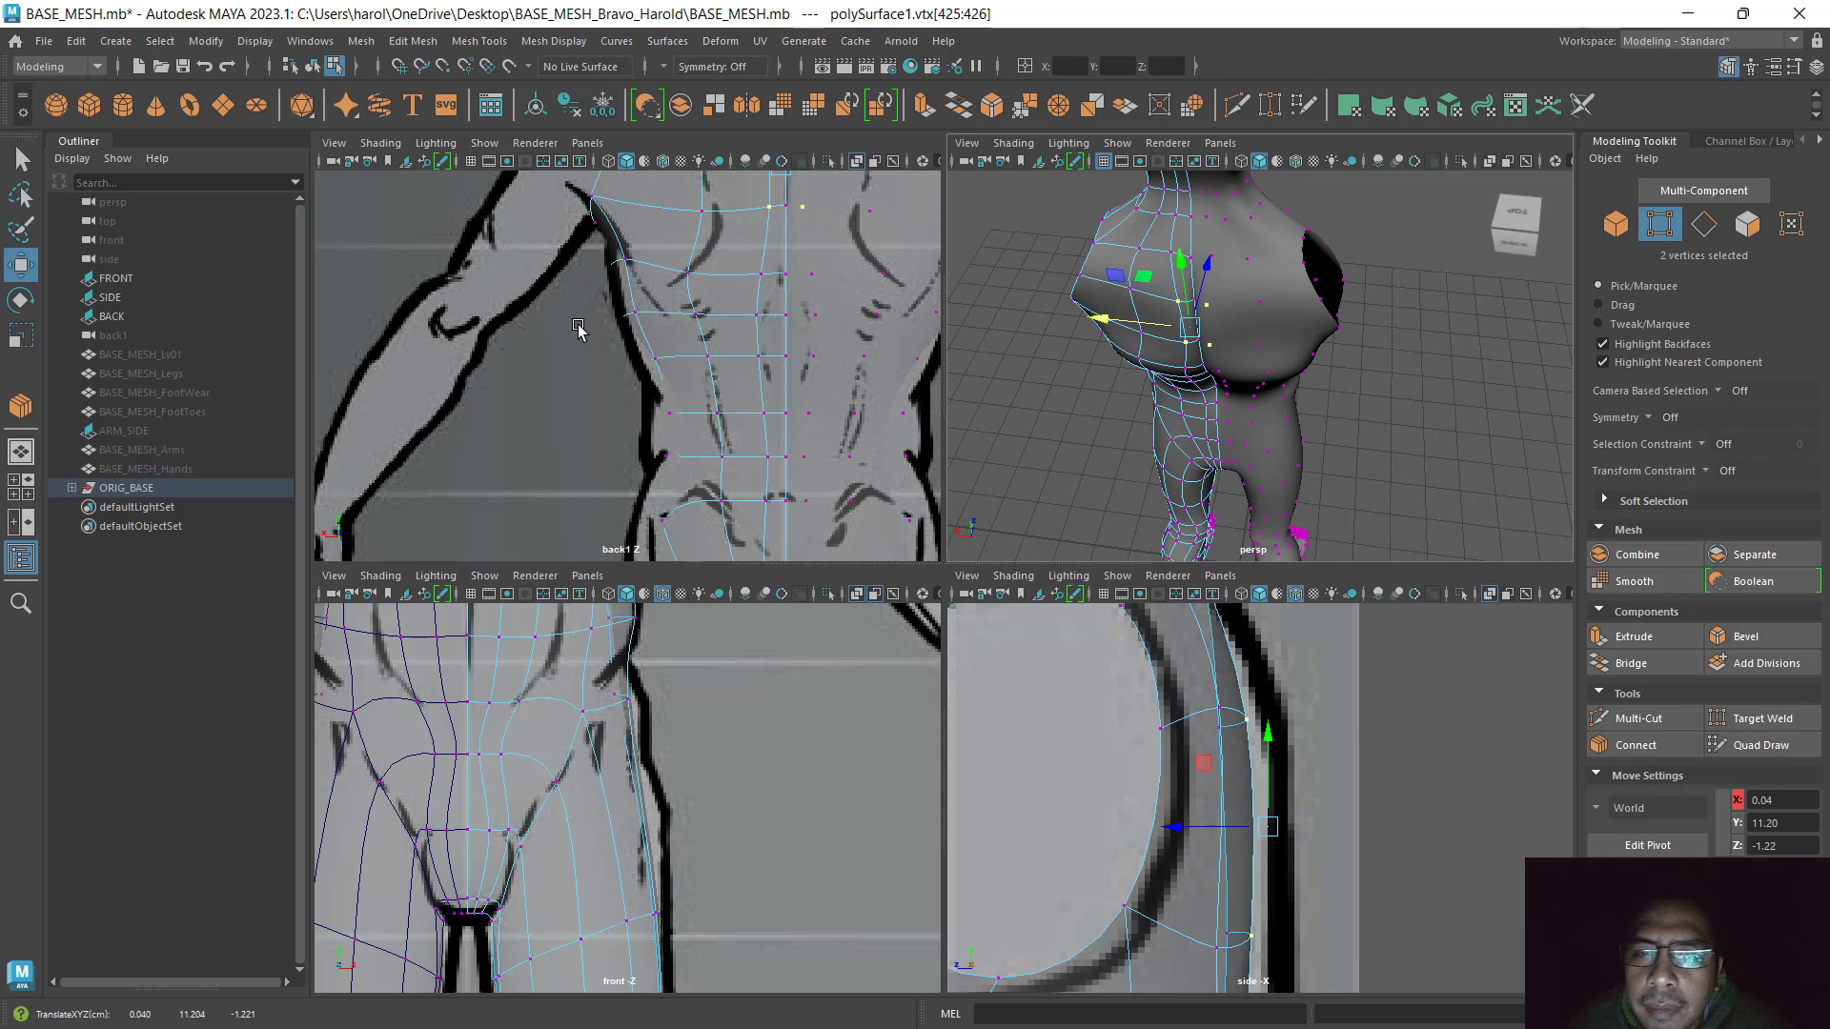
Slide the chest vertex near the armpit out to the back outline, then select the shoulder-edge vertex
middle_click_drag(571, 327, 770, 429, "alt")
left_click(794, 419)
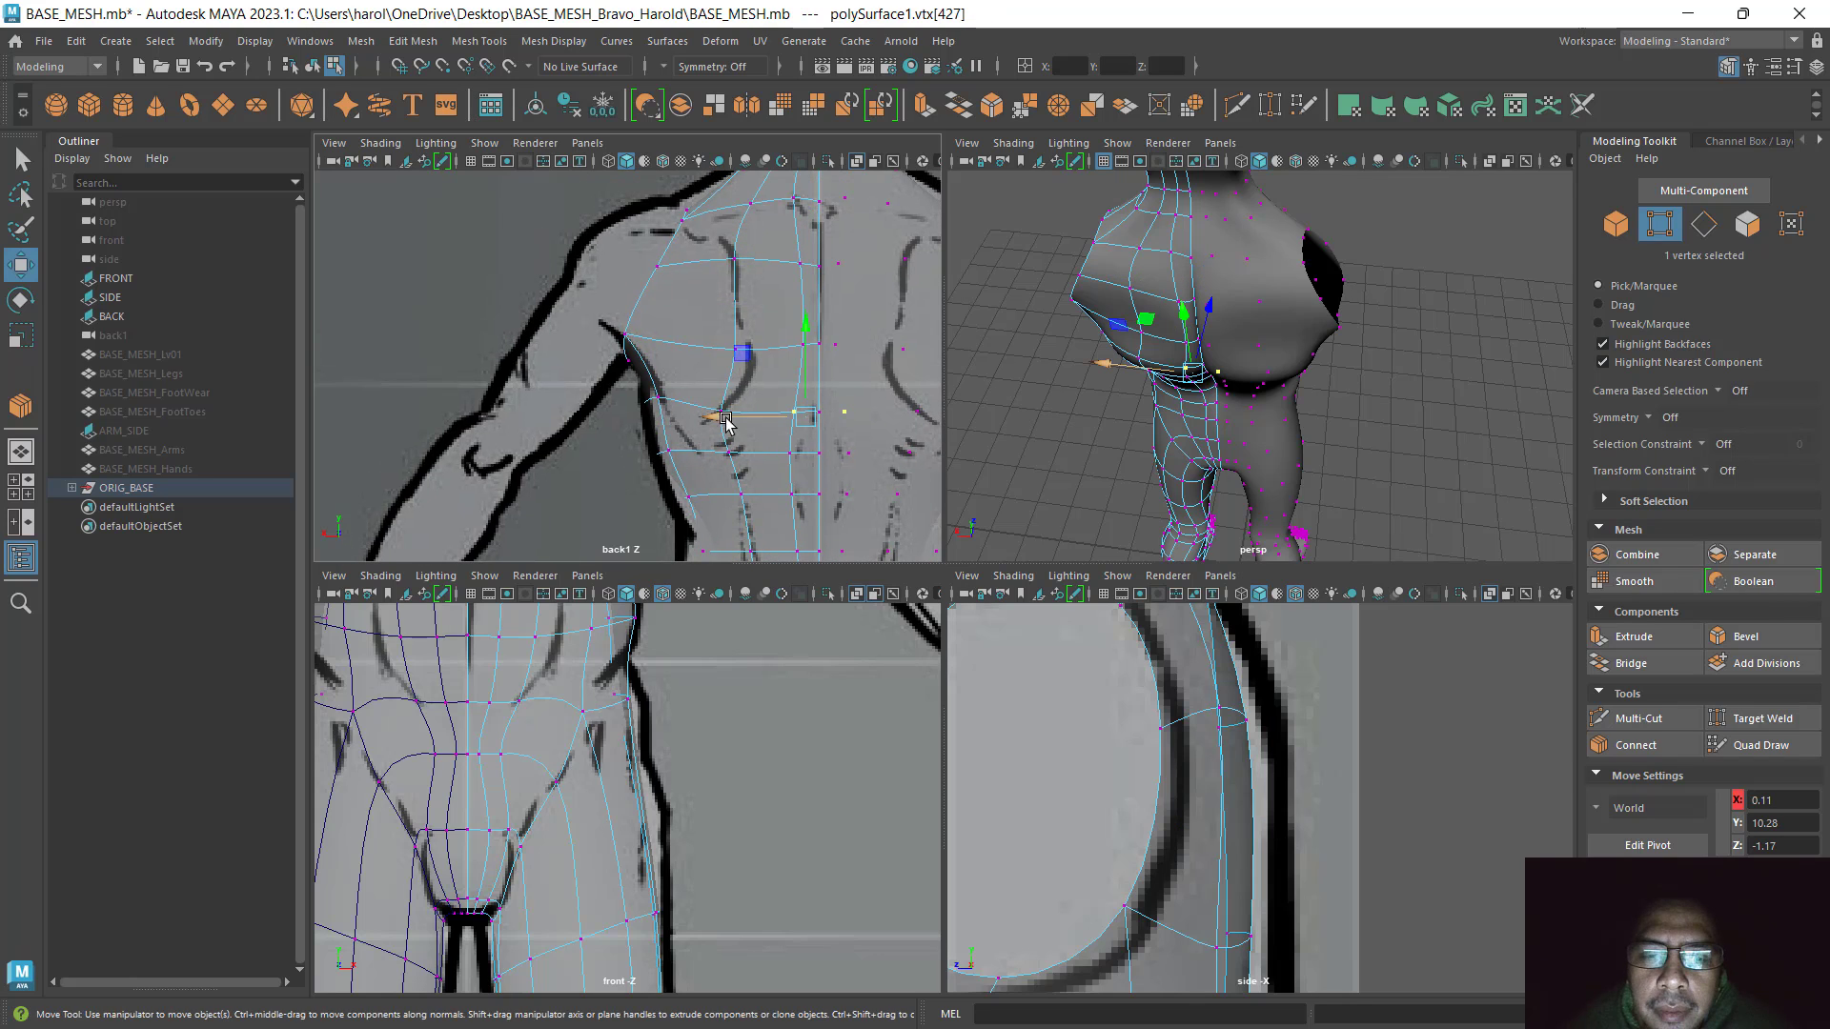
mouse_move(718, 412)
left_mouse_down()
mouse_move(750, 416)
mouse_move(736, 412)
left_mouse_up()
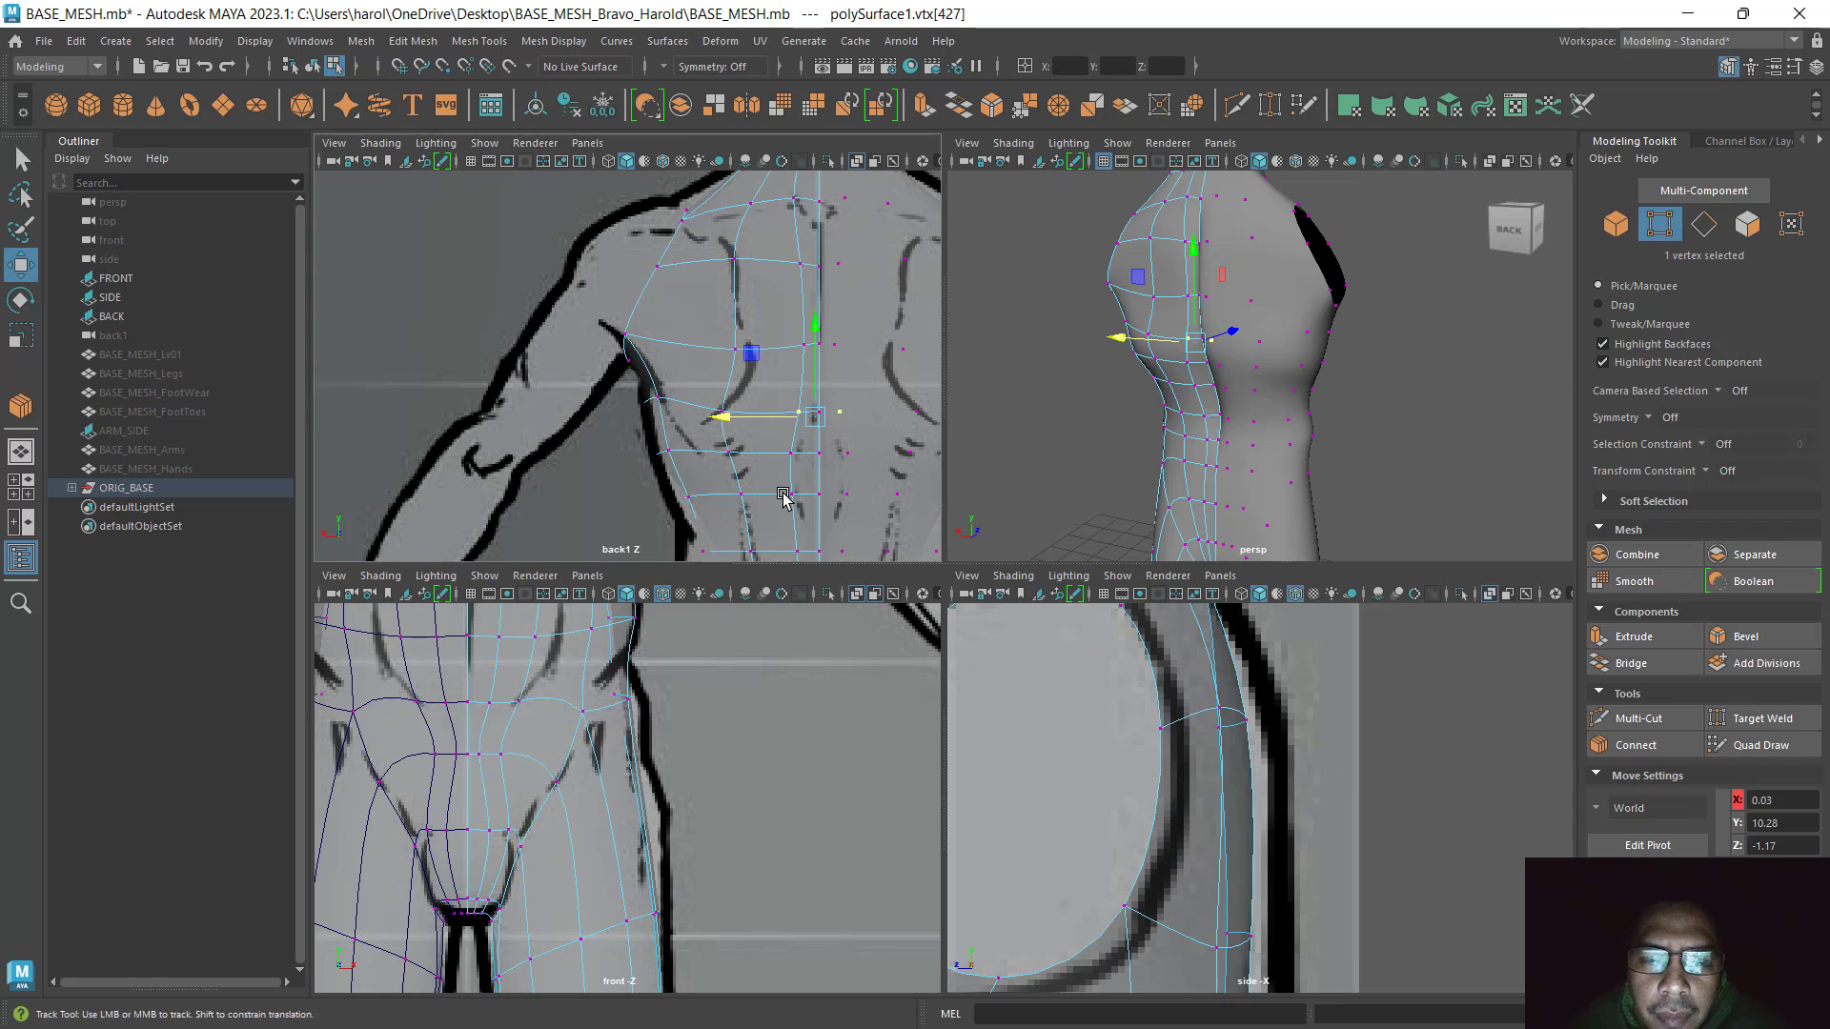
middle_click_drag(782, 495, 765, 426, "alt")
left_click(708, 284)
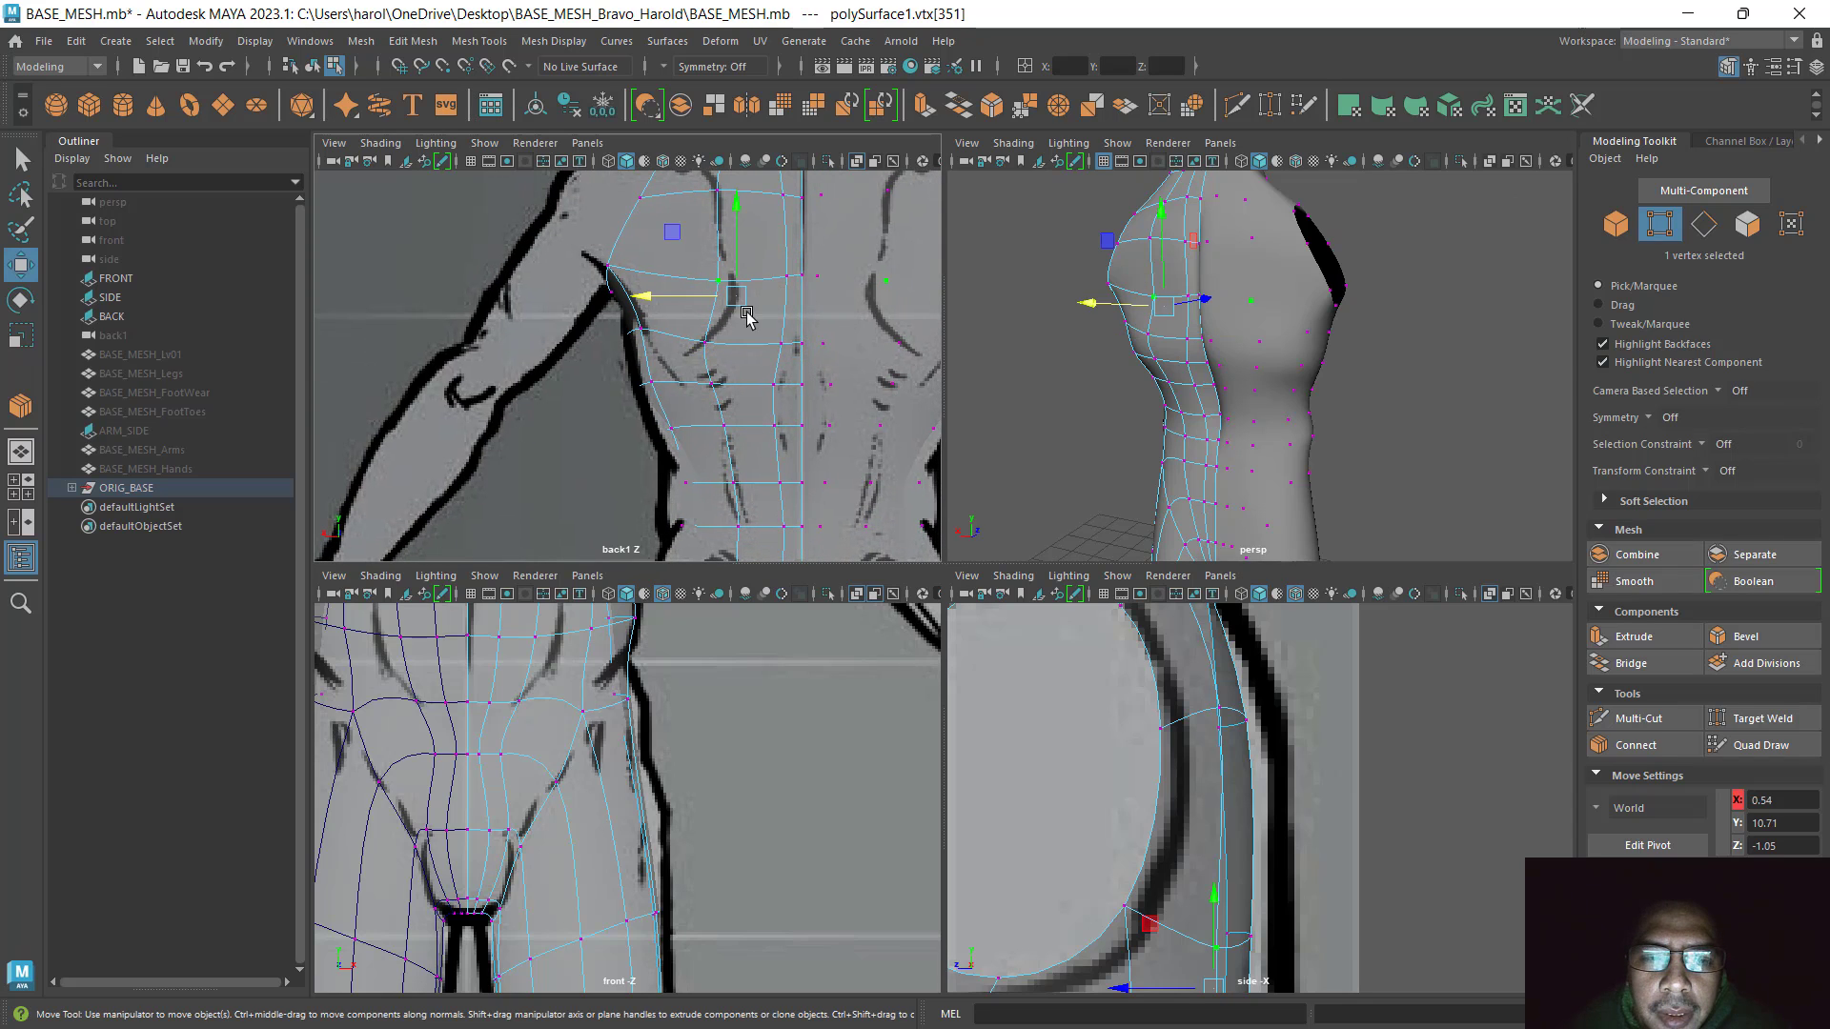
left_click_drag(1199, 453, 1120, 396, "alt")
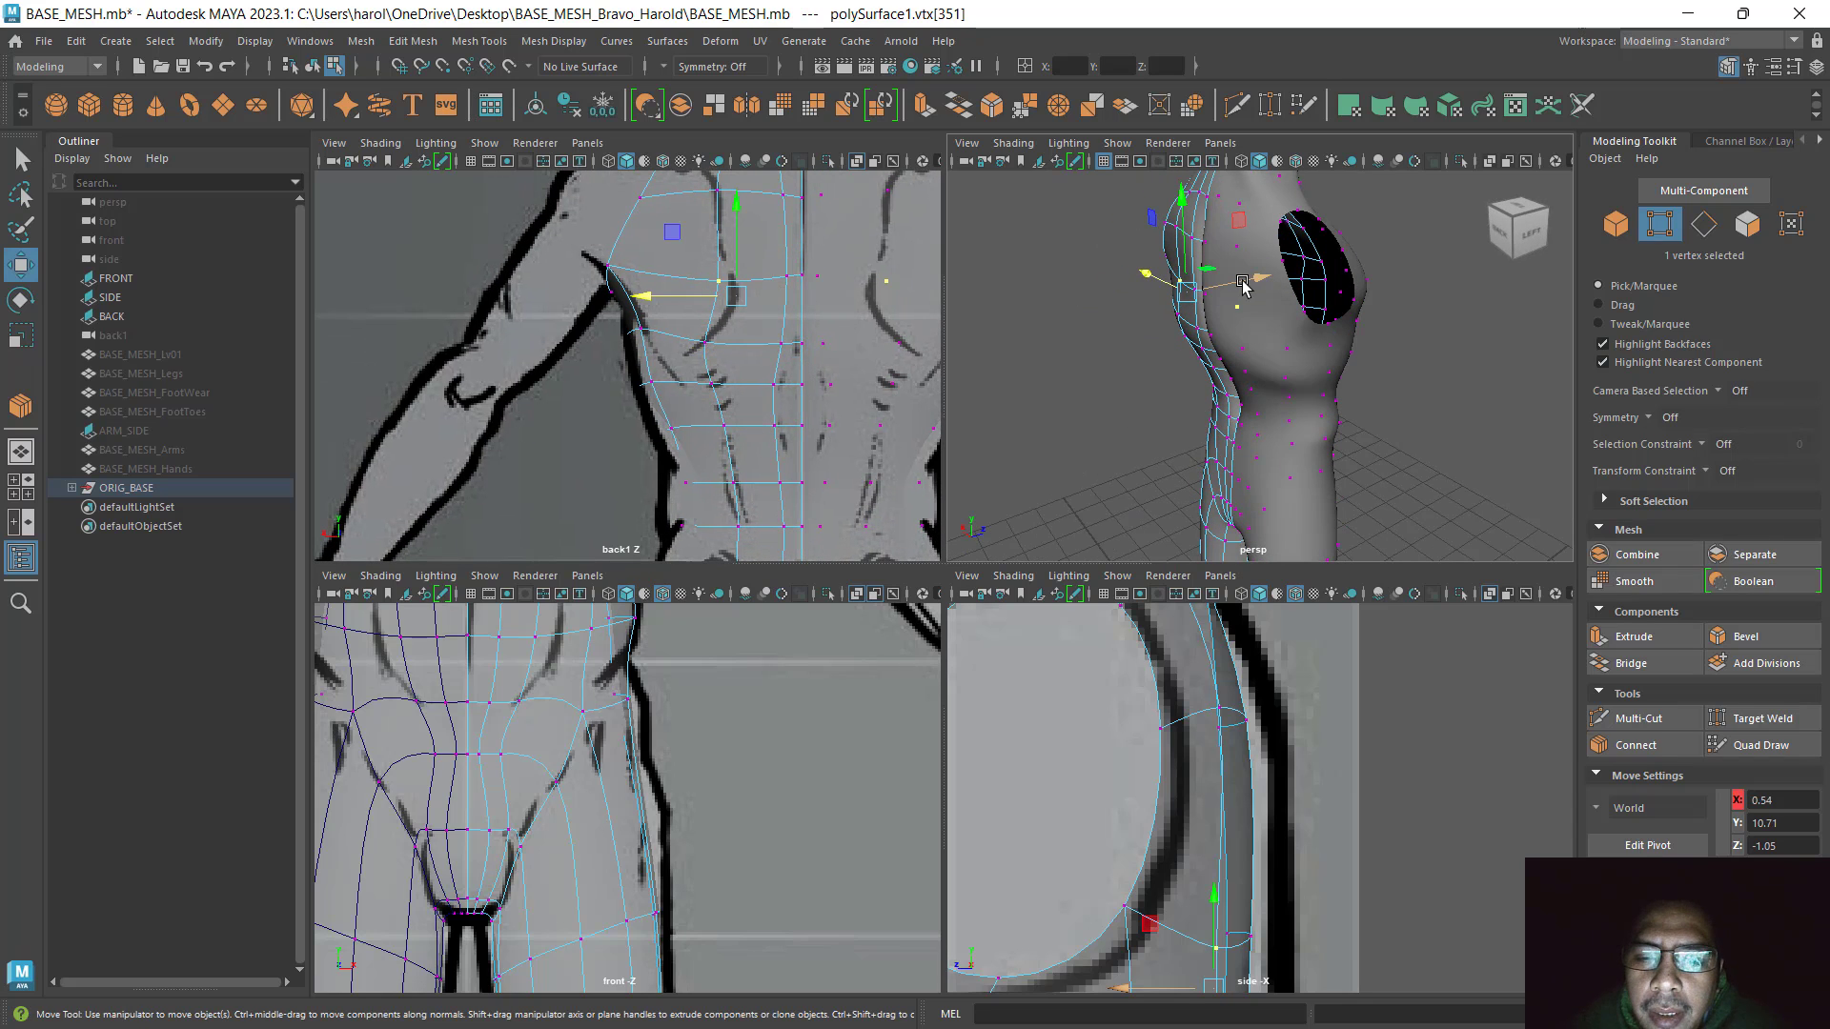
Move the shoulder and next back vertex in depth onto the side reference outline
scroll(1239, 810, "down", 5)
scroll(1249, 815, "up", 6)
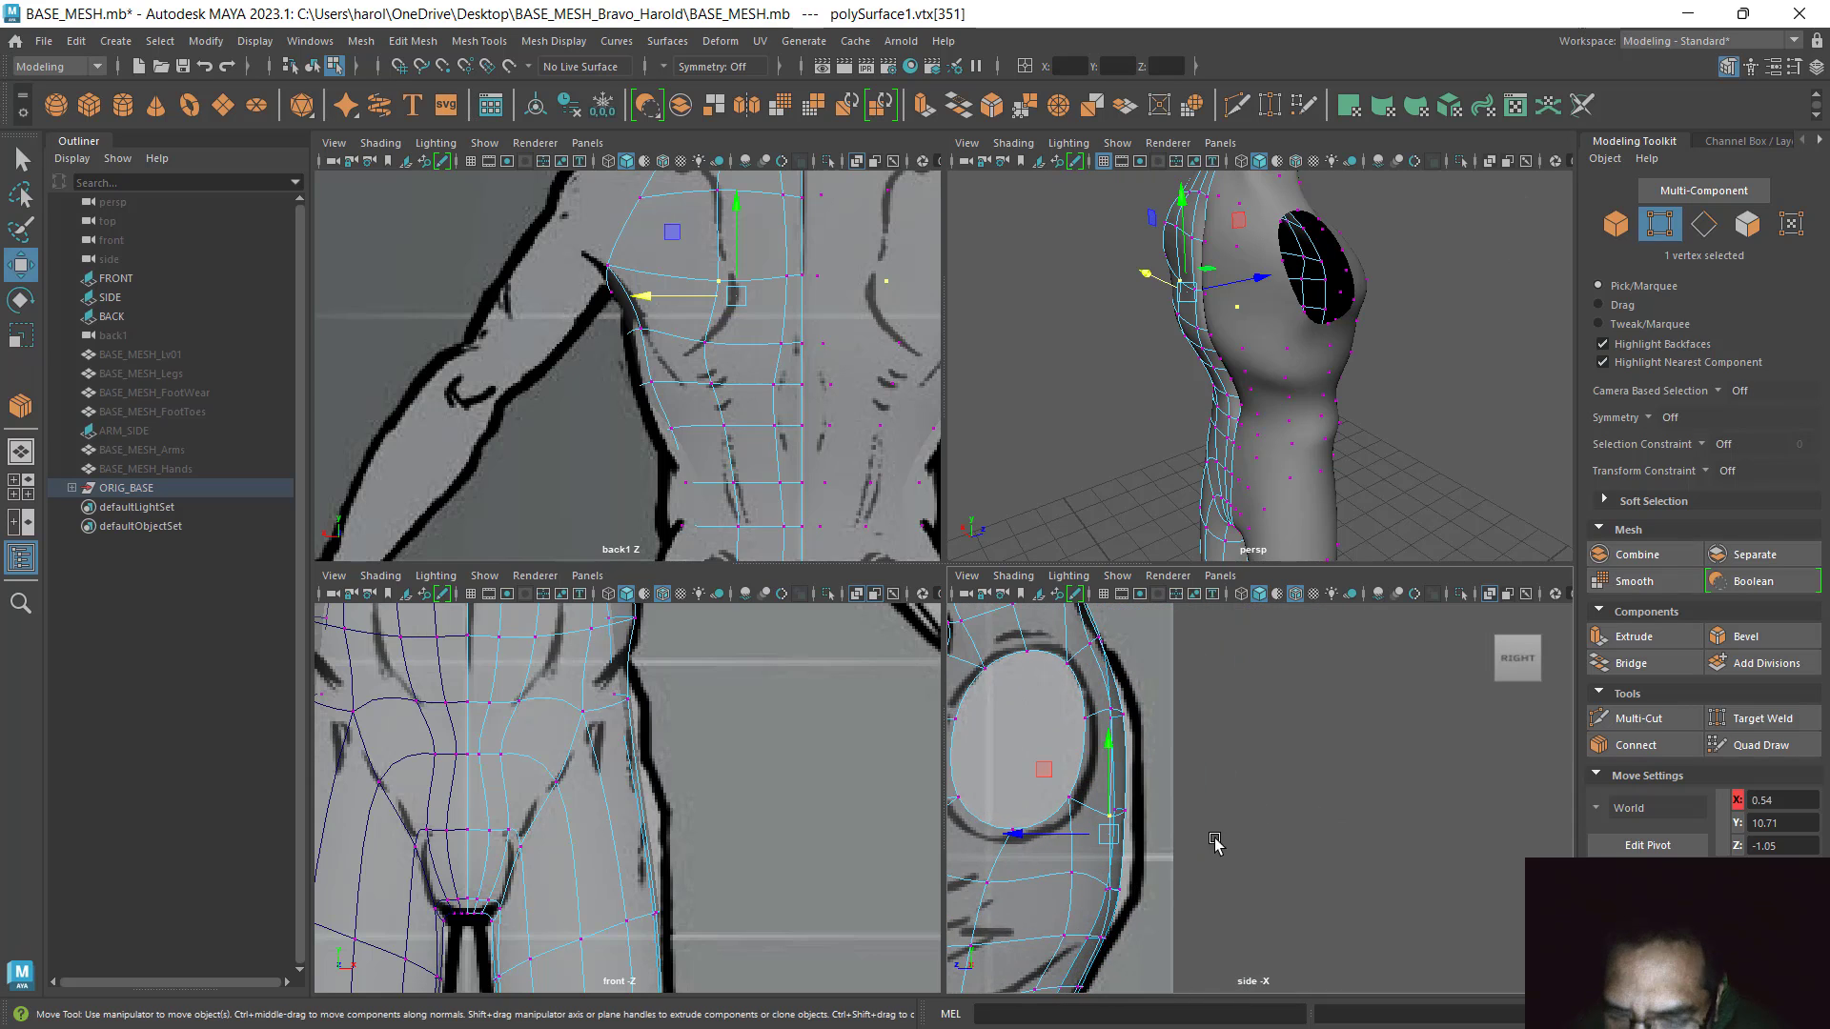
scroll(1216, 844, "up", 4)
left_click_drag(1175, 763, 1289, 763)
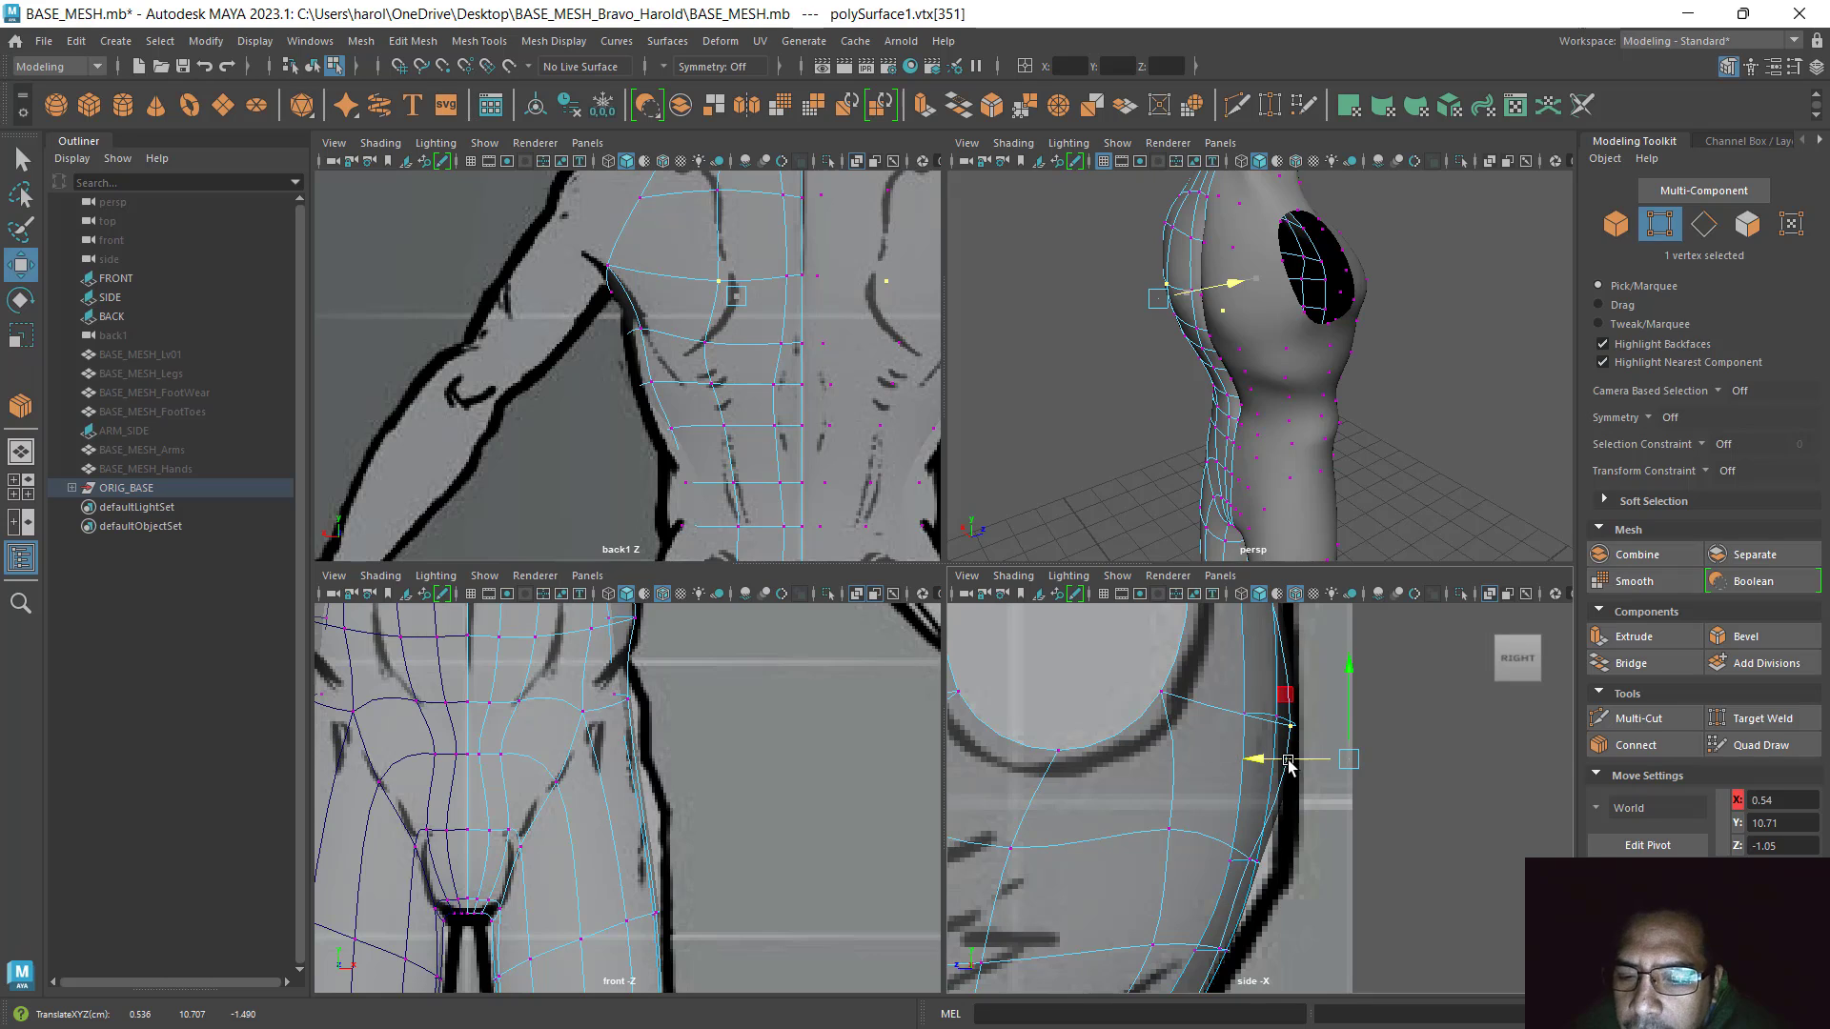
key("Left")
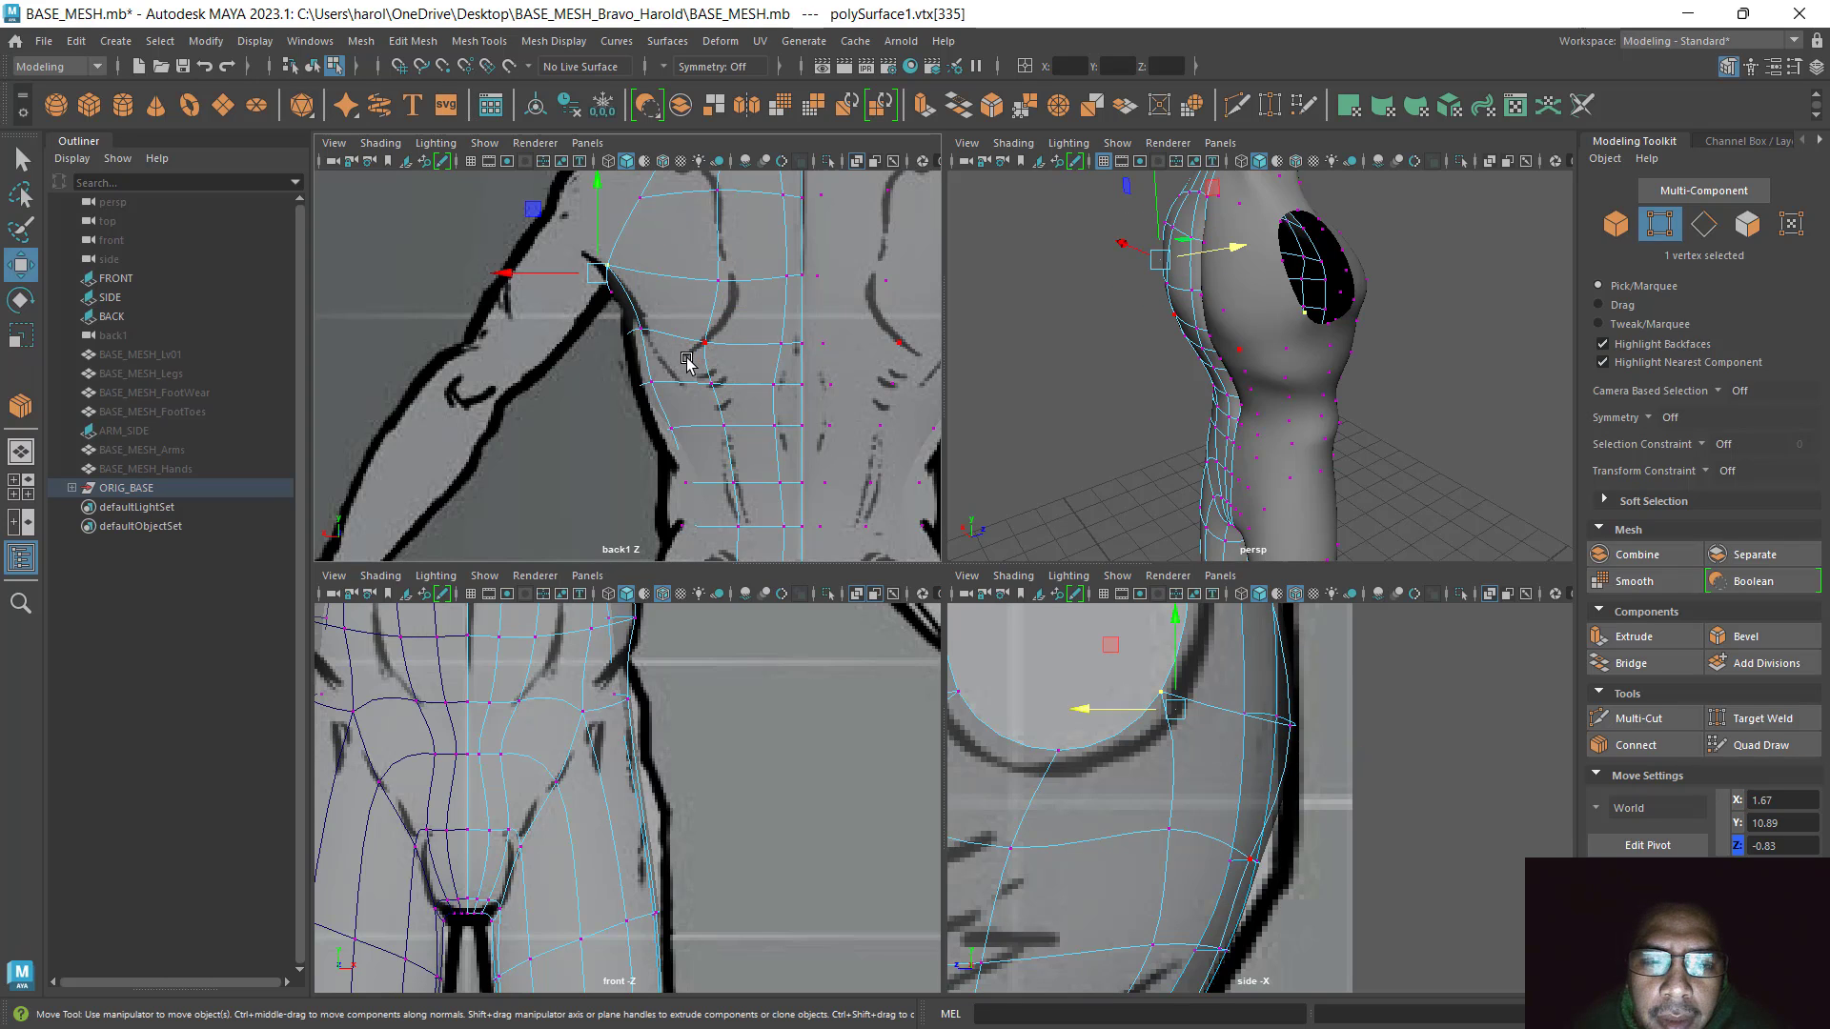
left_click(704, 344)
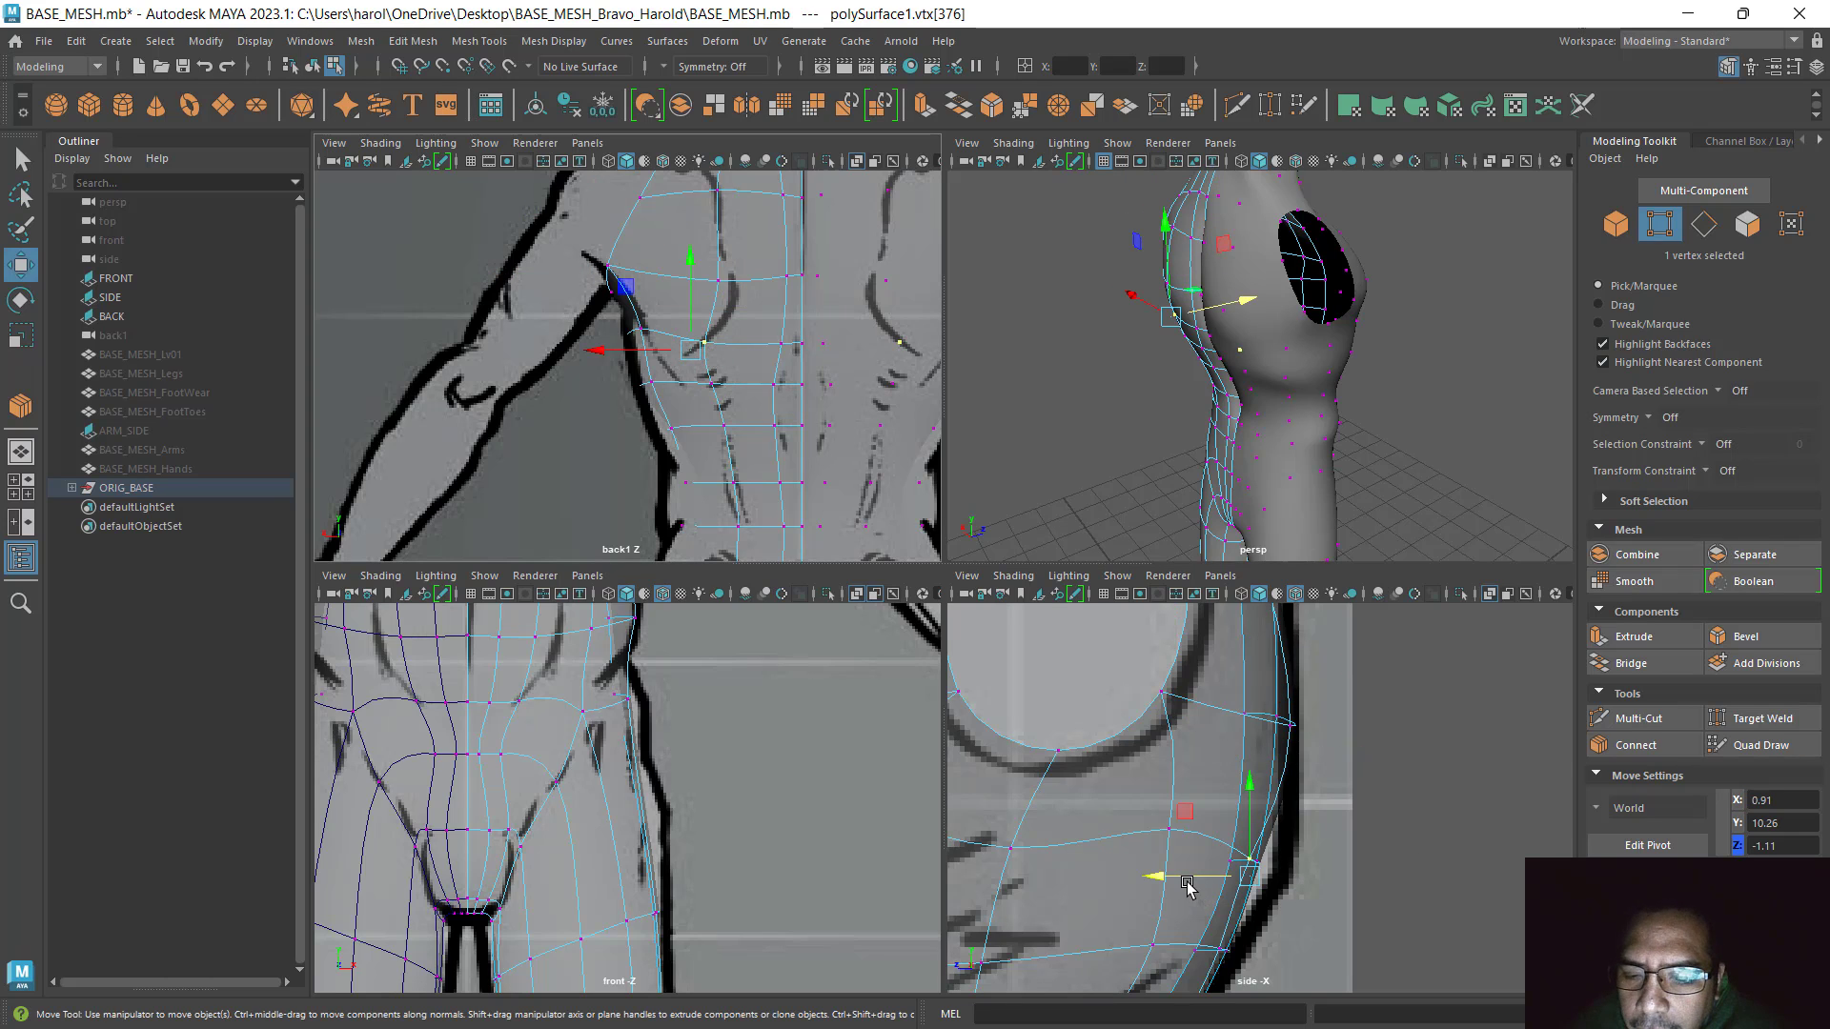
left_click_drag(1187, 885, 1257, 861)
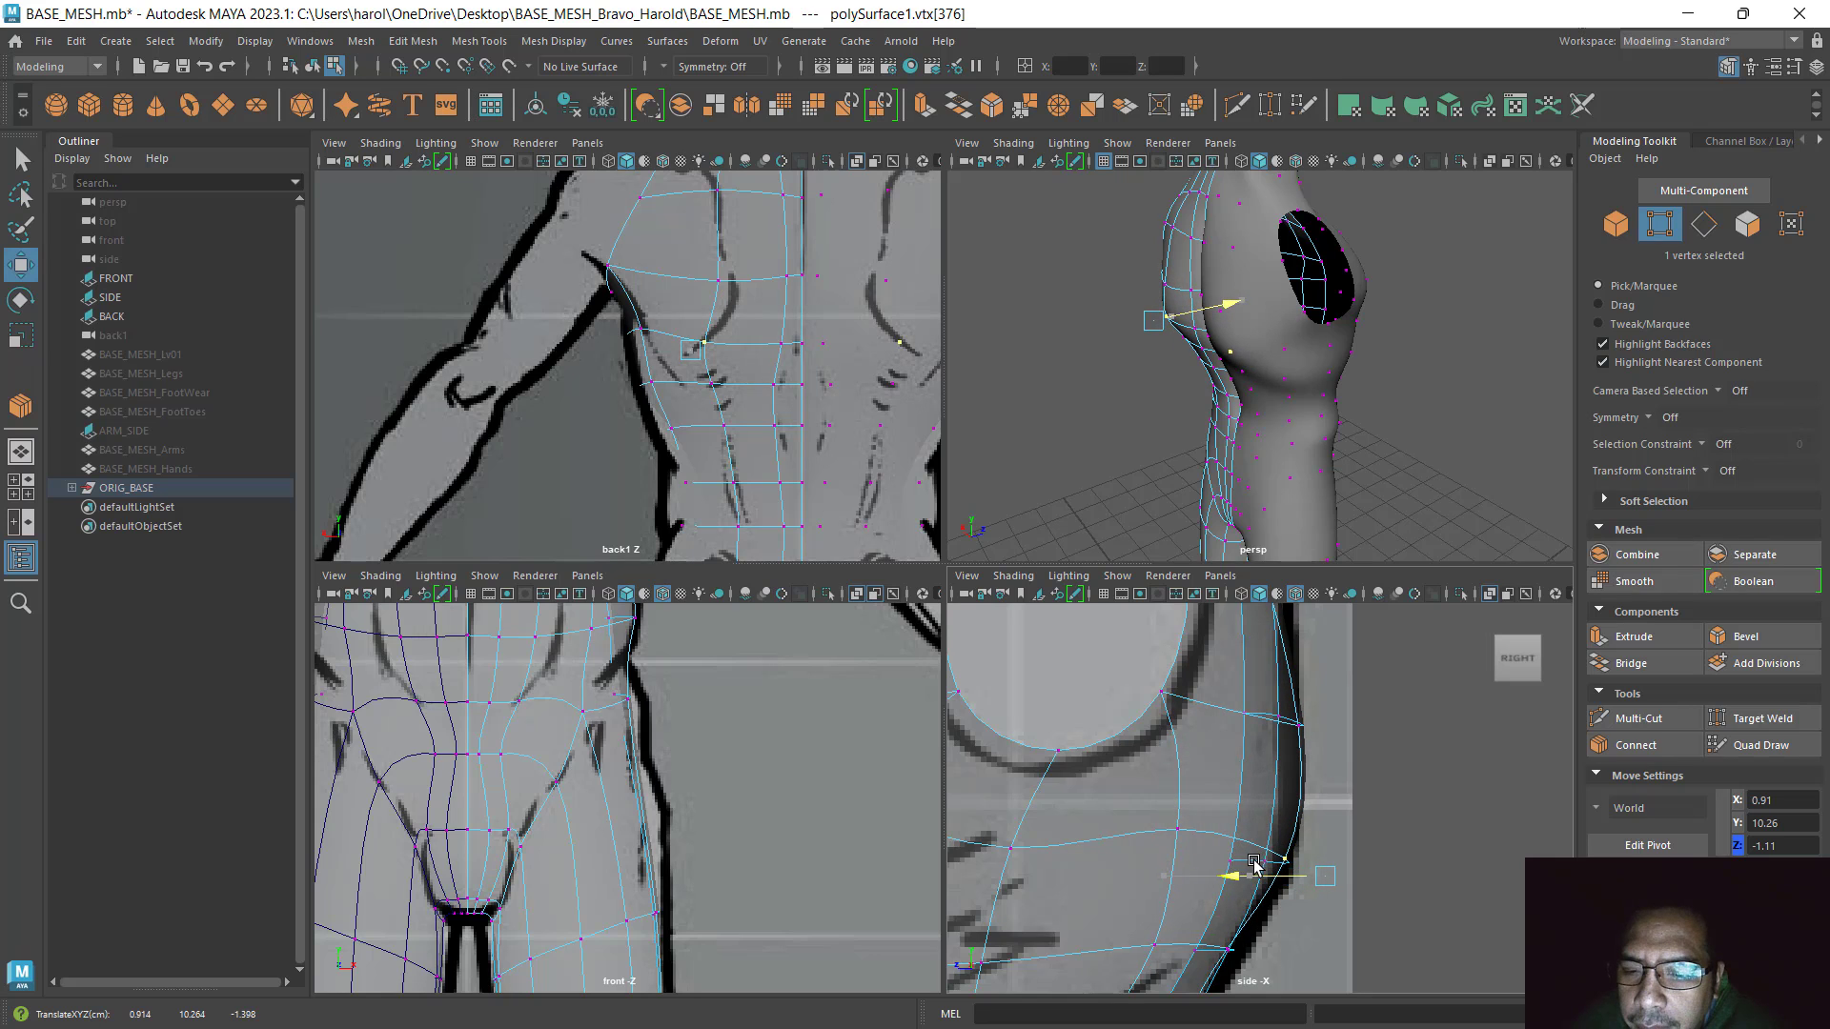
middle_click_drag(1178, 614, 1107, 695, "alt")
Align the upper shoulder vertex near the neck and the shoulder-blade vertex with the side outline
middle_click_drag(717, 246, 675, 437, "alt")
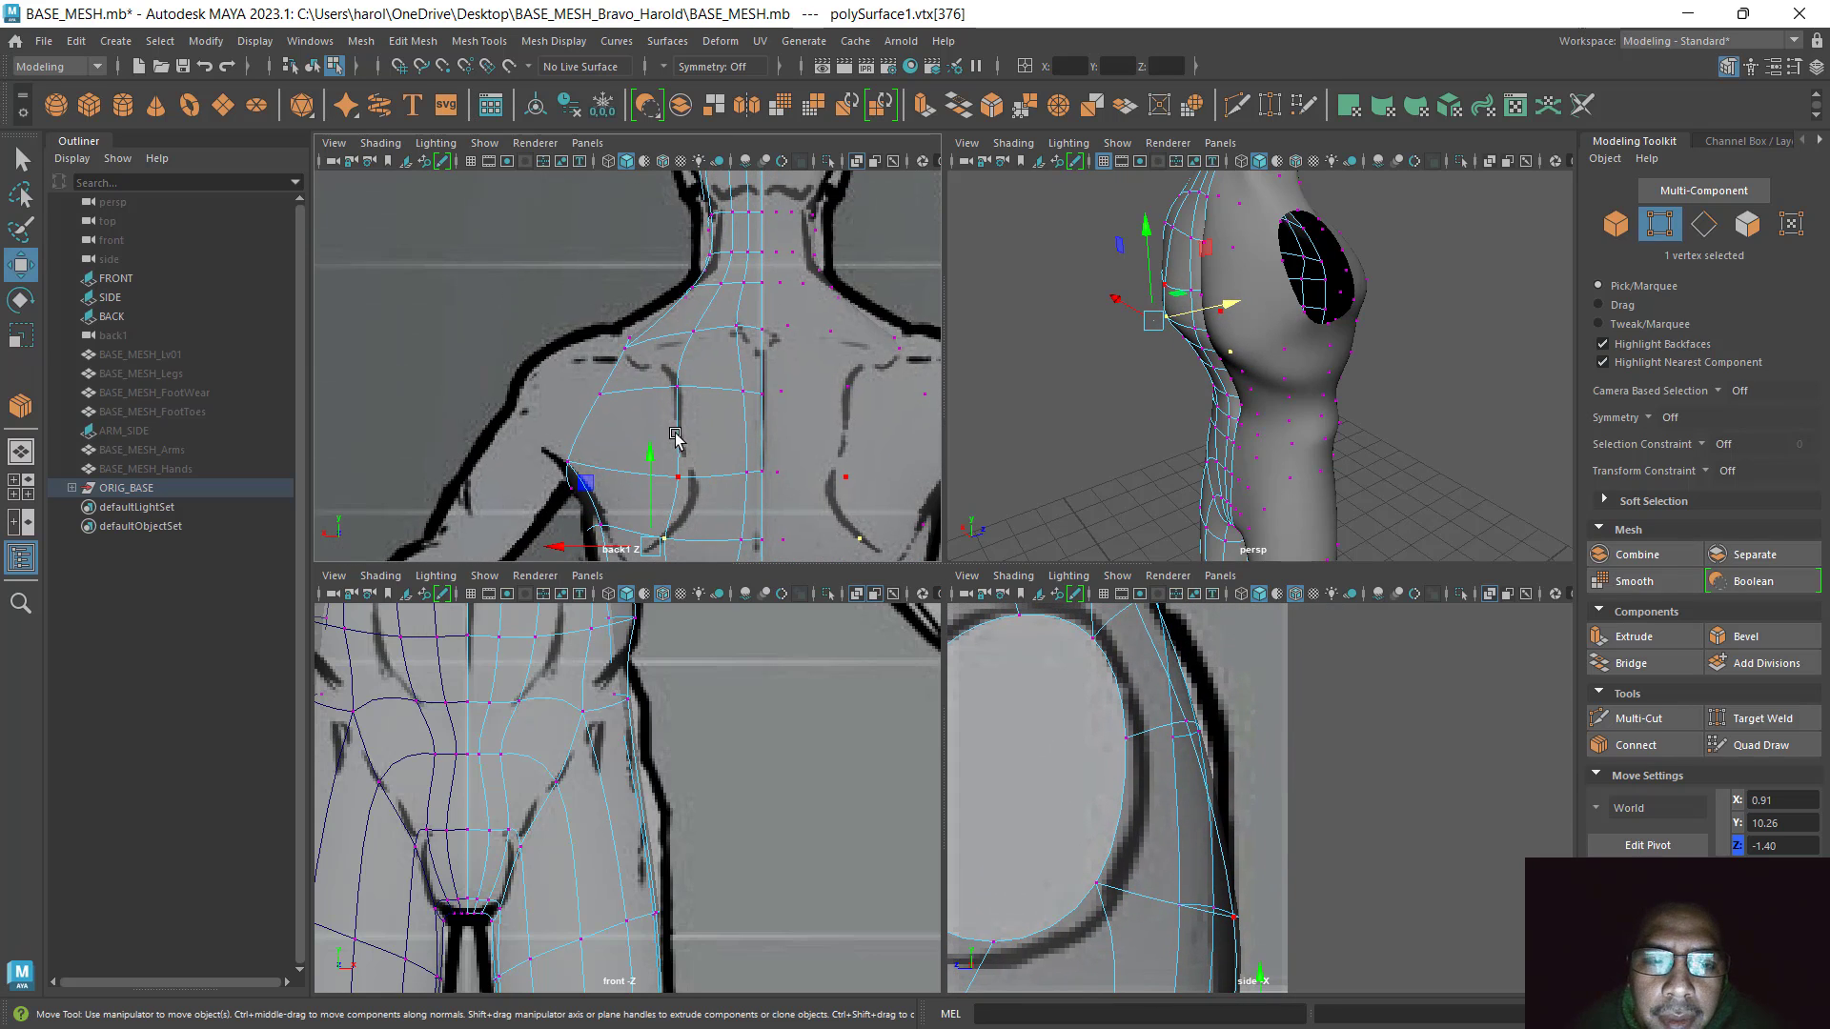
left_click(684, 391)
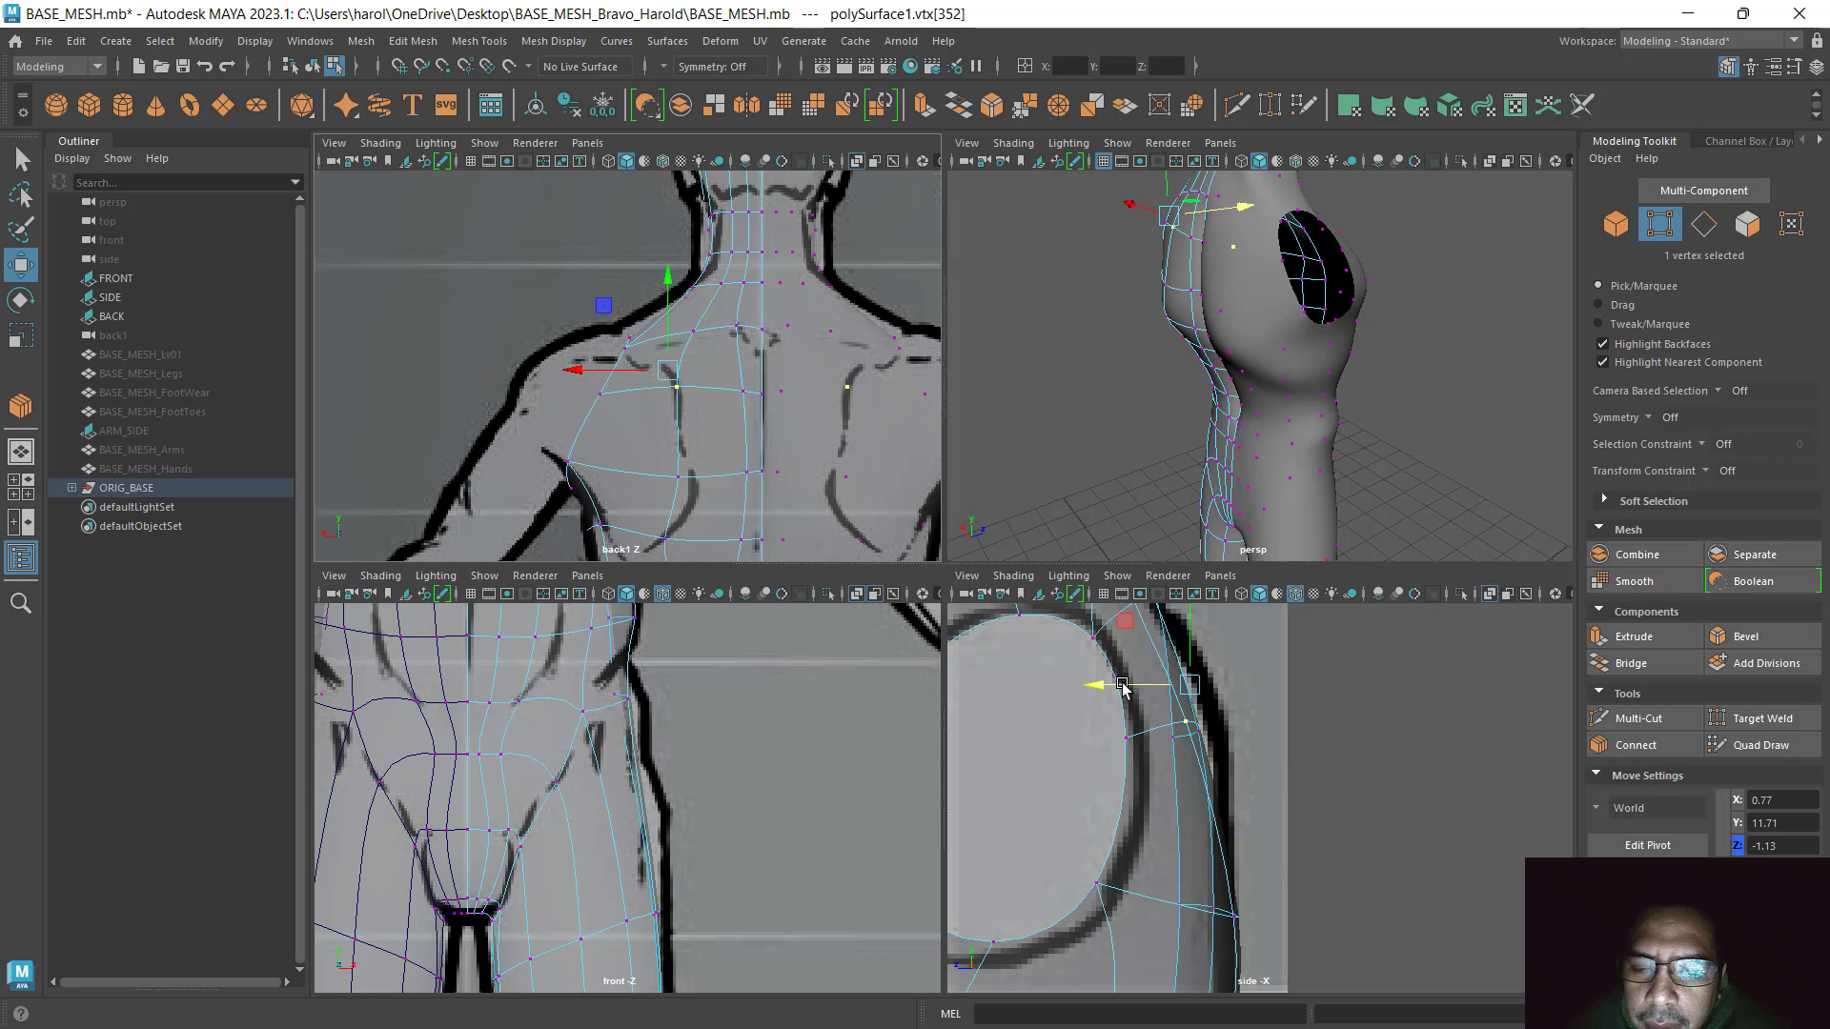
left_click_drag(1156, 670, 1211, 638)
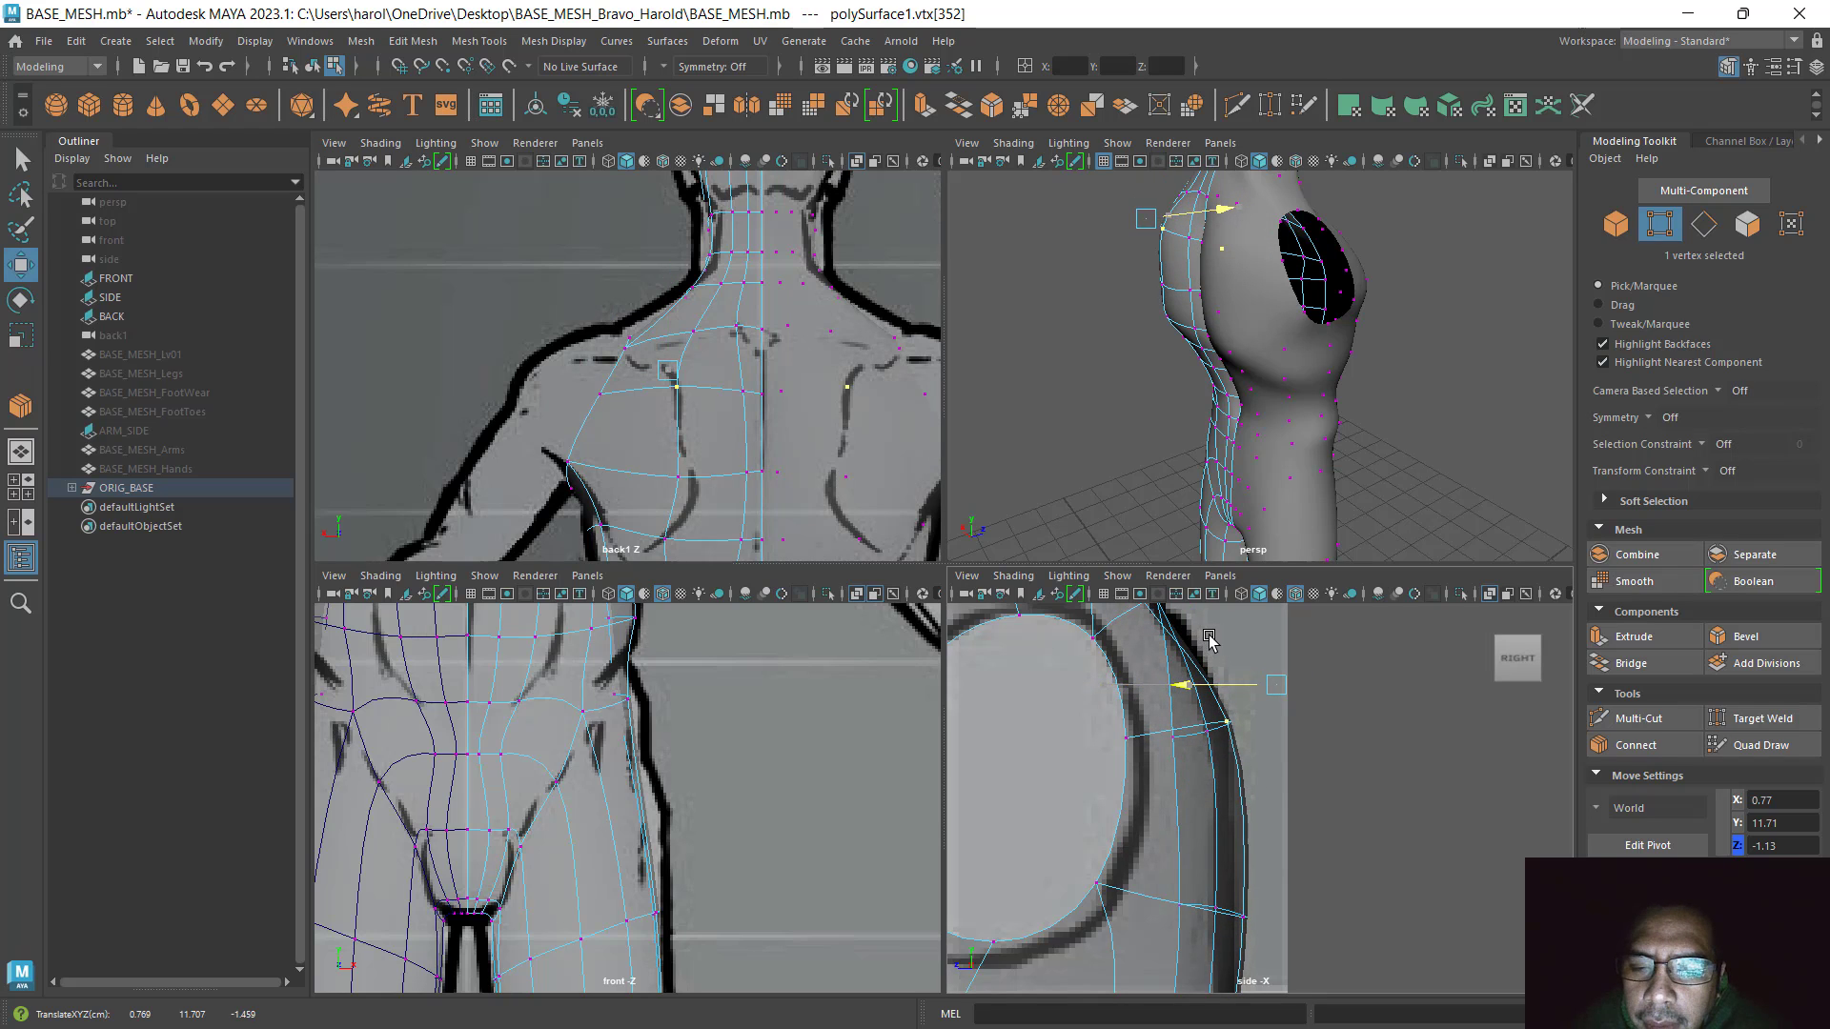
scroll(1303, 783, "down", 3)
scroll(1240, 820, "up", 6)
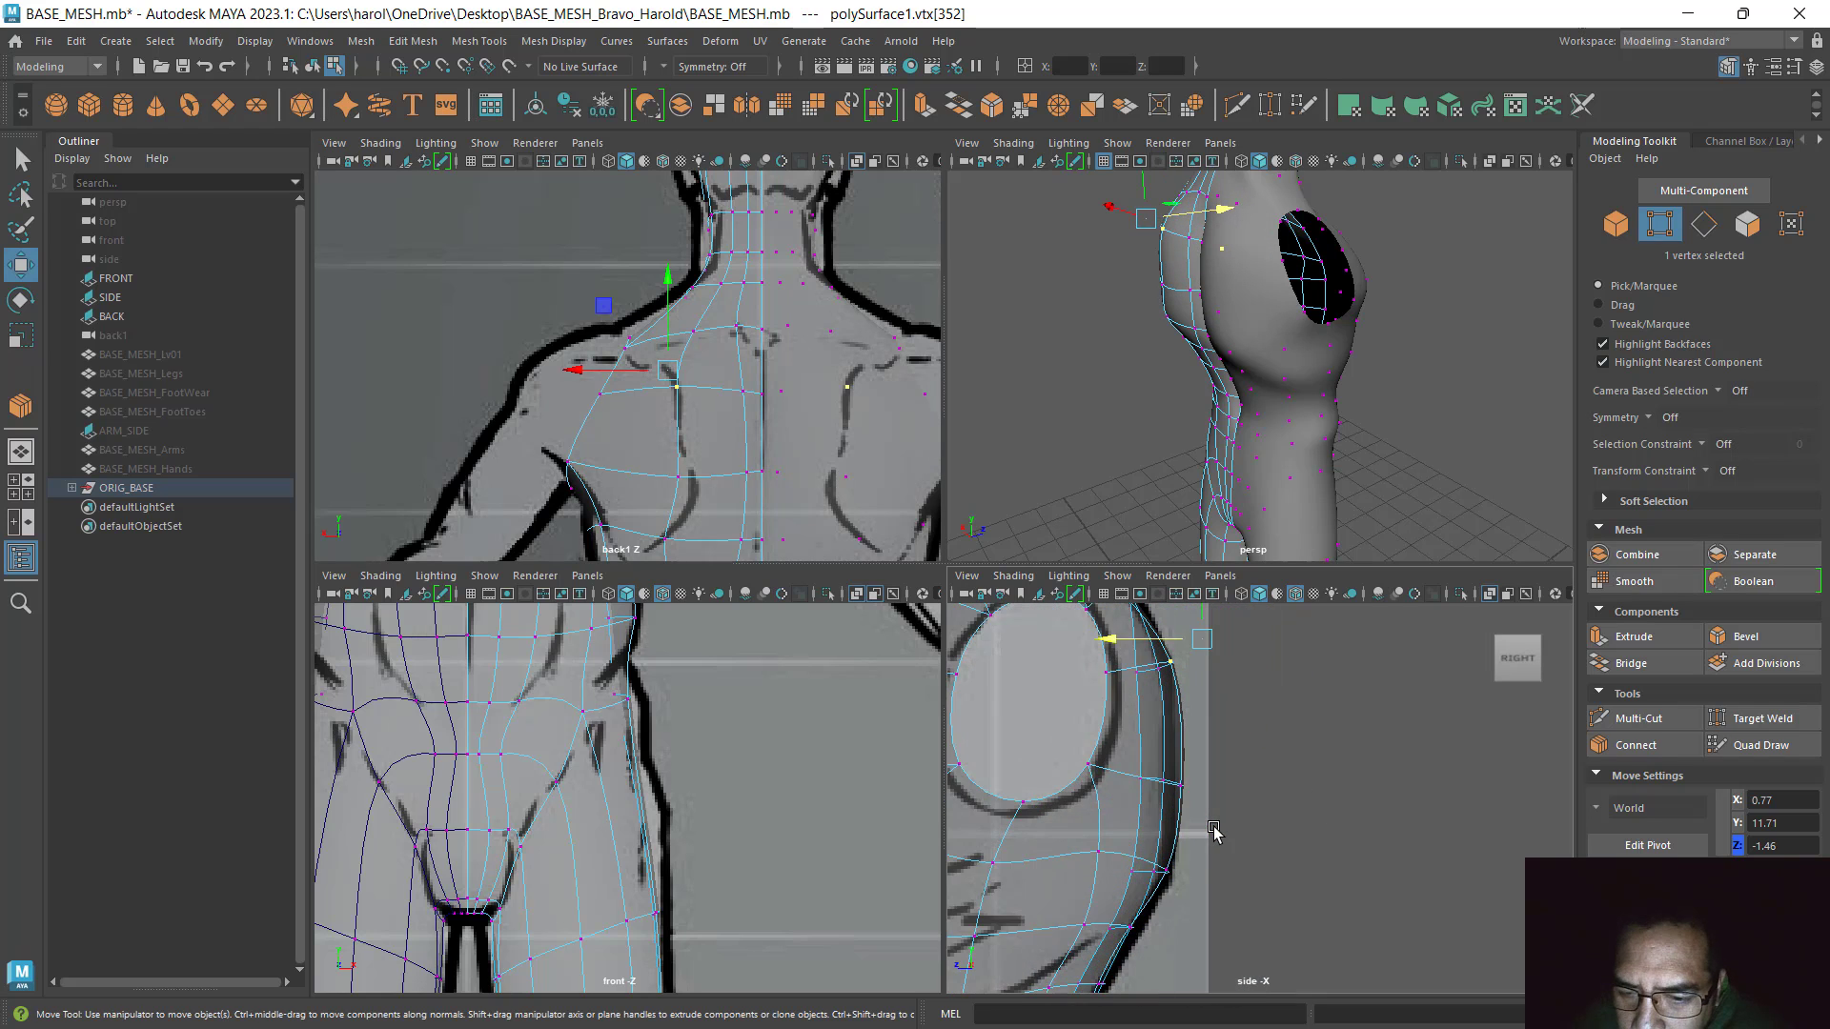
left_click(1181, 784)
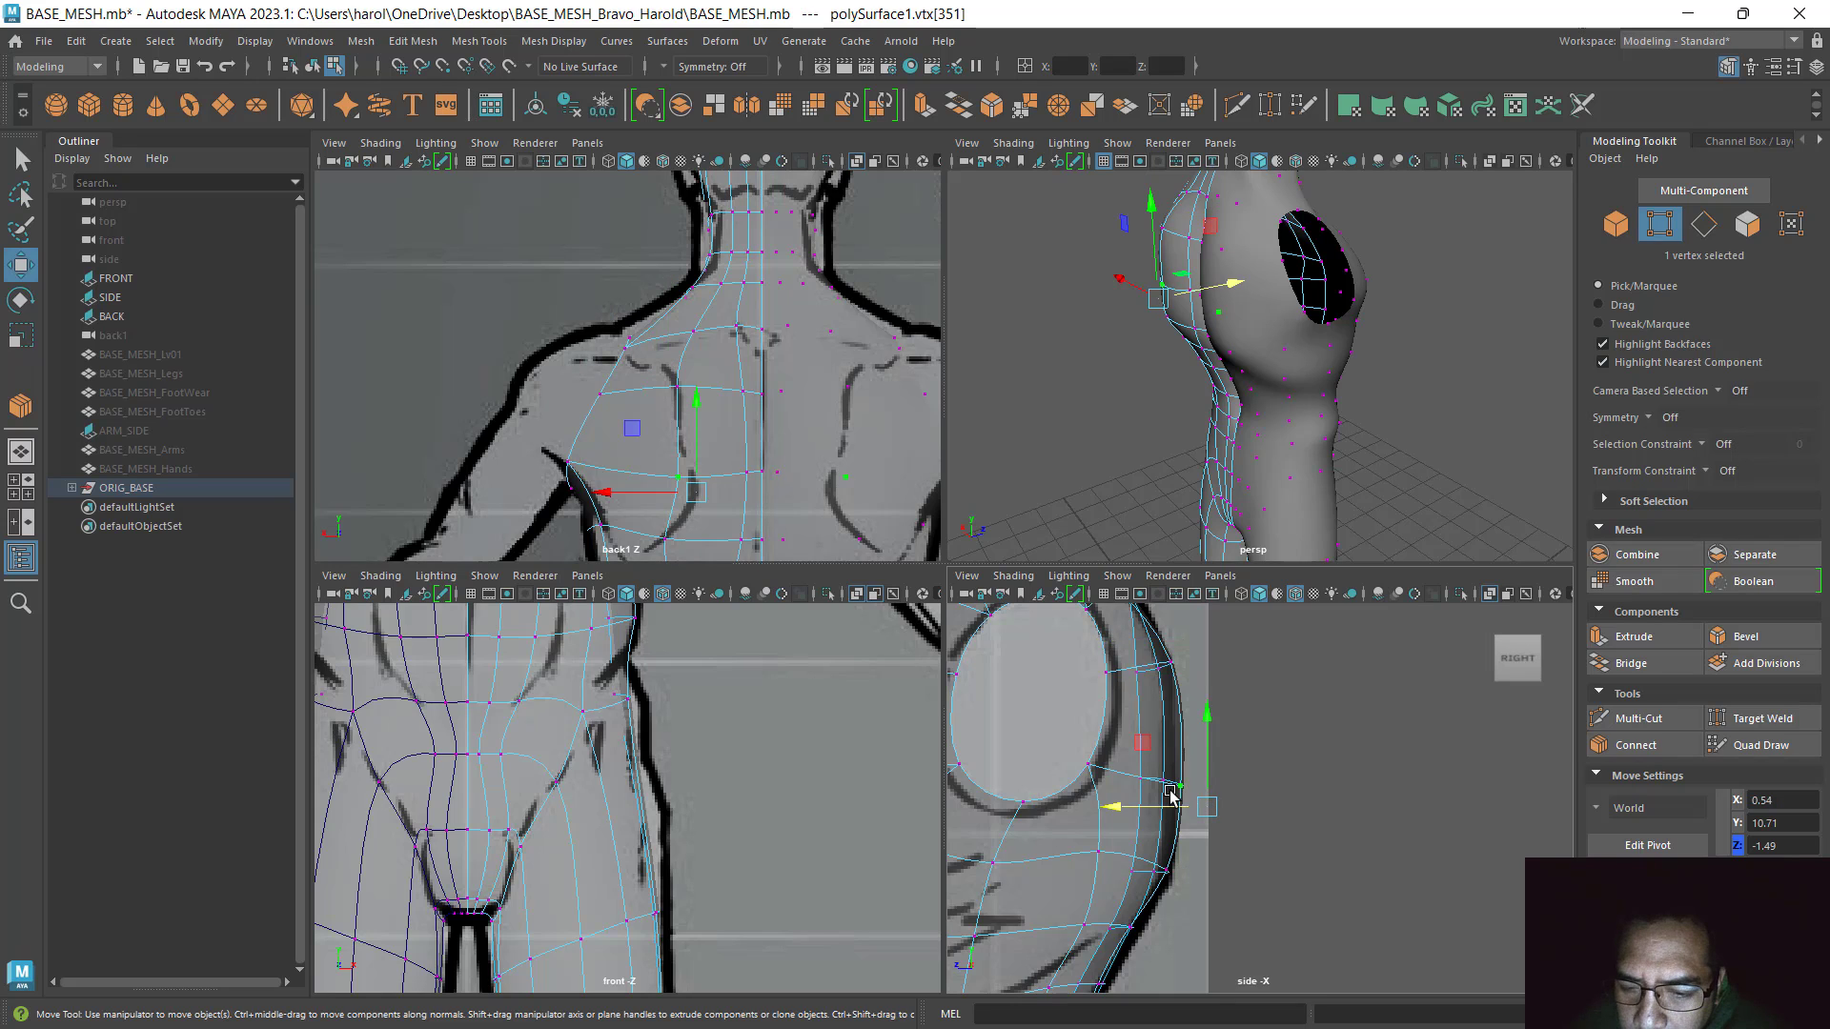
left_click_drag(1158, 806, 1145, 806)
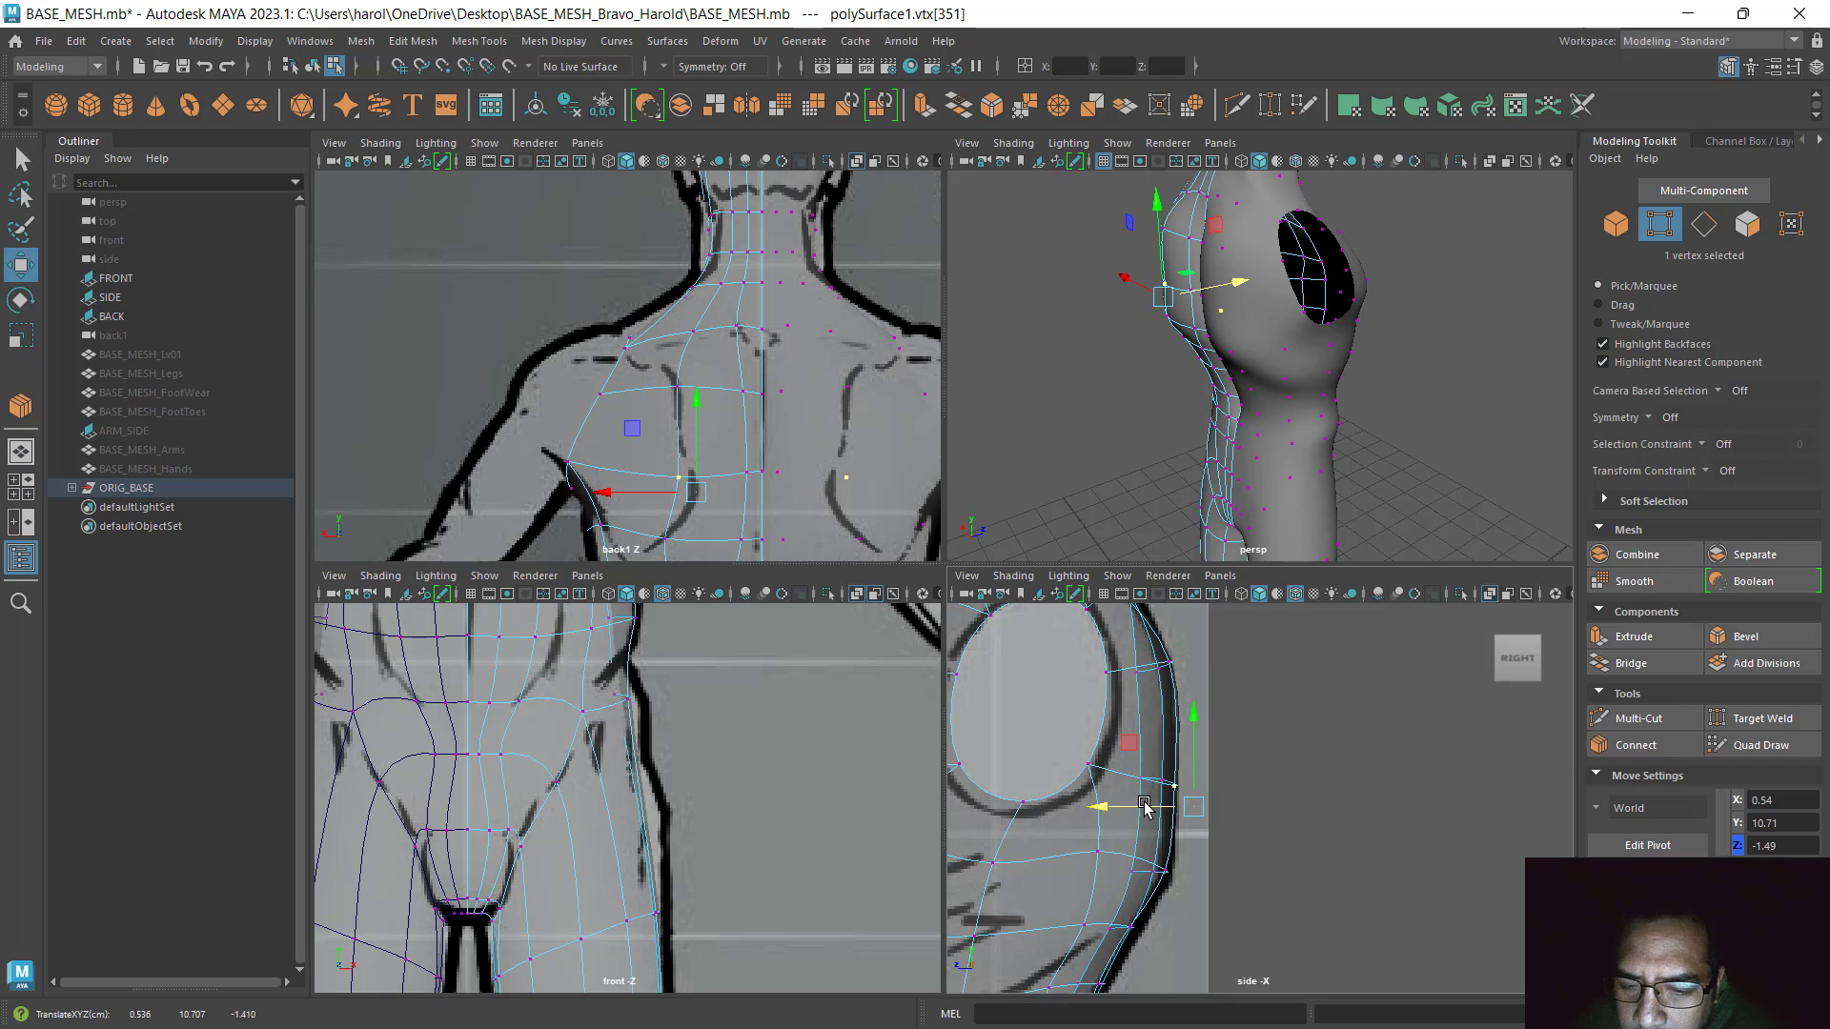
Frame the upper back and neck in the side and back views and select the neck centre-line vertex
left_click(1134, 779)
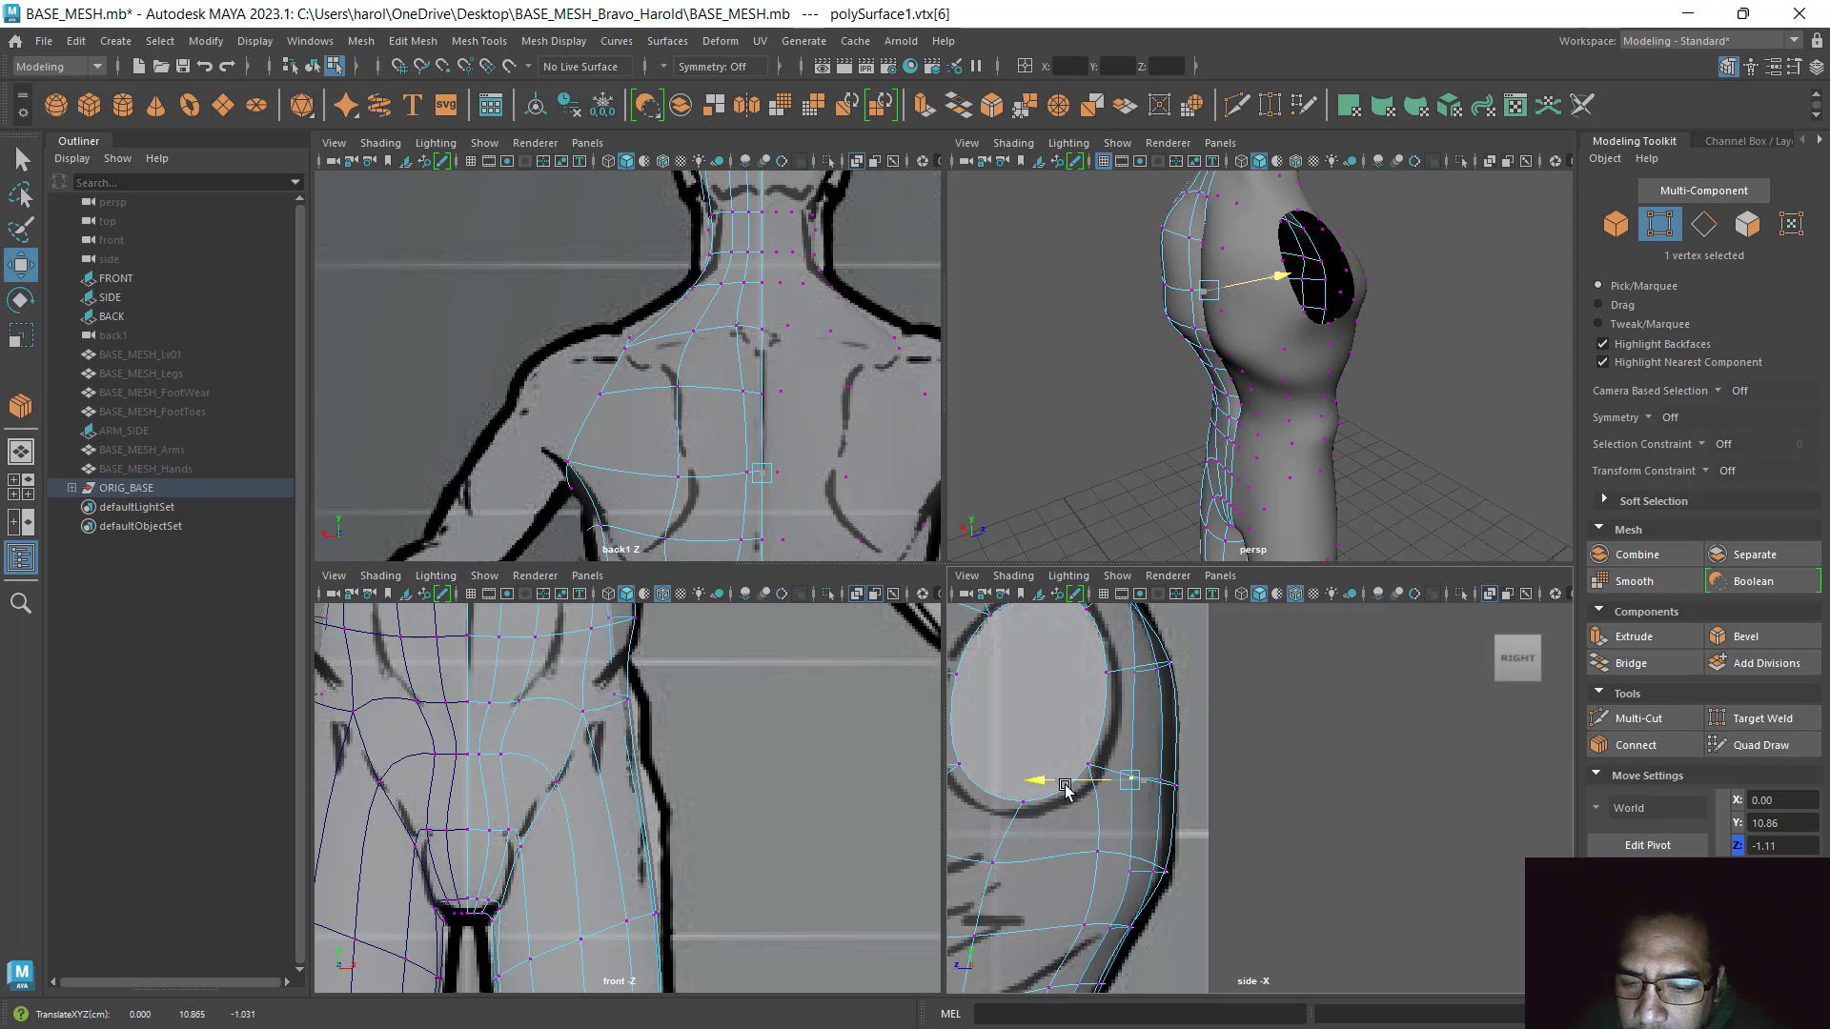
middle_click_drag(1072, 780, 1136, 875, "alt")
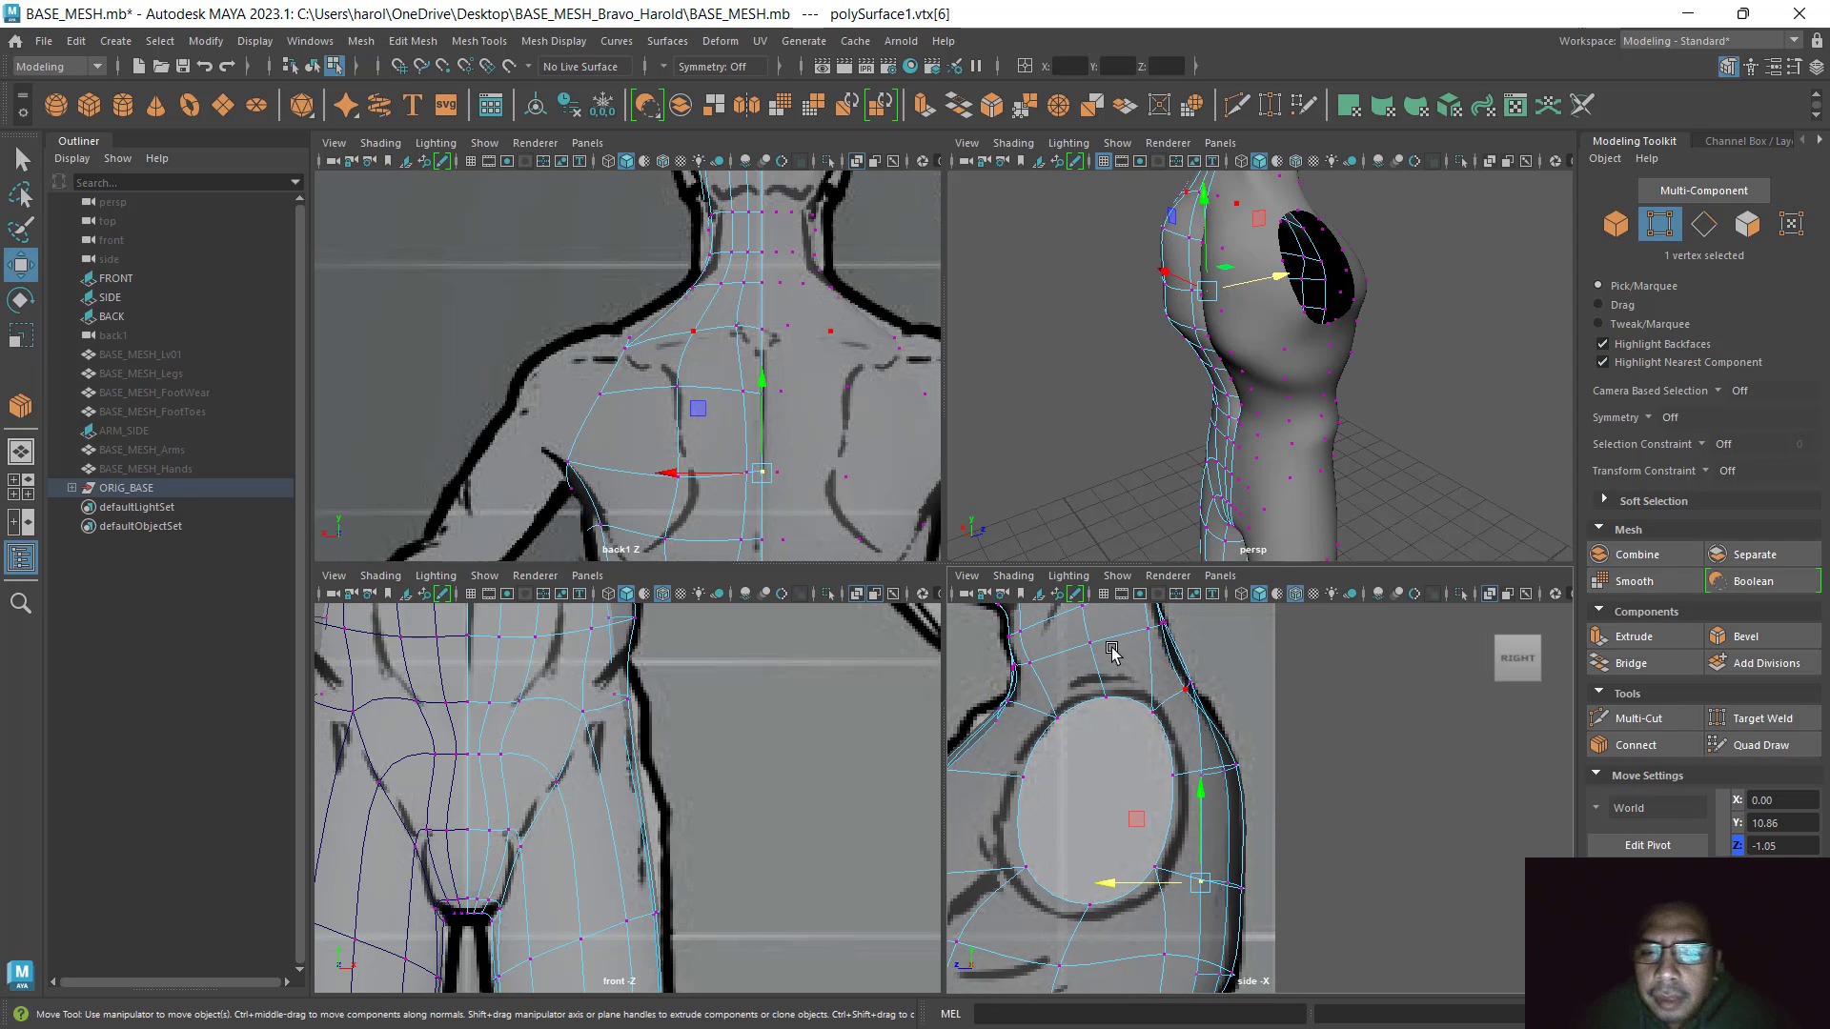
middle_click_drag(1203, 700, 1194, 747, "alt")
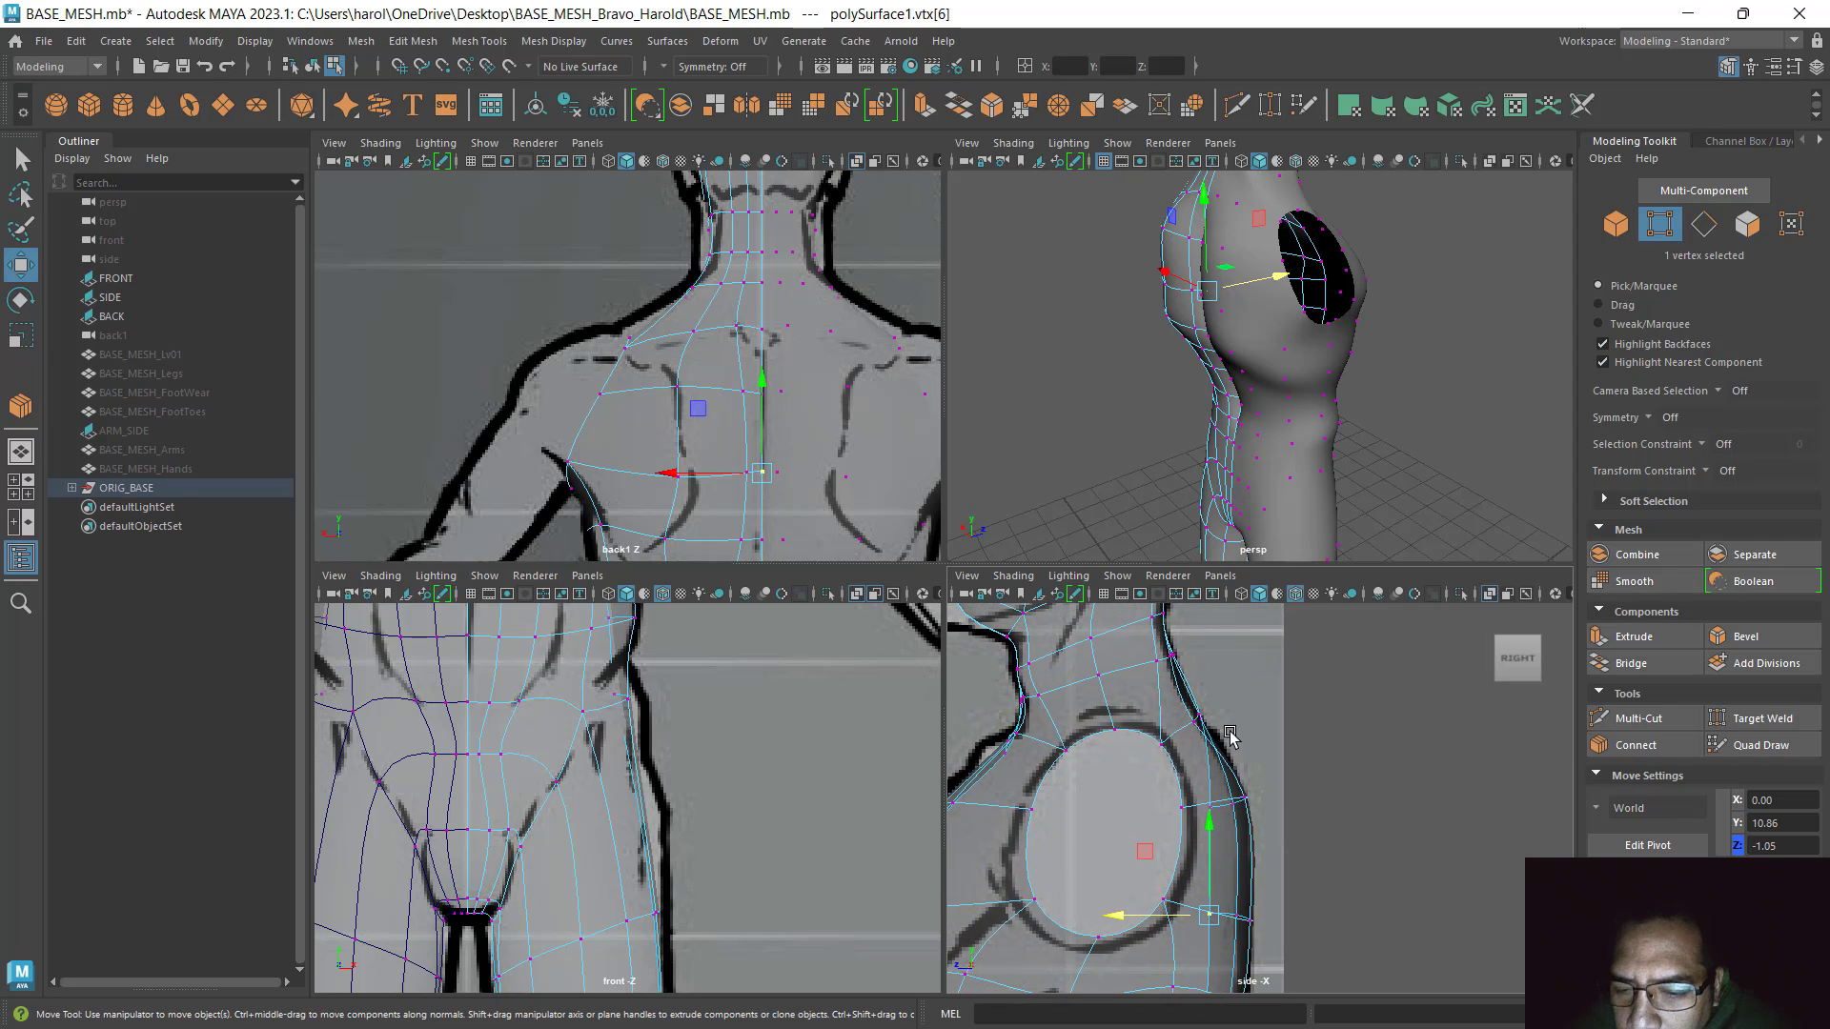
middle_click_drag(830, 274, 866, 402, "alt")
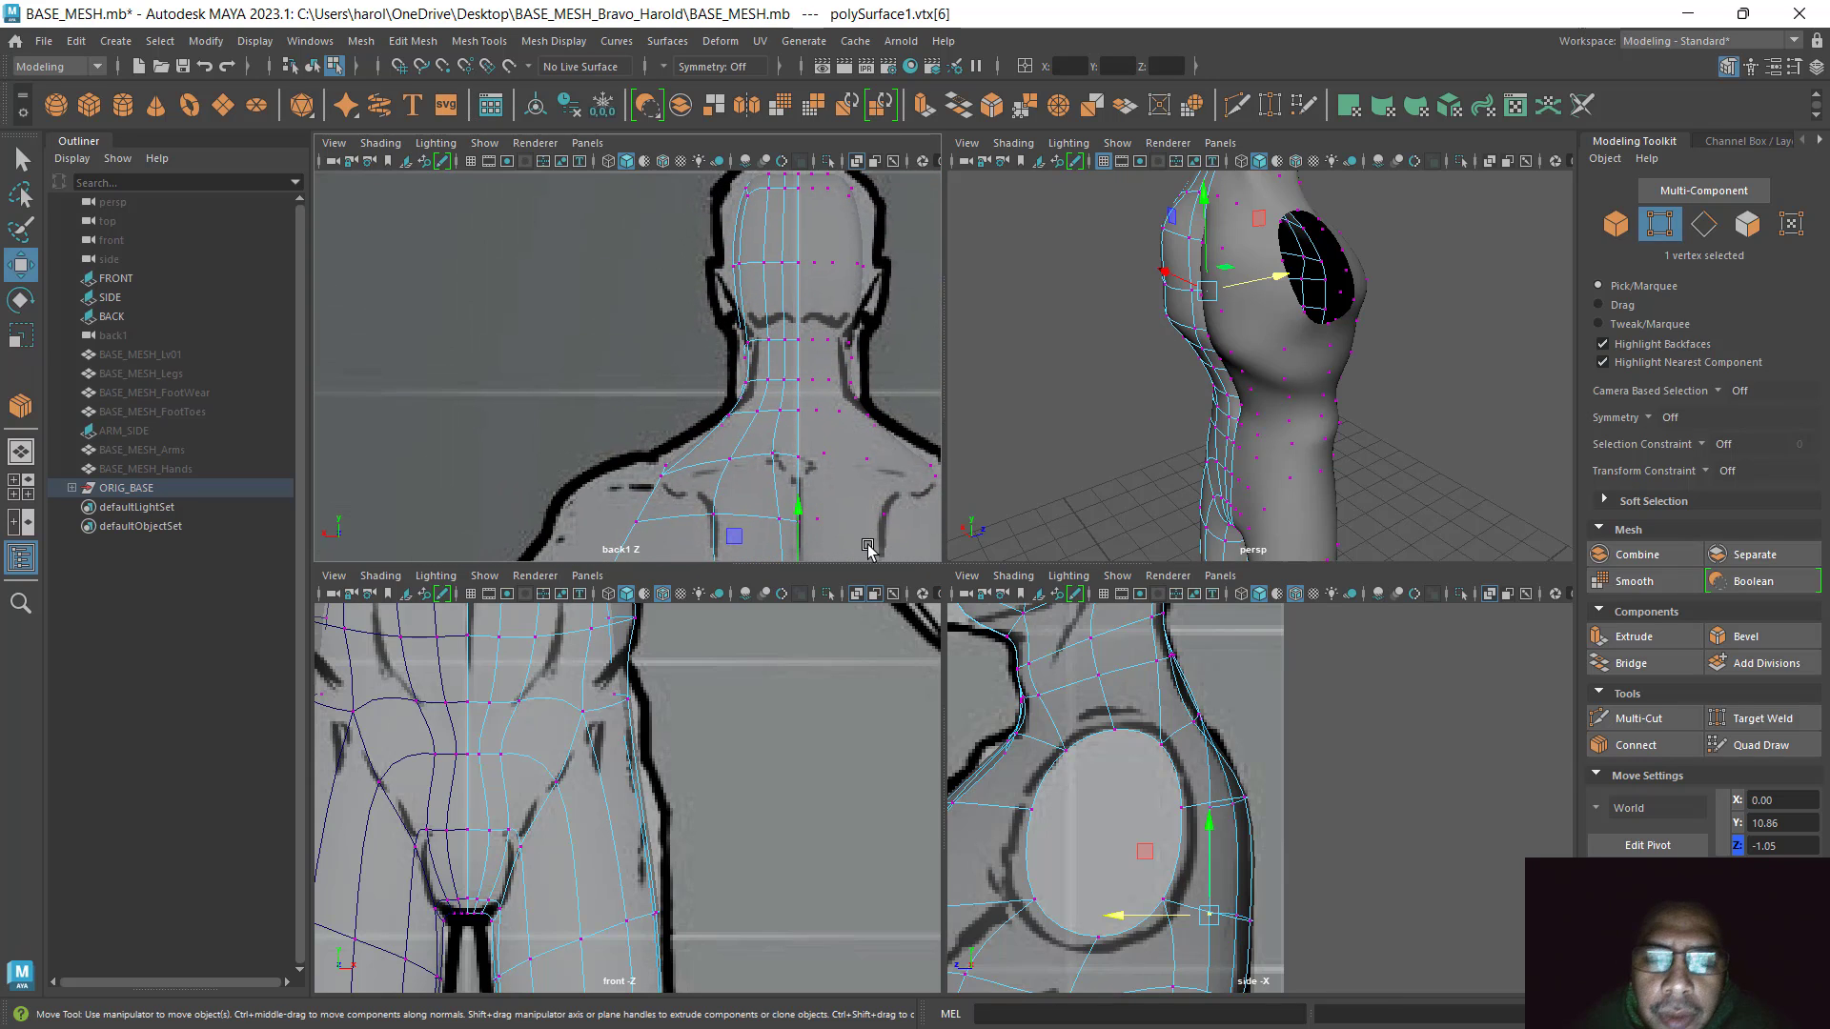
middle_click_drag(1210, 698, 1229, 750, "alt")
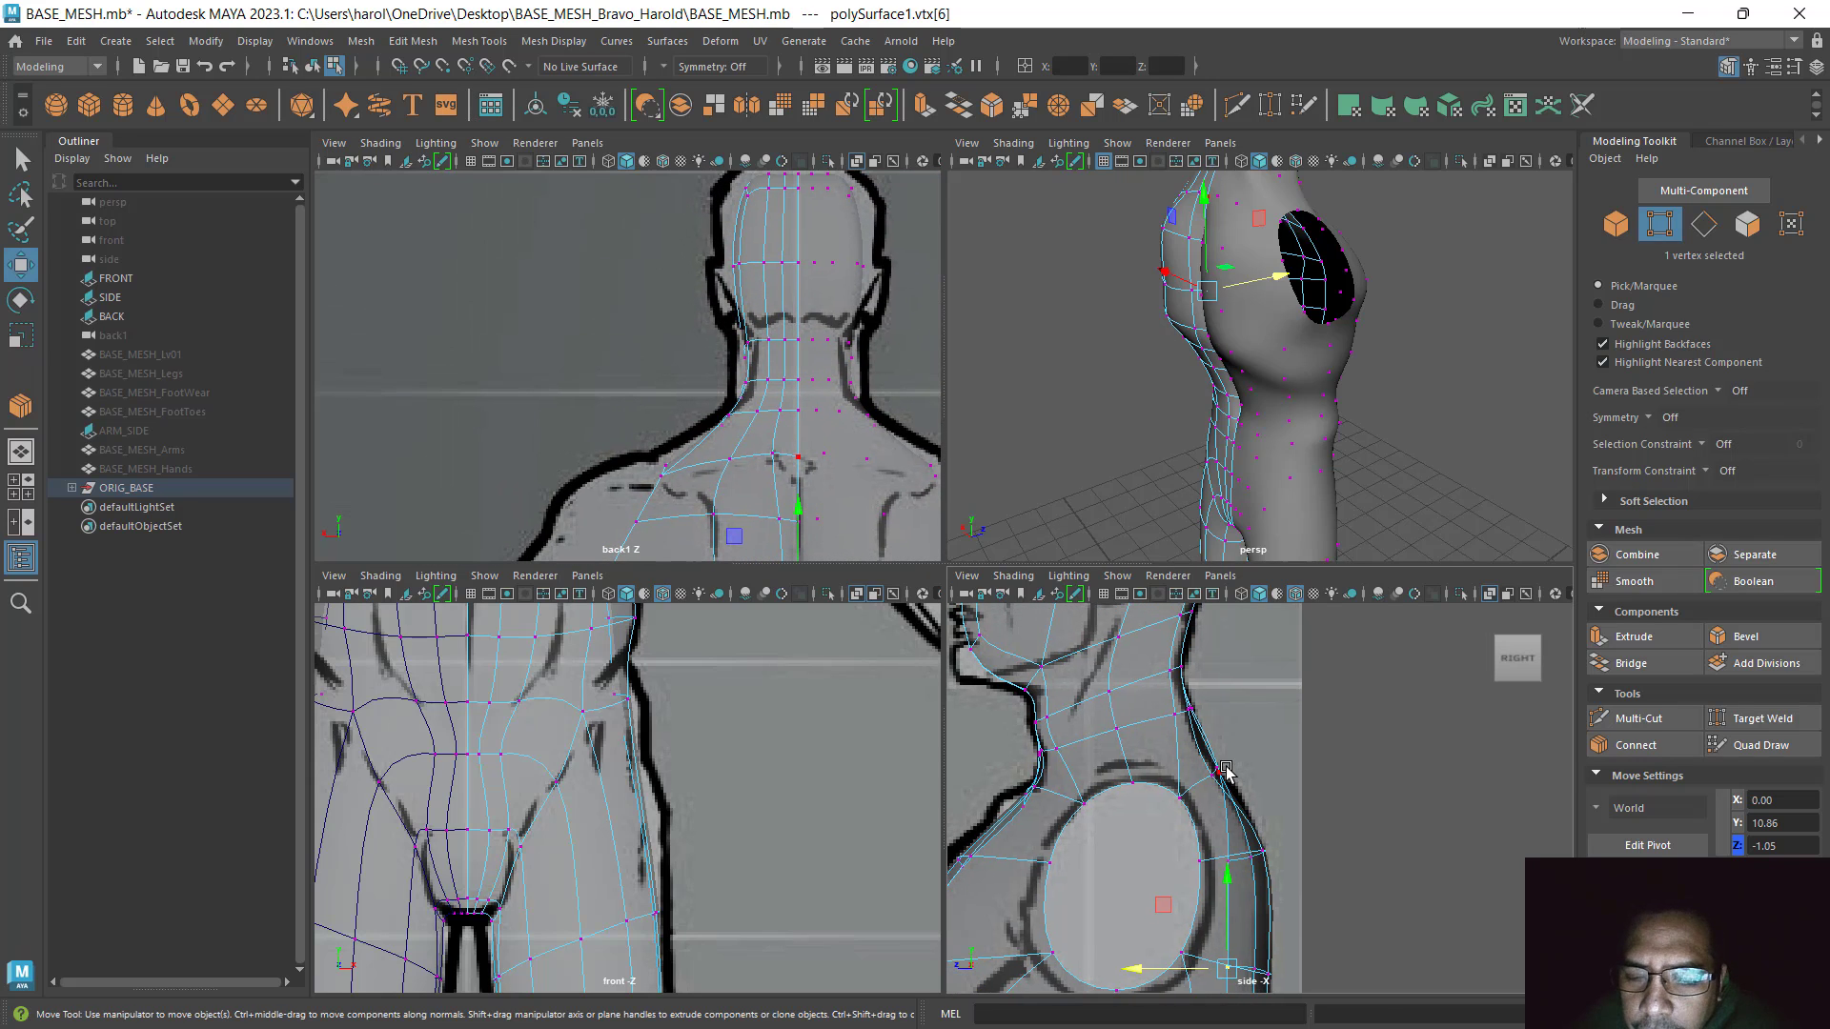
left_click(1223, 769)
scroll(786, 395, "up", 3)
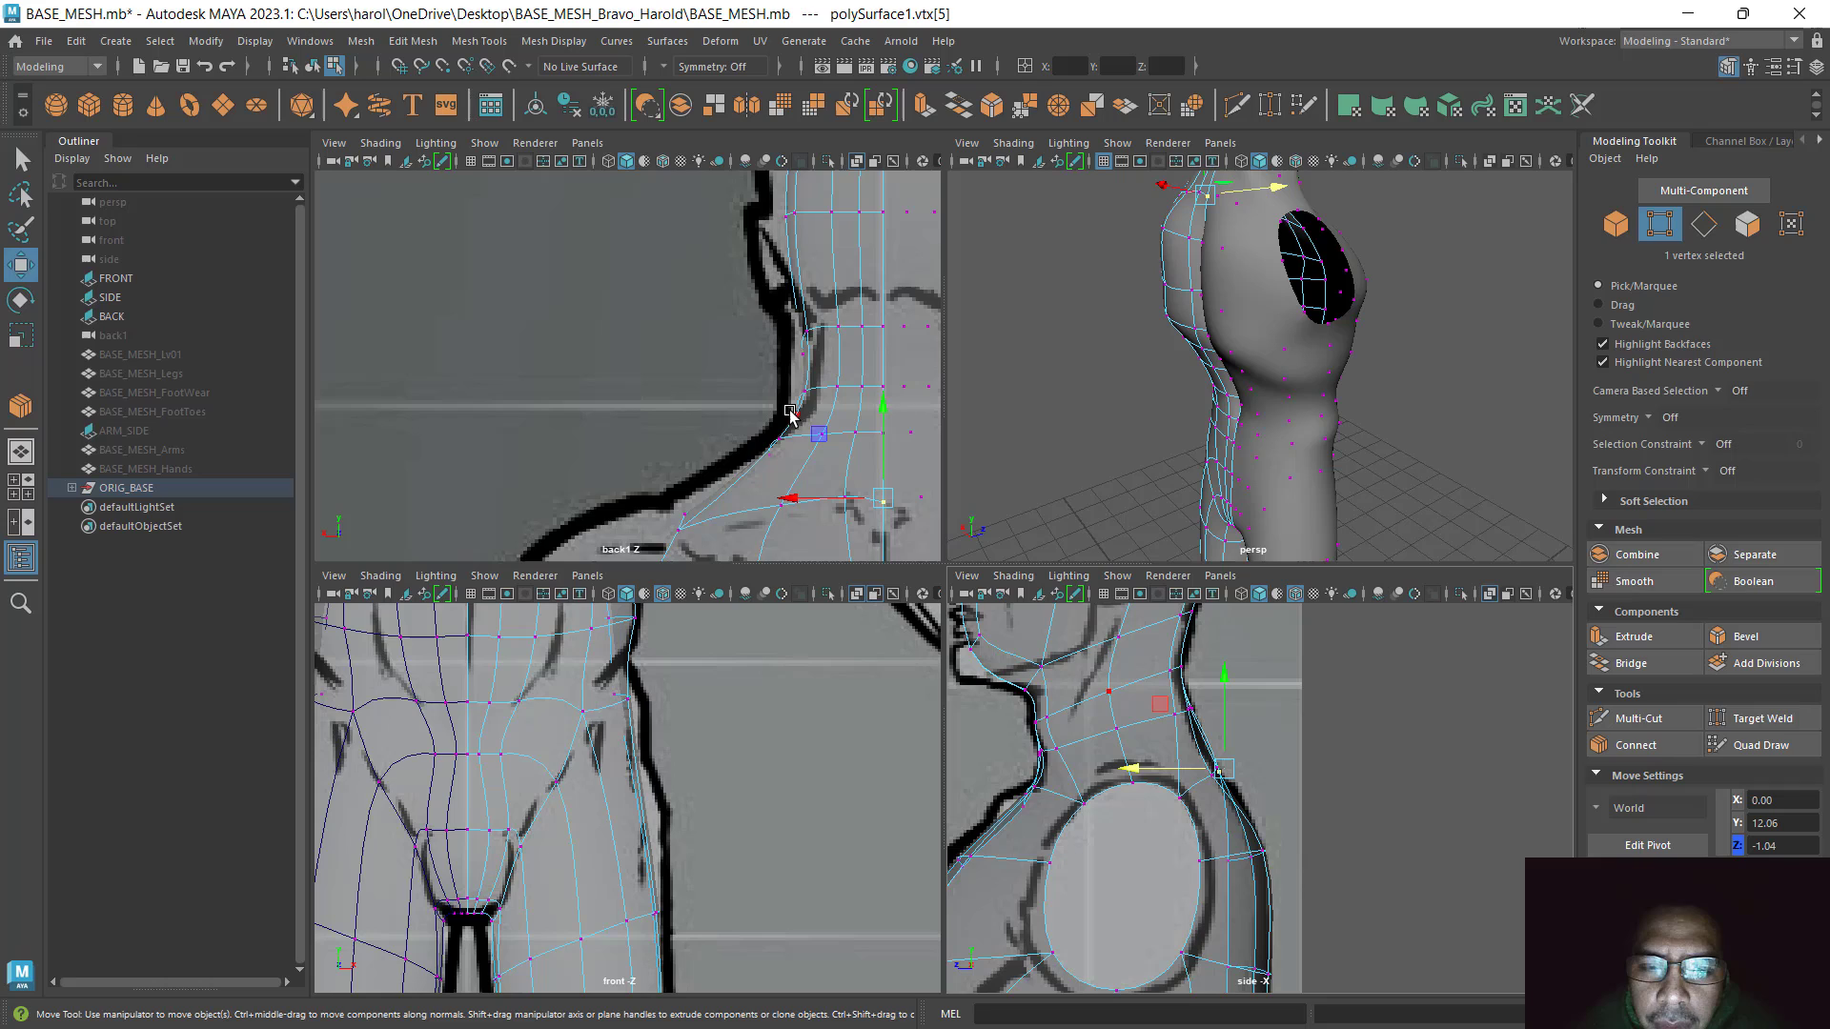
Try moving a neck-base vertex on the chest side outward, then undo it
left_click(684, 515)
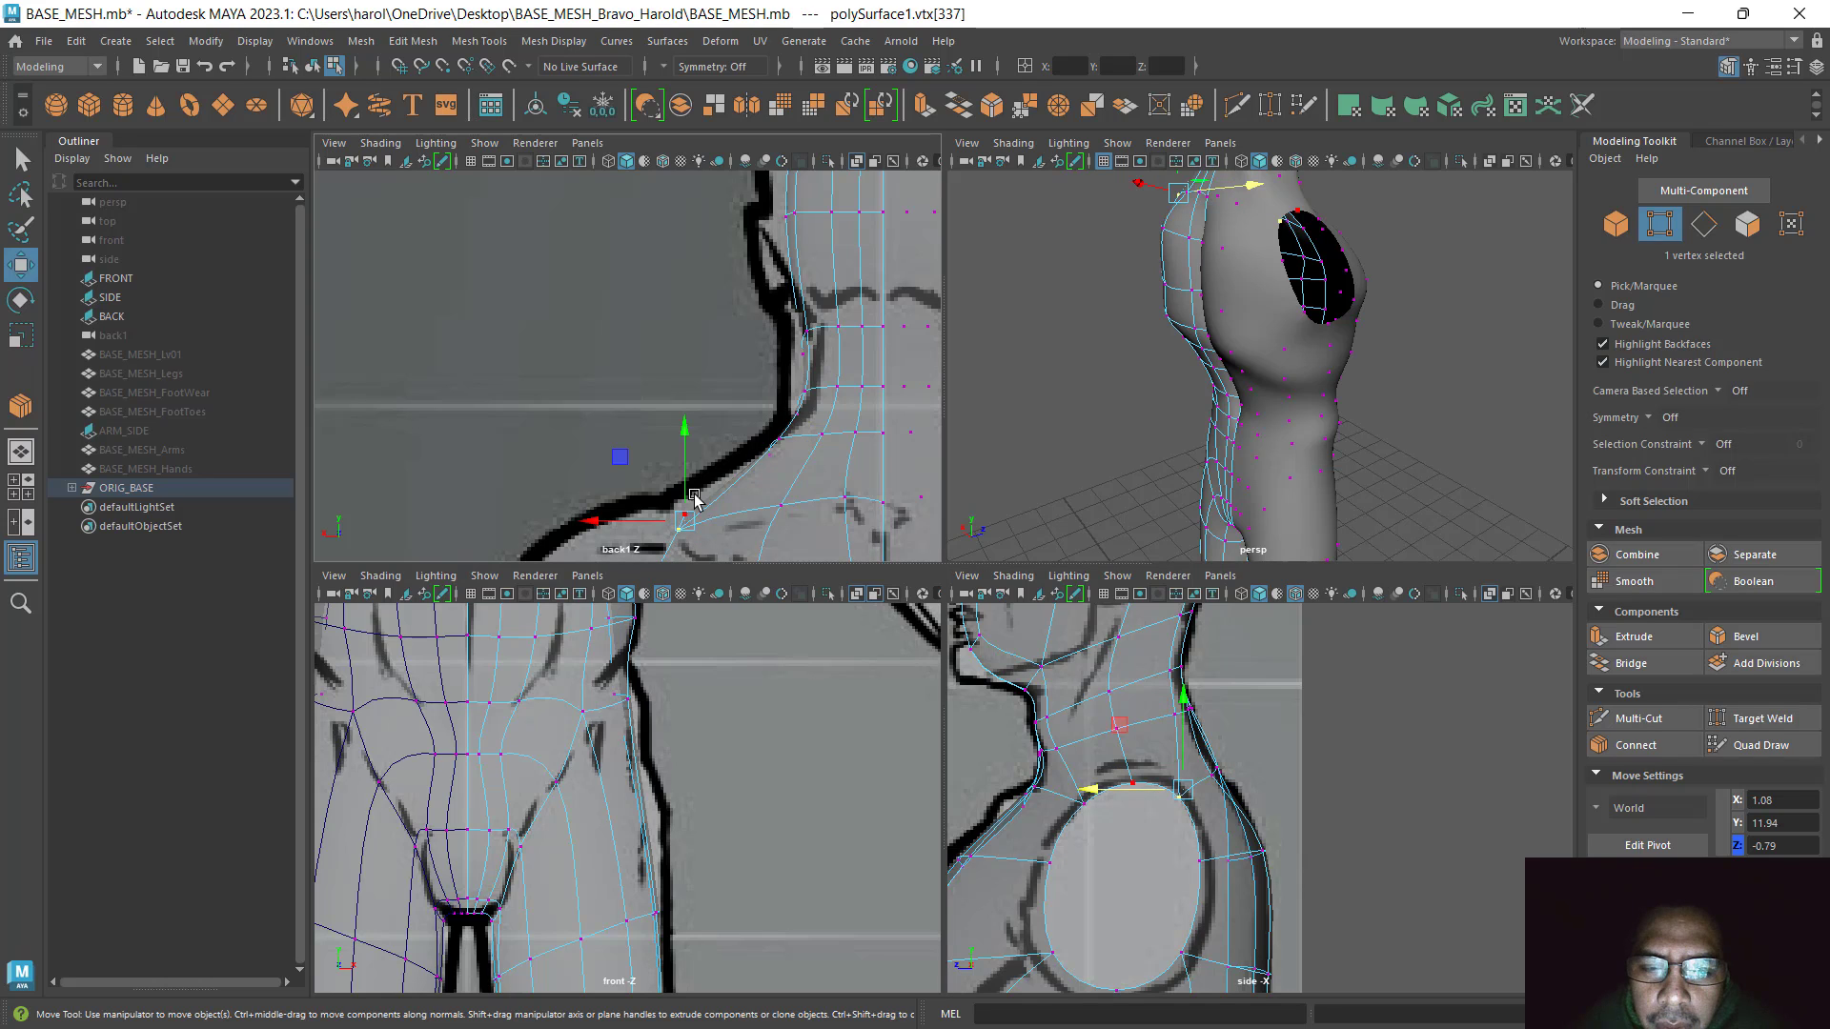
left_click(769, 439)
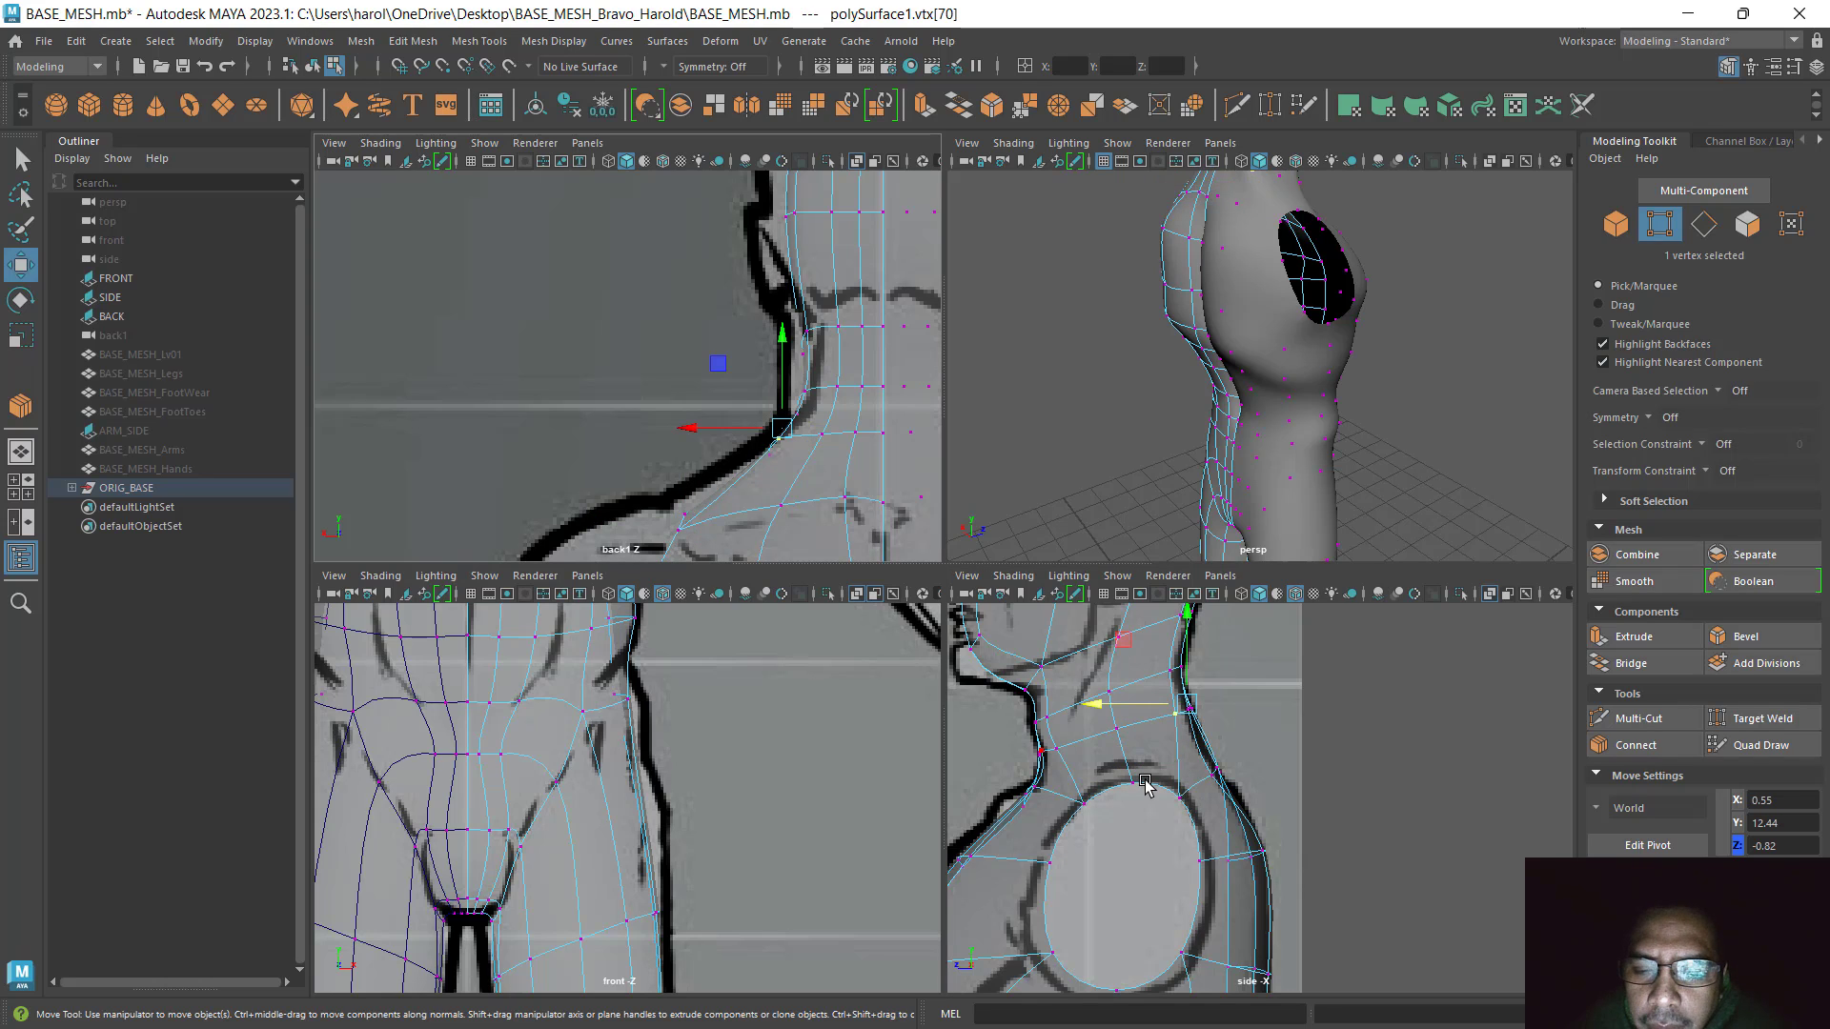
left_click(1183, 791)
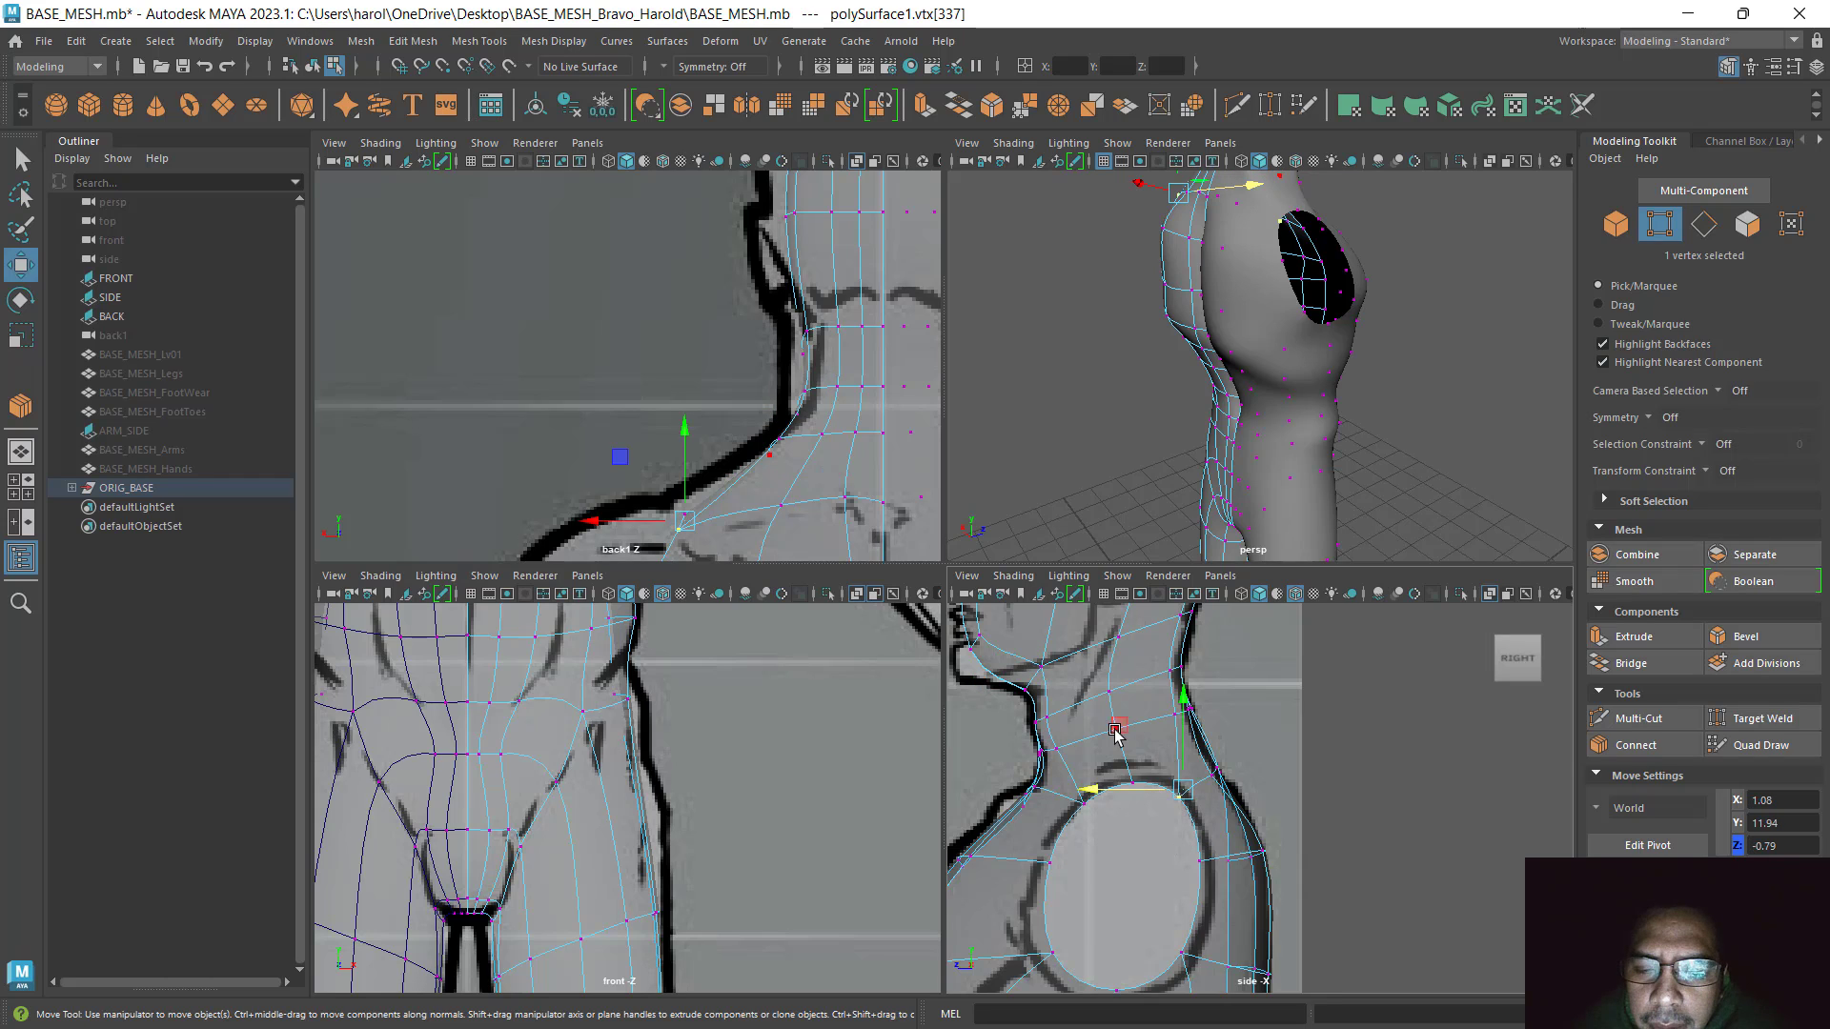
left_click(831, 332)
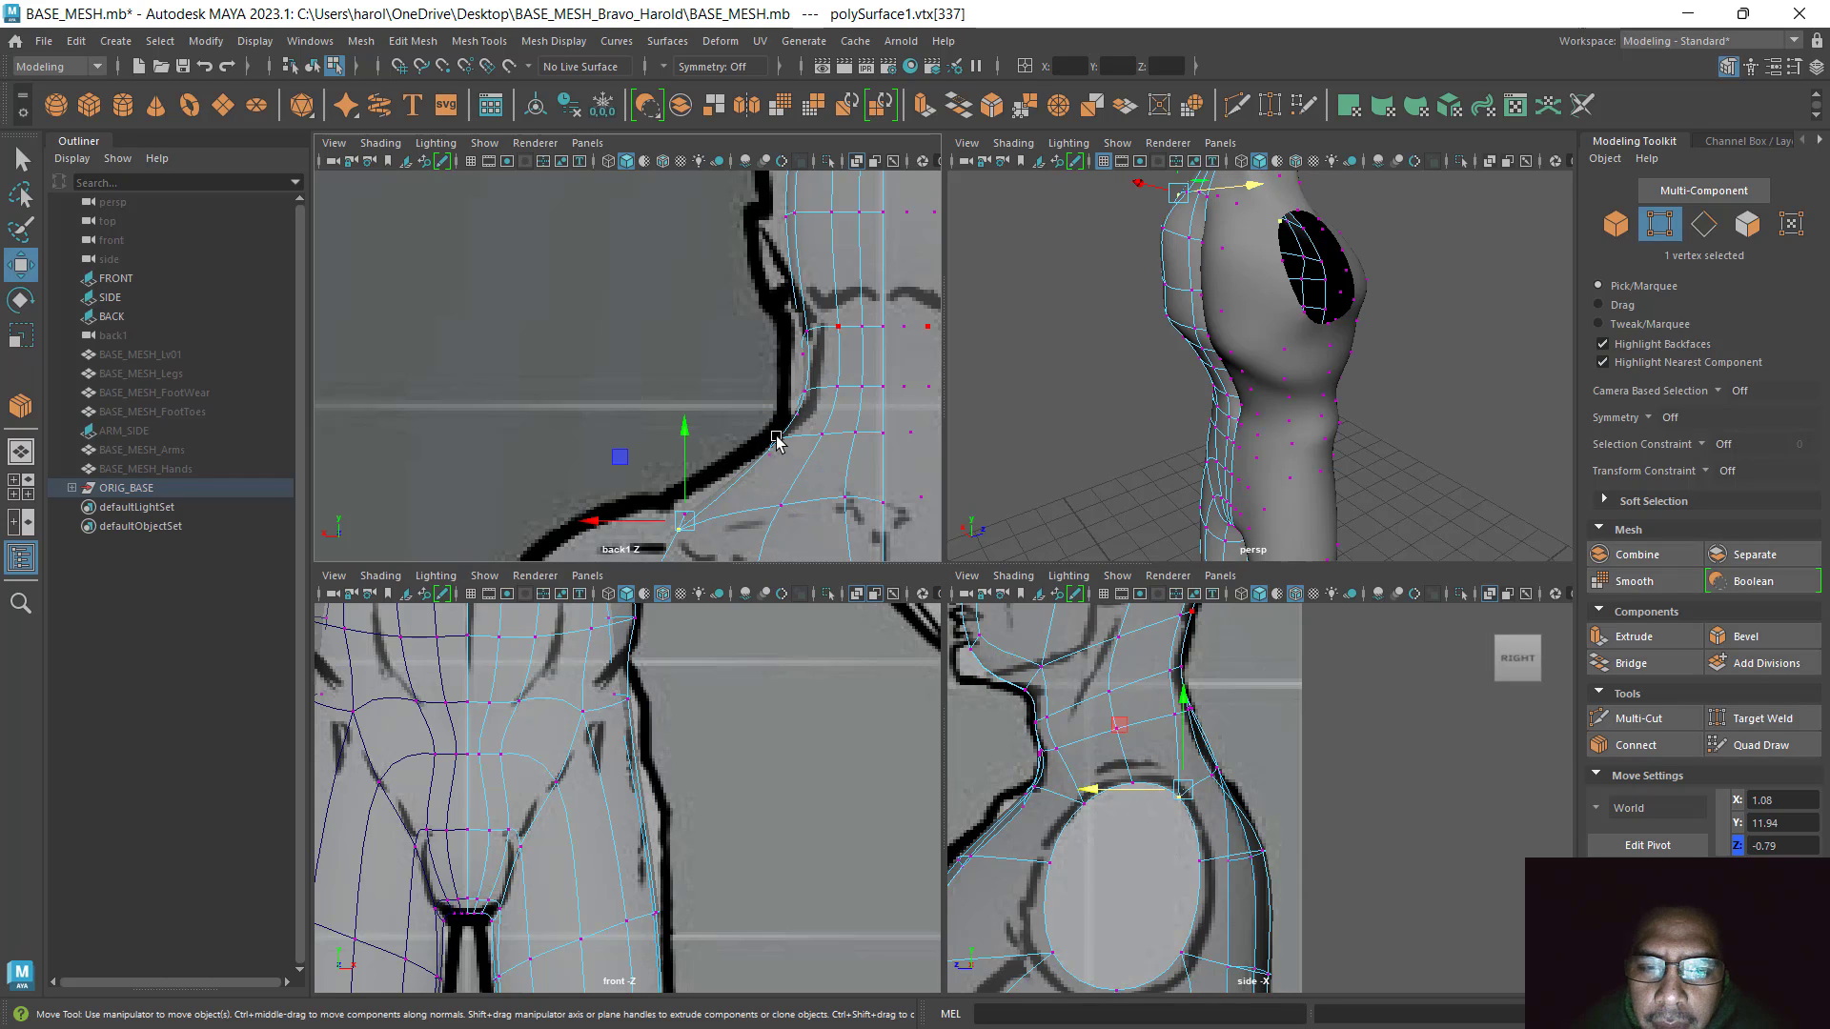
left_click_drag(1297, 438, 1365, 388, "alt")
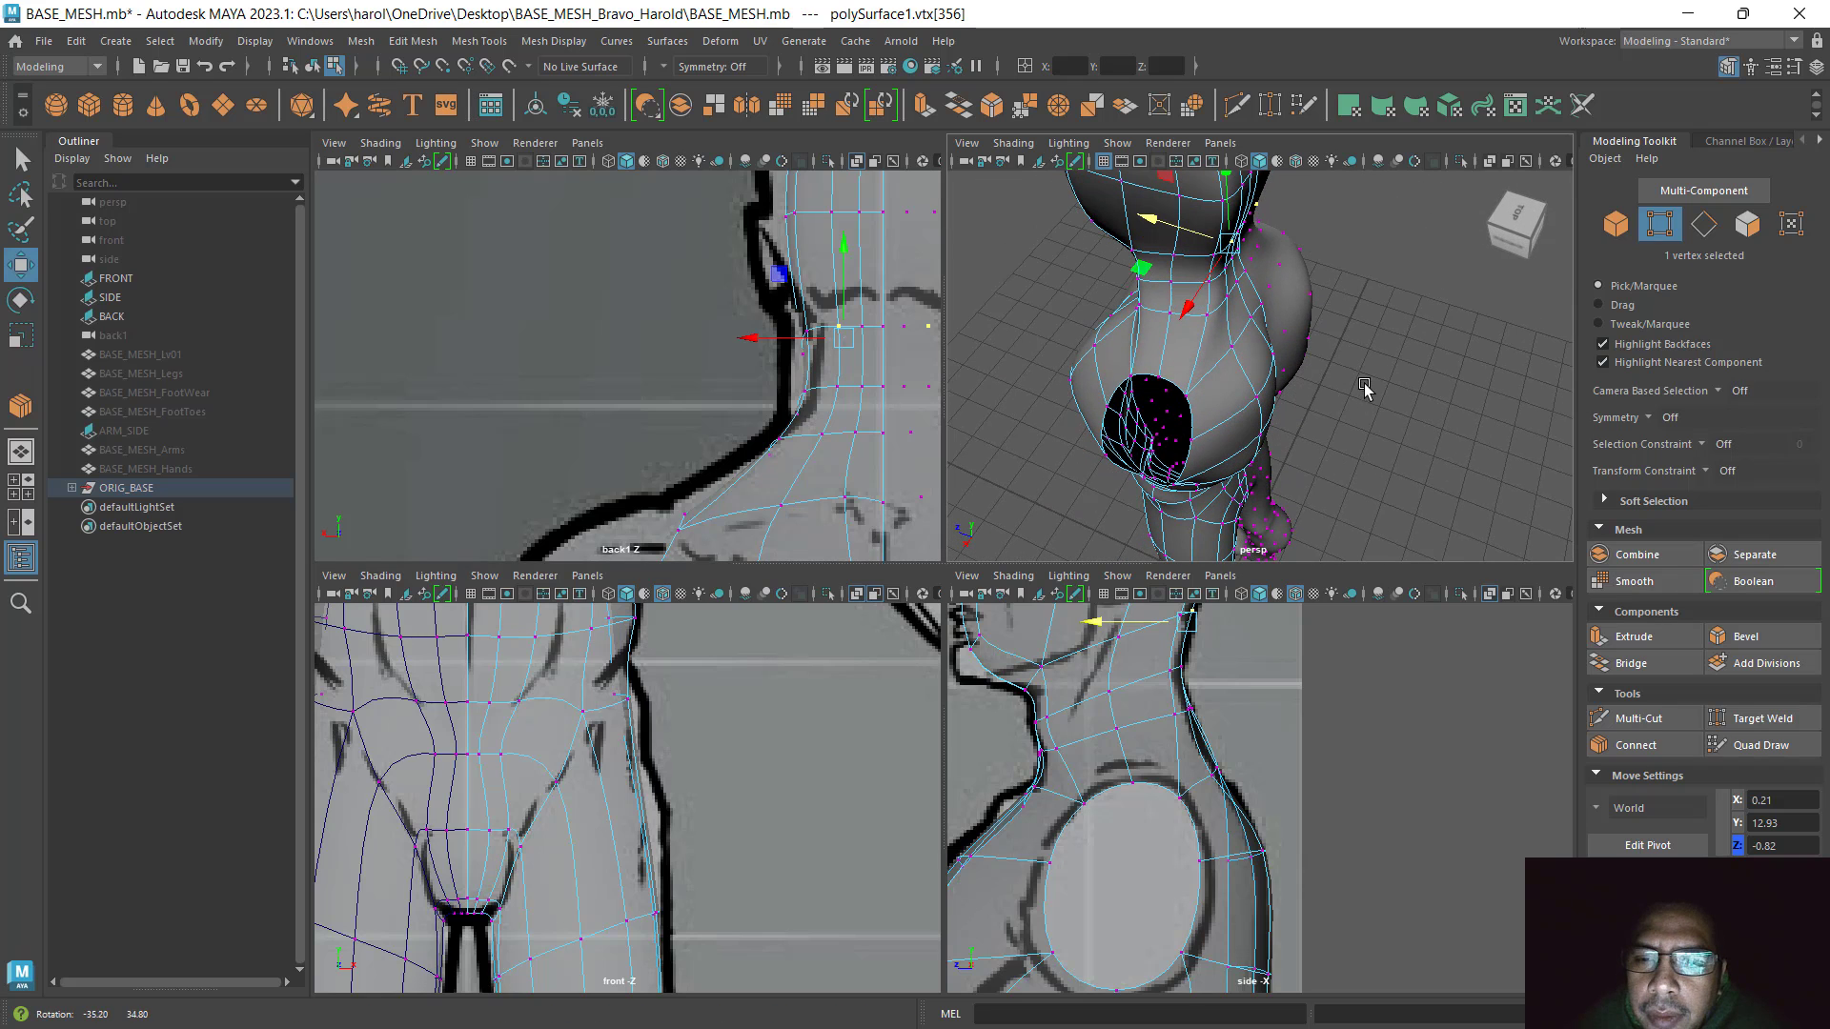
left_click(1161, 314)
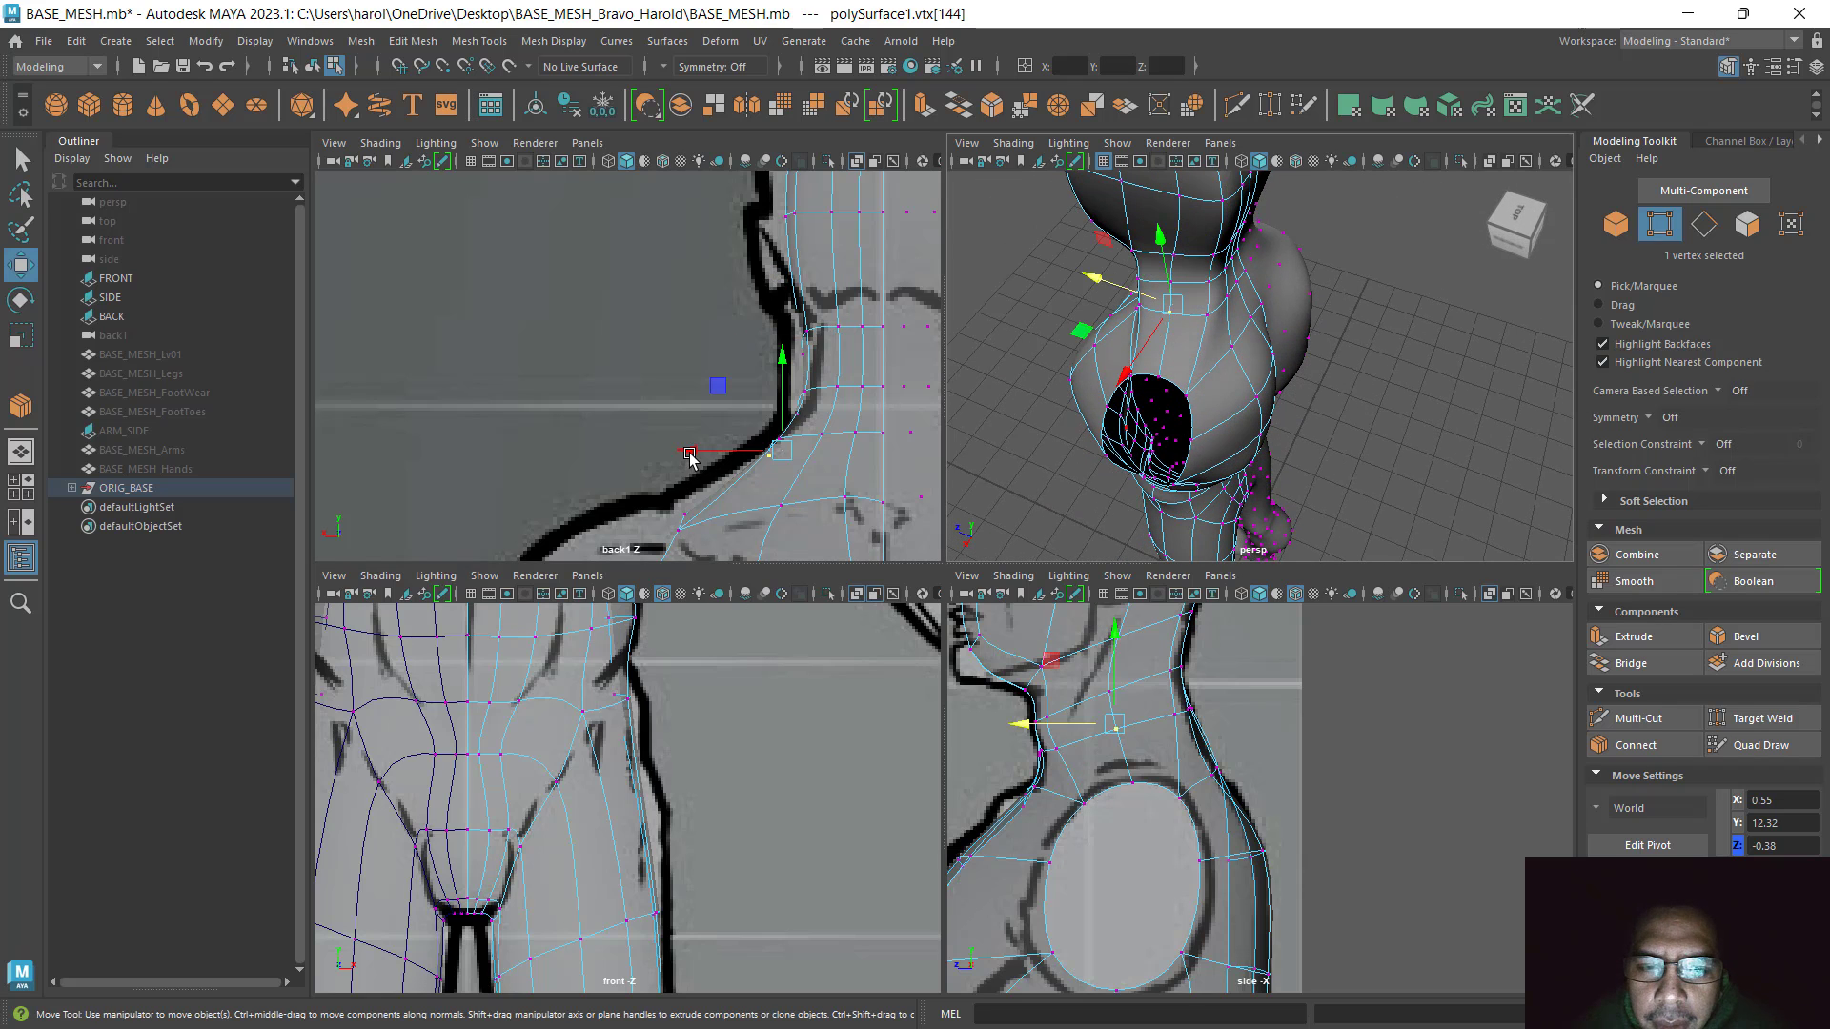
mouse_move(690, 453)
left_mouse_down()
mouse_move(655, 445)
mouse_move(686, 440)
left_mouse_up()
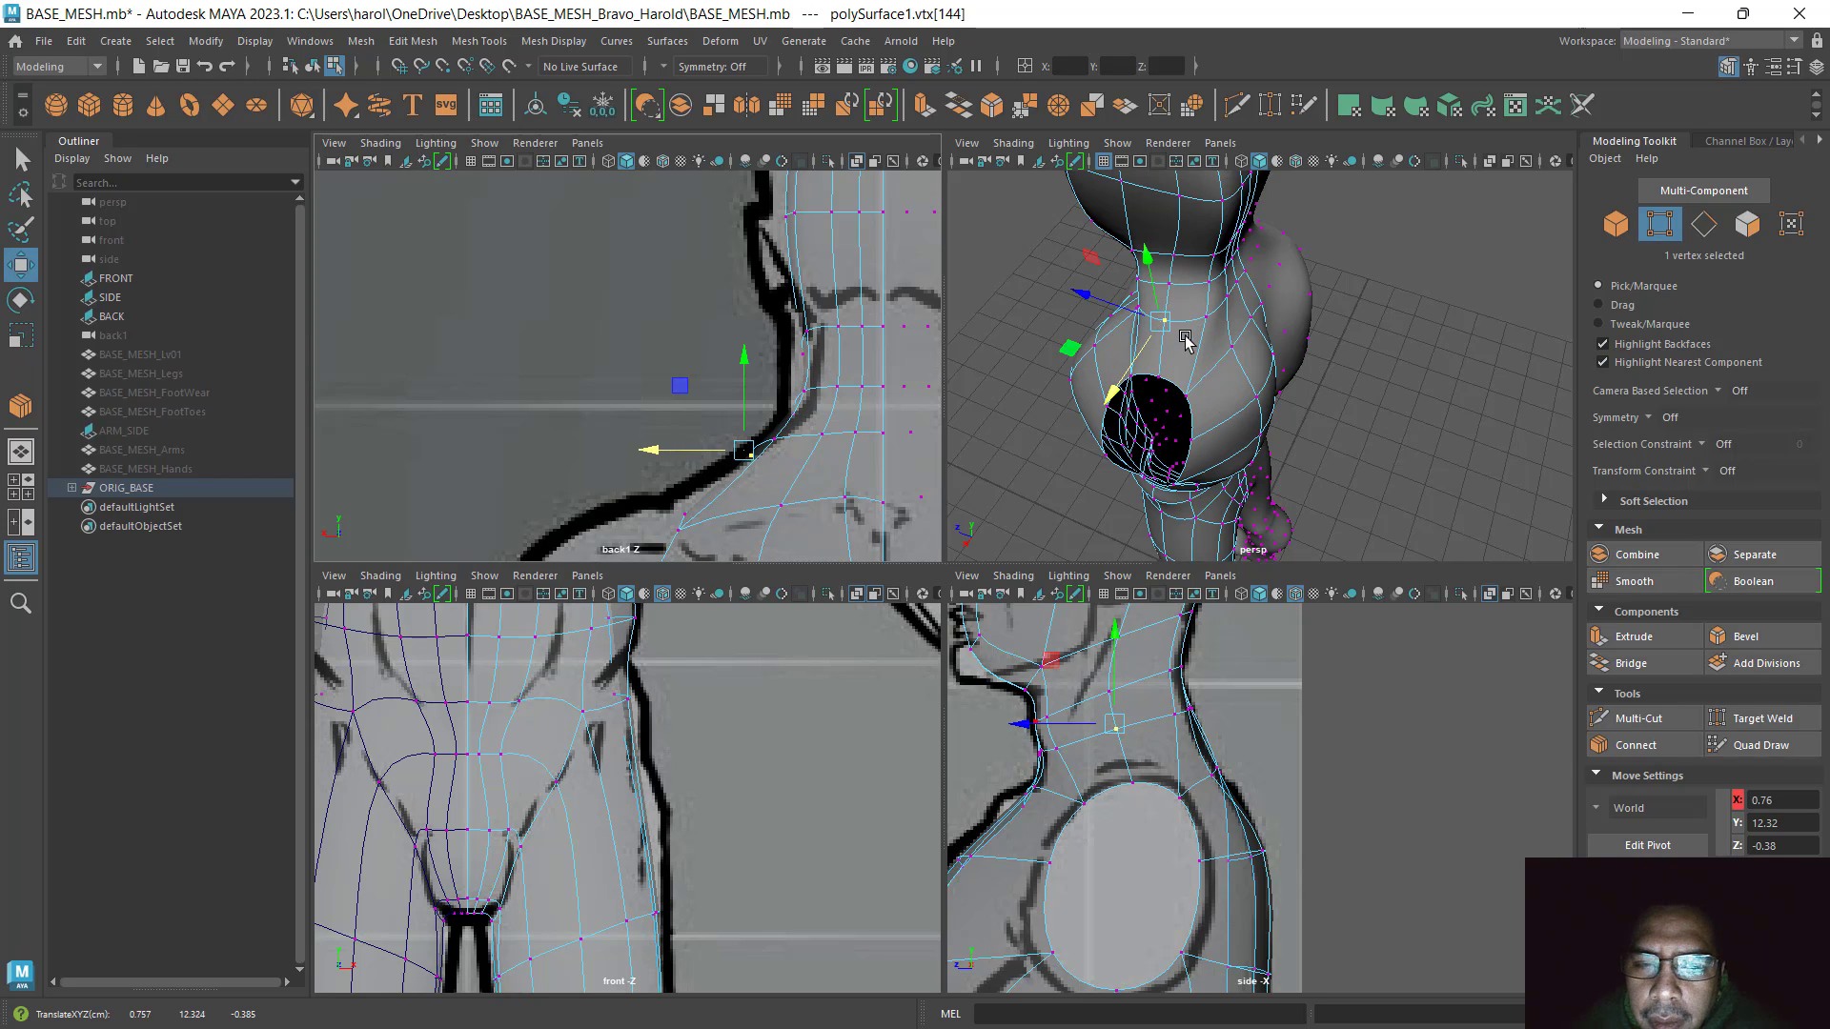
key("ctrl+z")
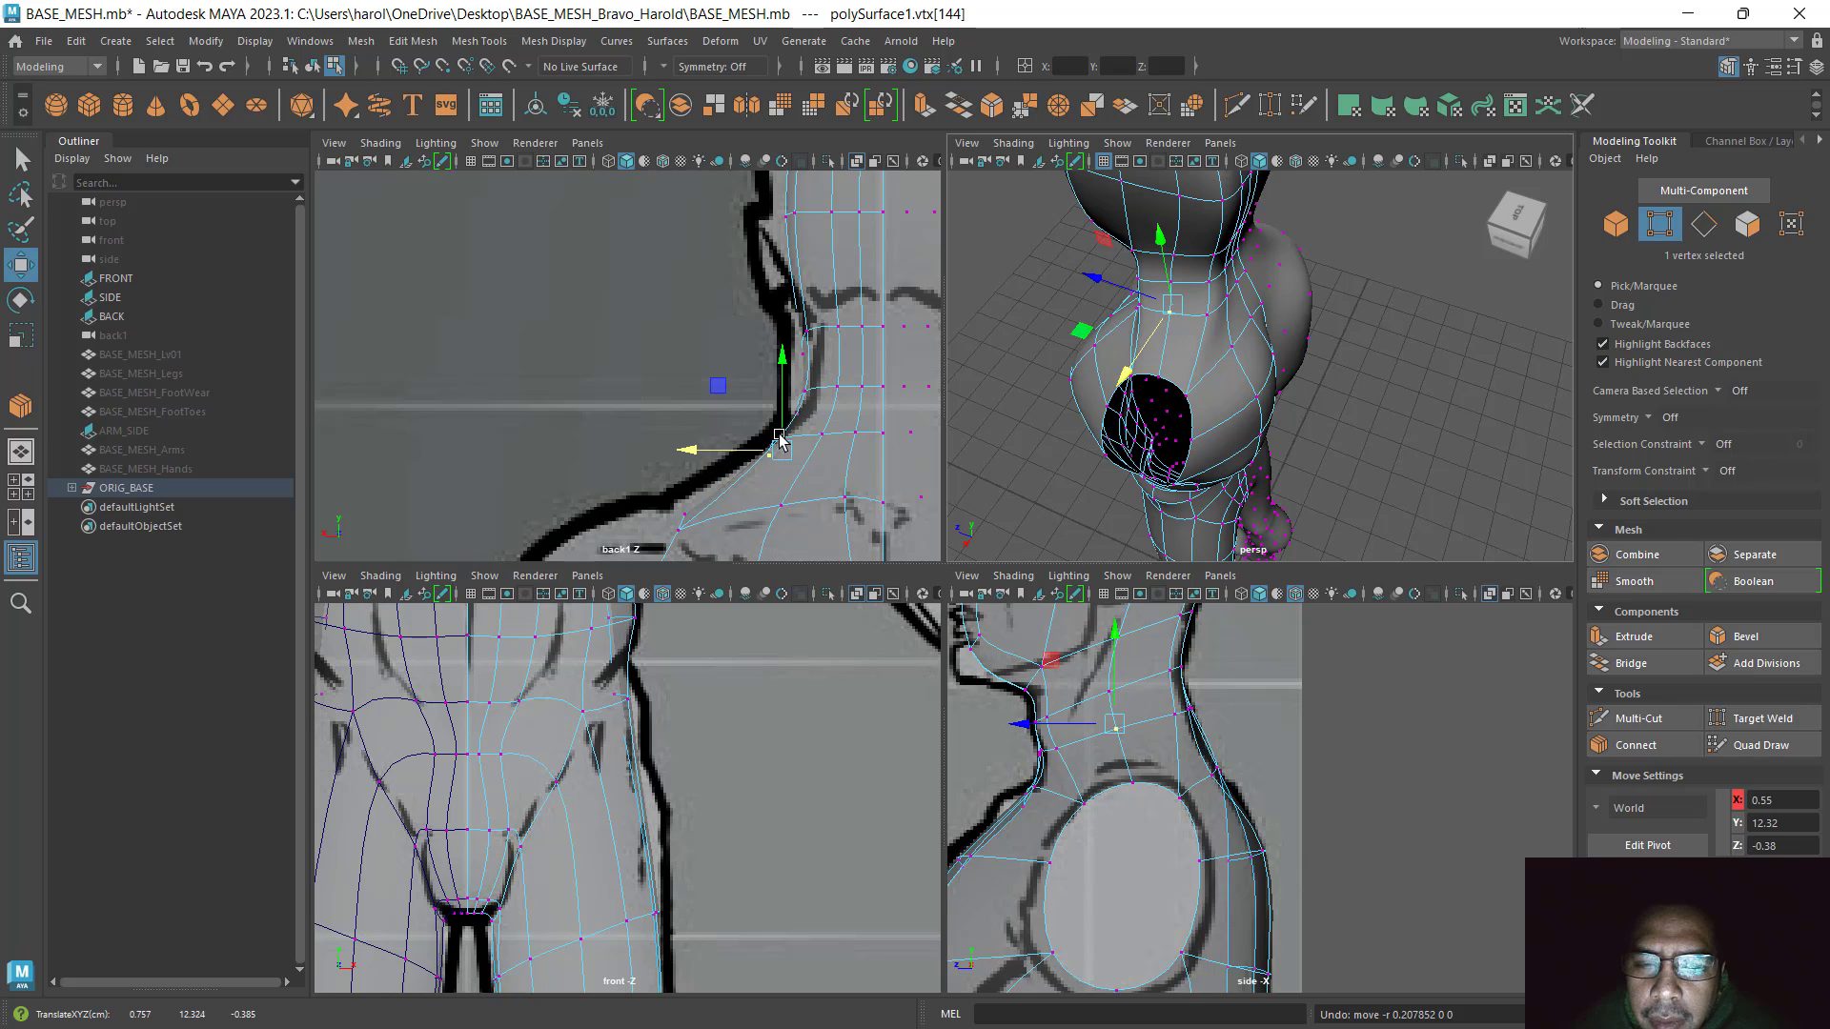
Pull an upper-back vertex below the neck onto the side reference outline along Z
mouse_move(1125, 314)
left_mouse_down("alt")
mouse_move(1178, 273)
mouse_move(1041, 403)
mouse_move(1121, 329)
left_mouse_up("alt")
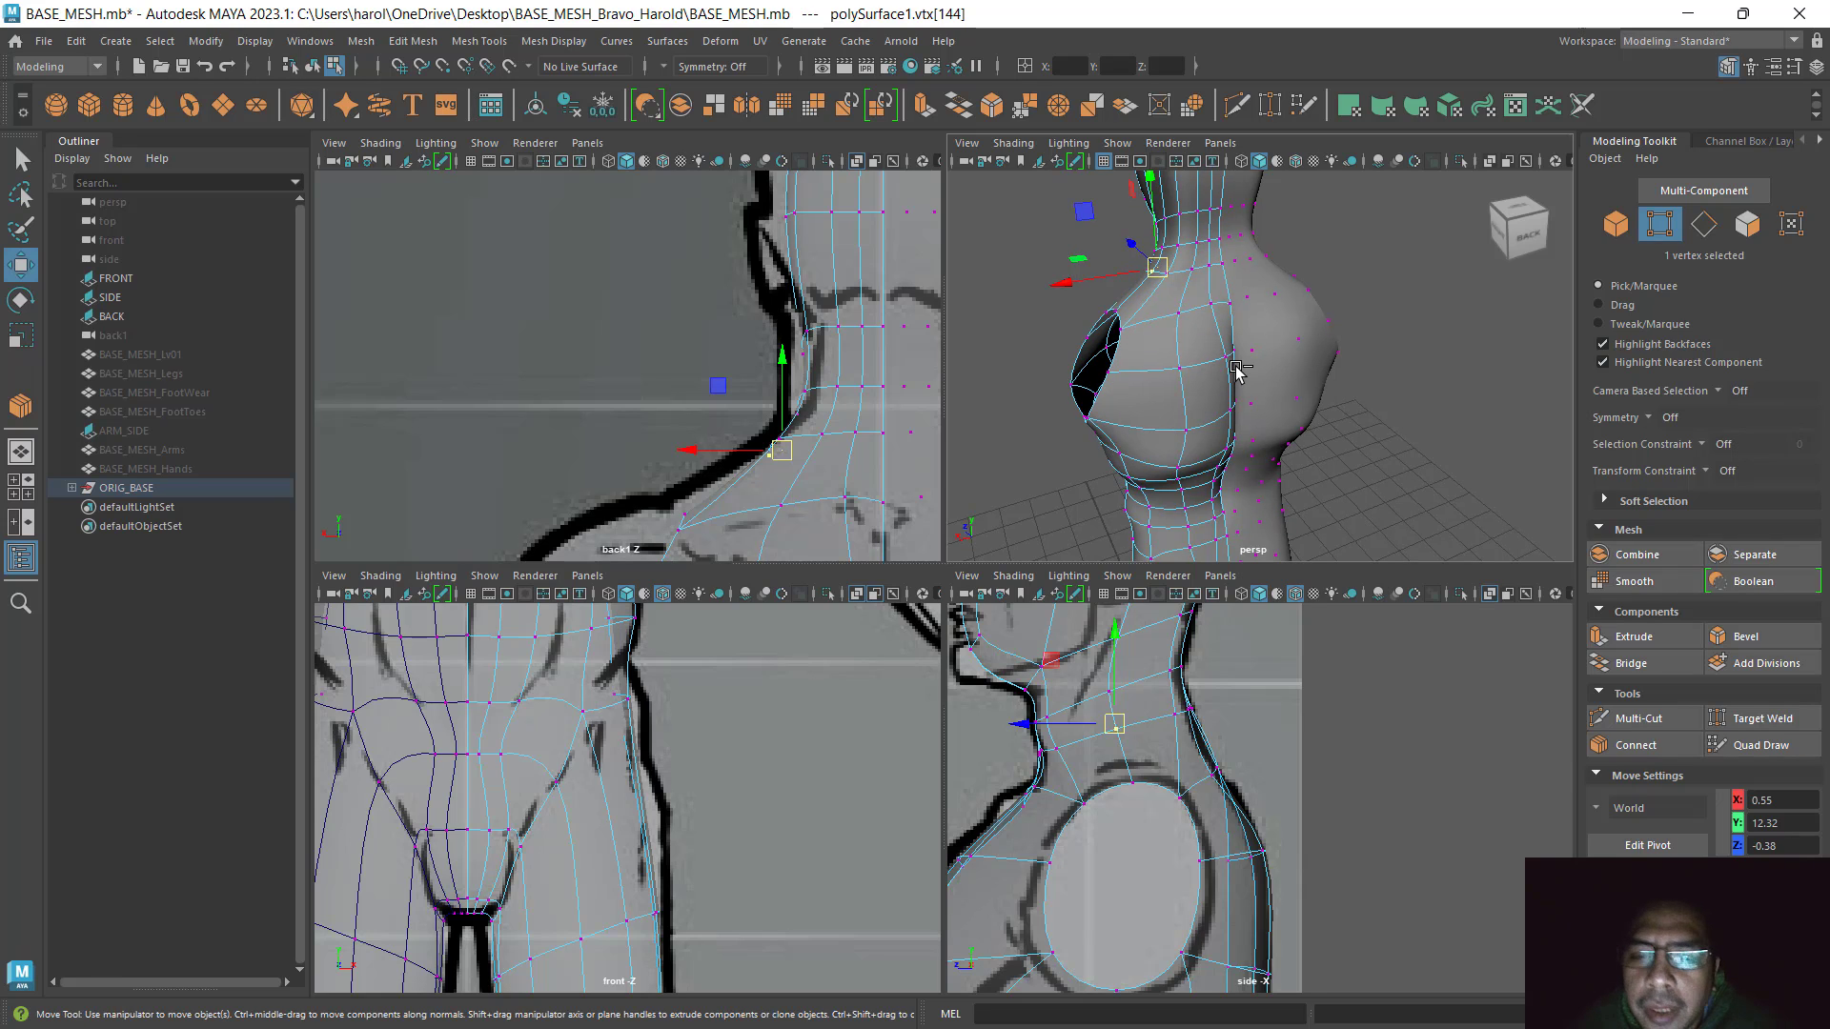
left_click(1218, 760)
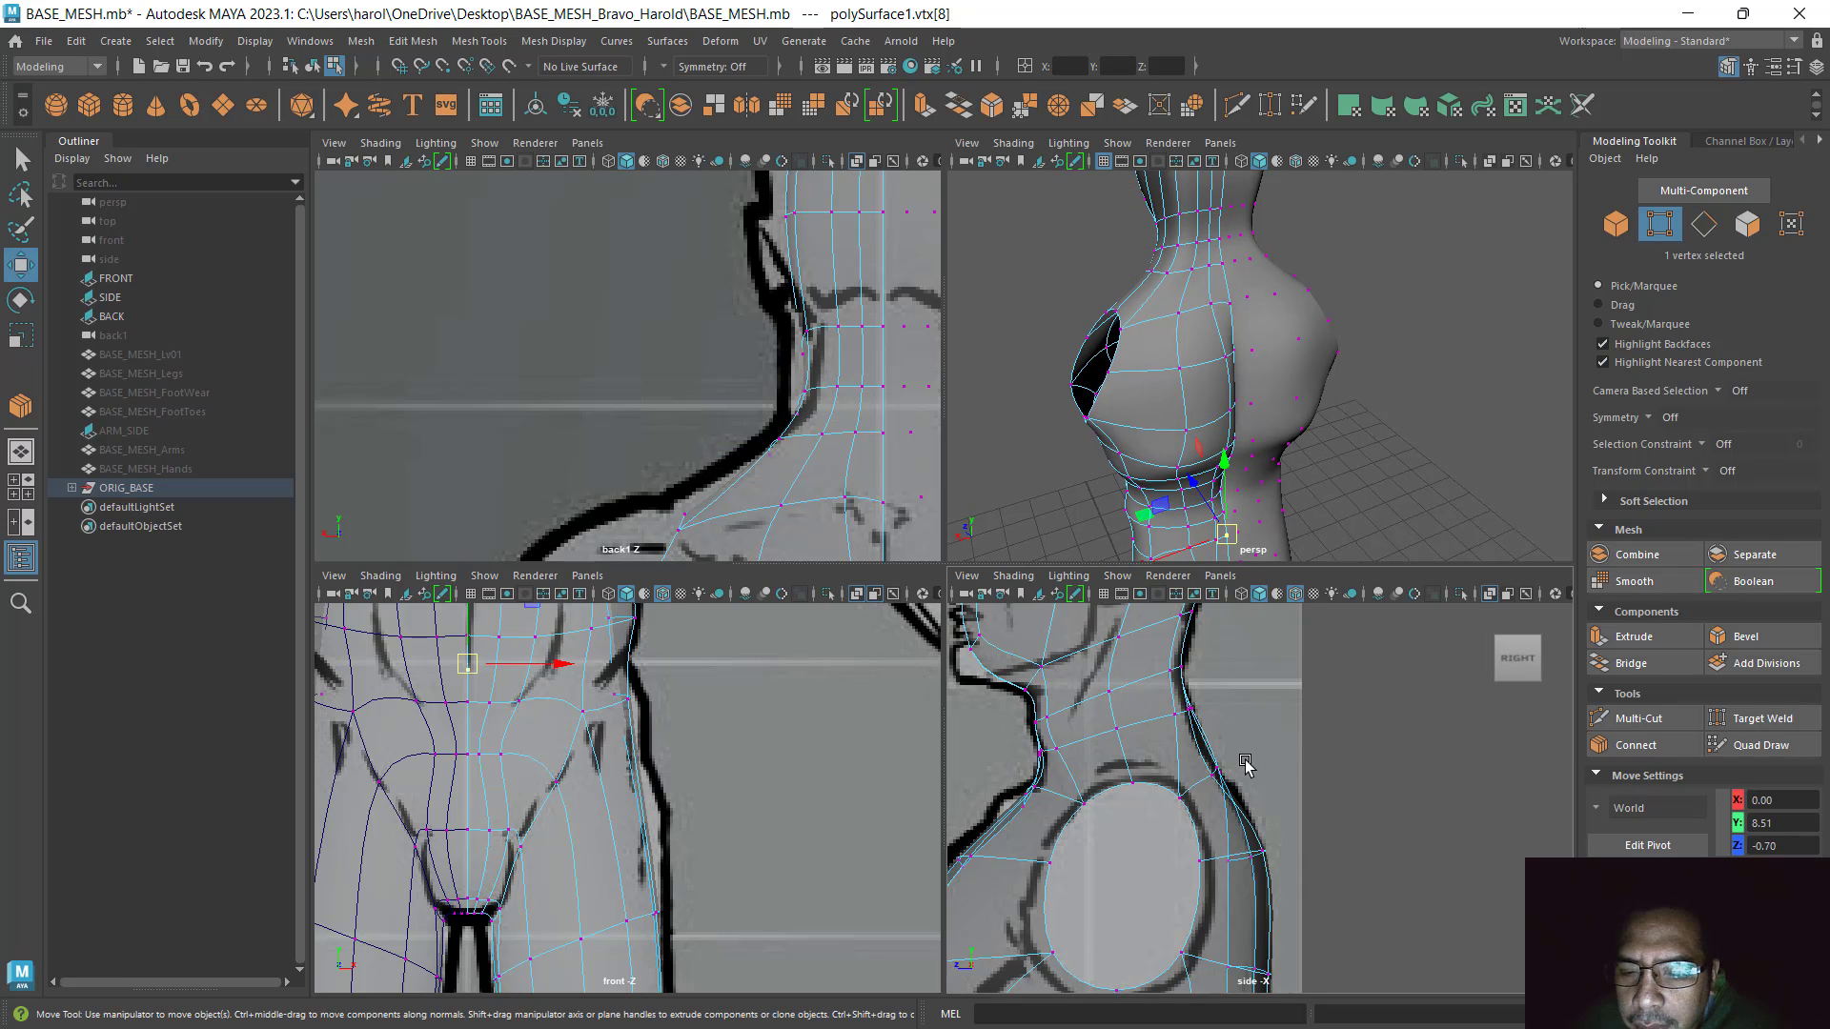
left_click(1210, 265)
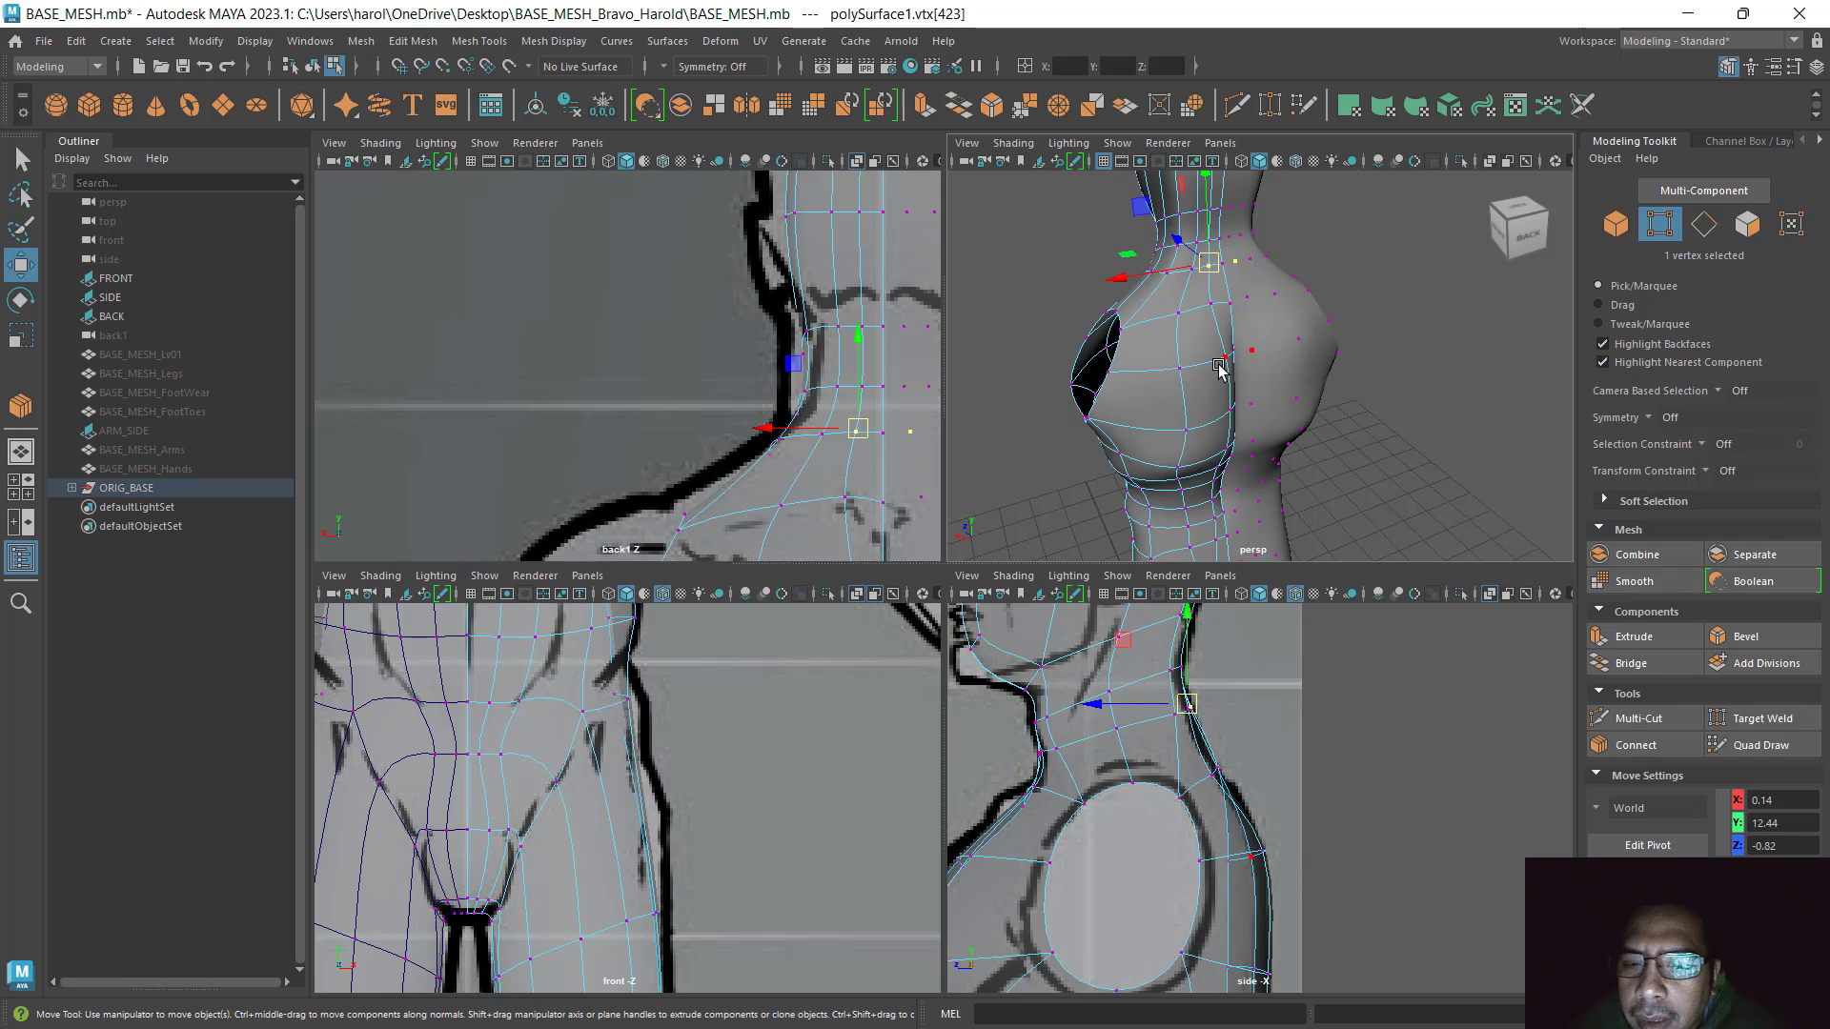
left_click(1226, 786)
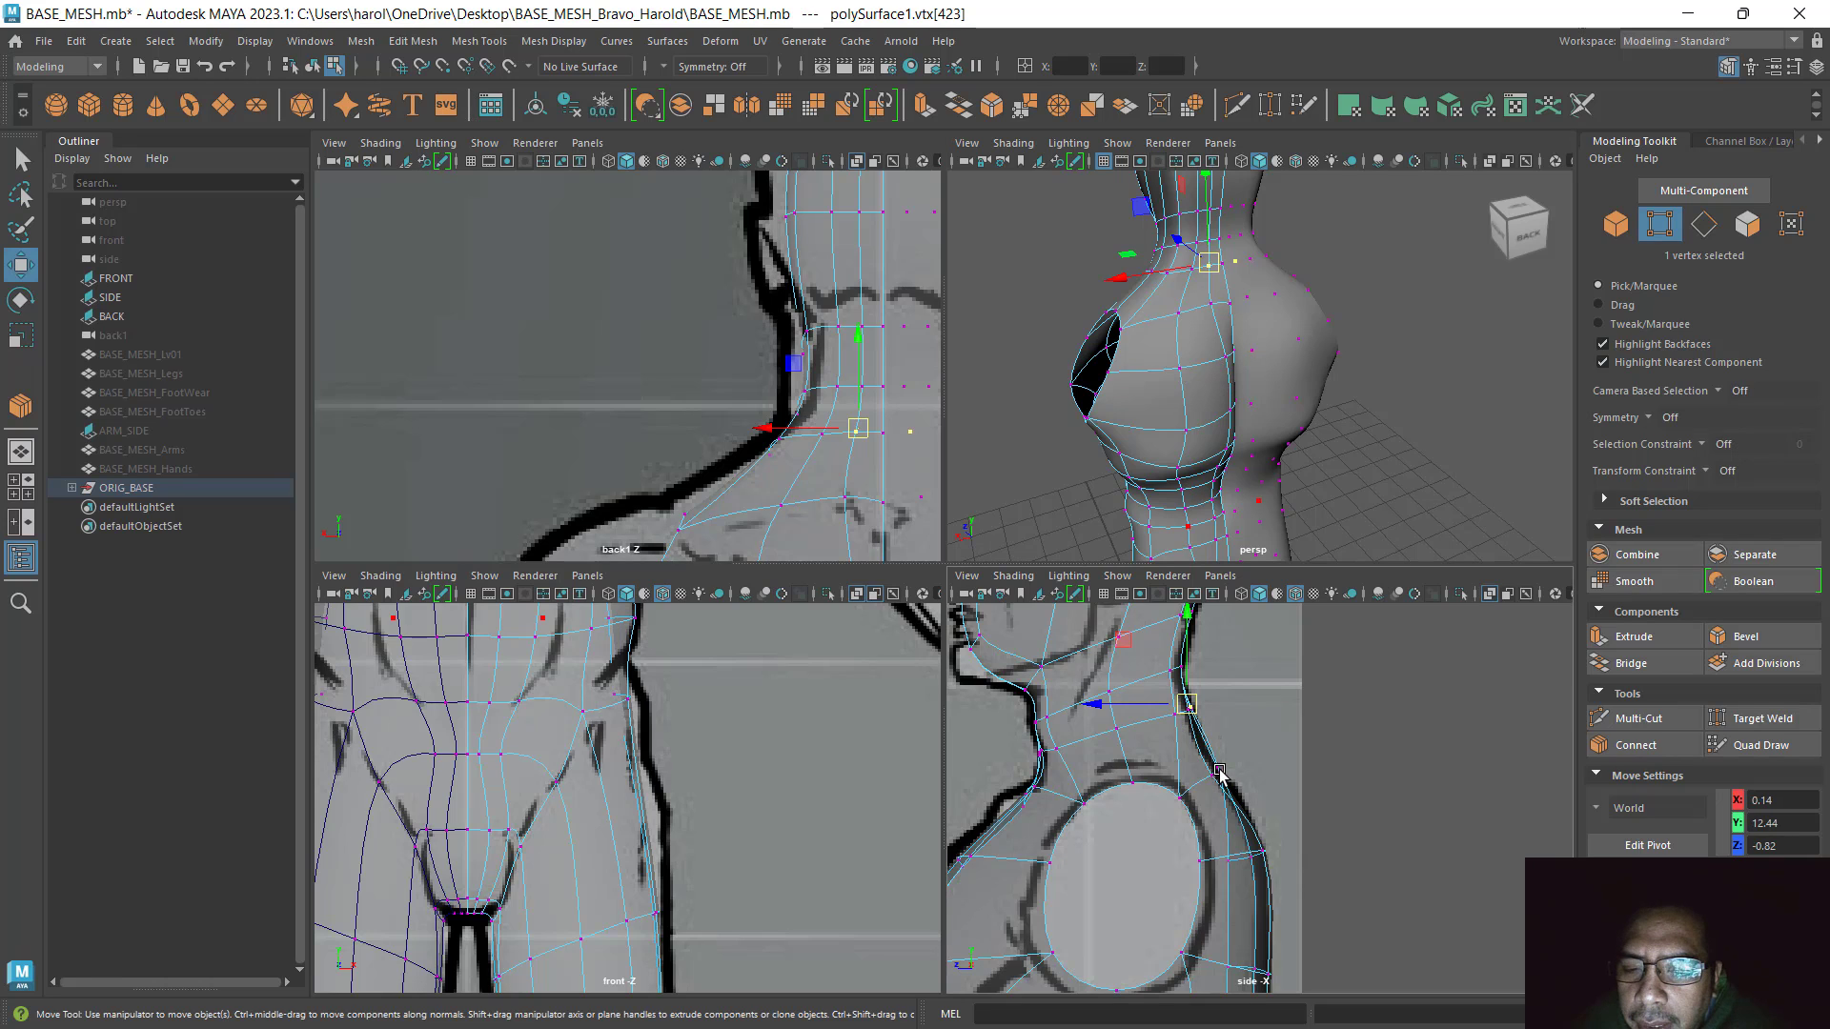
scroll(1177, 763, "up", 3)
left_click(1175, 726)
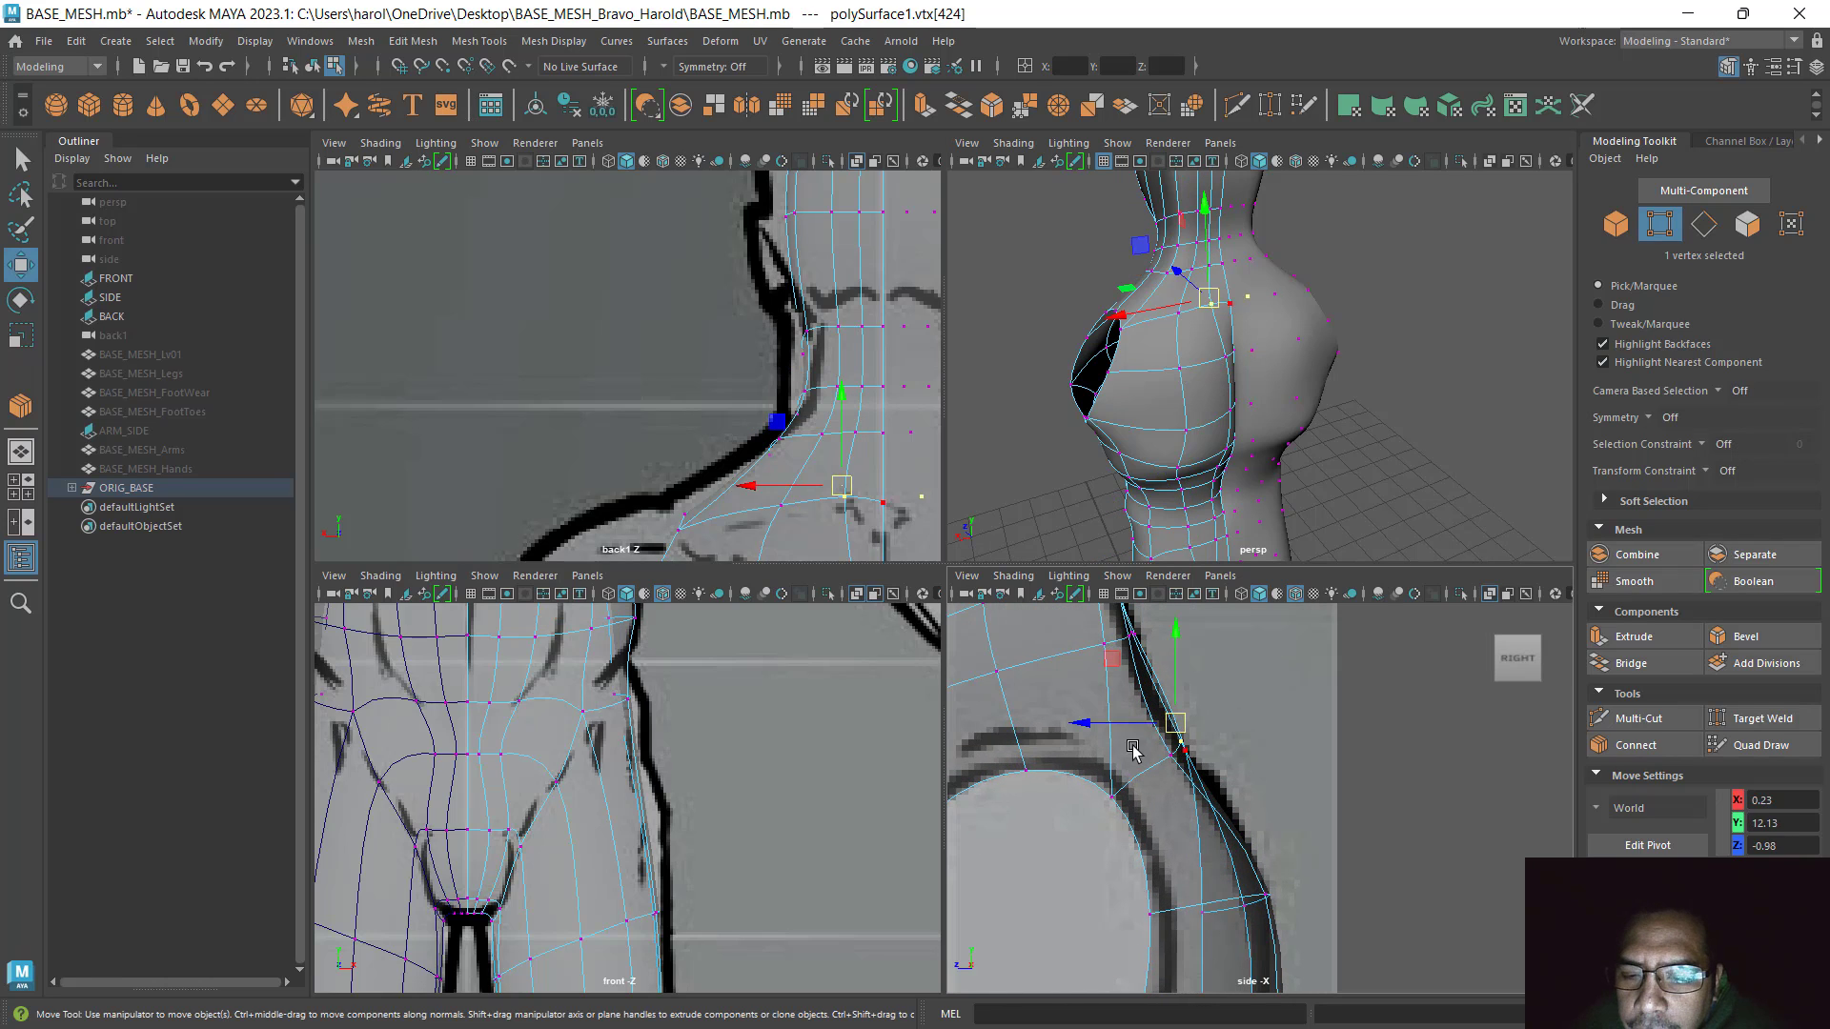
left_click_drag(1106, 725, 1161, 703)
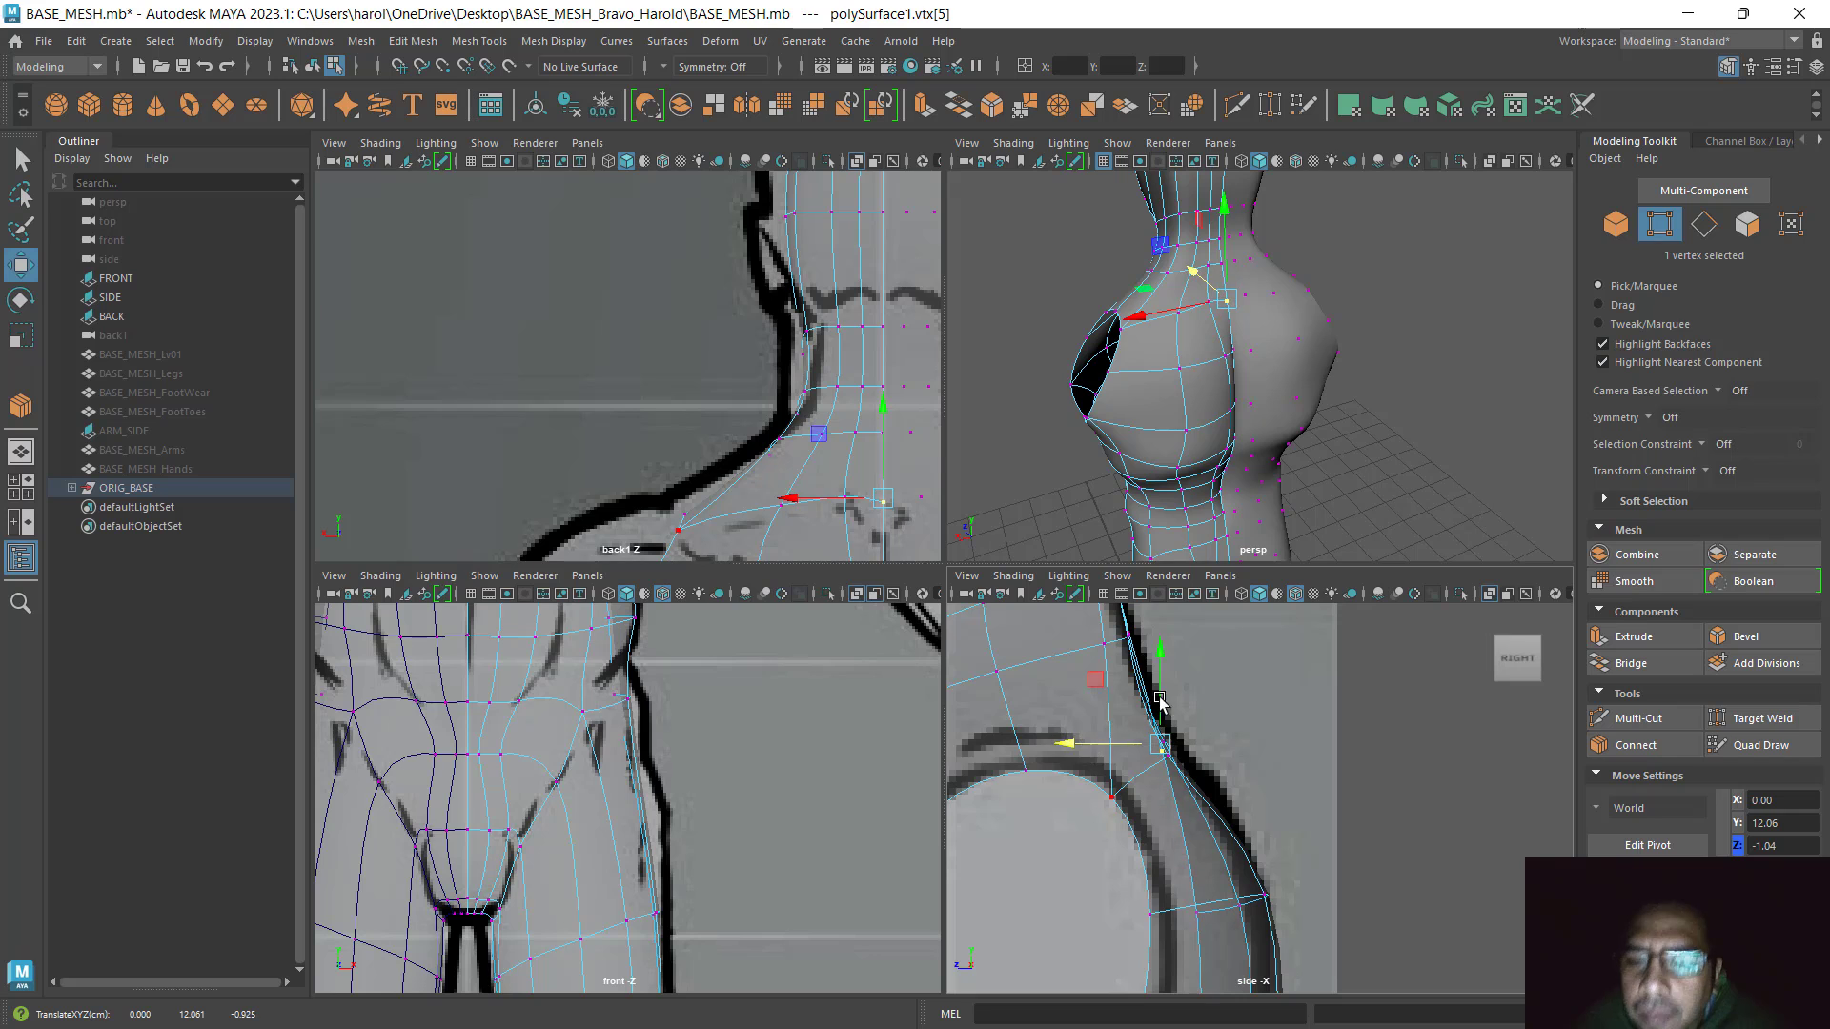
left_click(1233, 687)
scroll(1234, 686, "down", 3)
scroll(1233, 705, "up", 2)
key("space")
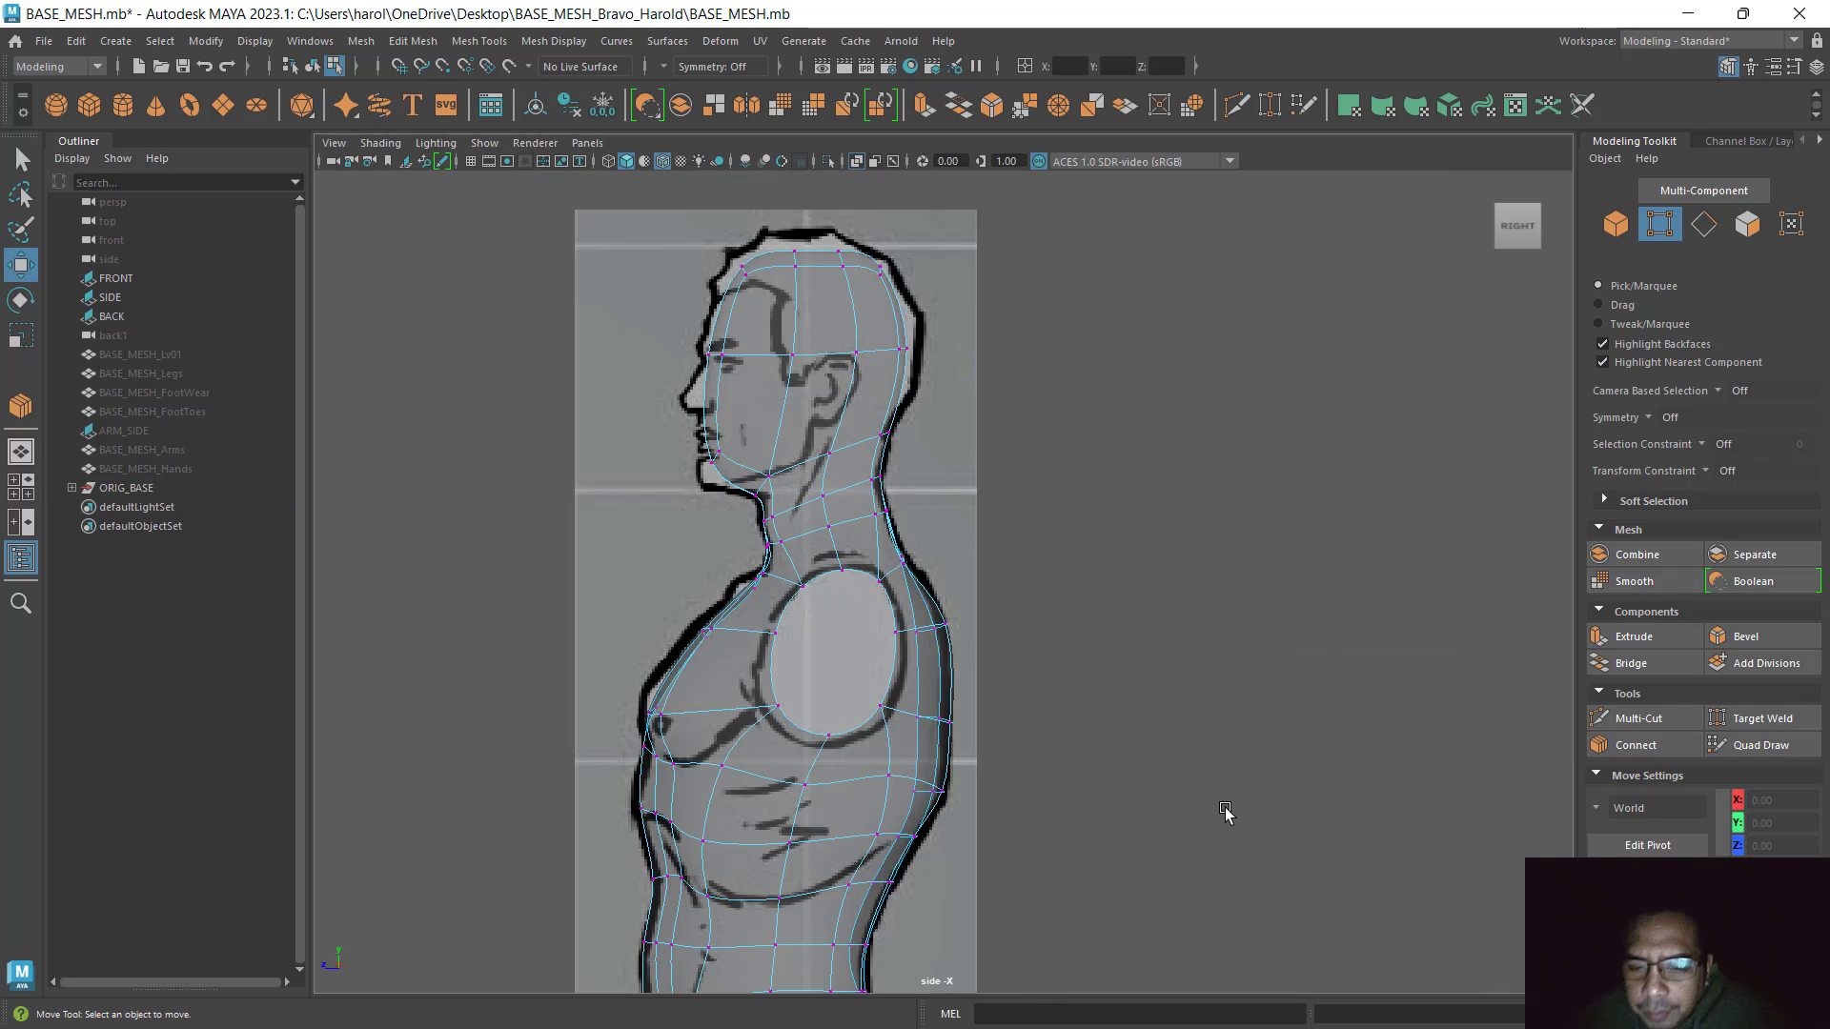
middle_click_drag(1100, 654, 1128, 515, "alt")
key("space")
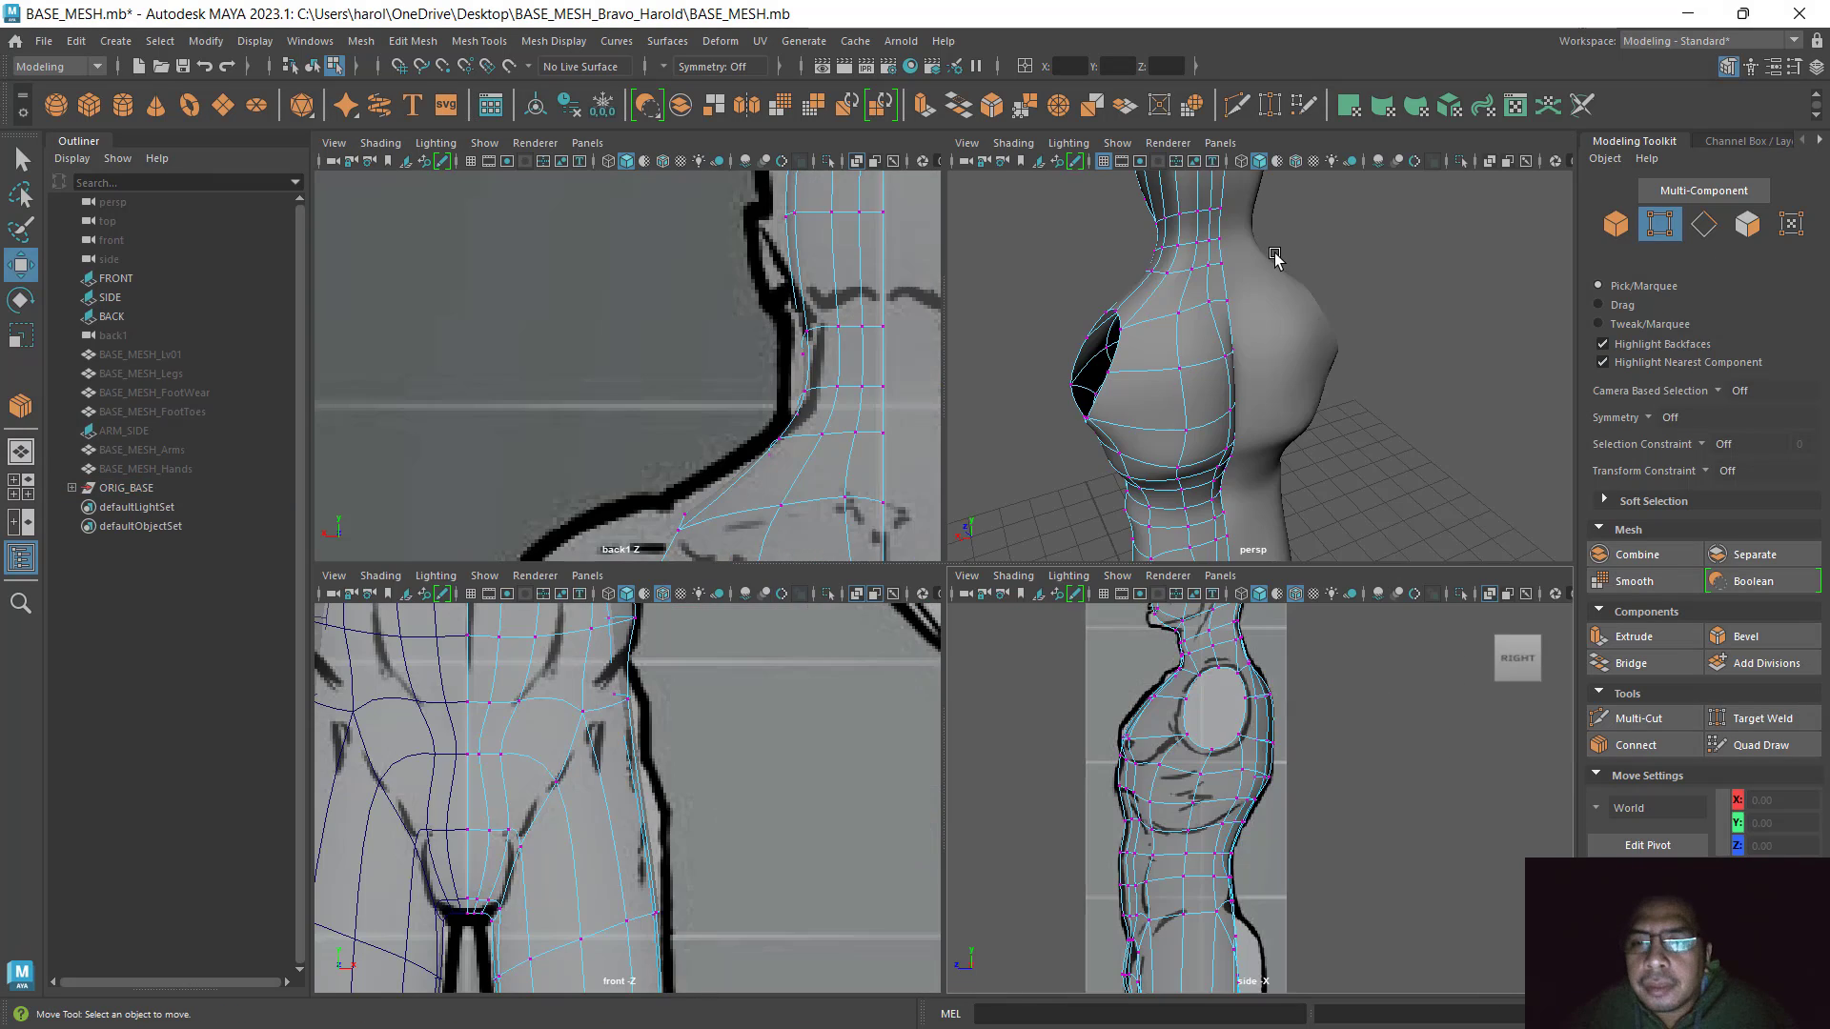
key("space")
left_click_drag(1188, 502, 985, 506, "alt")
scroll(883, 655, "up", 3)
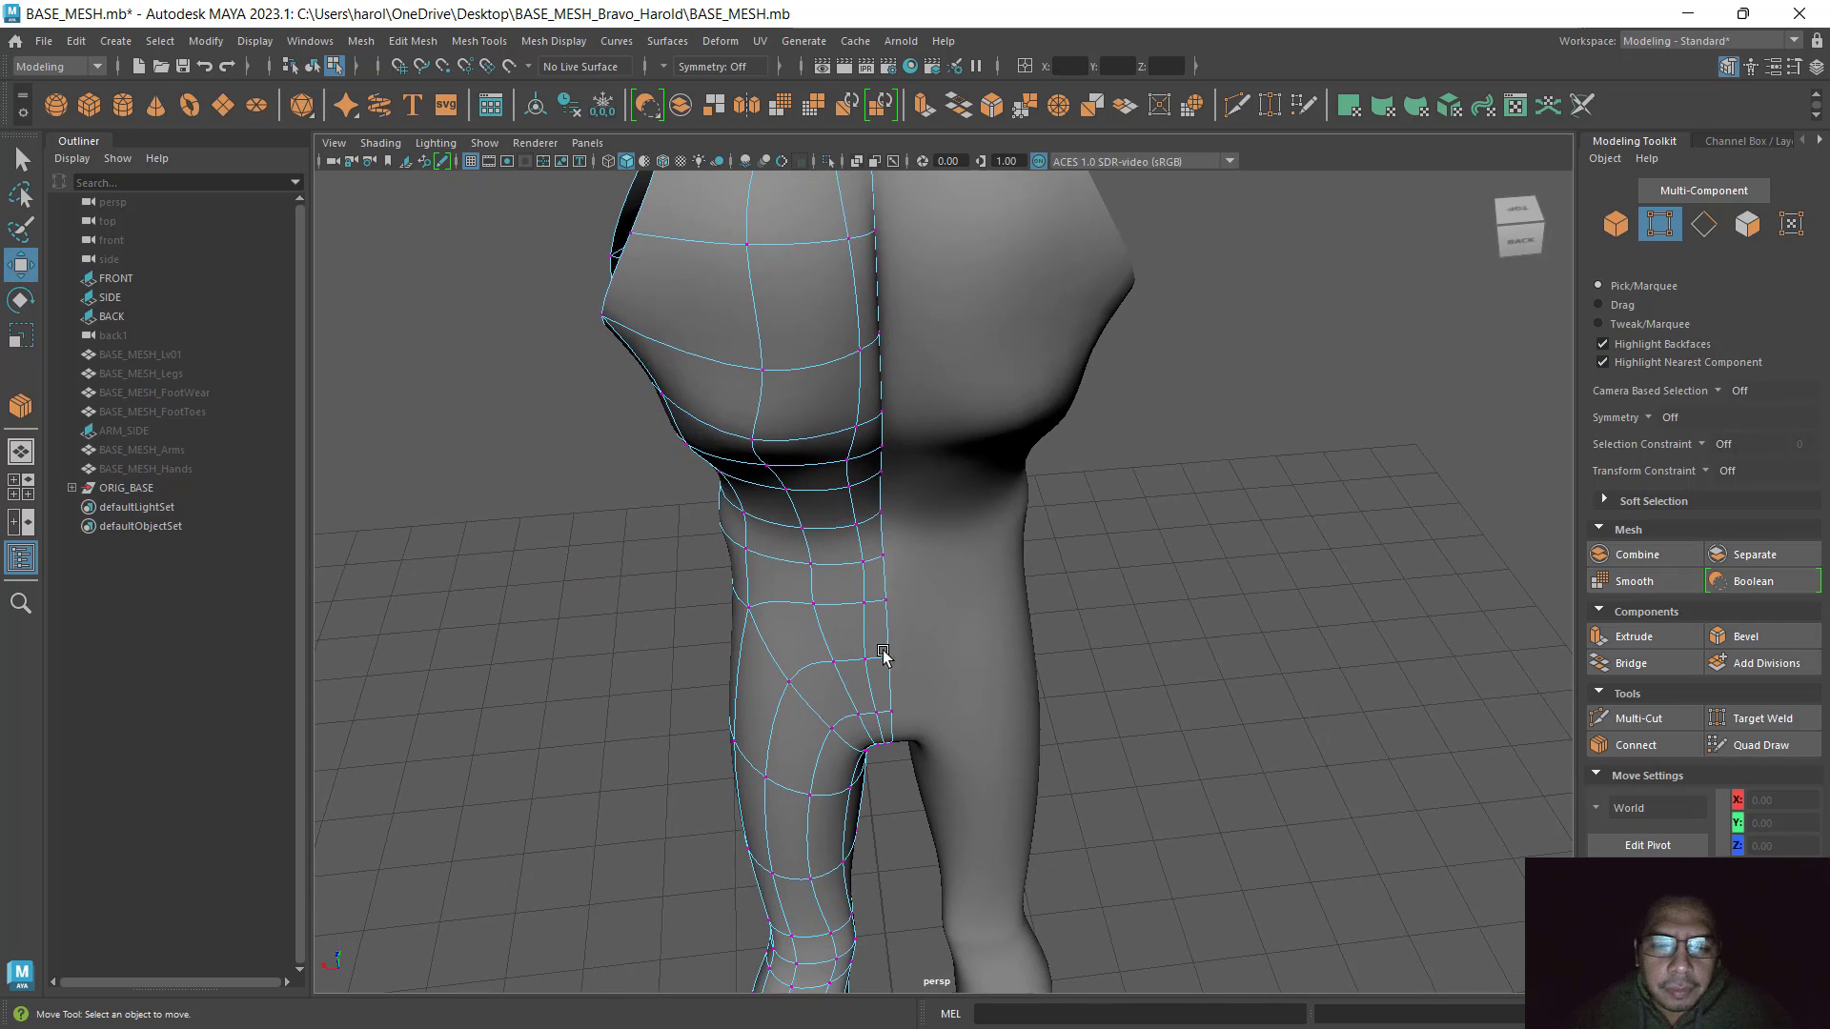
left_click_drag(883, 656, 798, 484, "alt")
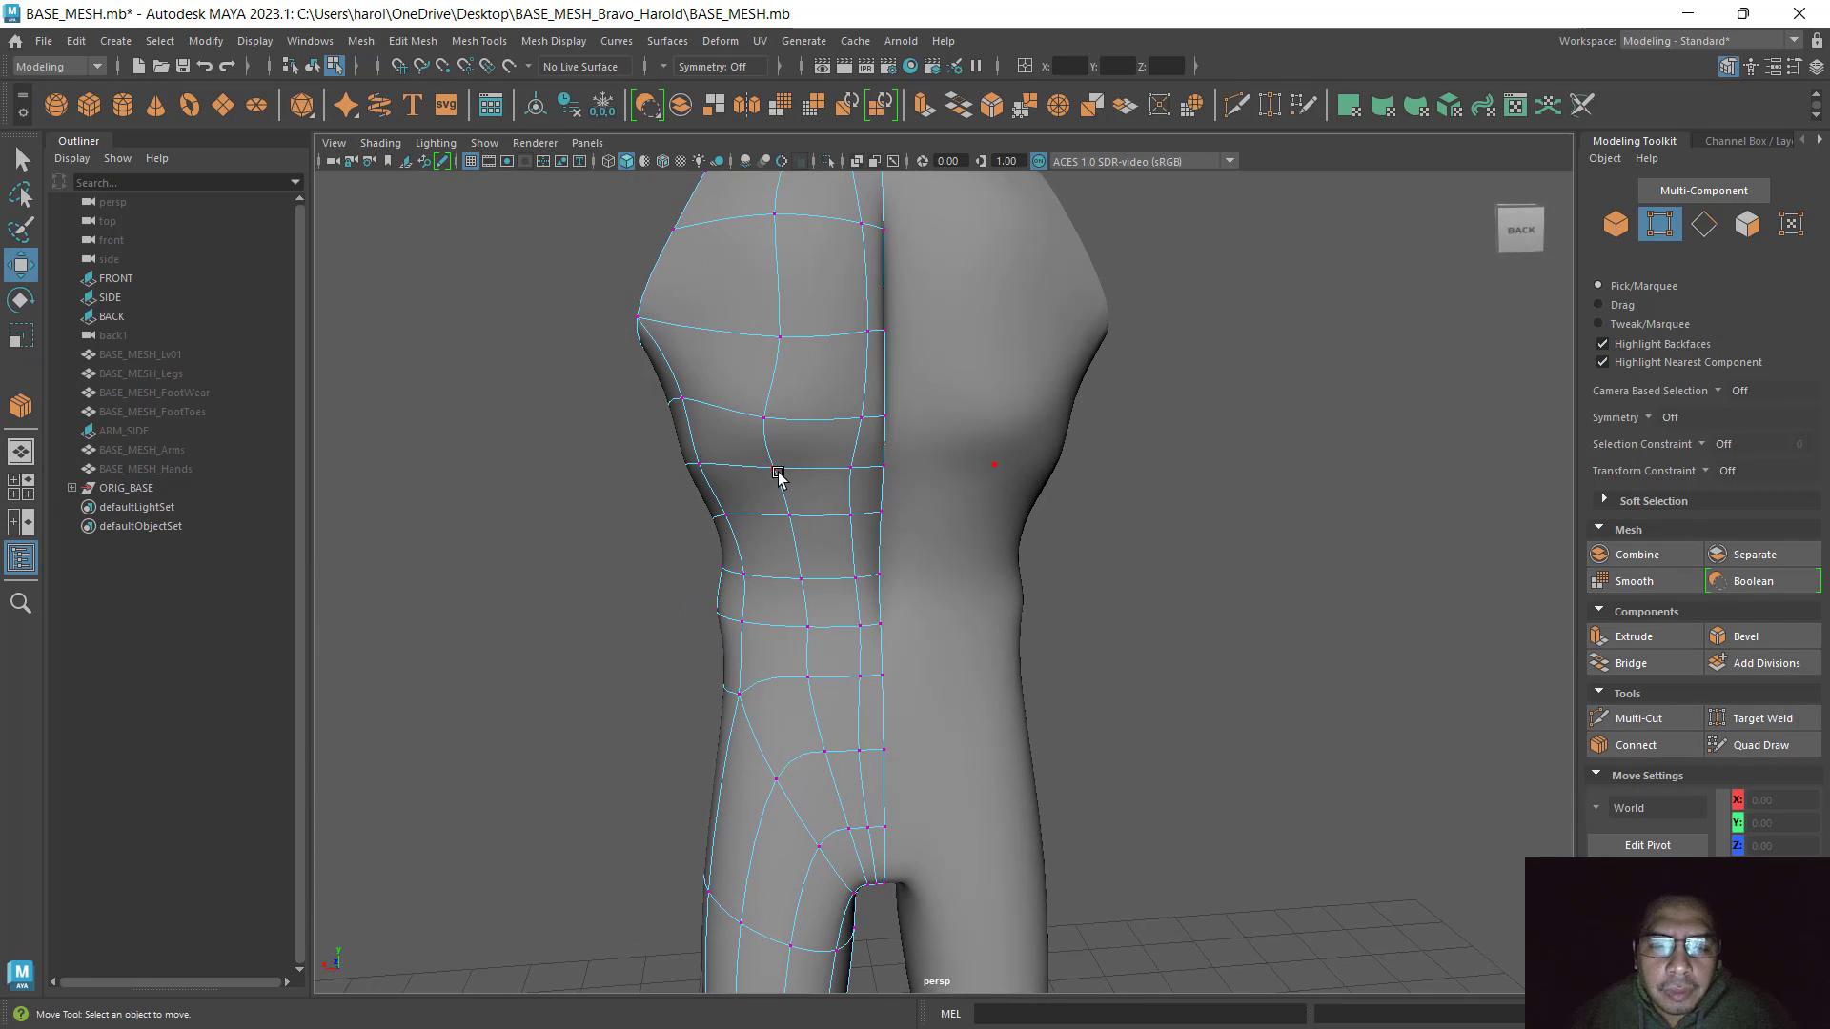
left_click(778, 473)
key("space")
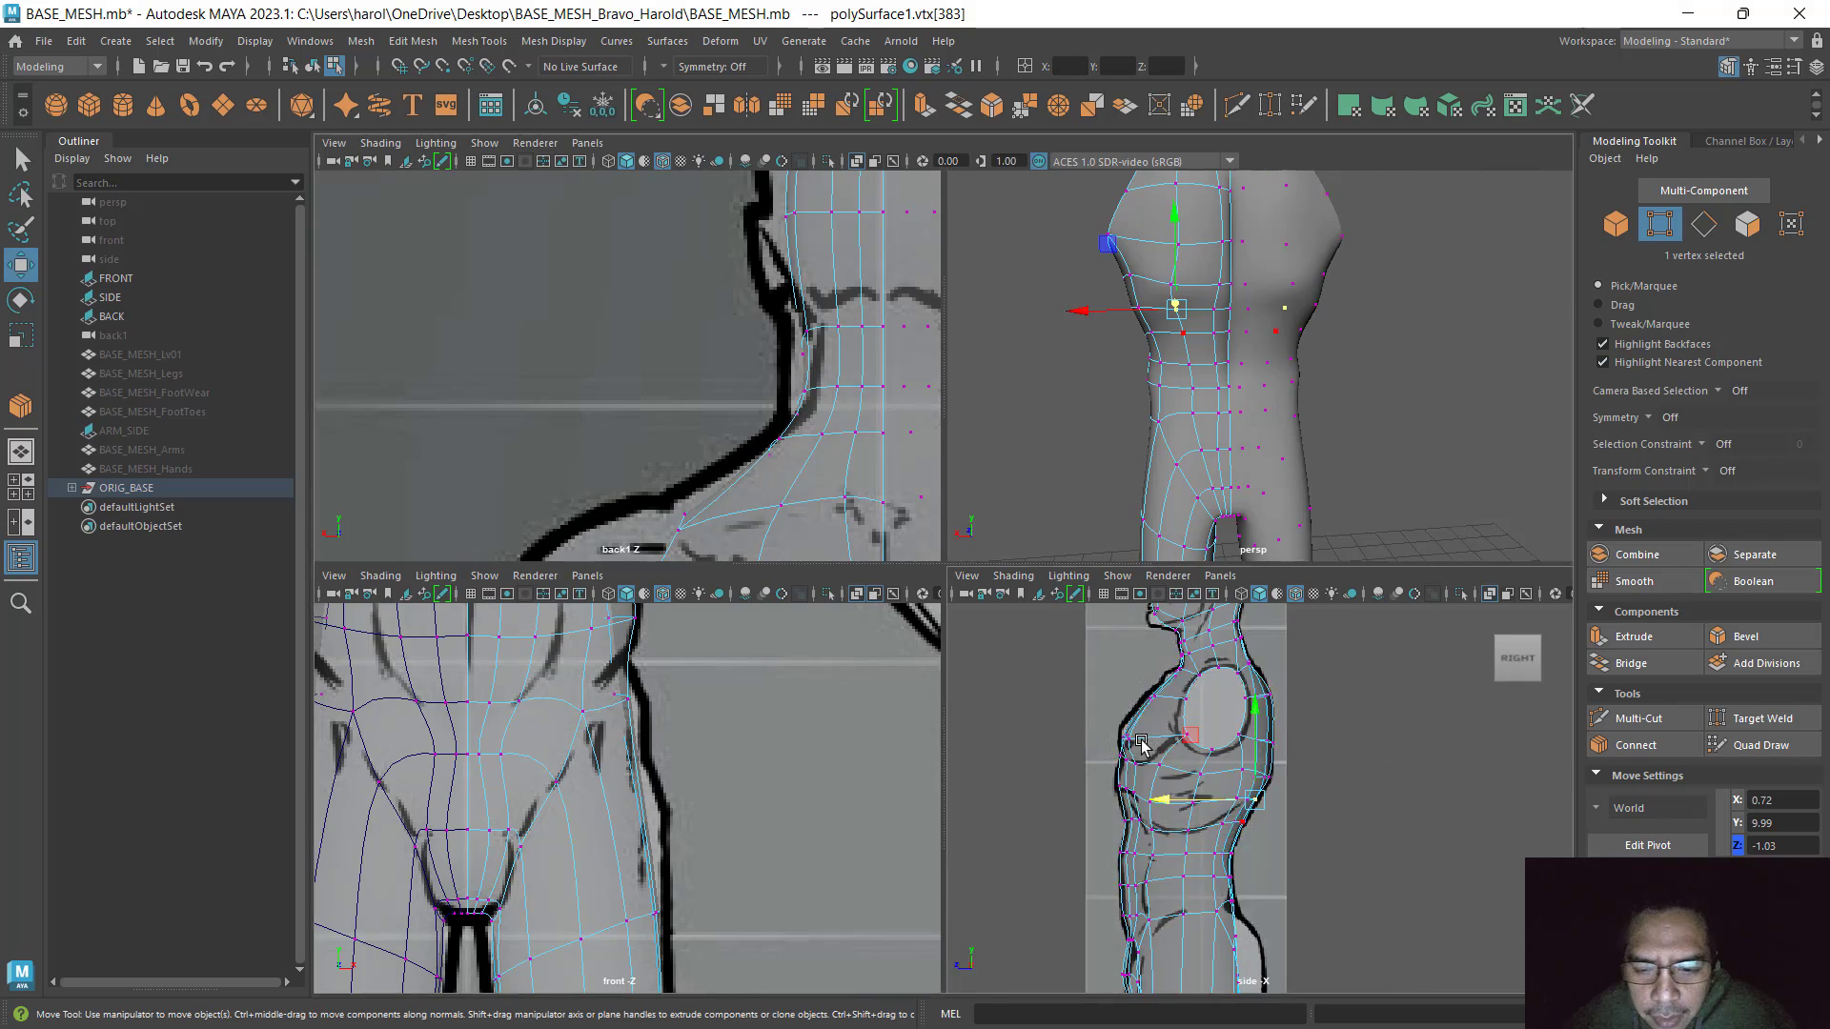
In the maximized back view, move vtx[351] and vtx[376] near the armpit onto the reference lines
key("space")
key("space")
key("space")
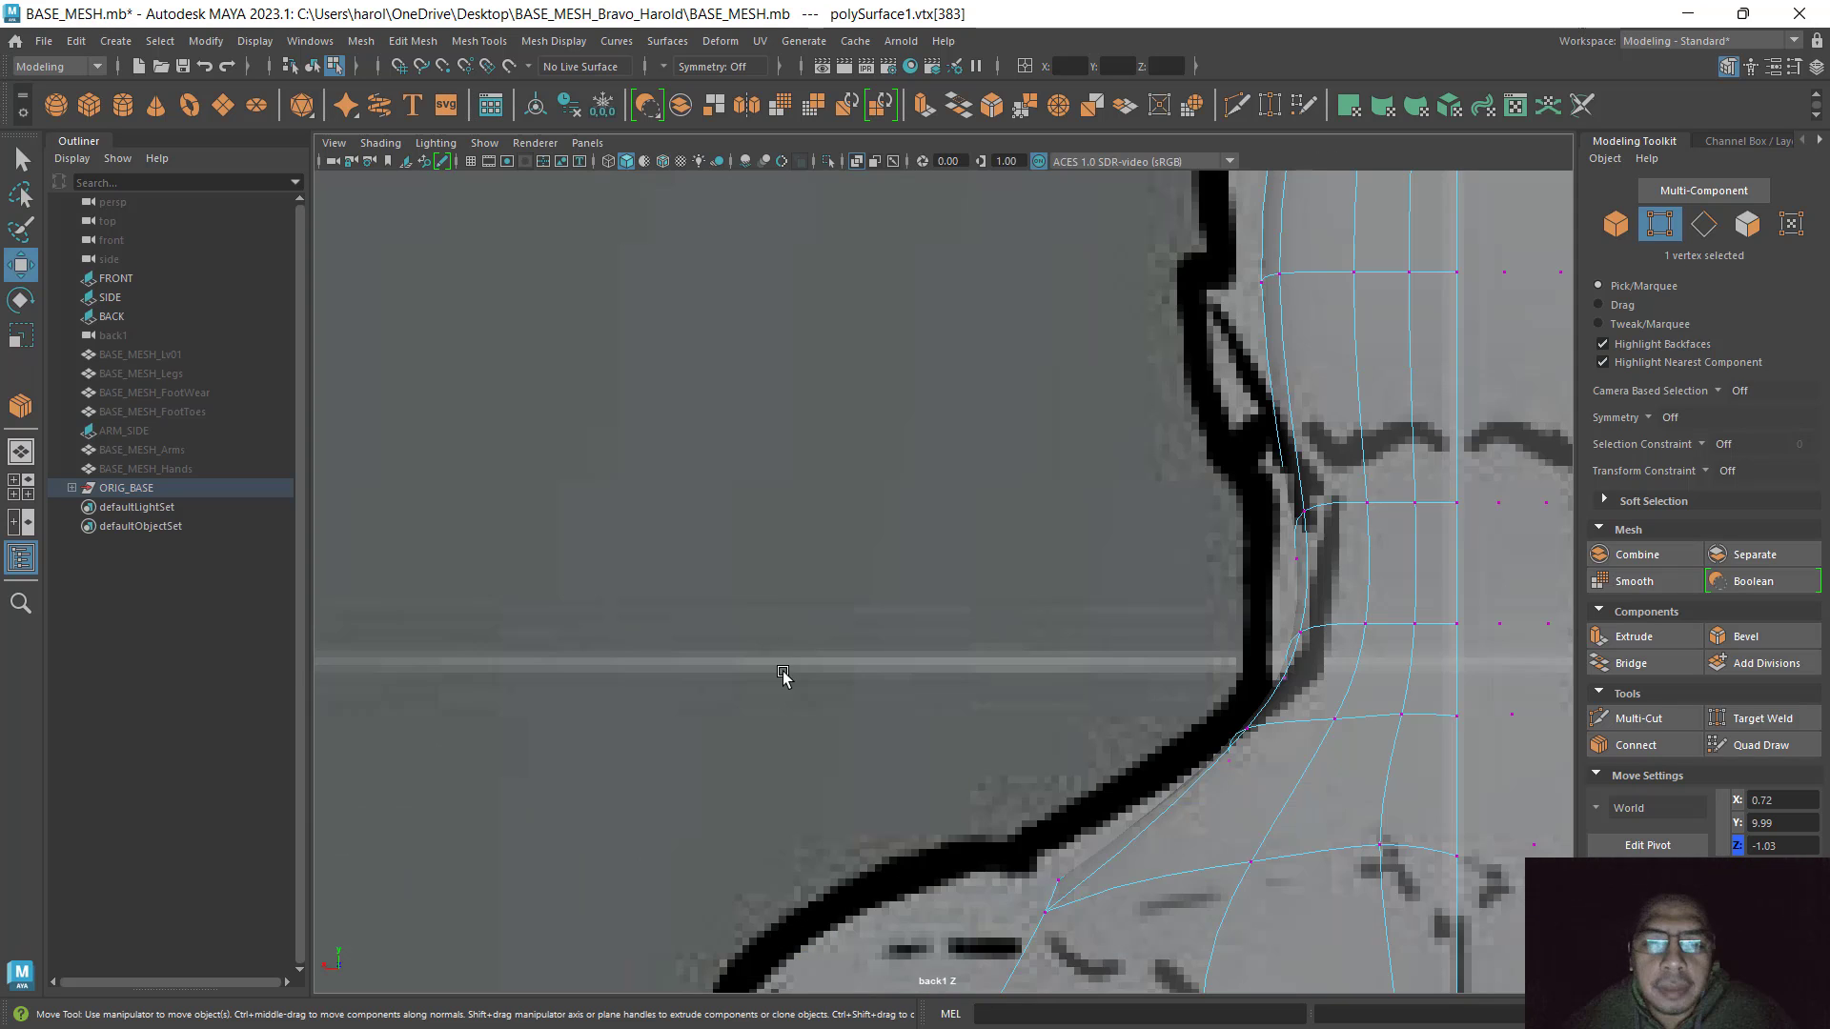
middle_click_drag(783, 675, 985, 359, "alt")
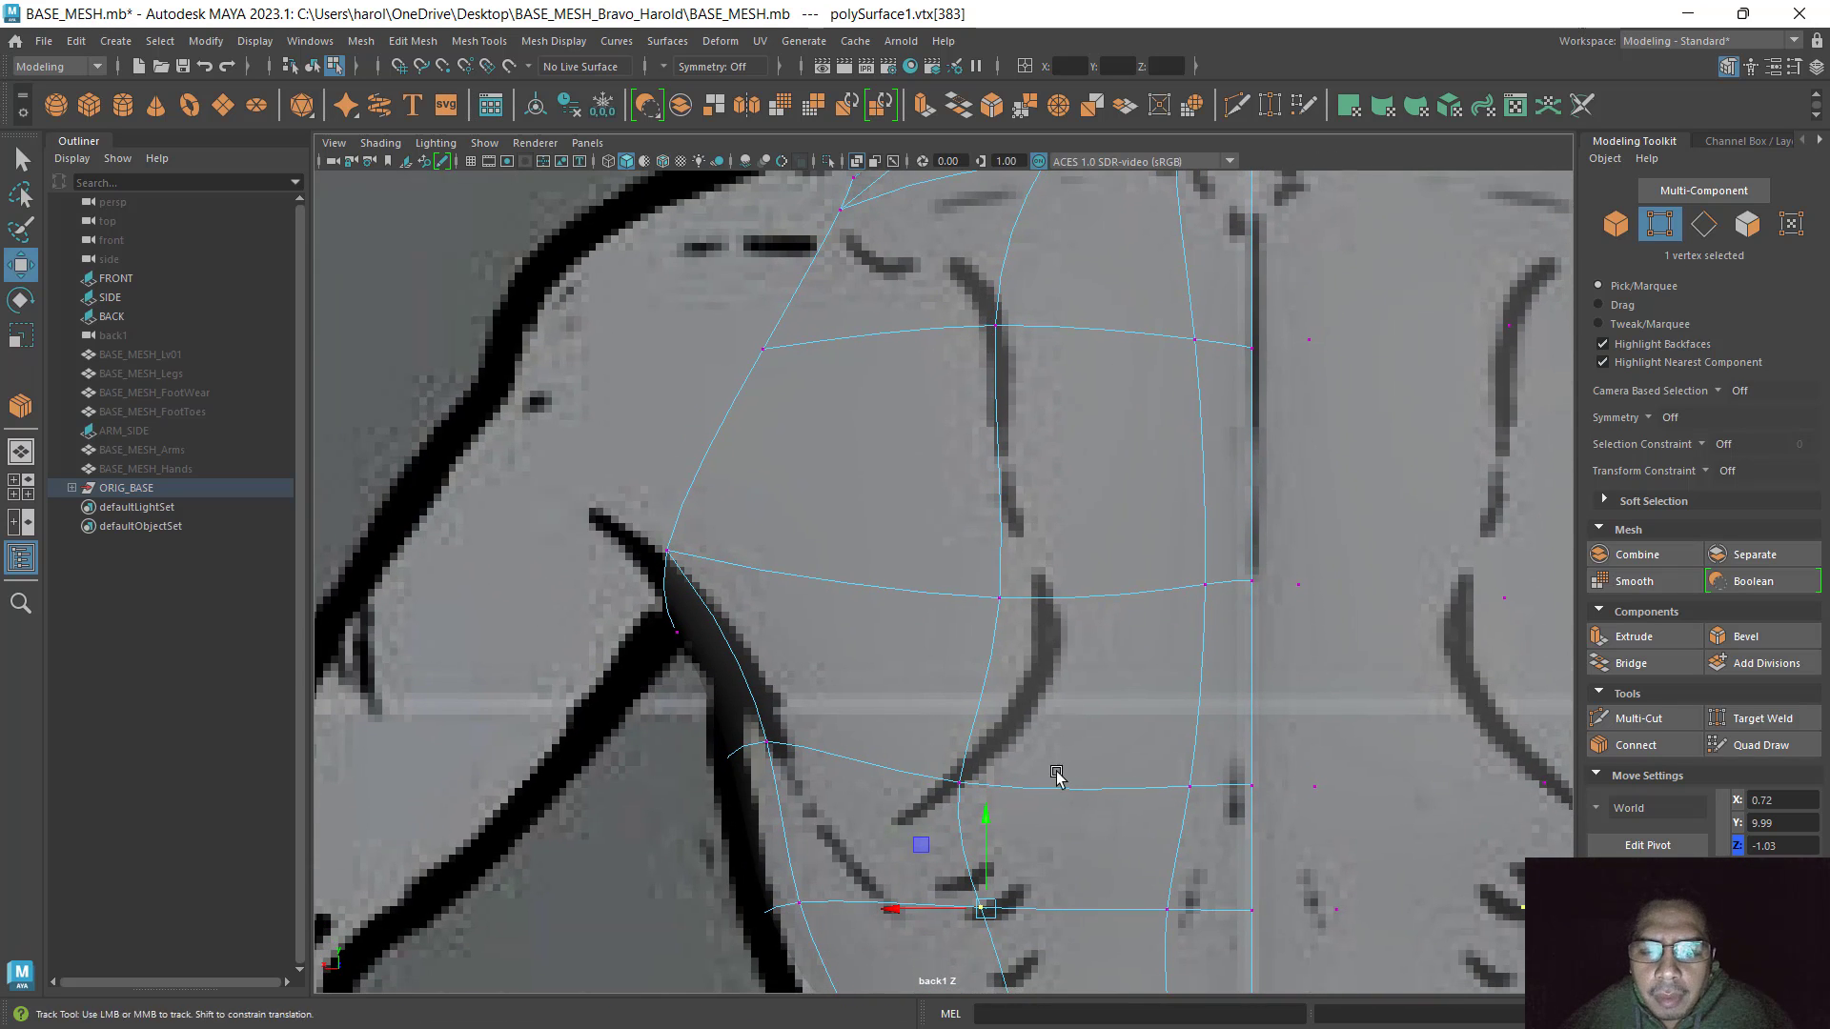
middle_click_drag(1056, 777, 1042, 623, "alt")
left_click(947, 626)
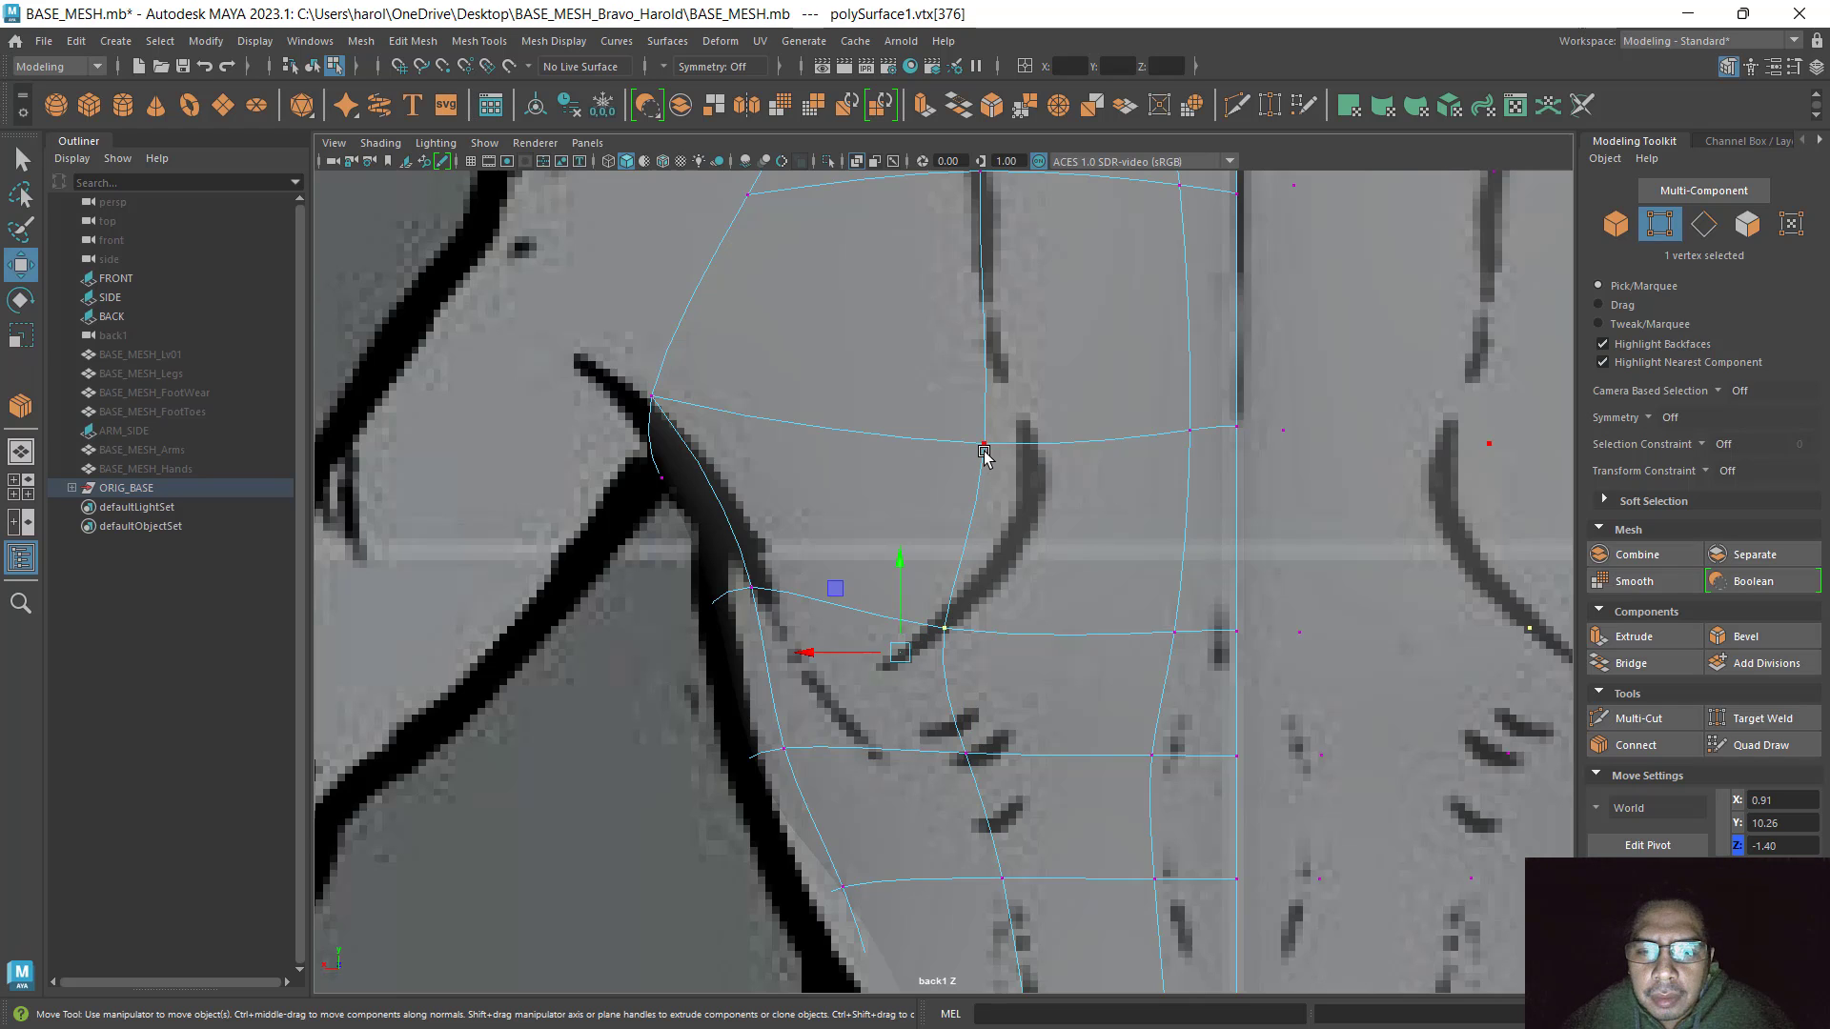
left_click(985, 454)
middle_click_drag(985, 439, 1033, 577)
left_click(953, 635)
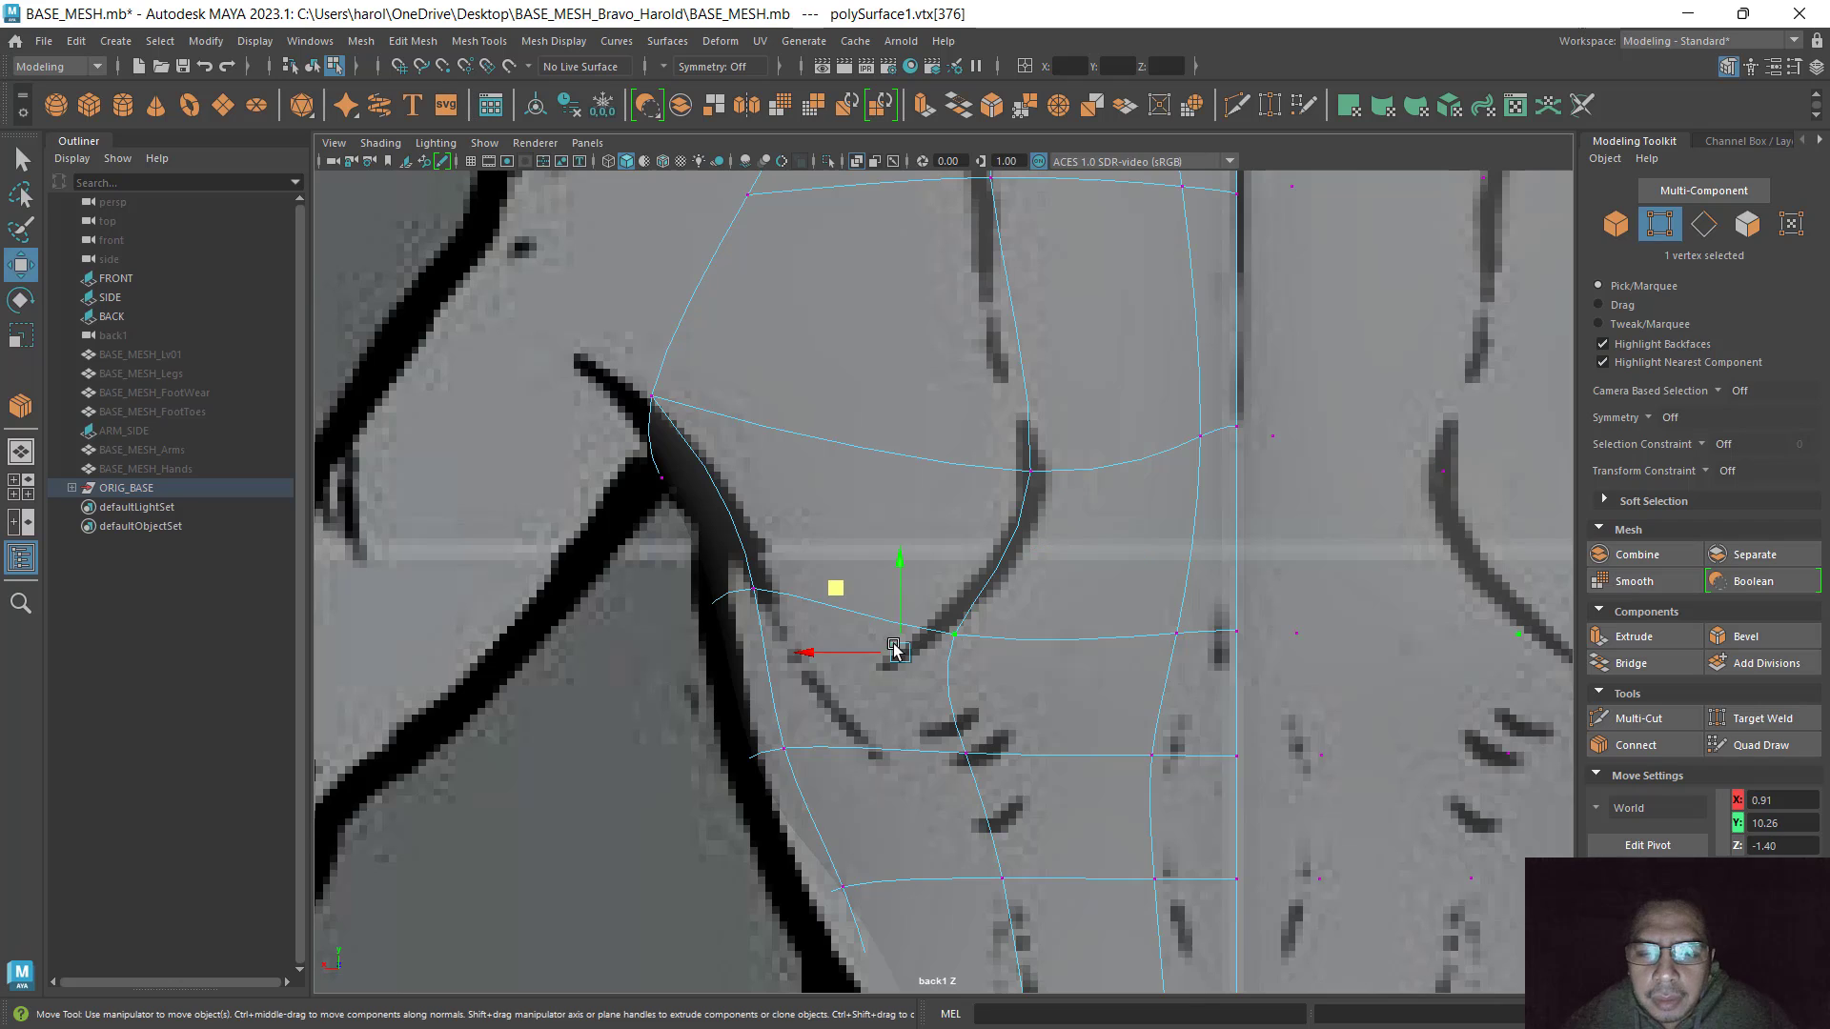
middle_click_drag(851, 600, 803, 583)
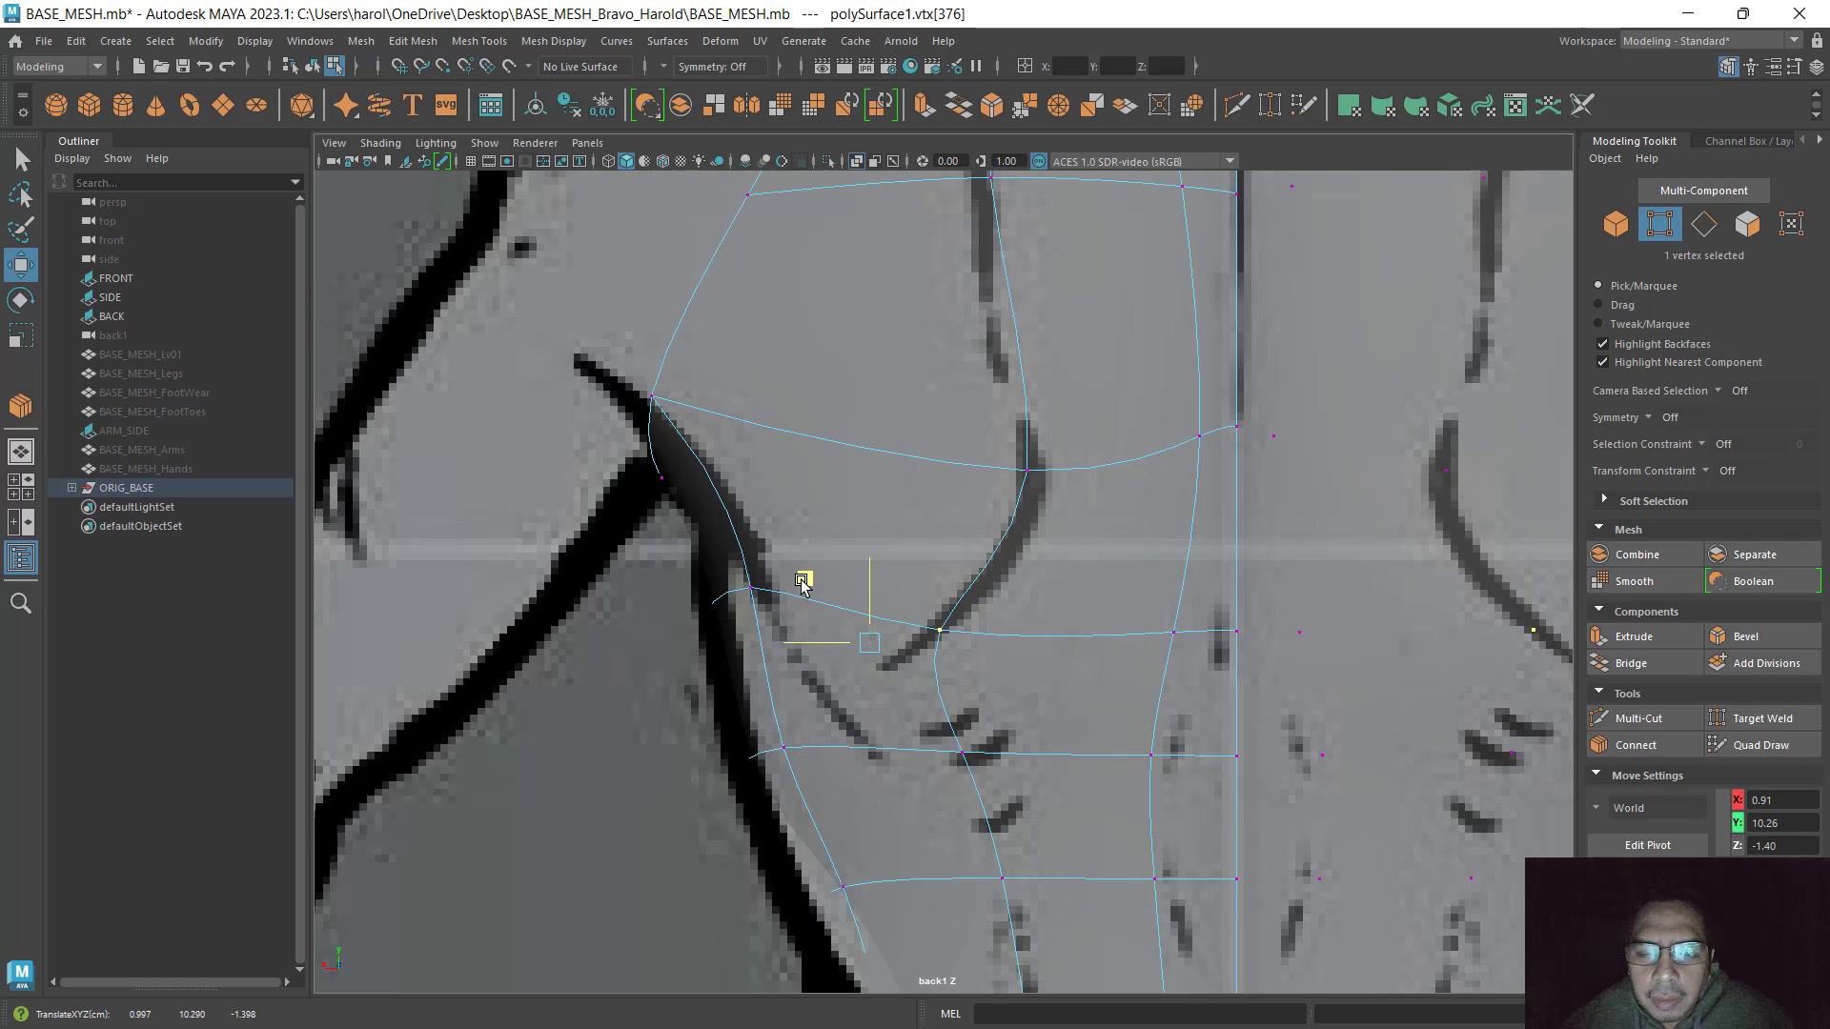
Check the reshaped back in the perspective and side views, ending in the full back1 view
key("space")
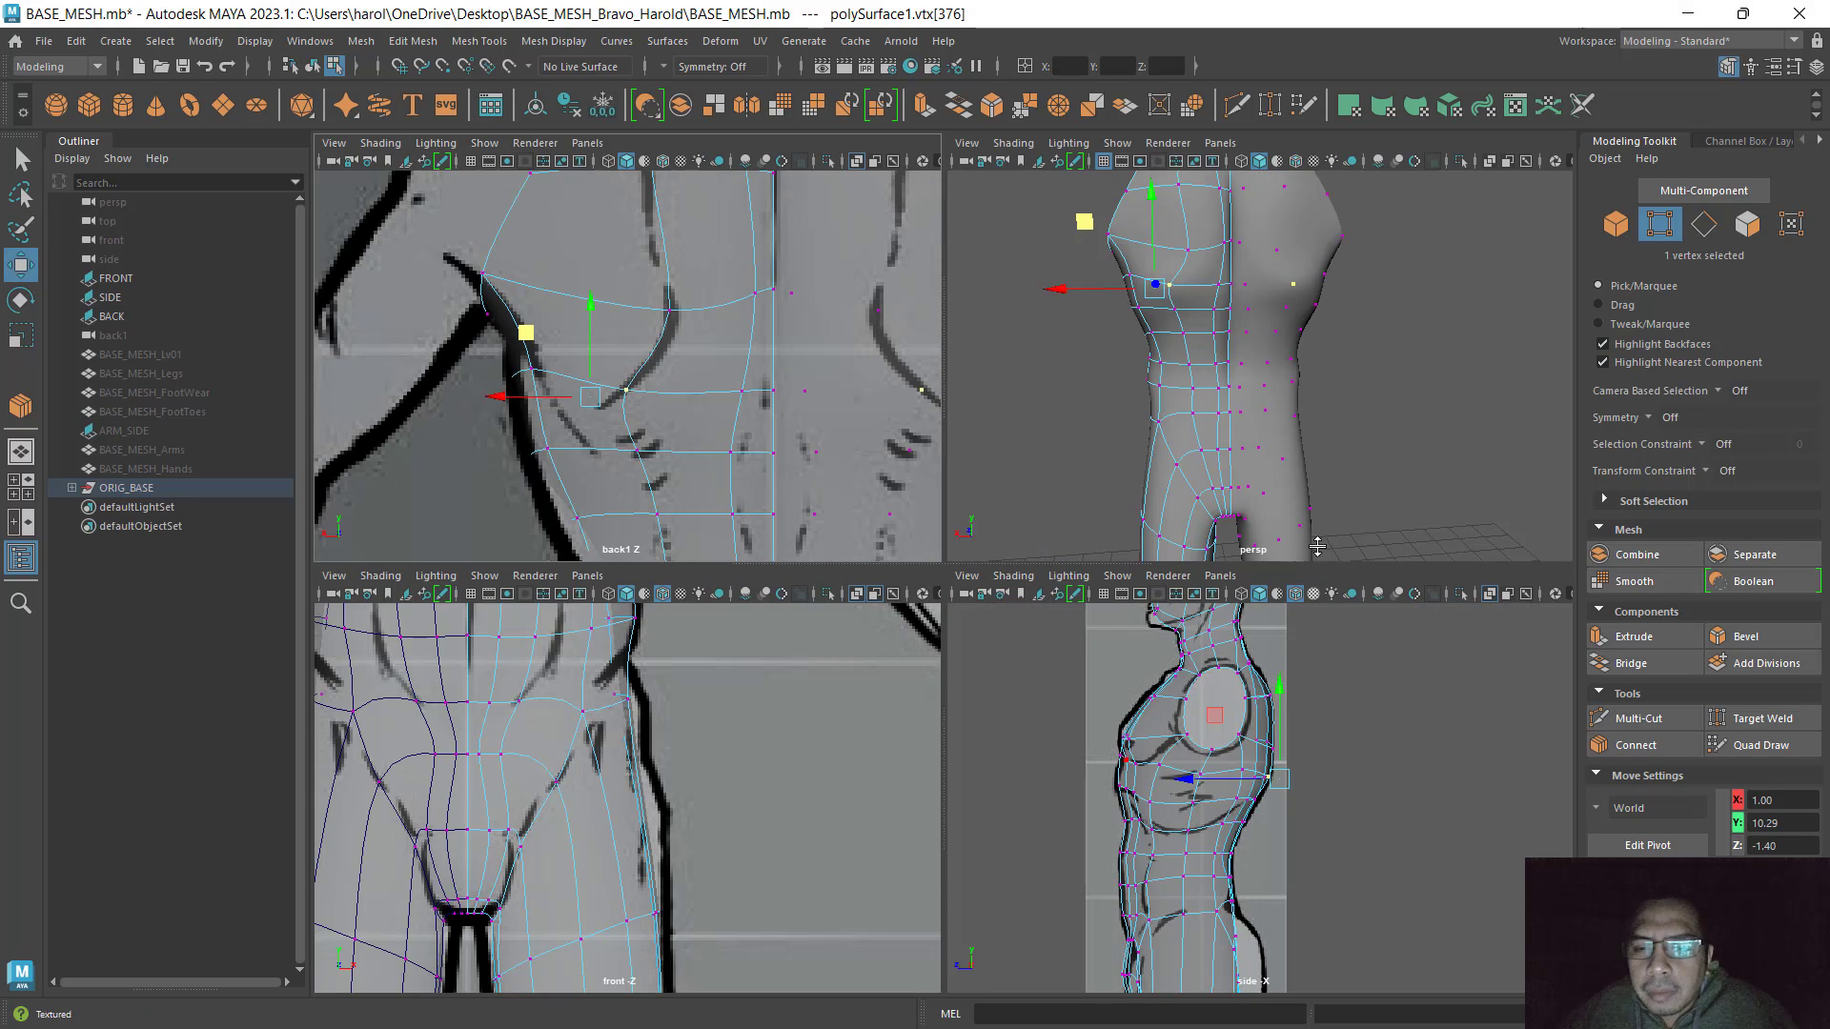
key("space")
left_click_drag(1013, 412, 1021, 633, "alt")
key("space")
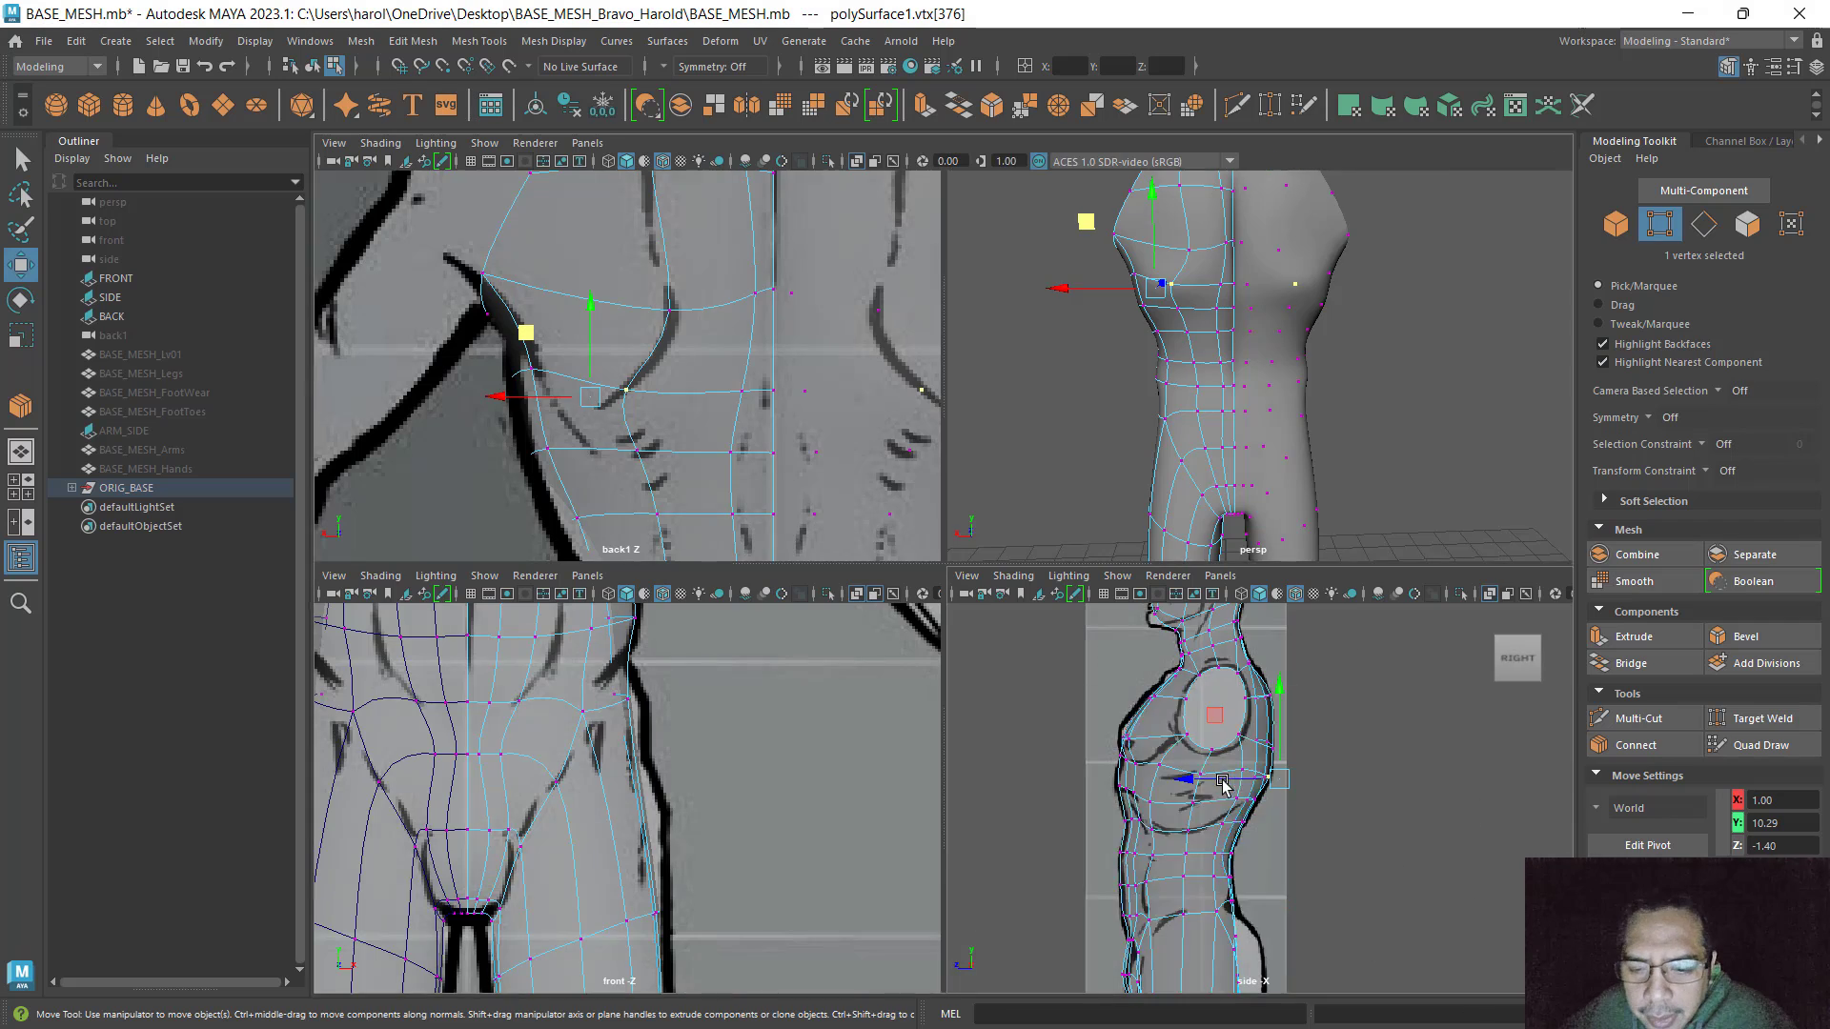
key("space")
middle_click_drag(899, 891, 931, 735, "alt")
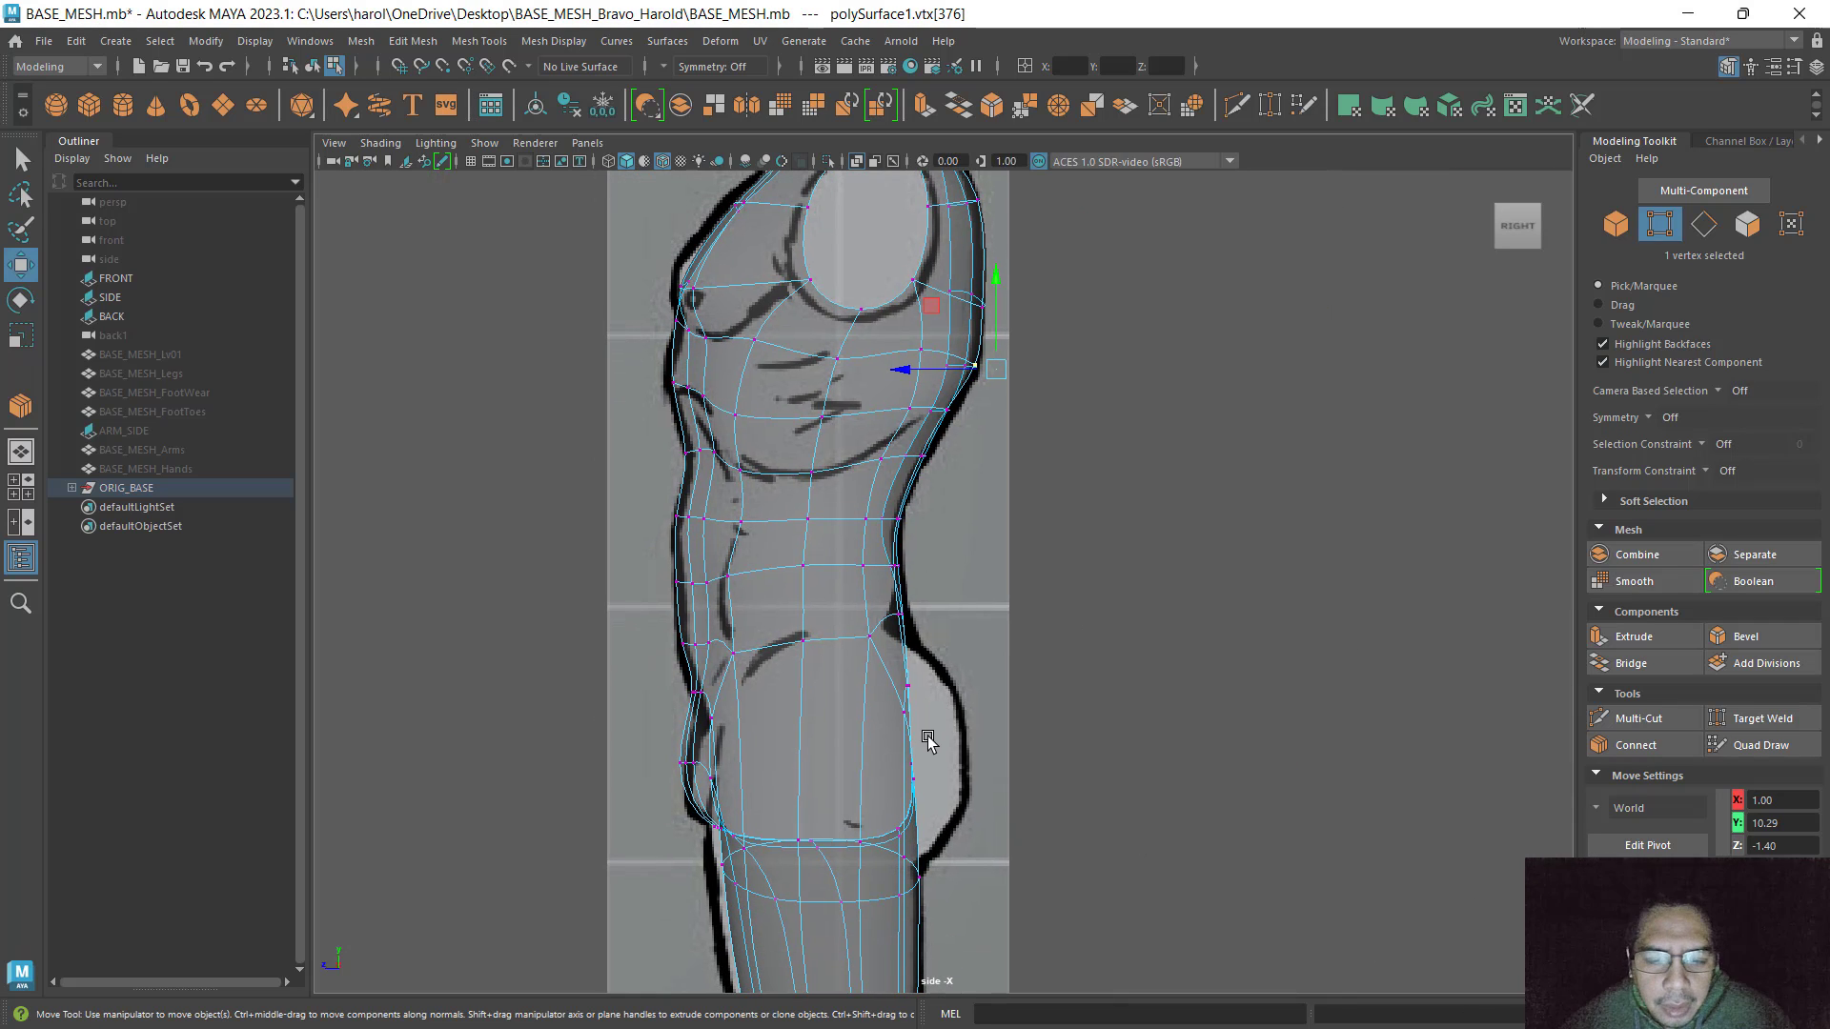
key("space")
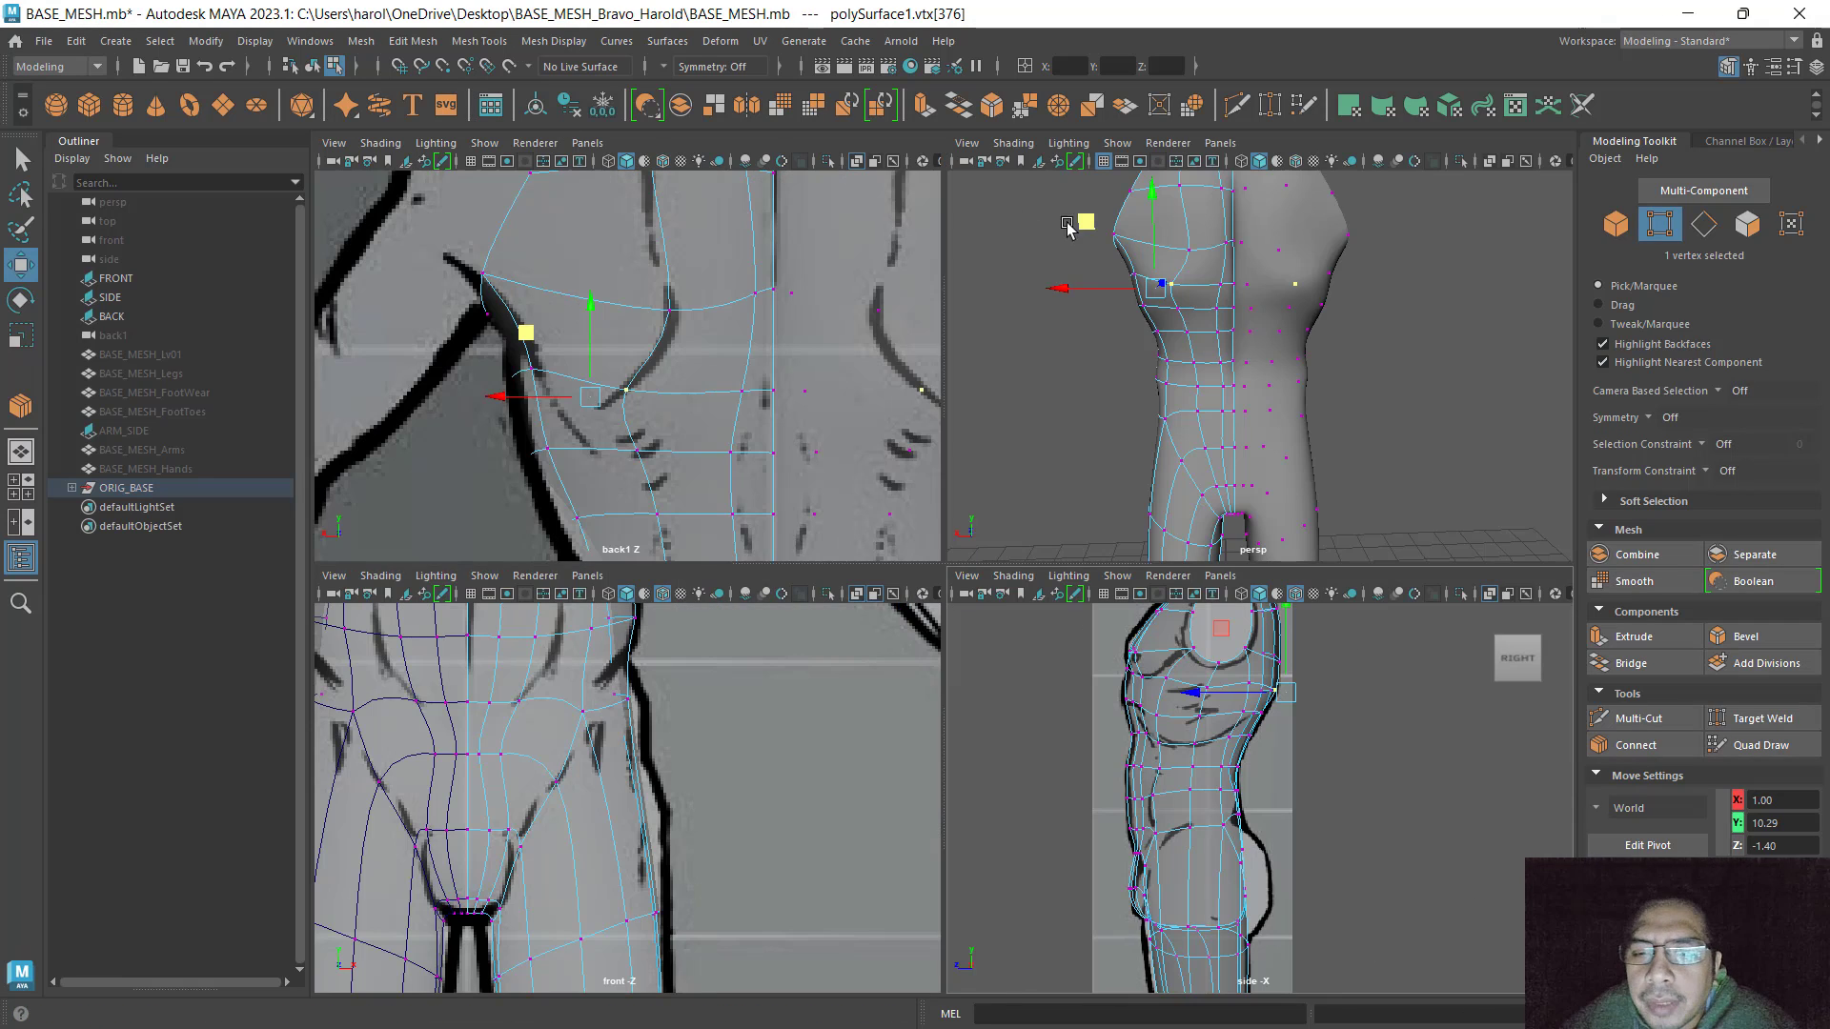
key("space")
middle_click_drag(1066, 659, 1048, 448, "alt")
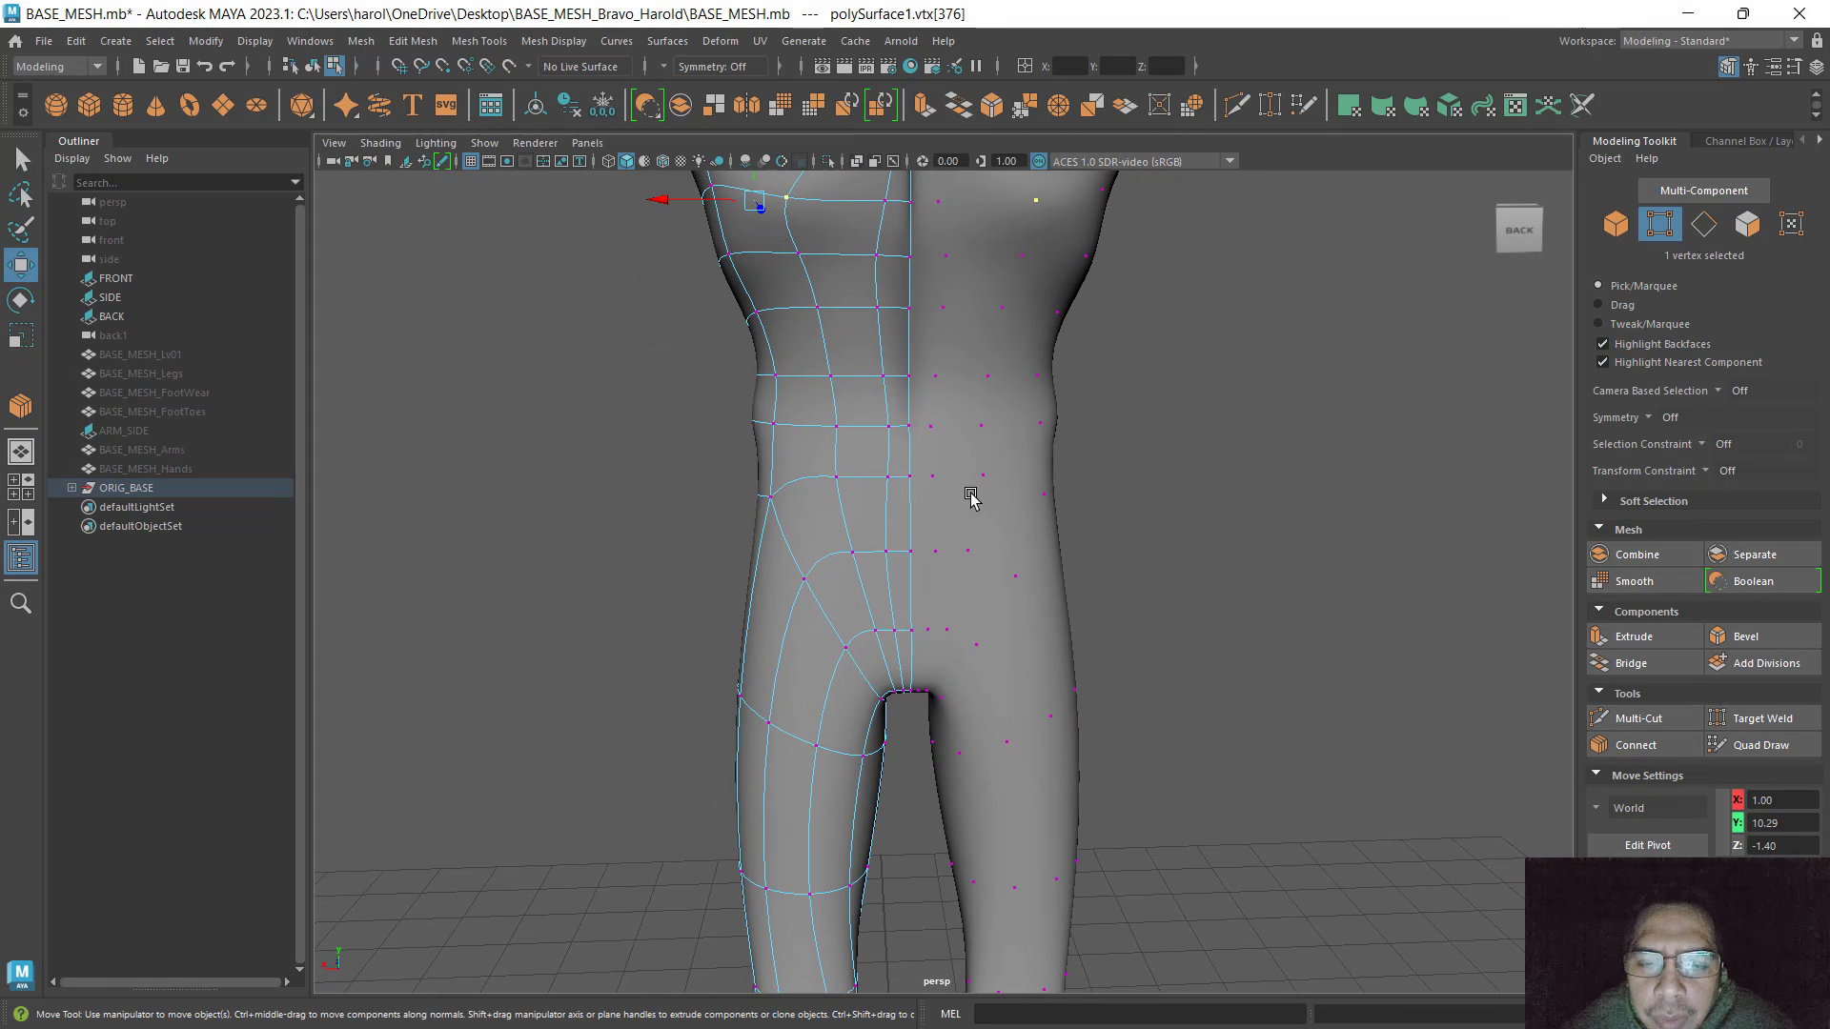
key("space")
key("space")
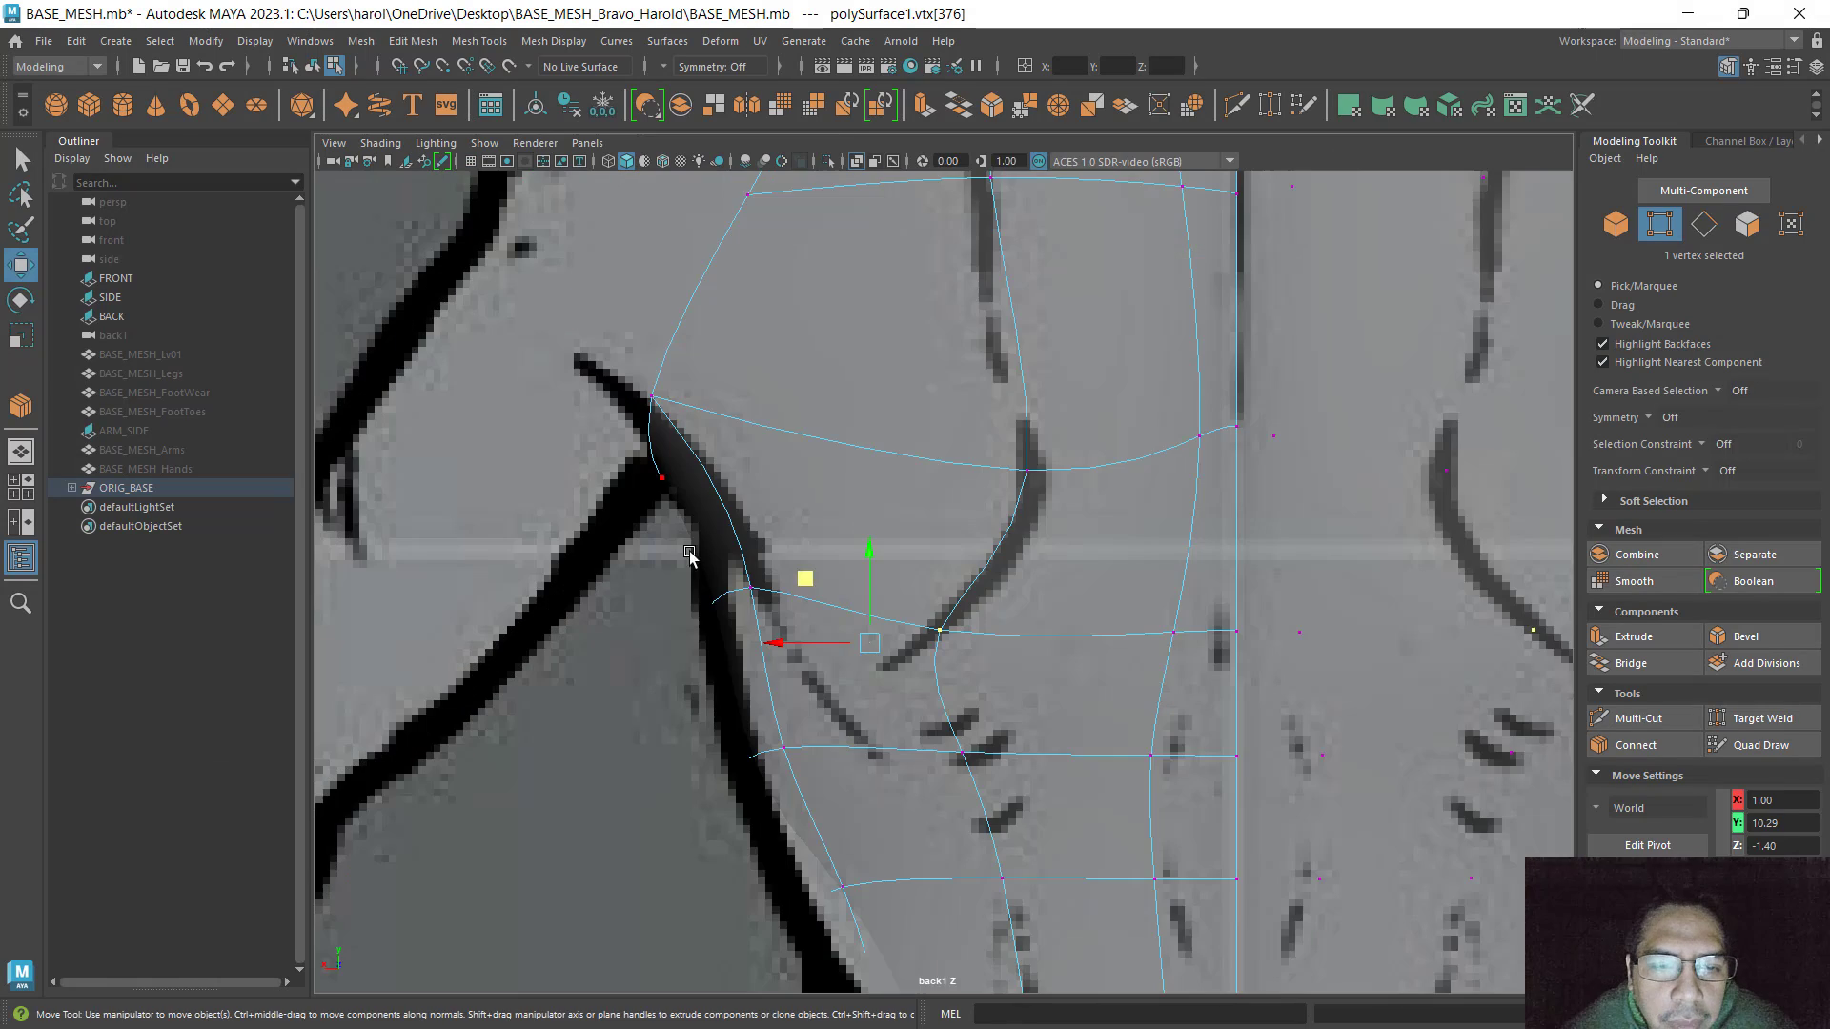
middle_click_drag(822, 652, 856, 531, "alt")
scroll(853, 596, "down", 8)
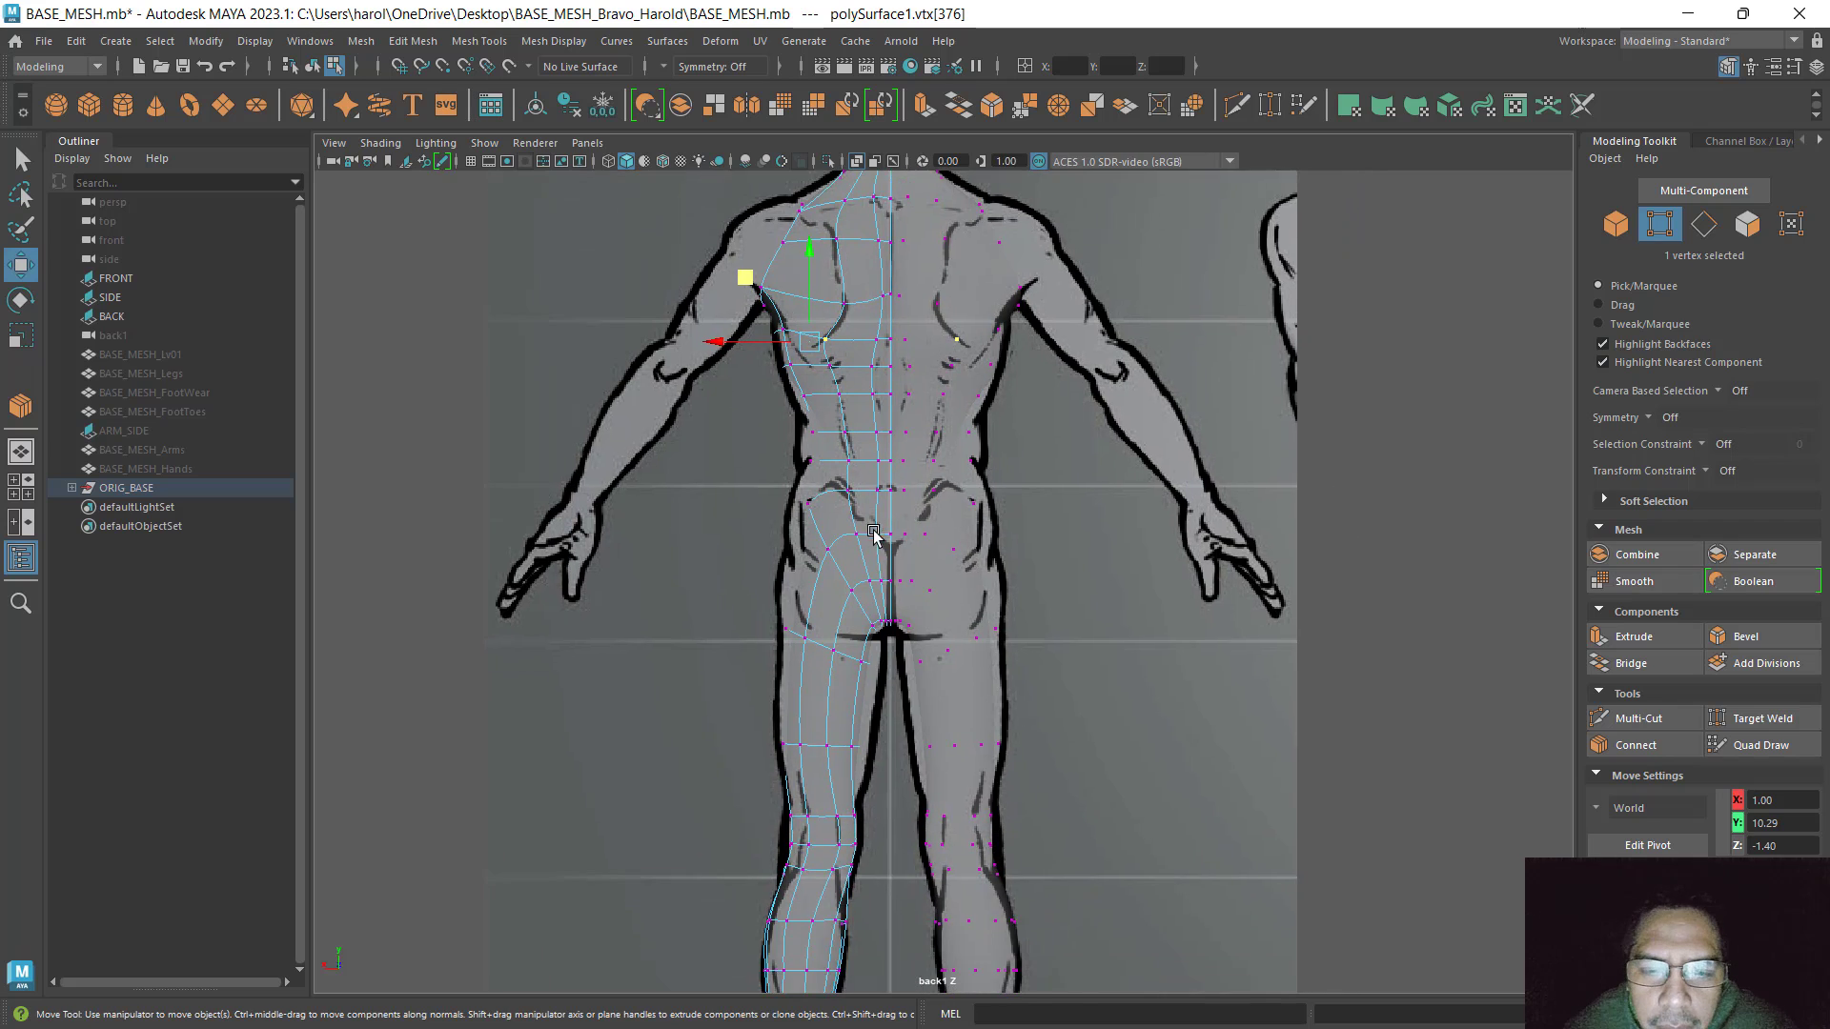
scroll(869, 532, "up", 3)
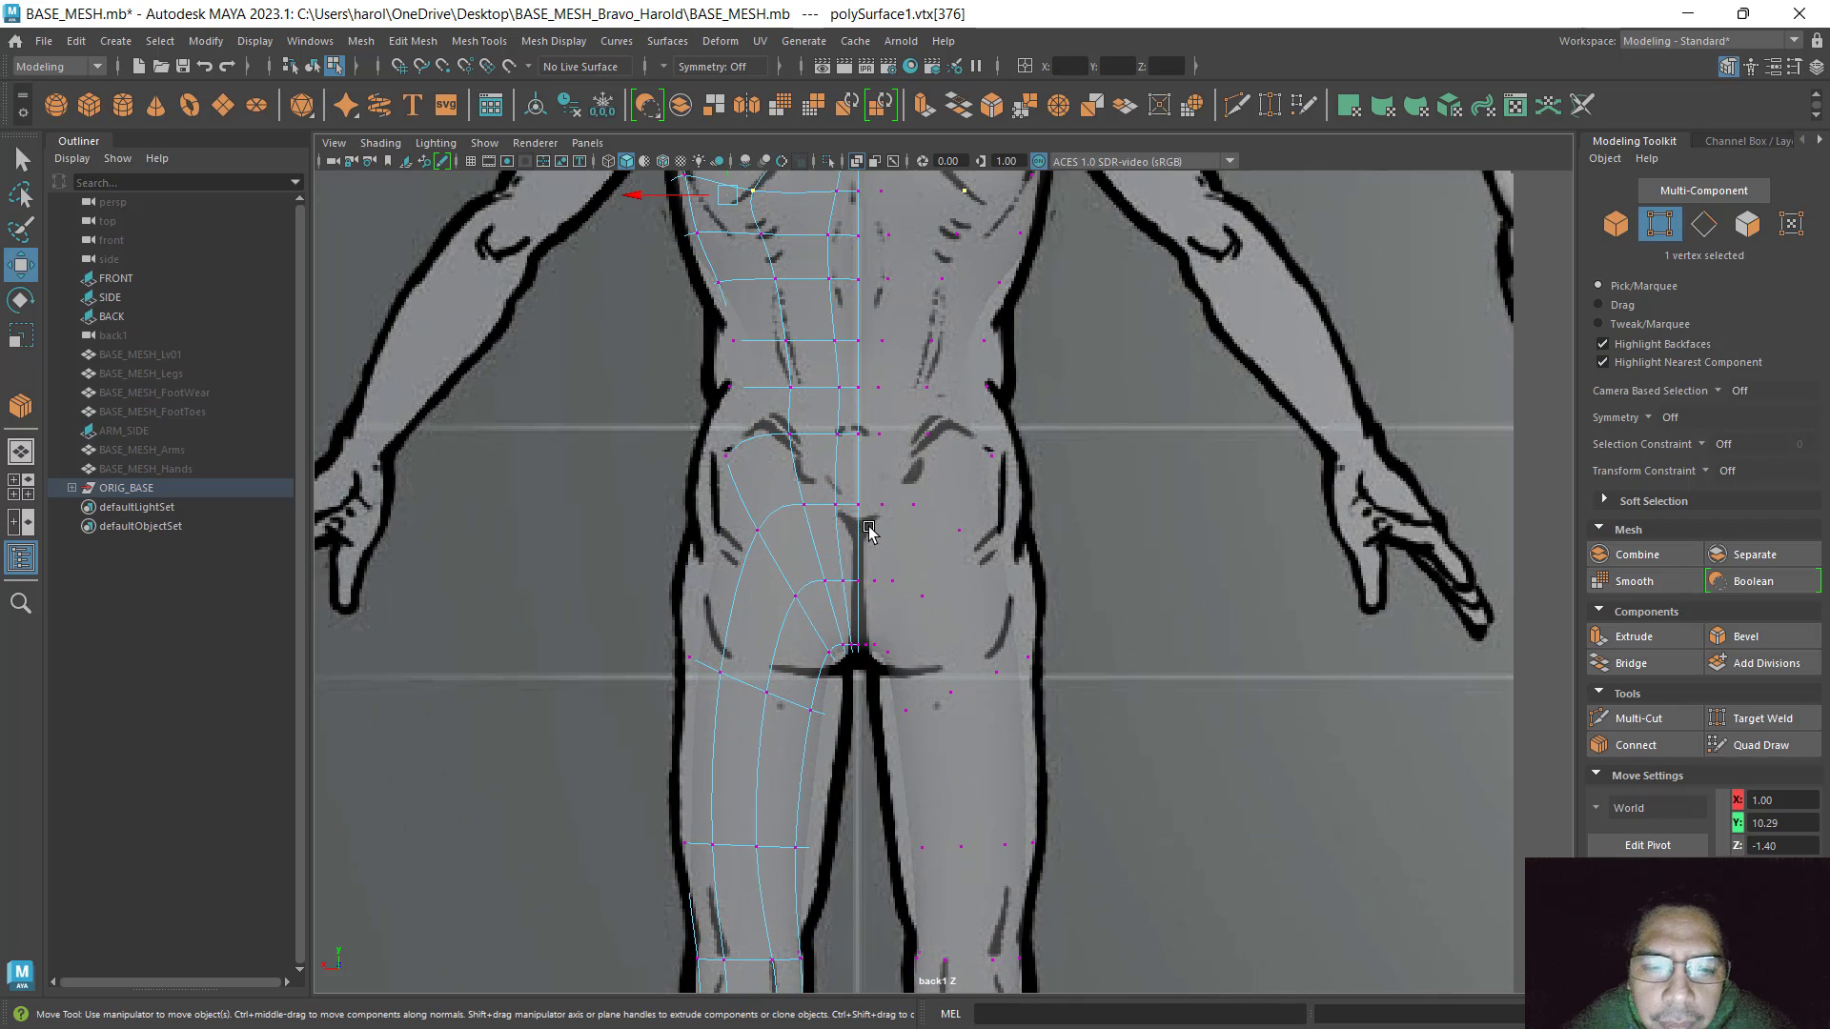
left_click(719, 458)
key("space")
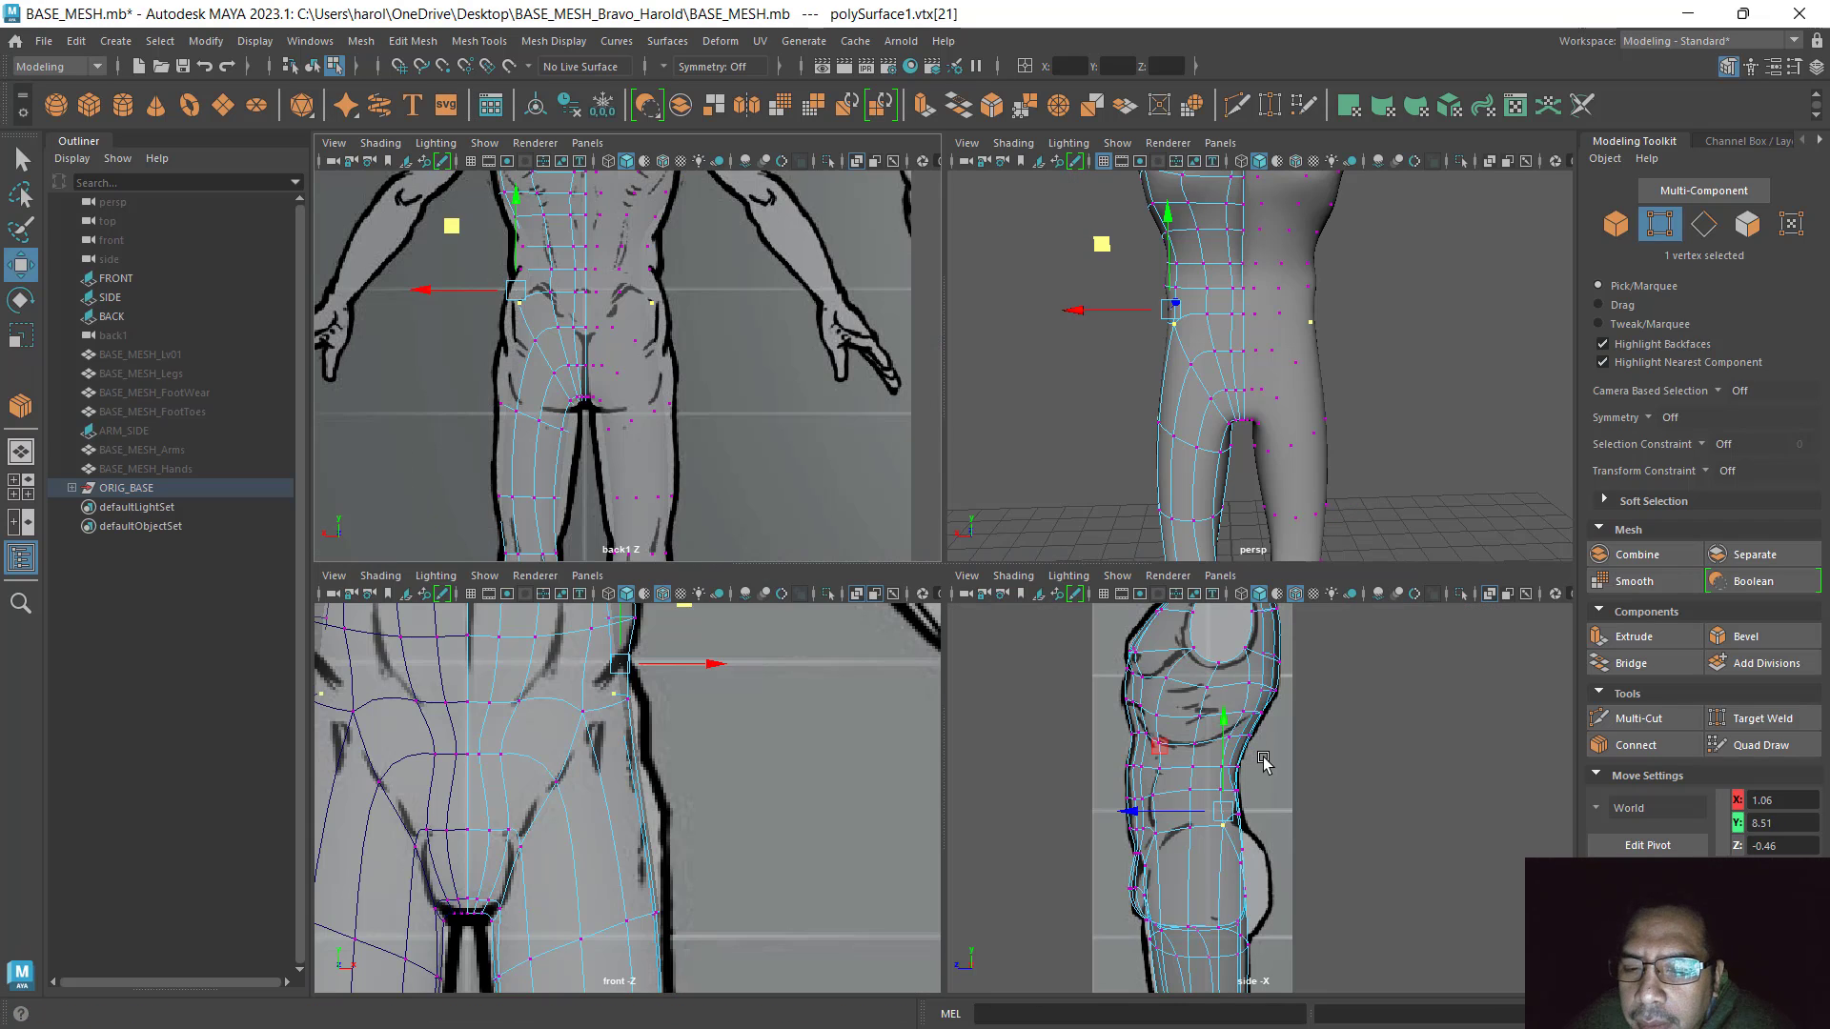
key("space")
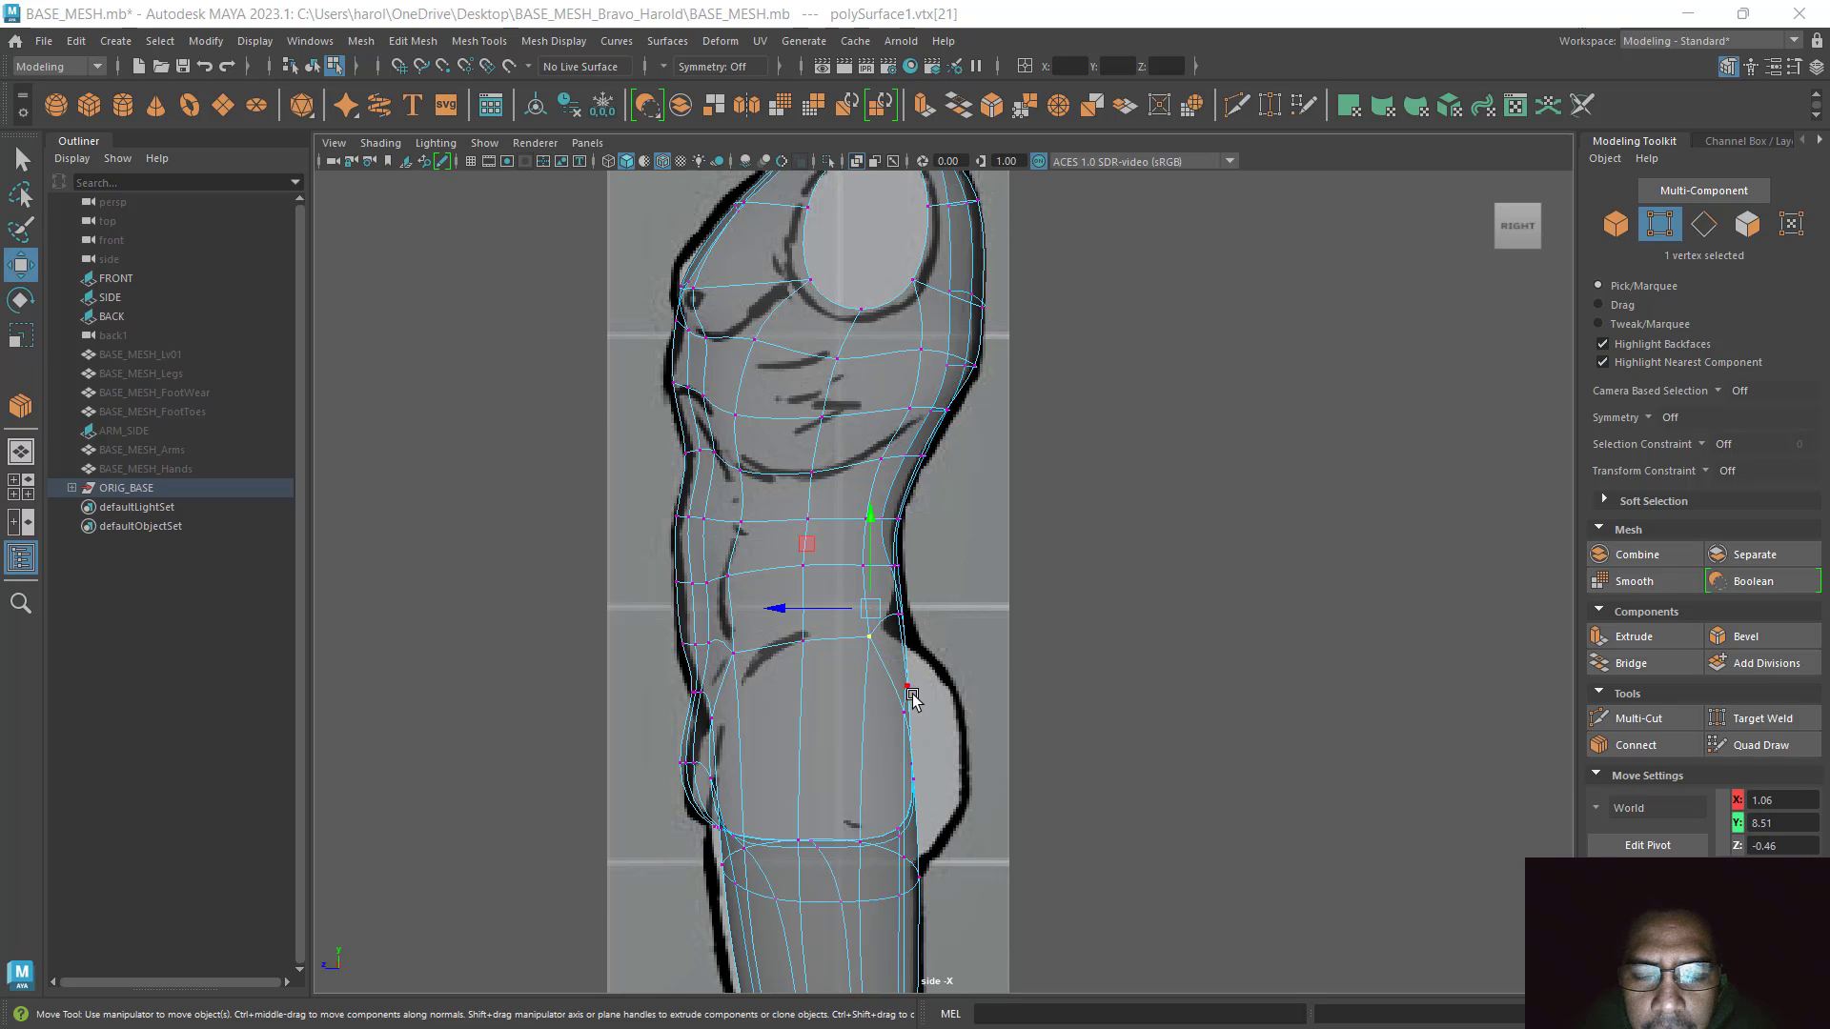
key("space")
left_click(1212, 346)
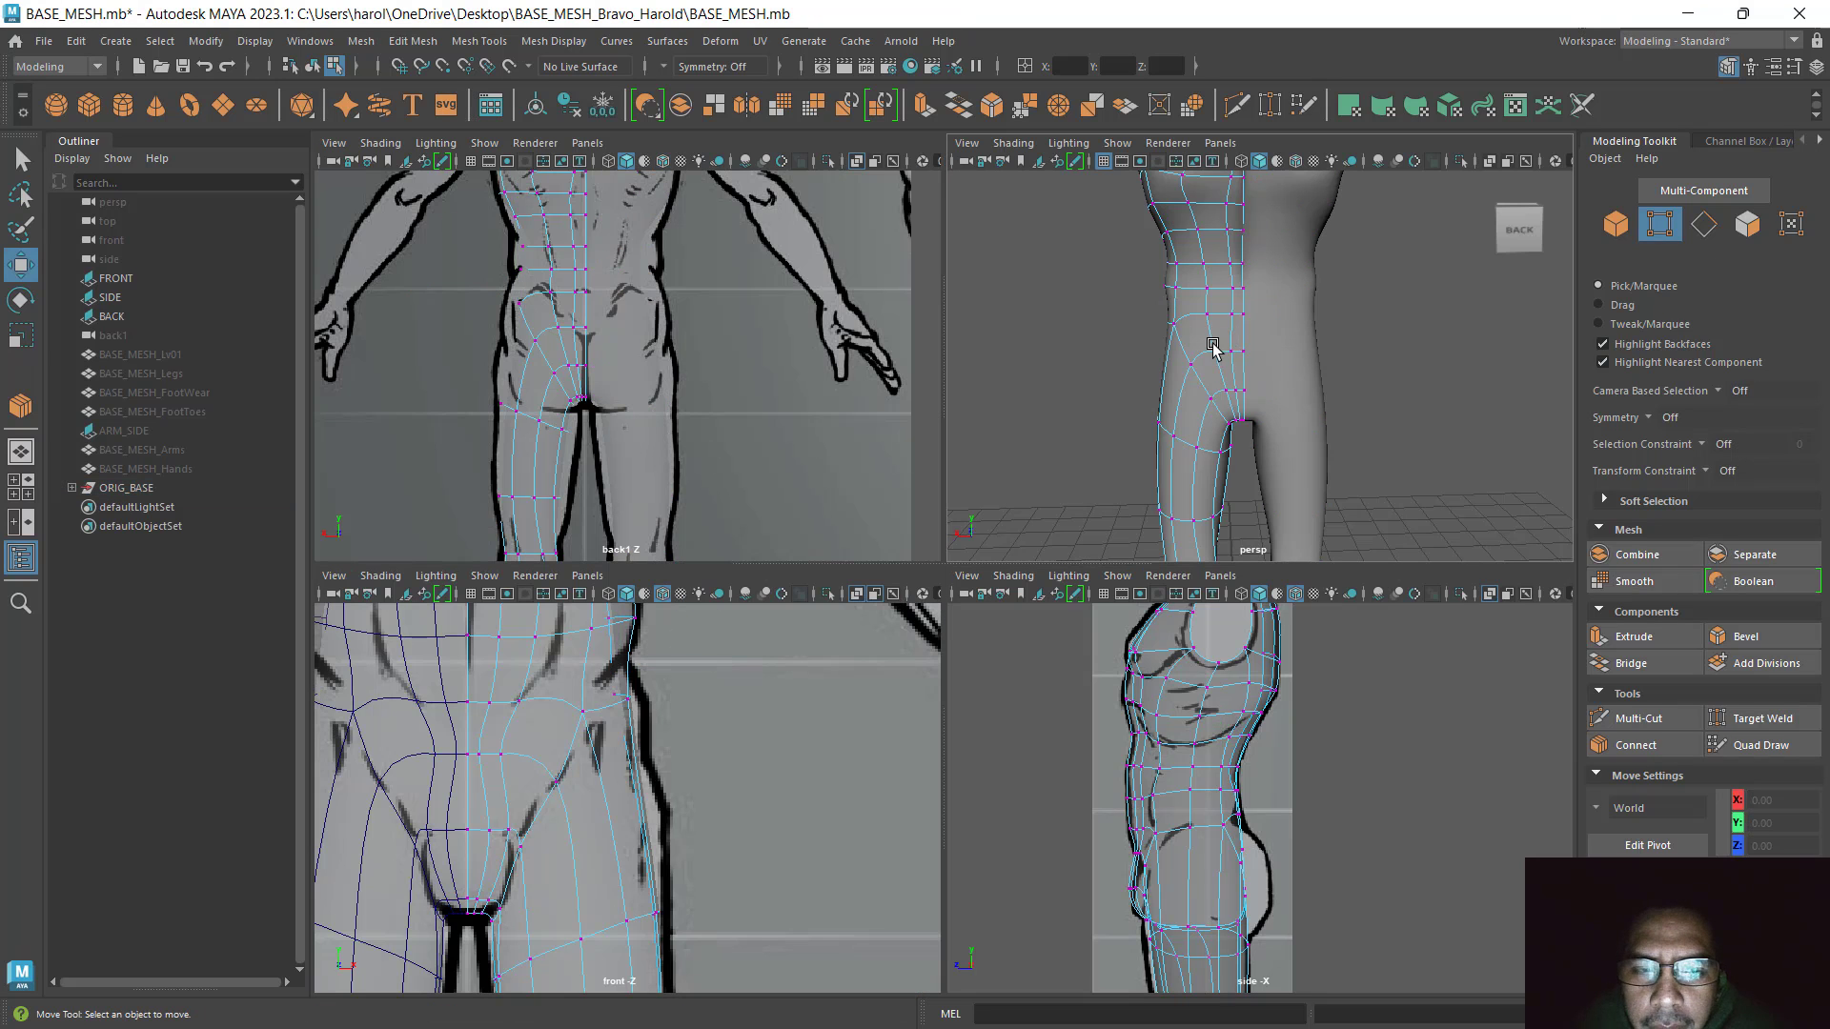
scroll(585, 347, "up", 2)
scroll(499, 295, "up", 3)
scroll(841, 474, "up", 5)
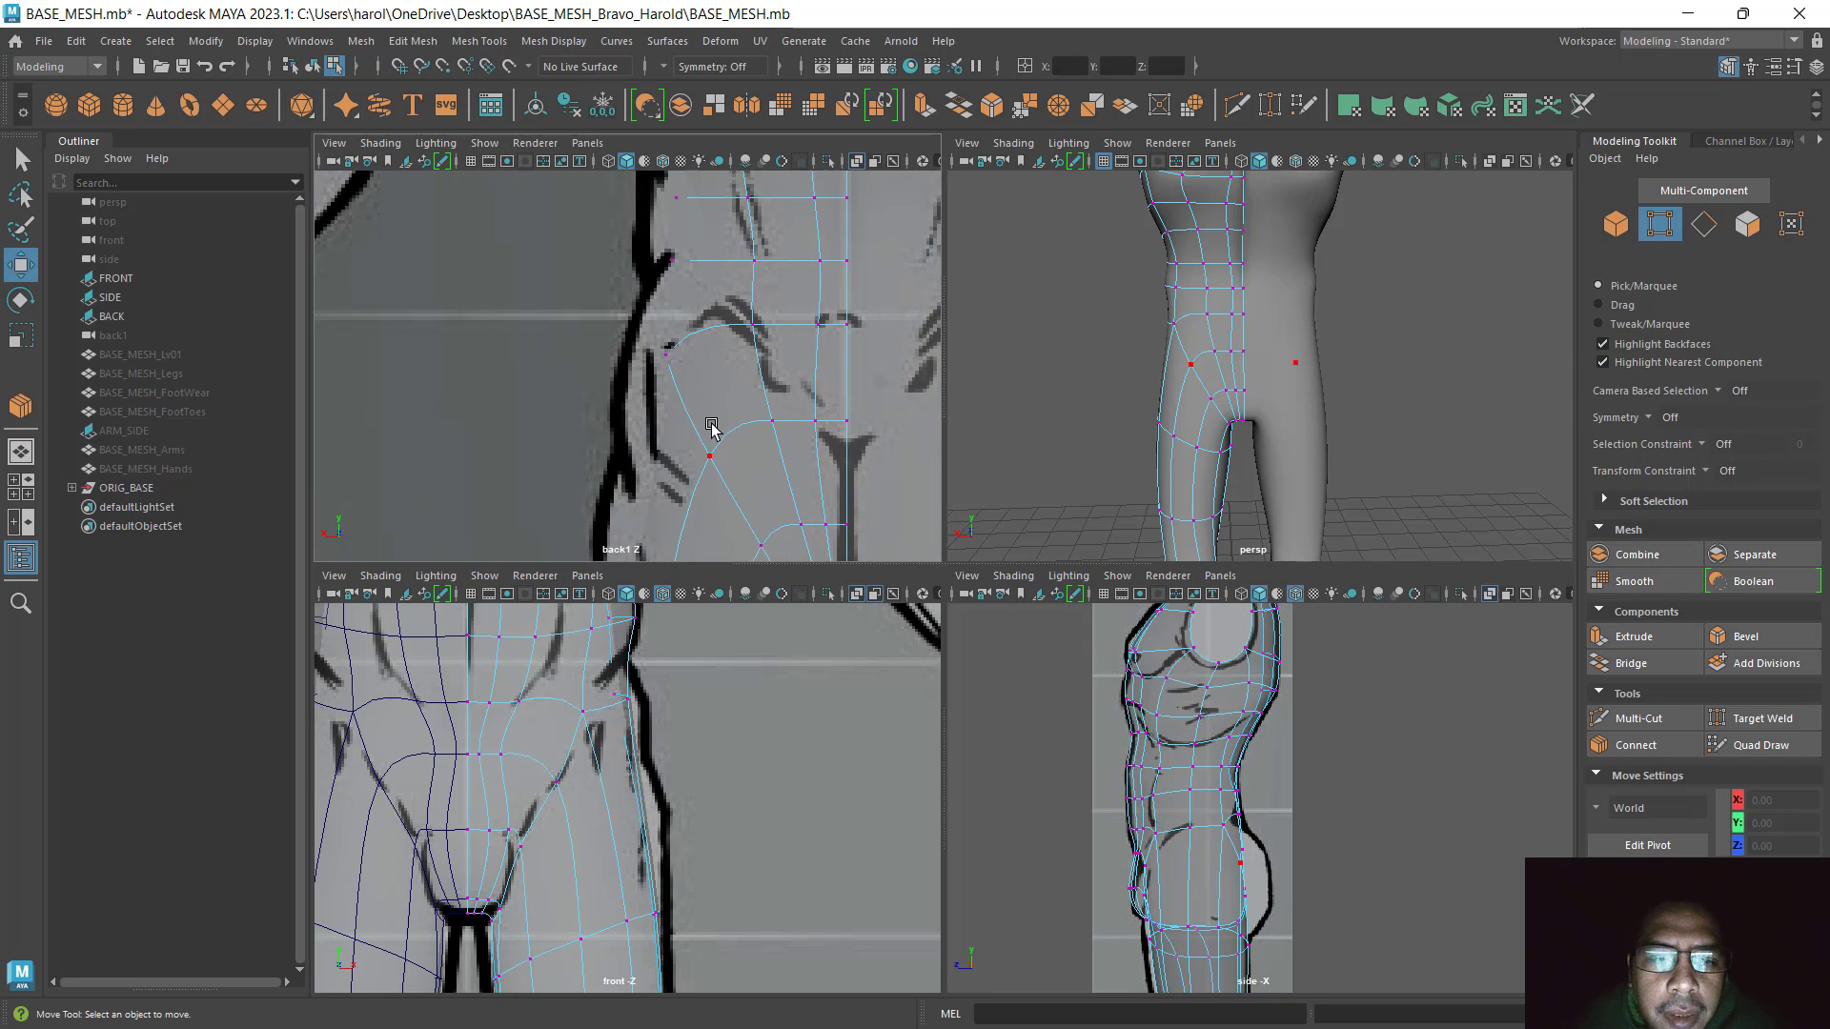
Push three lower-back vertices back to fit the side reference
left_click(715, 461)
left_click(773, 421, "shift")
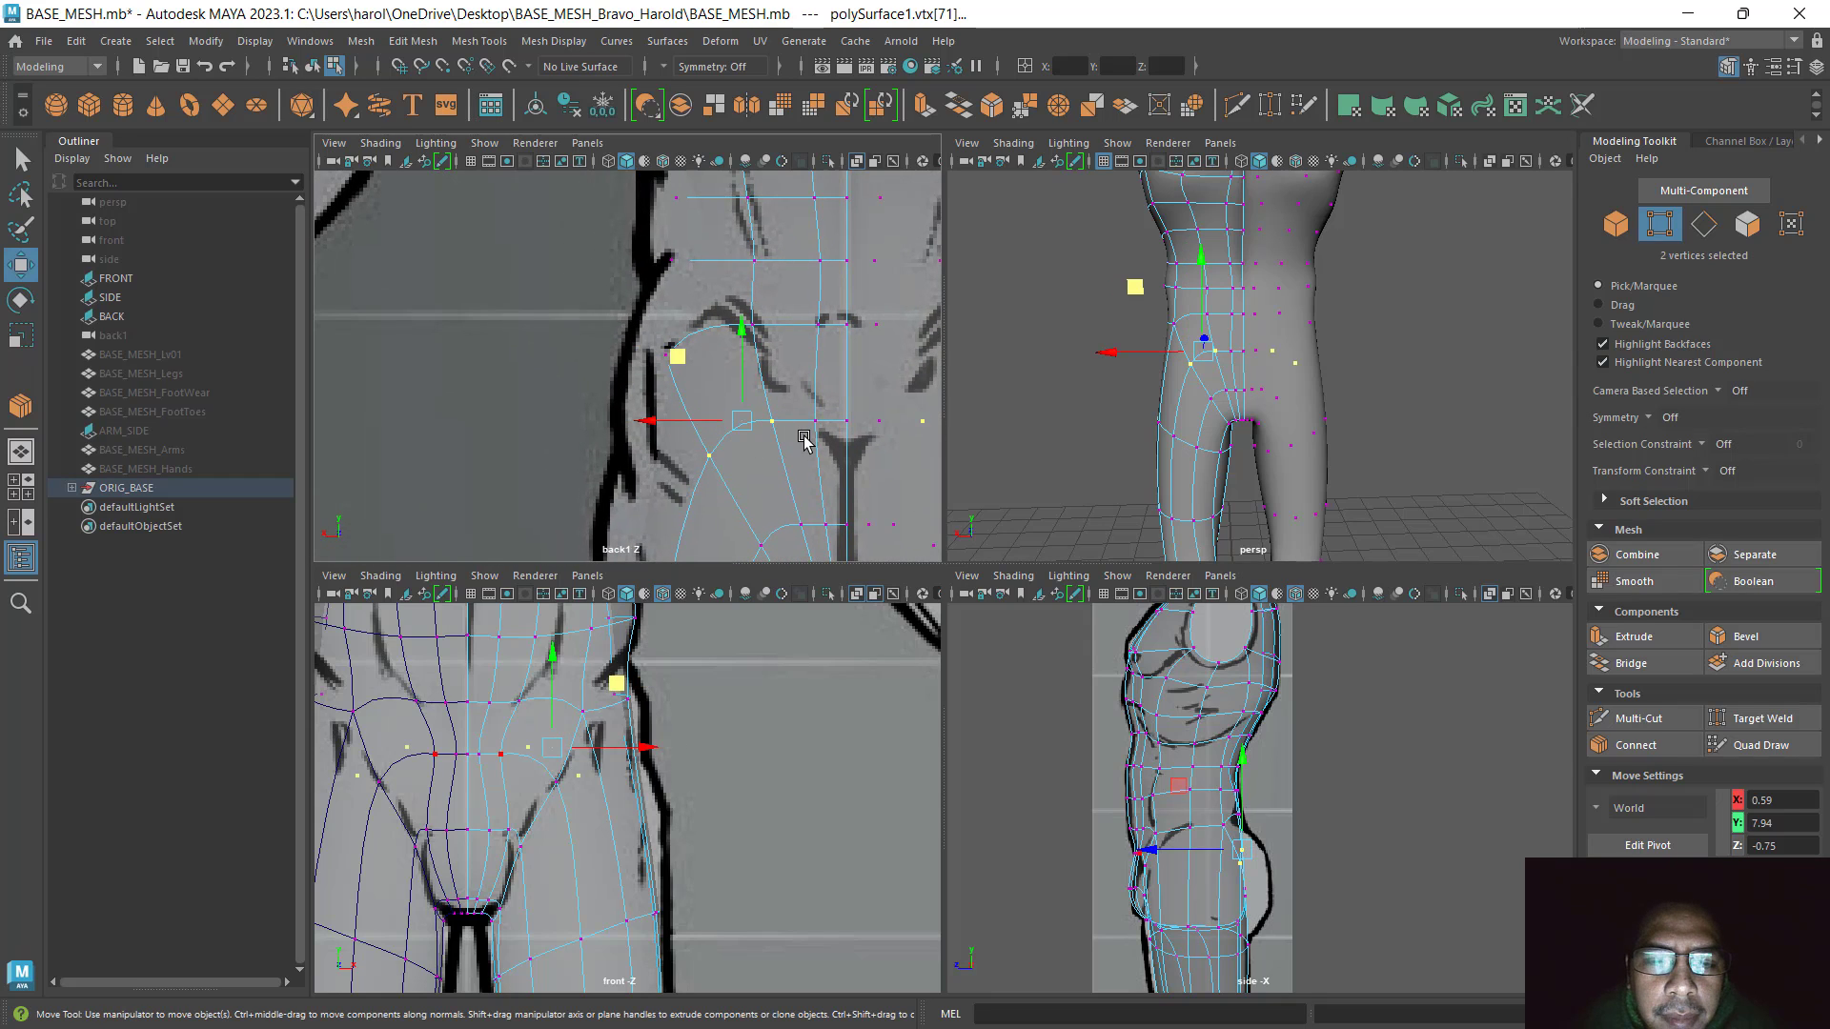
left_click(812, 420, "shift")
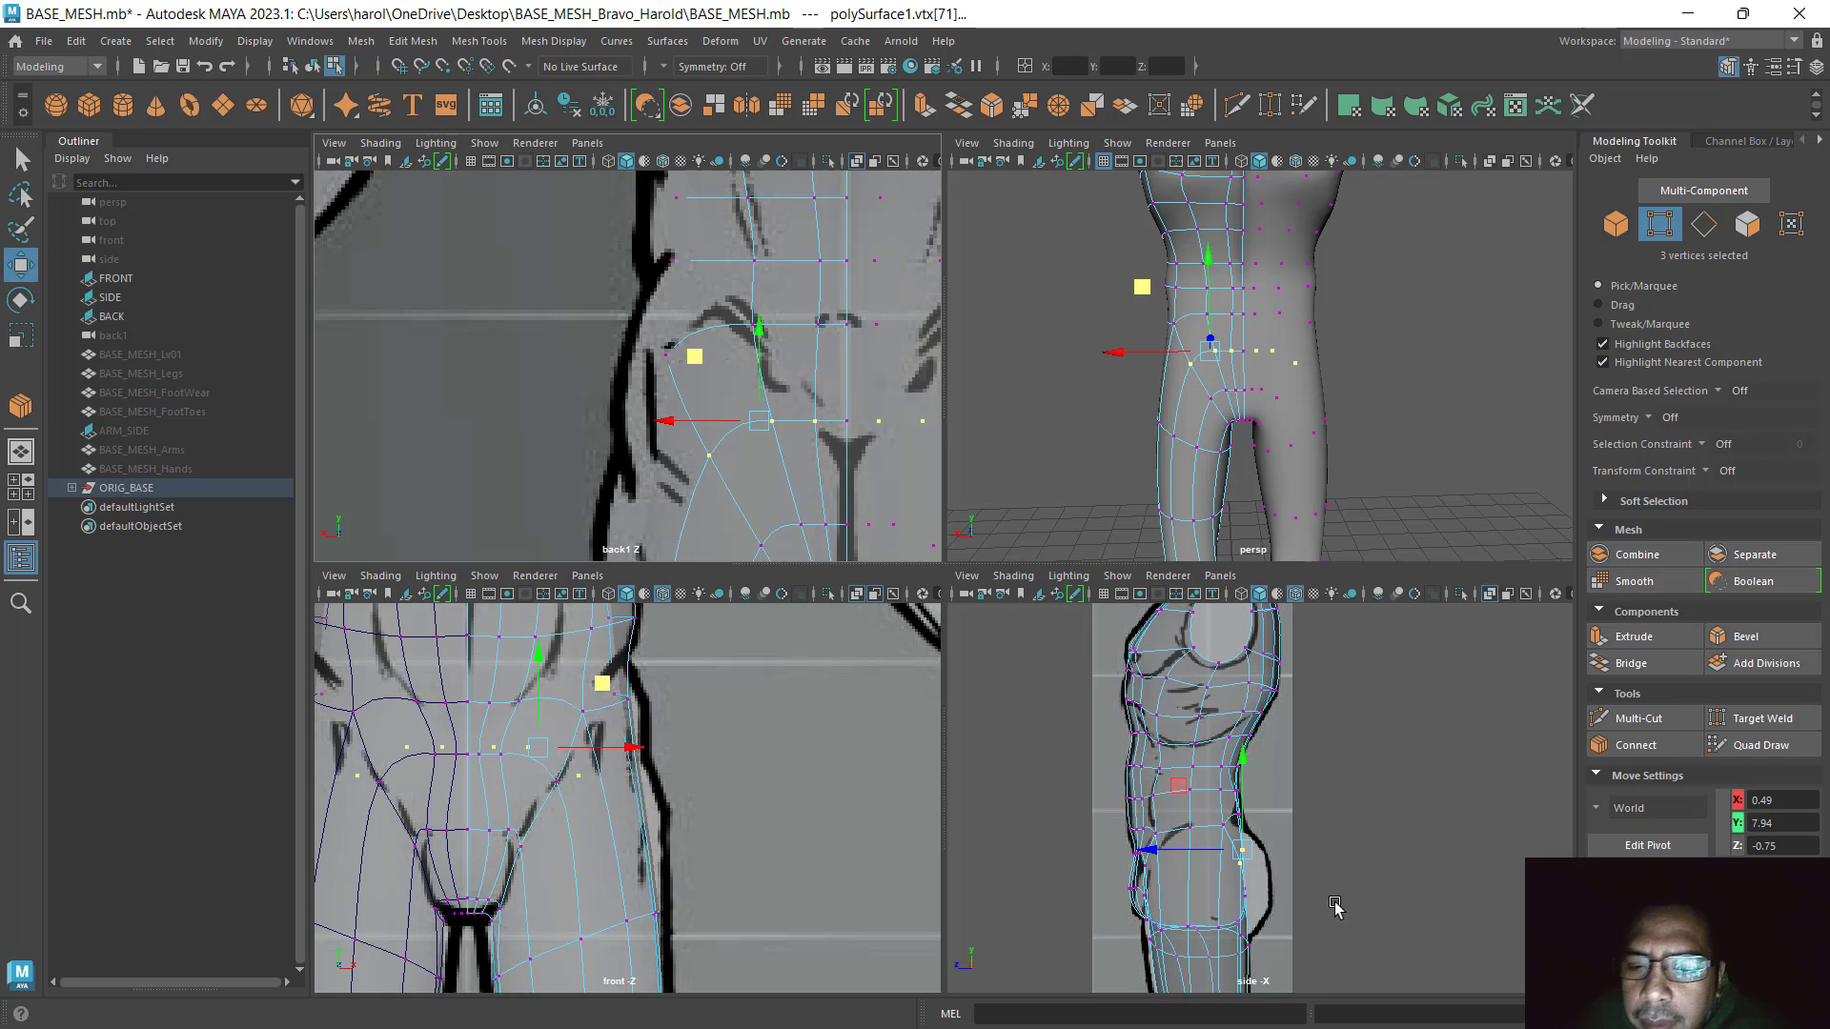
middle_click_drag(1282, 891, 1167, 758, "alt")
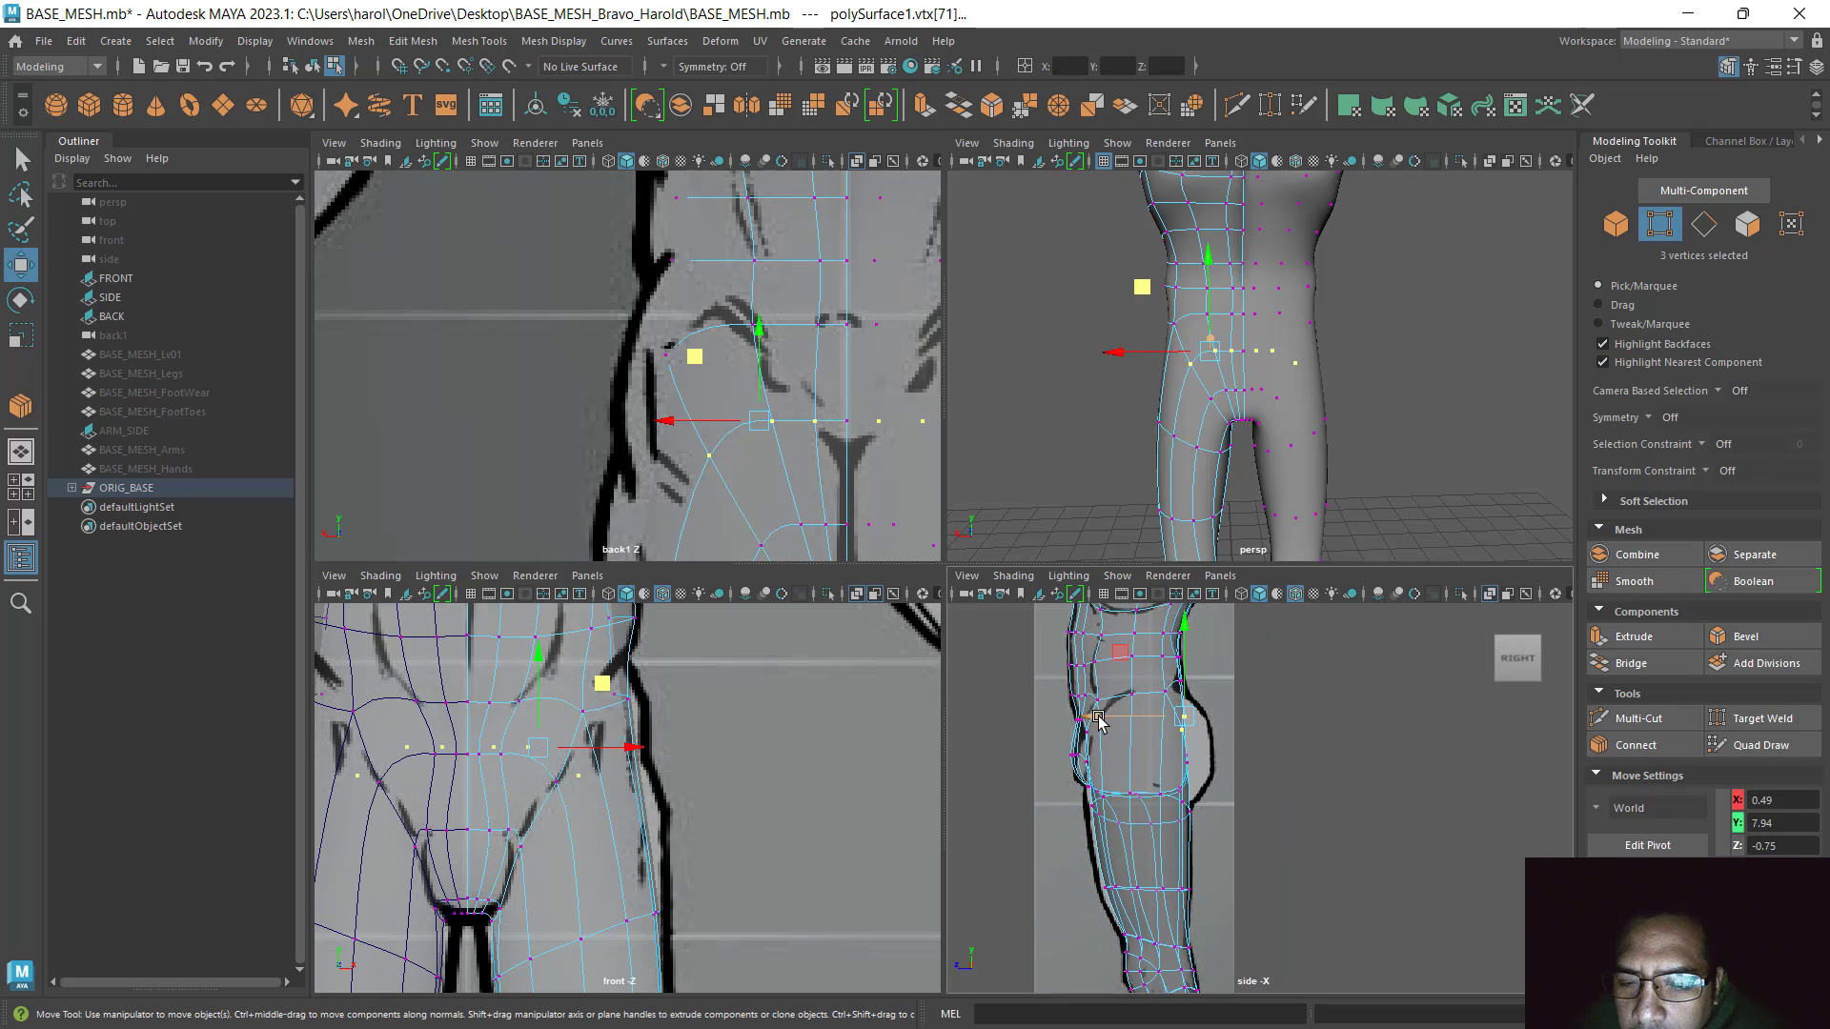
left_click_drag(1099, 720, 1124, 717)
Select two hip vertices and push them back to match the side reference
left_click_drag(1248, 381, 1230, 491, "alt")
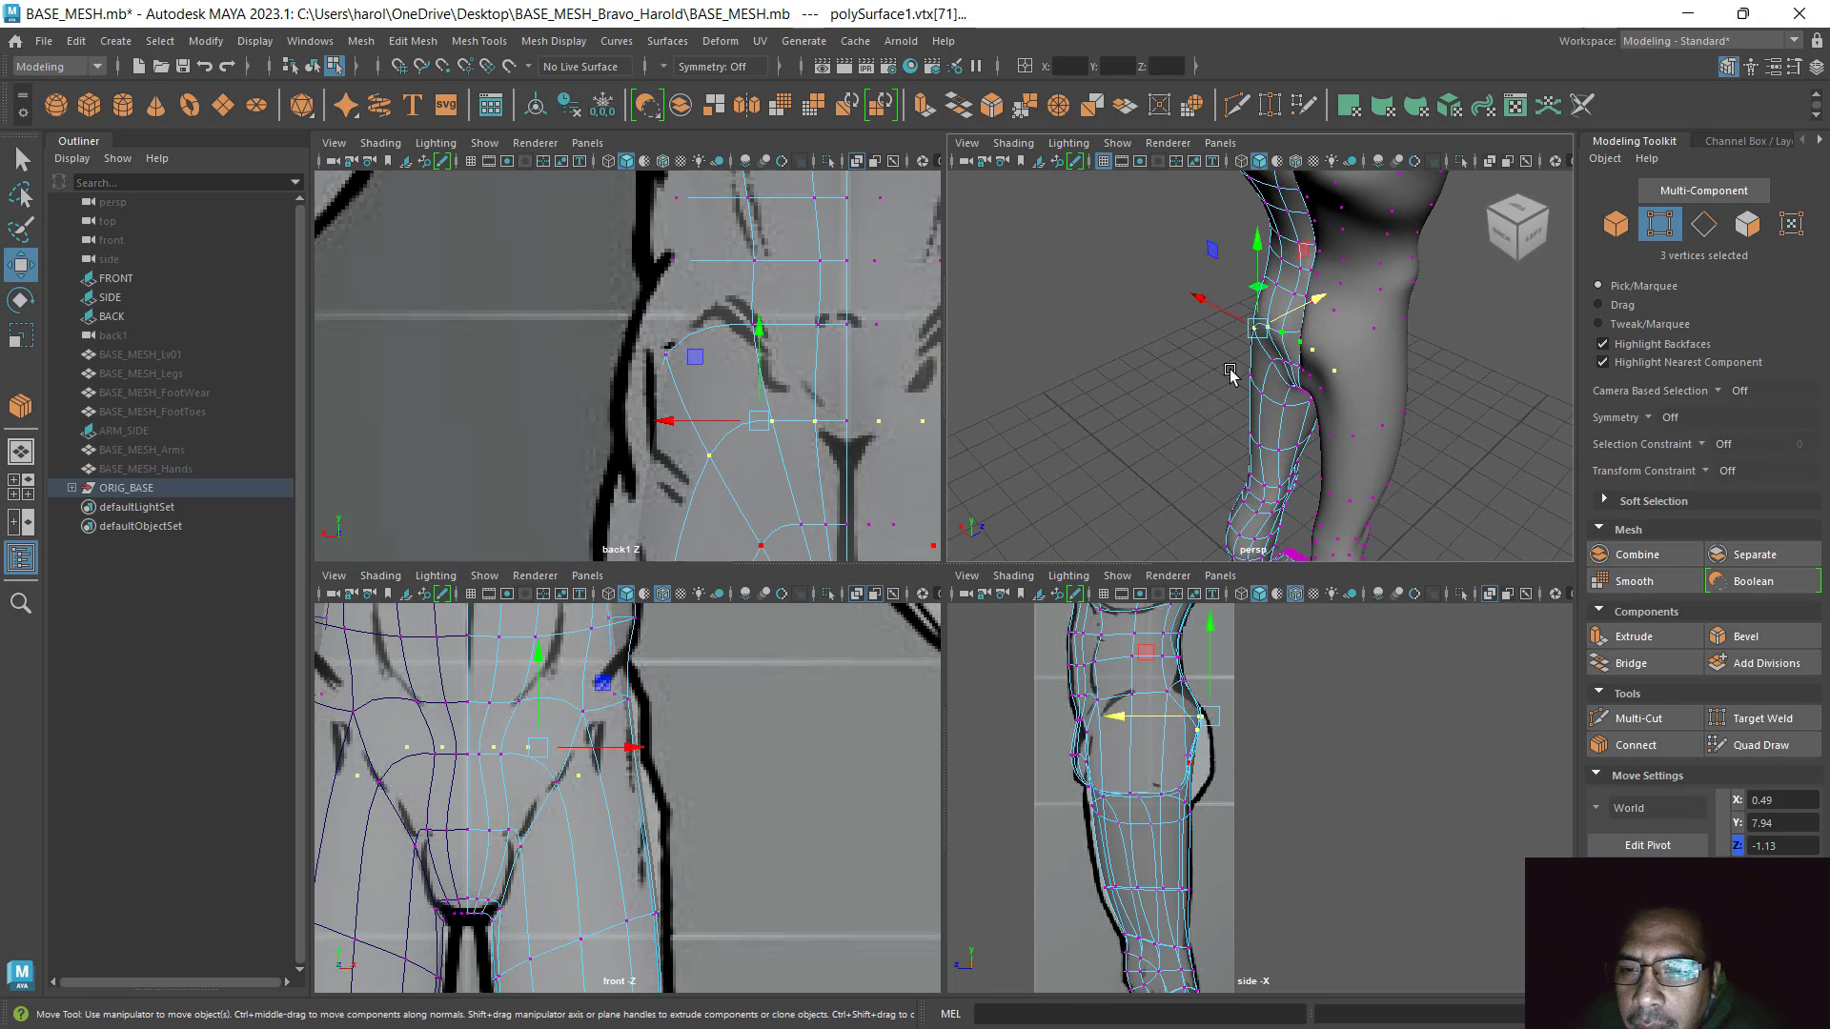
key("space")
left_click_drag(994, 465, 1210, 576, "alt")
left_click(677, 655)
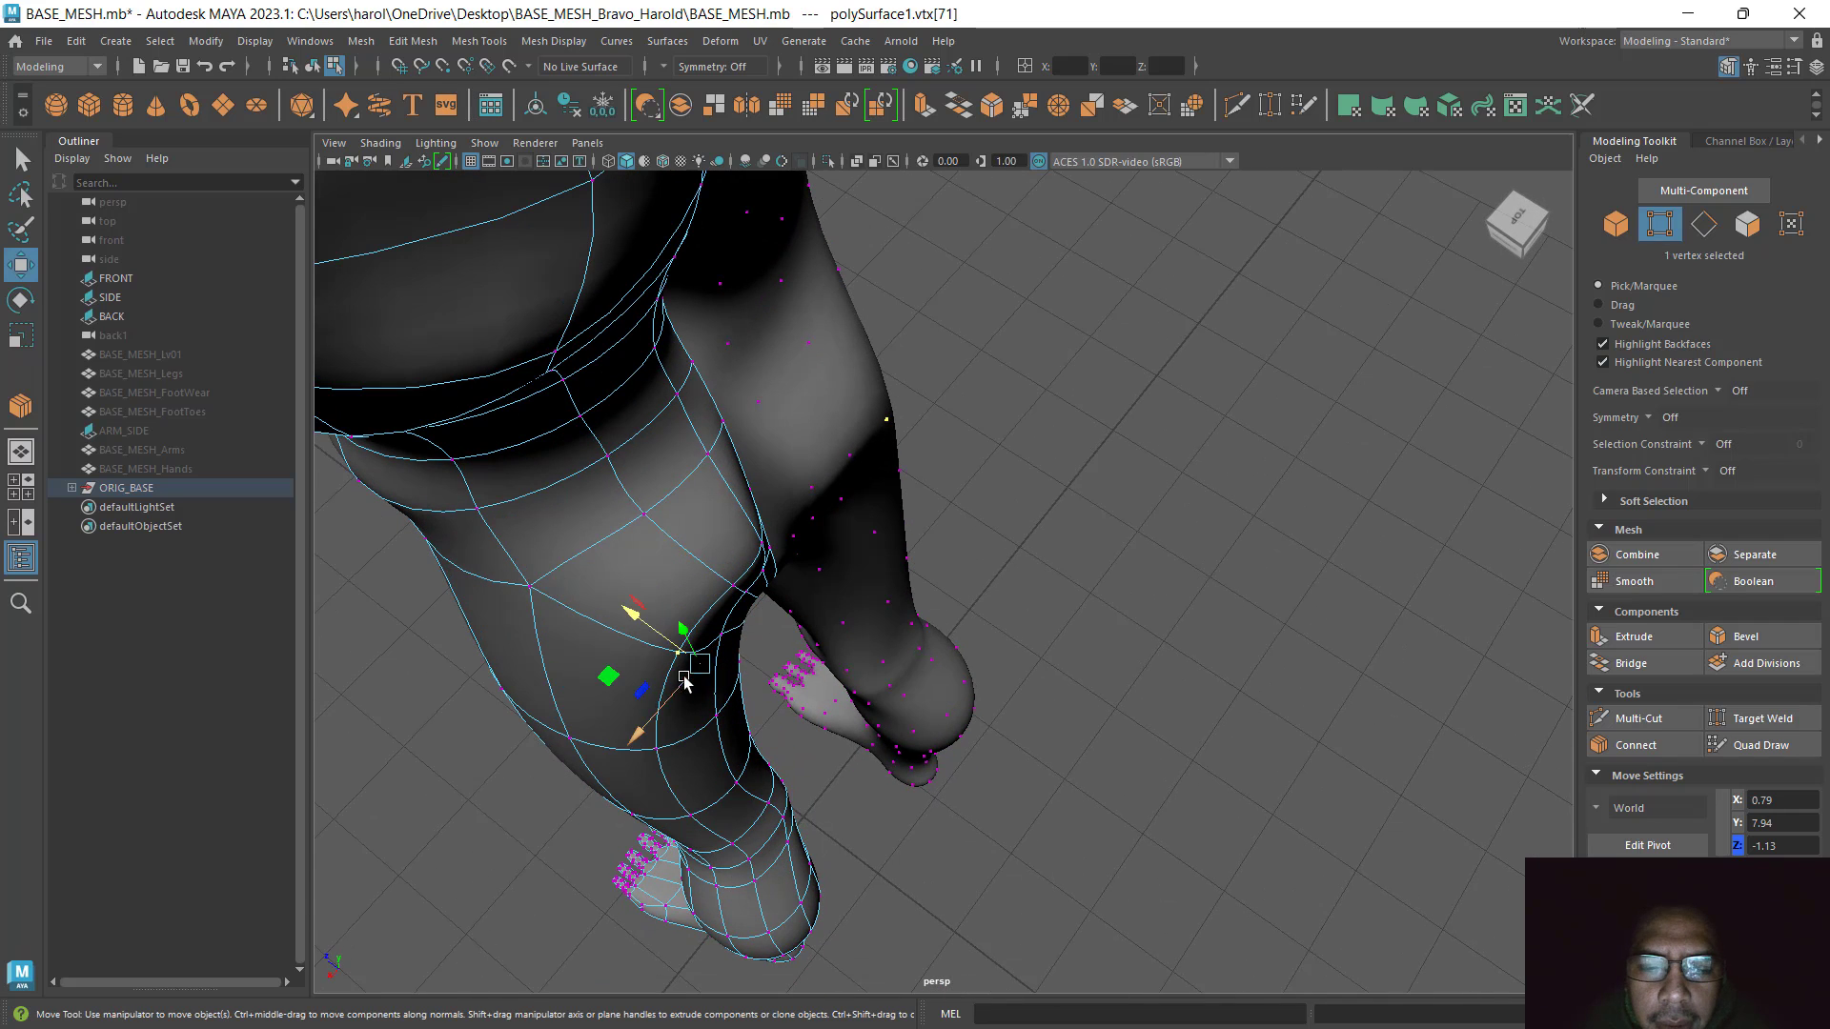
key("ctrl+z")
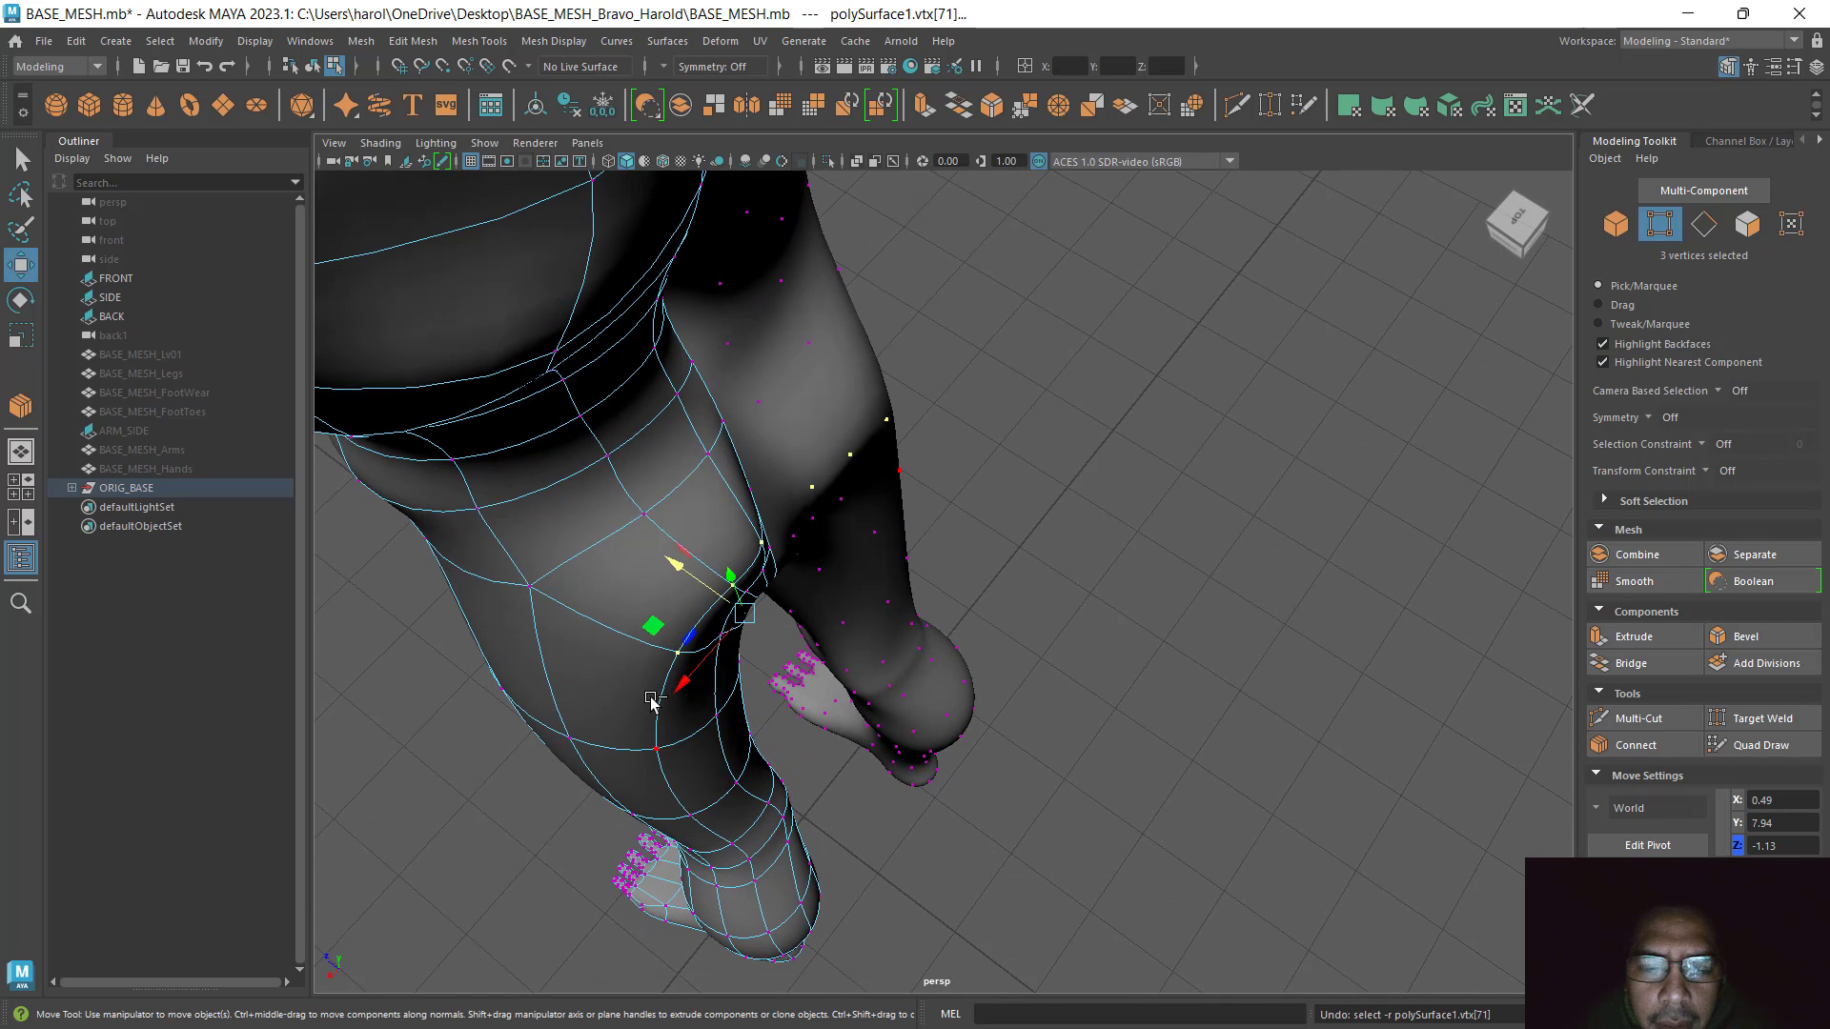
left_click(676, 655, "shift")
left_click_drag(723, 543, 727, 551)
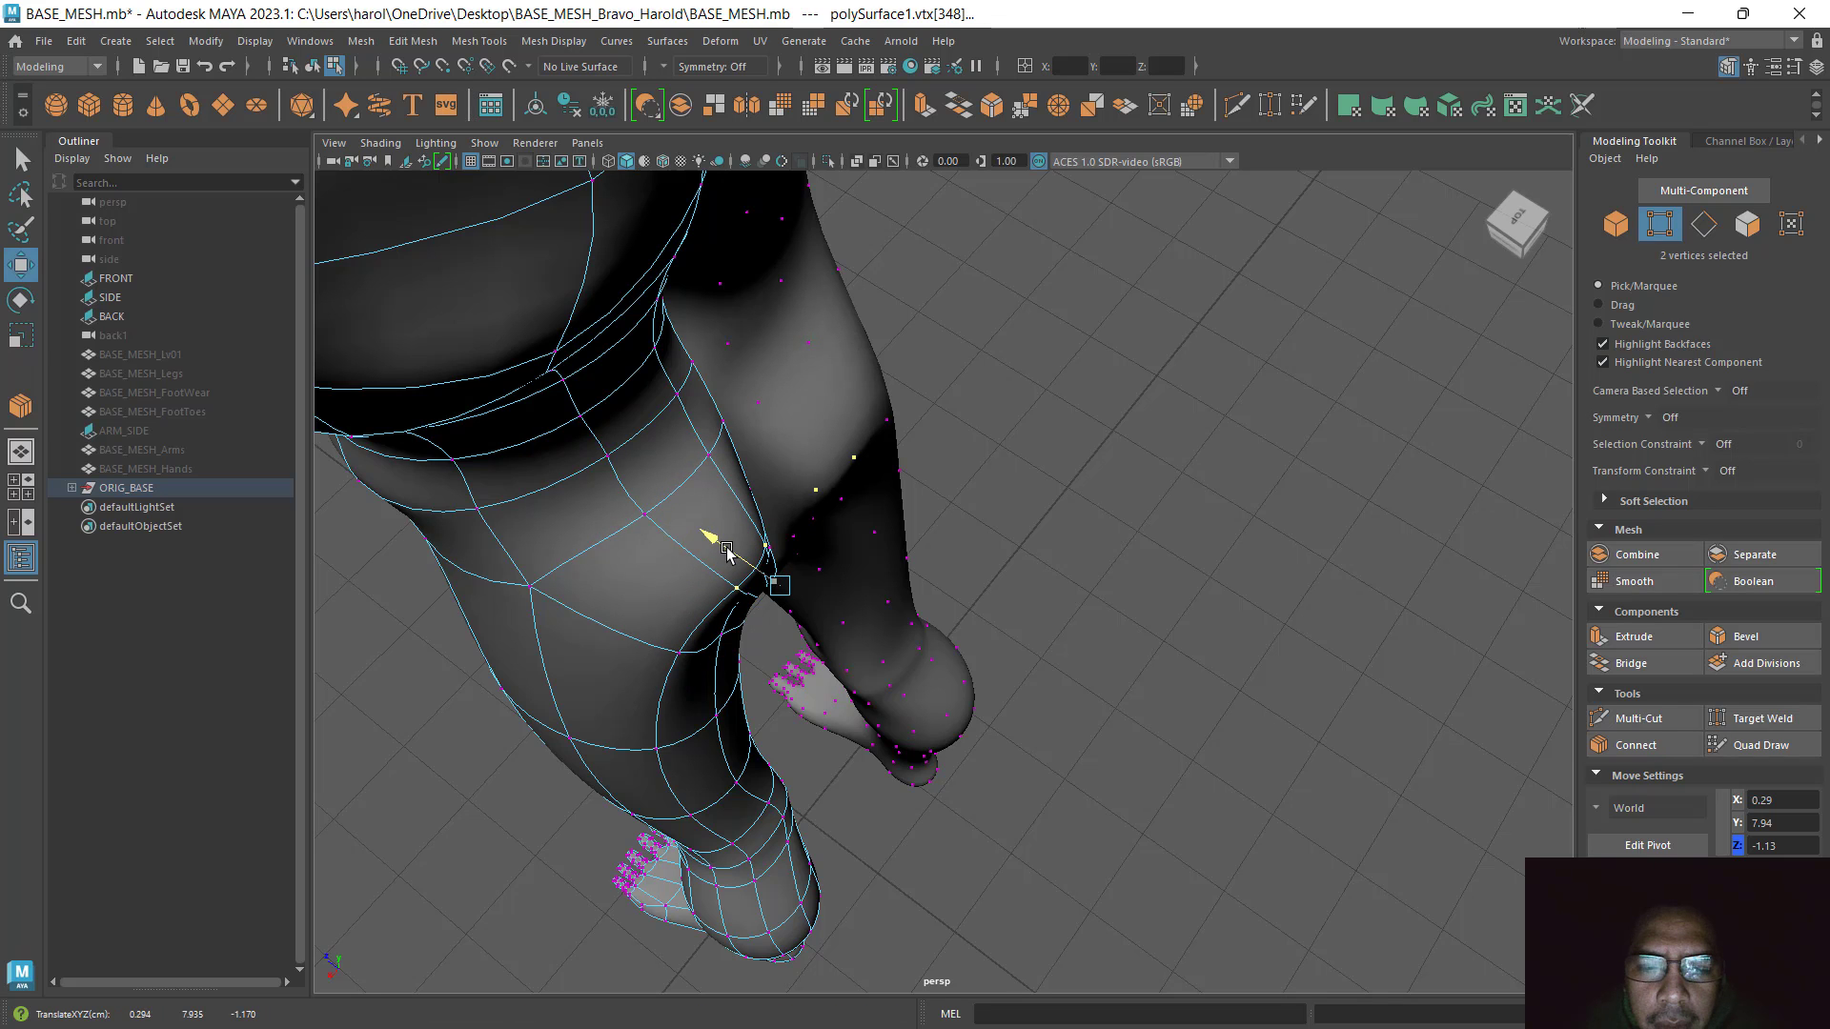
key("space")
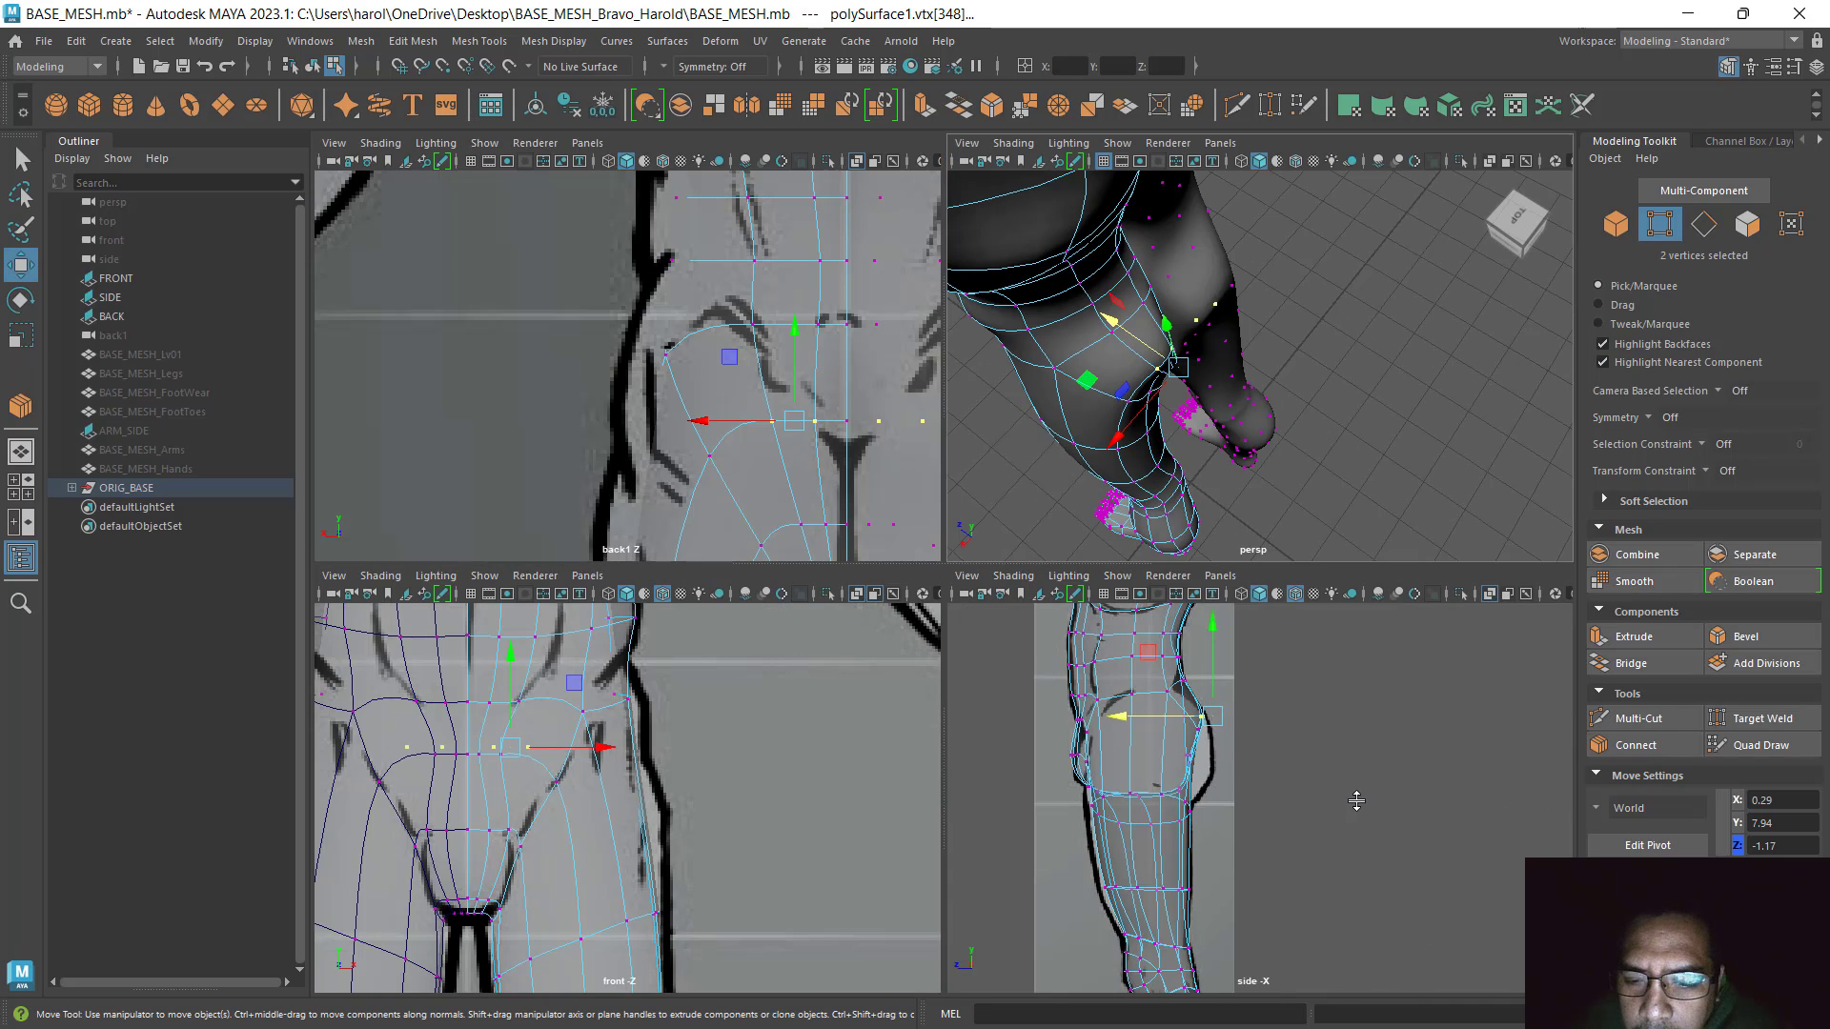
key("space")
left_click_drag(763, 414, 772, 412)
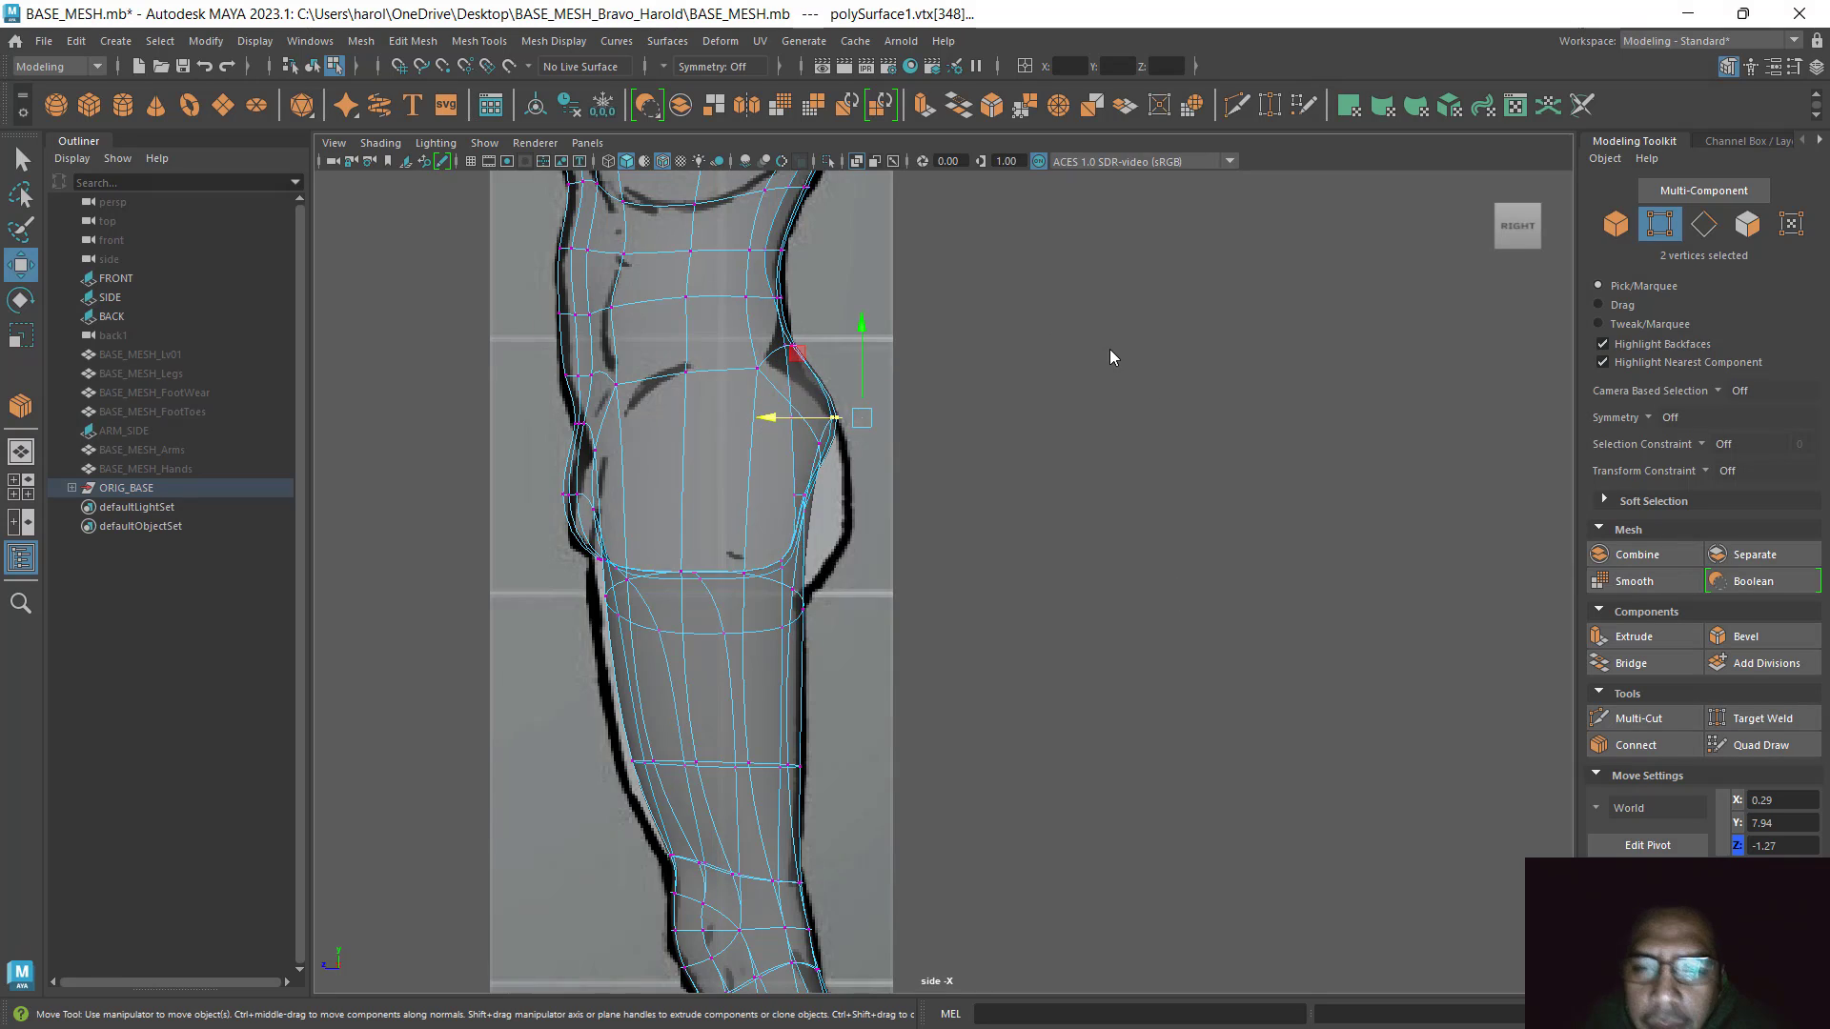
Spread two hip vertices out to the back reference outline, one at X 0.73, and save the scene
key("space")
key("space")
left_click_drag(1144, 409, 748, 632, "alt")
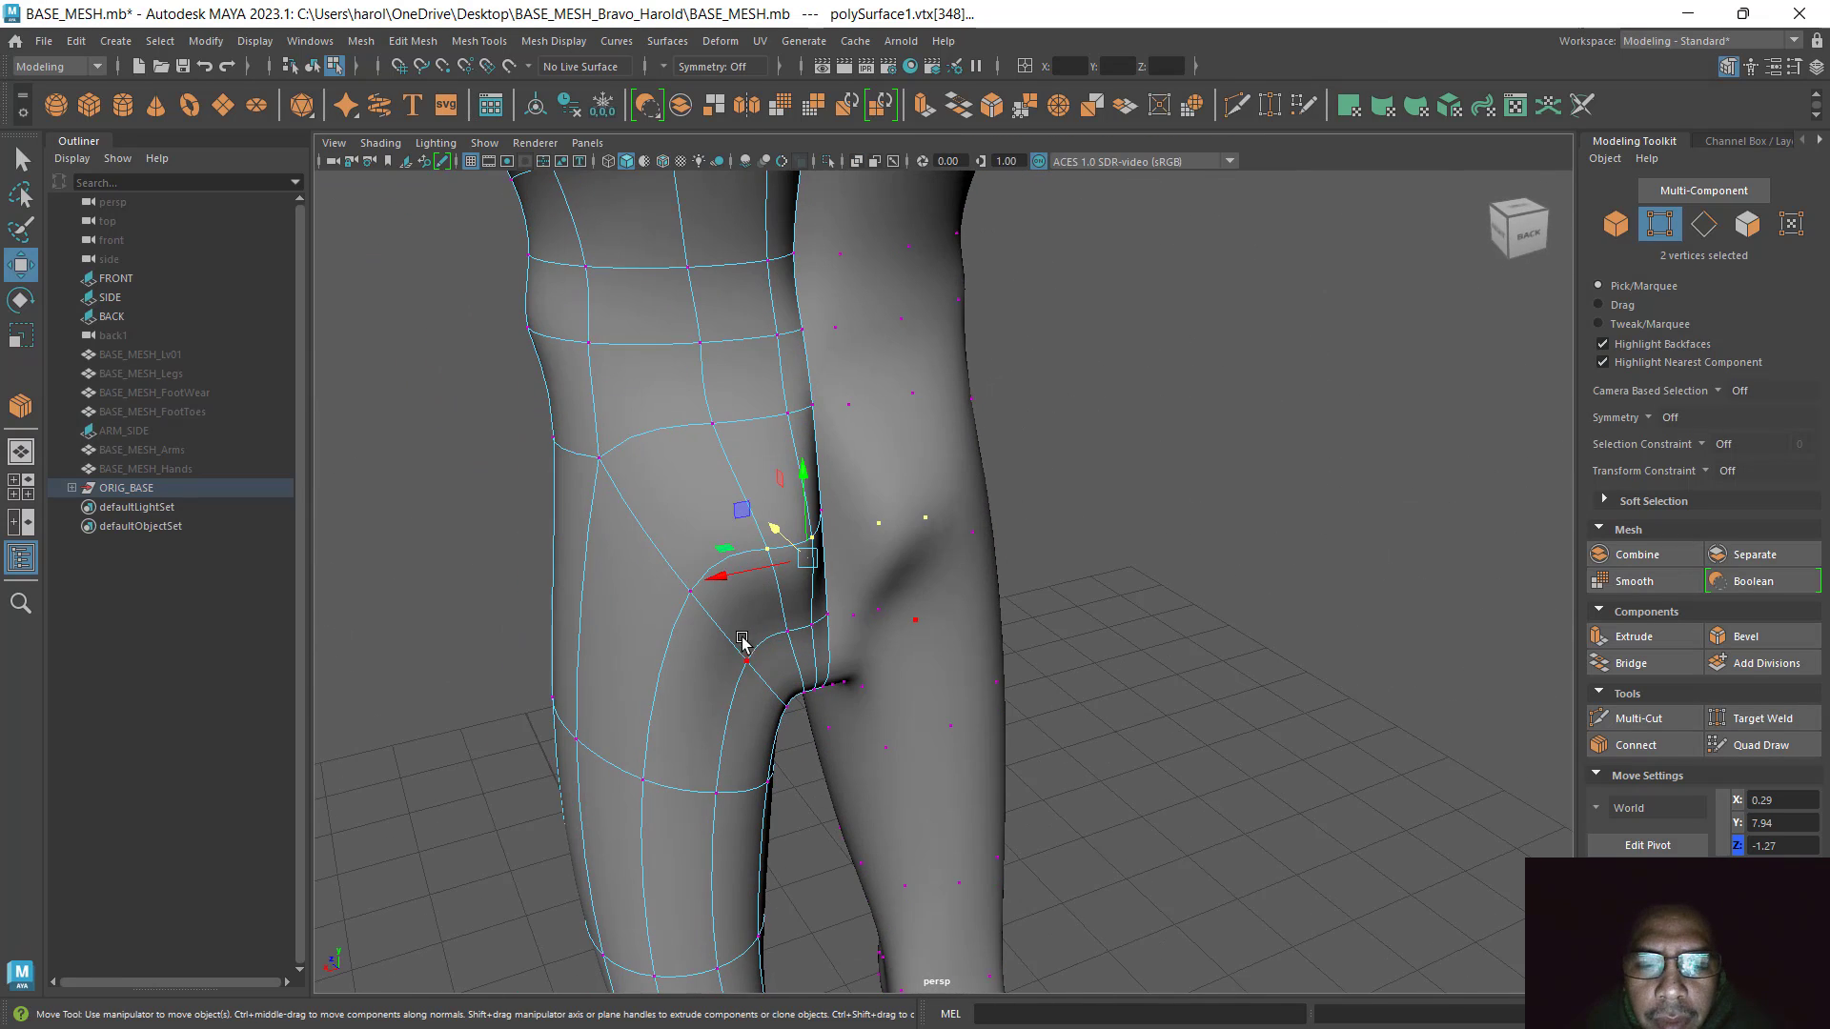
key("space")
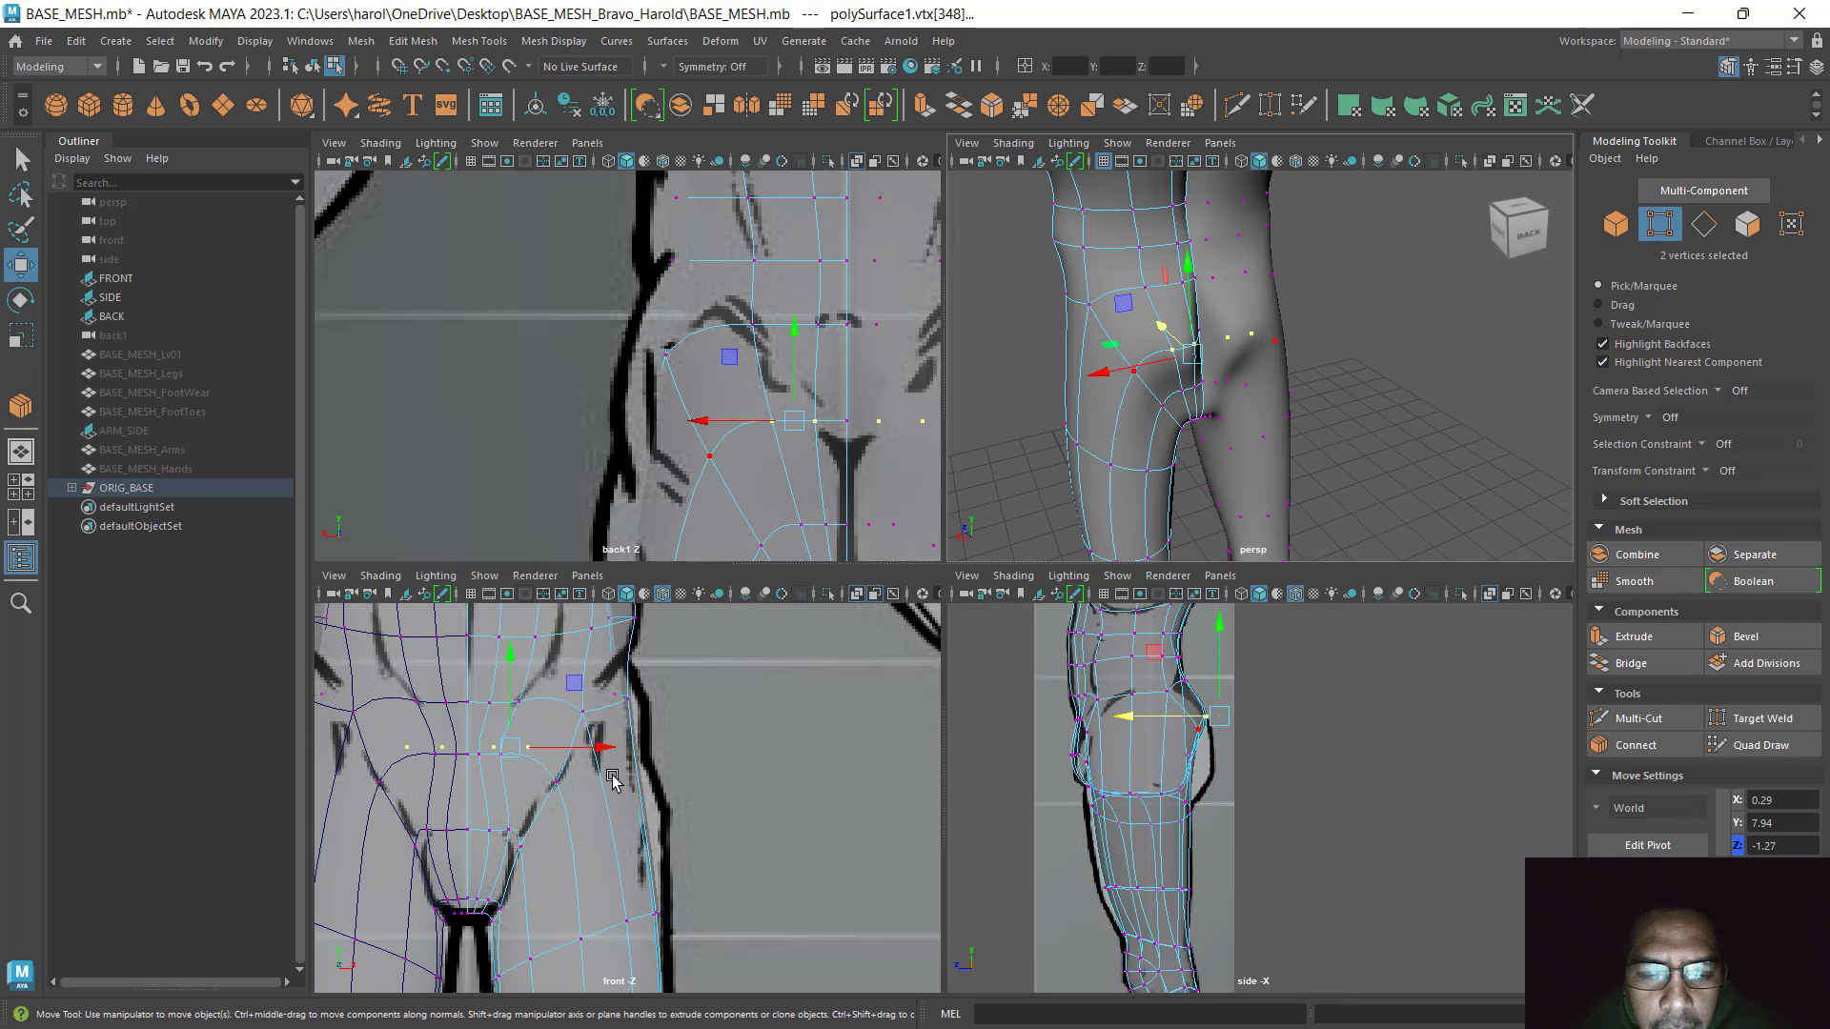
key("space")
middle_click_drag(740, 739, 464, 438, "alt")
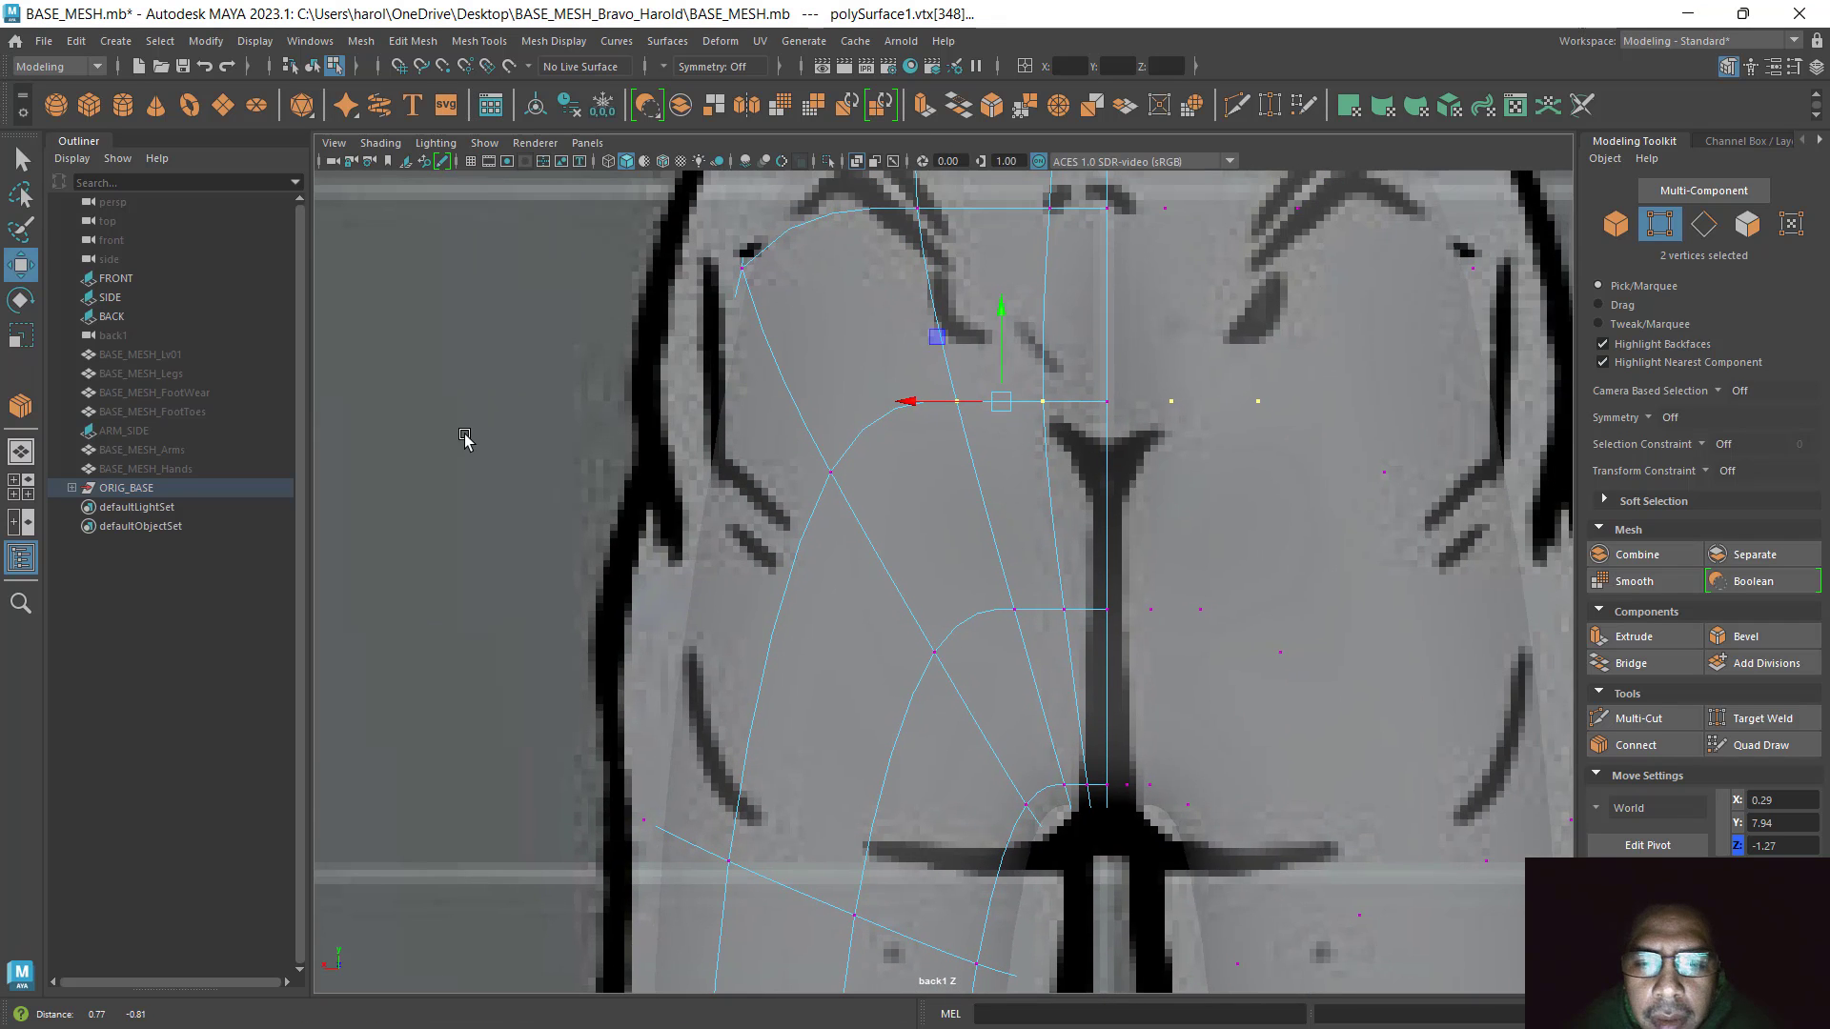
left_click(816, 462)
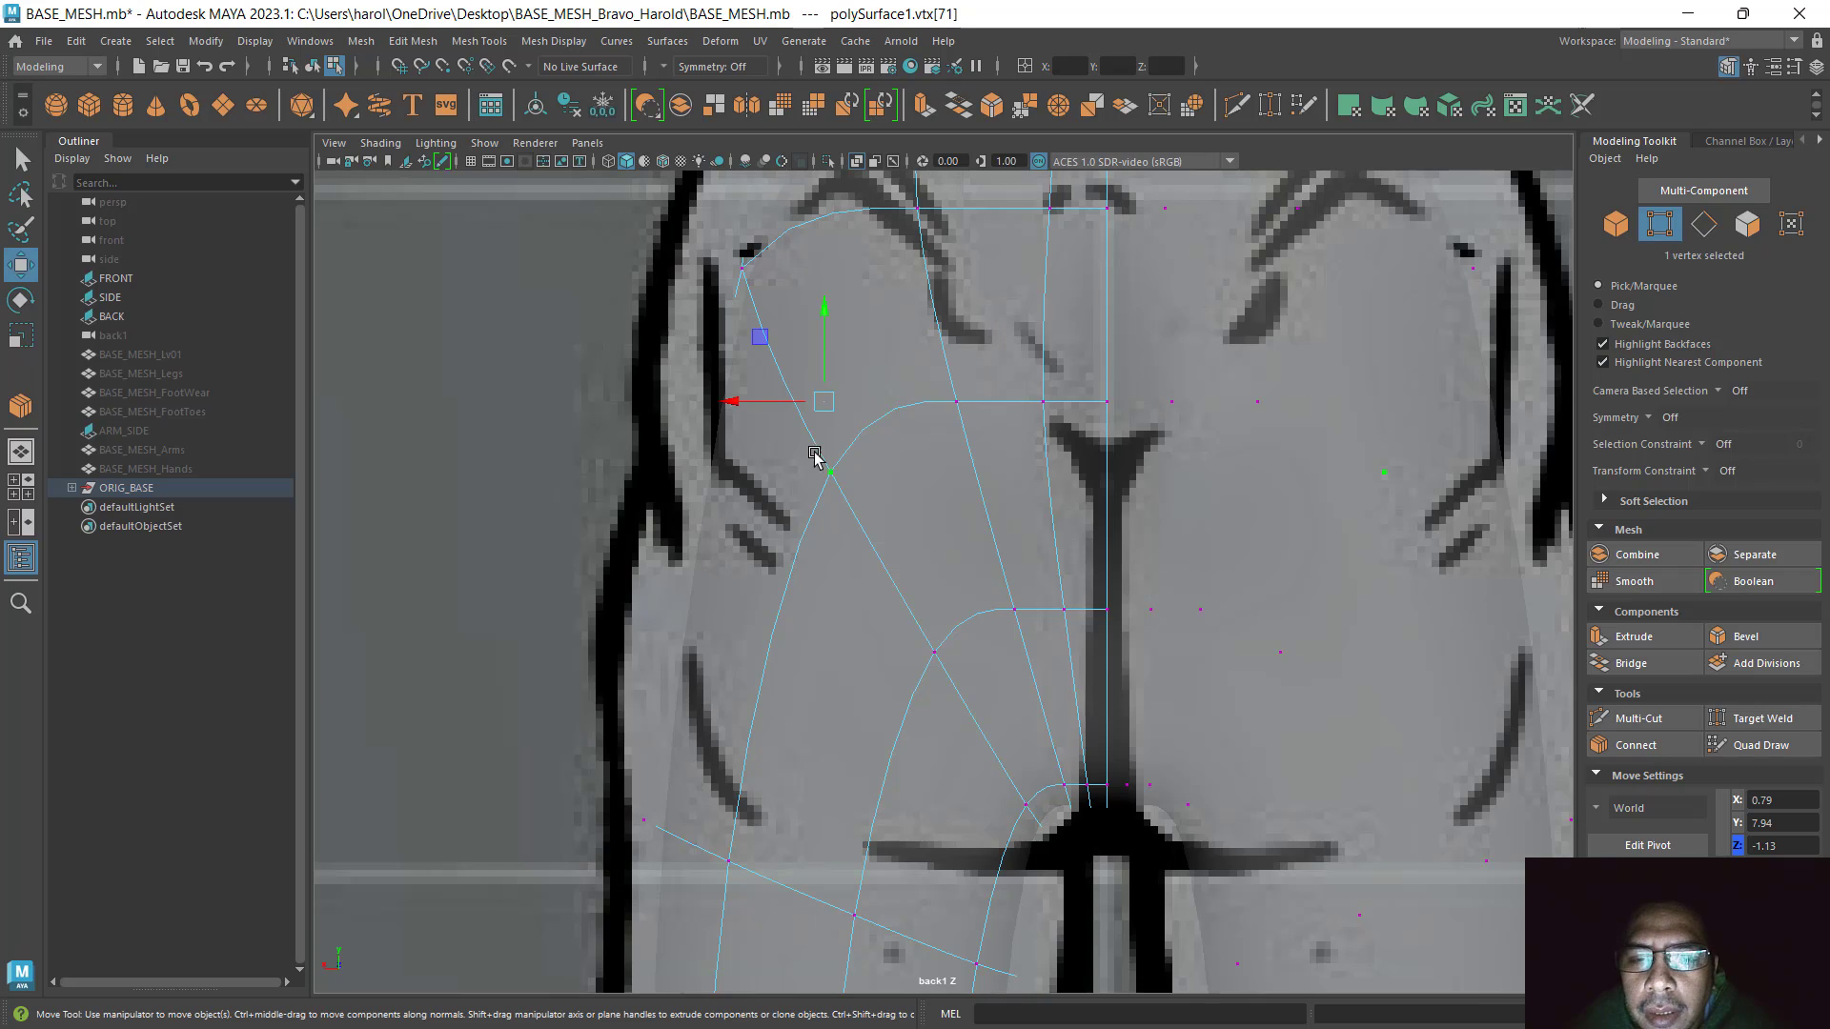
middle_click_drag(753, 343, 531, 351)
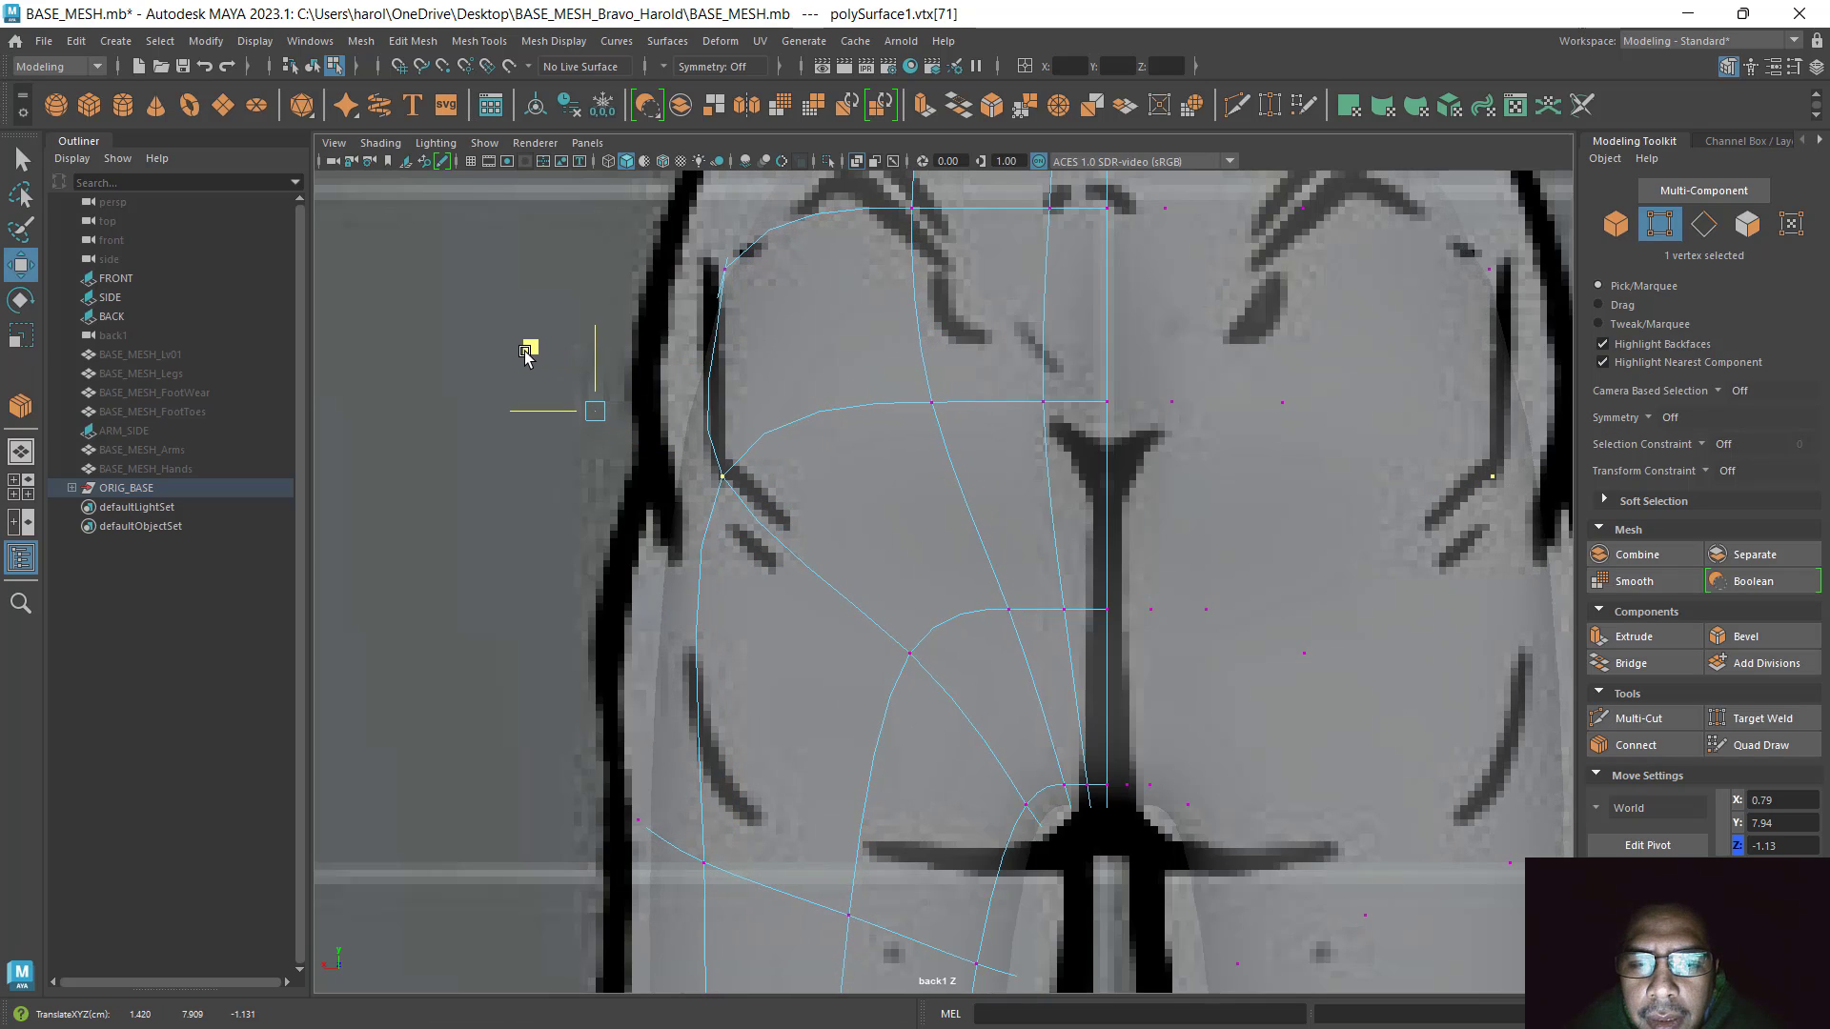
left_click(932, 402)
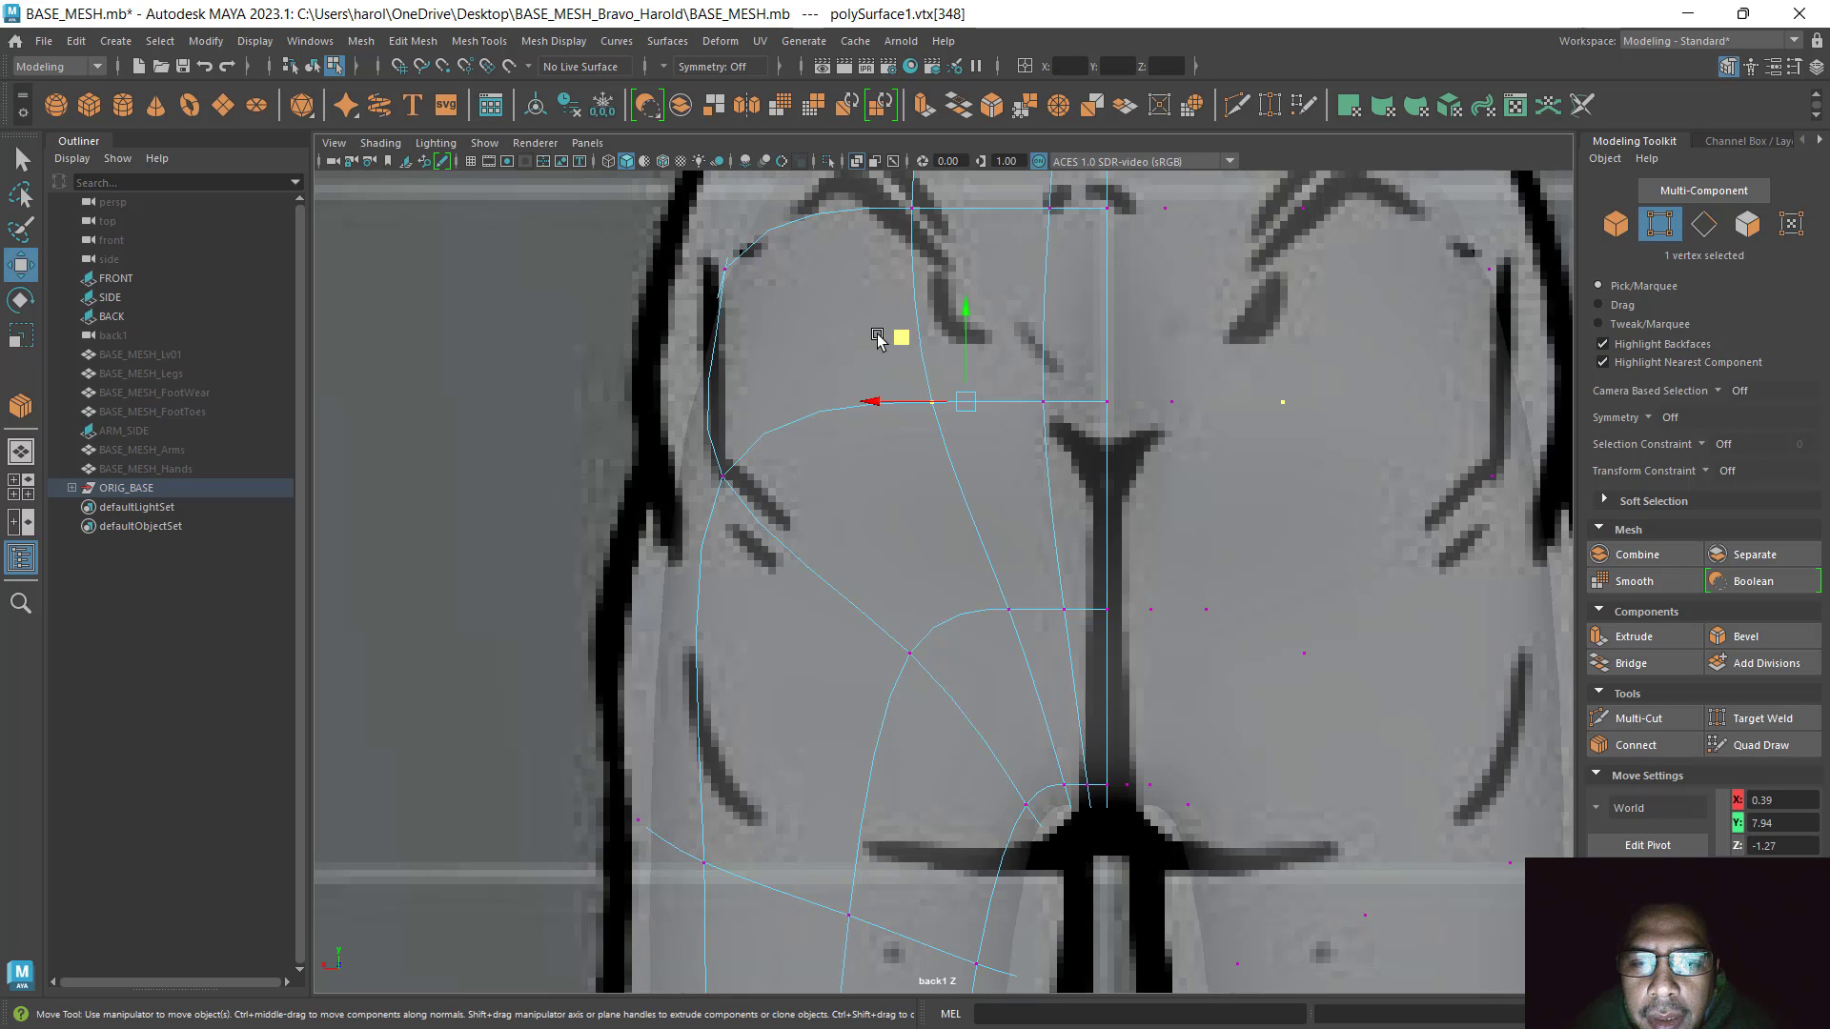
middle_click_drag(900, 343, 779, 353)
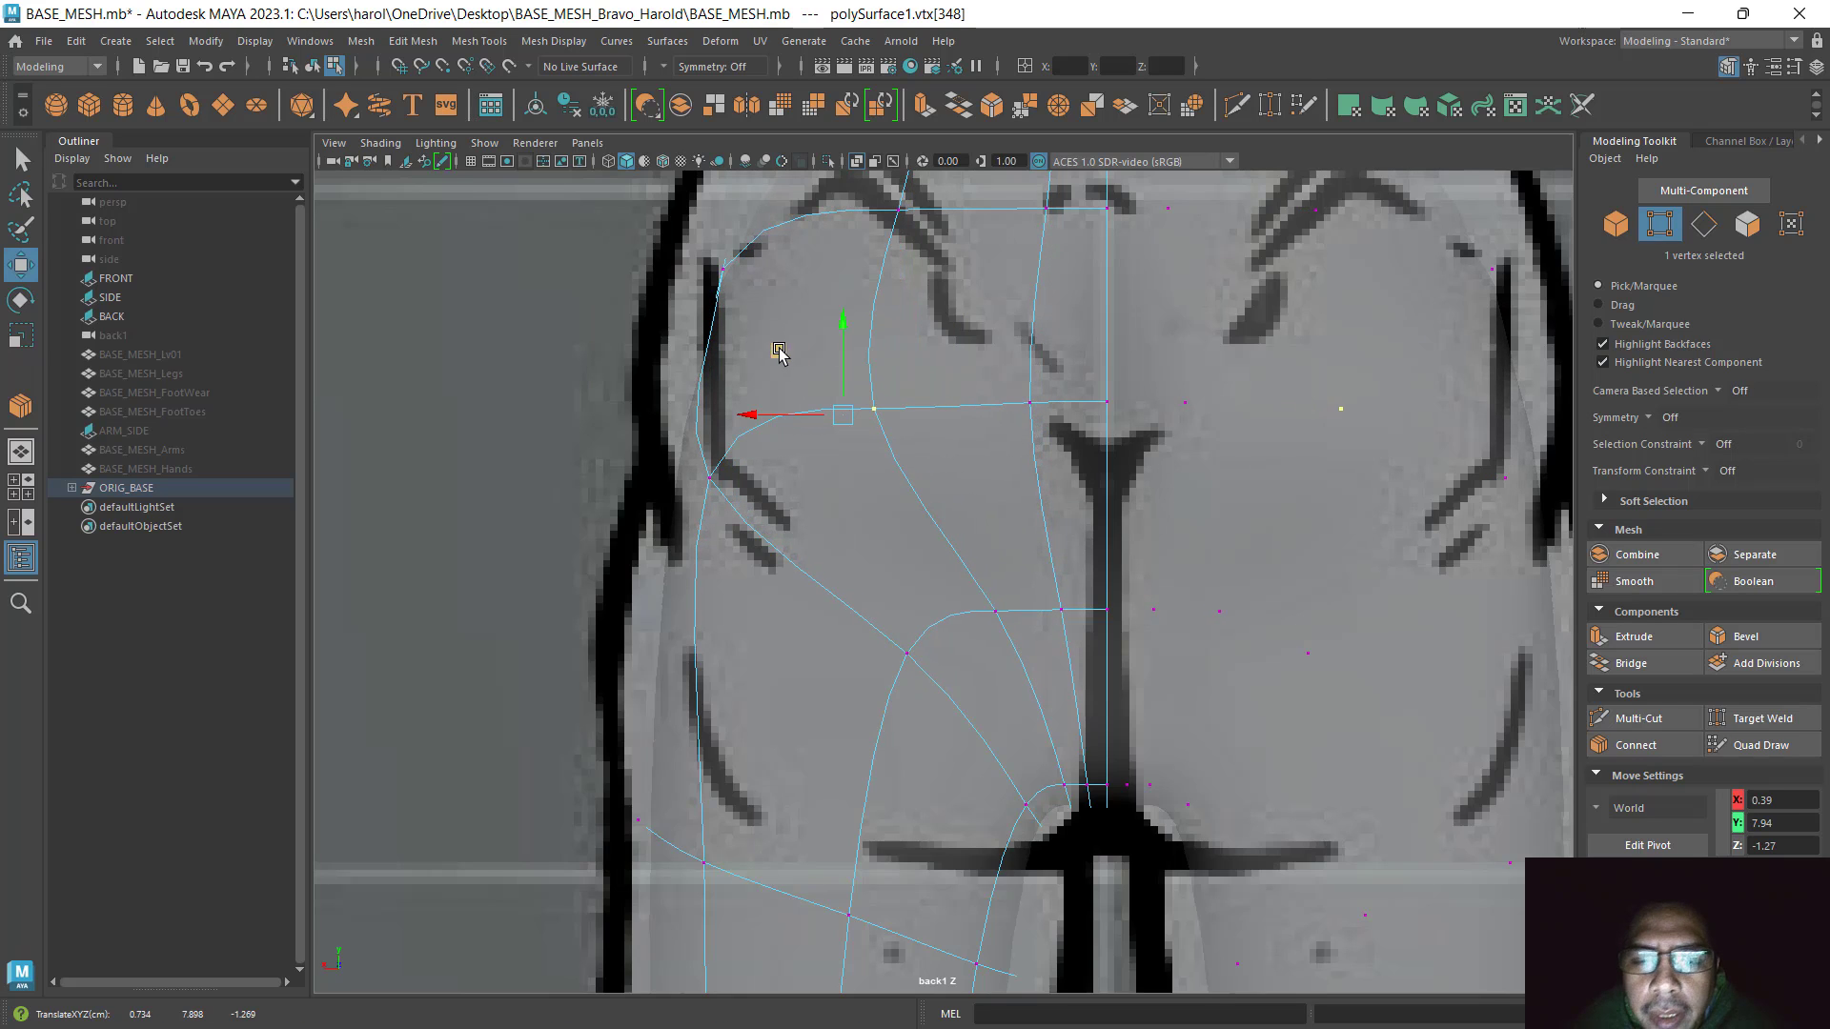
key("ctrl+s")
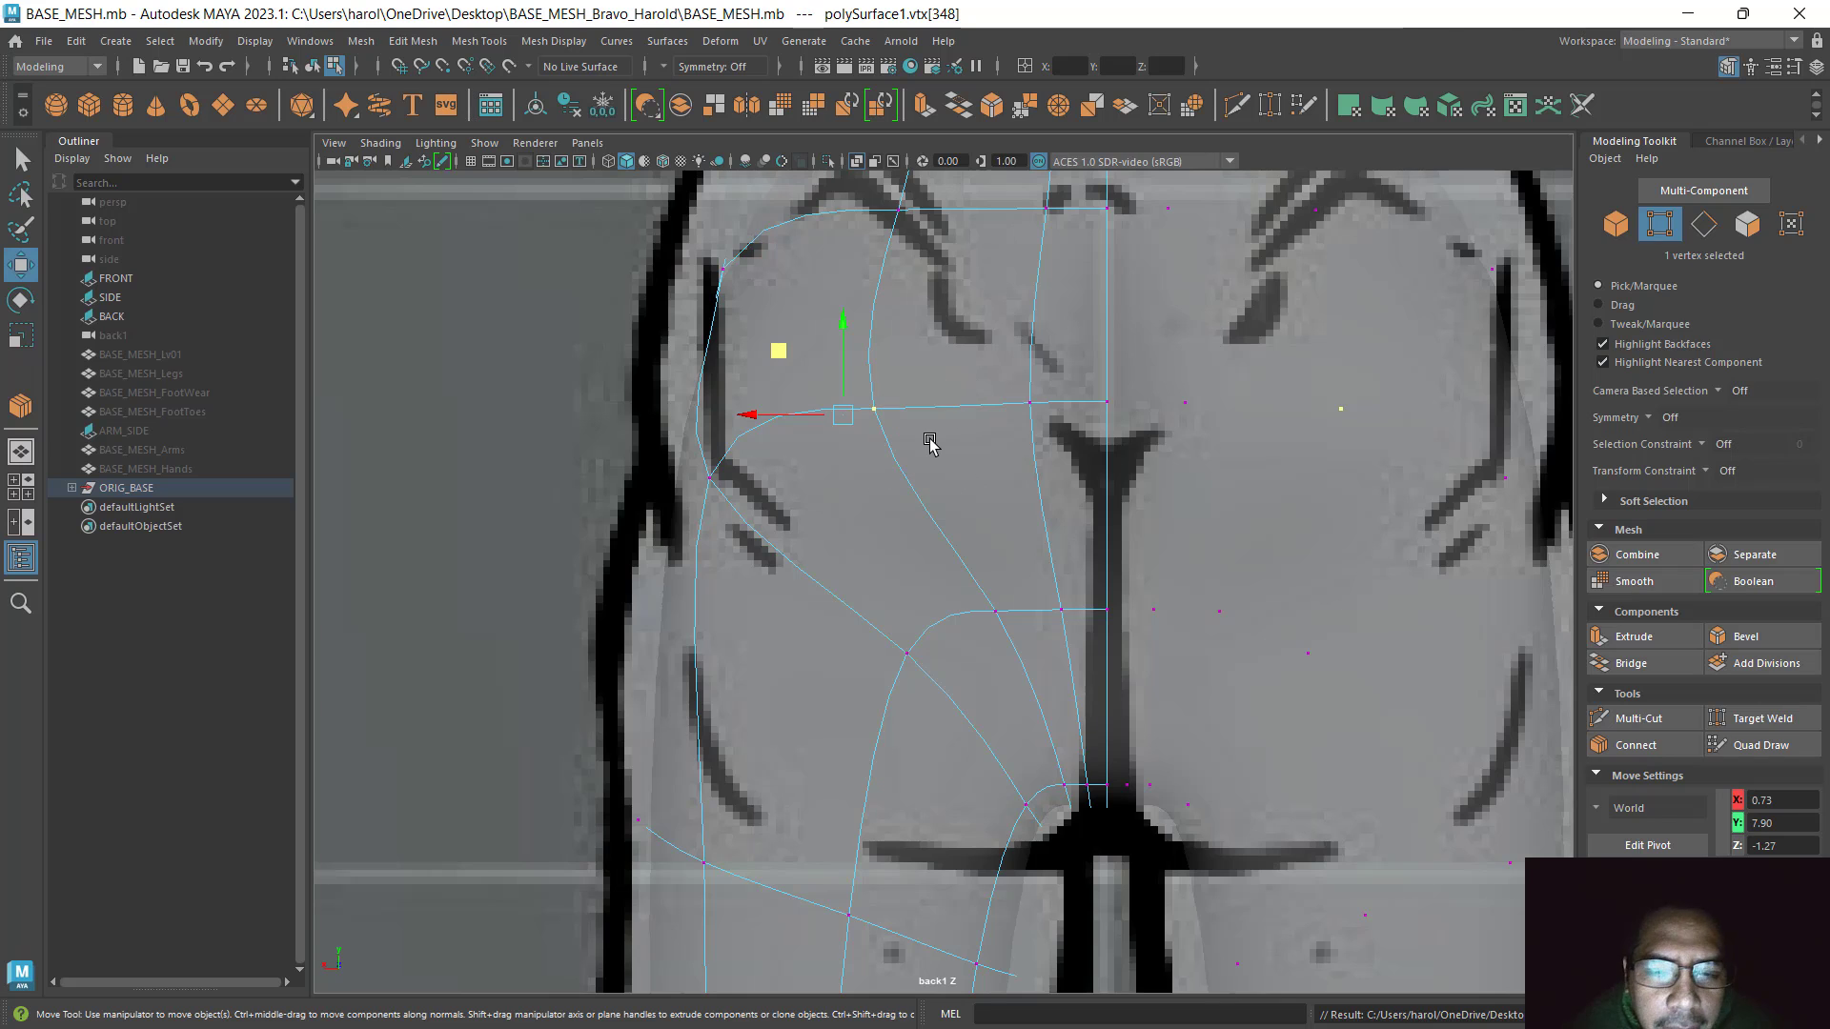
Select the FRONT reference image plane in object mode and shift it along Z in the perspective view
left_click(112, 278)
key("space")
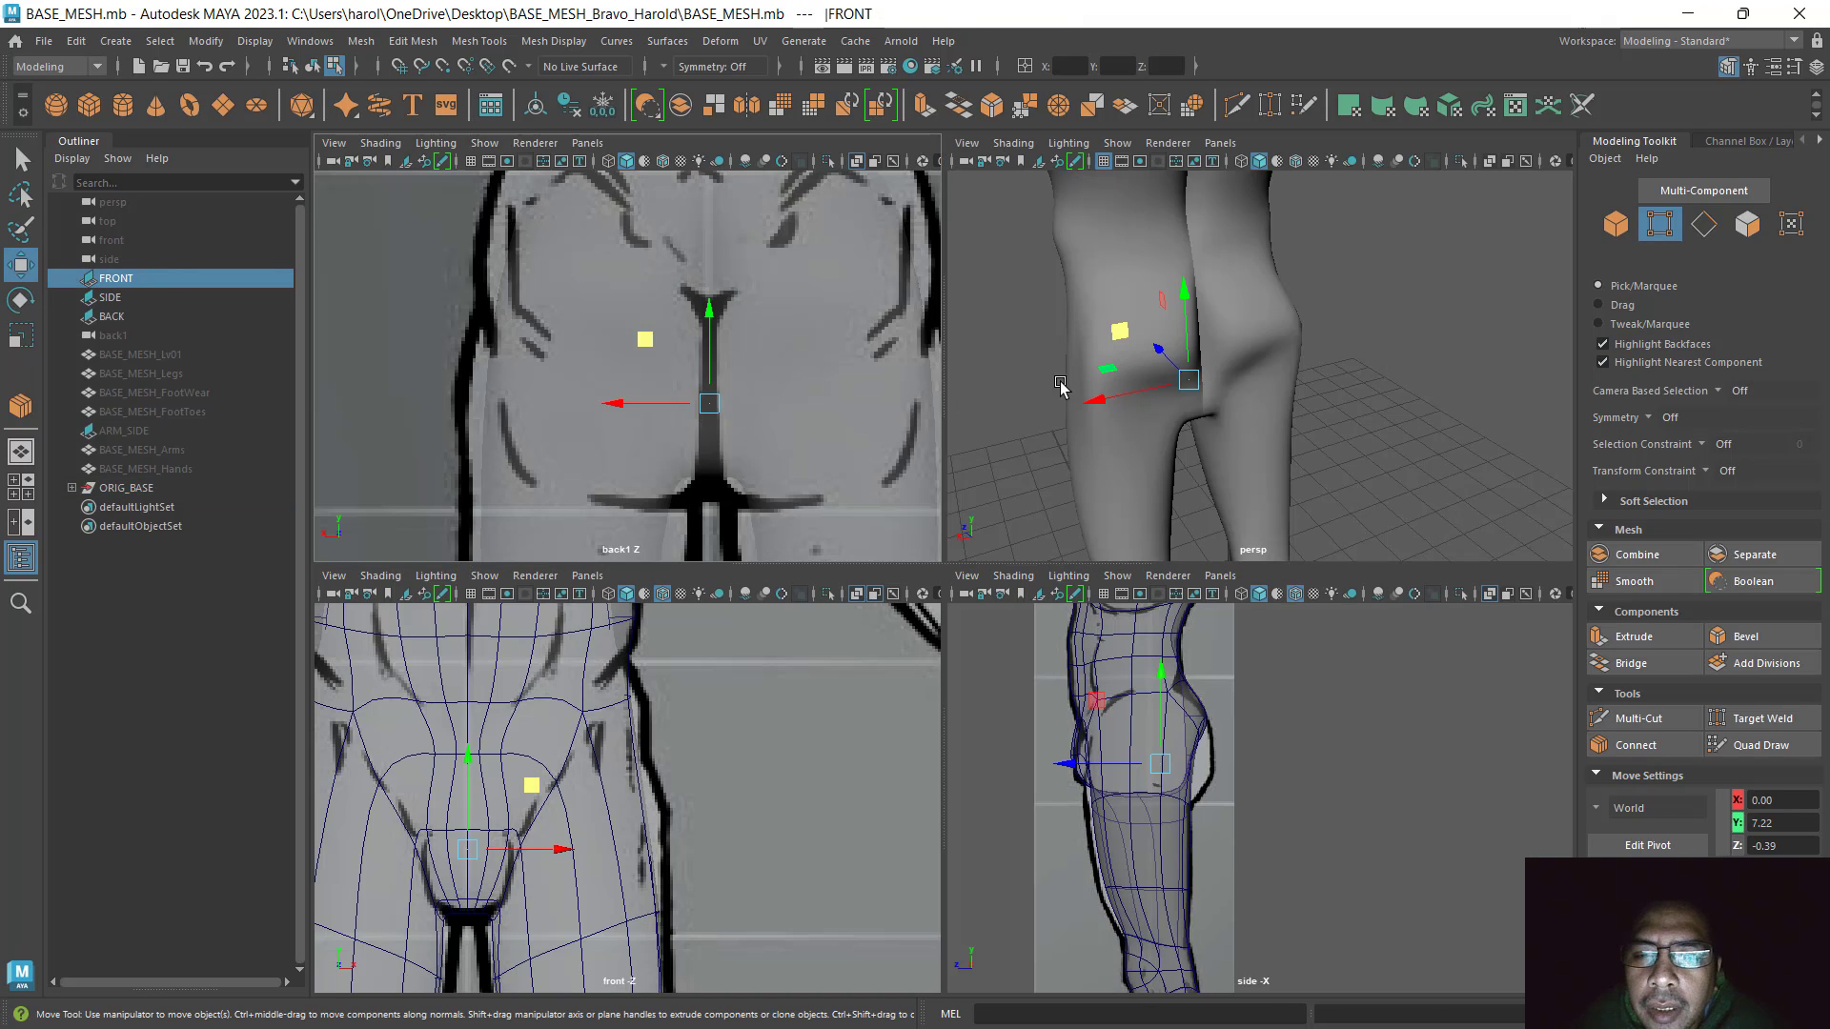
left_click_drag(1061, 384, 1075, 358, "alt")
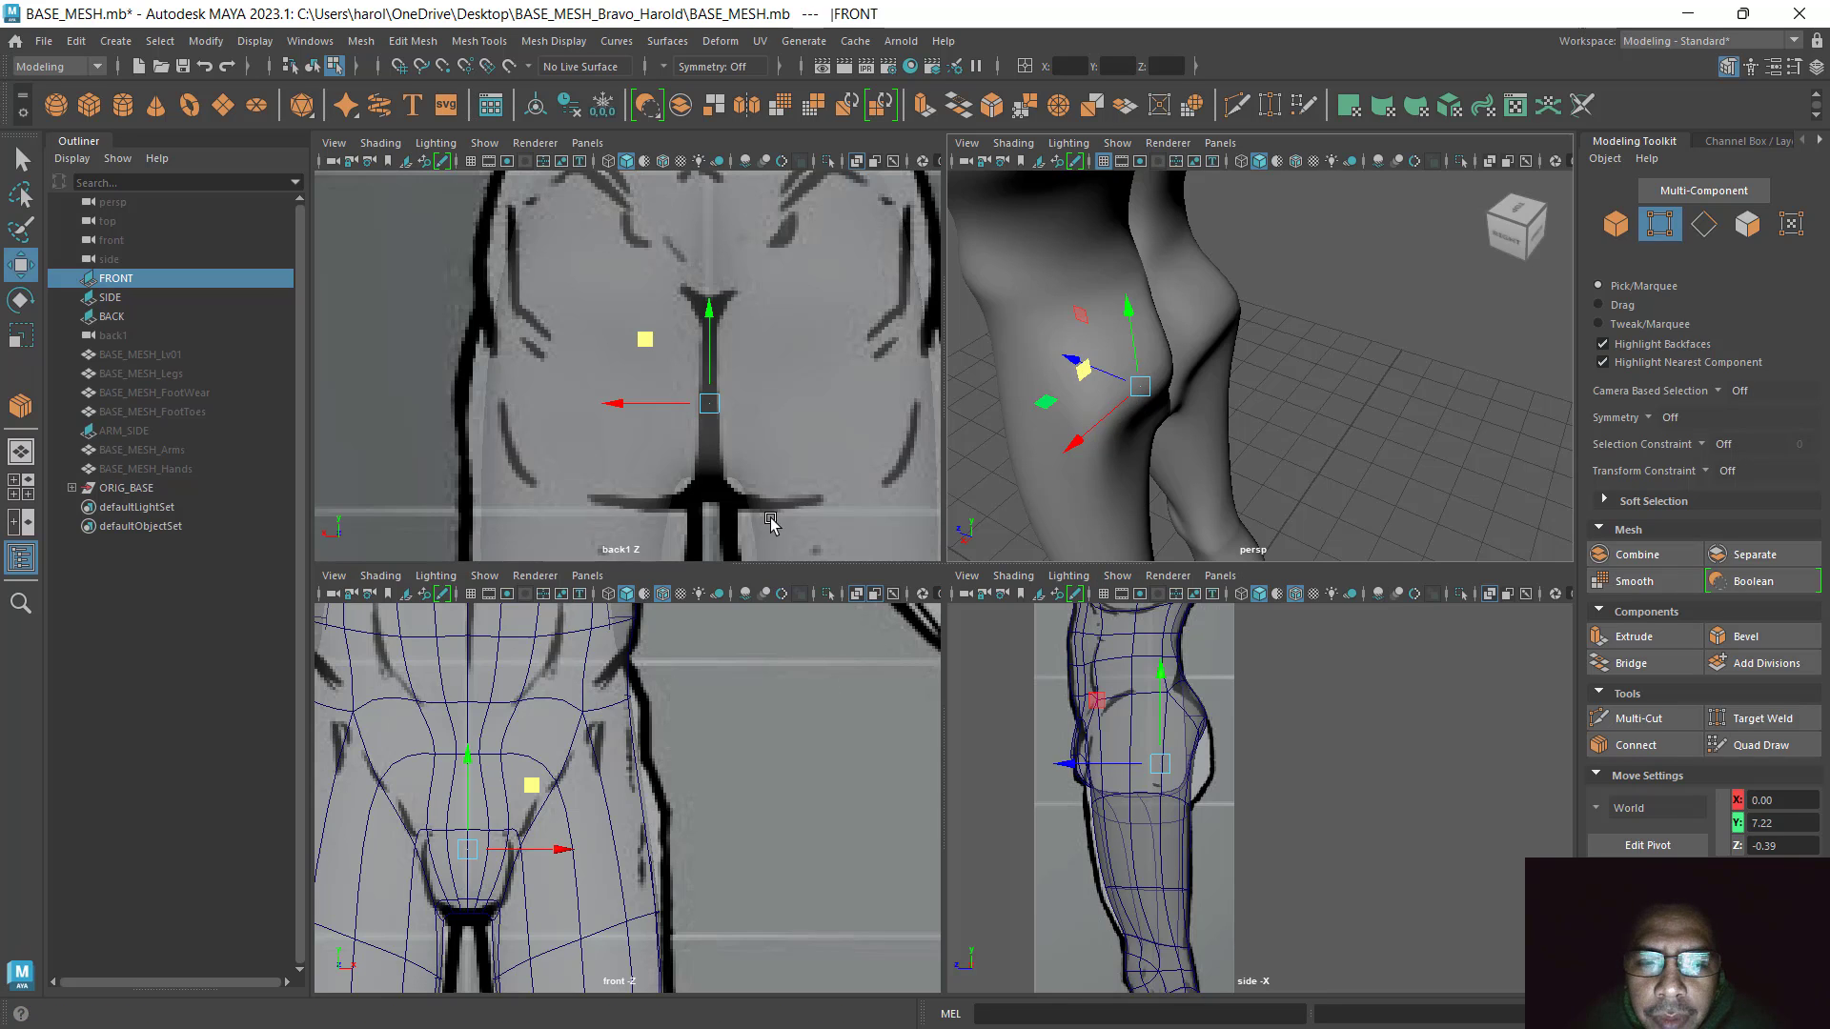
middle_click_drag(767, 467, 756, 547, "alt")
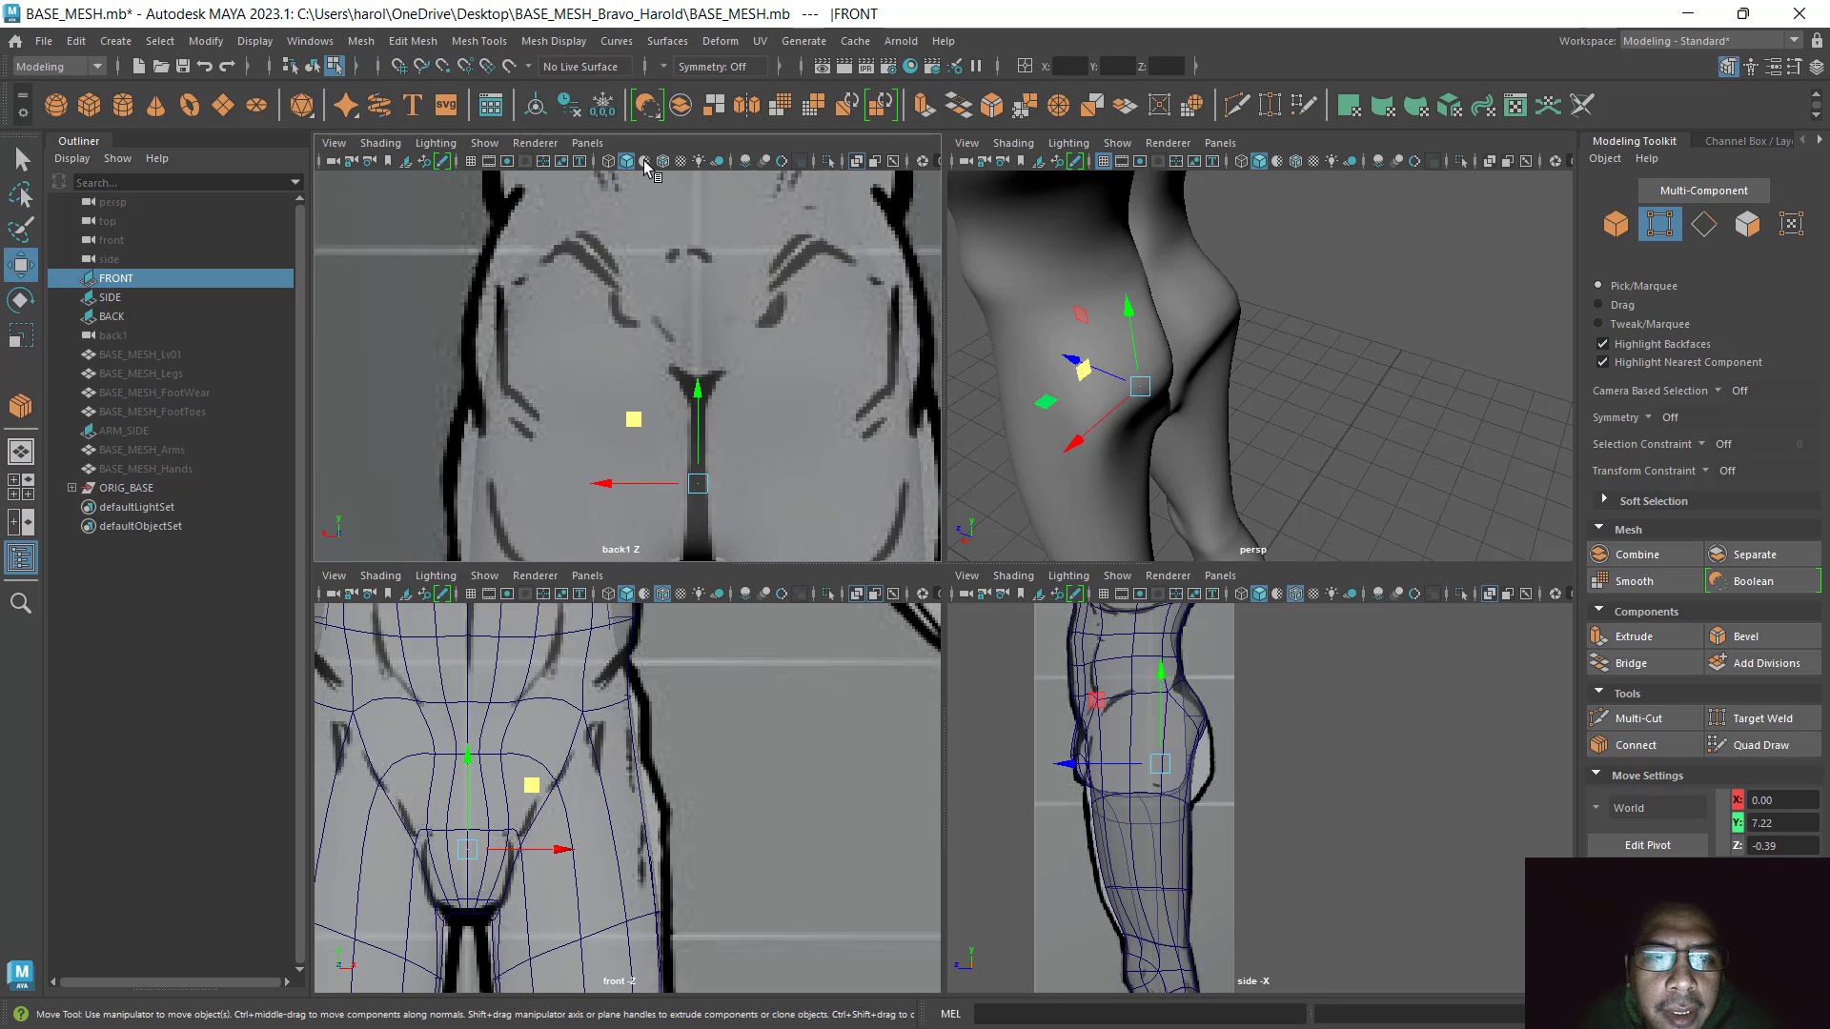
left_click(1173, 399)
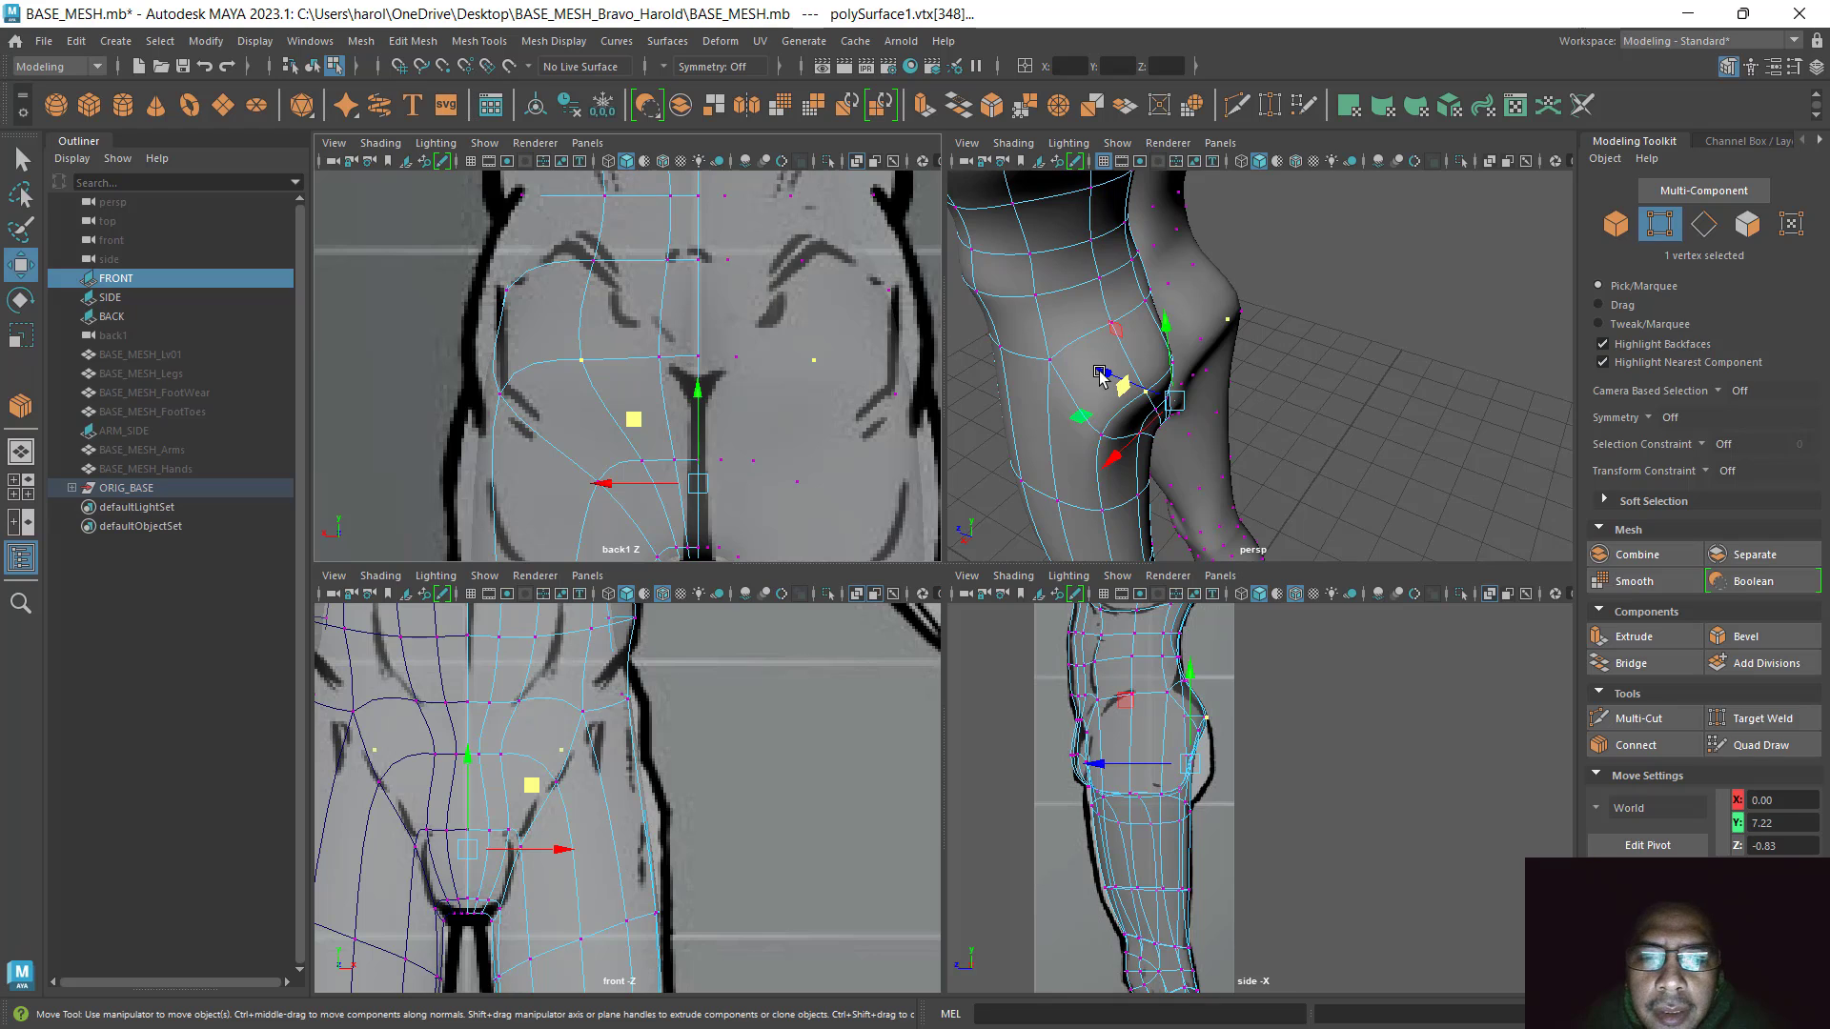
left_click_drag(1118, 408, 1165, 420, "alt")
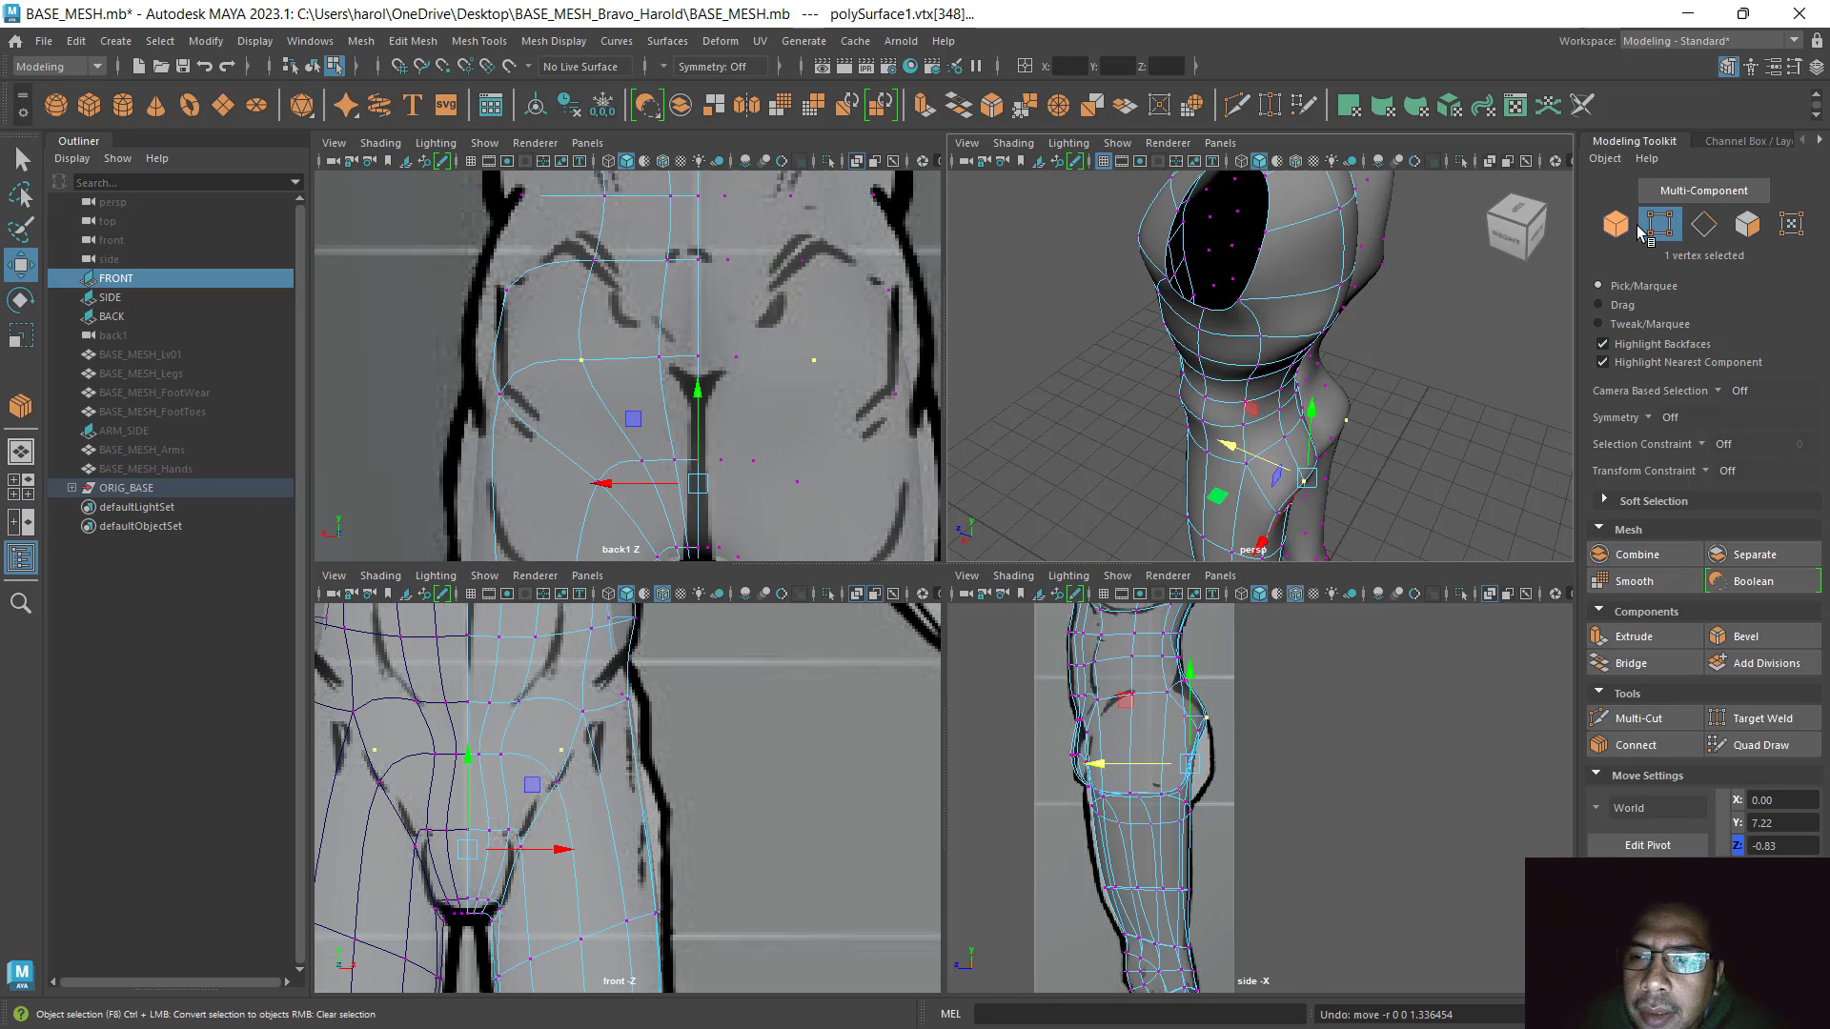
left_click(1605, 231)
left_click(116, 277)
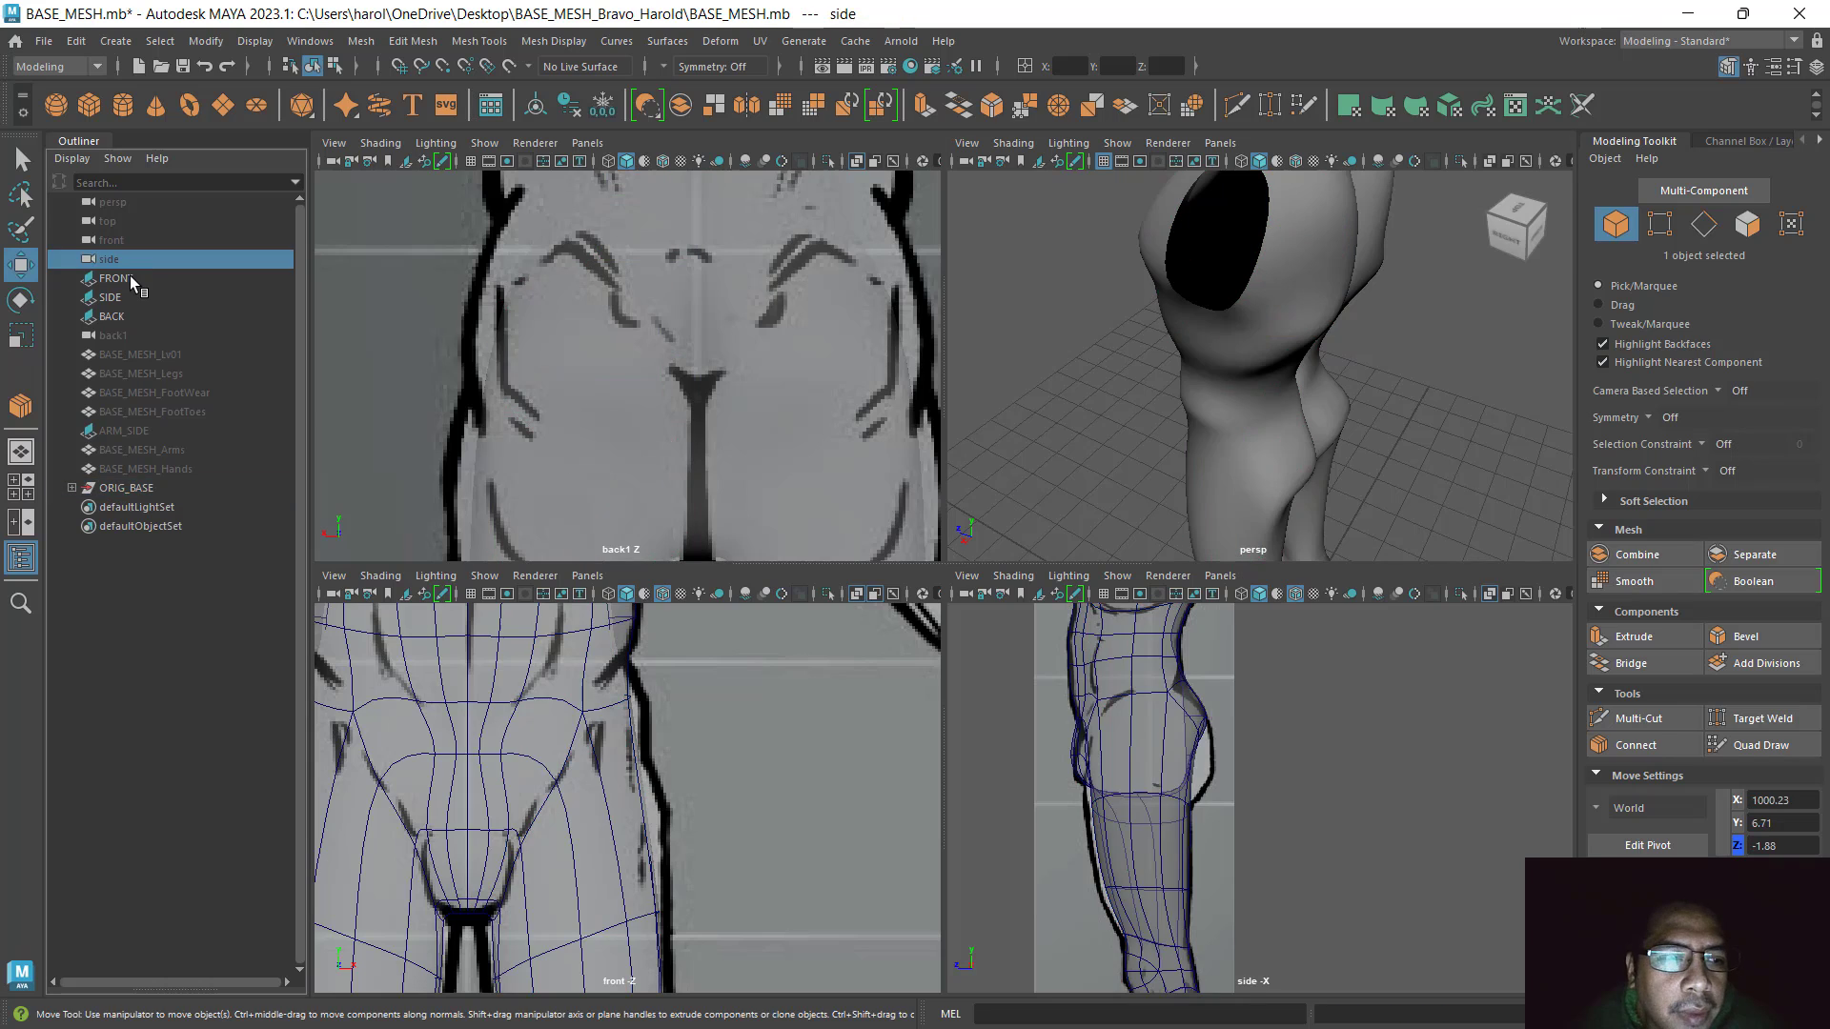
left_click_drag(1234, 446, 1139, 460)
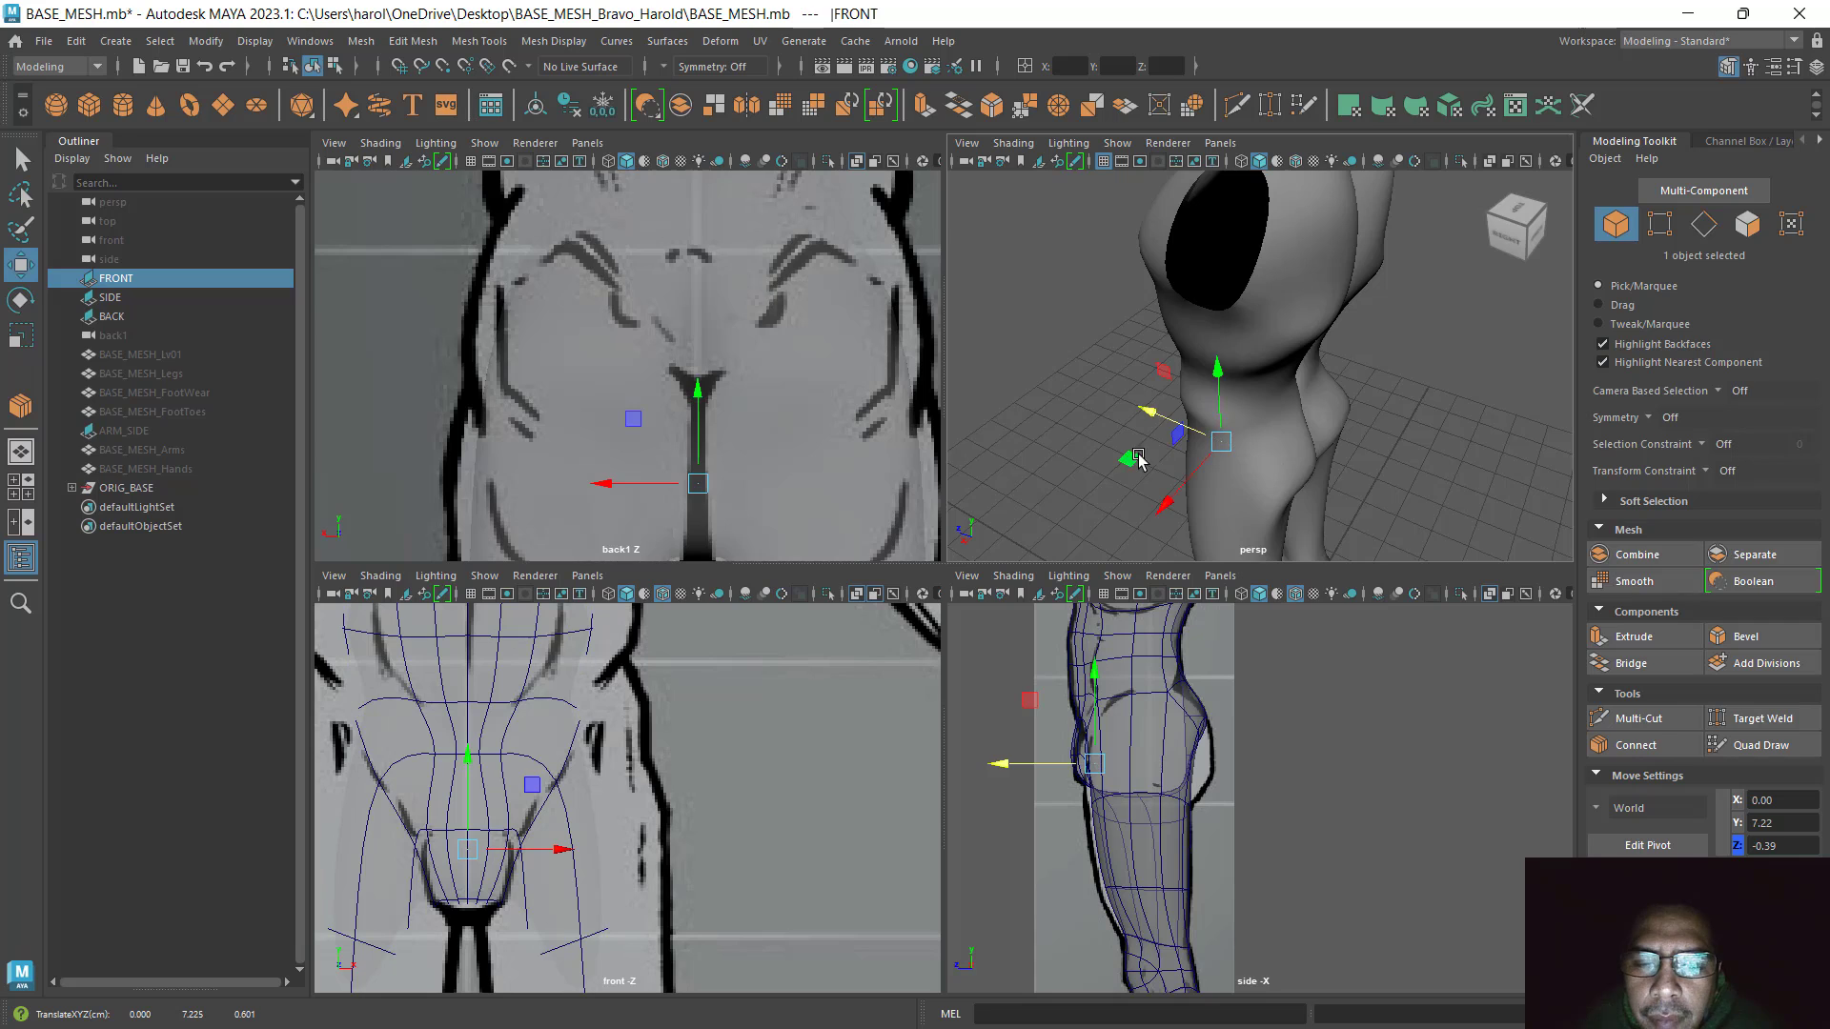
Select a waist-side vertex and tuck it inward to X 1.09 against the back reference
left_click(1659, 224)
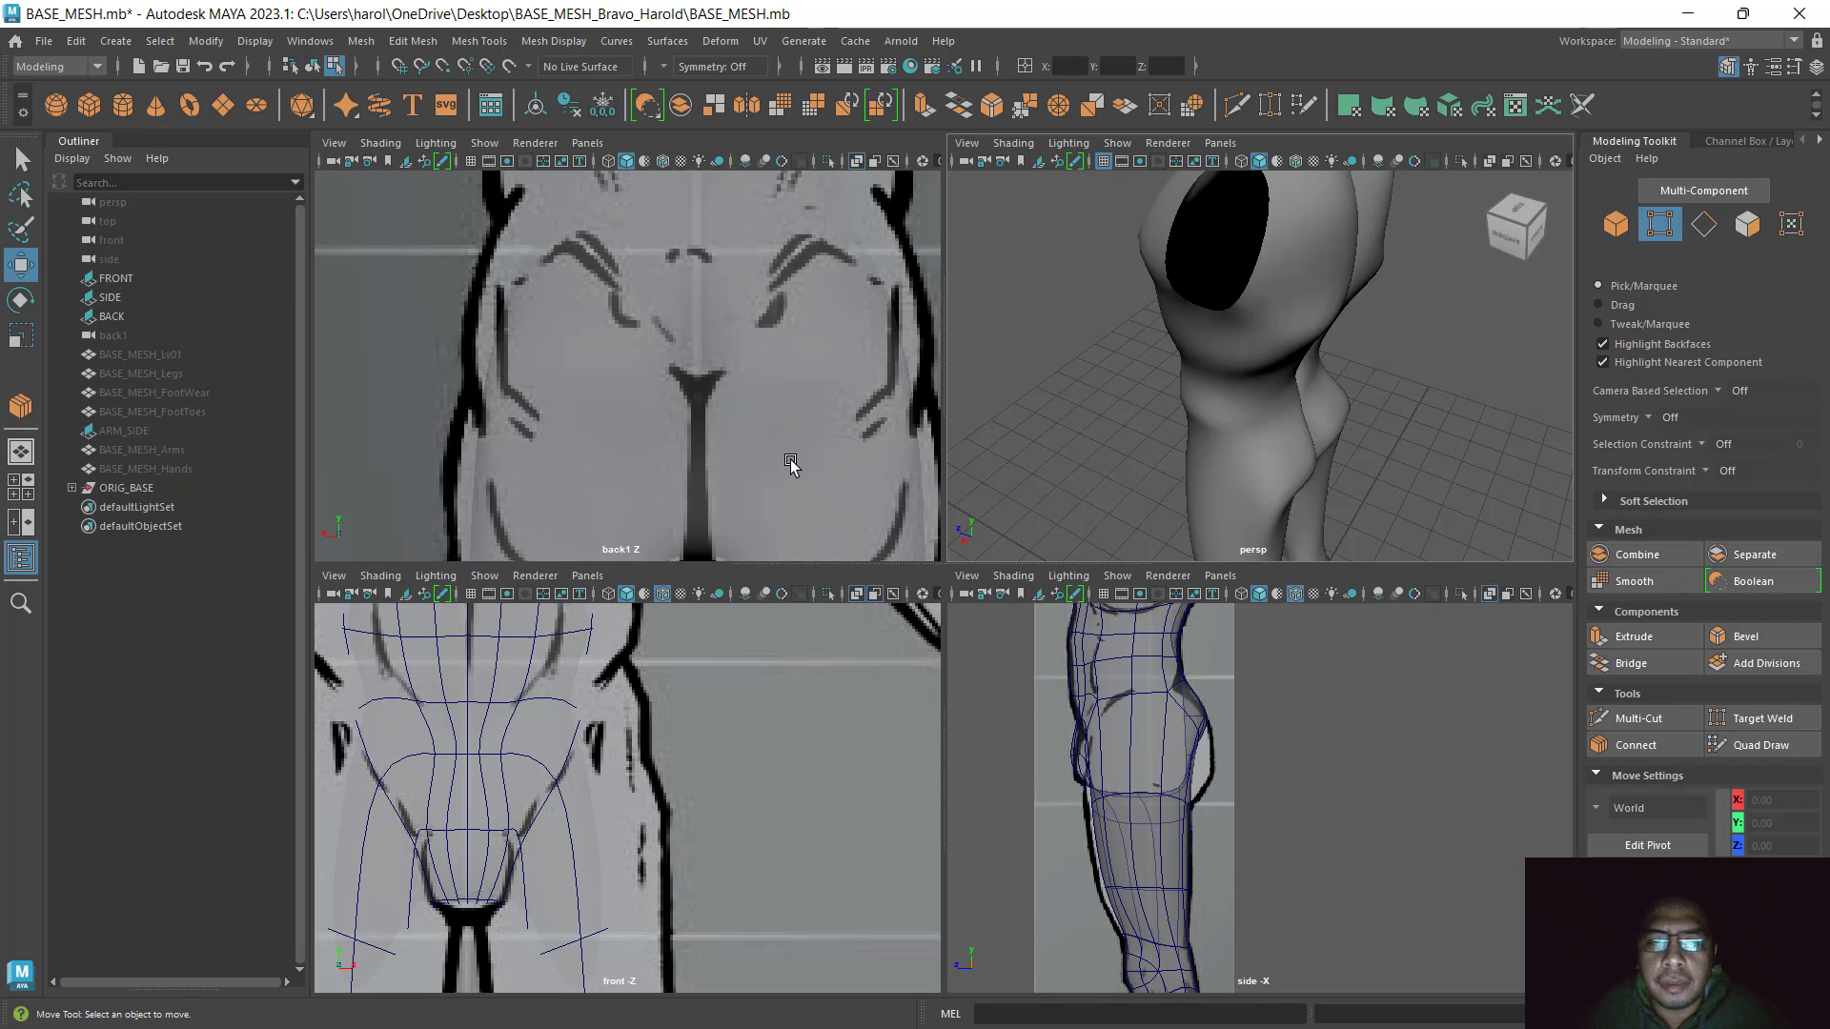
left_click(781, 434)
left_click(627, 431)
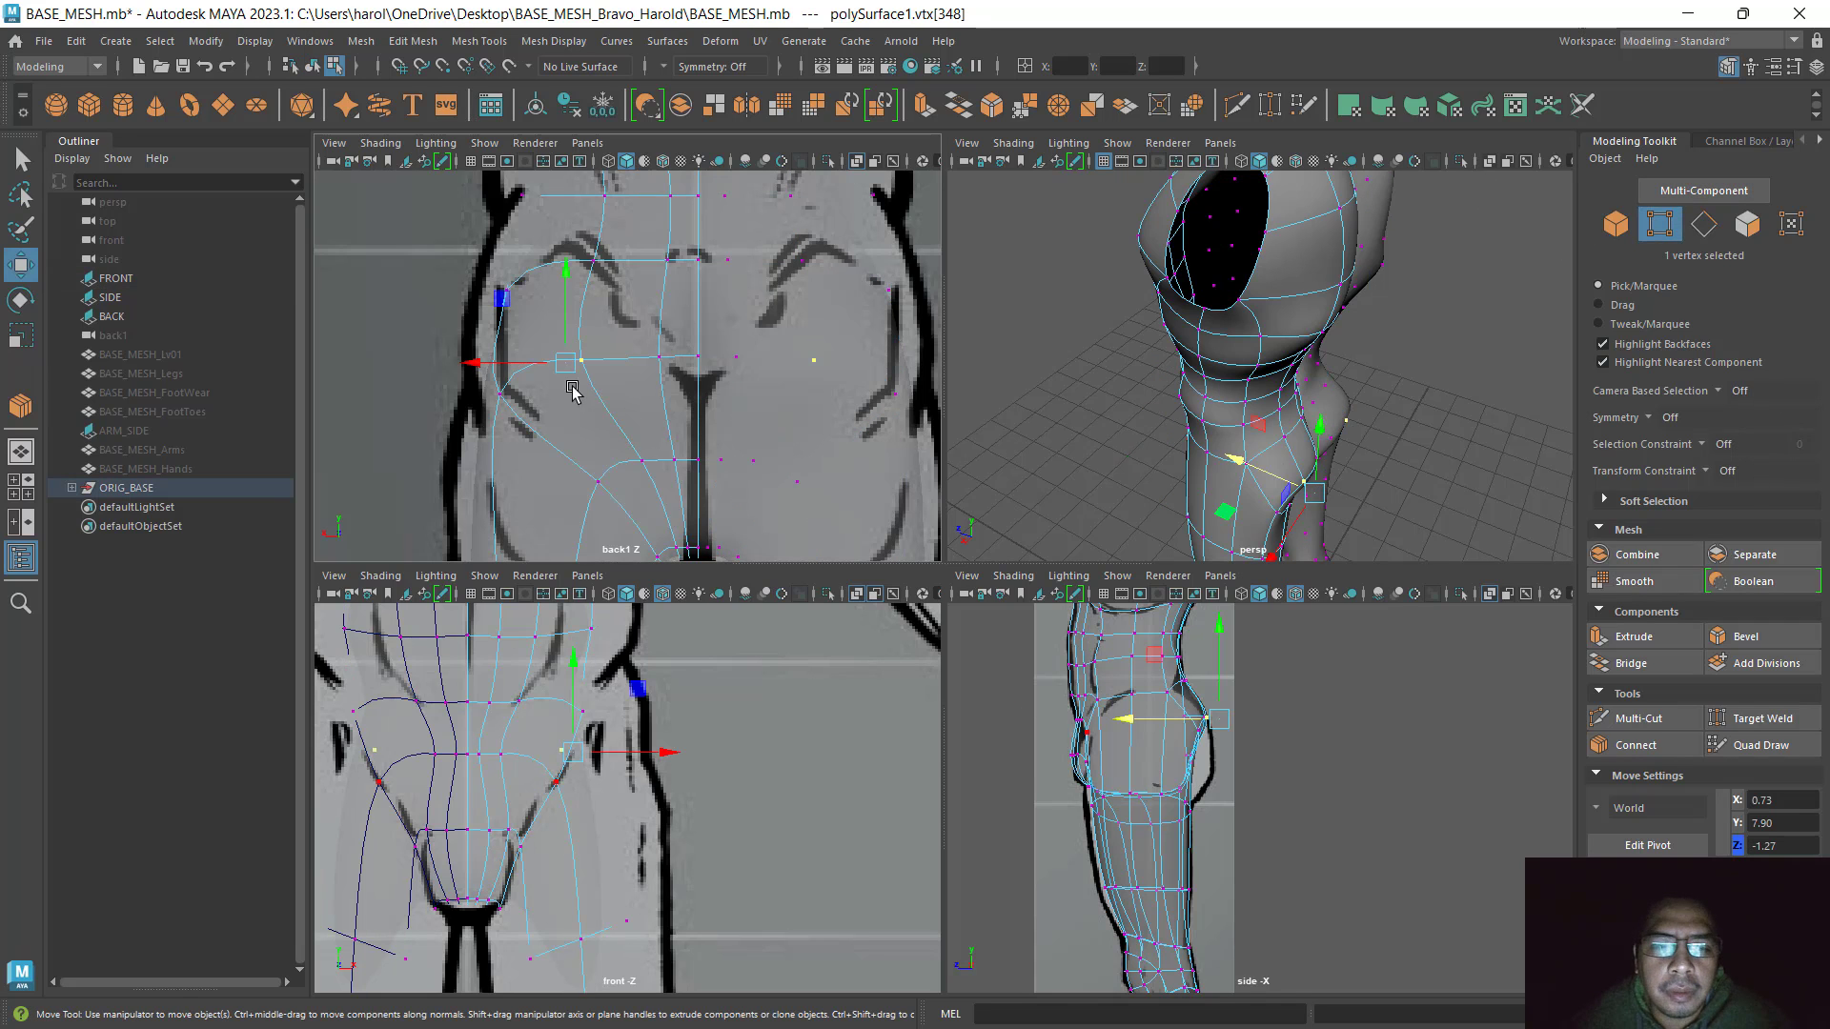
left_click_drag(1282, 405, 1203, 453, "alt")
left_click(1211, 436)
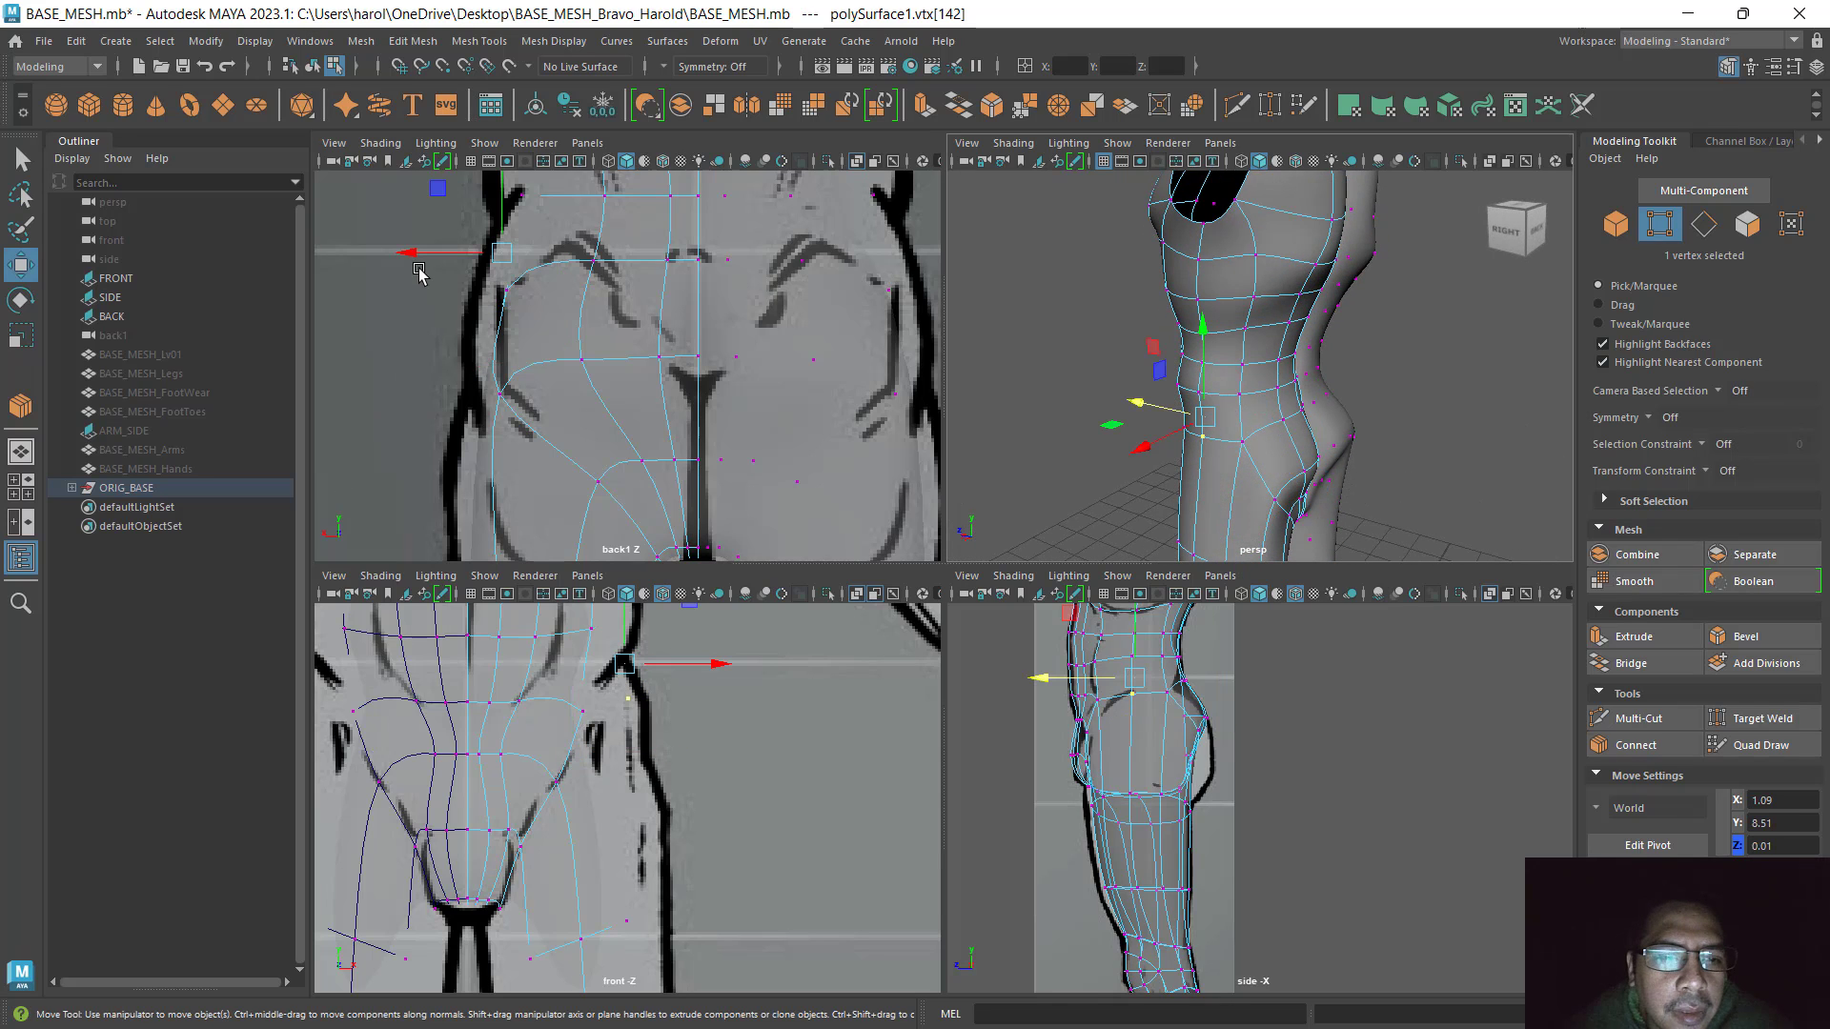
left_click_drag(414, 252, 345, 295)
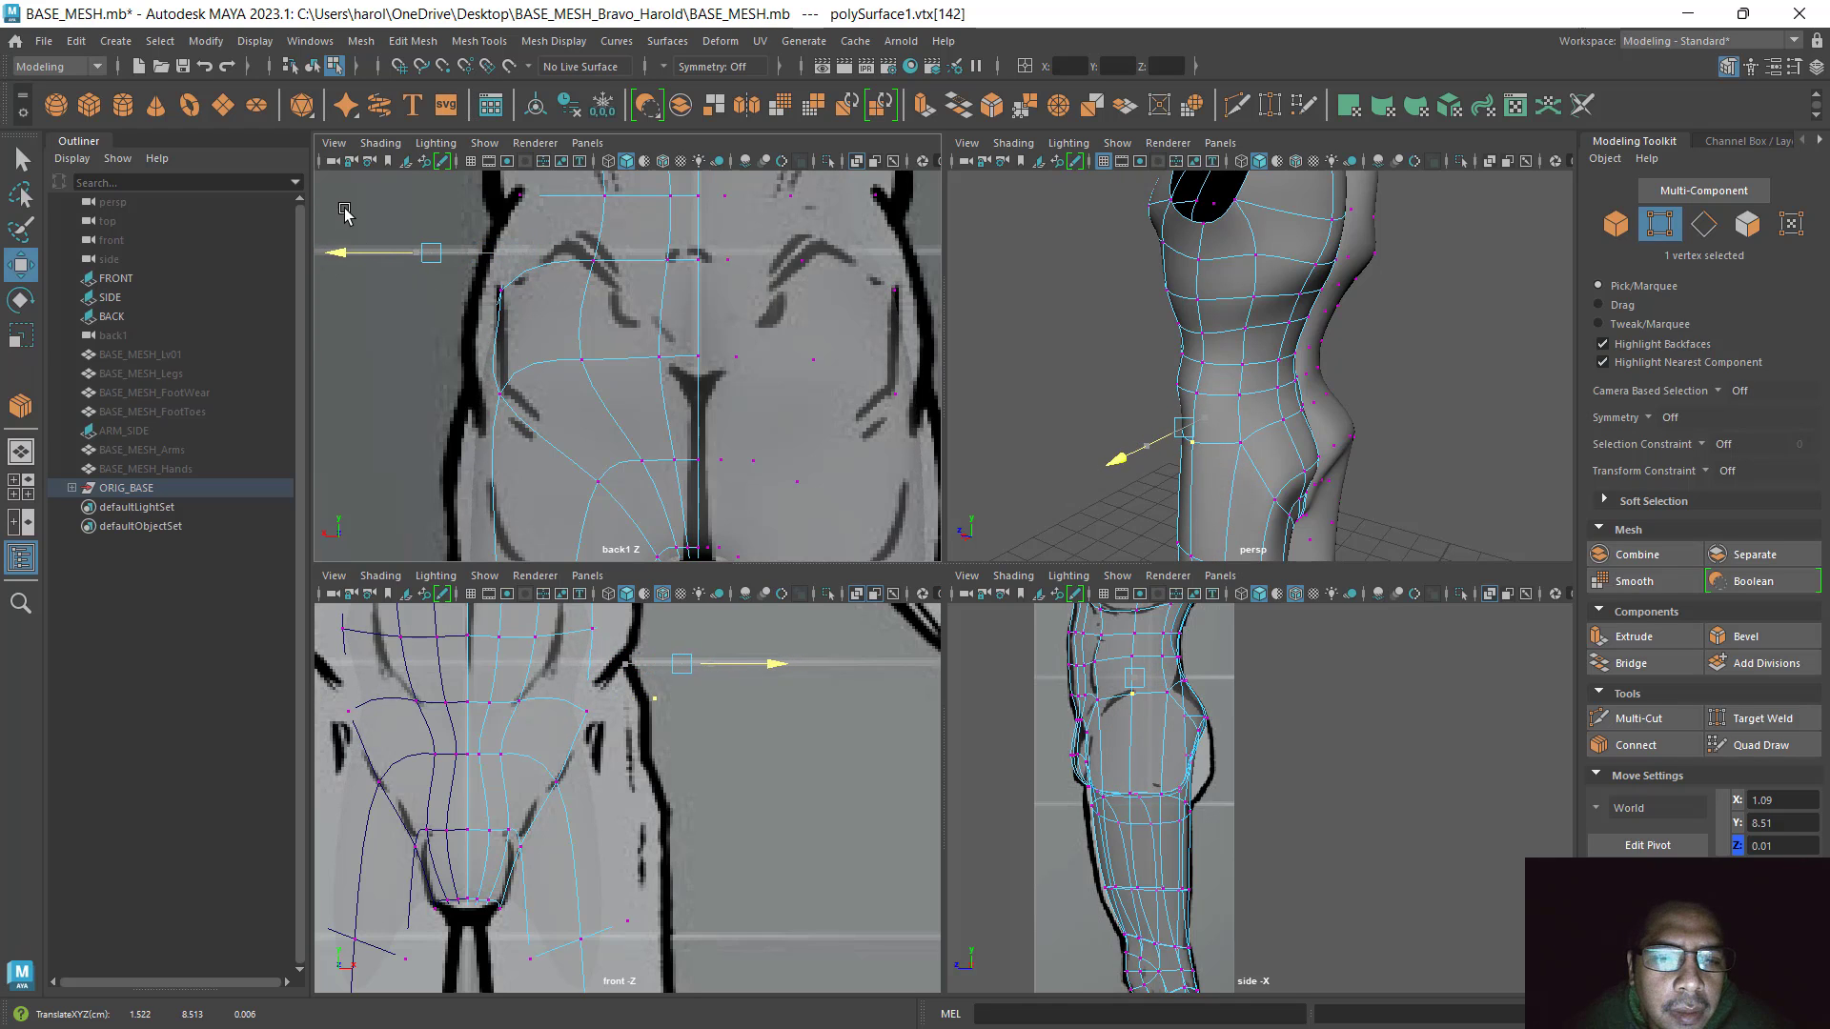
middle_click_drag(605, 309, 679, 312)
Reselect the hip vertex, nudge it slightly, and inspect the buttock crease in perspective
left_click_drag(1105, 458, 1258, 471, "alt")
left_click(1222, 461)
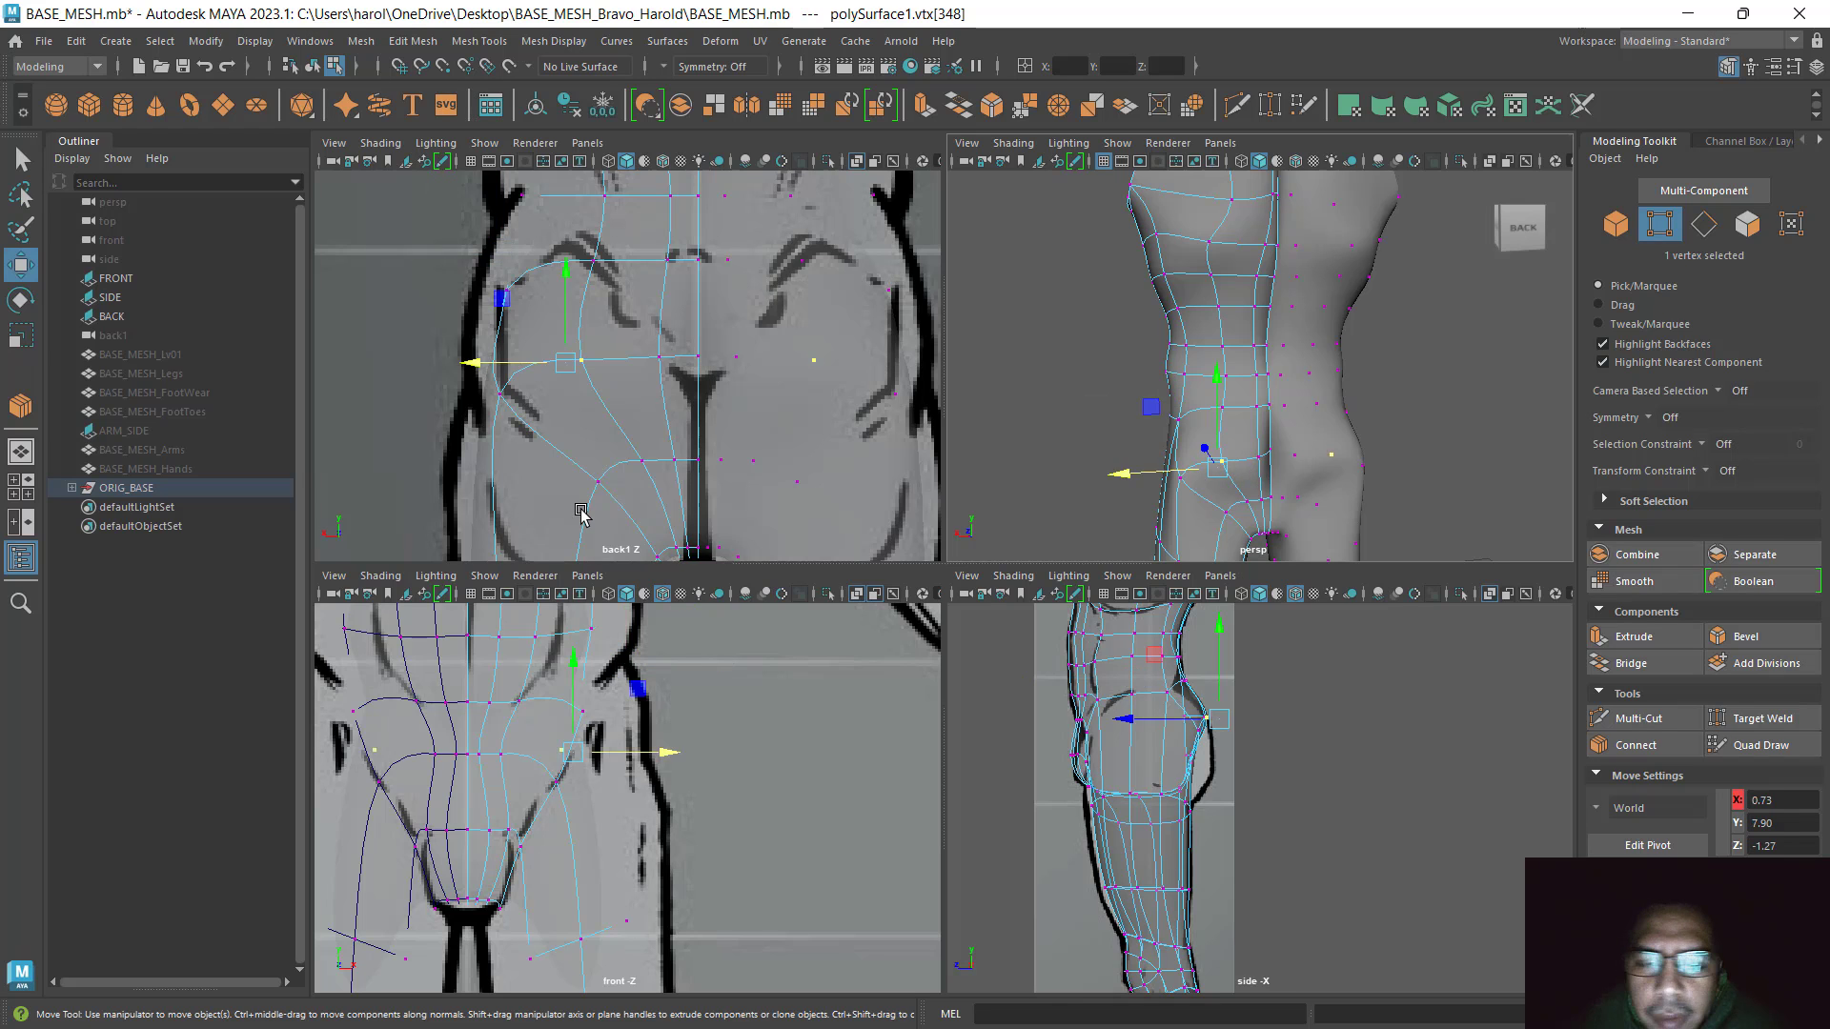
left_click_drag(679, 349, 672, 345, "alt")
left_click_drag(1115, 380, 1177, 391, "alt")
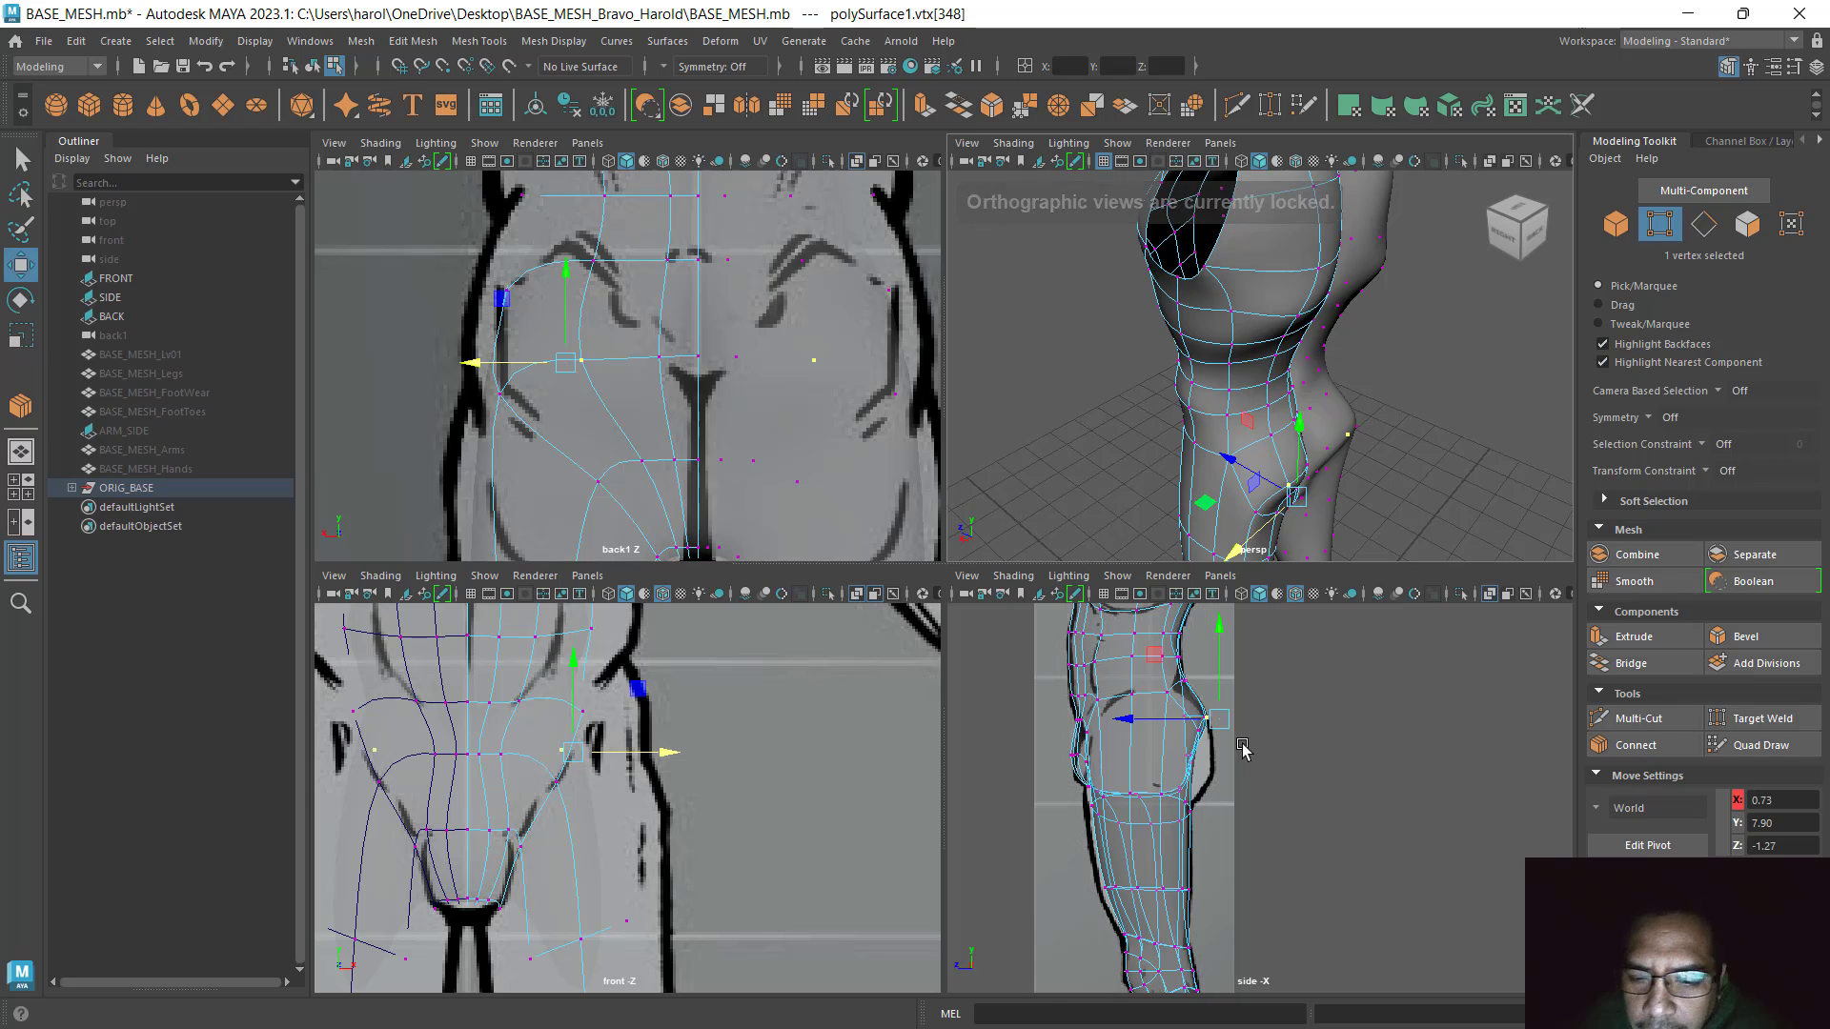
scroll(1340, 515, "up", 6)
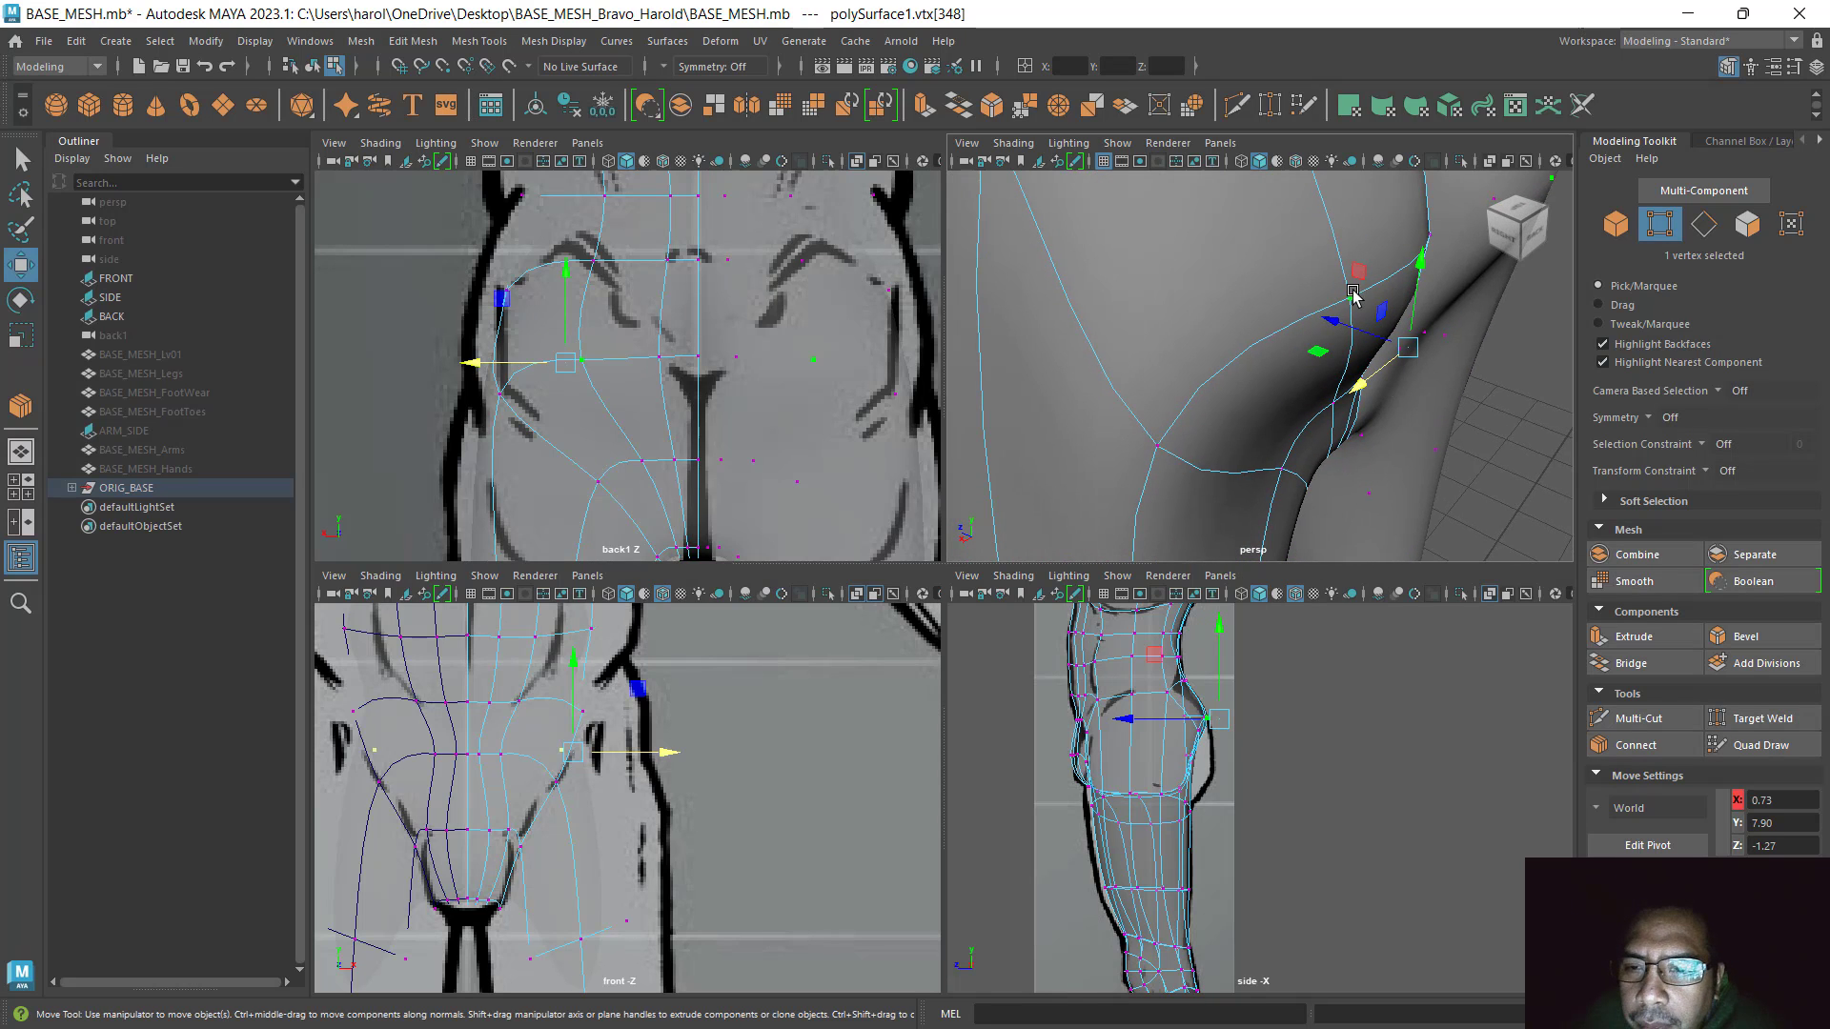
left_click_drag(1473, 524, 1392, 515, "alt")
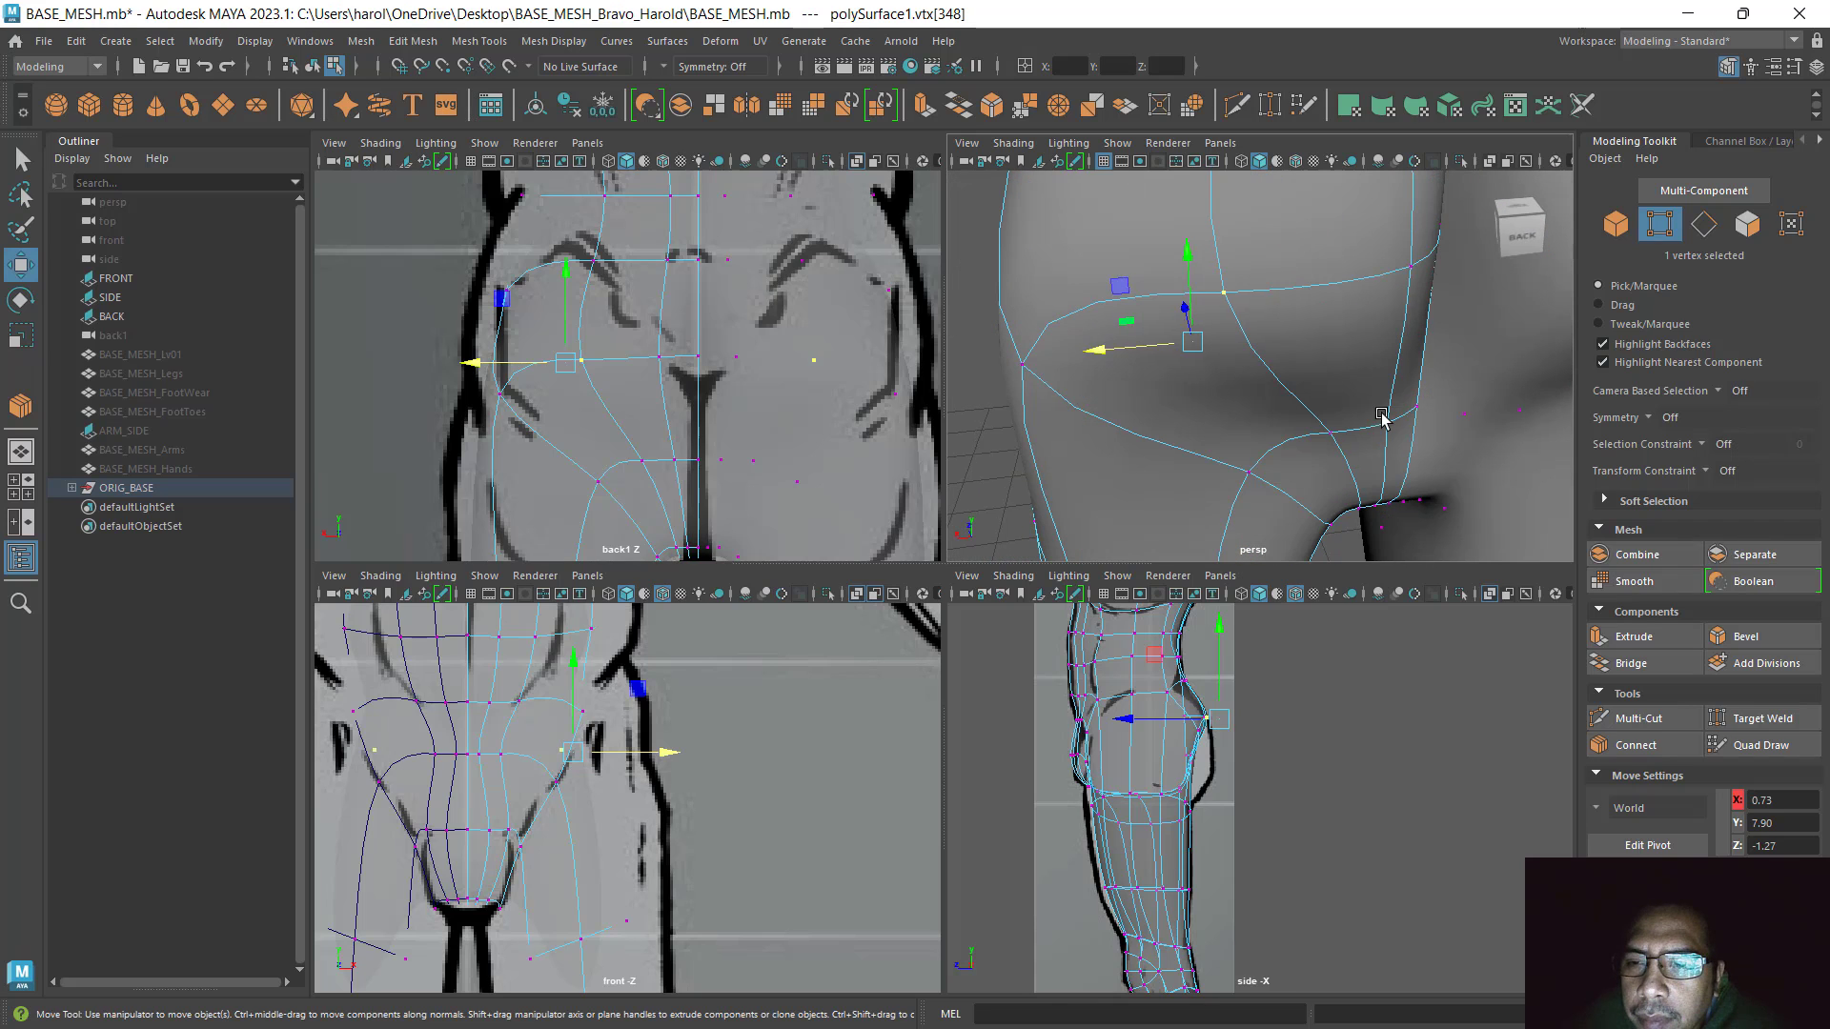
Select a buttock-crease vertex and try moving it in the side view, then undo
left_click(1411, 267)
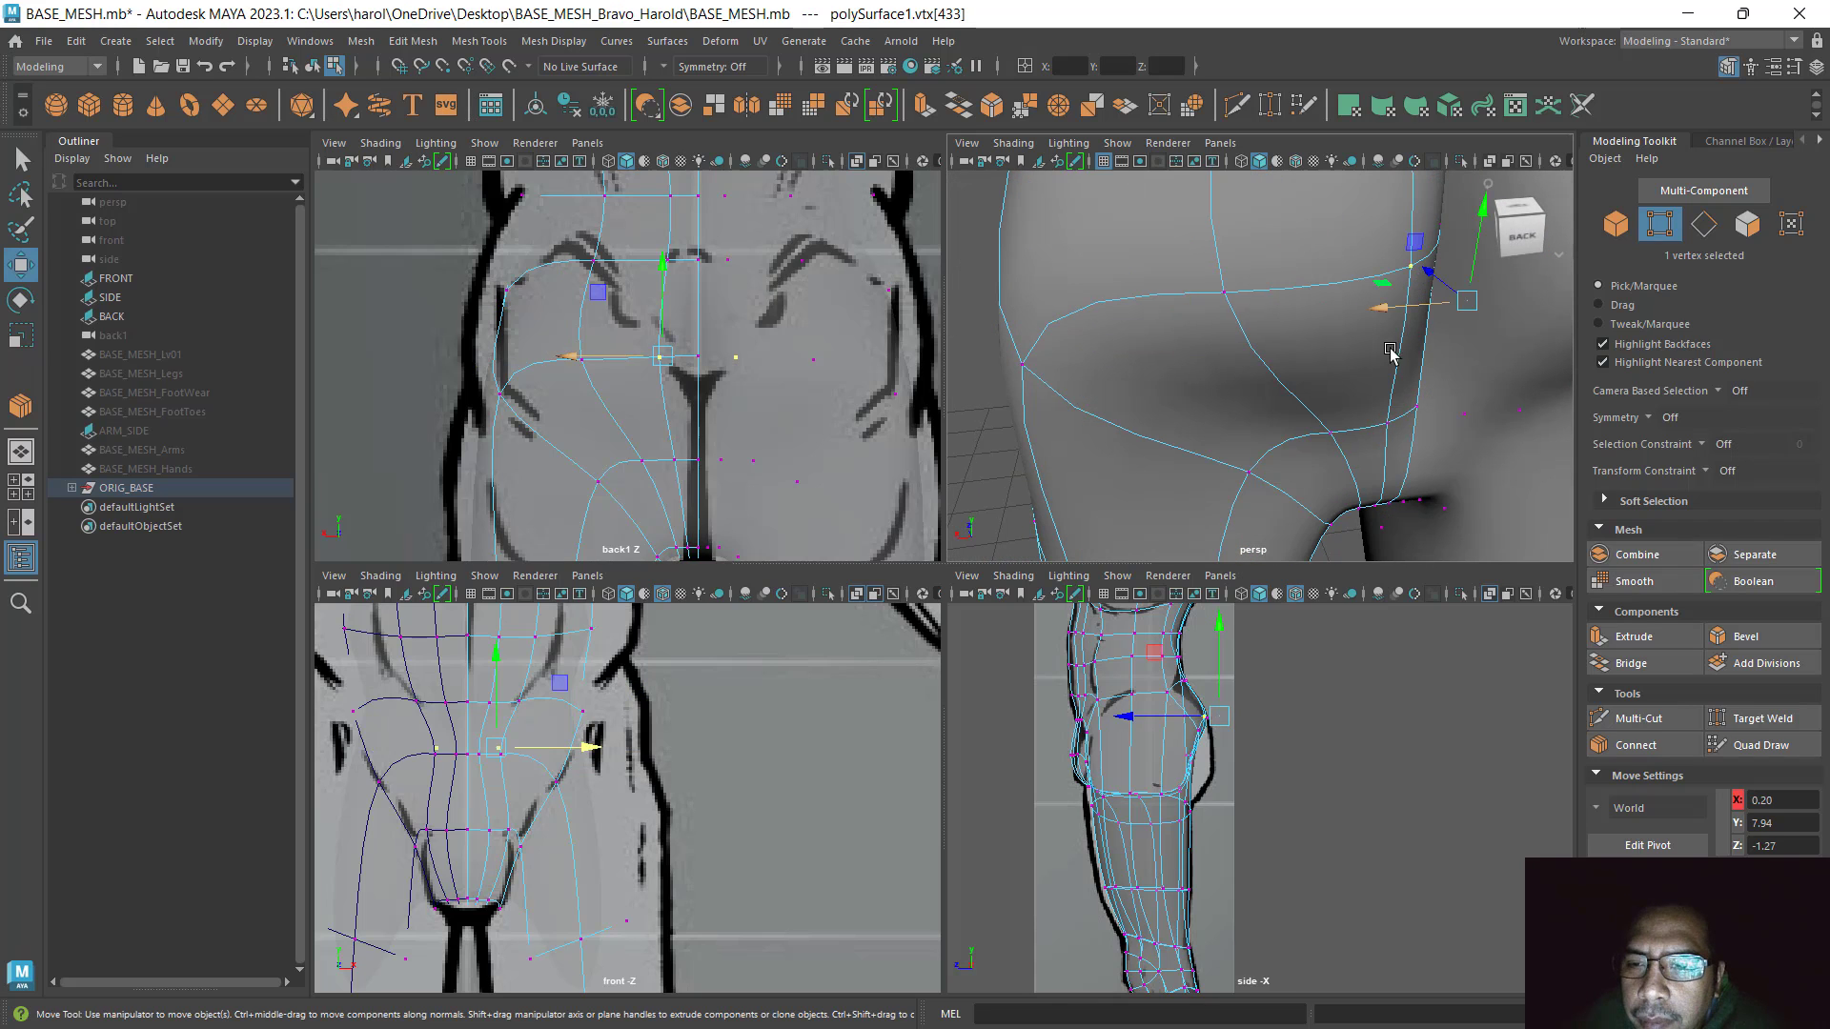
left_click(1393, 426)
left_click(1323, 436)
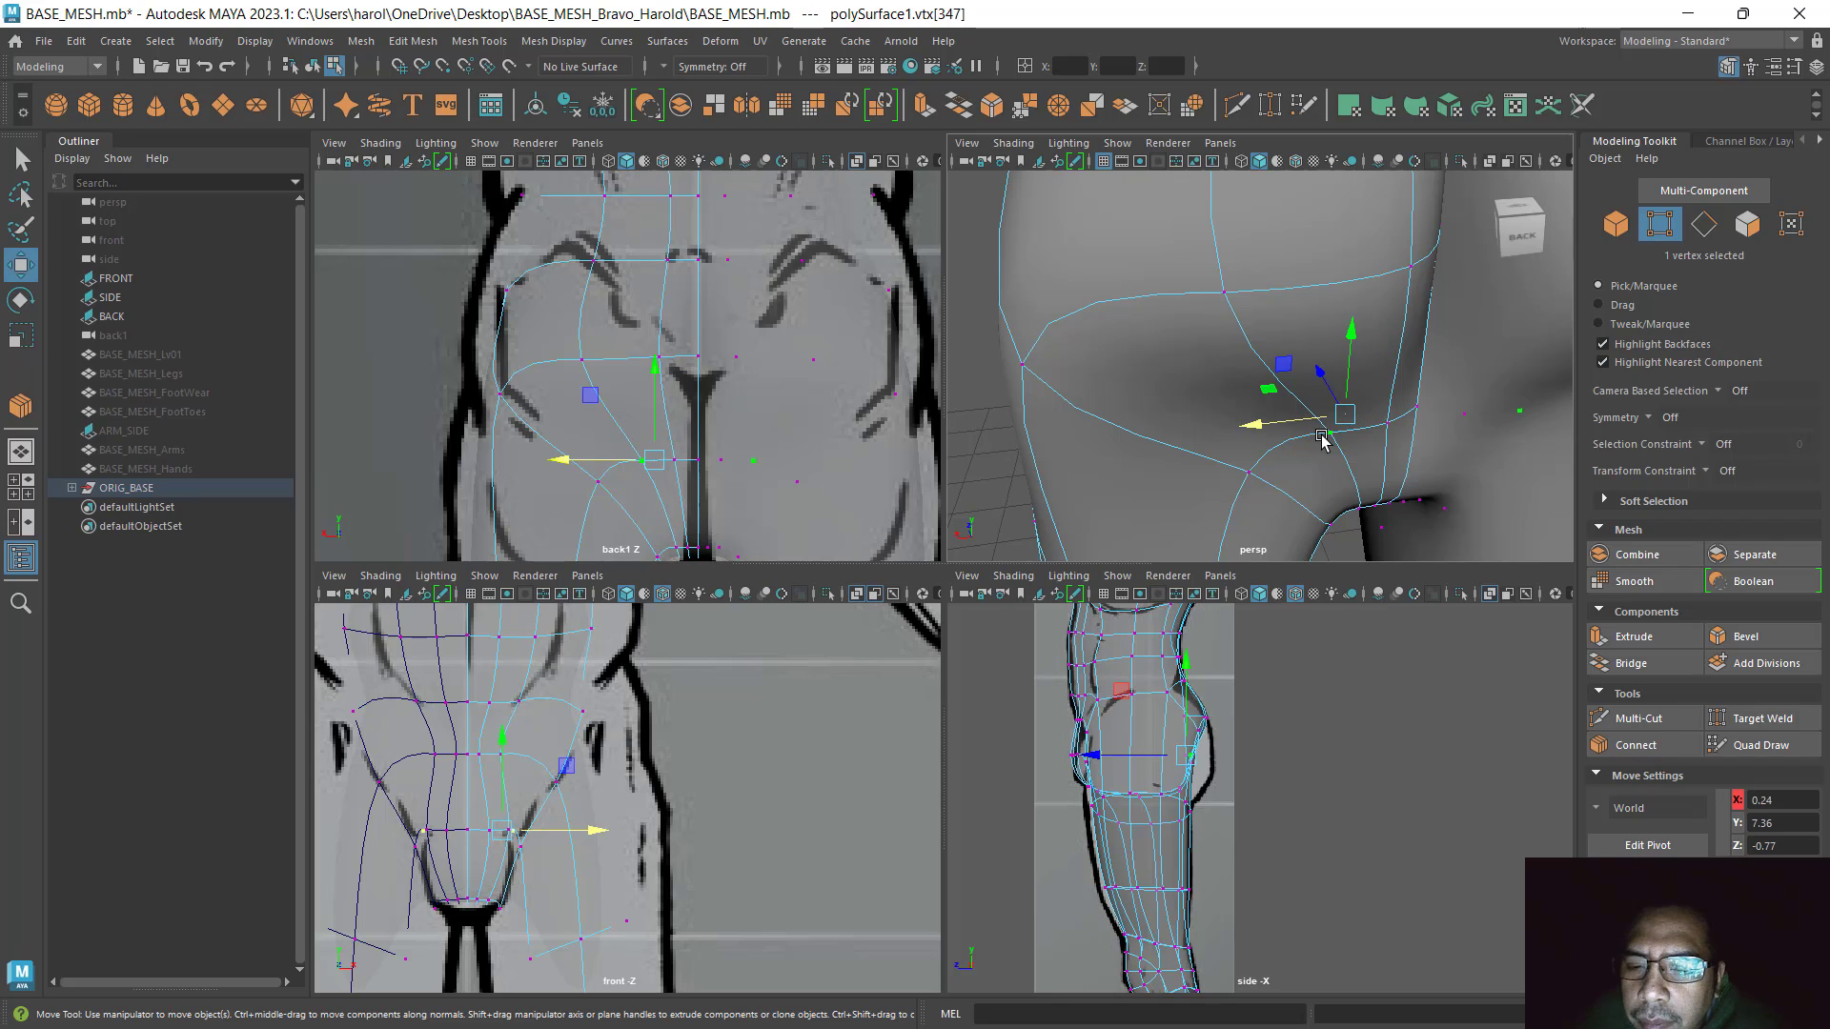
left_click_drag(1125, 753, 1151, 751)
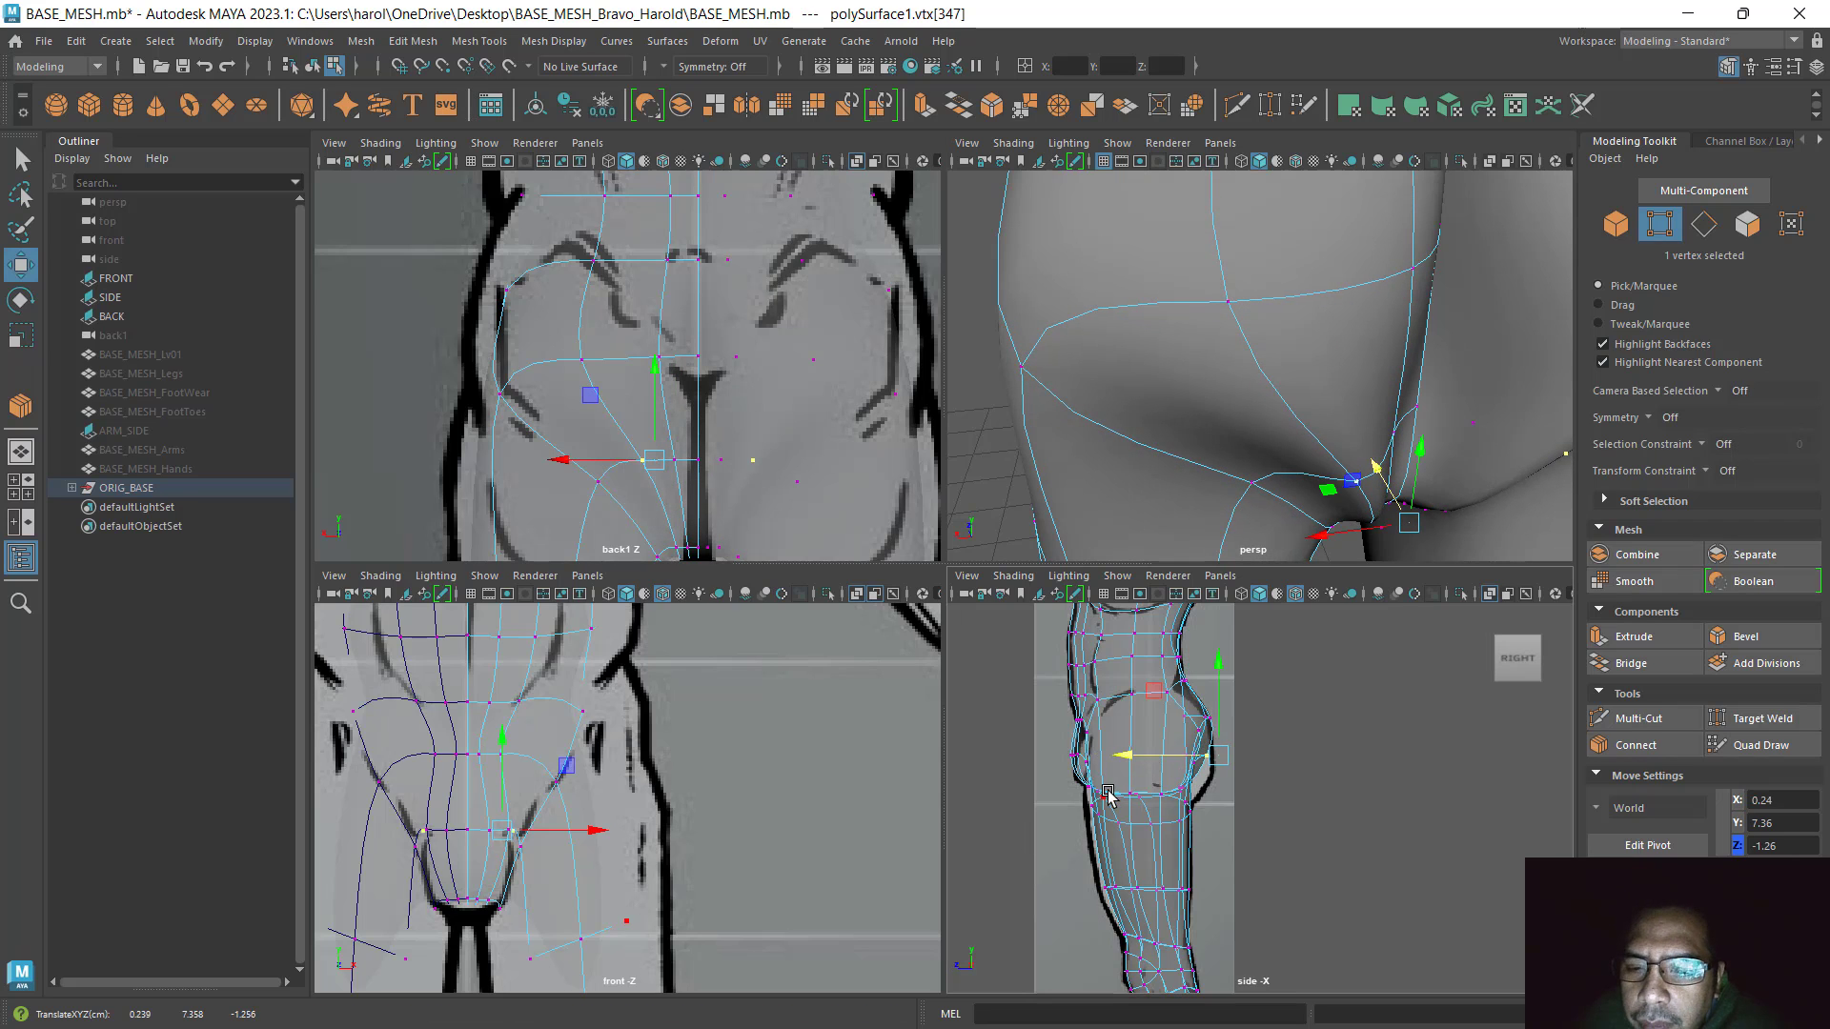
key("ctrl+z")
left_click_drag(1275, 402, 1240, 439, "alt")
In the full-size side view, widen the hip bulge and fit the rear hip vertex to the outline
key("space")
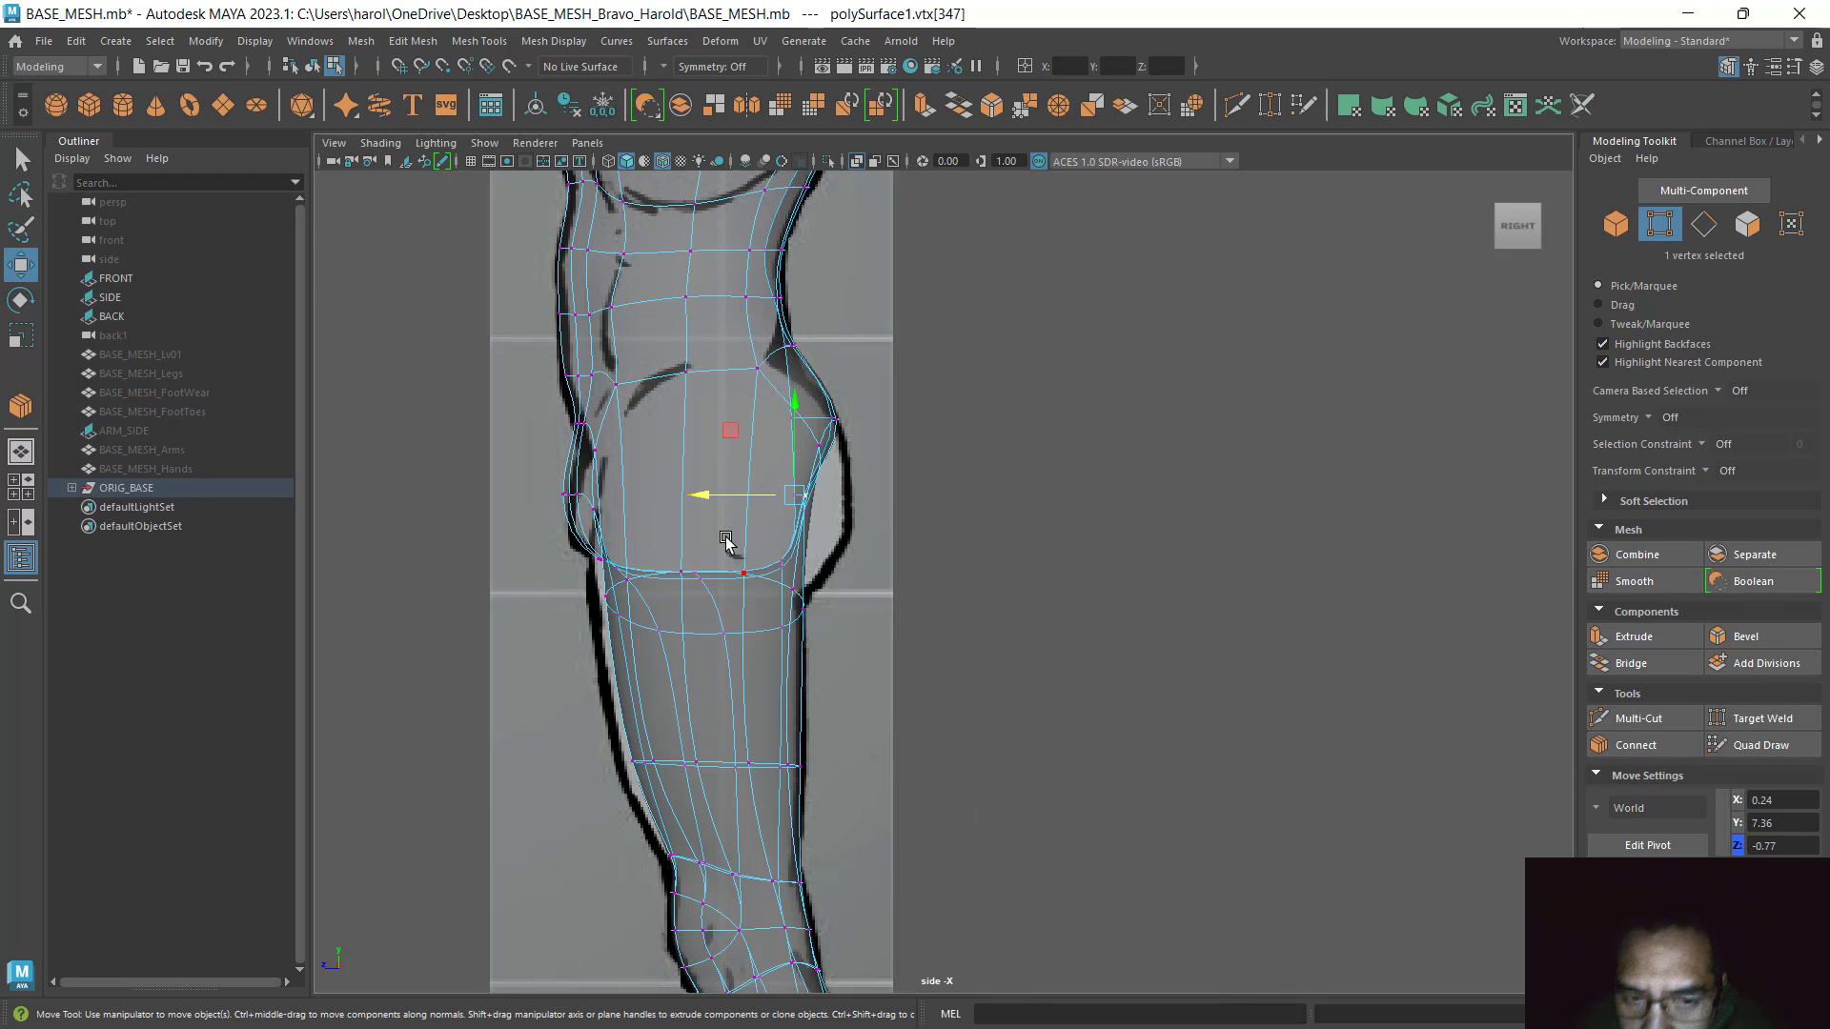
left_click_drag(712, 506, 810, 519)
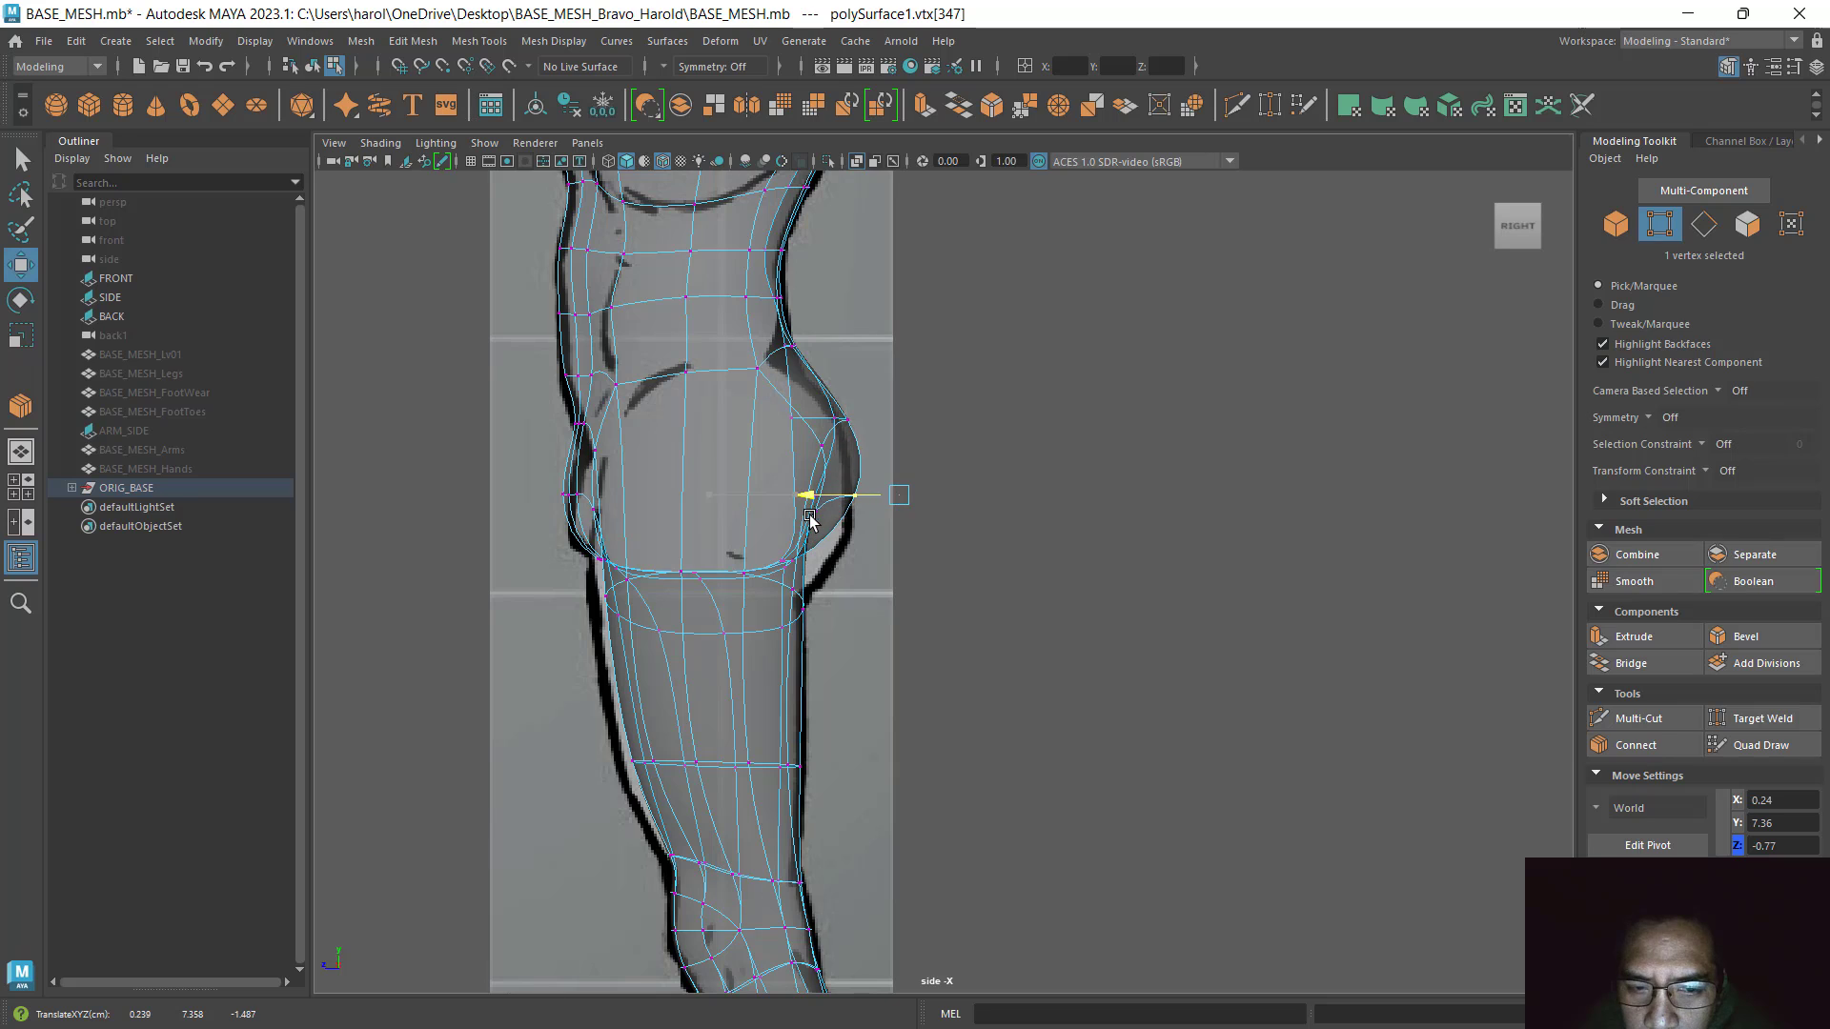
left_click(860, 422)
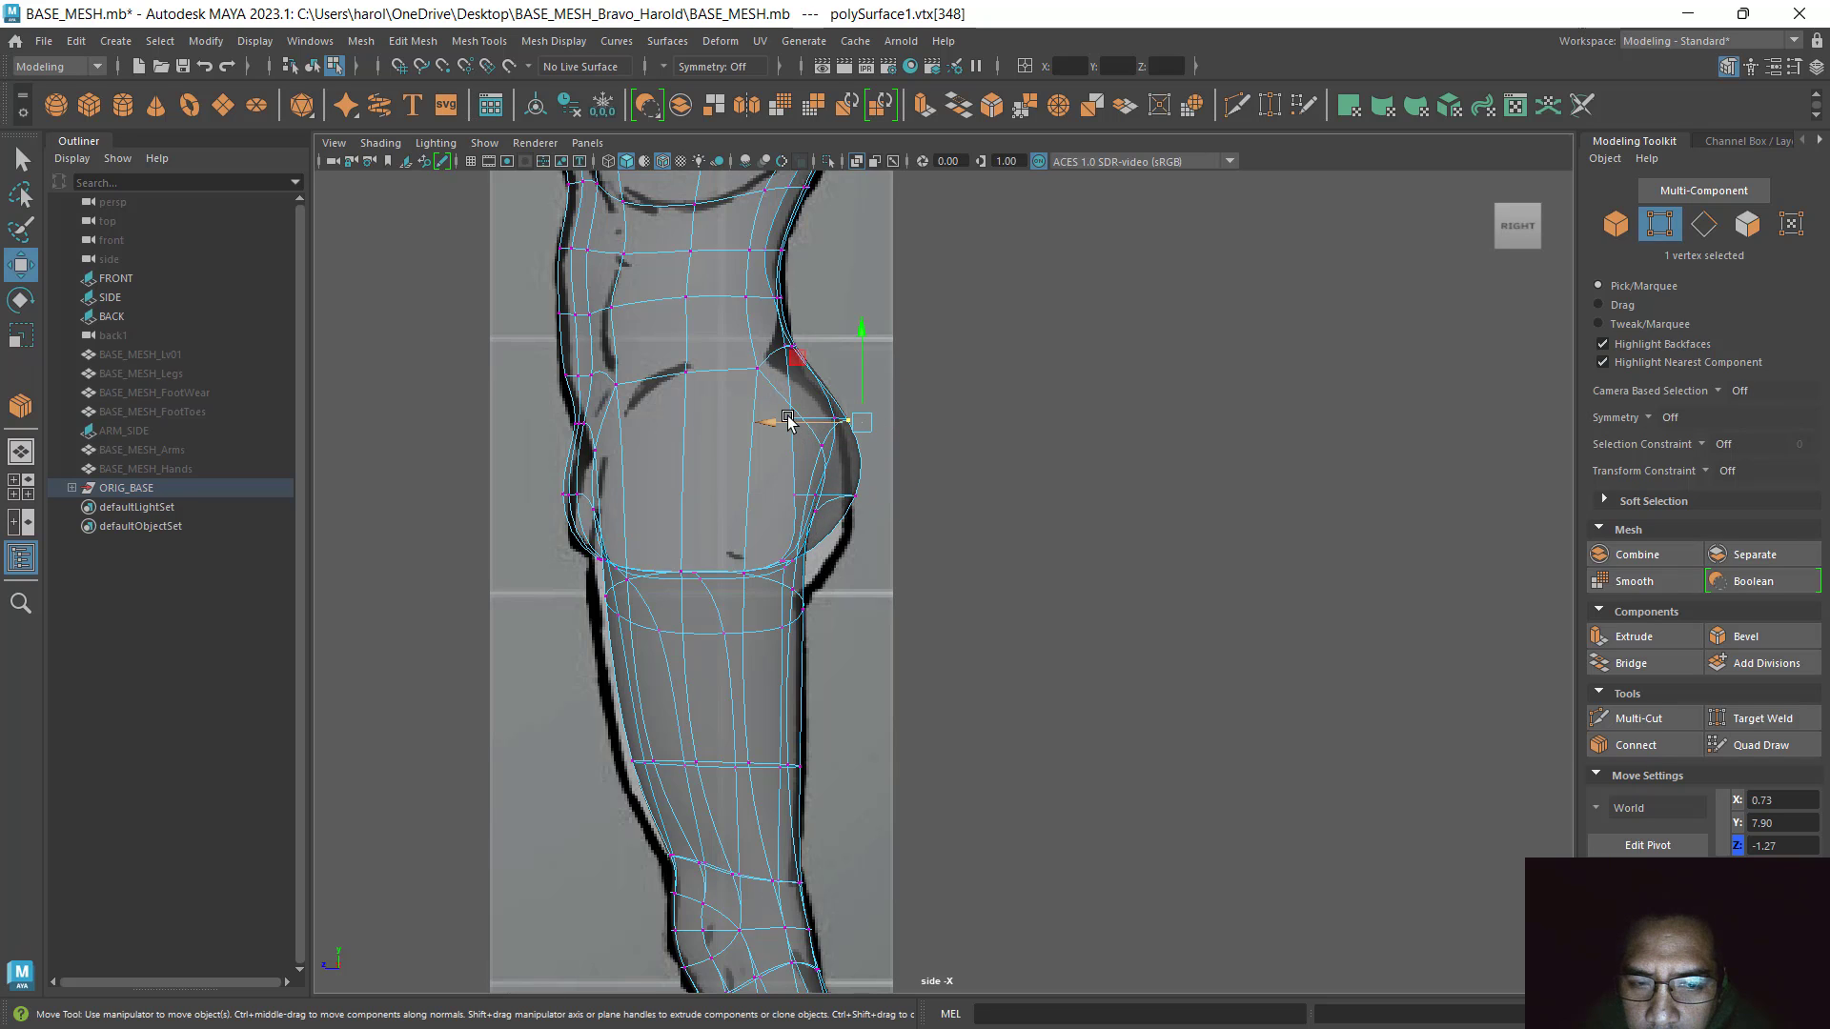
left_click_drag(789, 413, 763, 419)
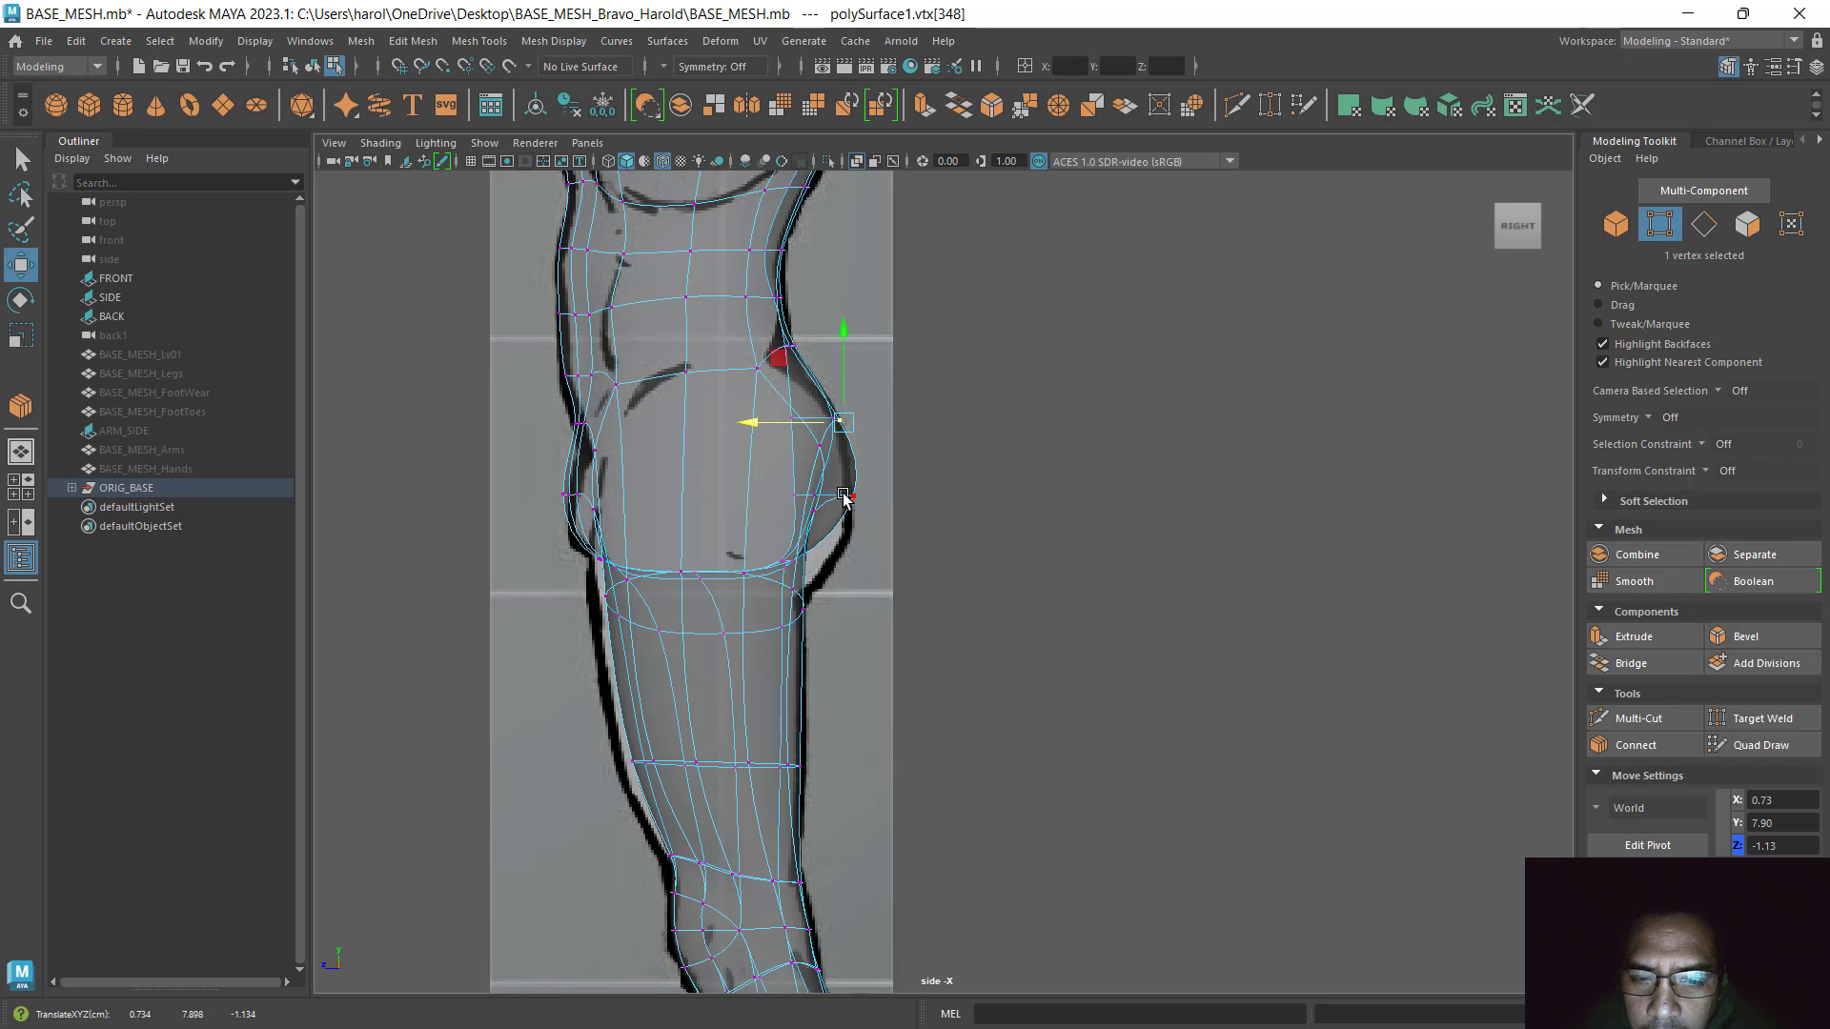
key("space")
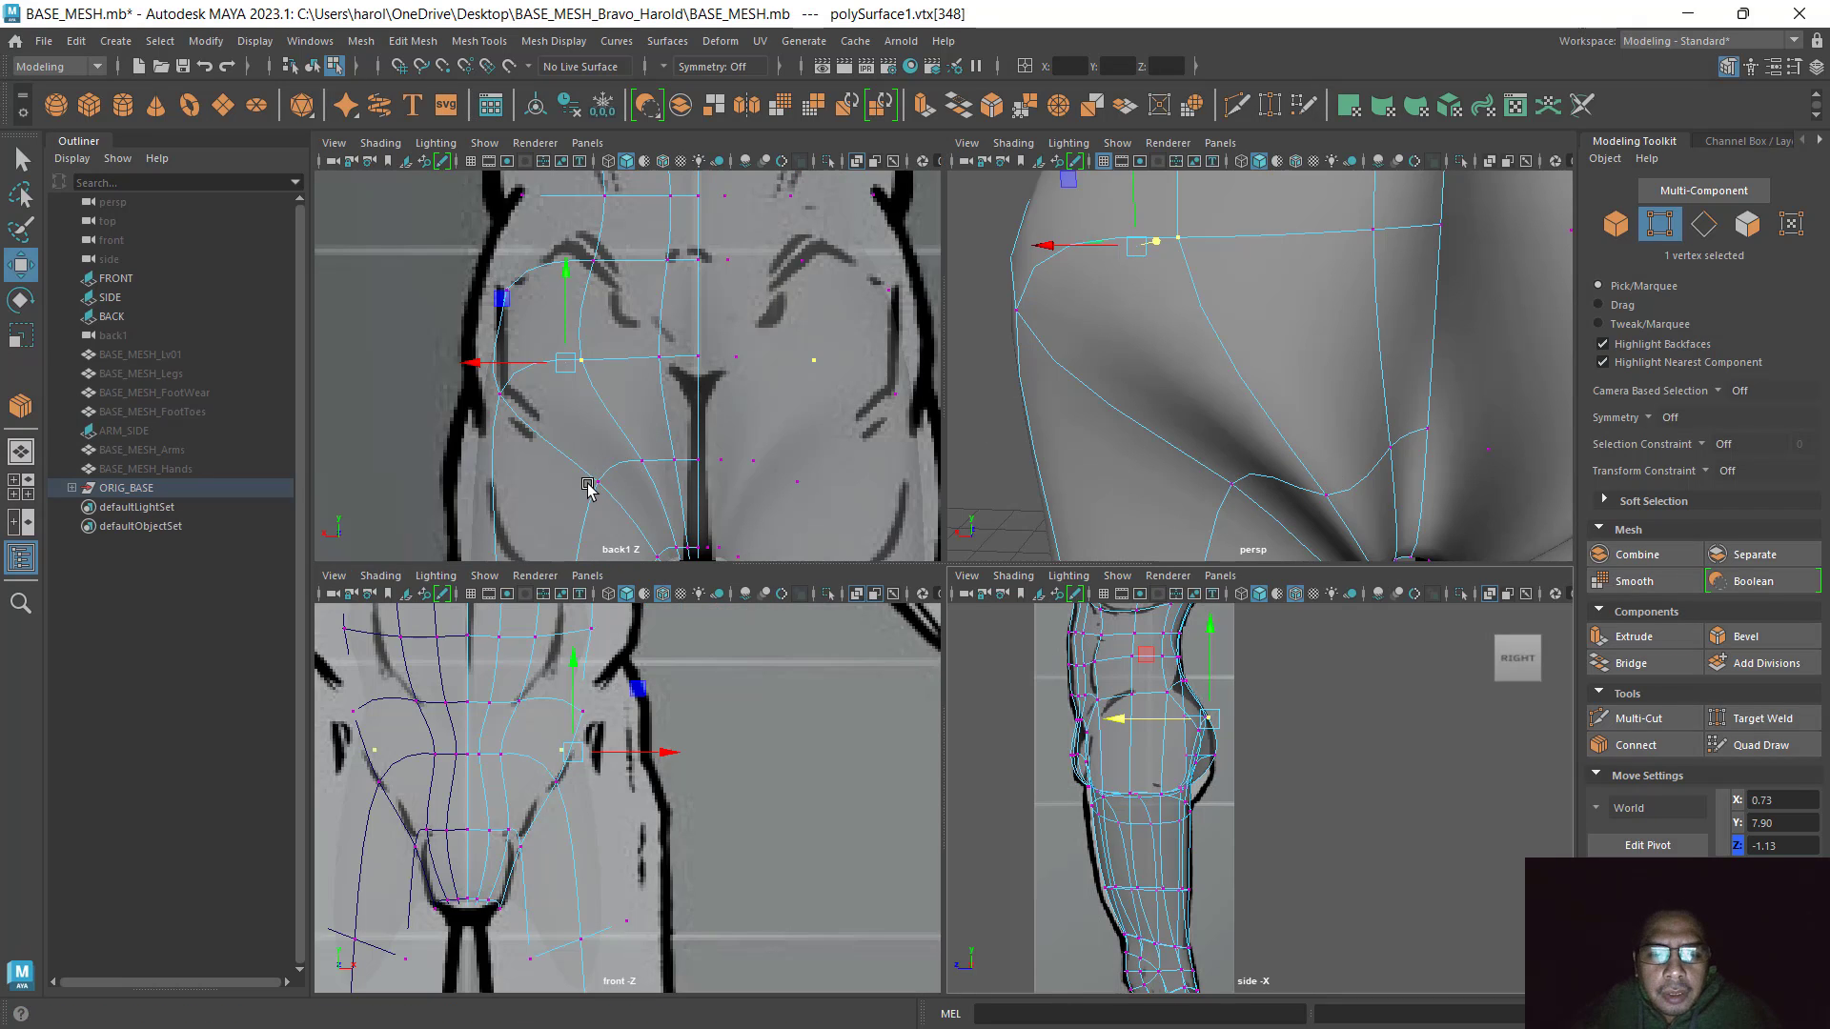
Pull buttock vertices out and down along the crease to match the back reference
left_click(629, 461)
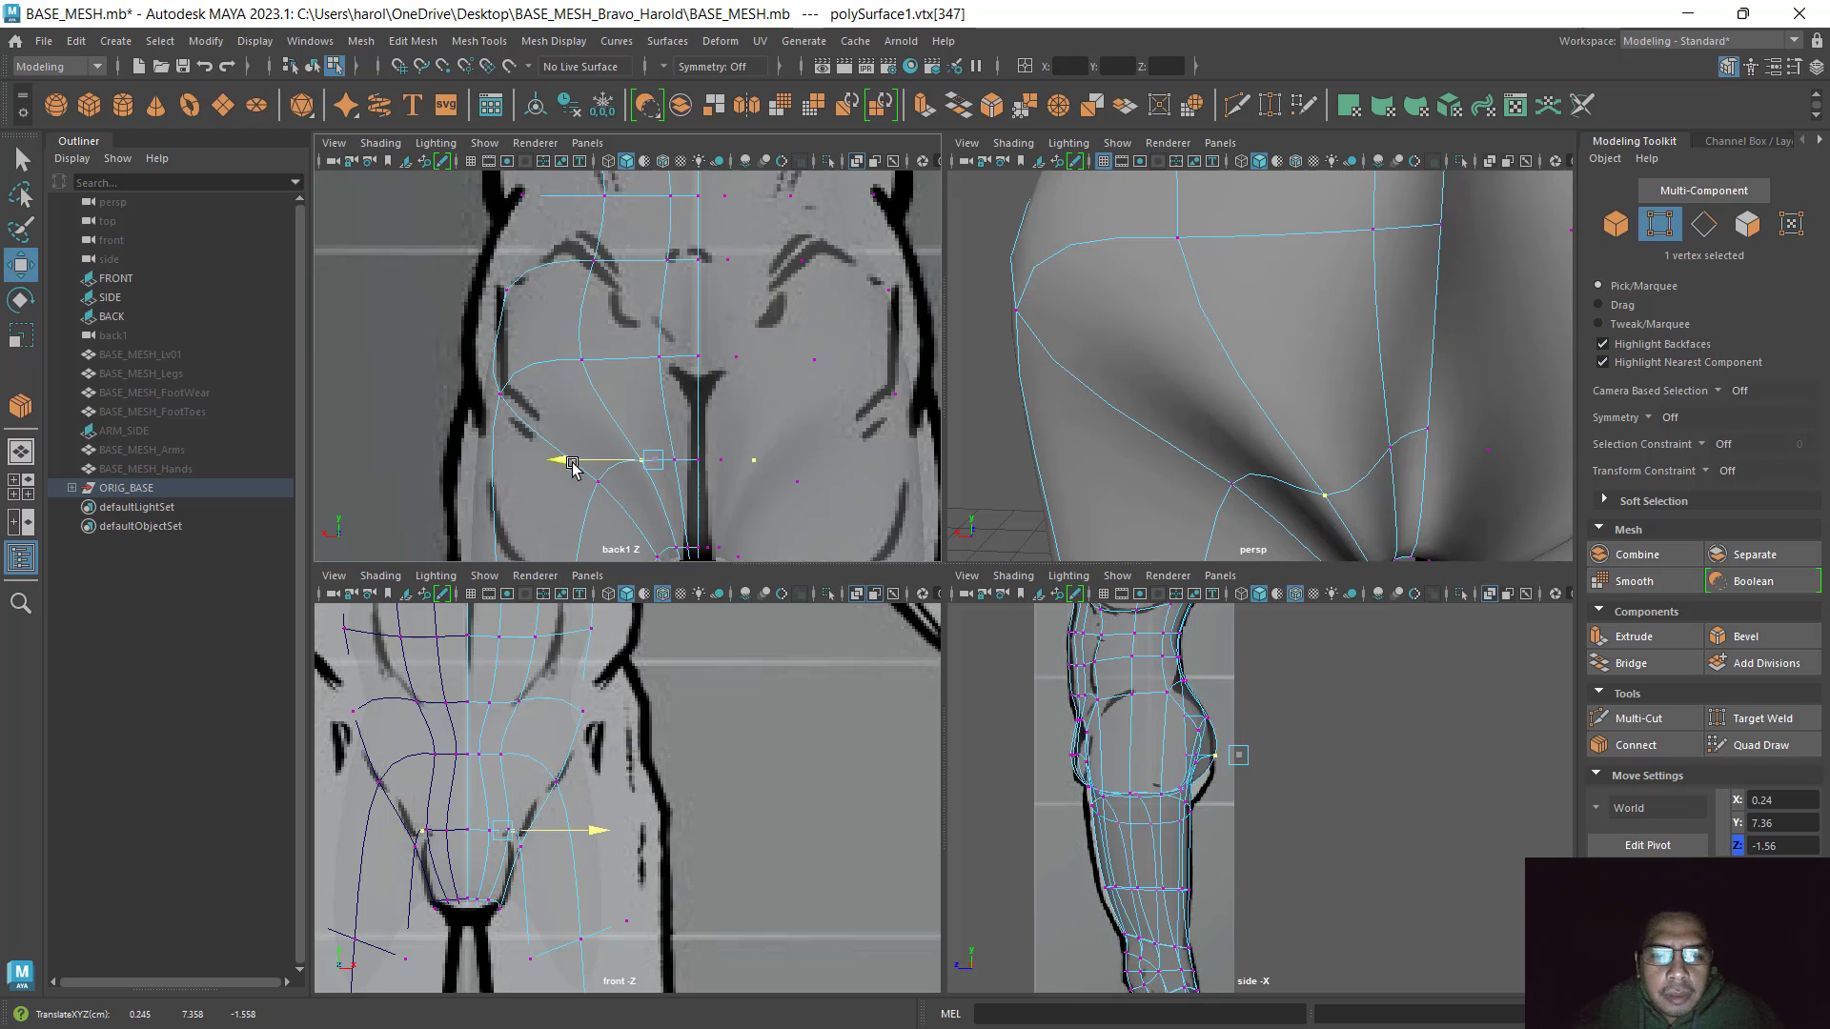
left_click_drag(563, 458, 483, 459)
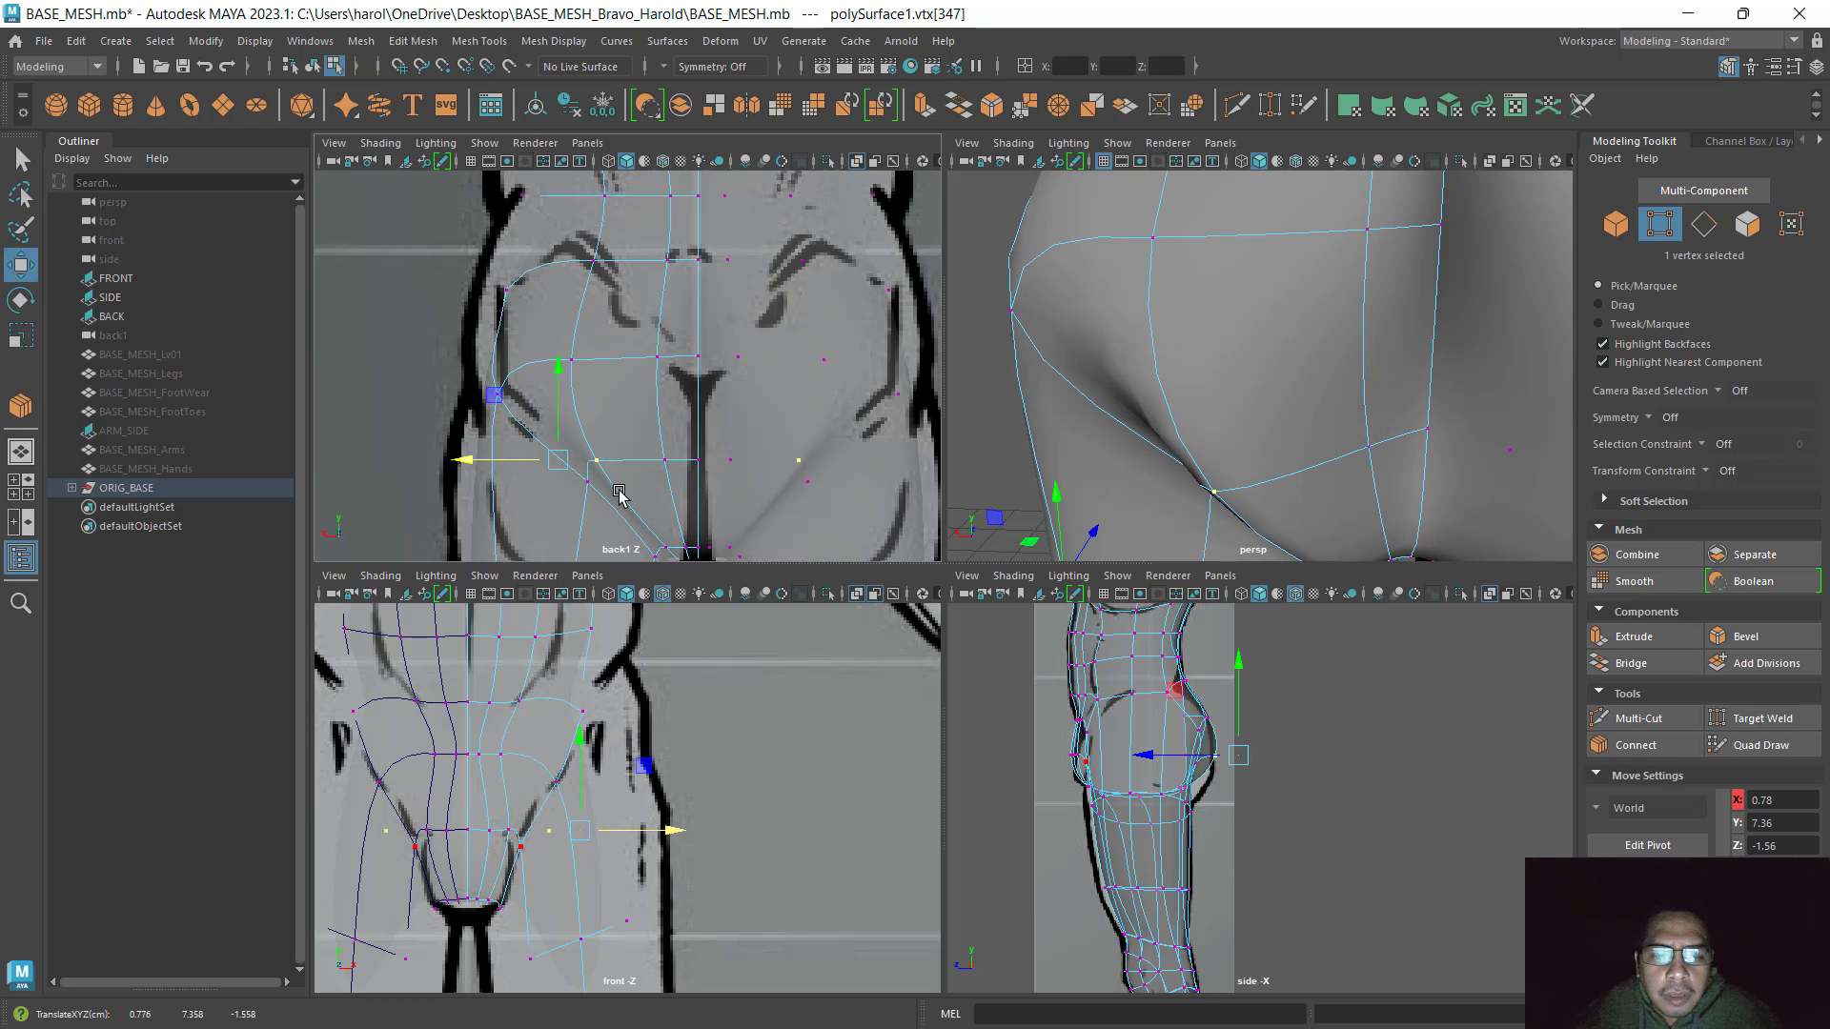
middle_click_drag(648, 467, 720, 348, "alt")
left_click(662, 351)
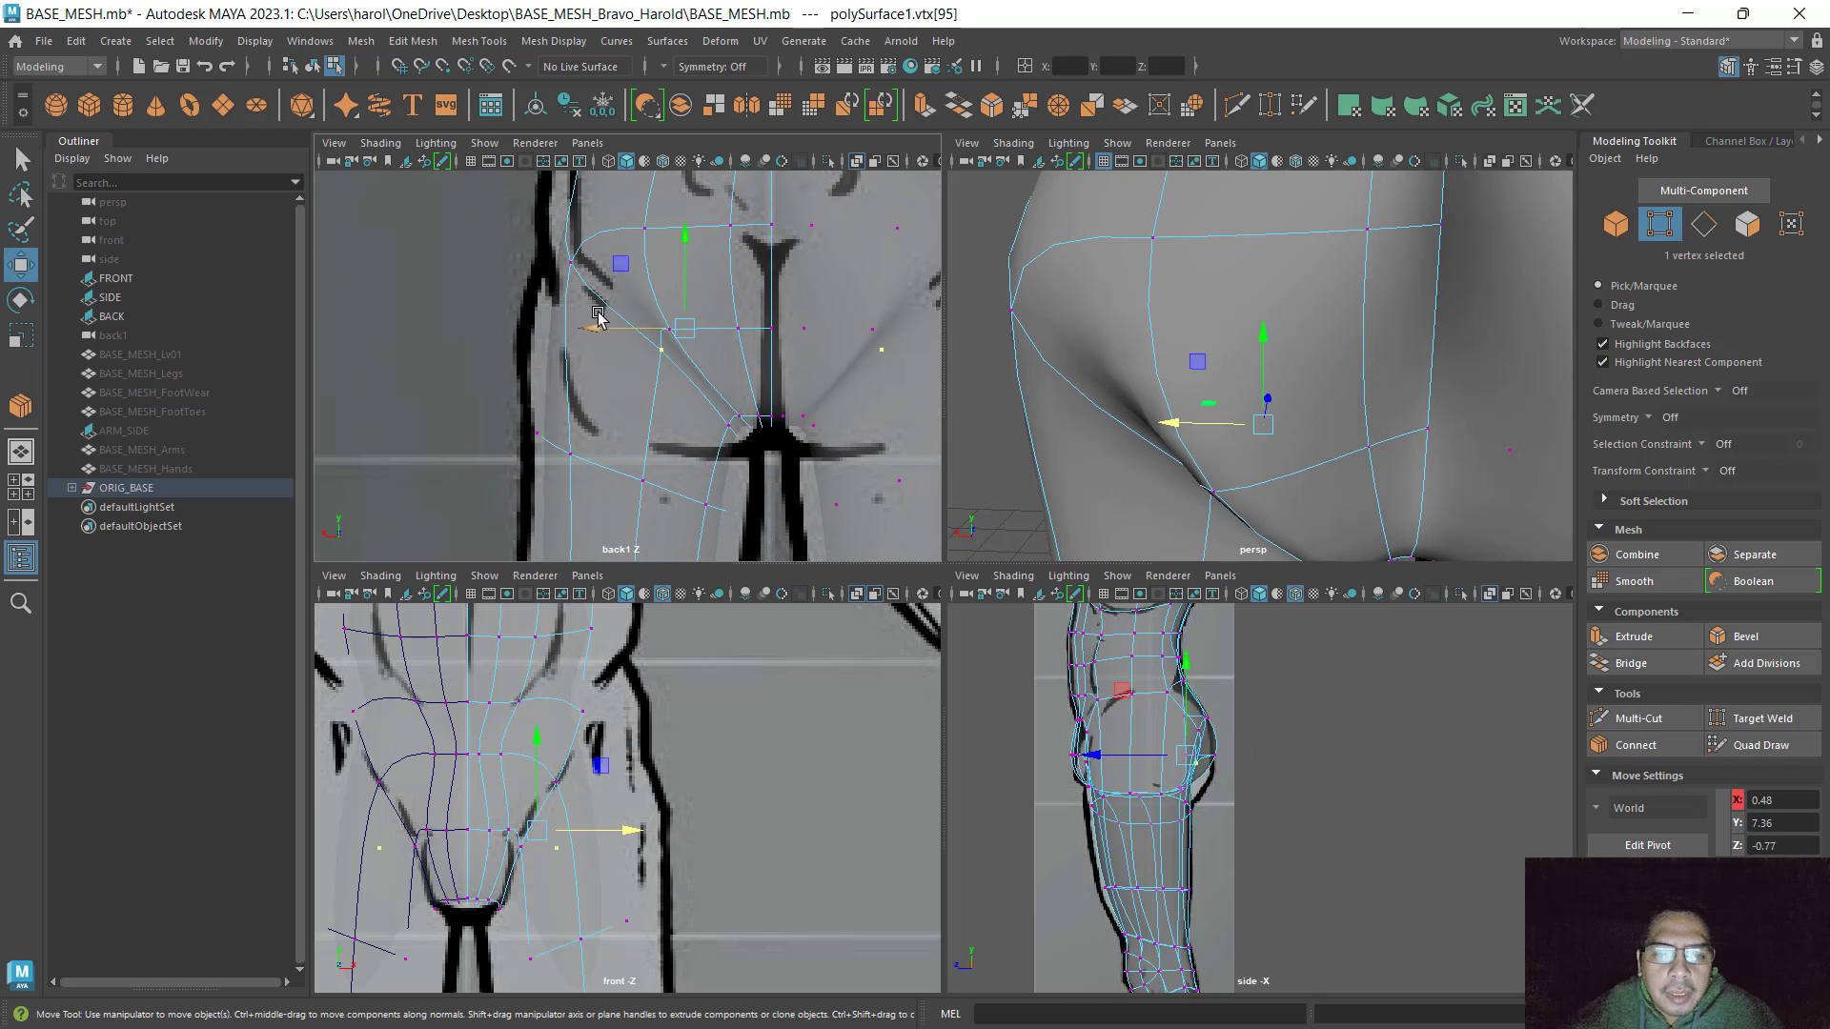
left_click_drag(615, 276, 494, 425)
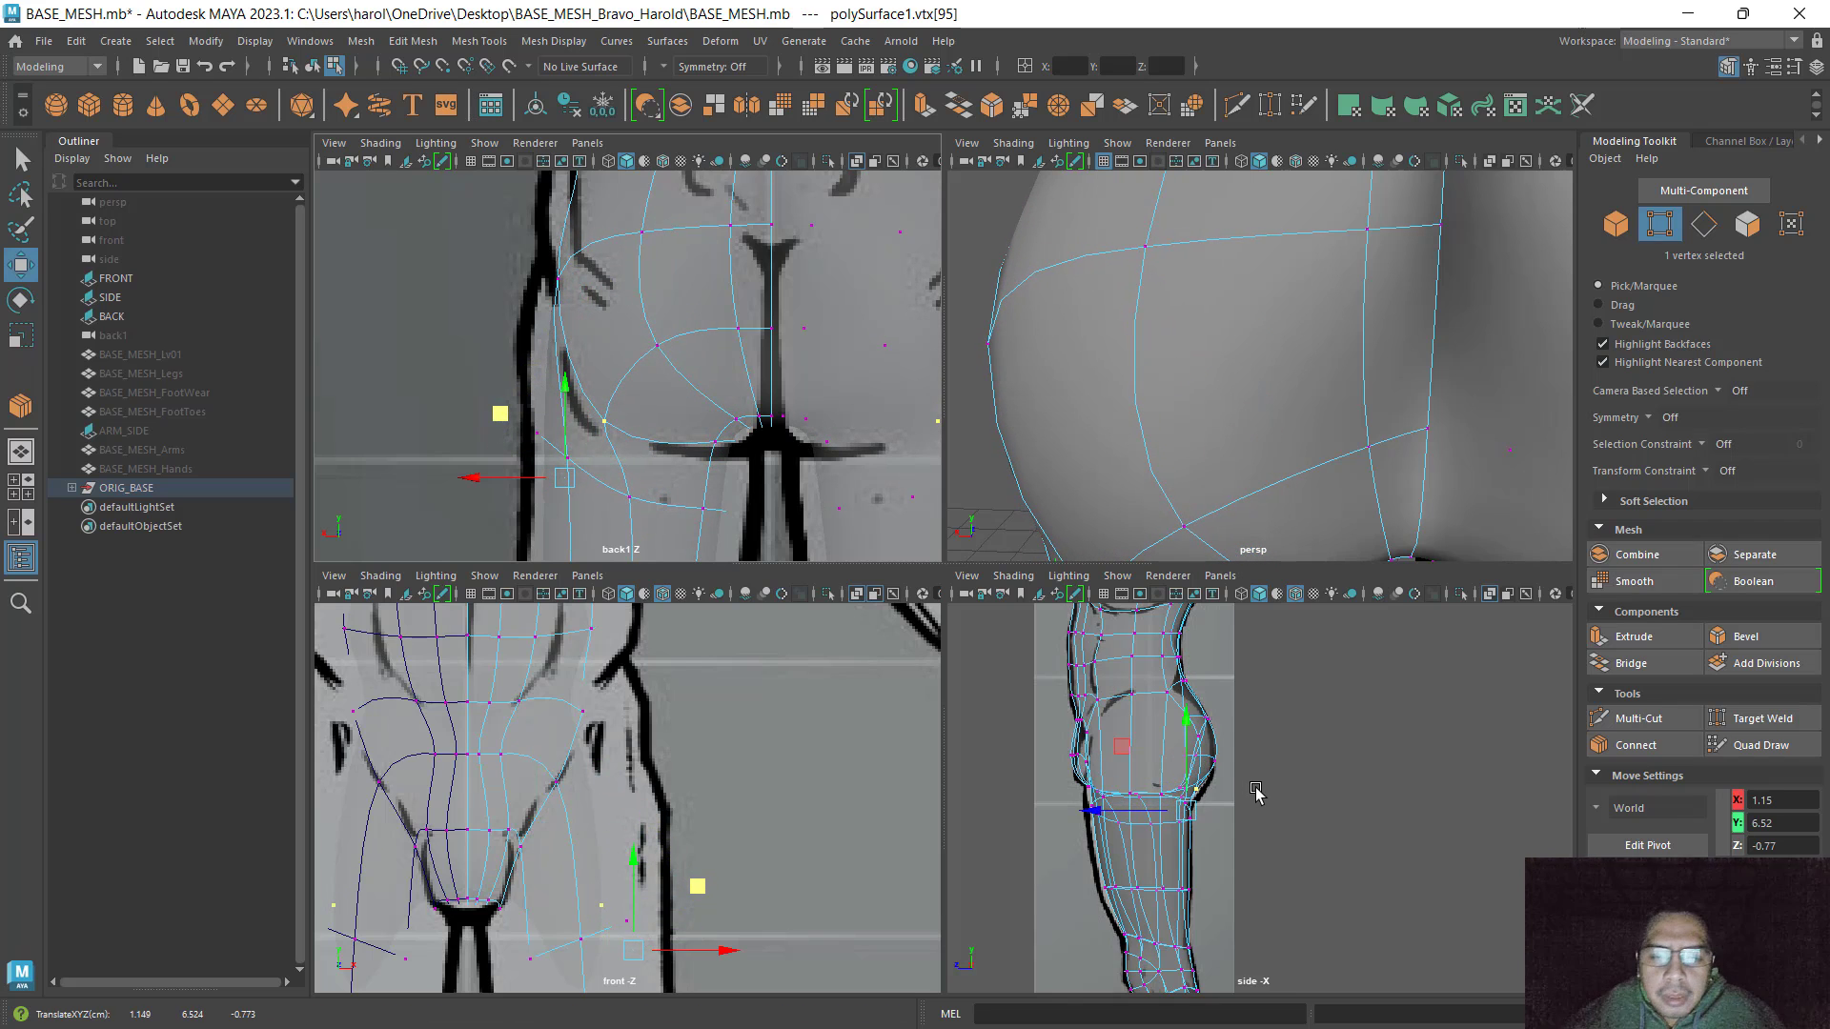
Undo, then push the lower buttock vertex to fit the side silhouette at X 1.15
key("space")
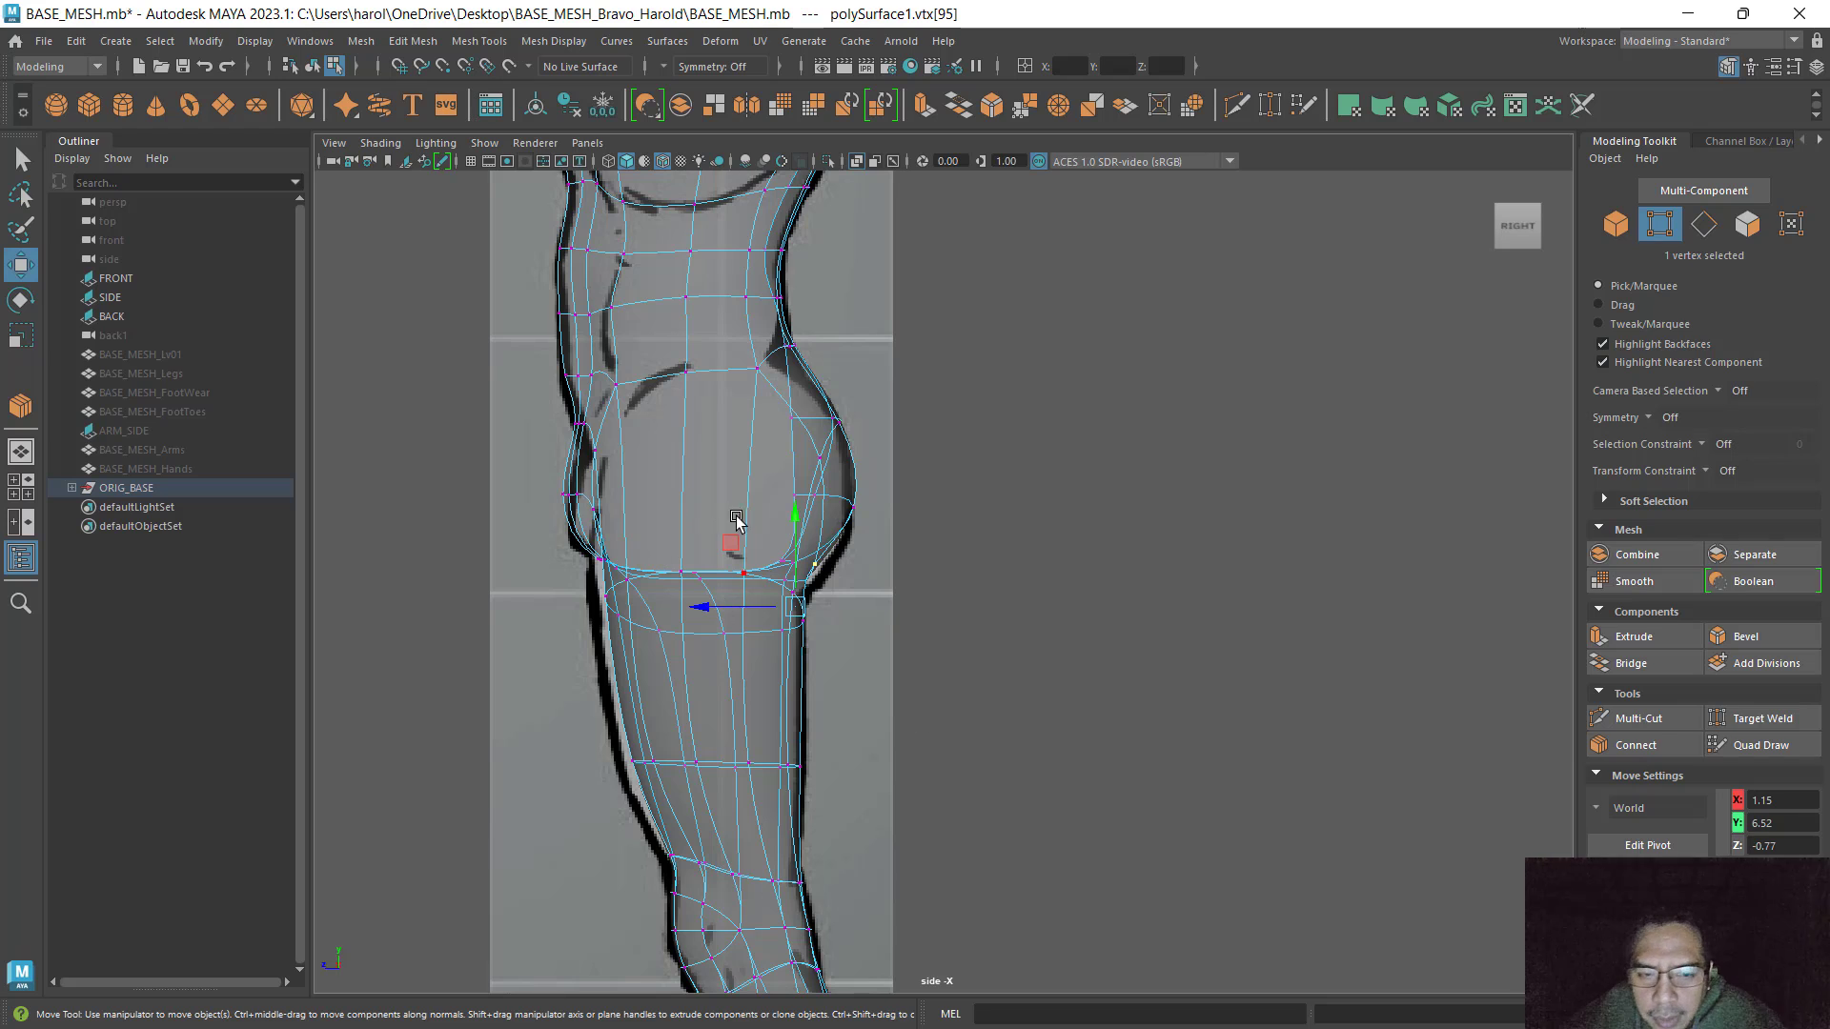
key("ctrl+z")
key("ctrl+z")
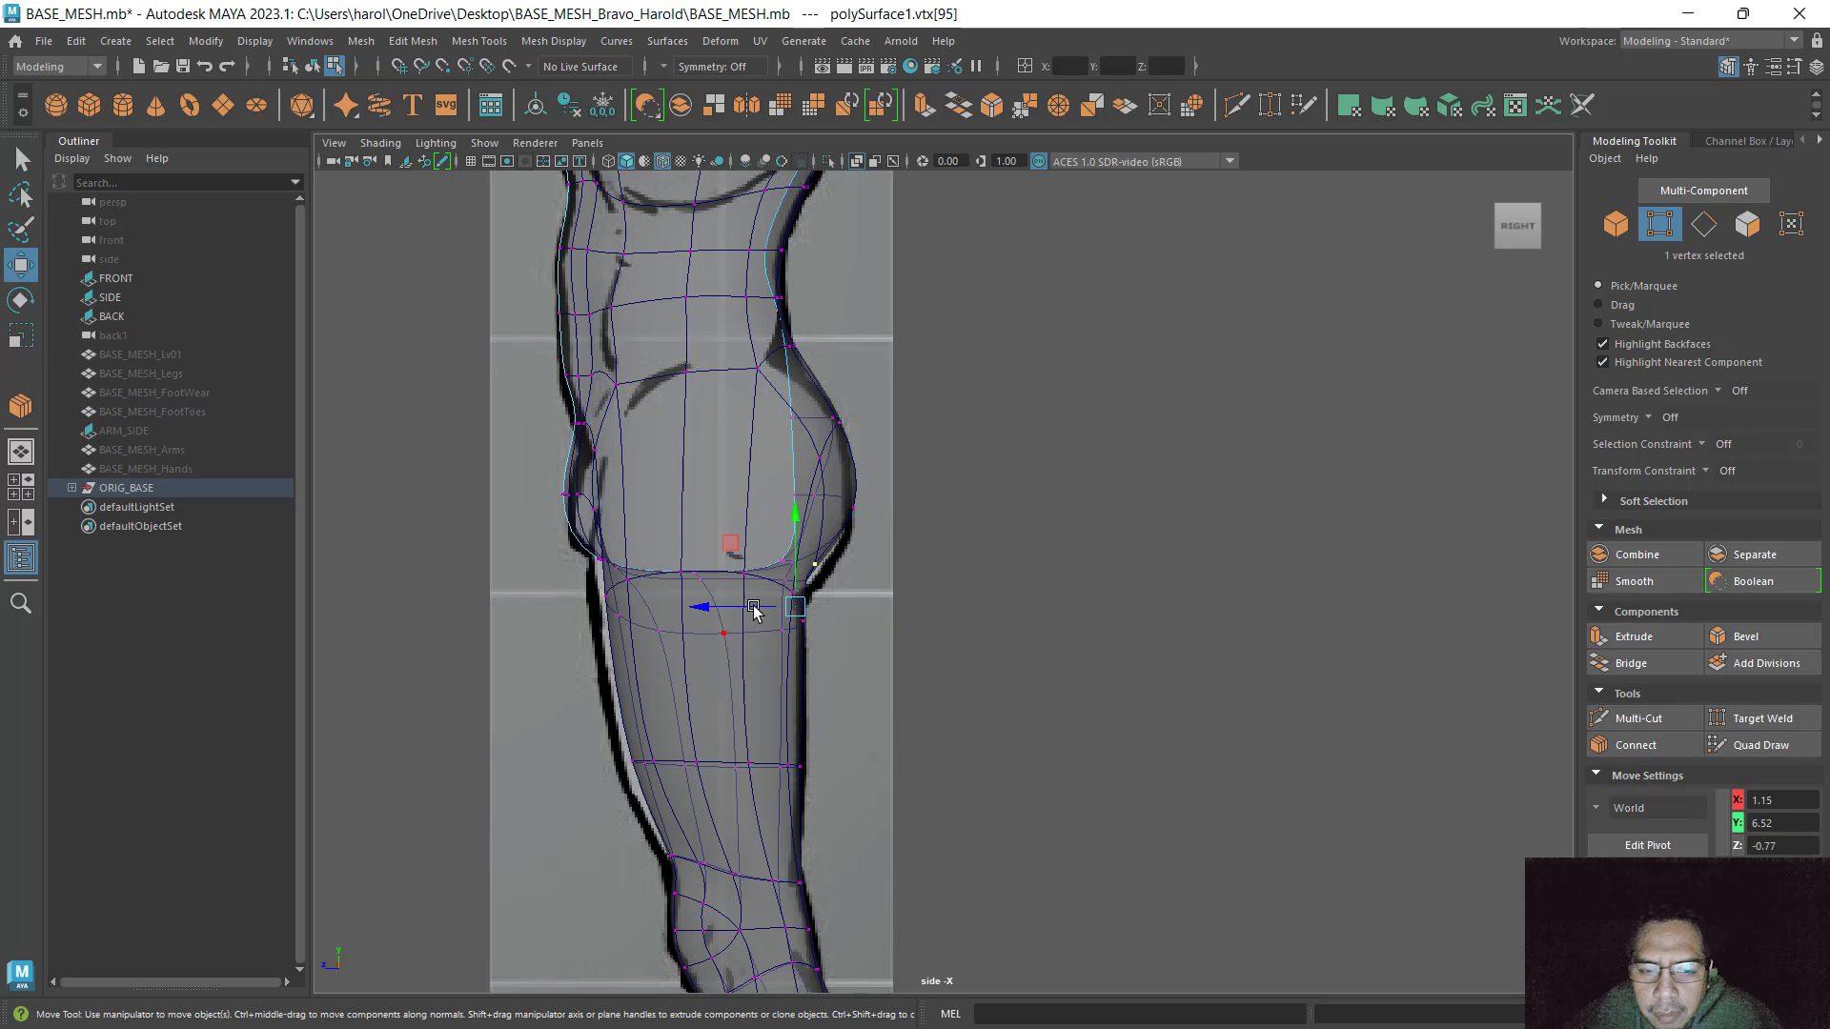
left_click_drag(714, 617, 740, 613)
key("space")
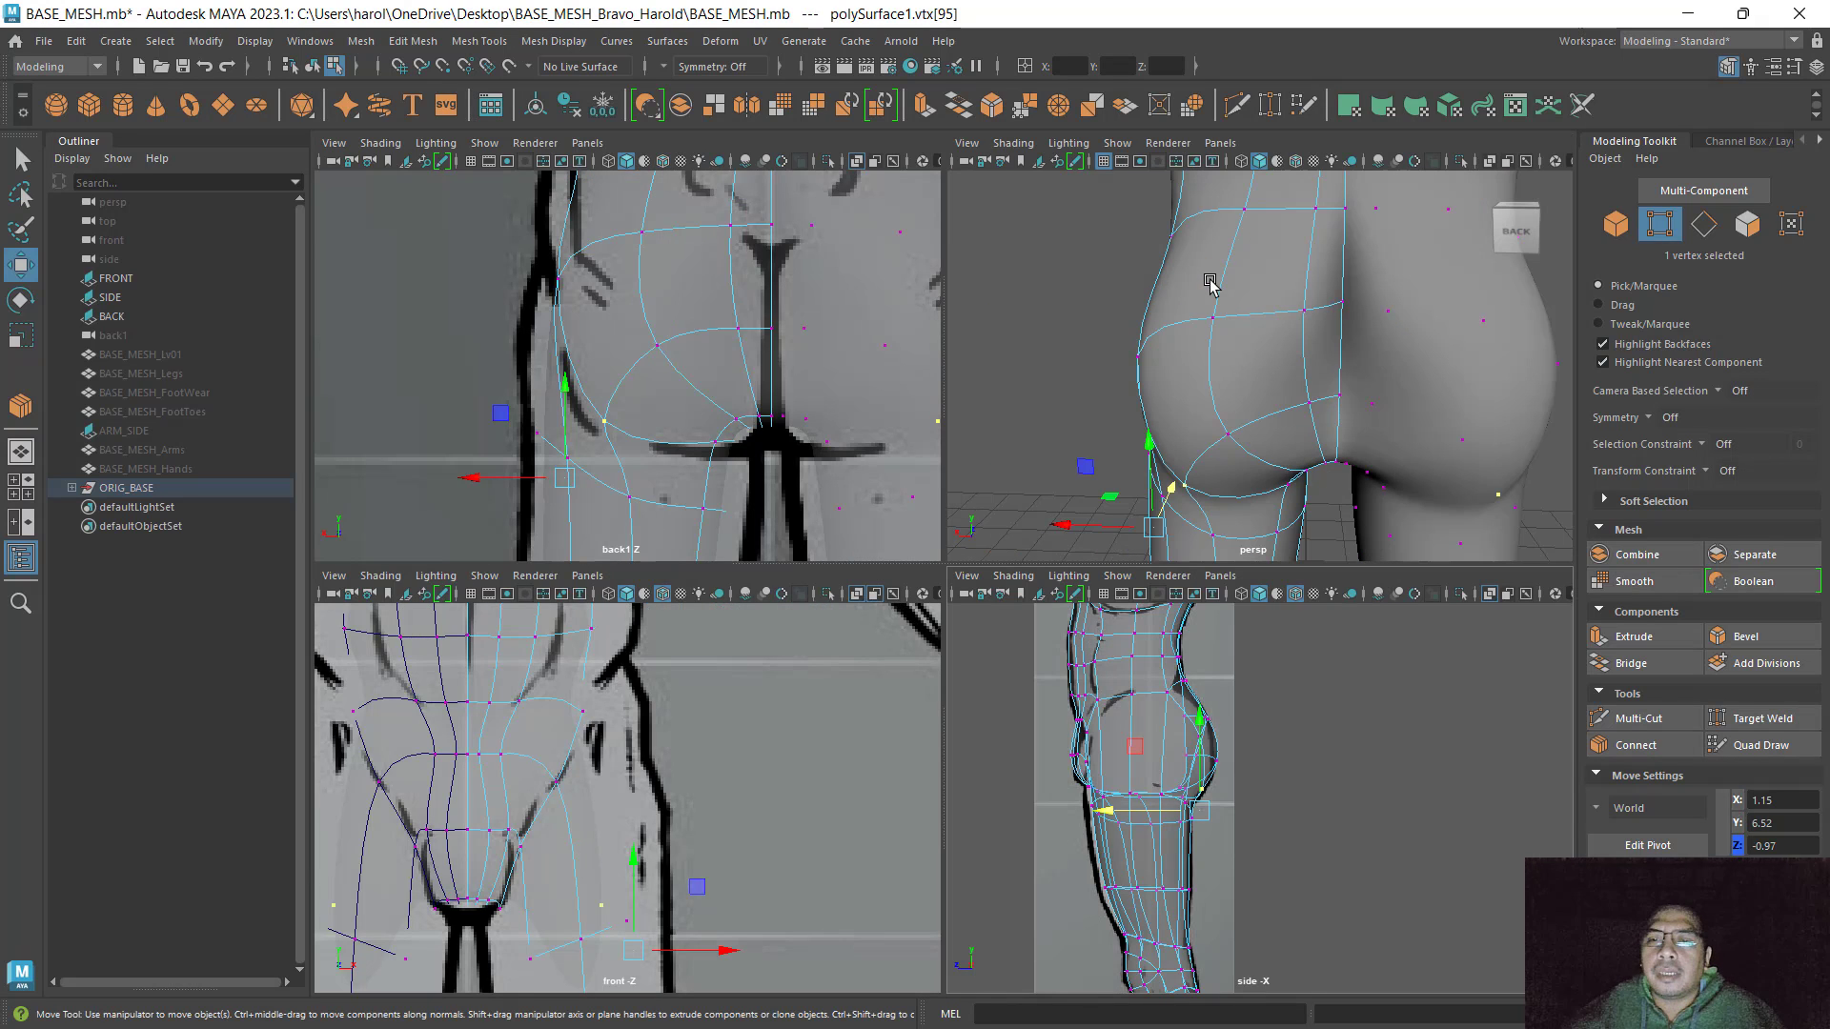
Fit the outer hip vertex to the back reference and round out the buttock vertex
left_click(1305, 406)
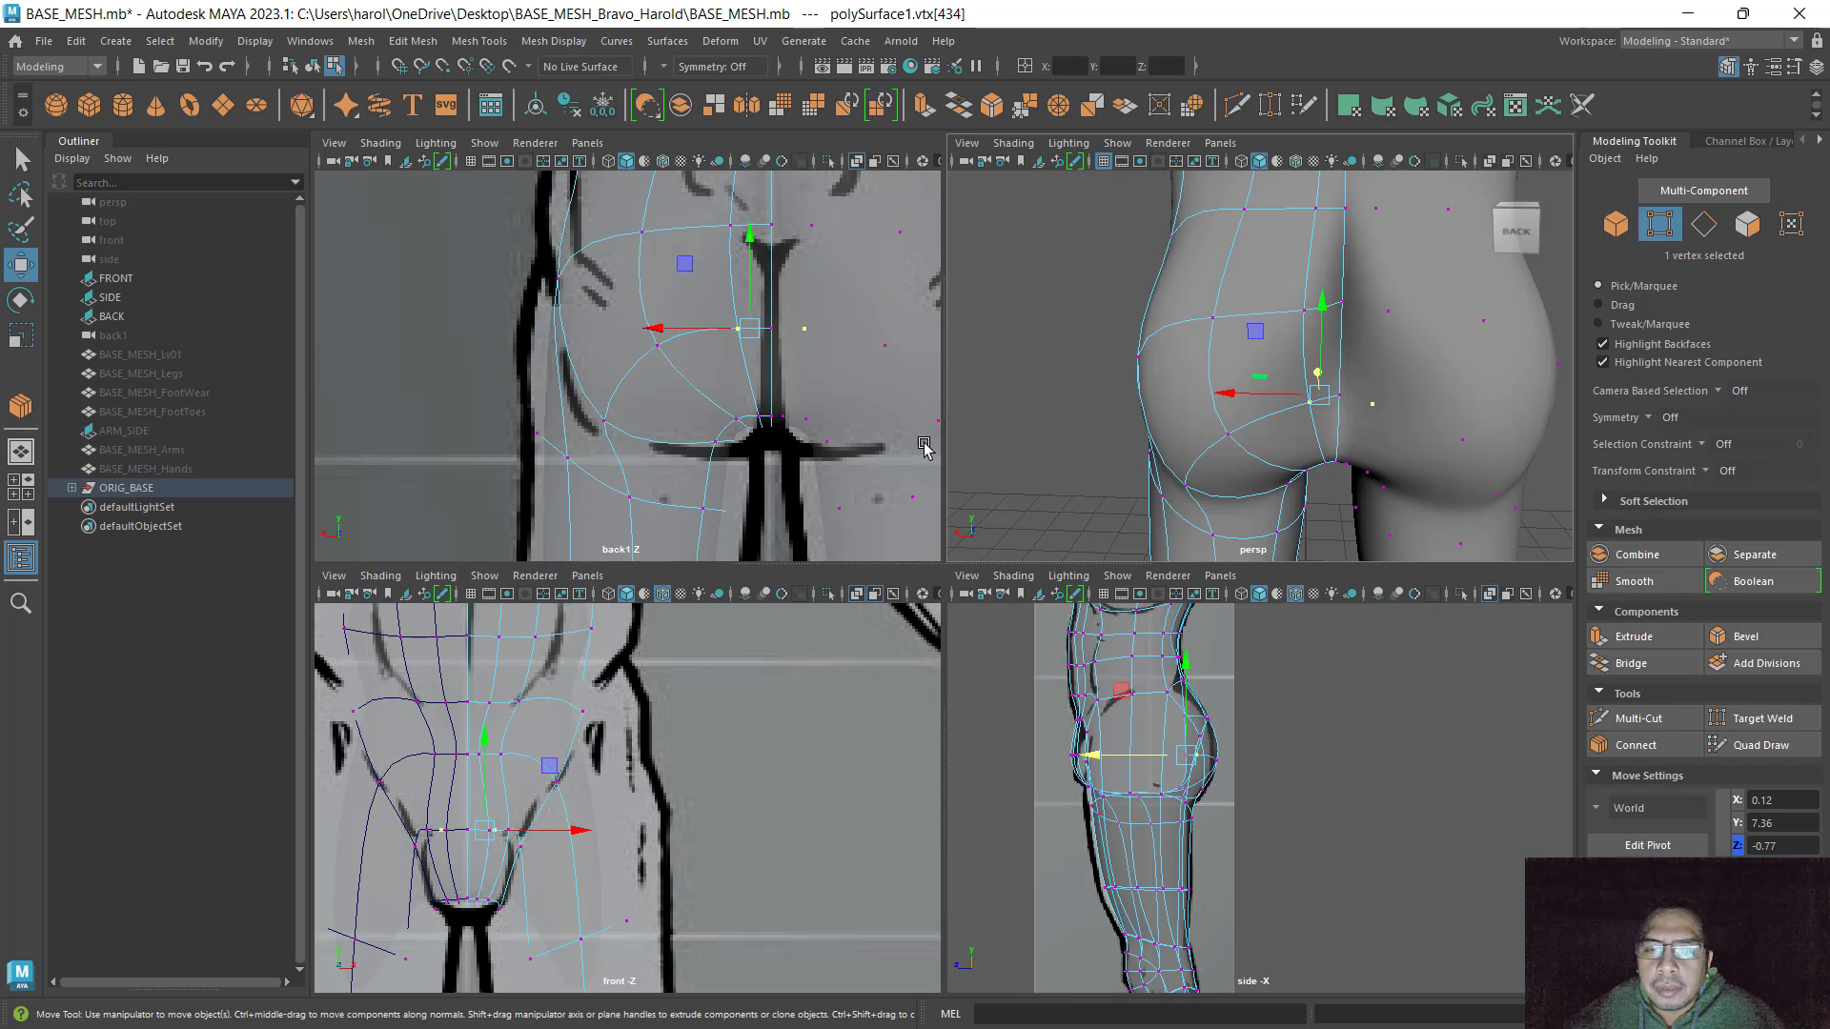
left_click(658, 347)
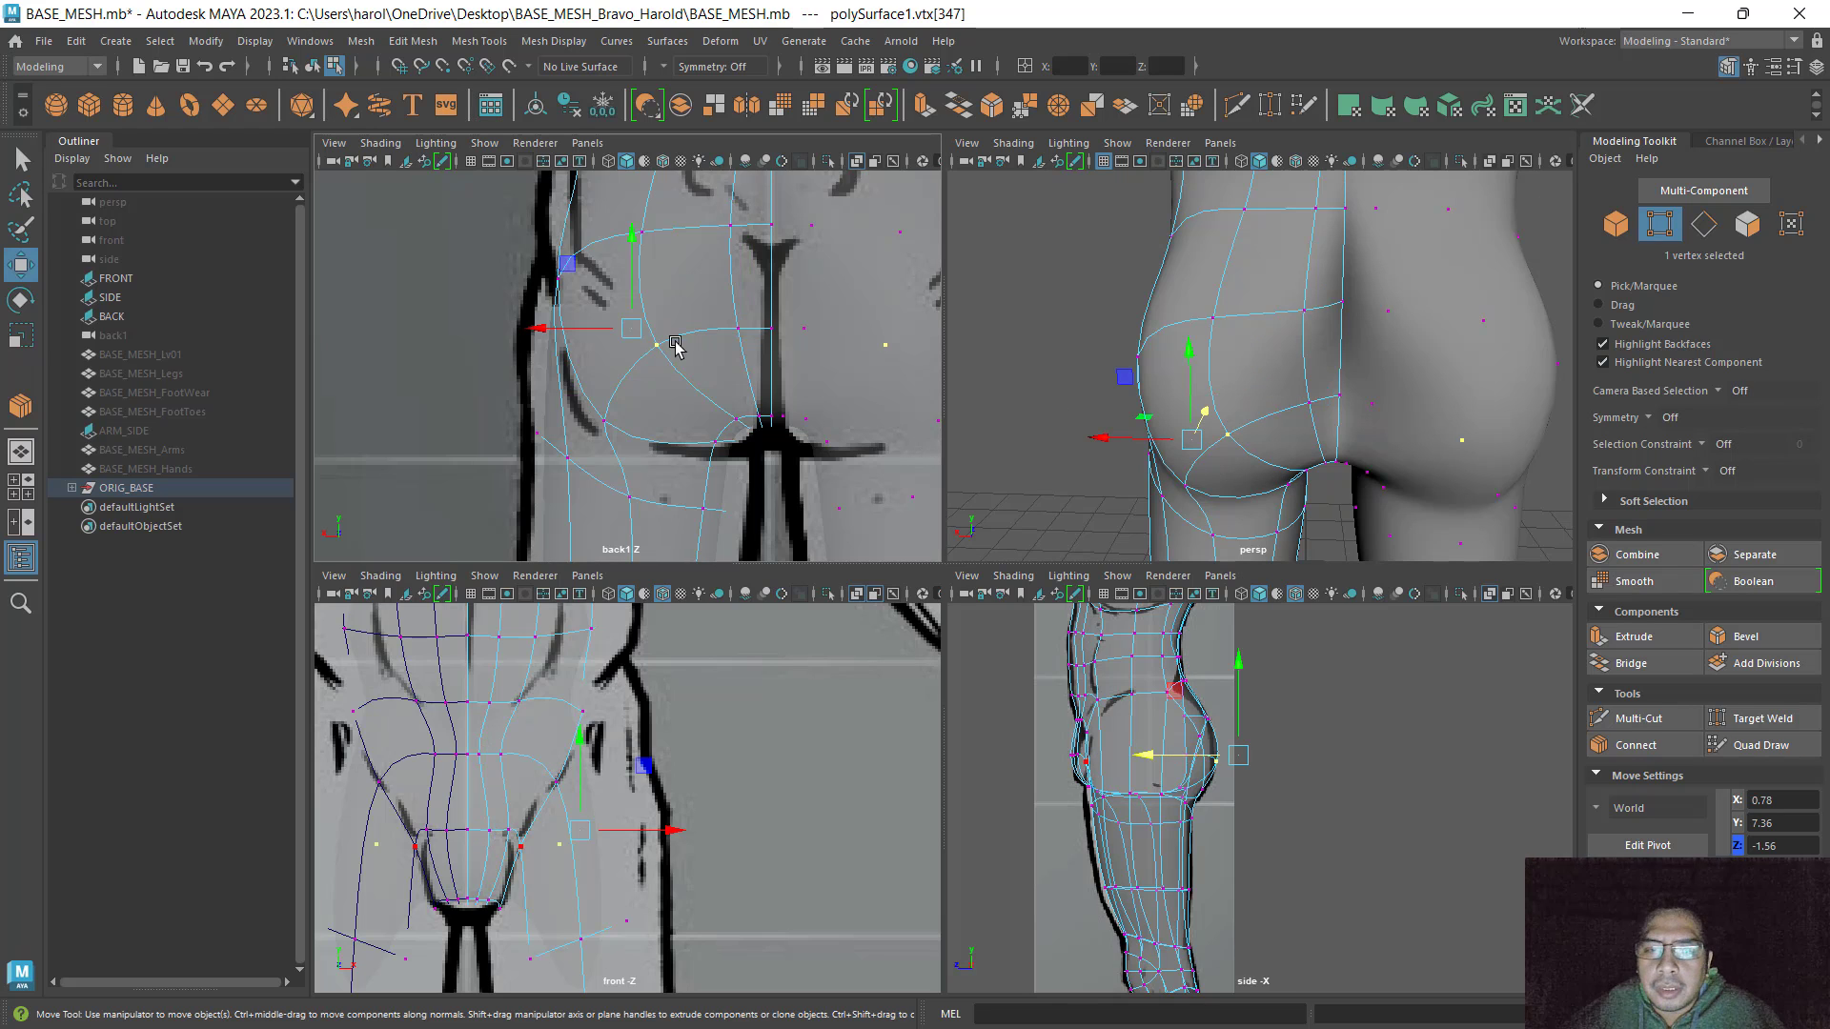
left_click_drag(581, 328, 624, 306)
left_click(1294, 412)
left_click_drag(1294, 412, 1352, 391, "alt")
middle_click_drag(1352, 391, 1297, 401)
left_click_drag(1296, 400, 1360, 409, "alt")
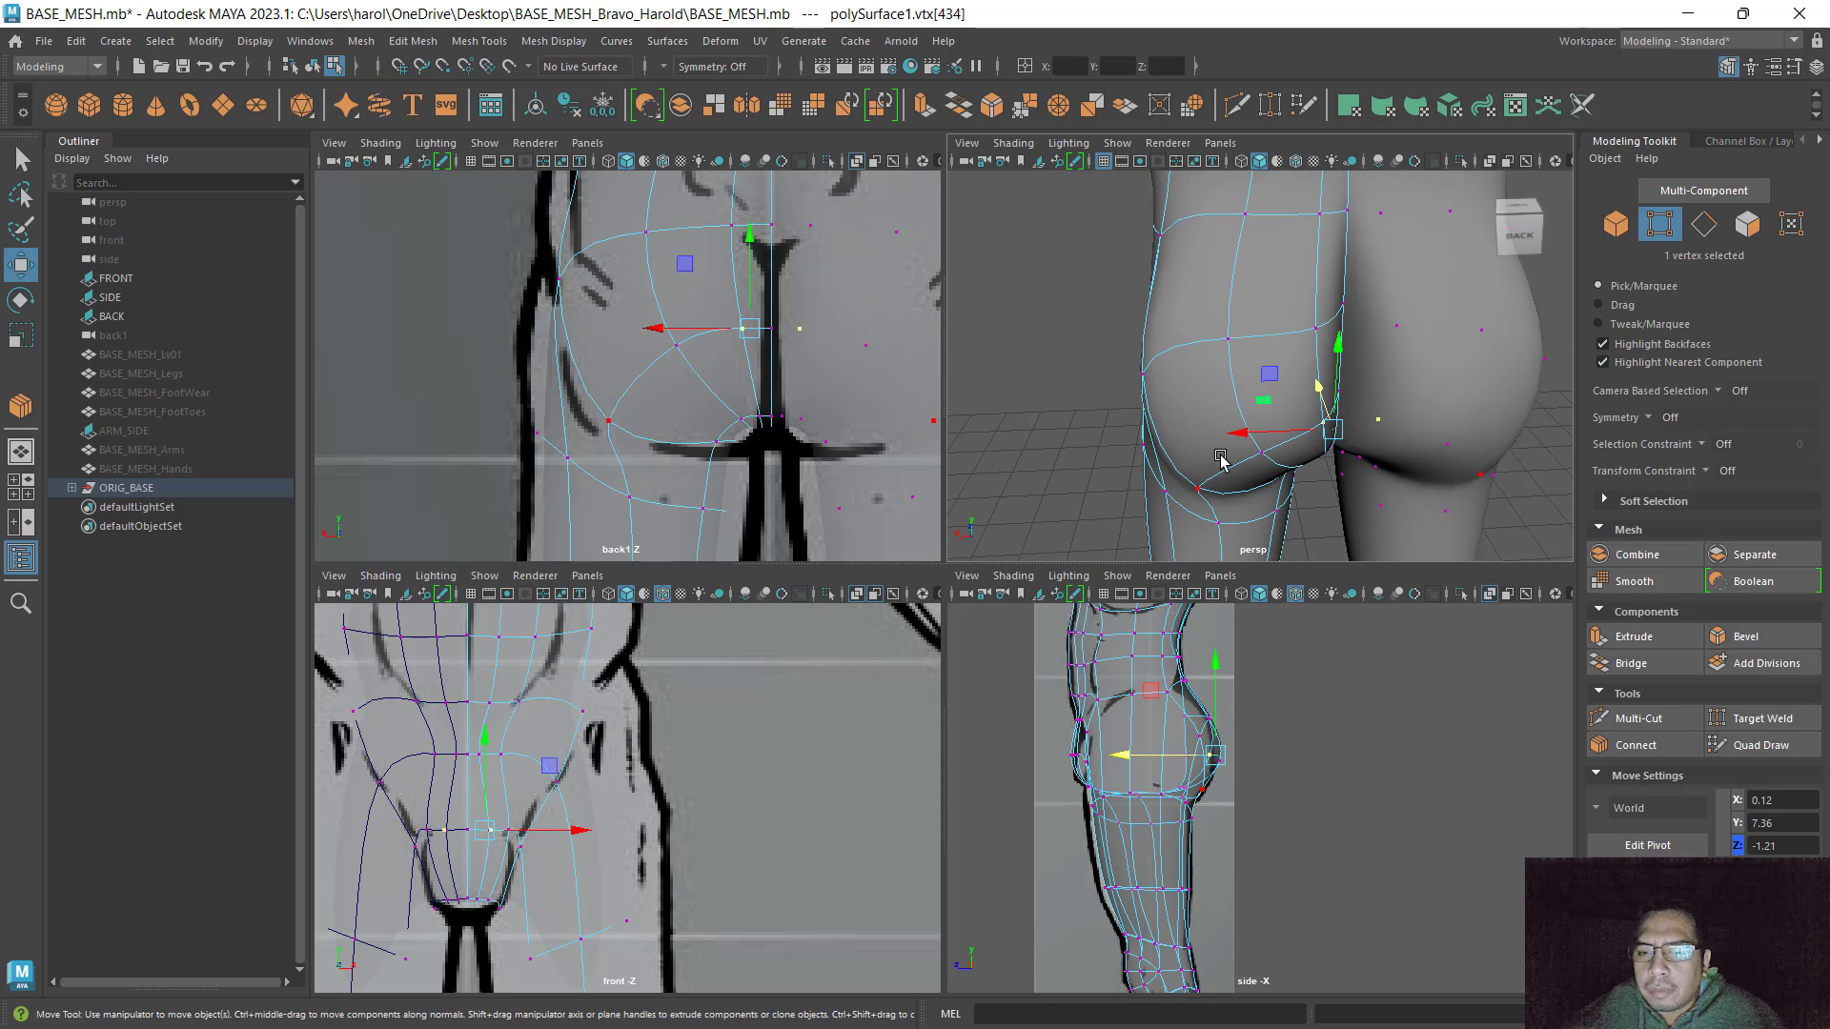
left_click_drag(1246, 437, 1254, 430)
Move the upper hip vertex outward and adjust a side-hip vertex to smooth the curve
left_click(1306, 342)
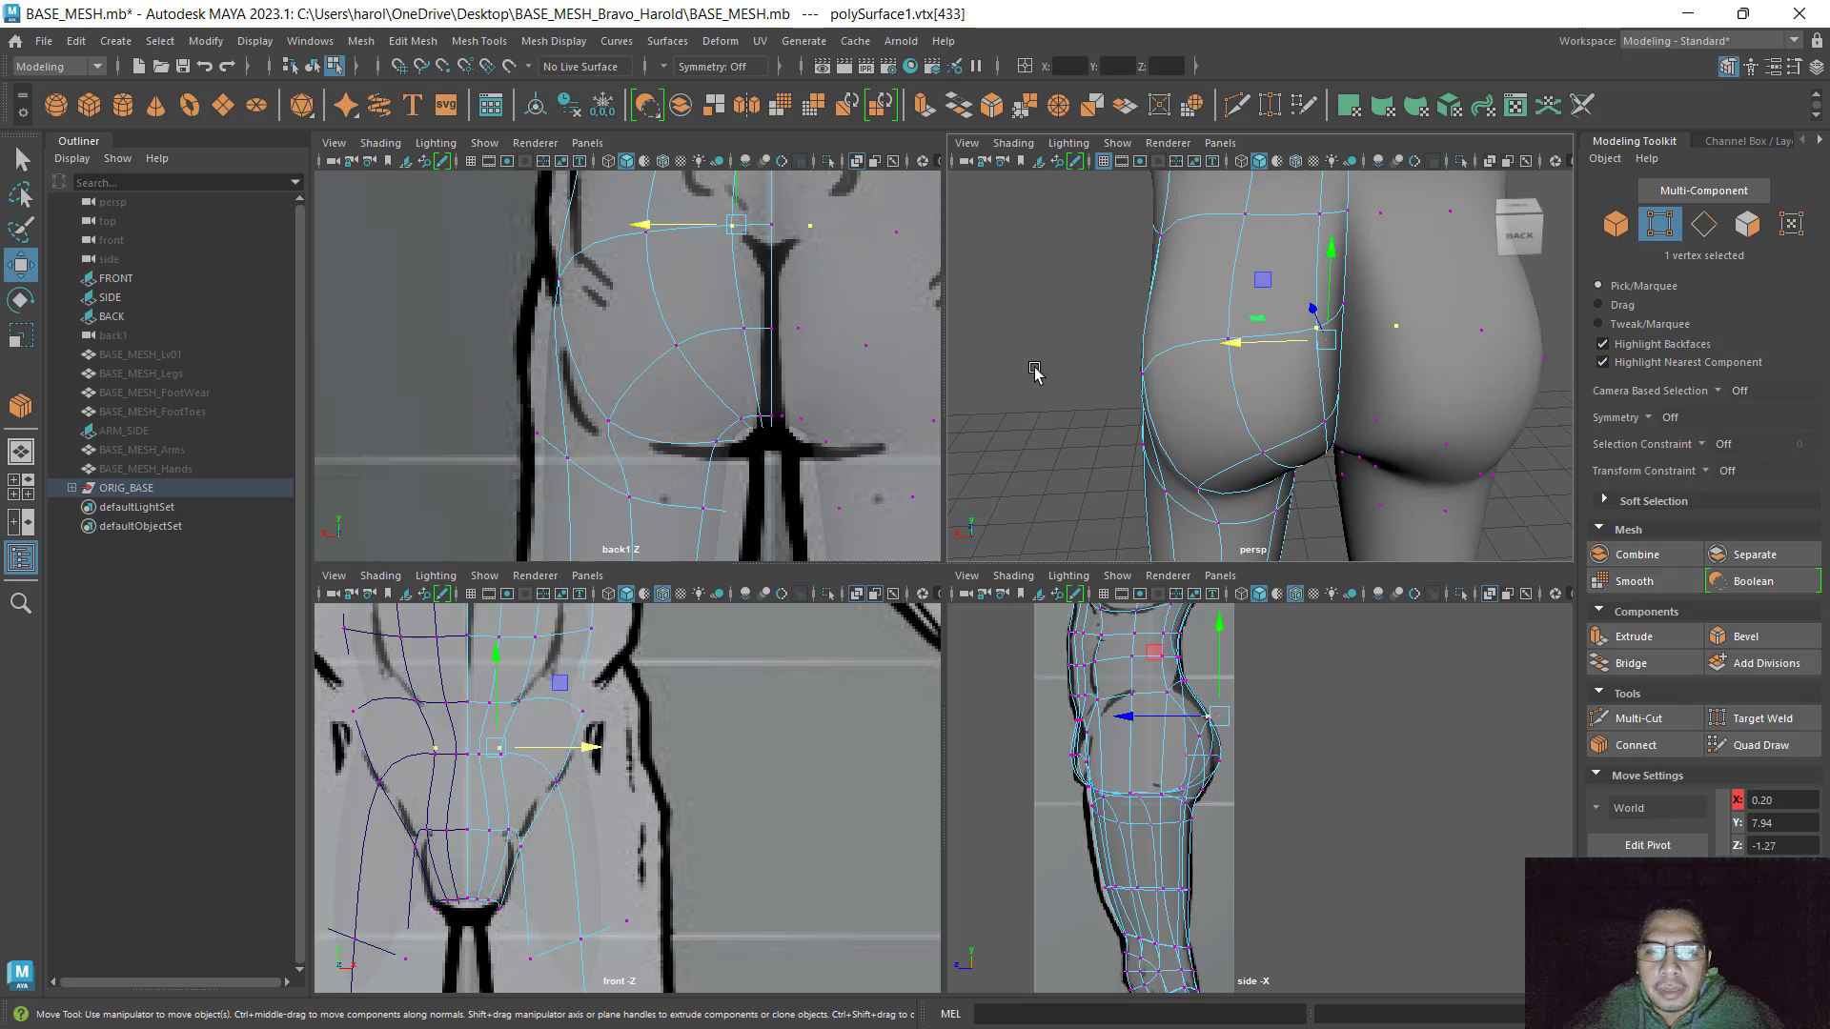
left_click_drag(1216, 515, 1274, 381, "alt")
mouse_move(1292, 293)
left_mouse_down()
mouse_move(1329, 293)
mouse_move(1313, 291)
left_mouse_up()
left_click(1326, 366)
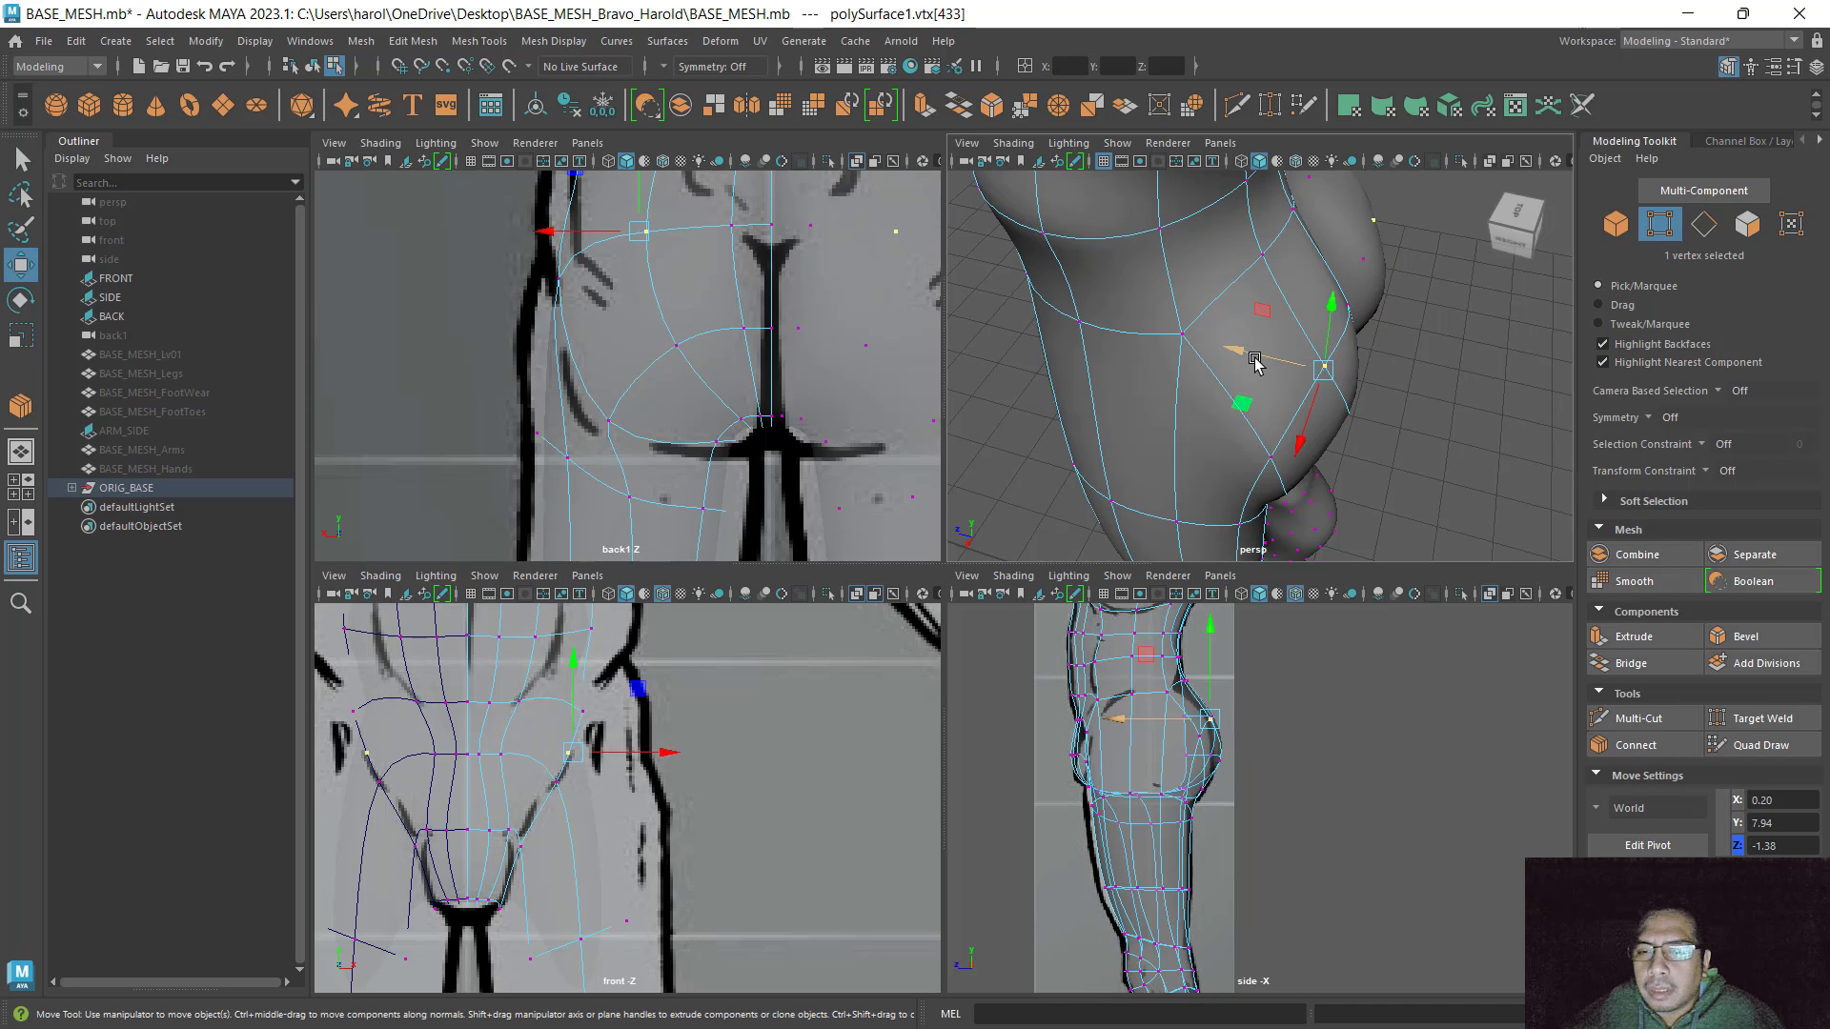
left_click_drag(1267, 362, 1256, 365)
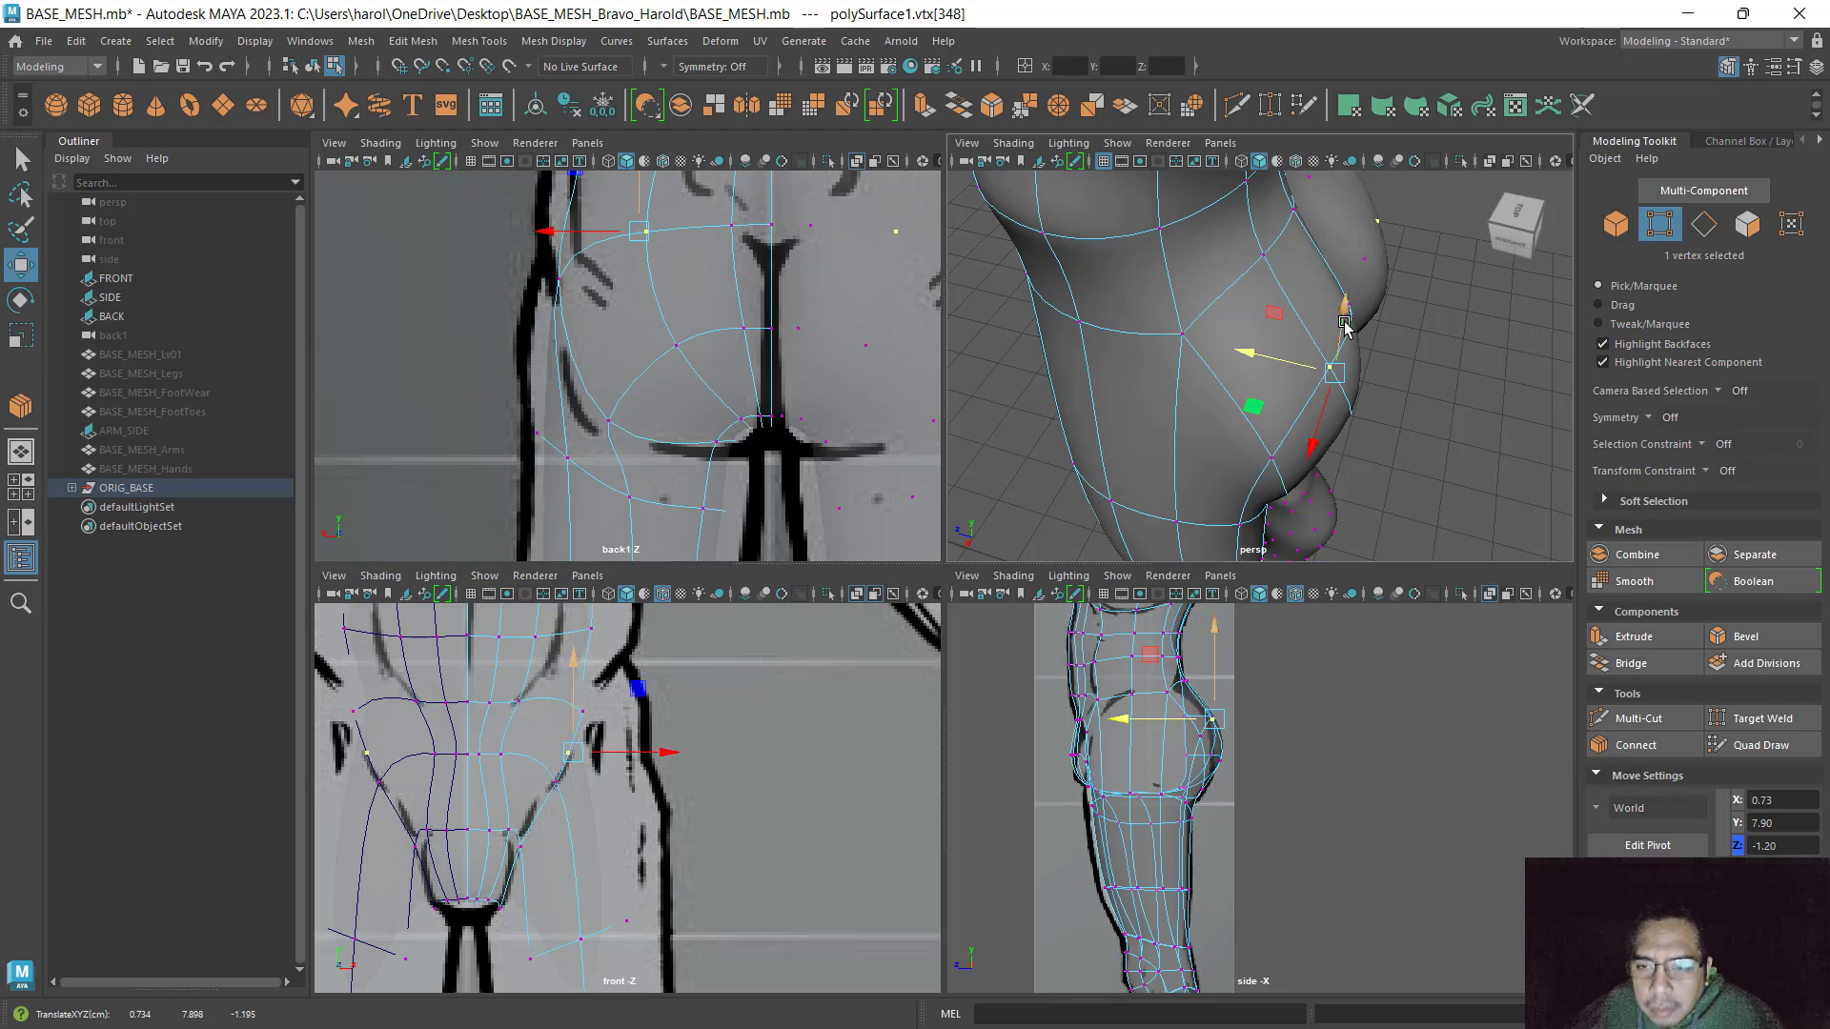
key("space")
left_click_drag(1241, 540, 1164, 519, "alt")
scroll(1096, 522, "down", 4)
Select the right half of the body and pick one of its vertices
key("F8")
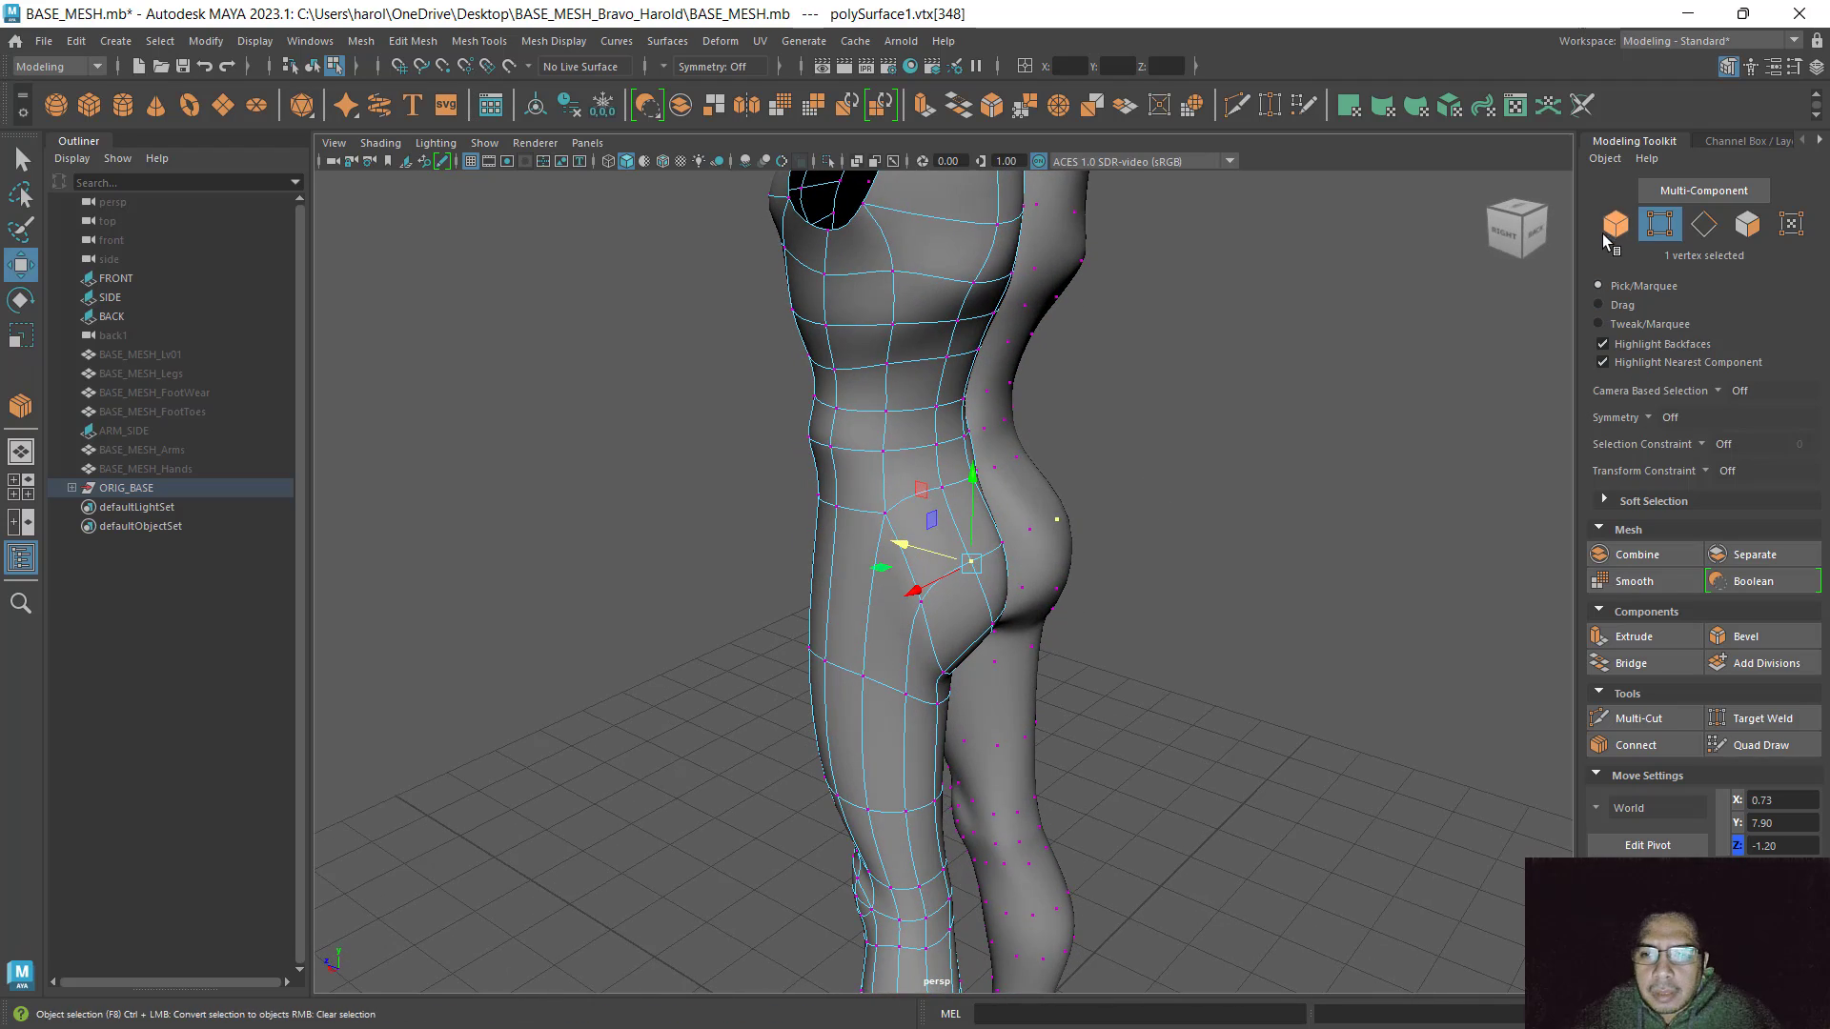
left_click(1278, 482)
left_click_drag(1279, 482, 1048, 470, "alt")
left_click(1048, 470)
scroll(1048, 470, "up", 3)
key("F9")
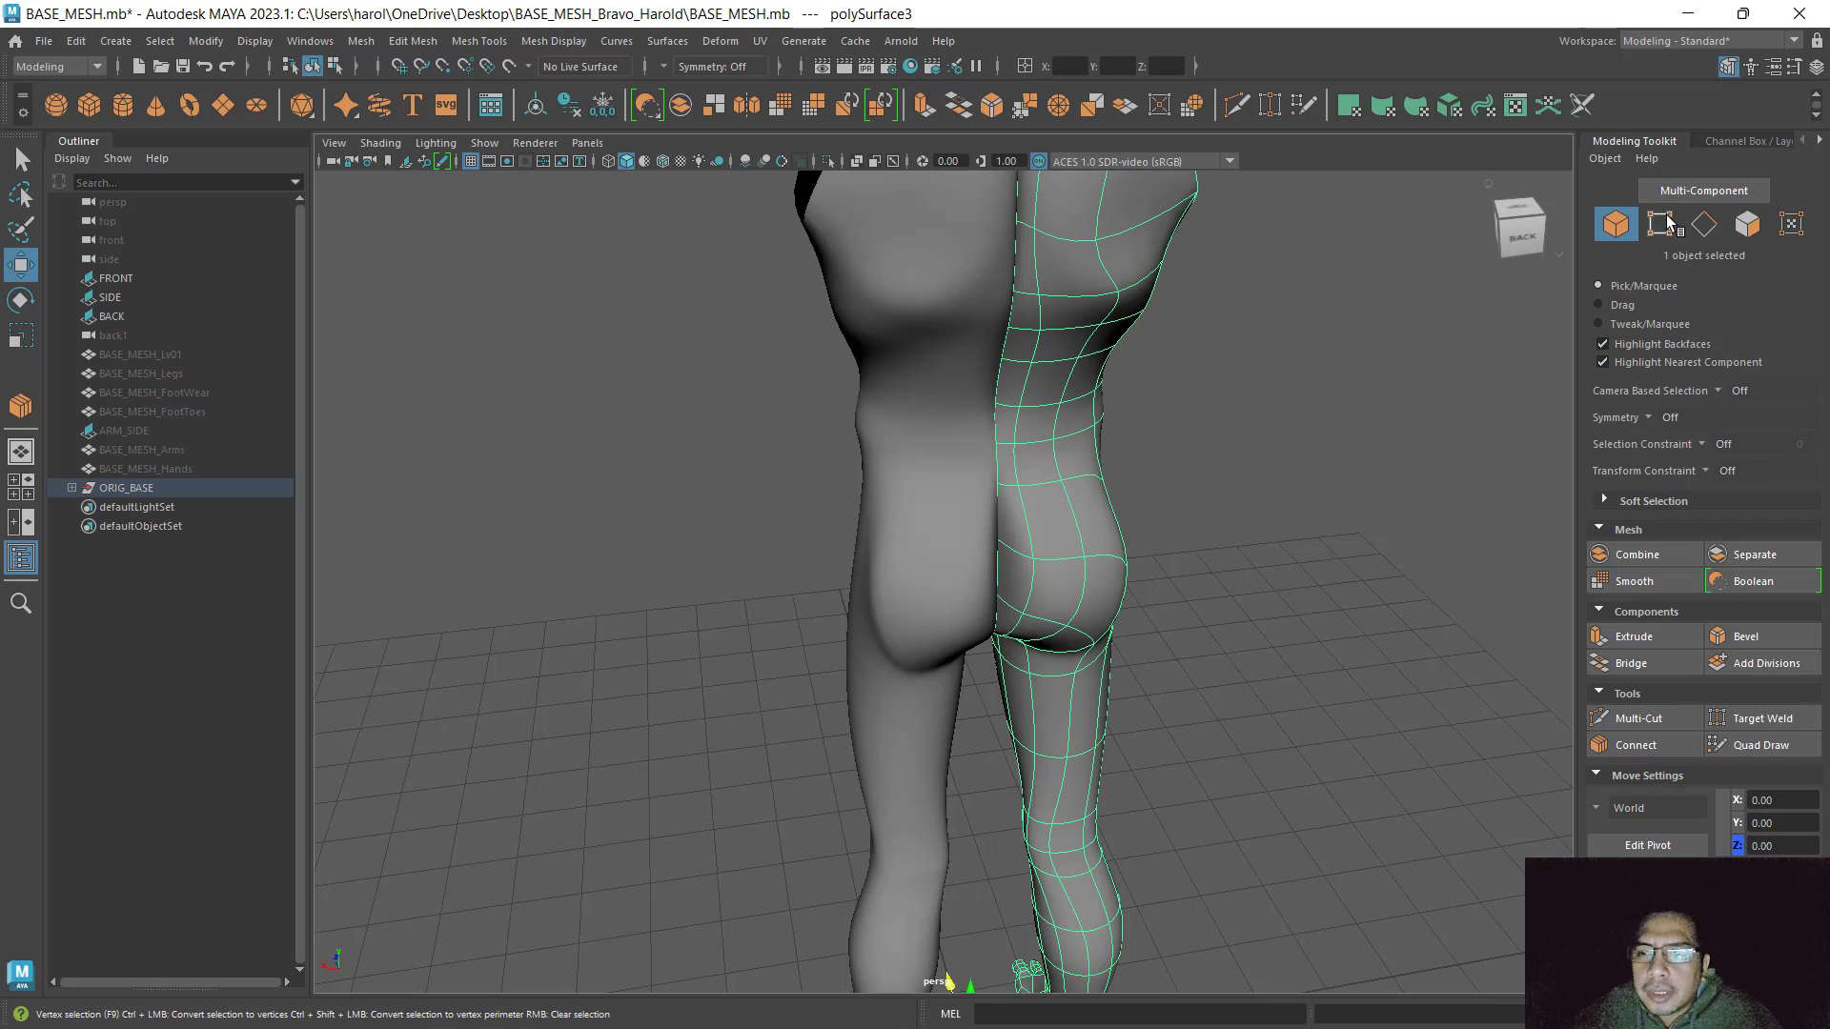
left_click(1192, 538)
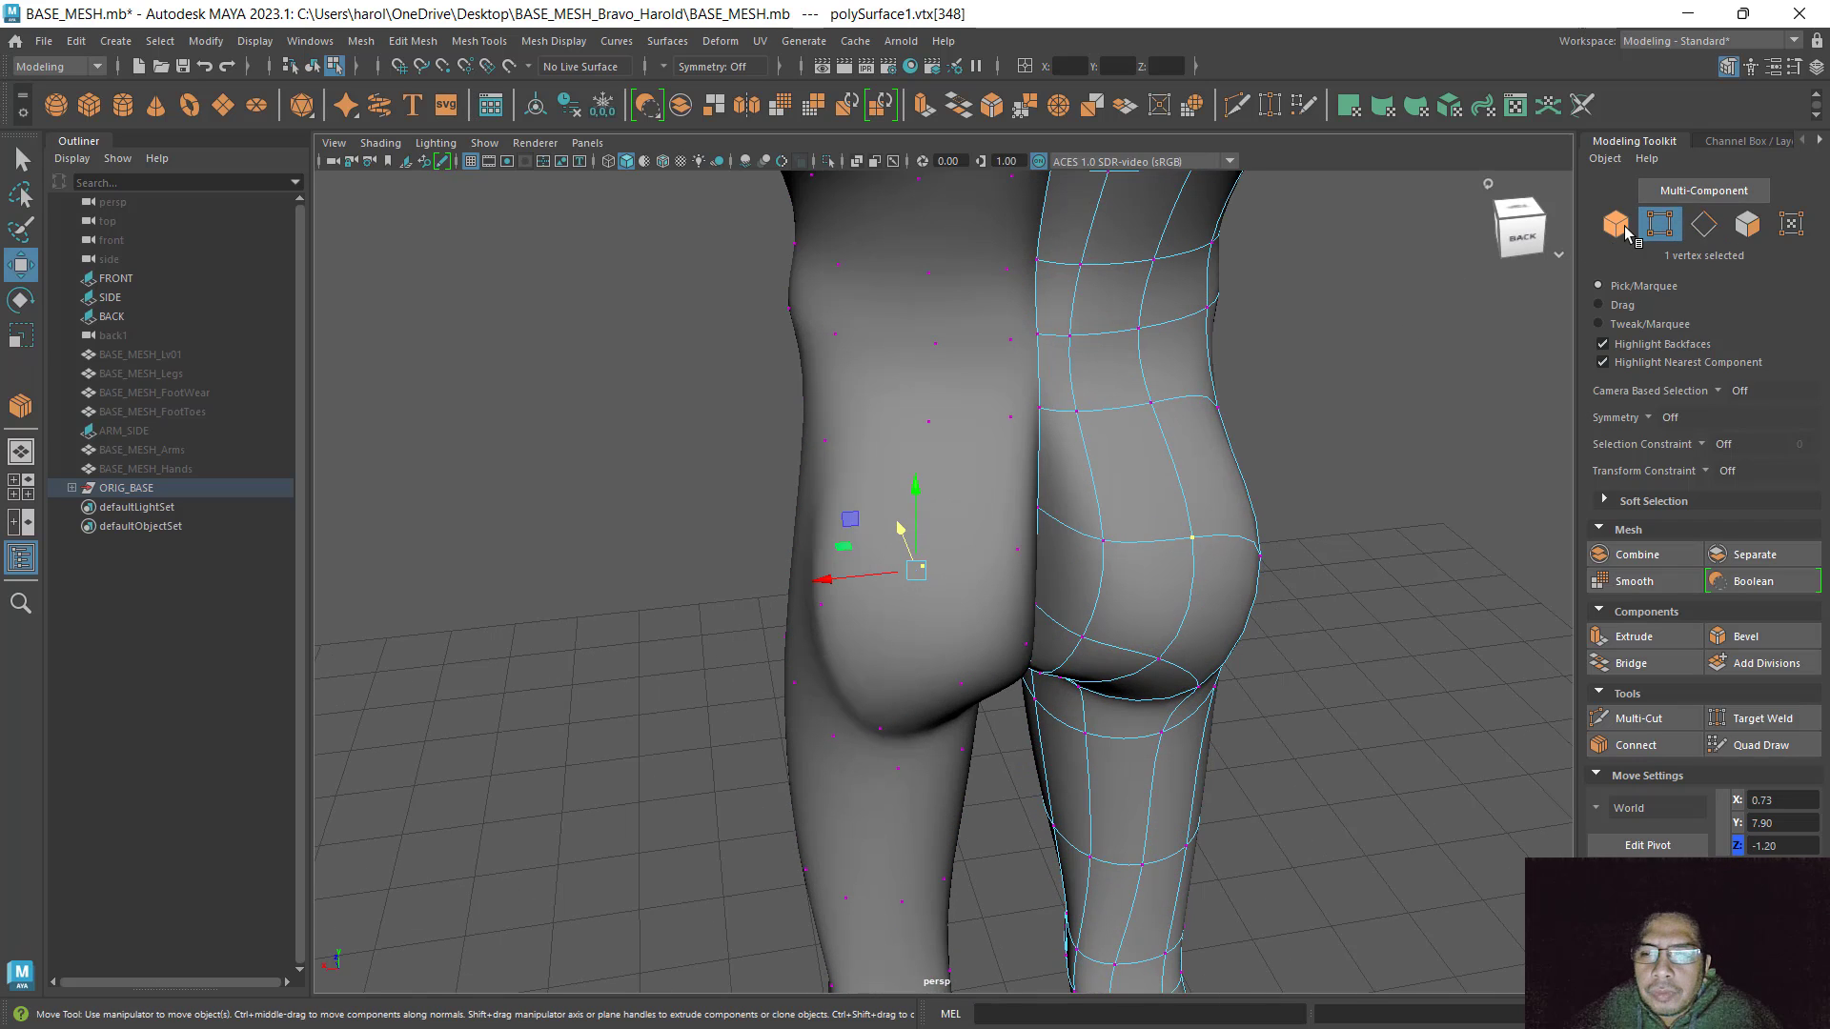
key("F8")
Select the other half of the body and inspect a waist vertex from behind
left_click(972, 361)
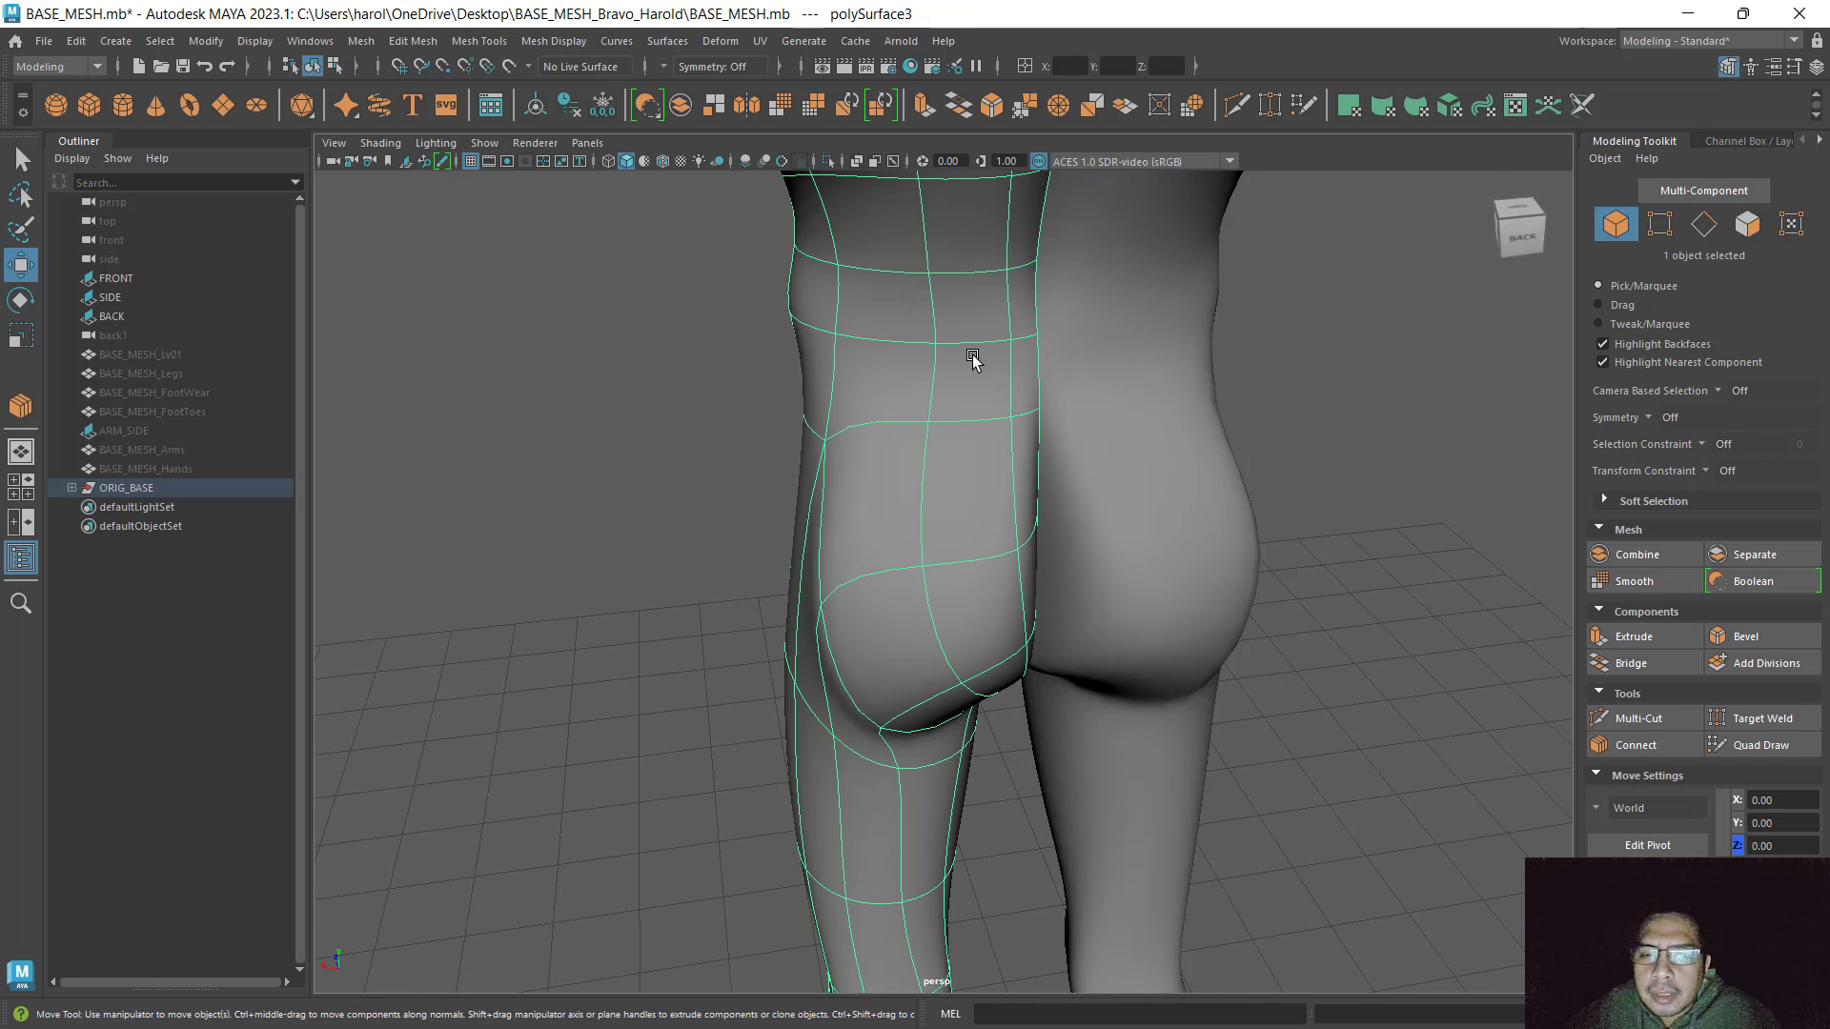
mouse_move(1096, 401)
left_mouse_down("alt")
mouse_move(963, 367)
mouse_move(1134, 395)
mouse_move(1120, 424)
left_mouse_up("alt")
key("F9")
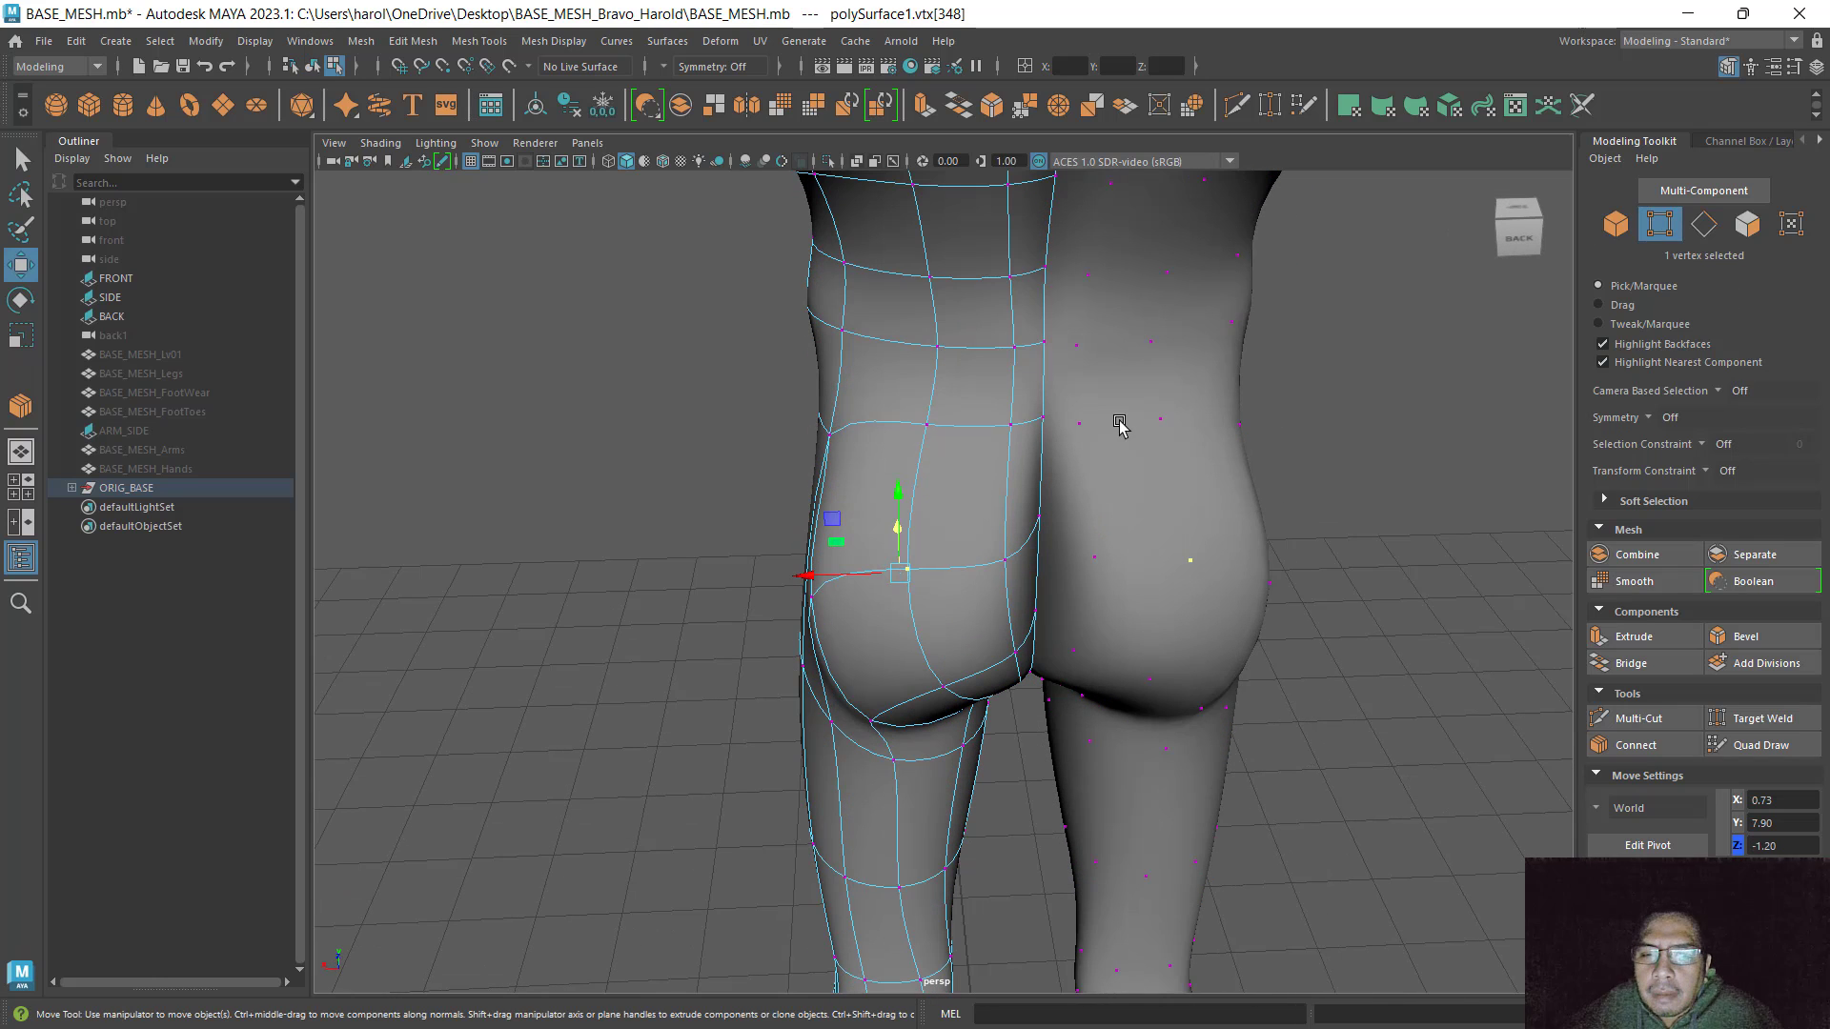
left_click_drag(1051, 276, 1017, 347, "alt")
left_click(1052, 281)
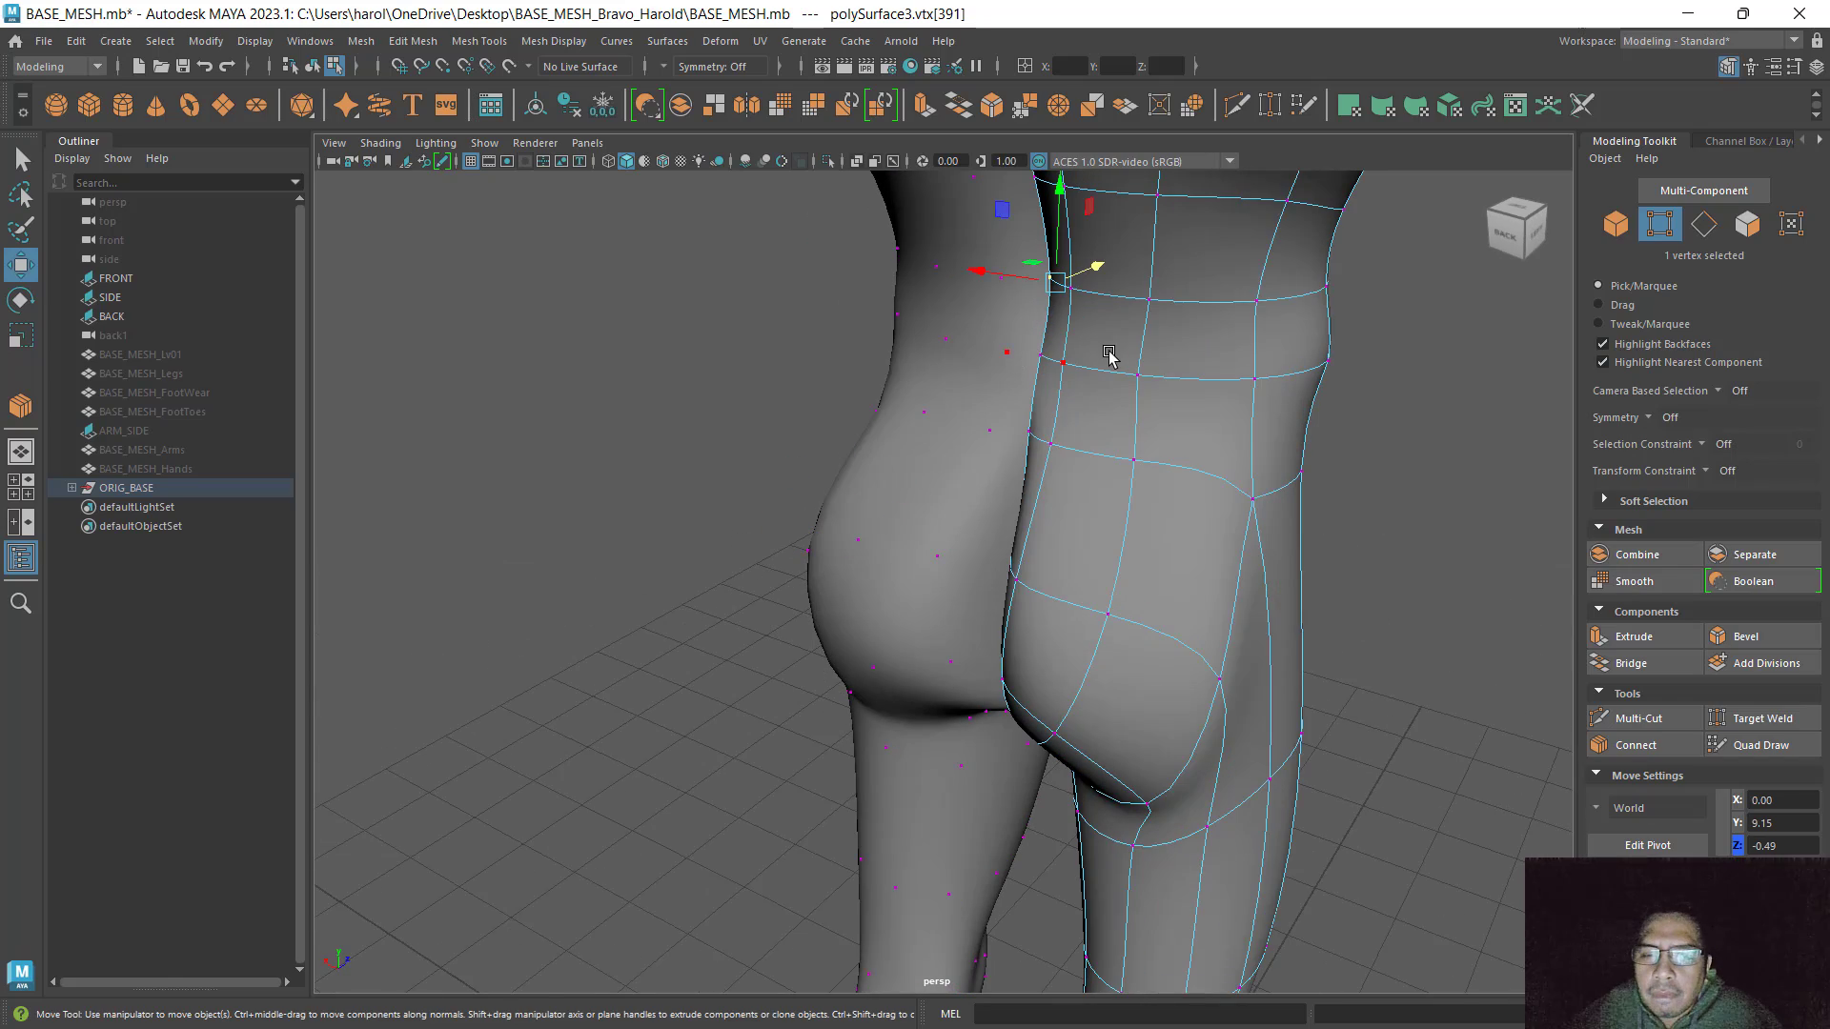
left_click_drag(1068, 440, 1032, 278, "alt")
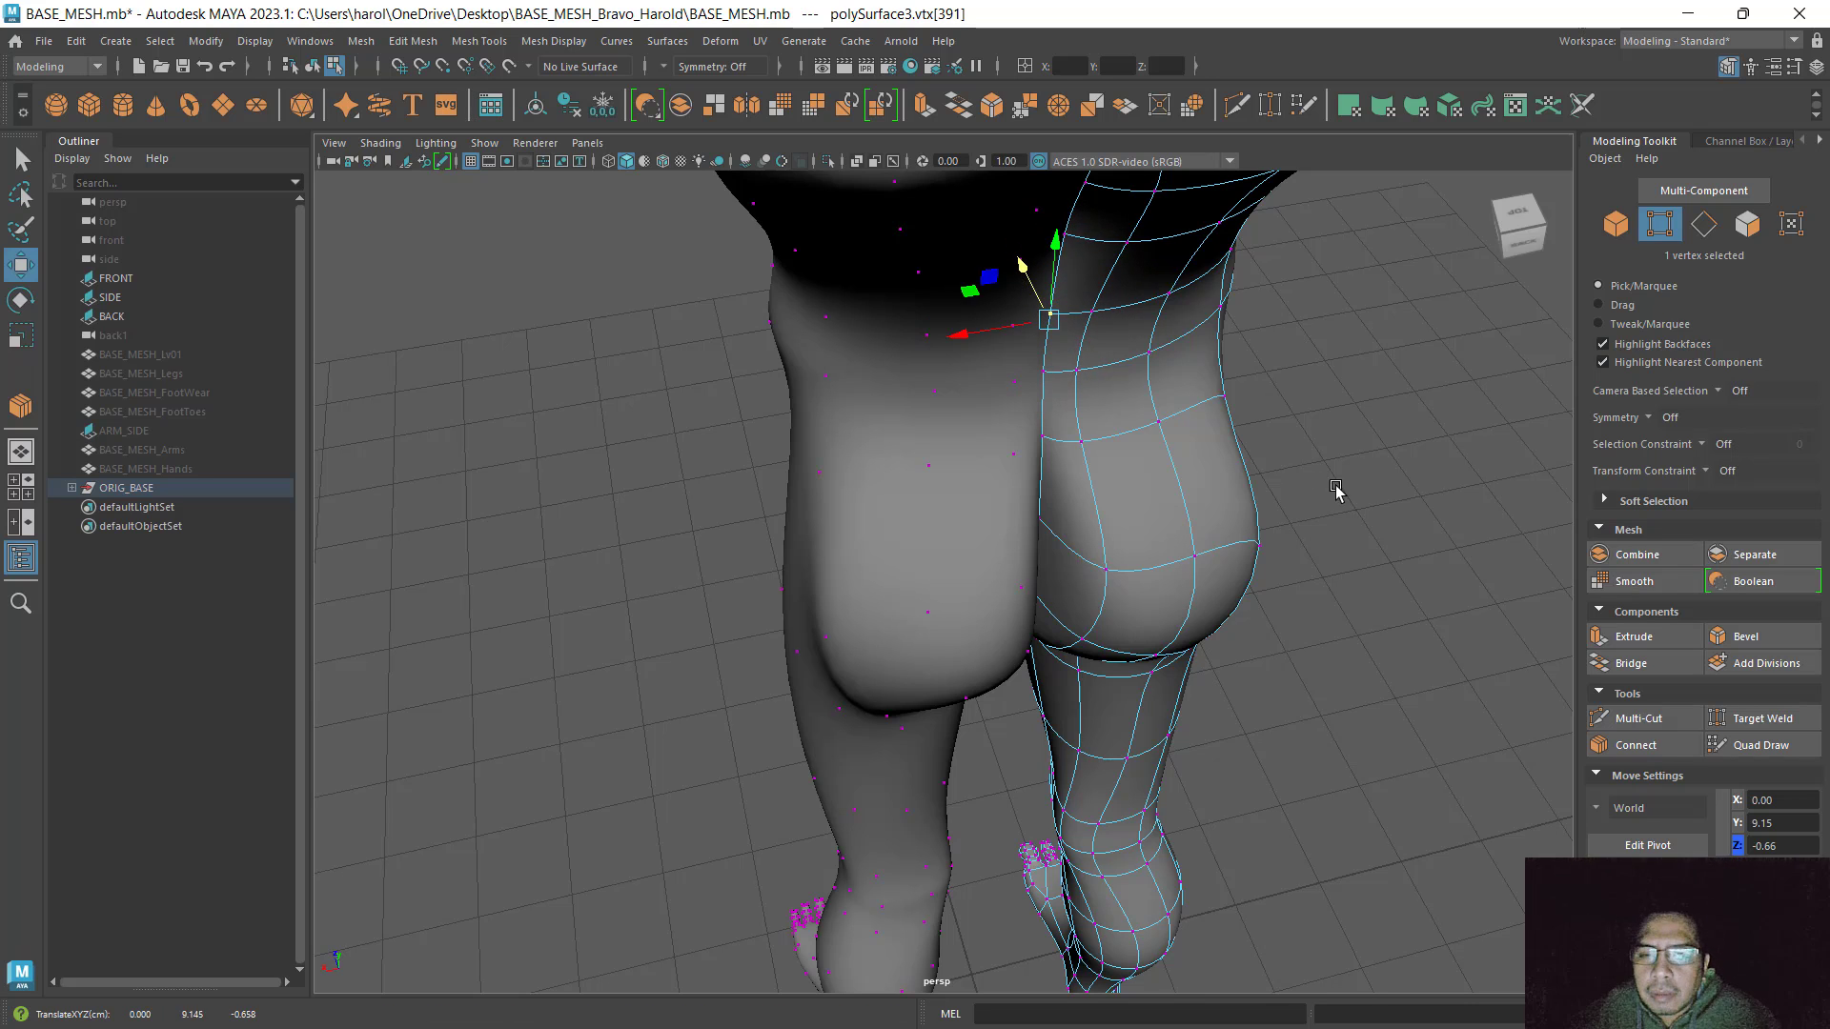
left_click_drag(1336, 489, 1278, 524, "alt")
left_click(1616, 223)
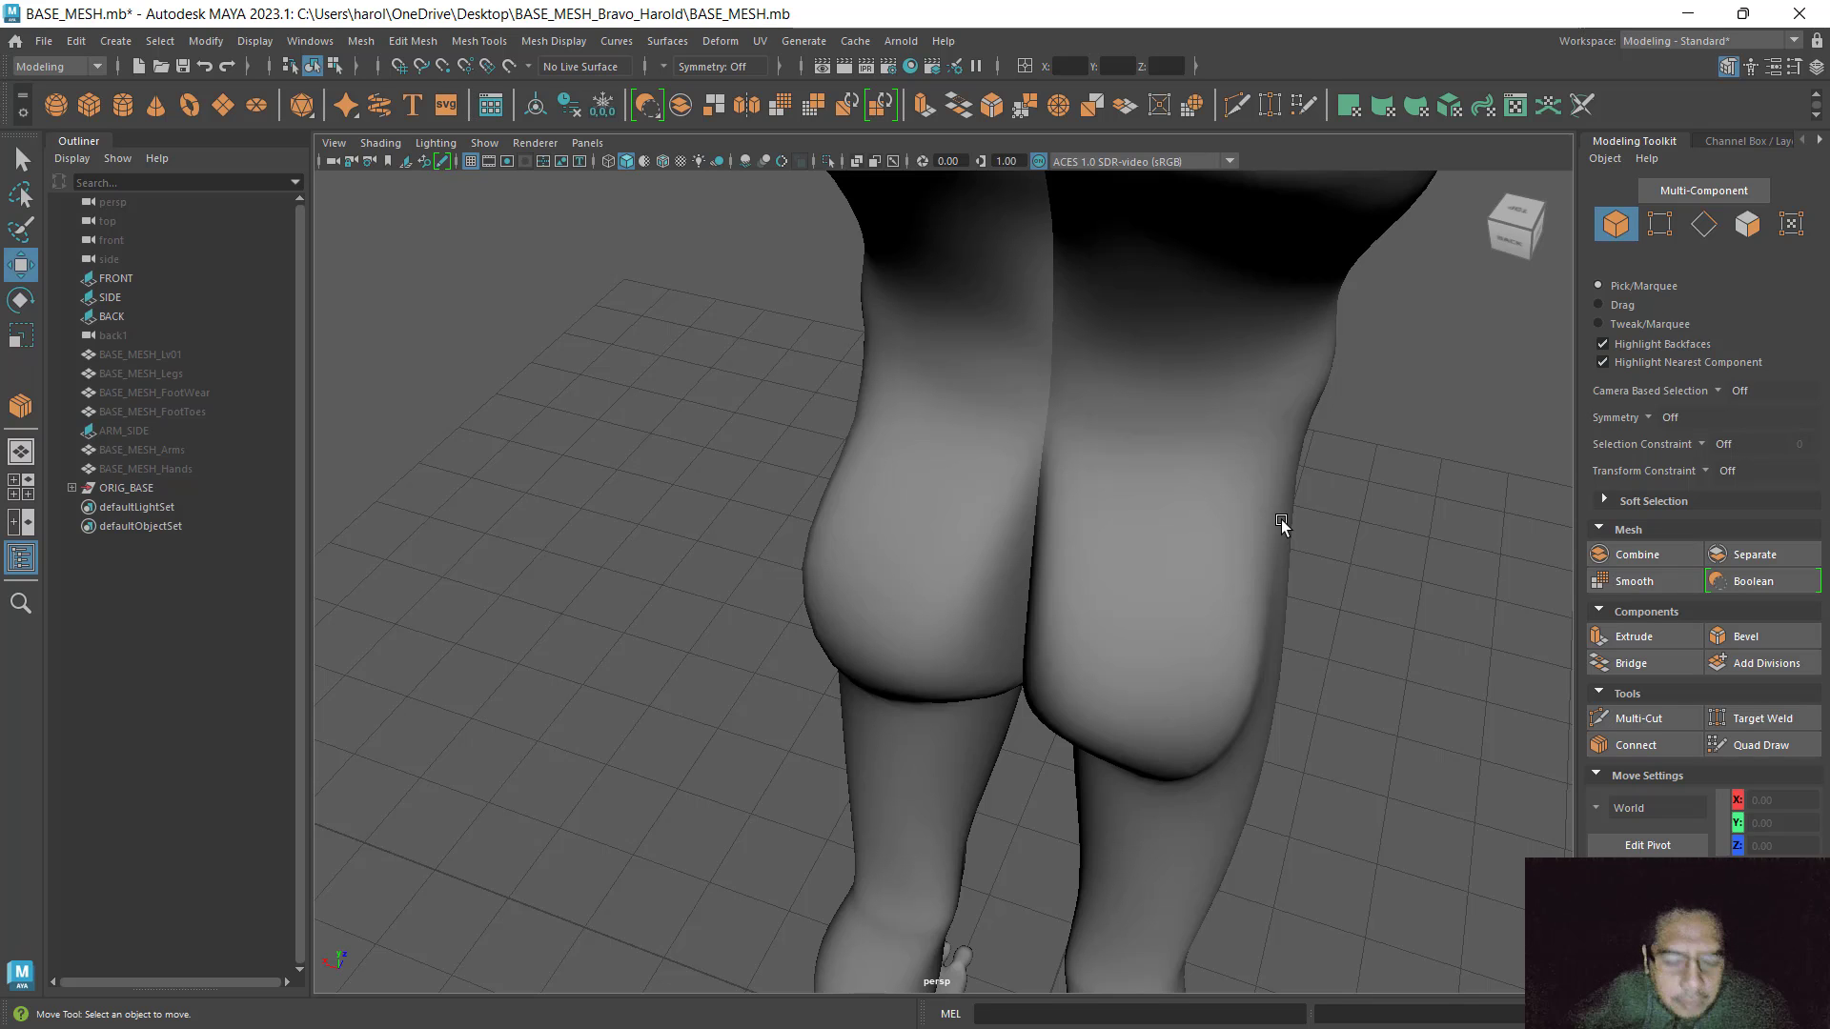
left_click_drag(1017, 539, 1135, 538, "alt")
Push the outer hip vertex outward on the leg half and save the scene
left_click(964, 421)
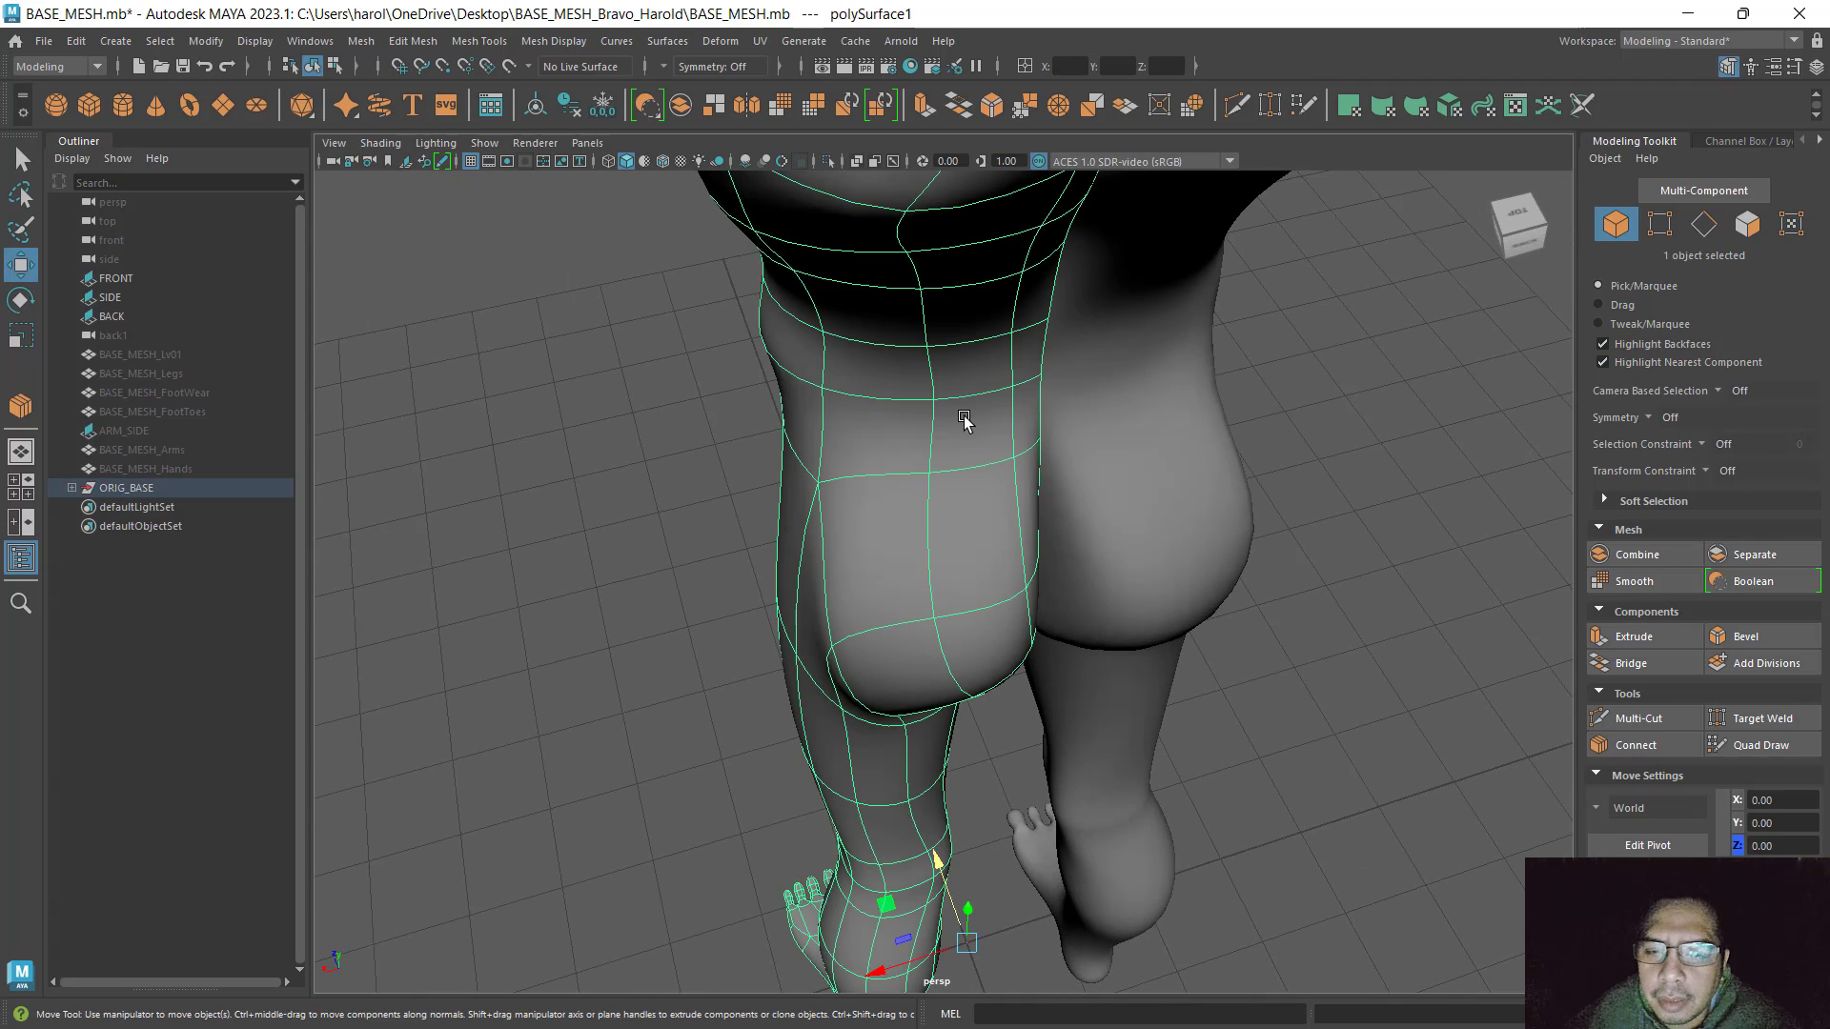
key("F9")
mouse_move(894, 679)
left_mouse_down("alt")
mouse_move(1017, 604)
mouse_move(960, 584)
mouse_move(905, 675)
left_mouse_up("alt")
left_click(968, 584)
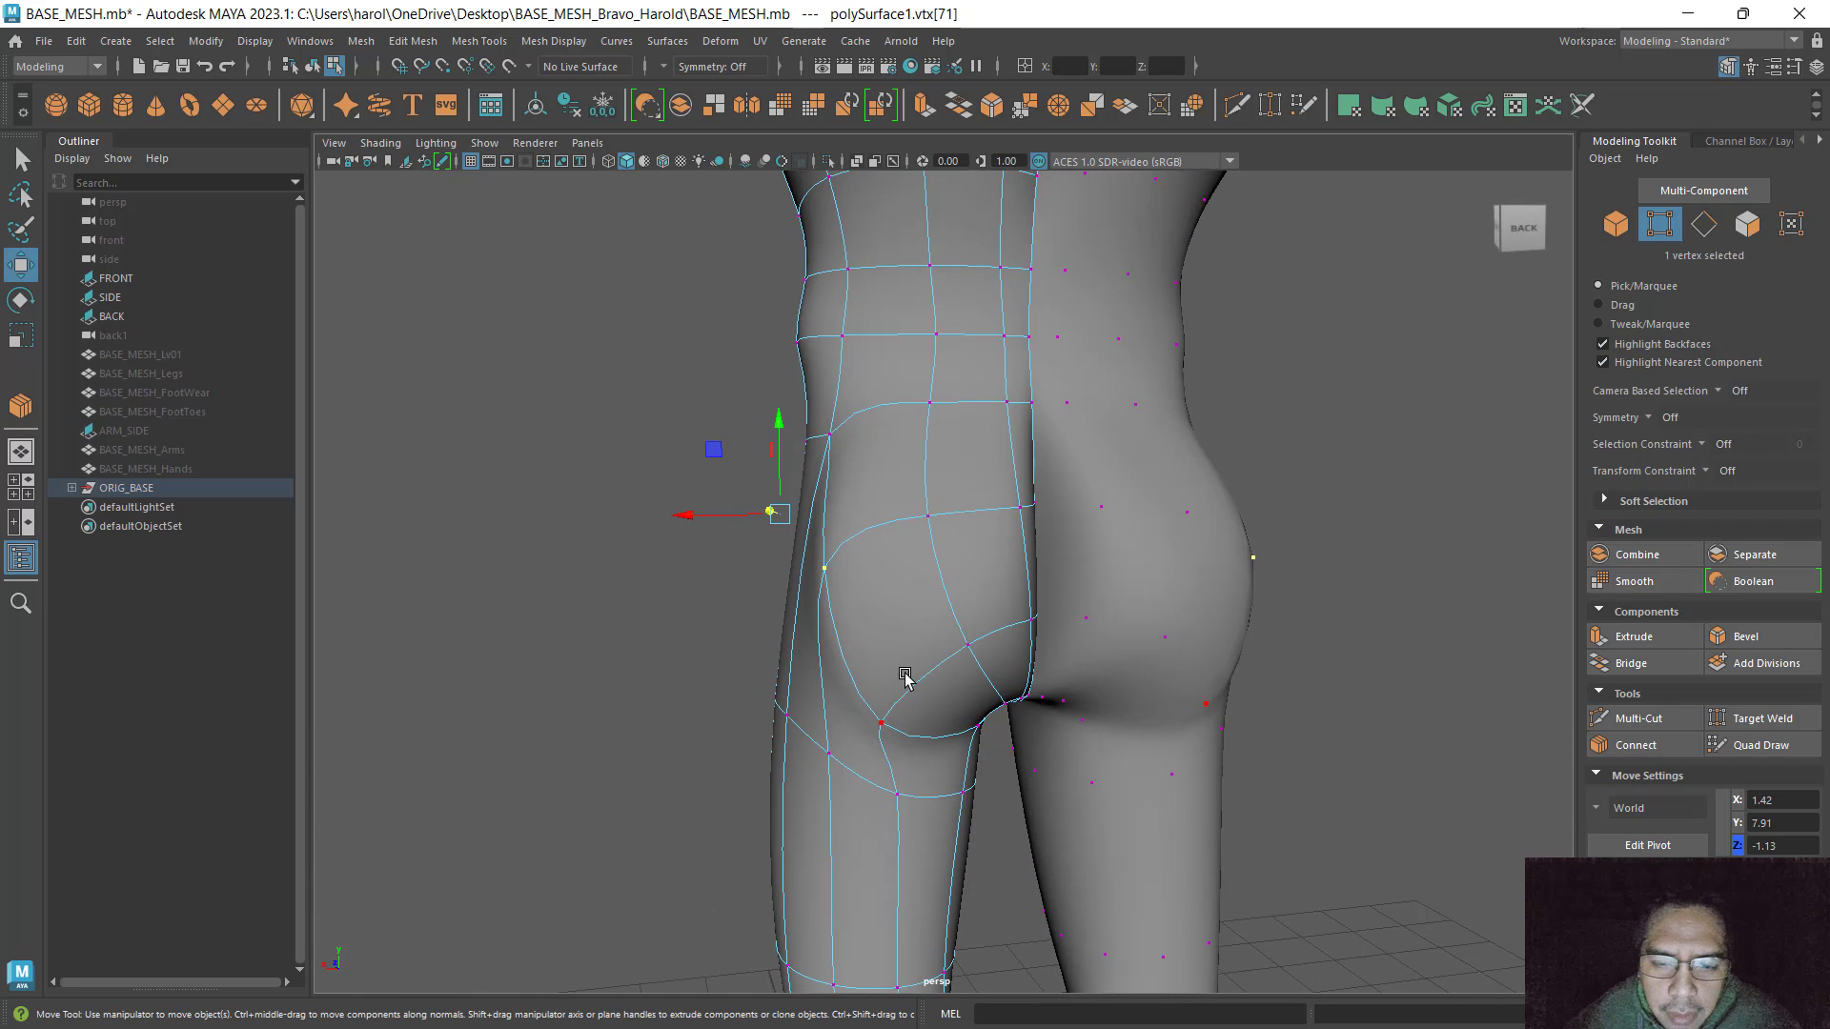
left_click_drag(688, 516, 711, 513)
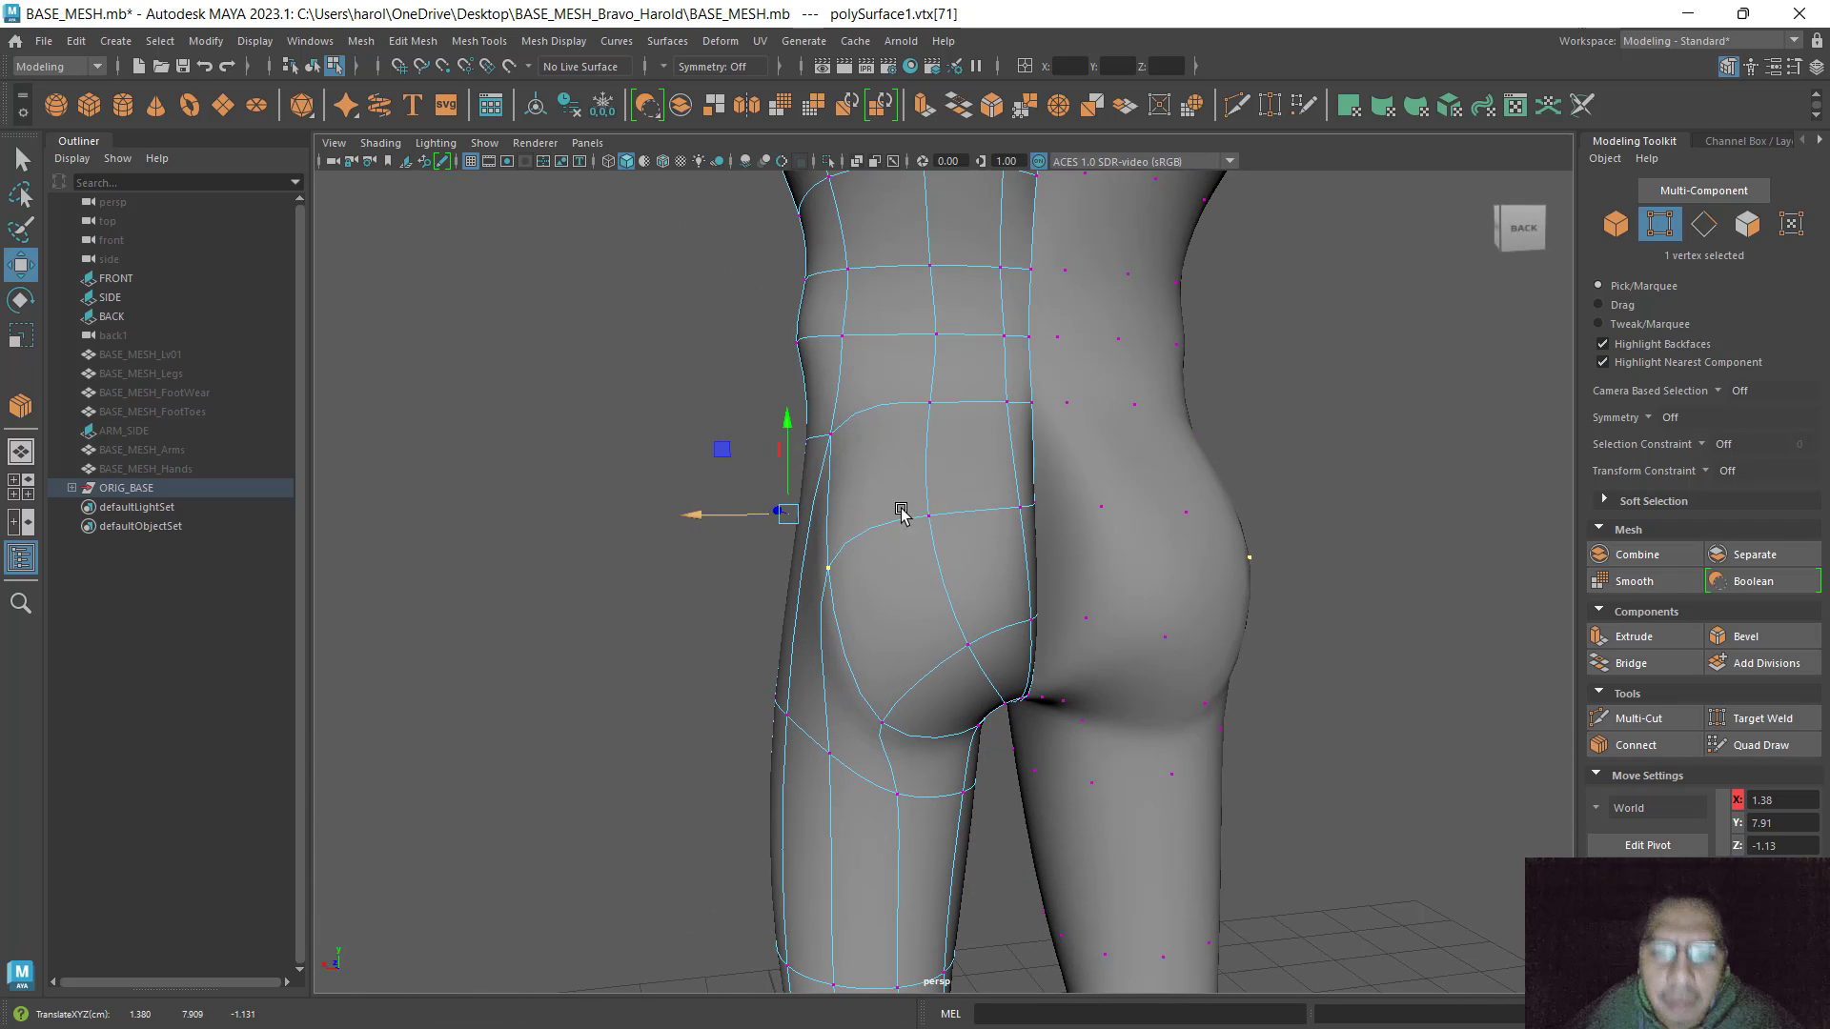
key("ctrl+s")
mouse_move(1008, 531)
left_mouse_down("alt")
mouse_move(1164, 559)
mouse_move(1144, 611)
mouse_move(1043, 542)
mouse_move(924, 524)
mouse_move(1111, 584)
mouse_move(1050, 567)
mouse_move(1082, 539)
mouse_move(1034, 654)
mouse_move(927, 642)
mouse_move(991, 553)
left_mouse_up("alt")
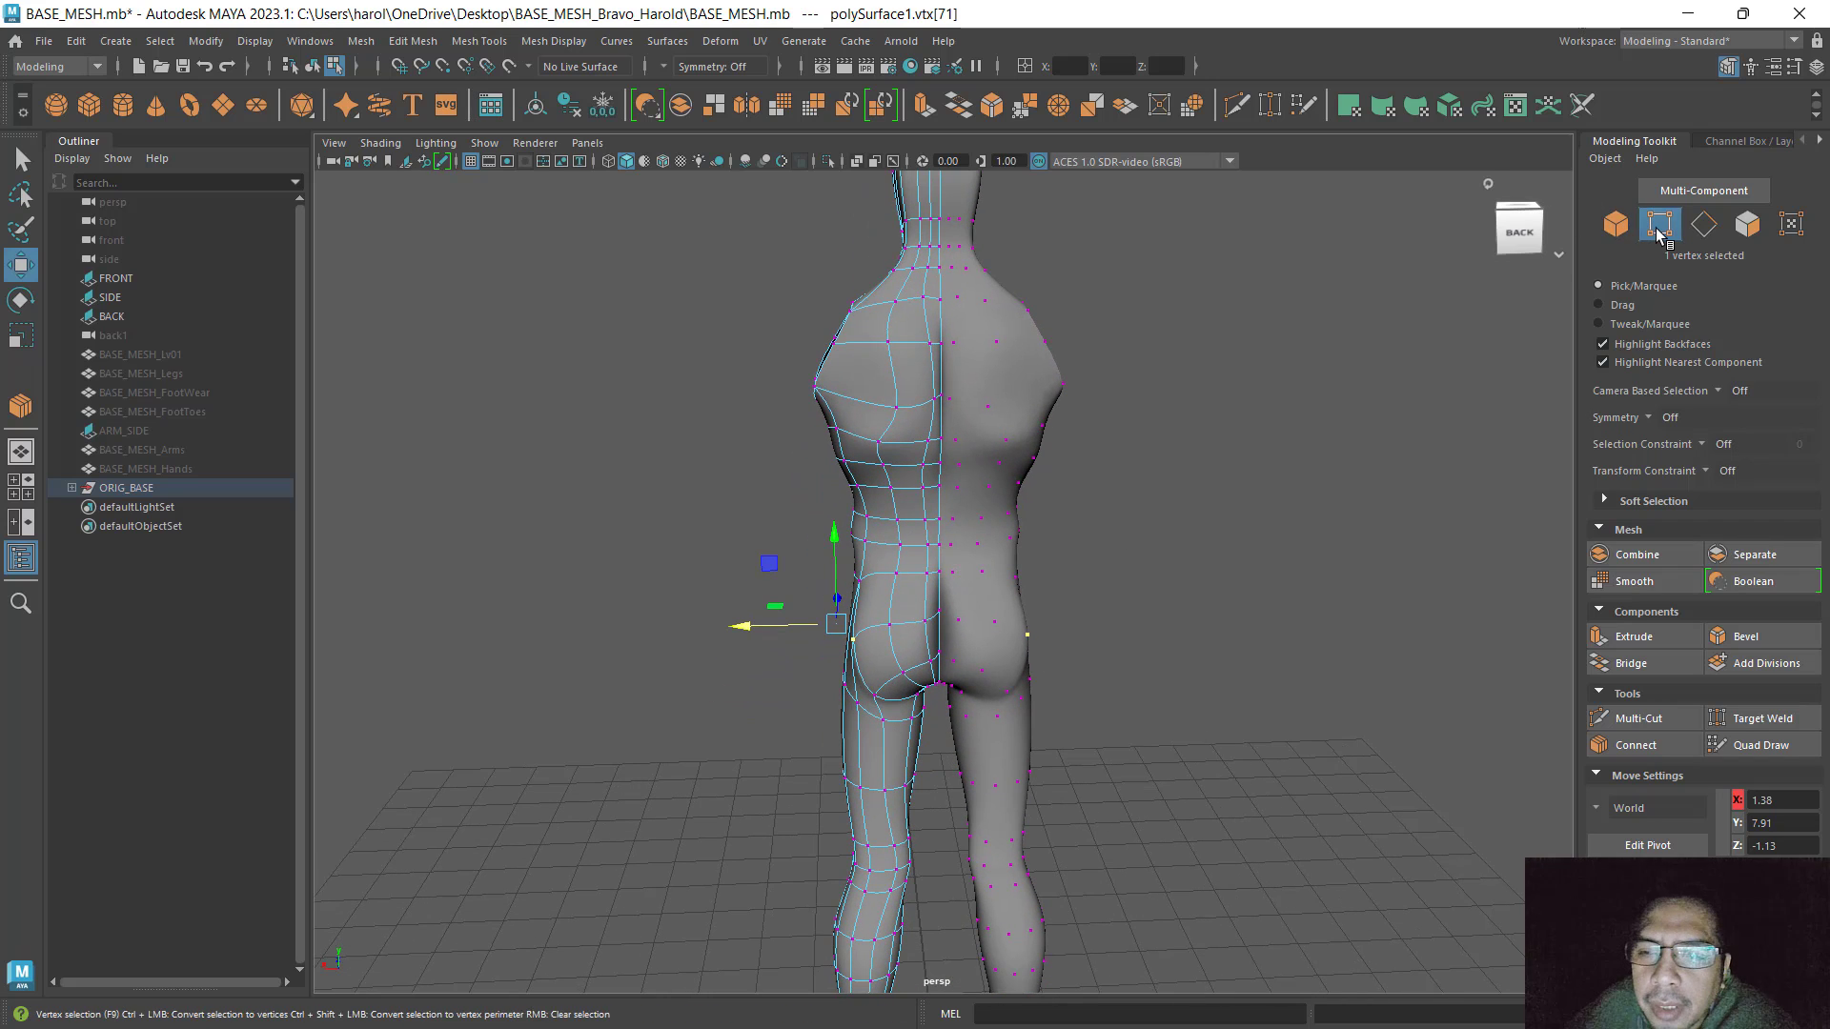
Turn off smooth preview to show the low-poly cage, review the figure, and restore four views
left_click(1616, 224)
left_click_drag(1234, 526, 1166, 610, "alt")
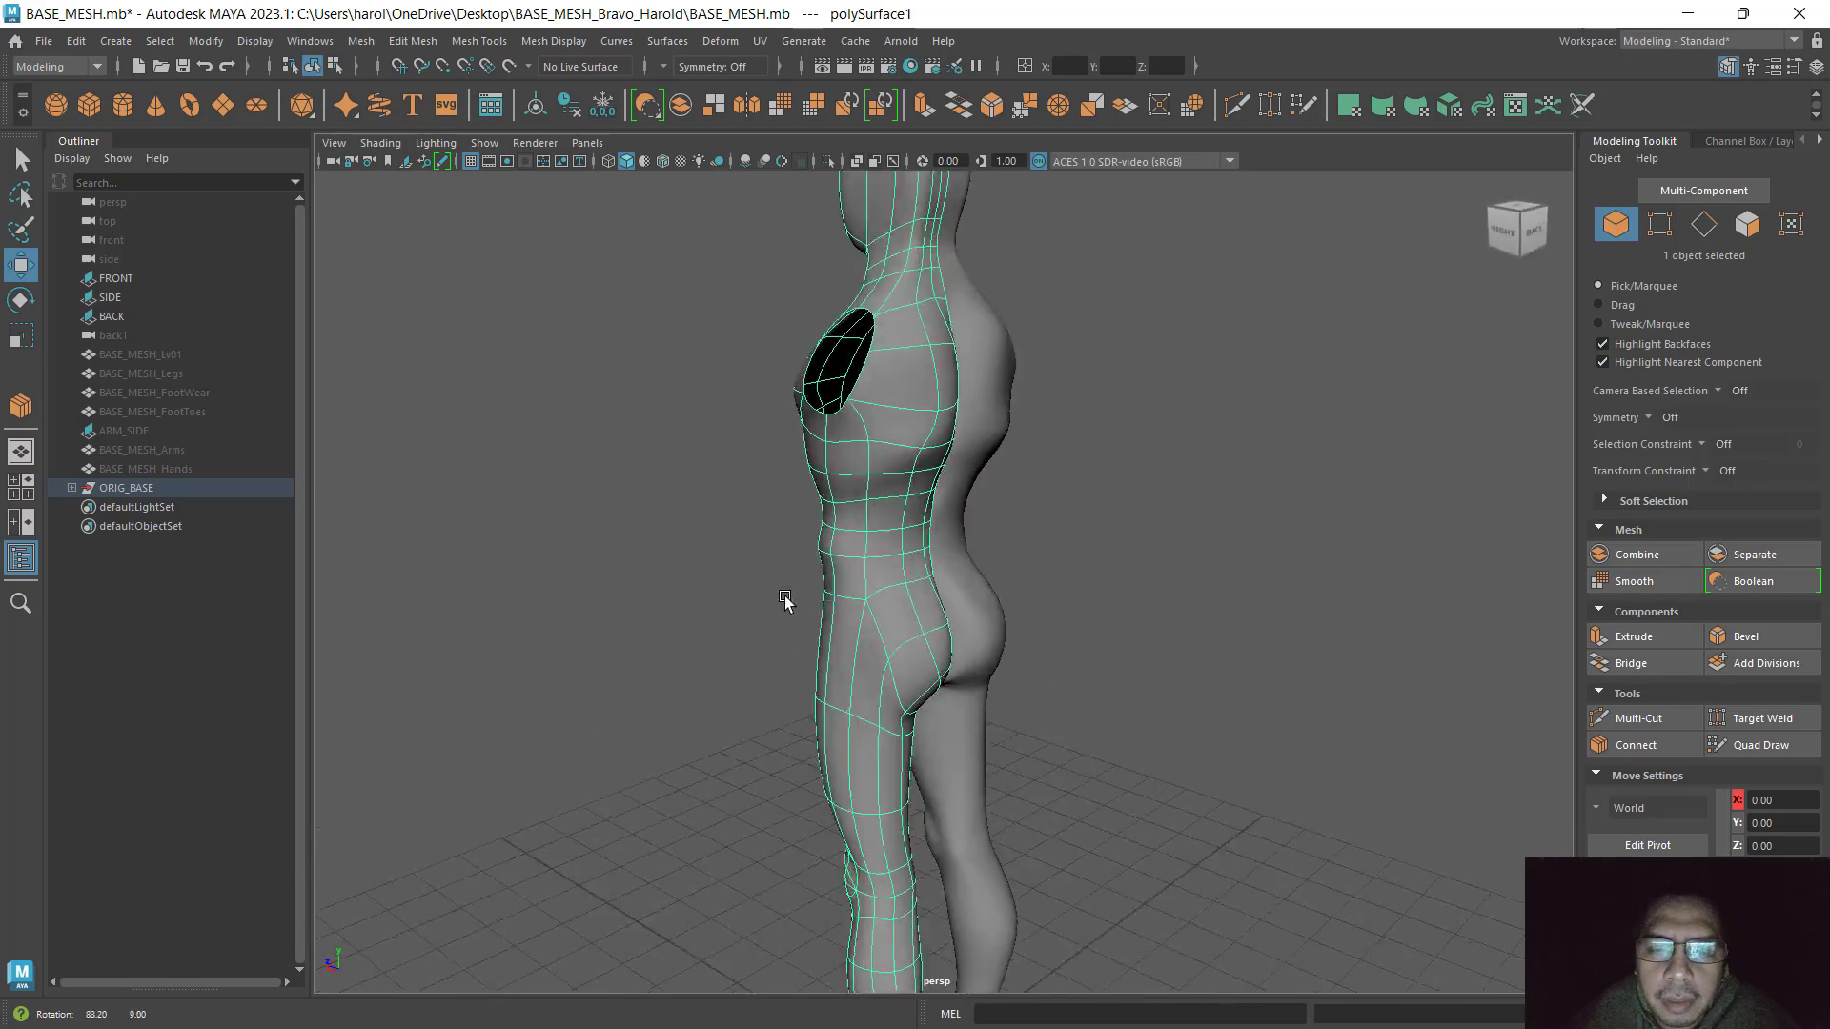
left_click_drag(784, 598, 1077, 593, "alt")
key("1")
mouse_move(883, 575)
left_mouse_down("alt")
mouse_move(720, 598)
mouse_move(1030, 575)
mouse_move(872, 562)
left_mouse_up("alt")
left_click_drag(862, 557, 1233, 592, "alt")
middle_click_drag(1234, 592, 1253, 631, "alt")
scroll(1252, 631, "down", 5)
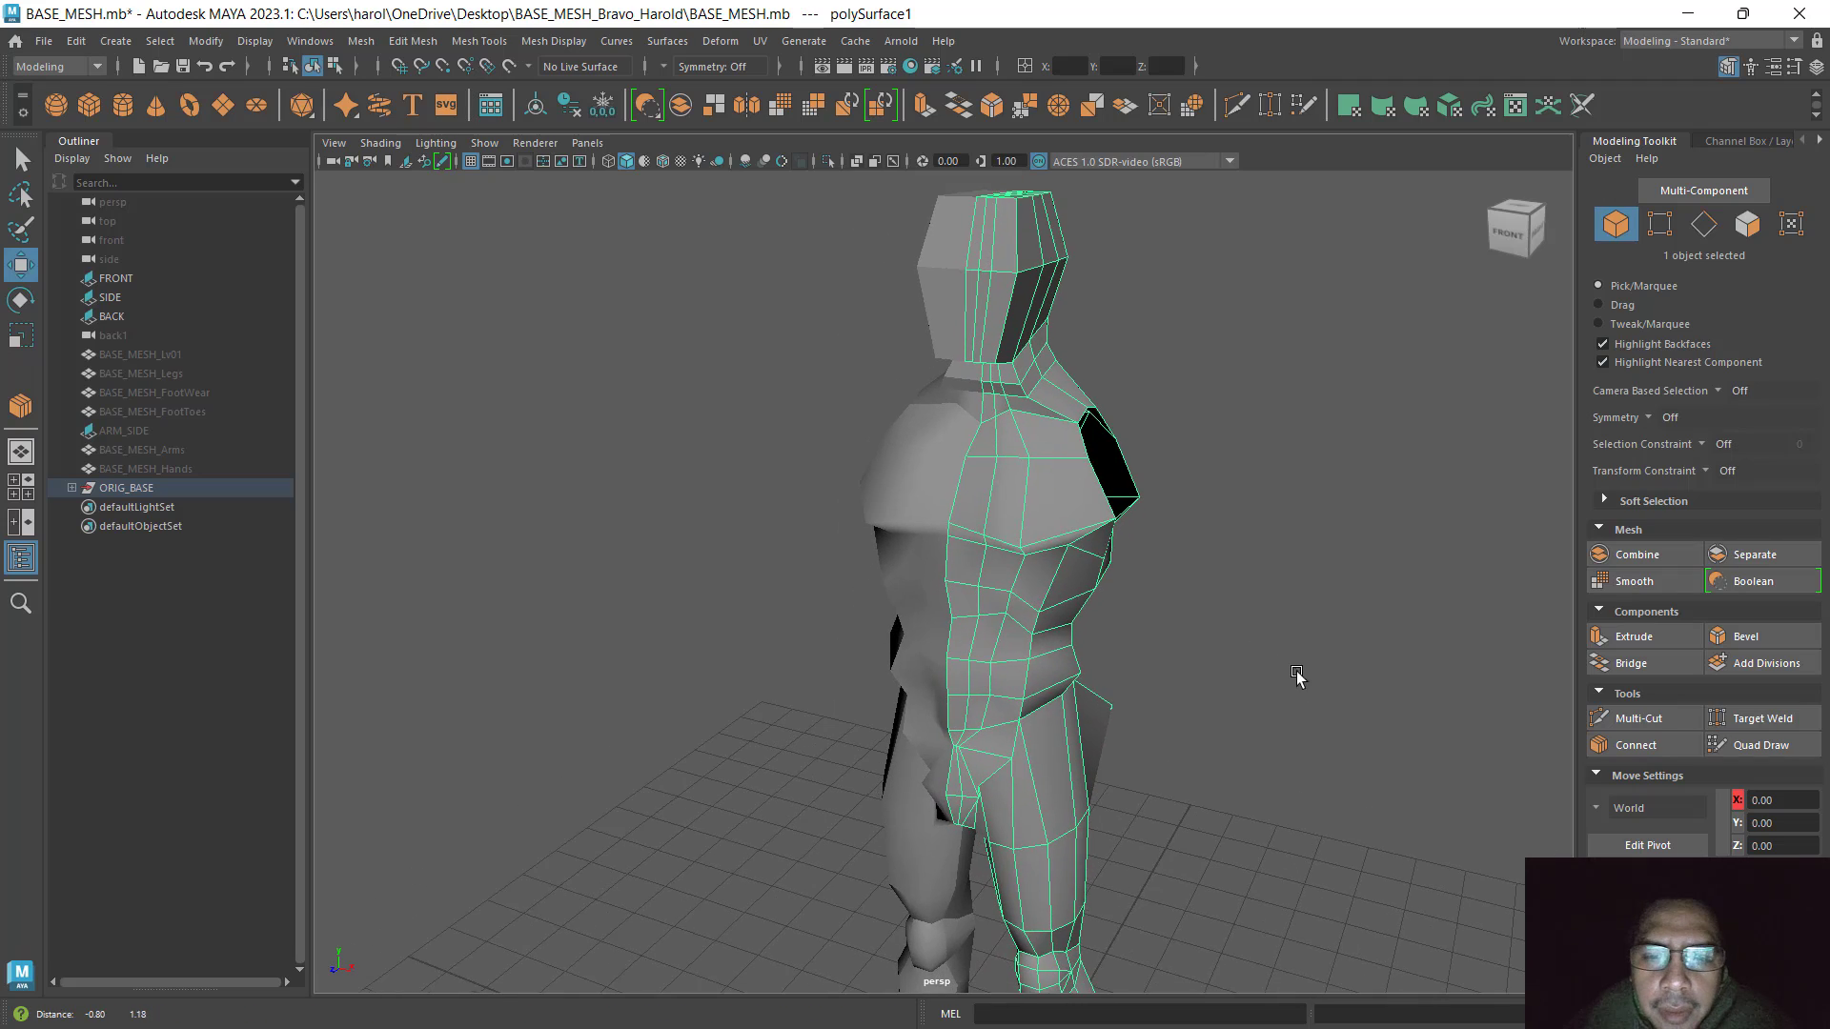
left_click_drag(1299, 673, 1016, 677, "alt")
scroll(977, 756, "up", 5)
left_click_drag(977, 756, 774, 431, "alt")
scroll(997, 576, "up", 4)
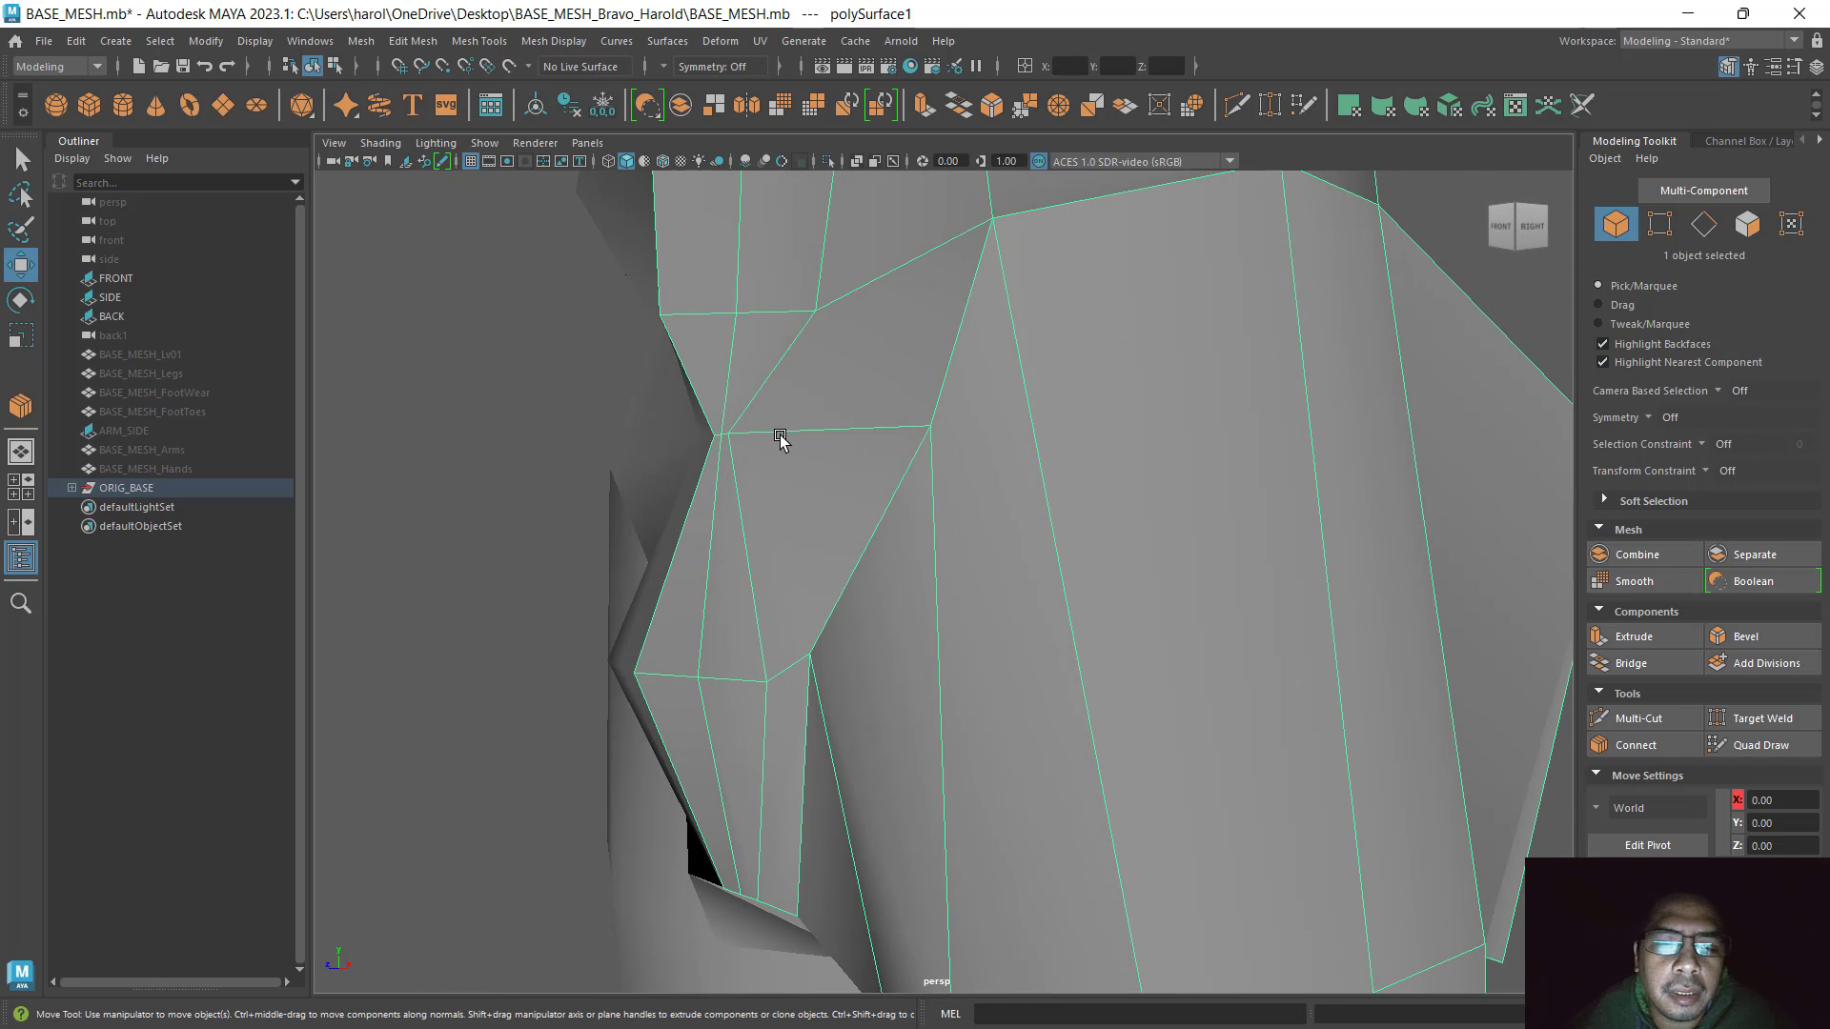
key("space")
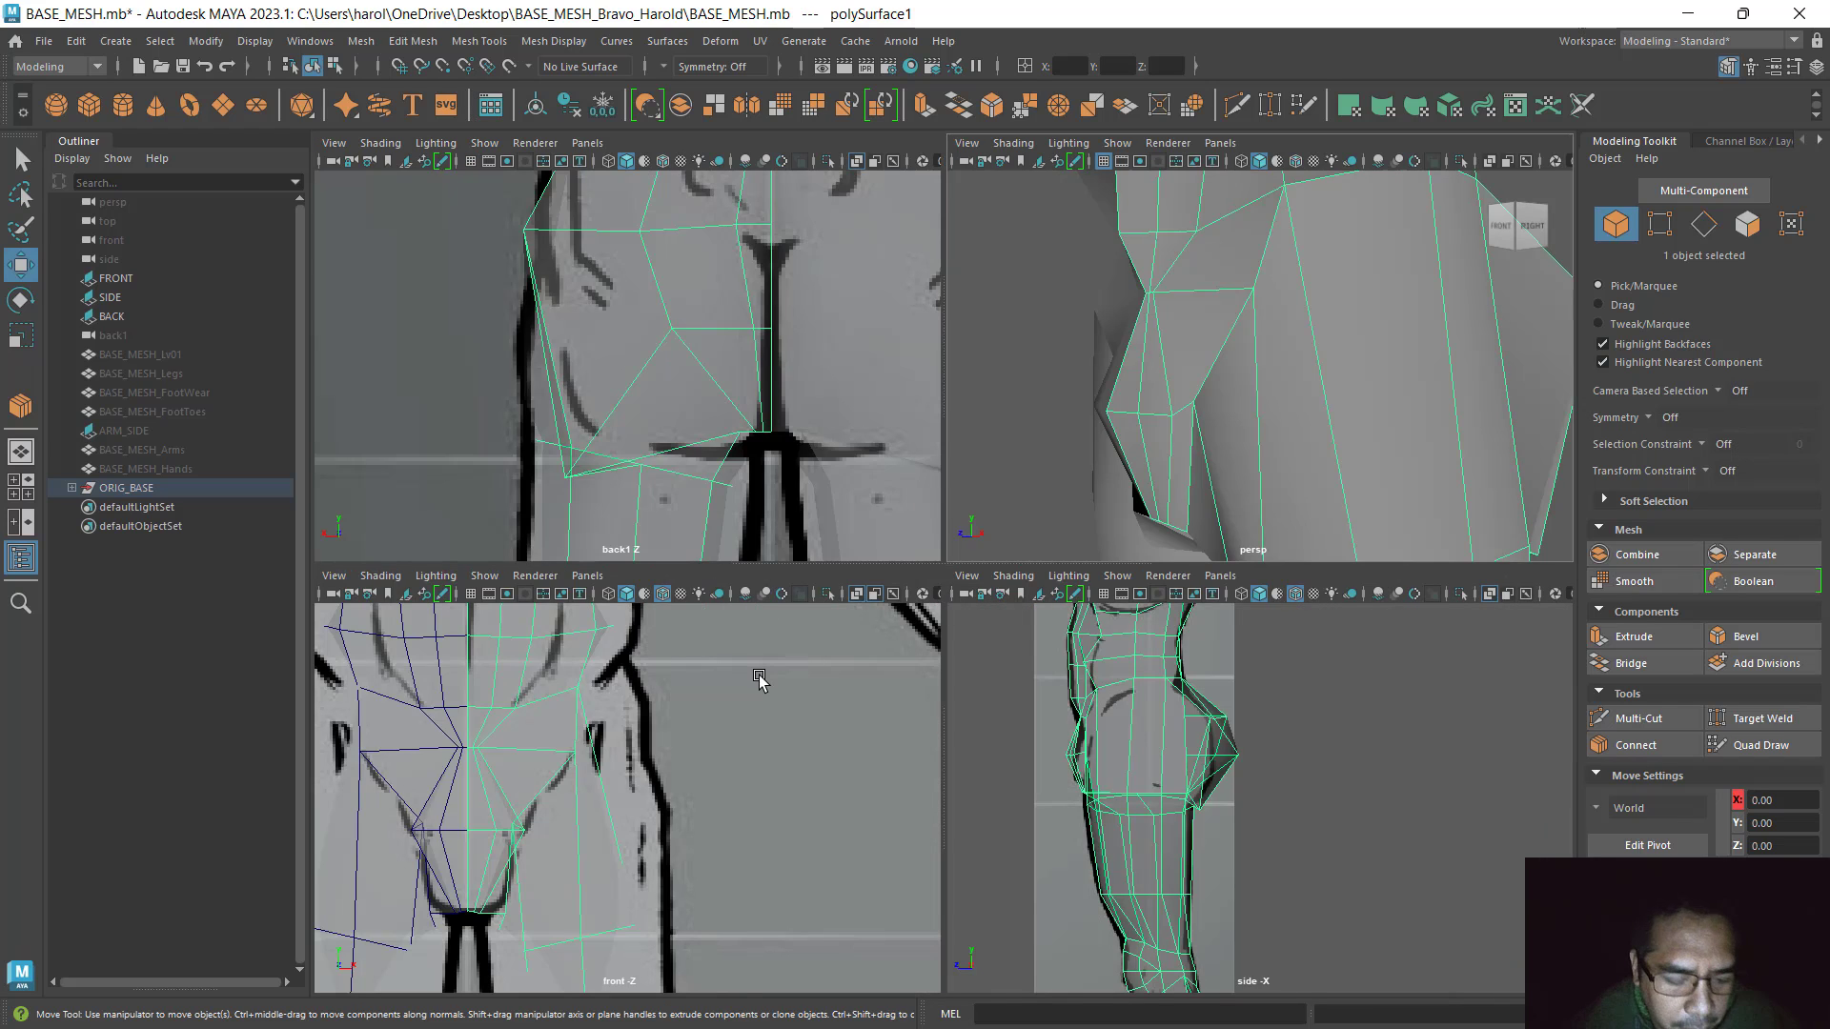
Slide a groin vertex outward along X to about X 0.09, checking the smoothed preview
key("3")
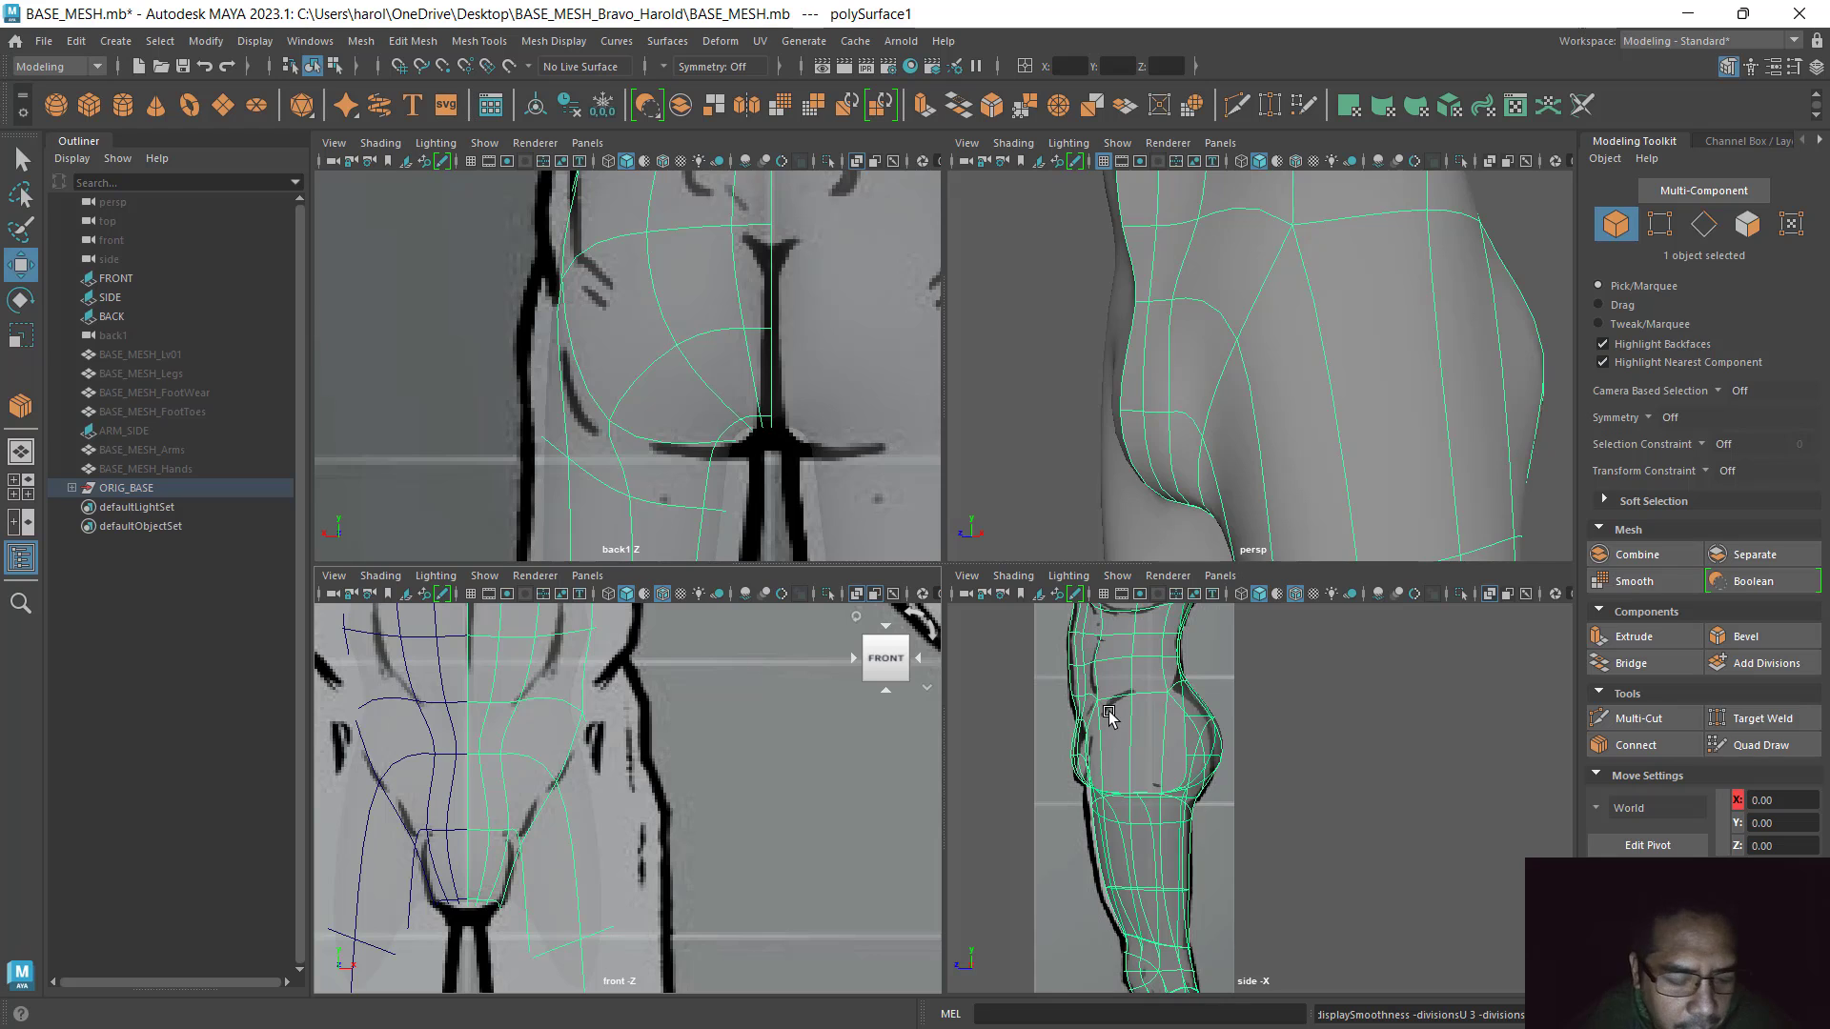
key("1")
left_click_drag(1216, 437, 1398, 389, "alt")
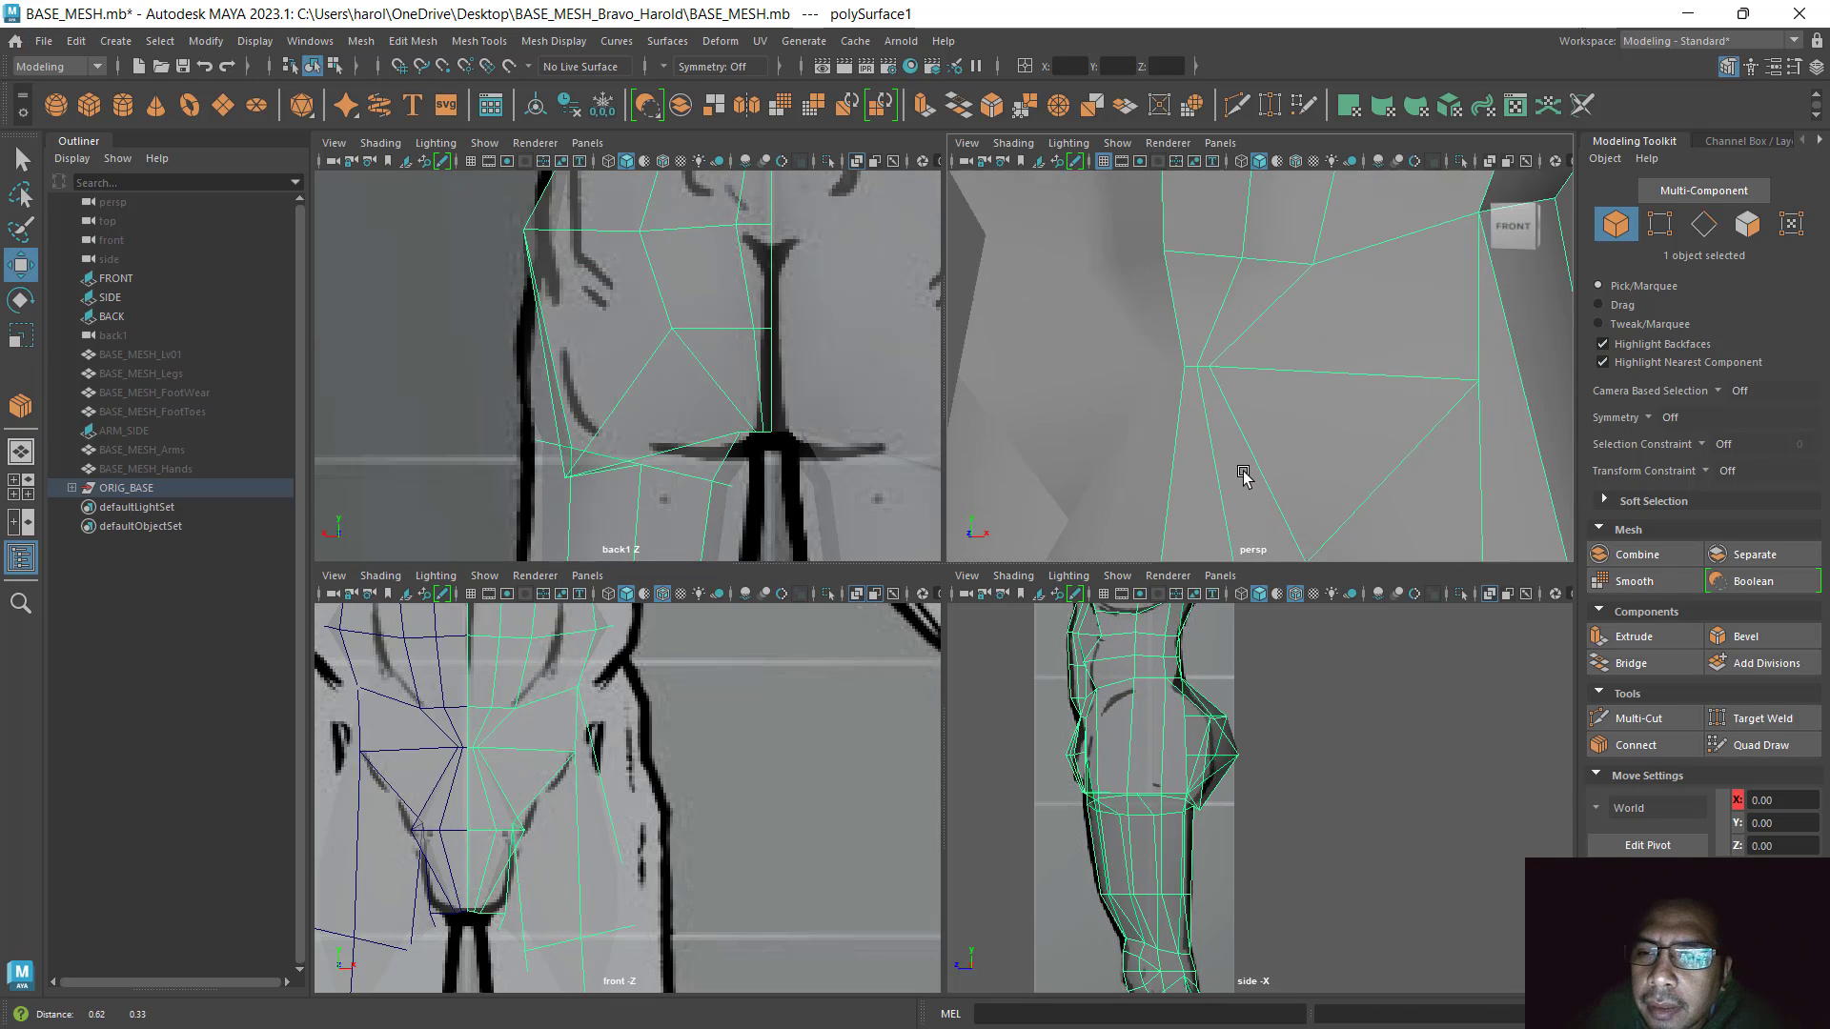
left_click(1660, 224)
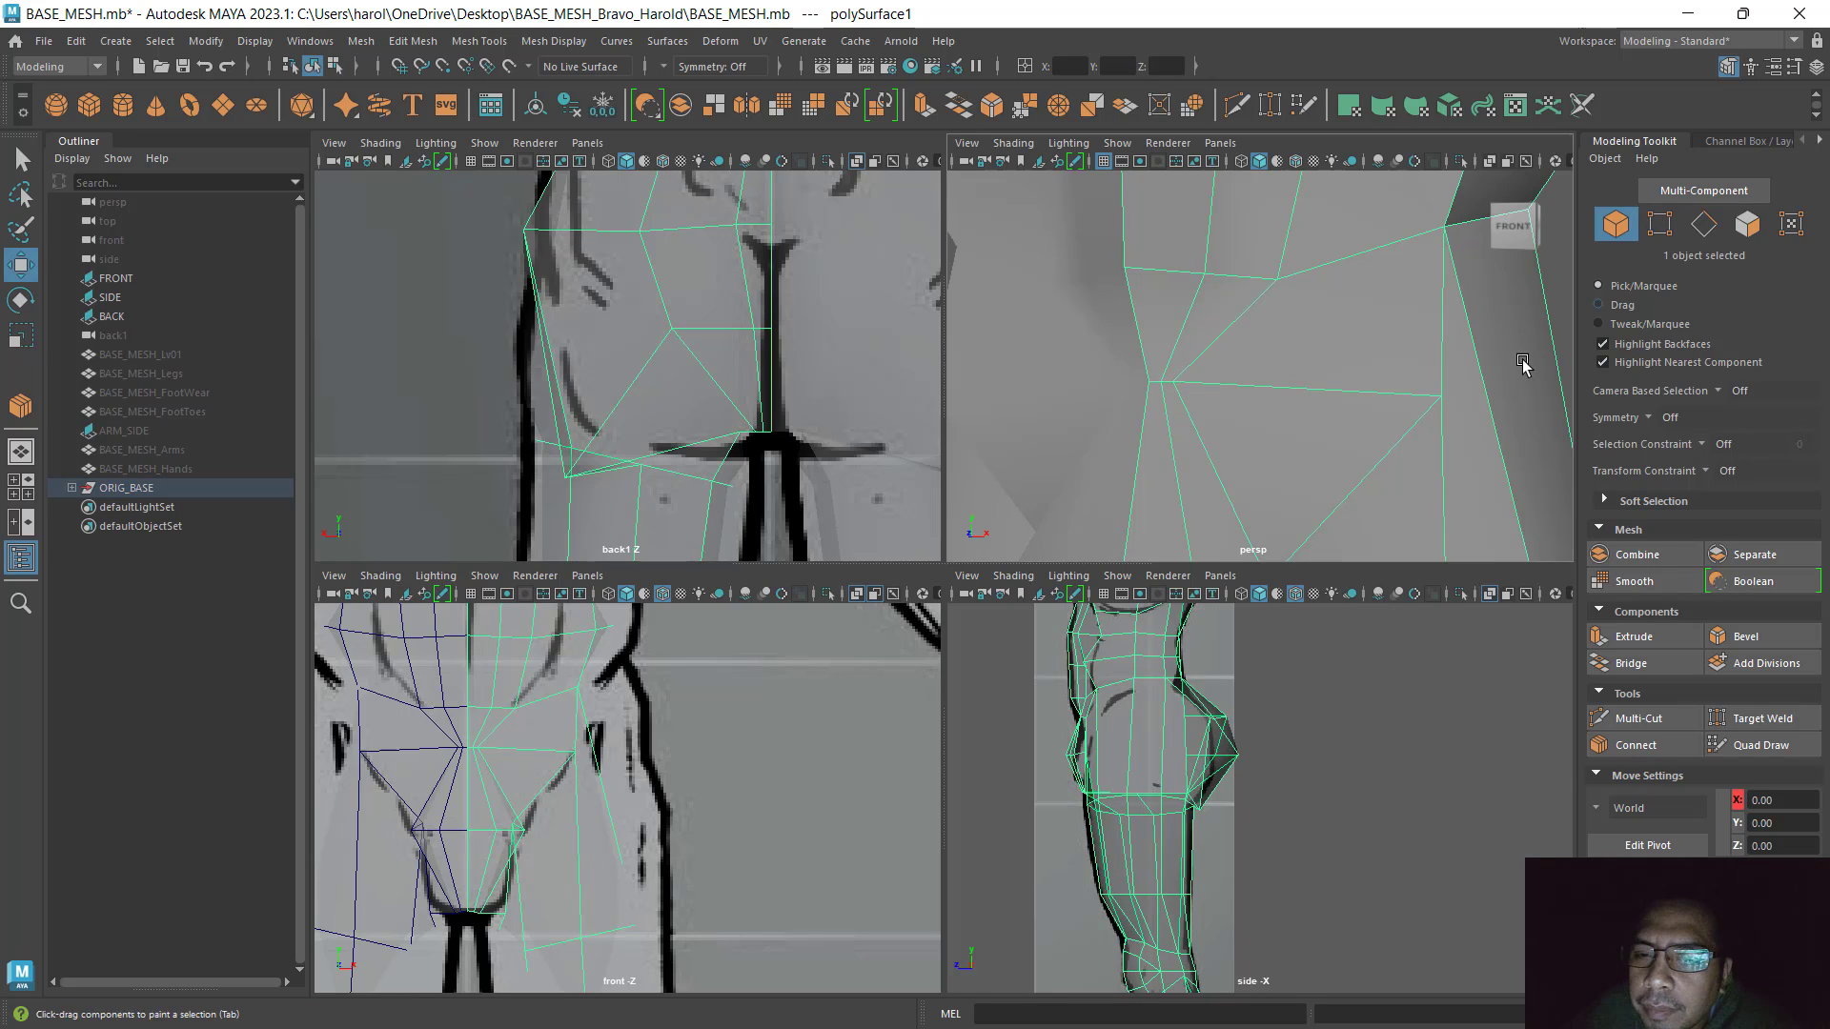
left_click(1172, 384)
left_click(1186, 387)
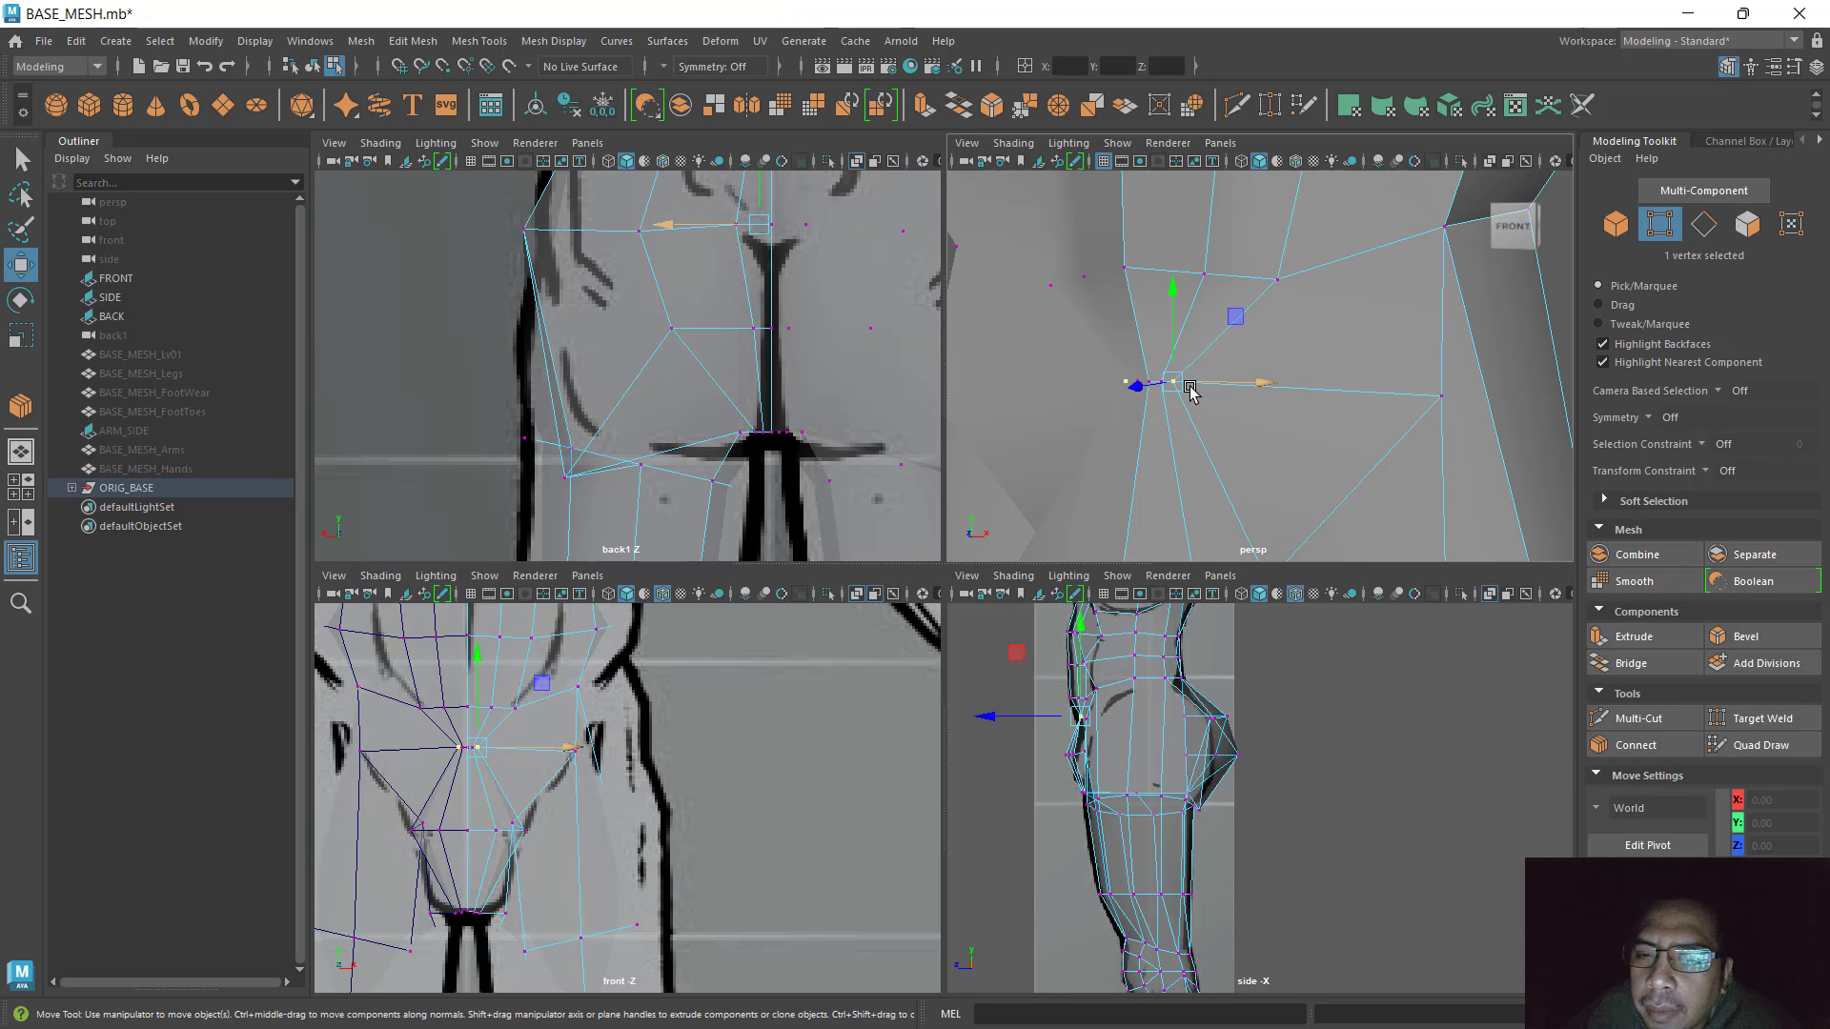
left_click_drag(1185, 387, 1285, 381)
key("3")
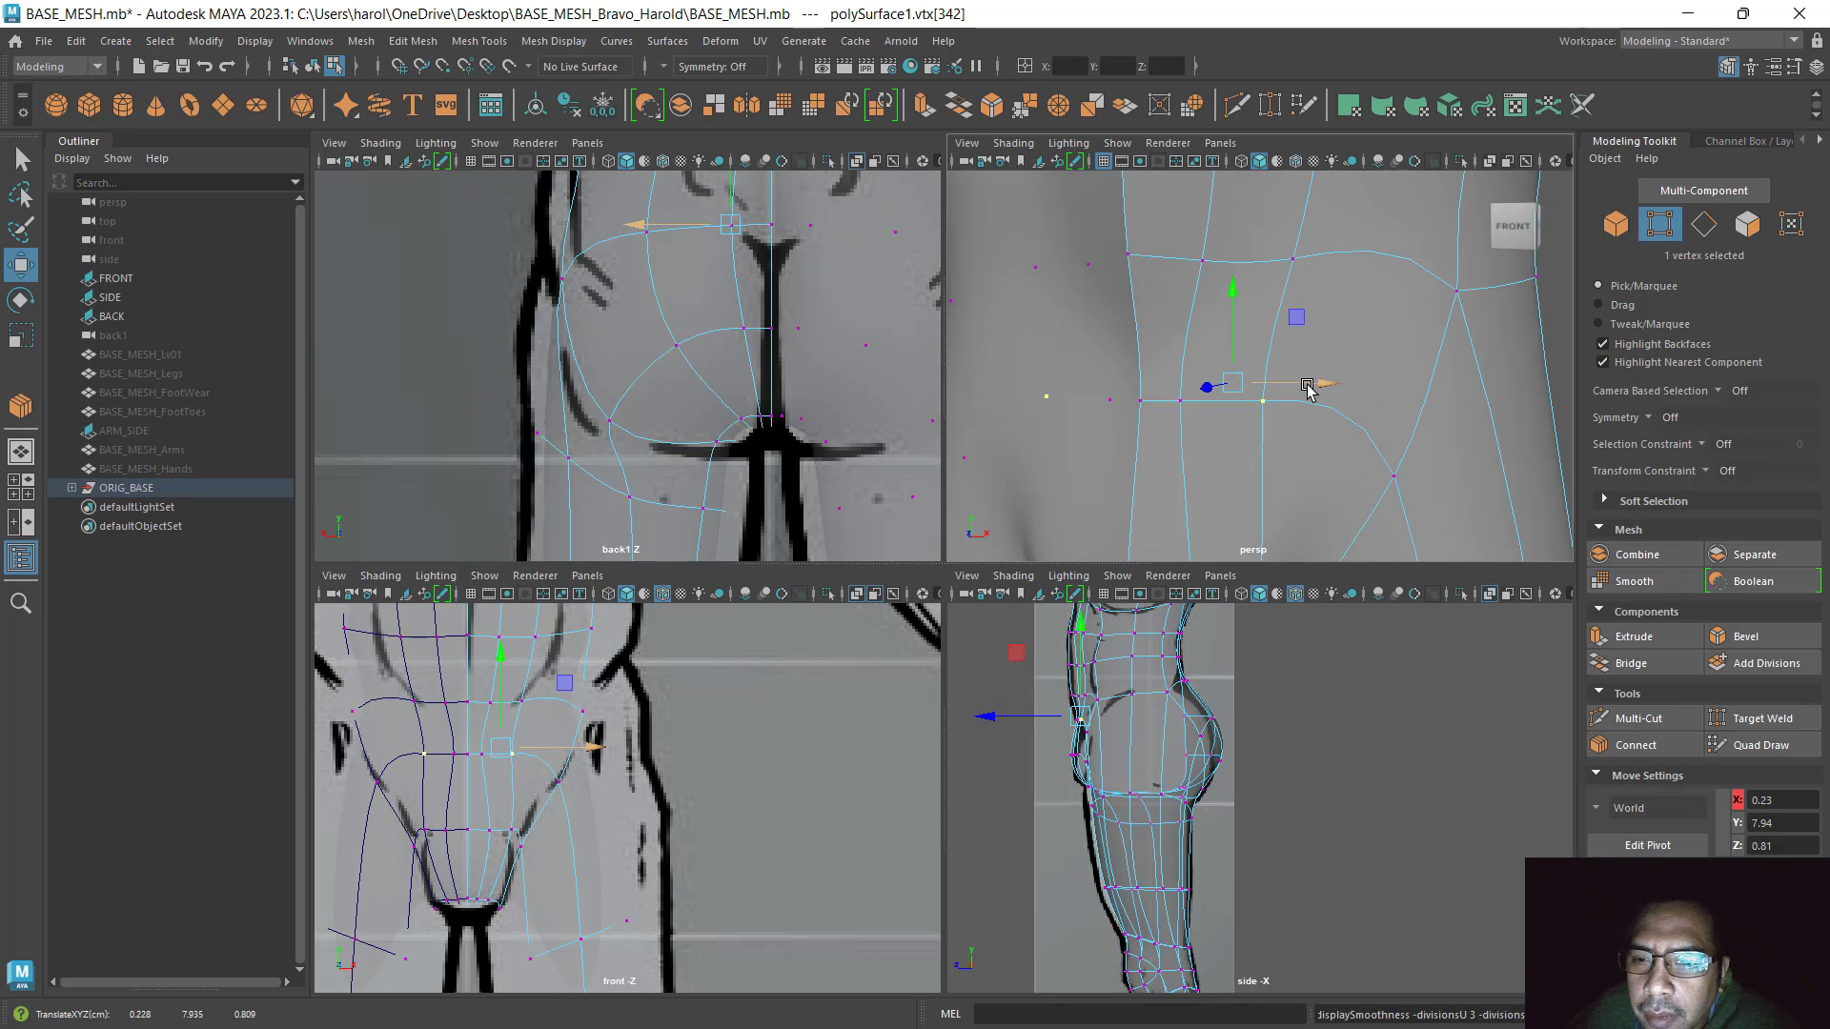
mouse_move(1315, 388)
left_mouse_down()
mouse_move(1244, 381)
mouse_move(1286, 381)
left_mouse_up()
left_click(1182, 401)
Check the hips full-size, then return to four views showing the low-poly cage
key("space")
scroll(1104, 577, "up", 2)
scroll(1103, 576, "down", 3)
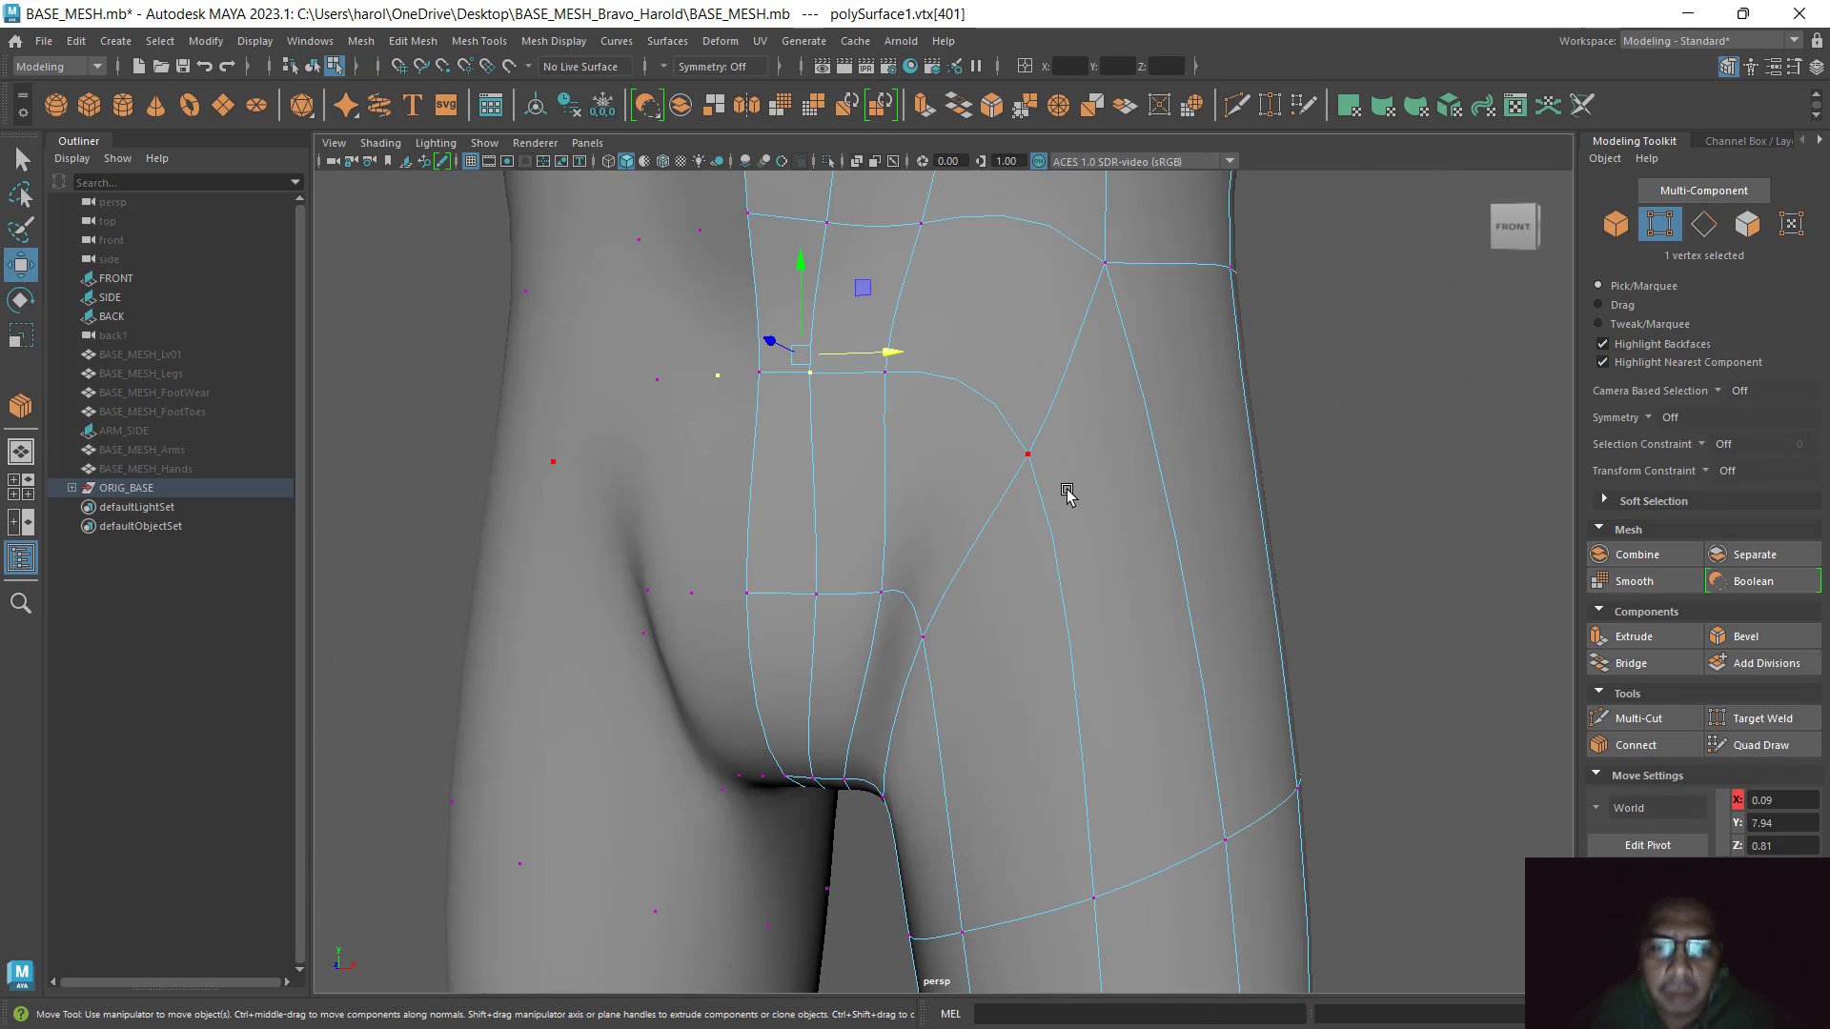
scroll(1056, 515, "down", 2)
key("space")
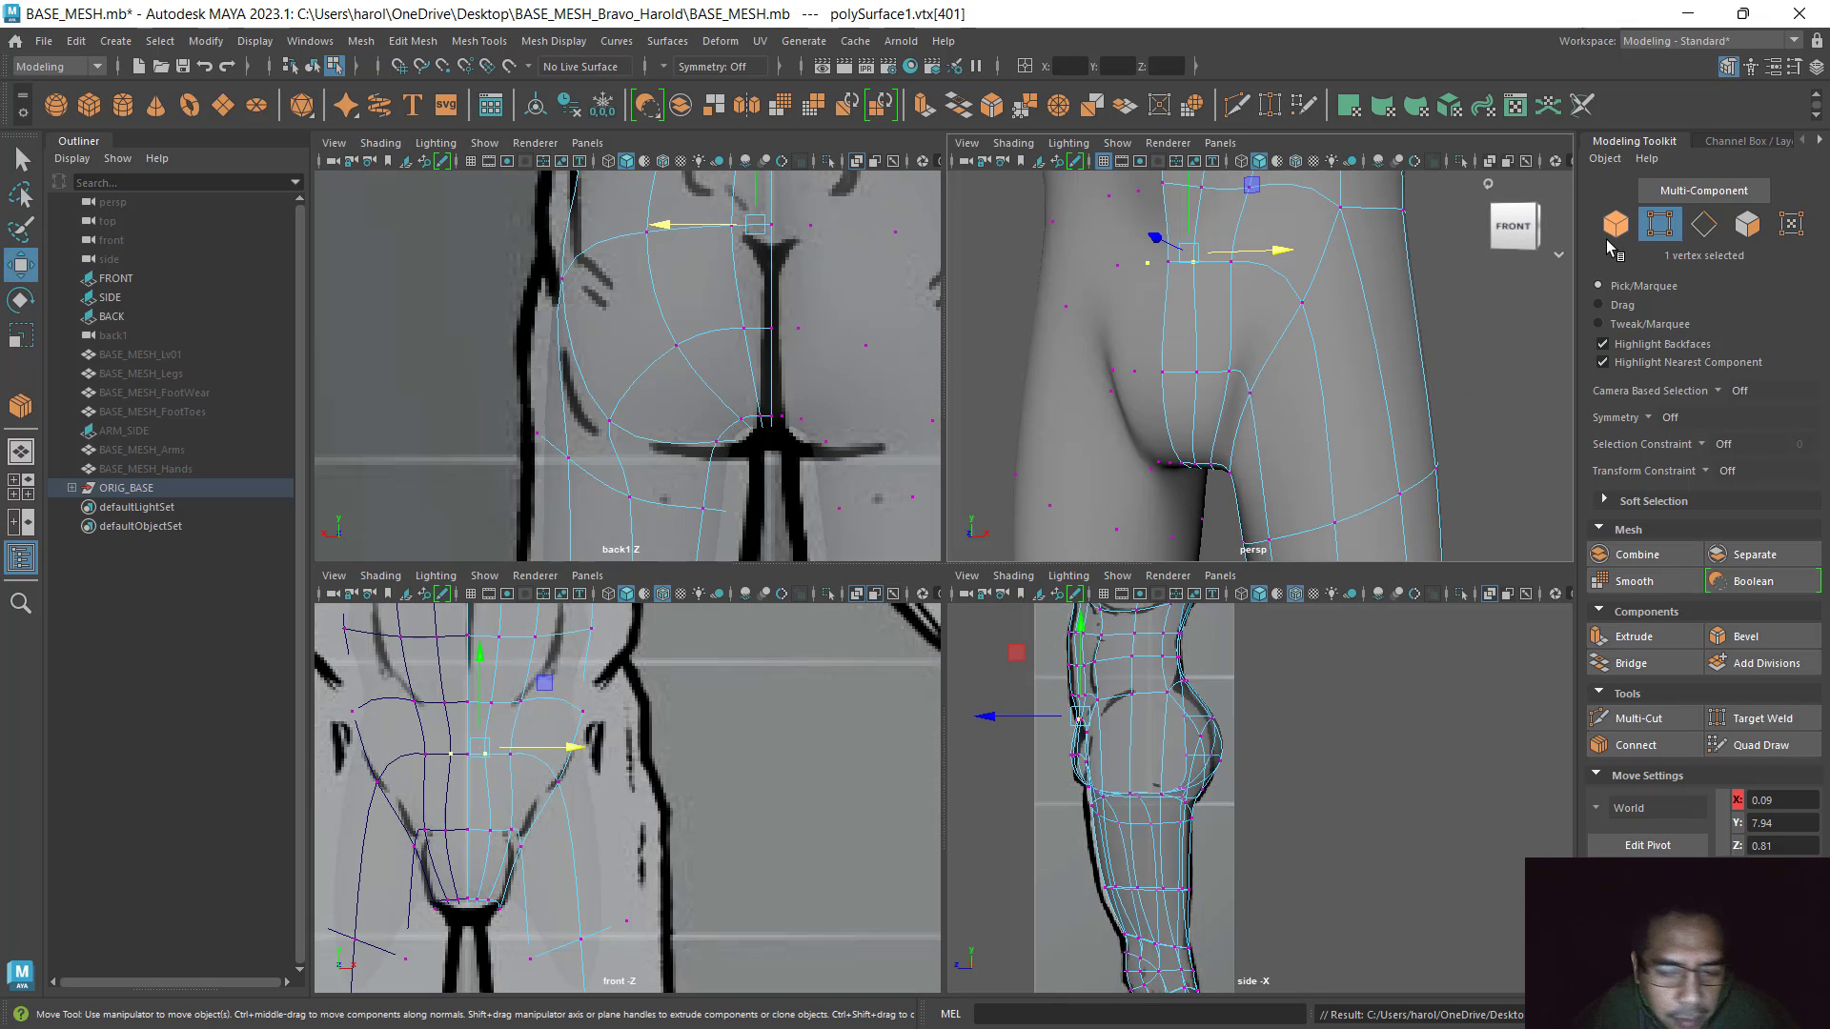
key("1")
scroll(1308, 459, "down", 5)
left_click_drag(1308, 459, 1211, 466, "alt")
Review the whole body in the full-size perspective view and save the scene
key("space")
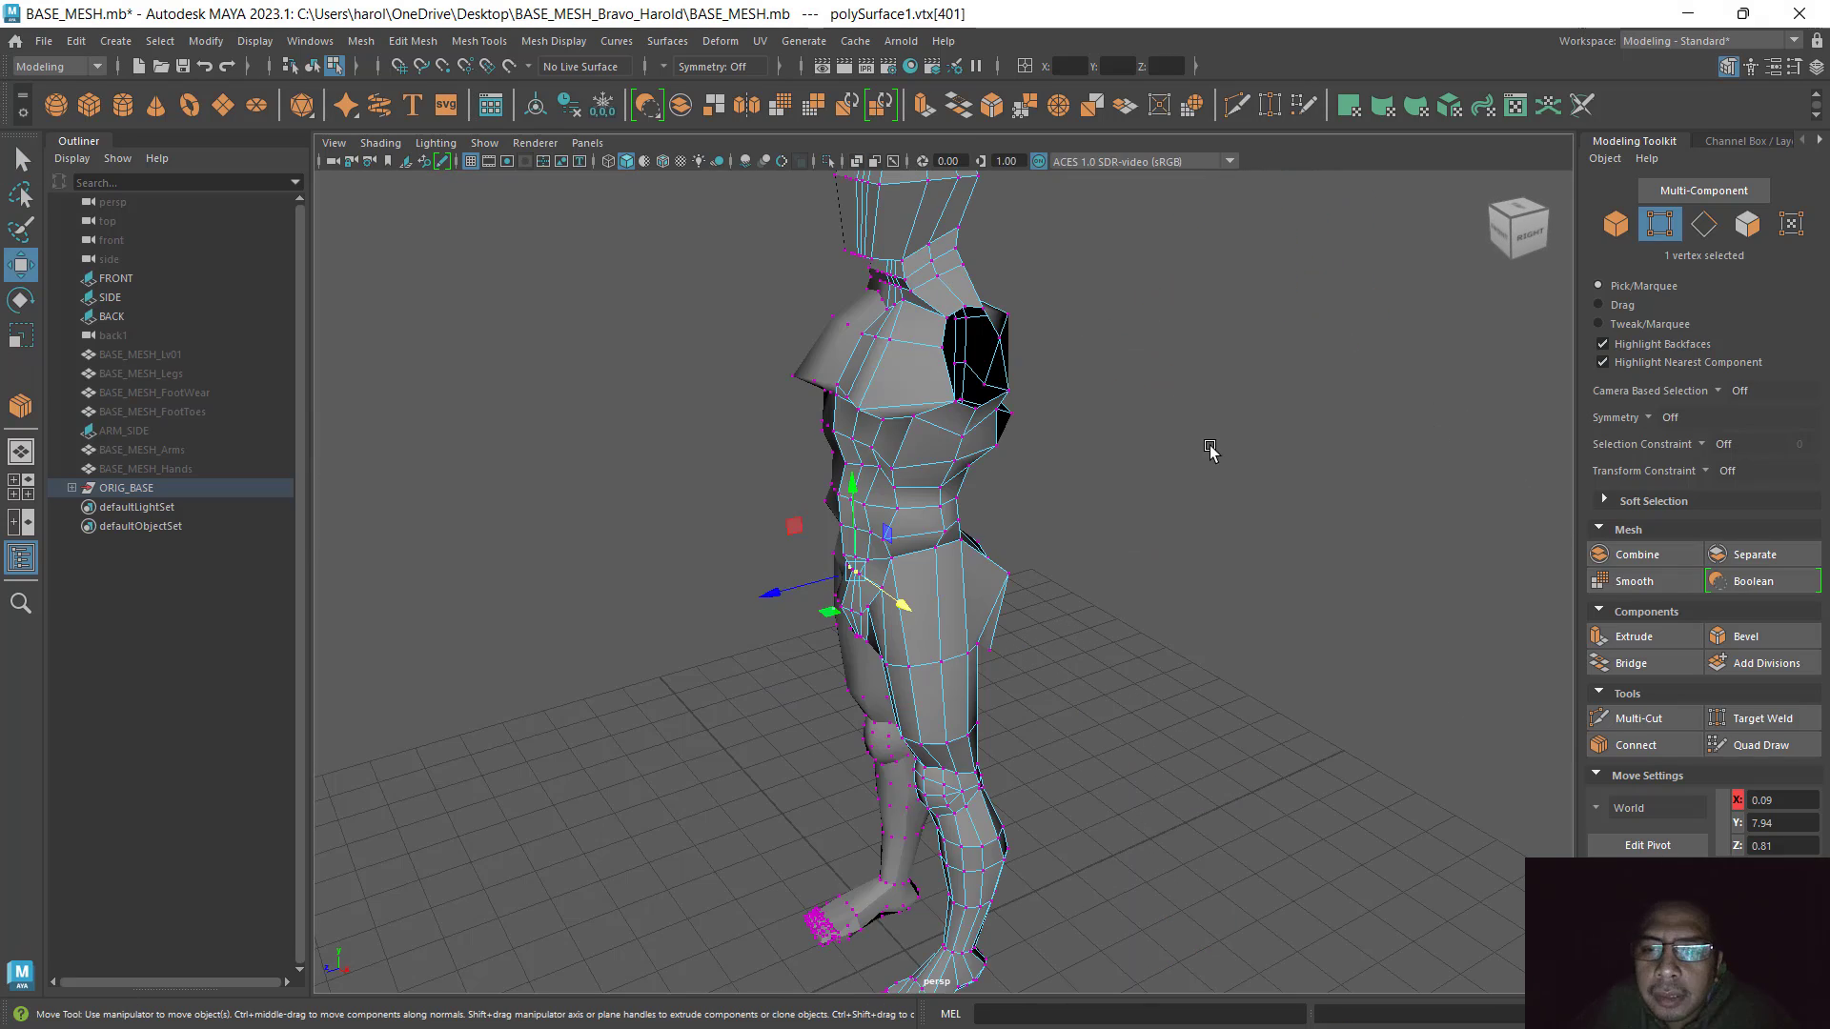
left_click_drag(1178, 569, 1512, 400, "alt")
left_click(1615, 225)
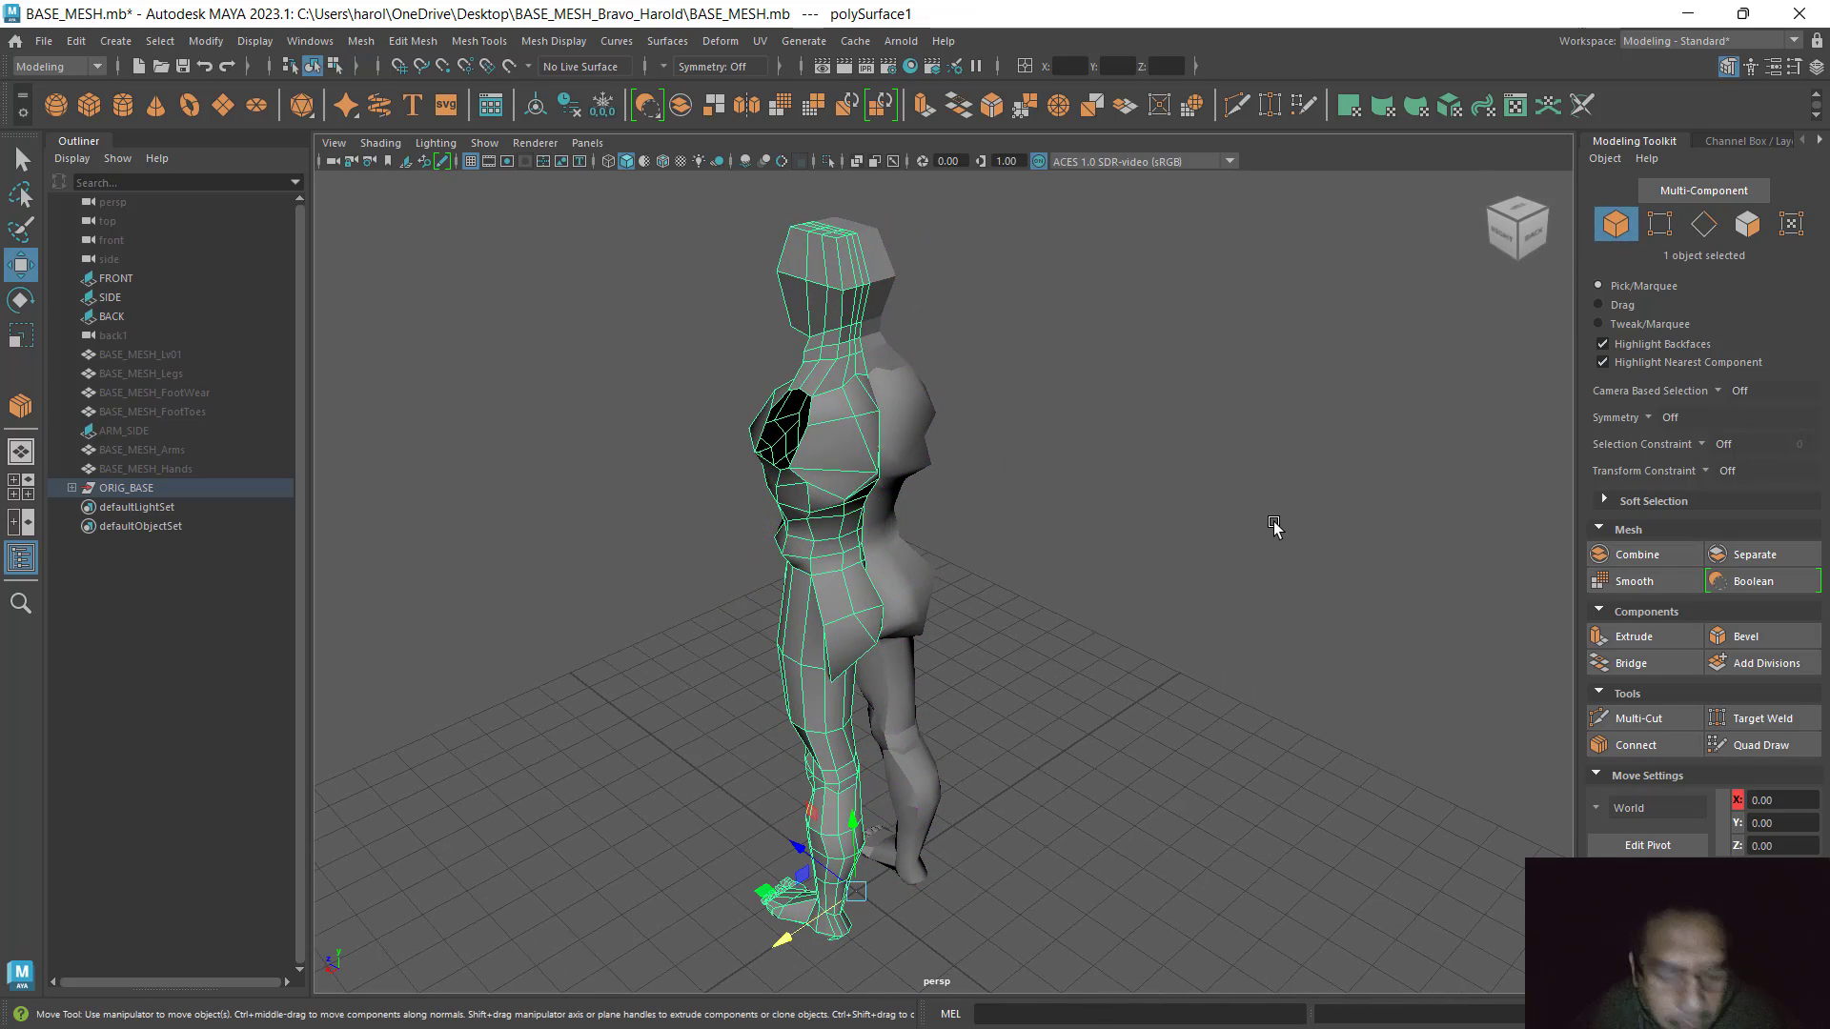
left_click_drag(1273, 522, 858, 618, "alt")
scroll(939, 563, "up", 5)
left_click_drag(940, 563, 1026, 601, "alt")
scroll(1136, 583, "down", 6)
middle_click_drag(1026, 600, 1190, 458, "alt")
key("ctrl+s")
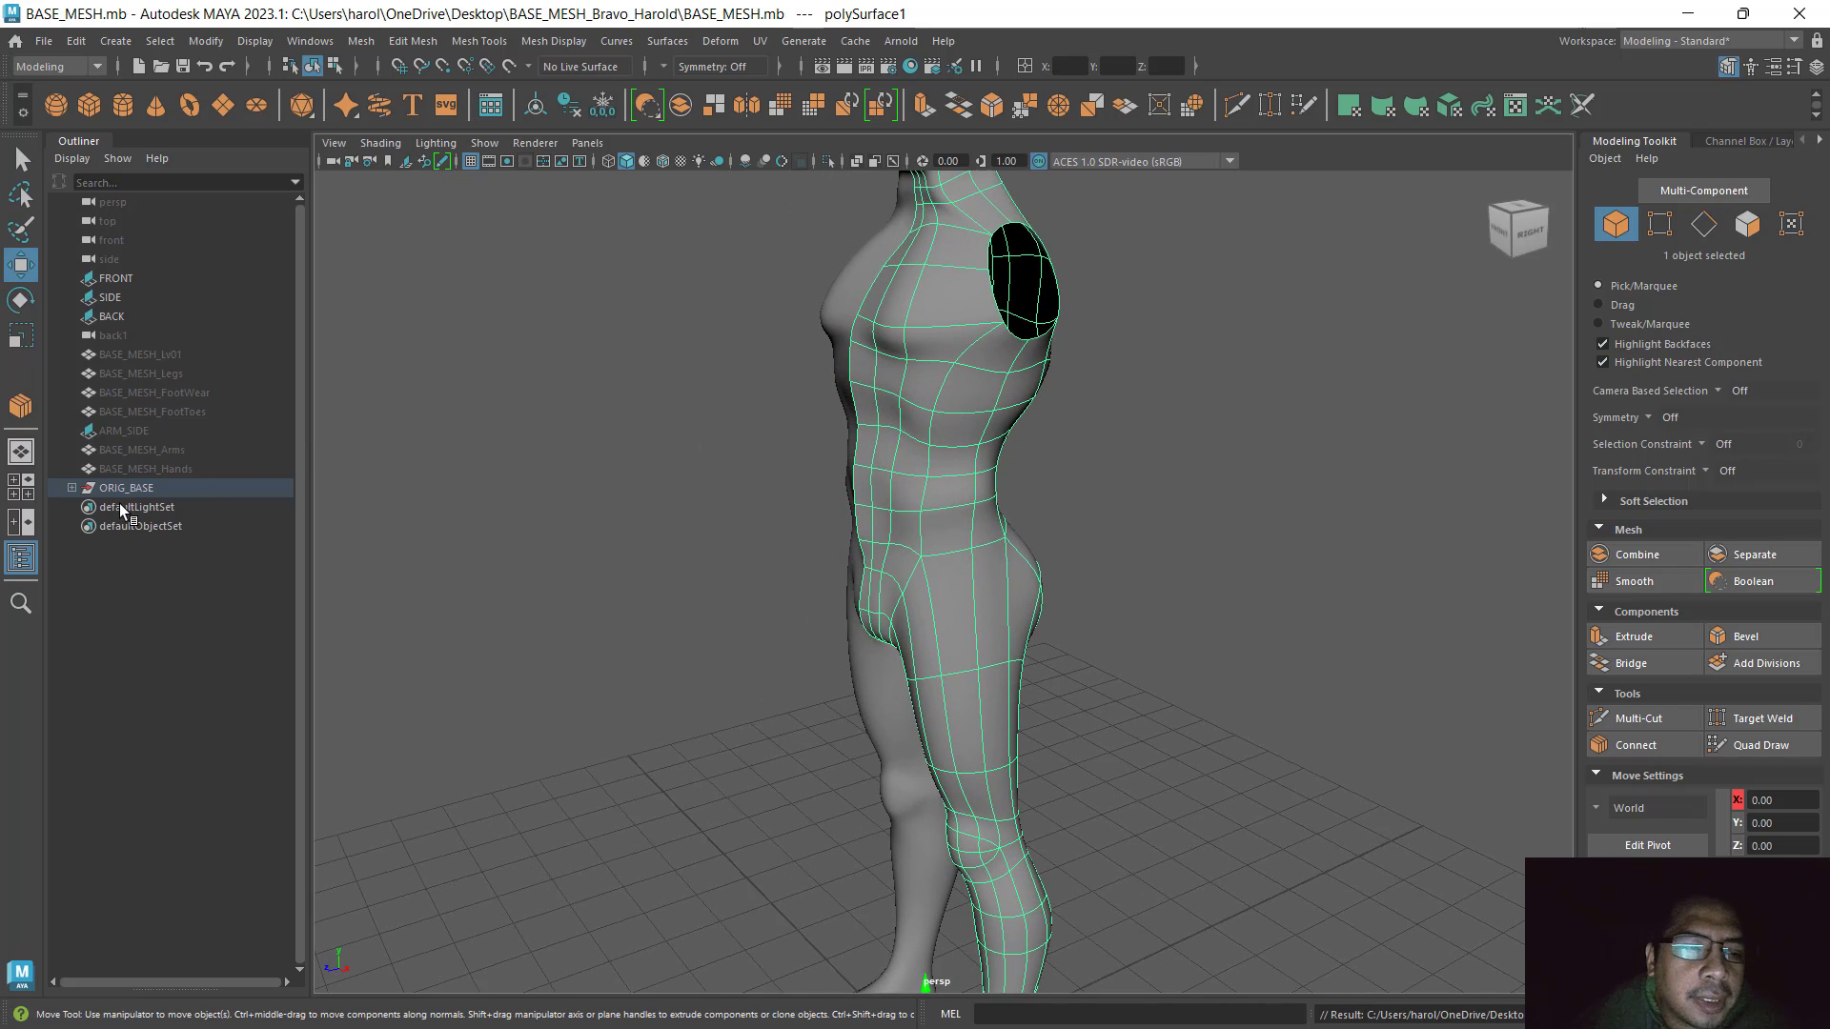
Unhide the polySurface2 arm mesh under ORIG_BASE and select it together with polySurface1
left_click(72, 489)
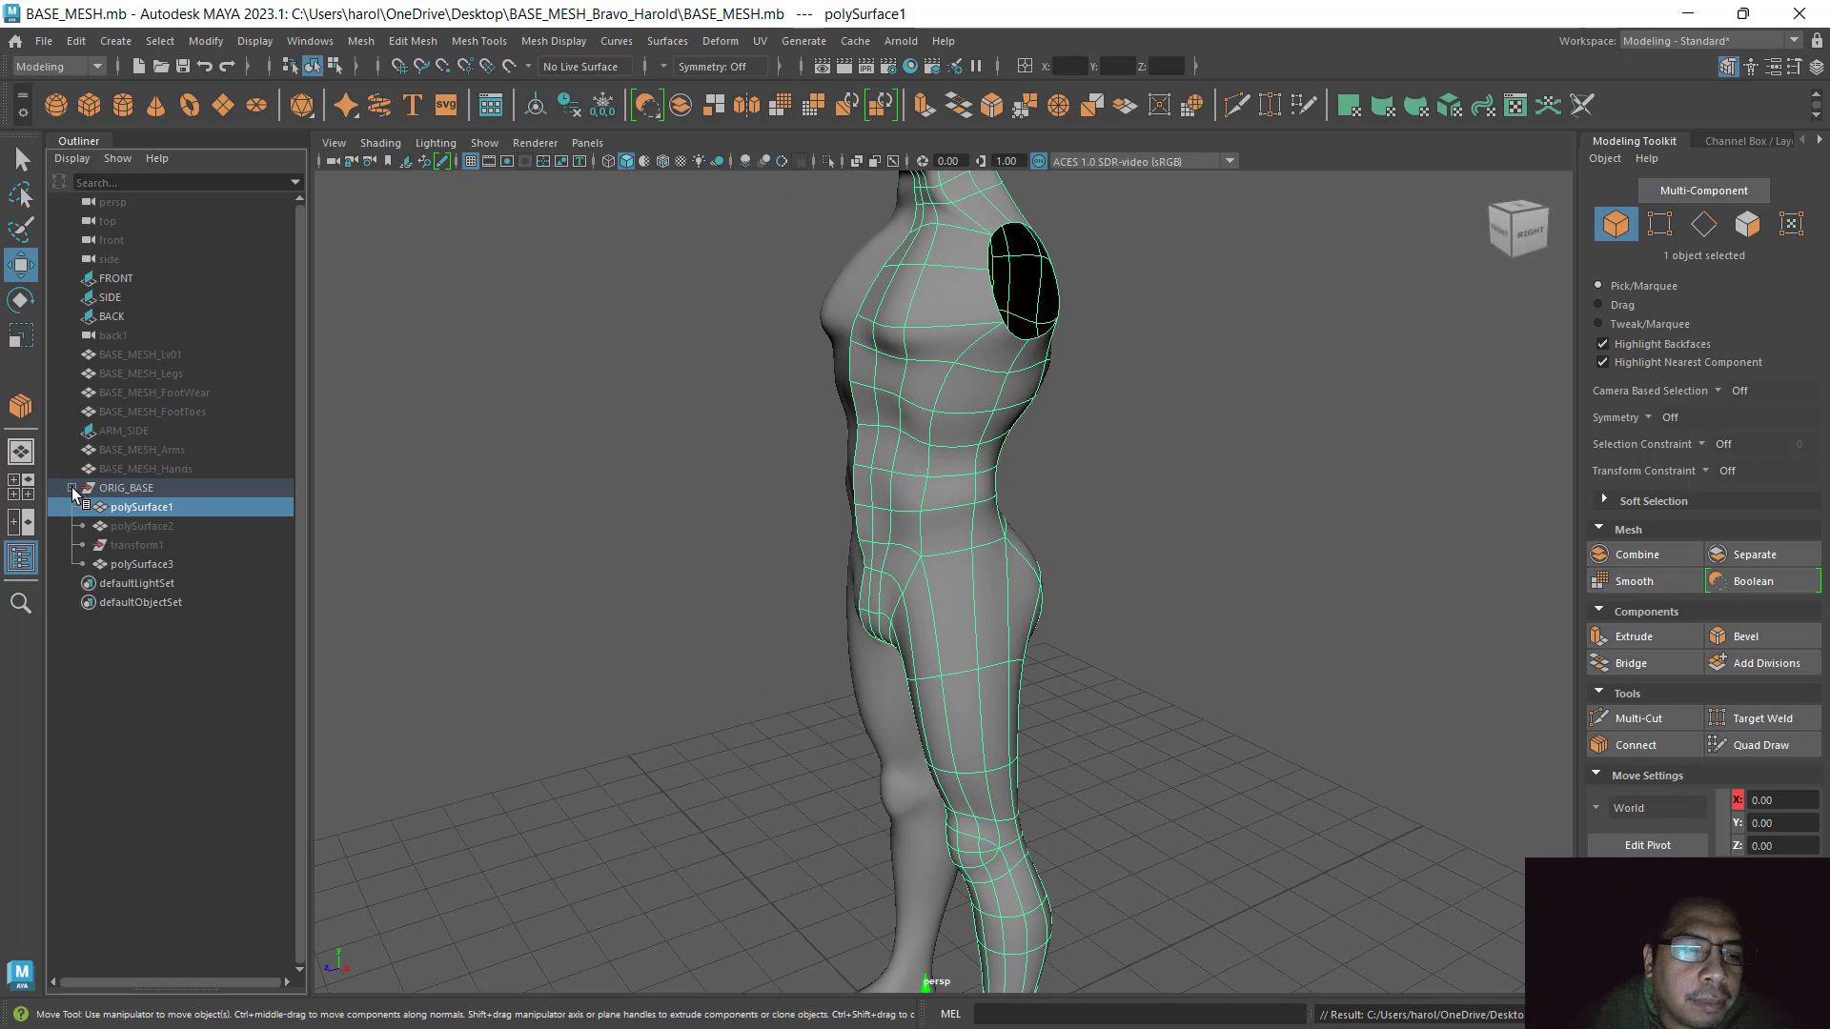
left_click(134, 524)
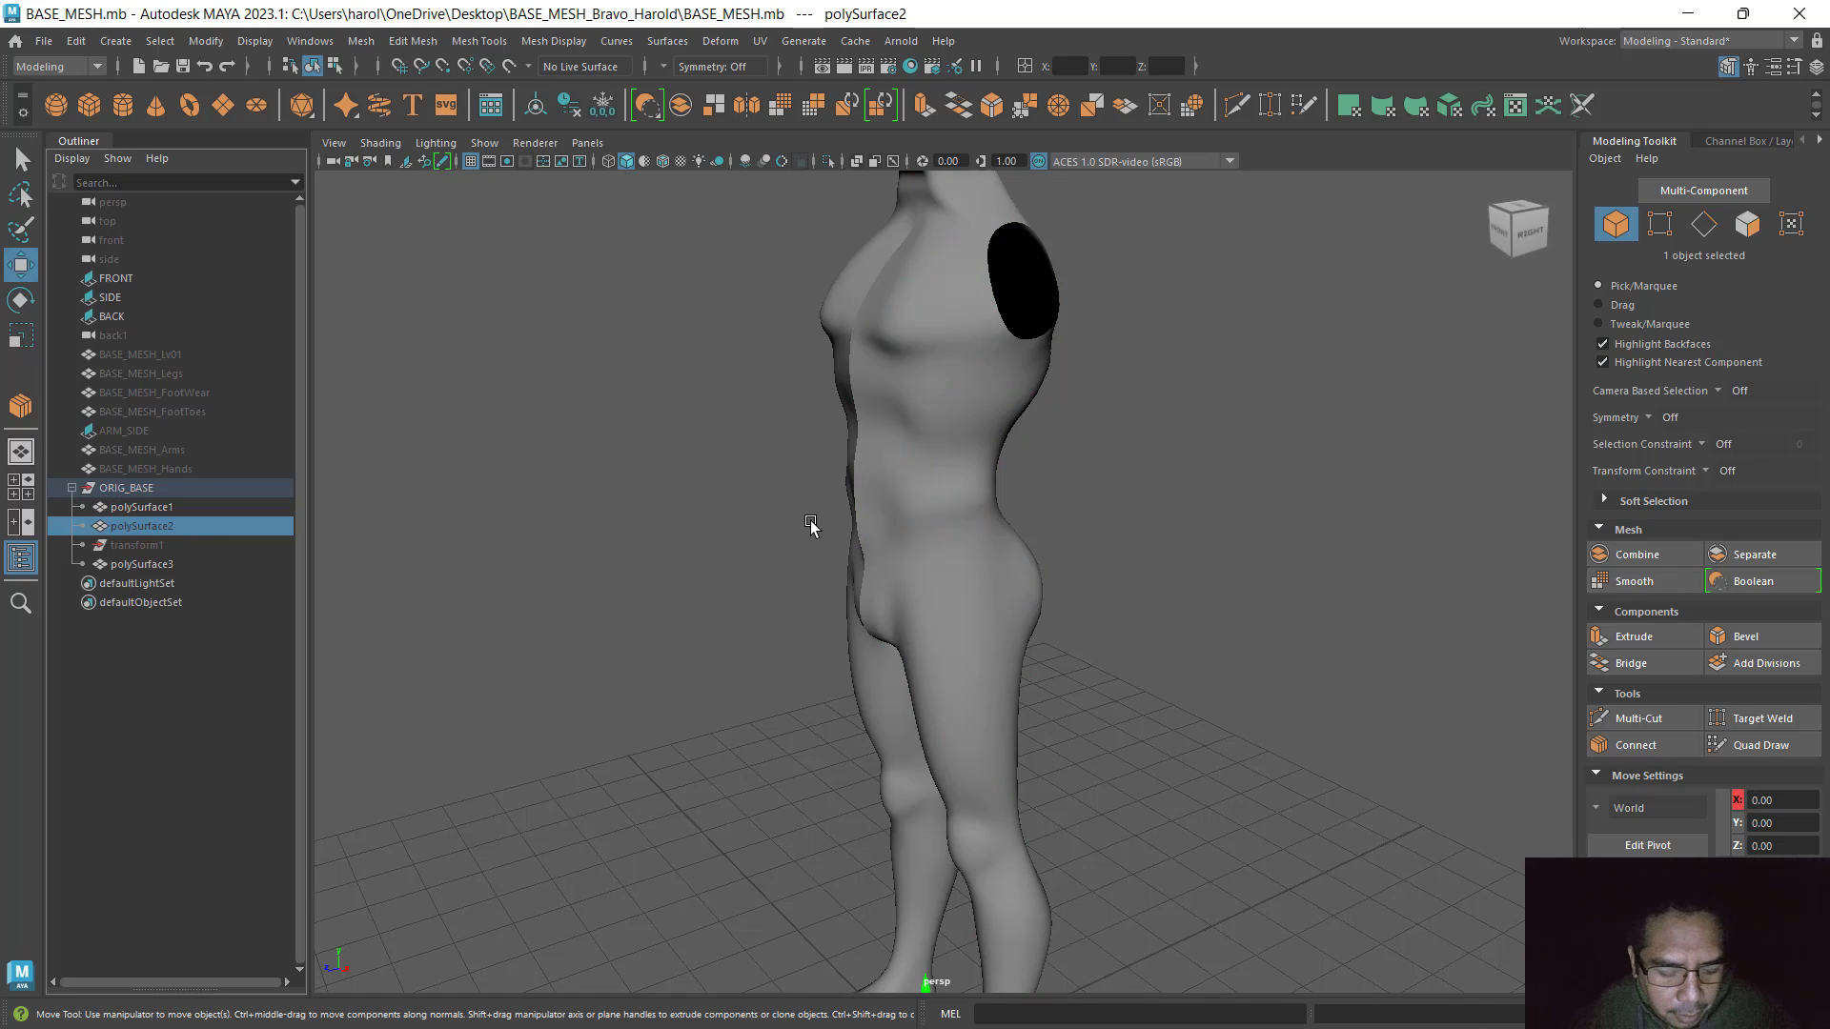
key("shift+h")
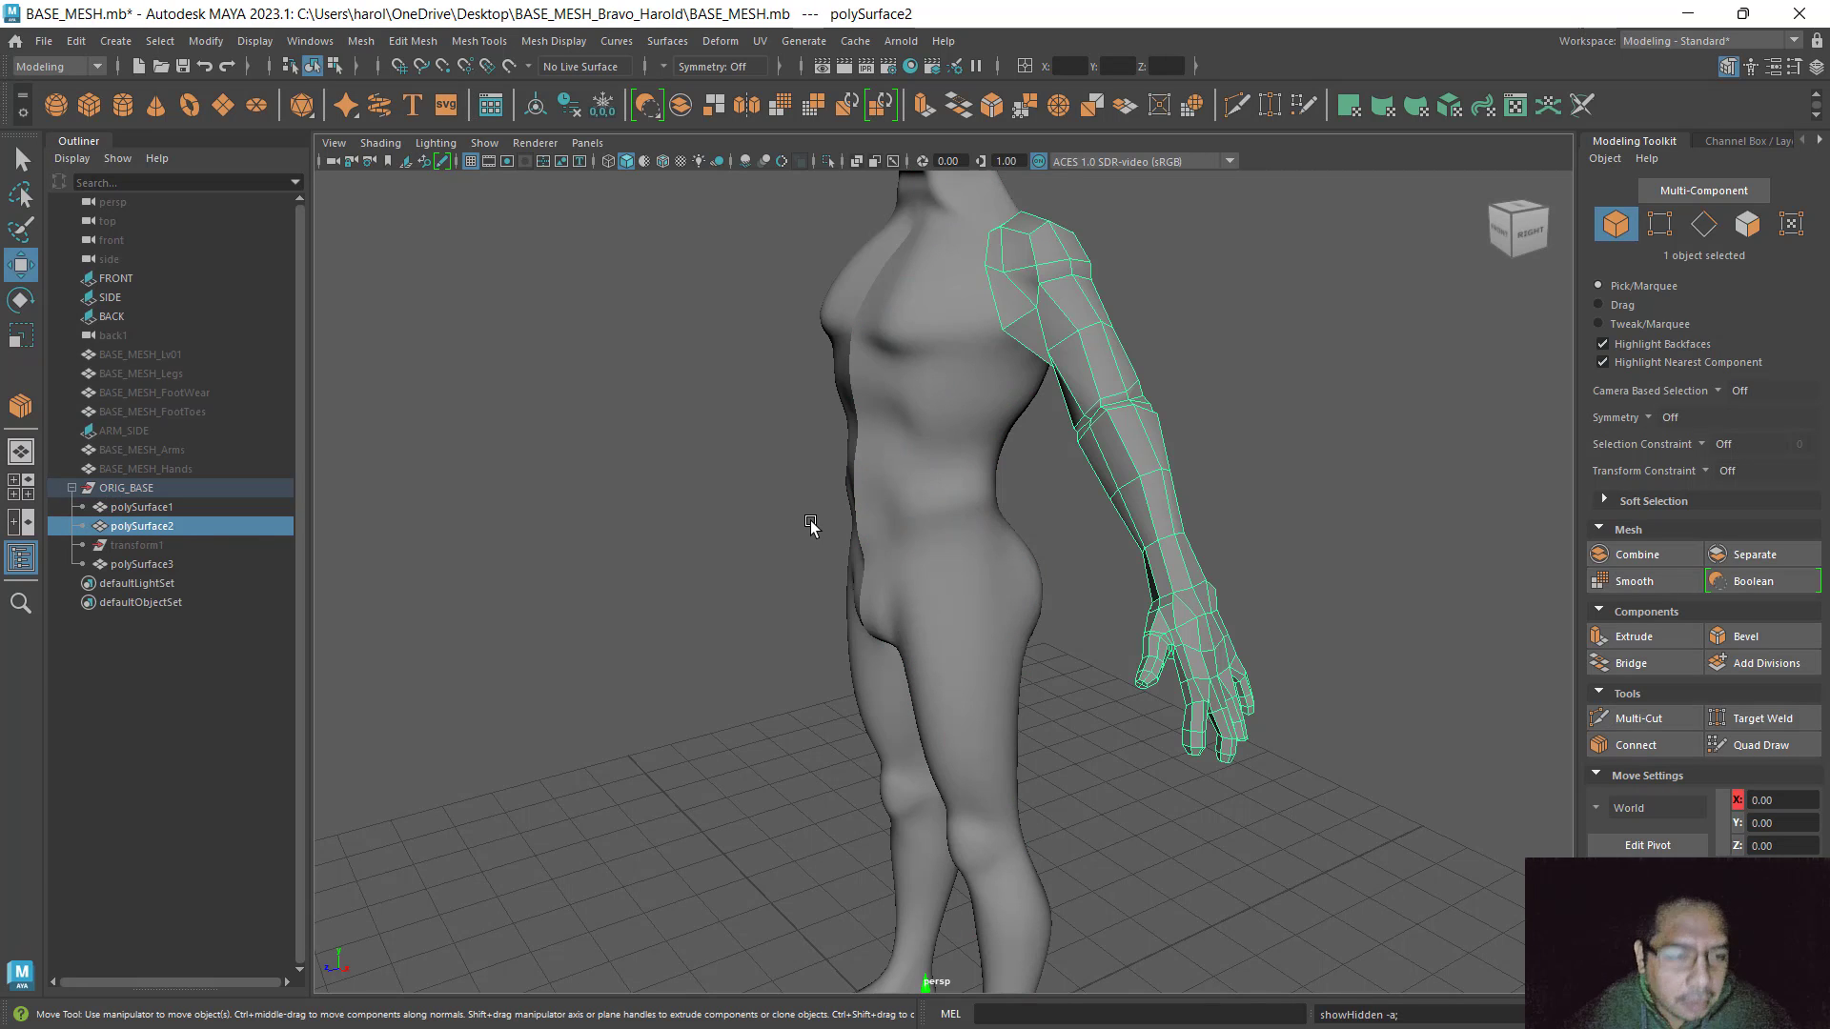
left_click_drag(1129, 322, 1003, 410, "alt")
left_click(1004, 402)
key("1")
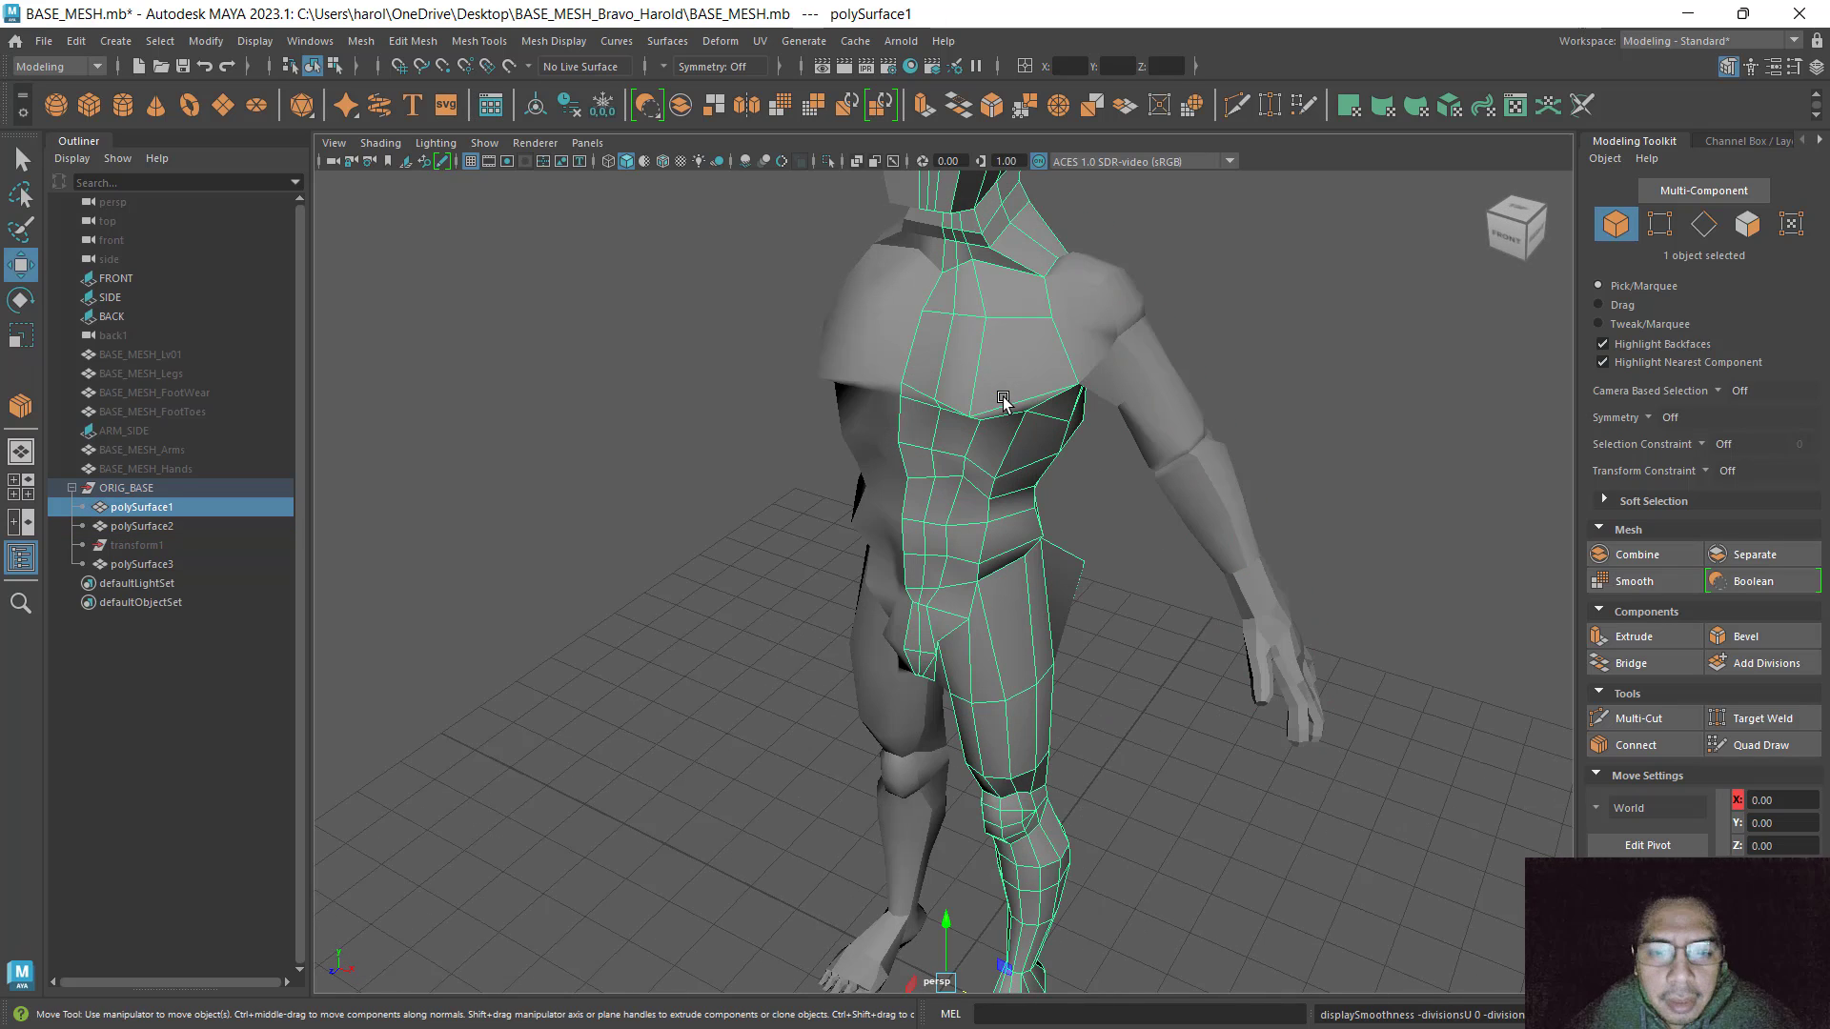
left_click(1142, 356)
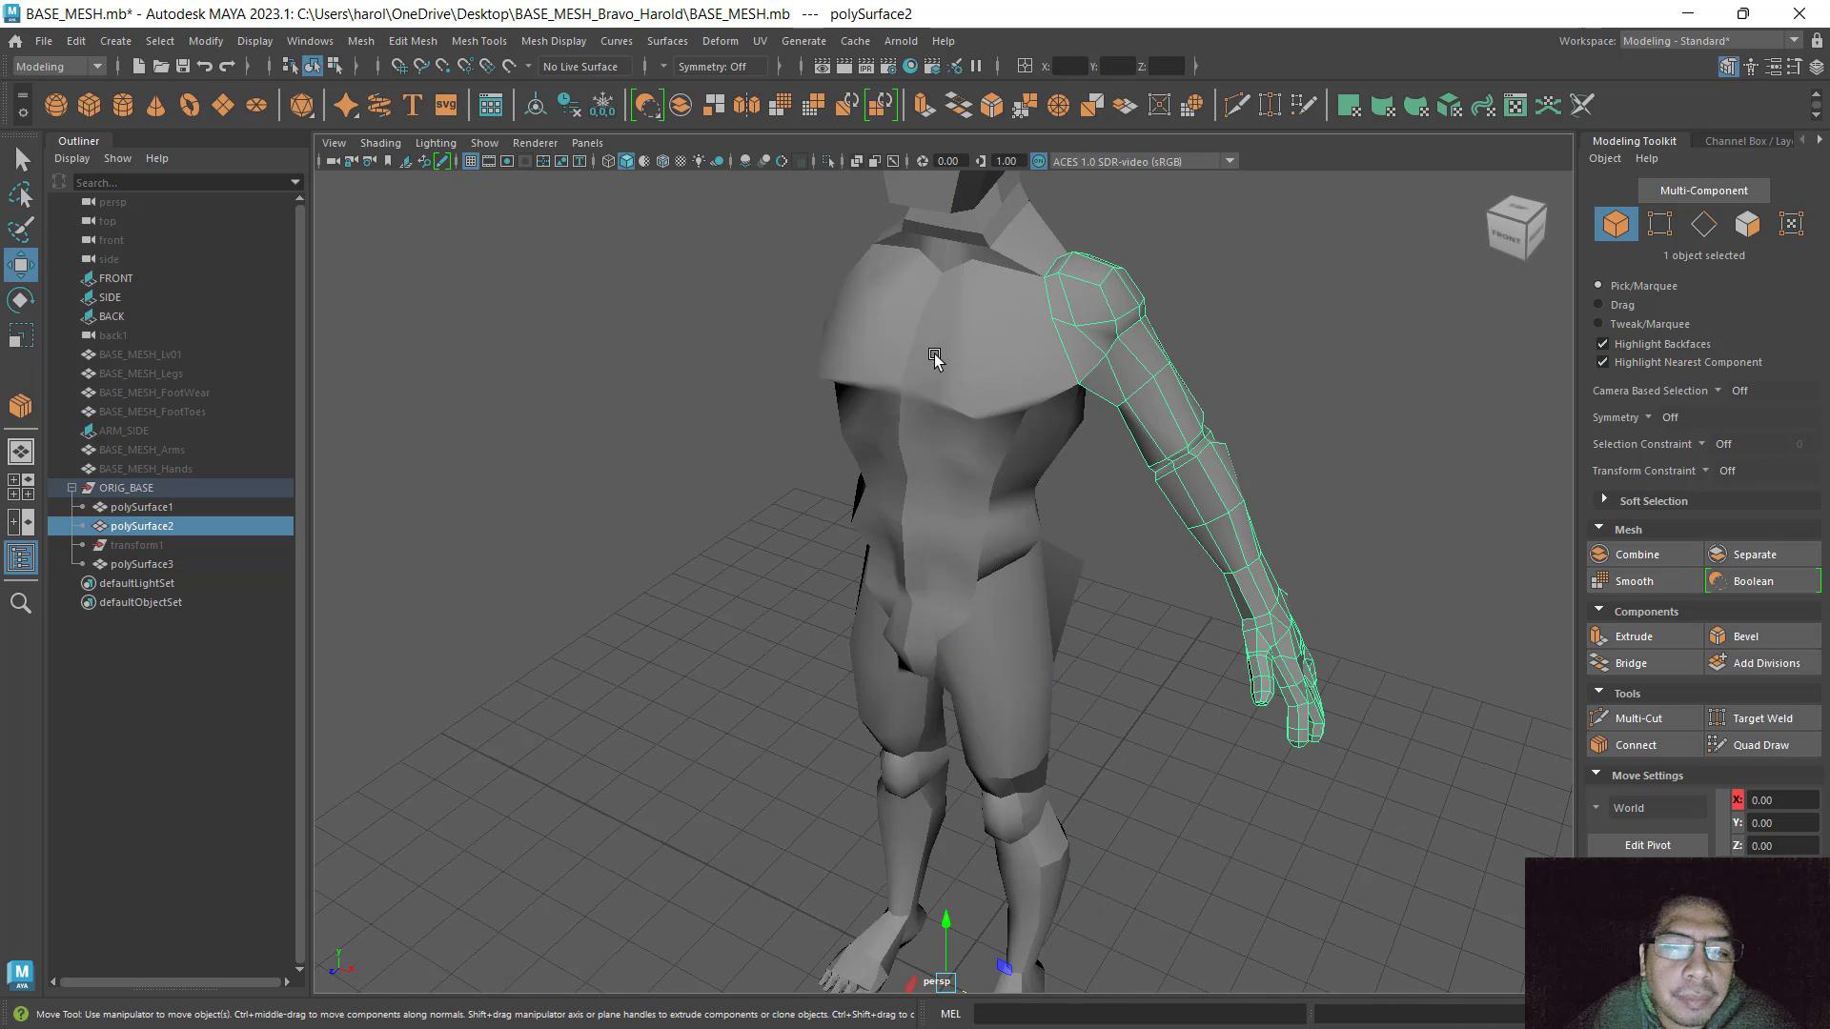
left_click(986, 360)
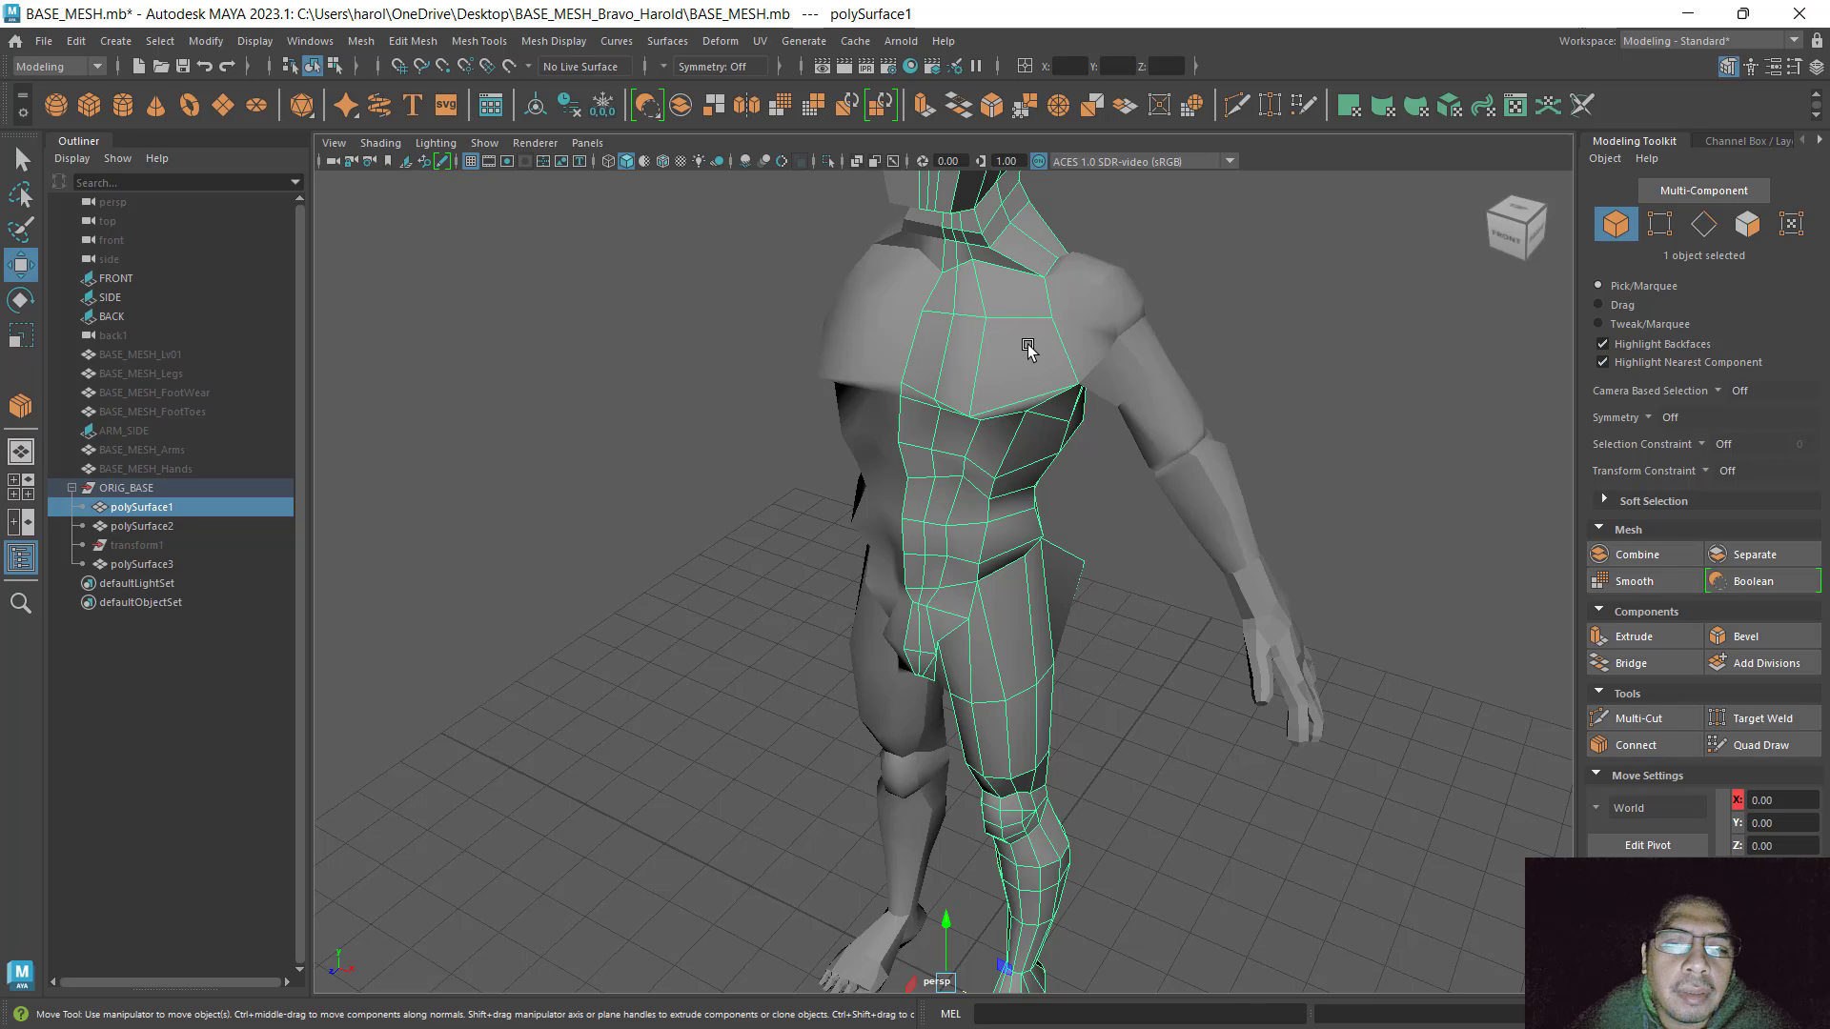
left_click(1122, 346, "shift")
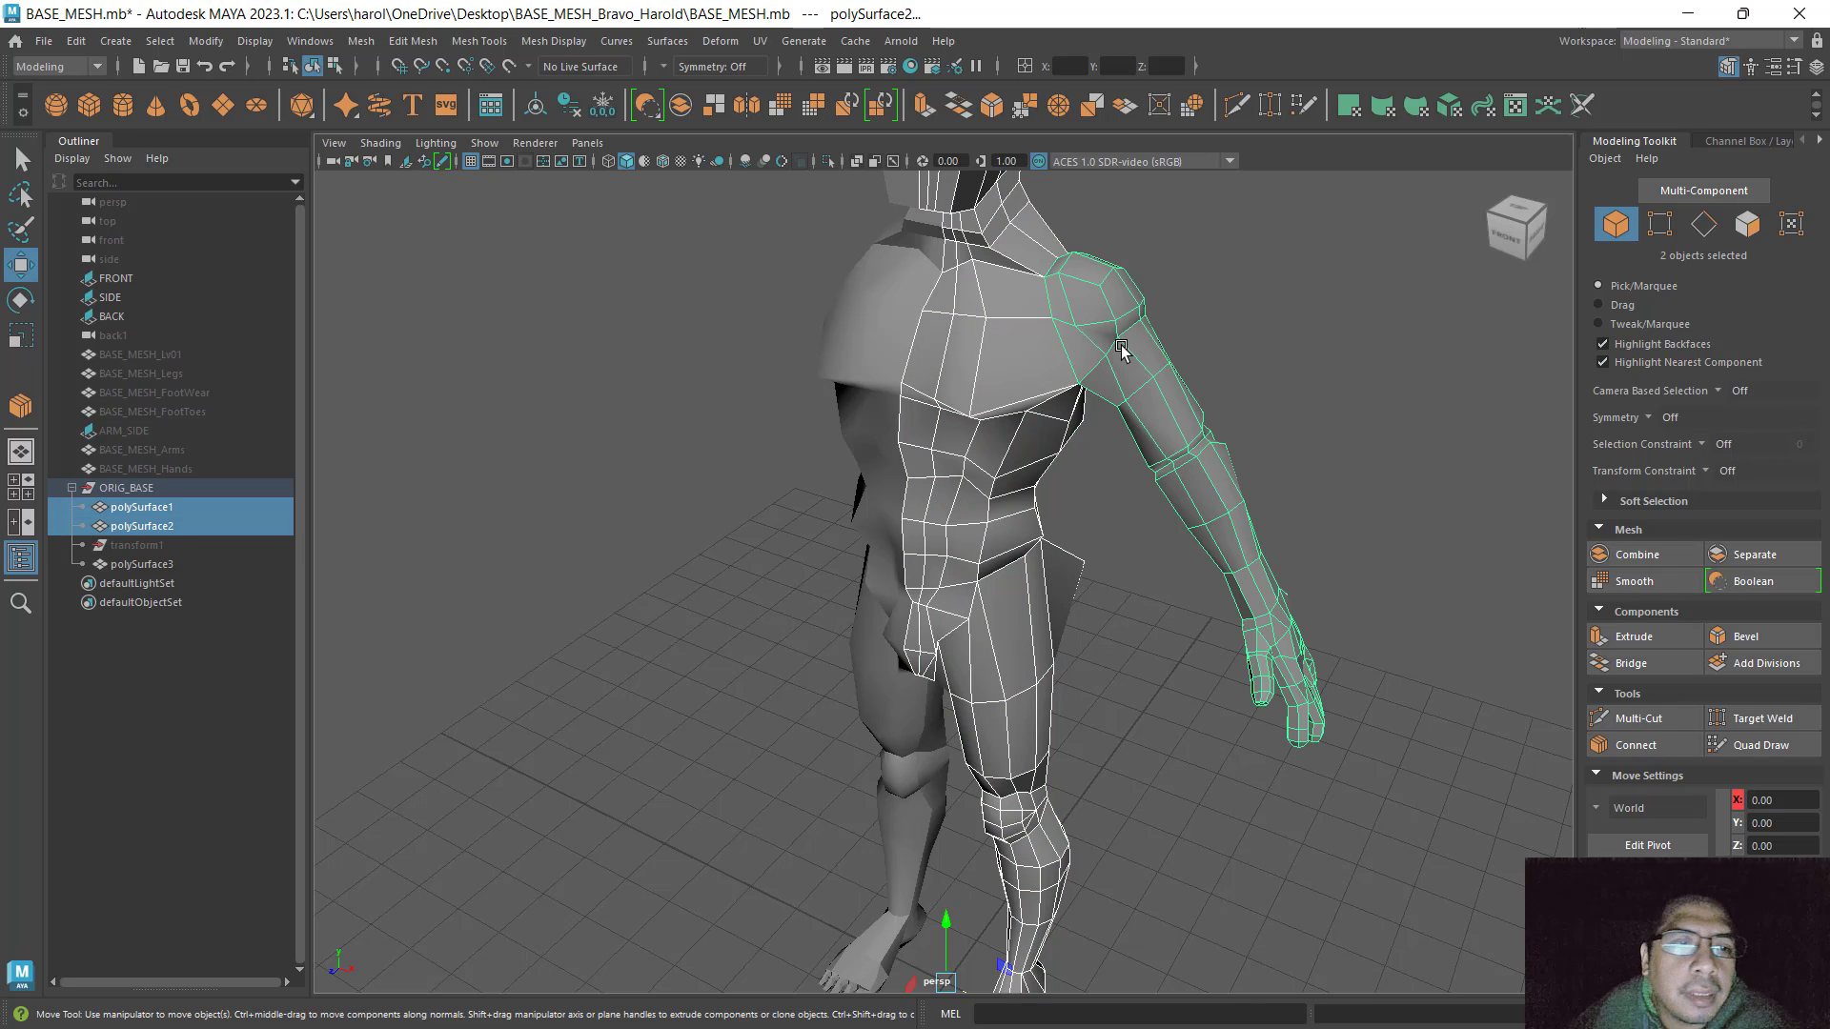
Merge the torso-and-legs and the arm into one mesh with Mesh > Combine
left_click(255, 41)
mouse_move(336, 44)
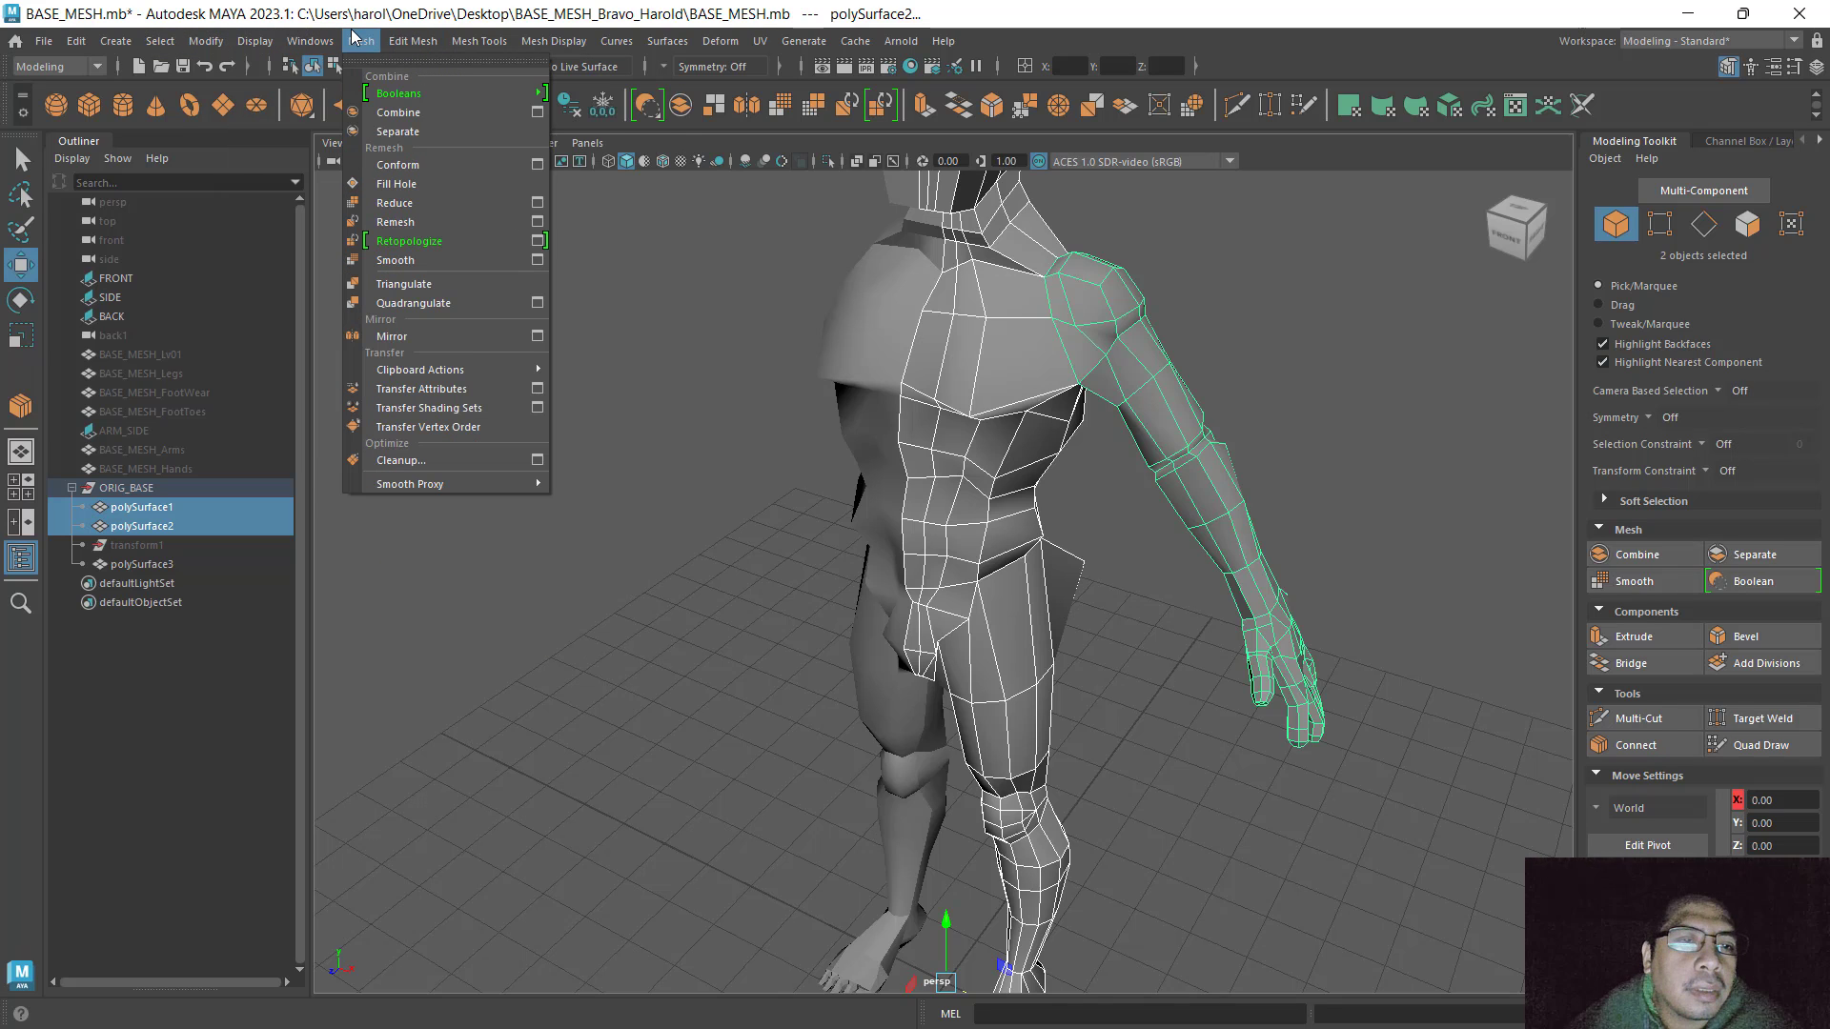
left_click(430, 113)
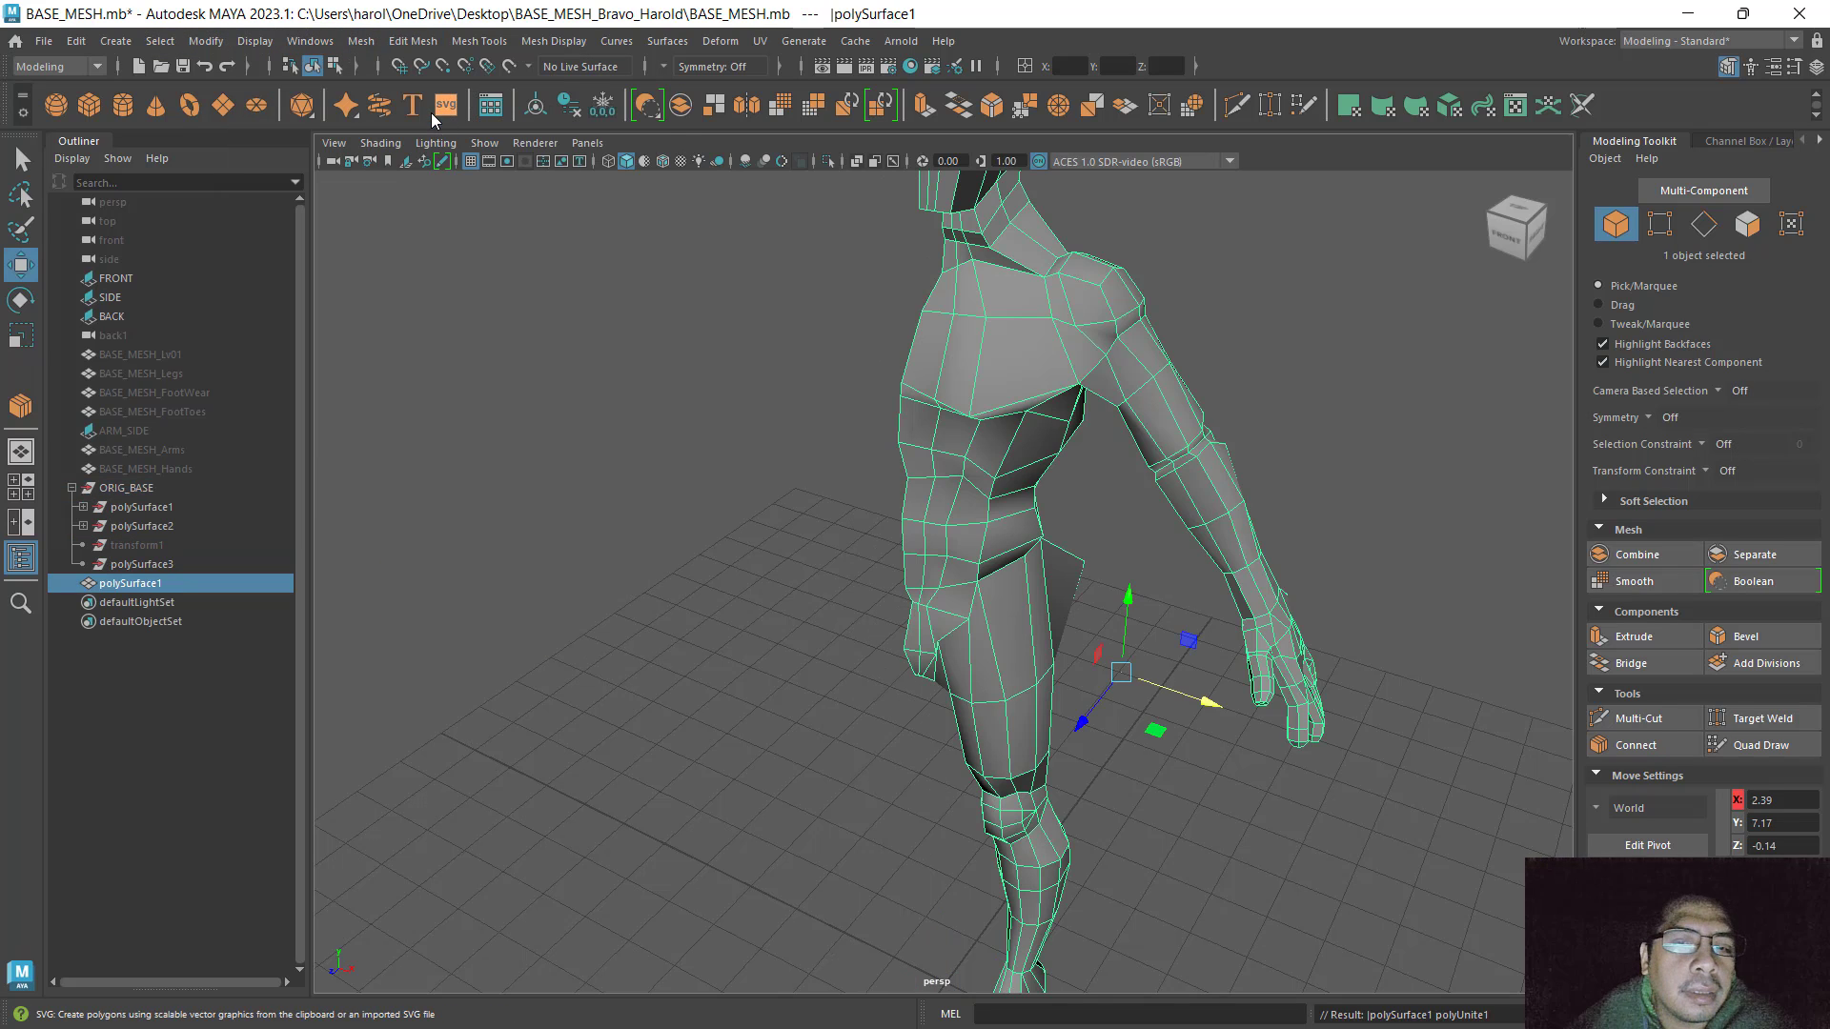
left_click_drag(1018, 642, 1152, 520, "alt")
left_click(1152, 519)
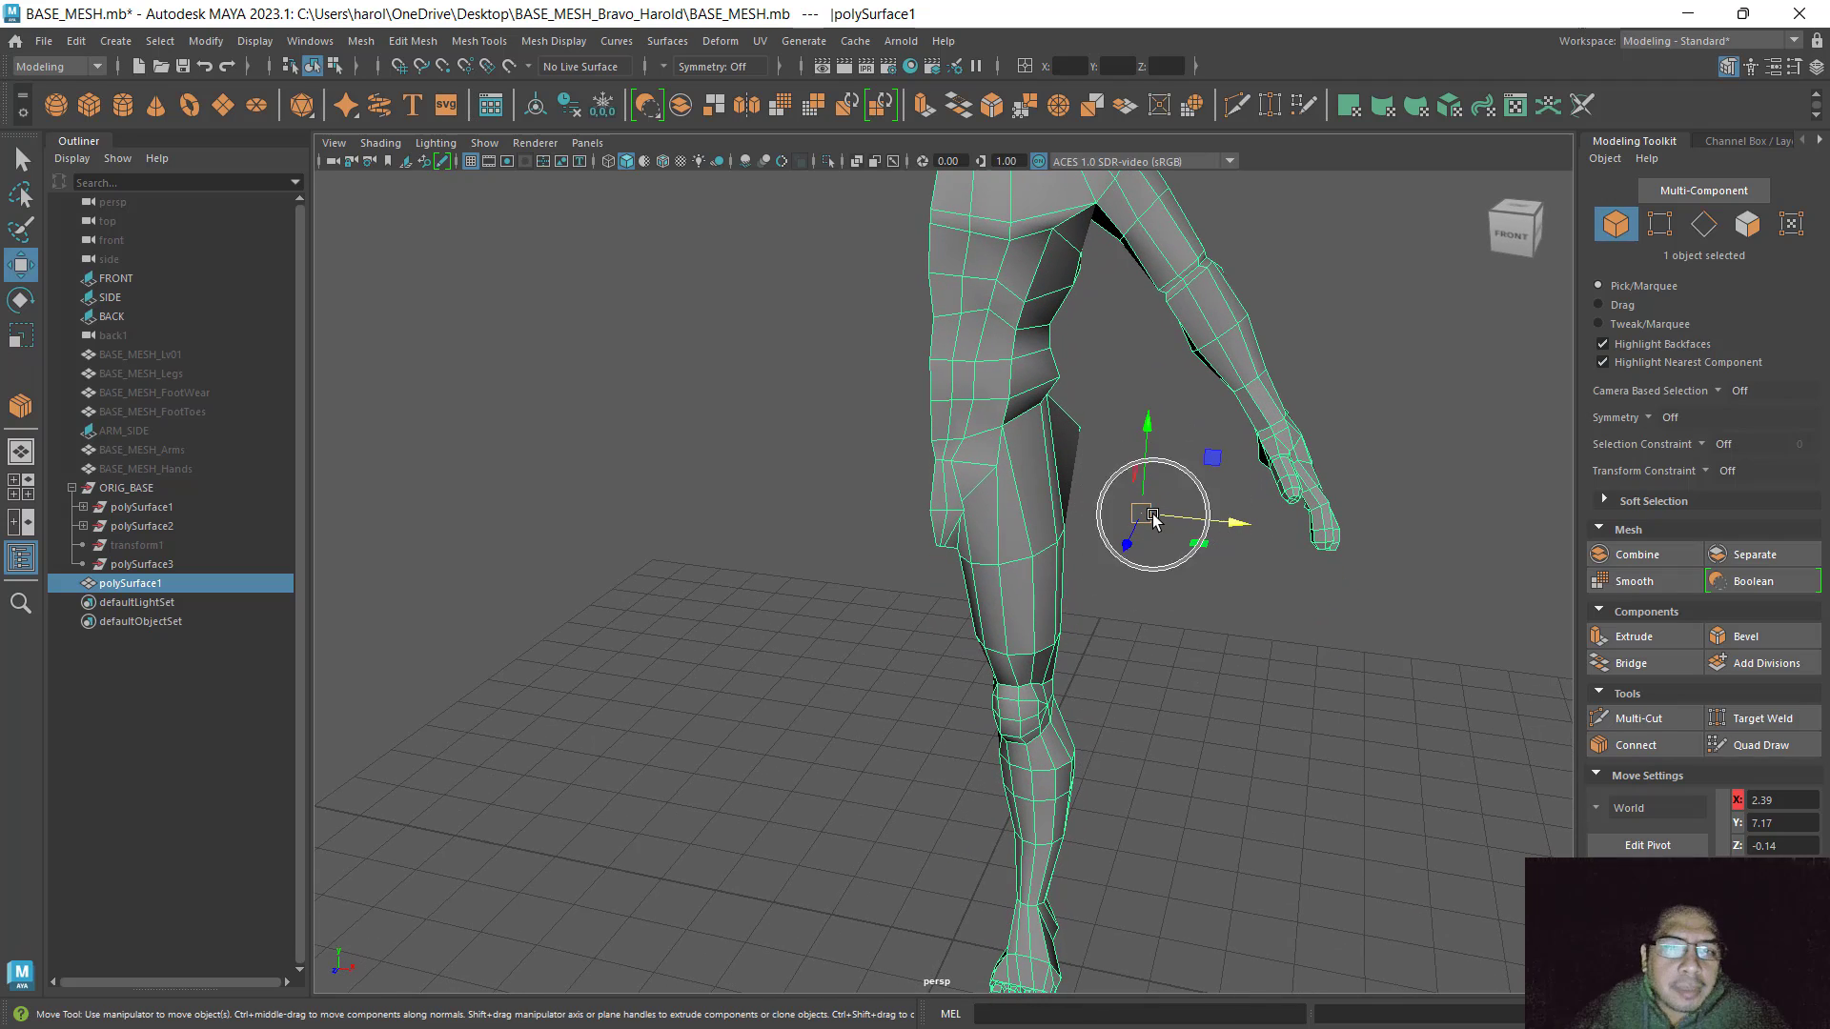
Set the combined mesh's pivot X to 0 on the body's centre line
key("d")
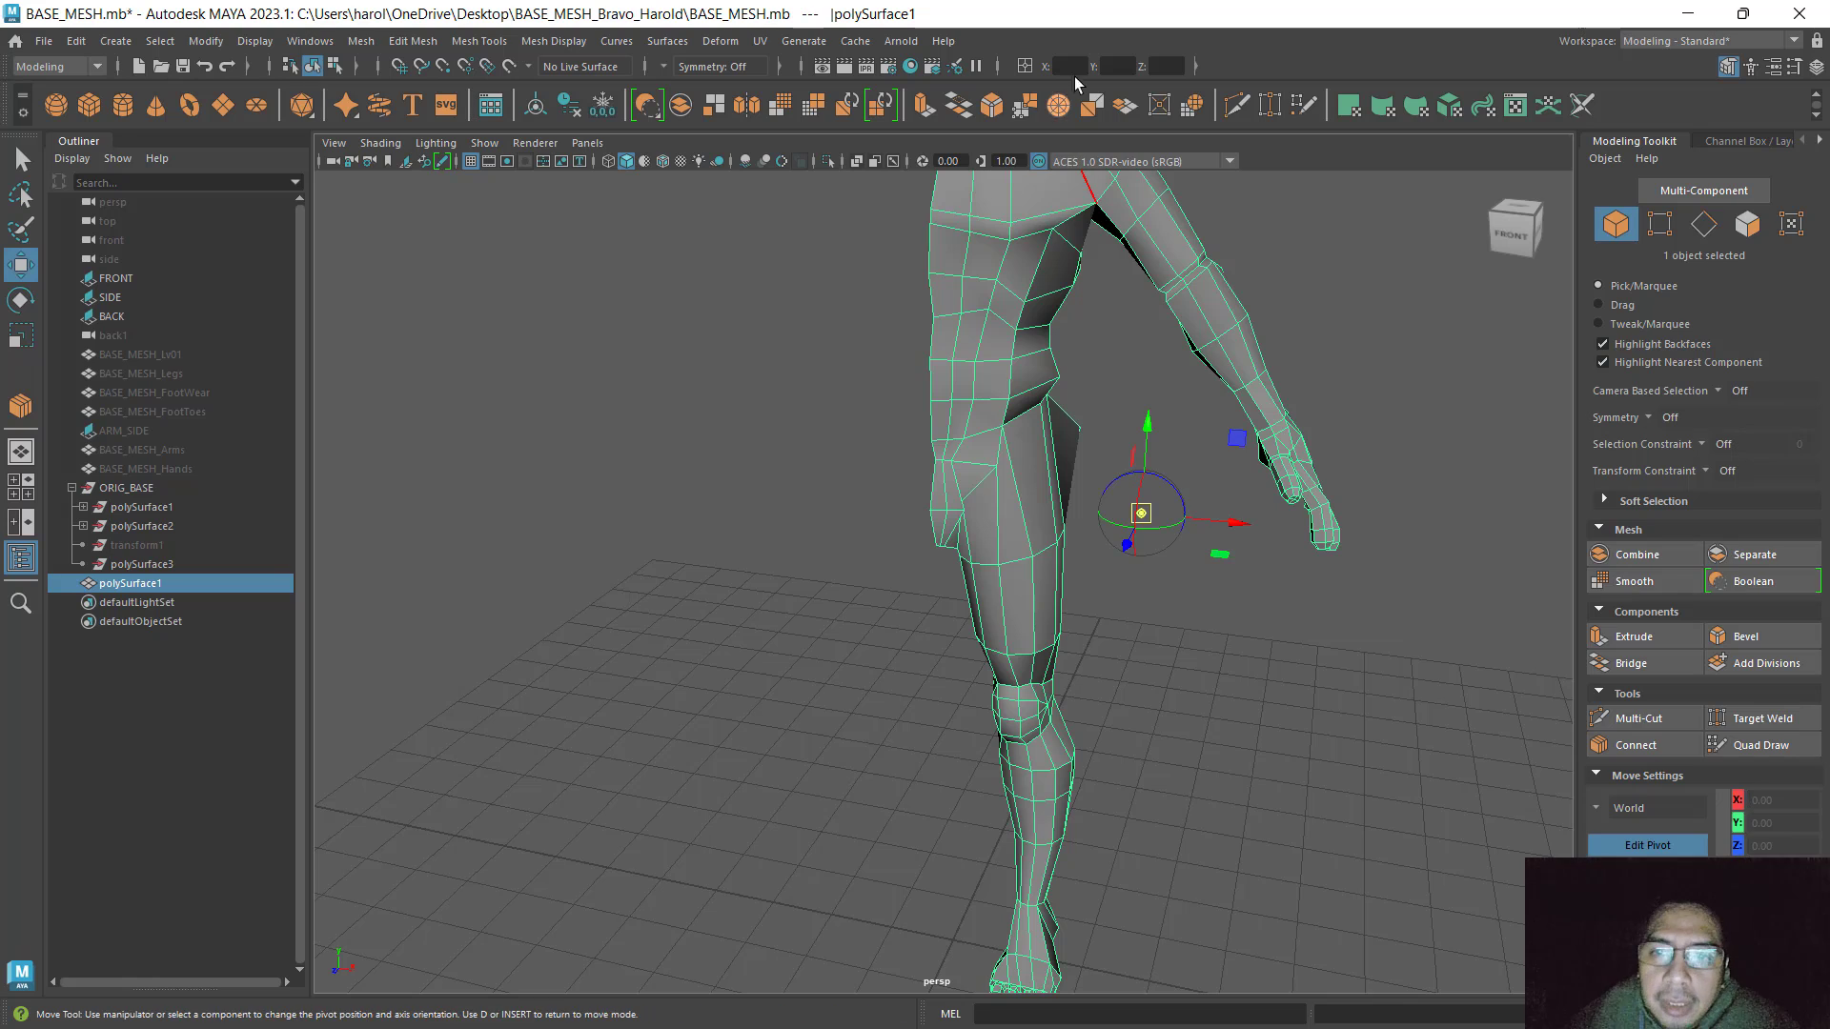
left_click(1074, 66)
type("0")
key("Return")
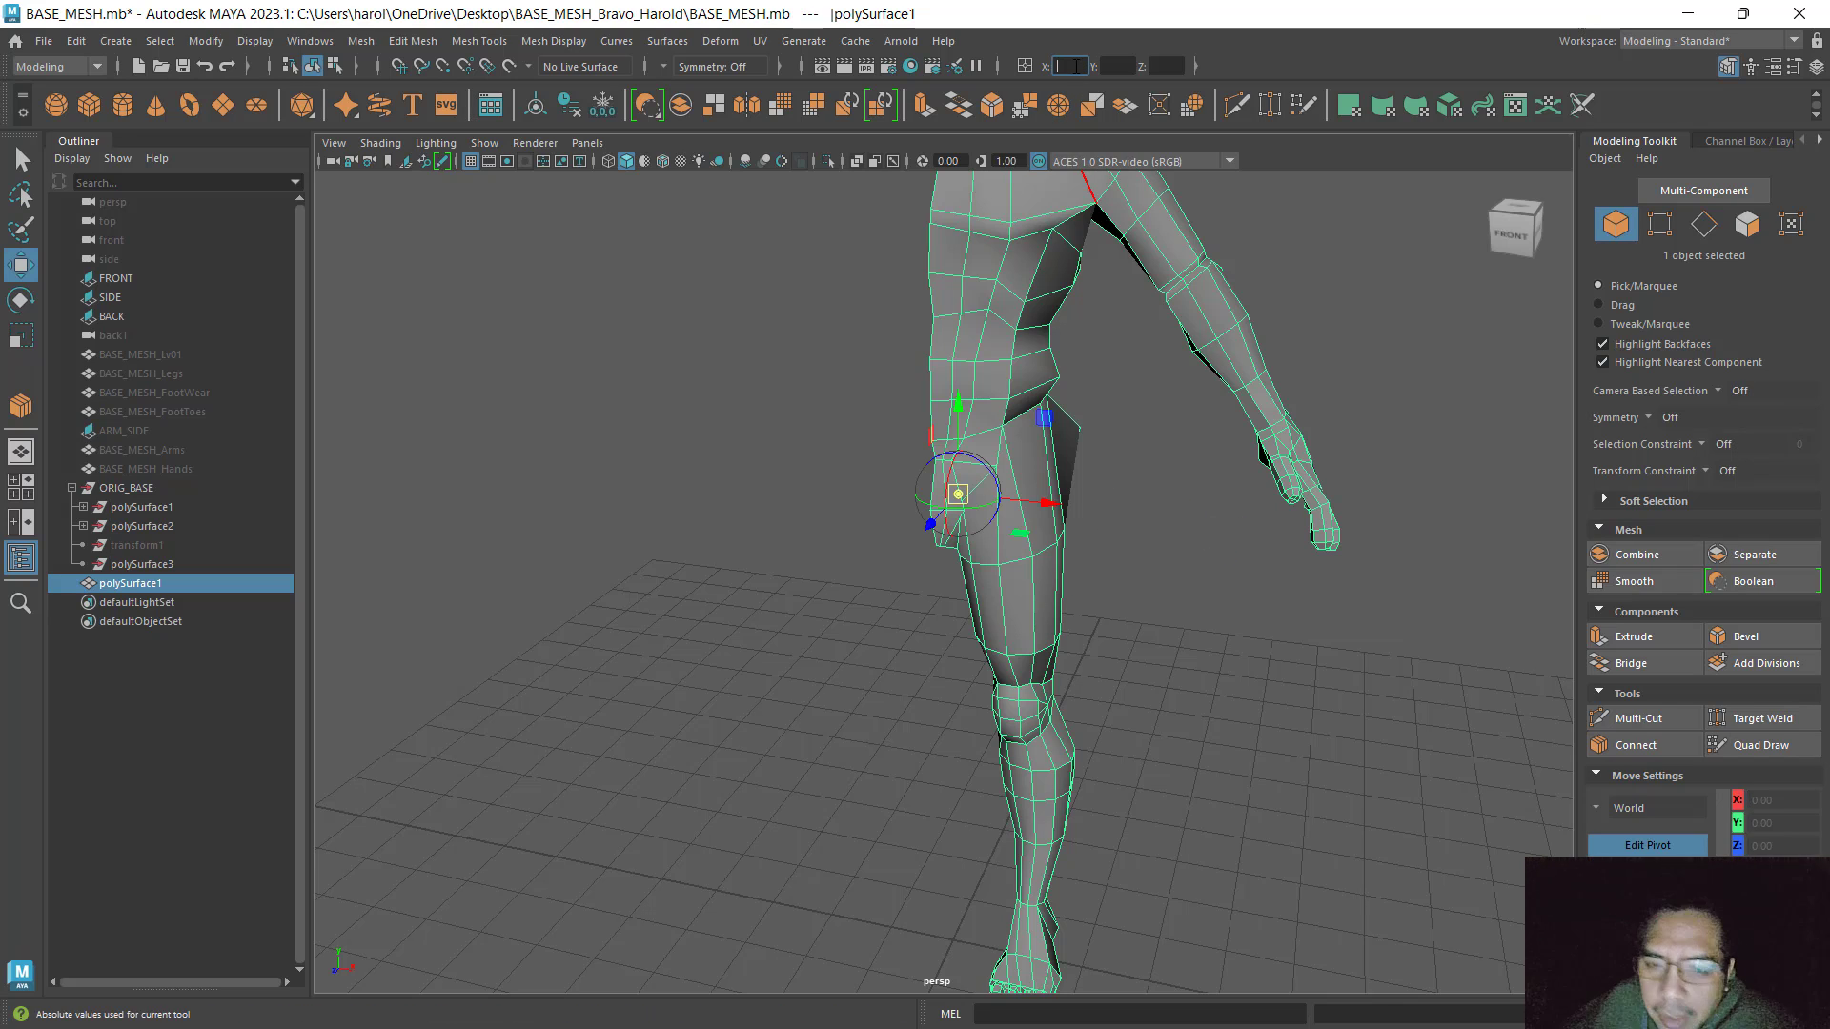
type("w")
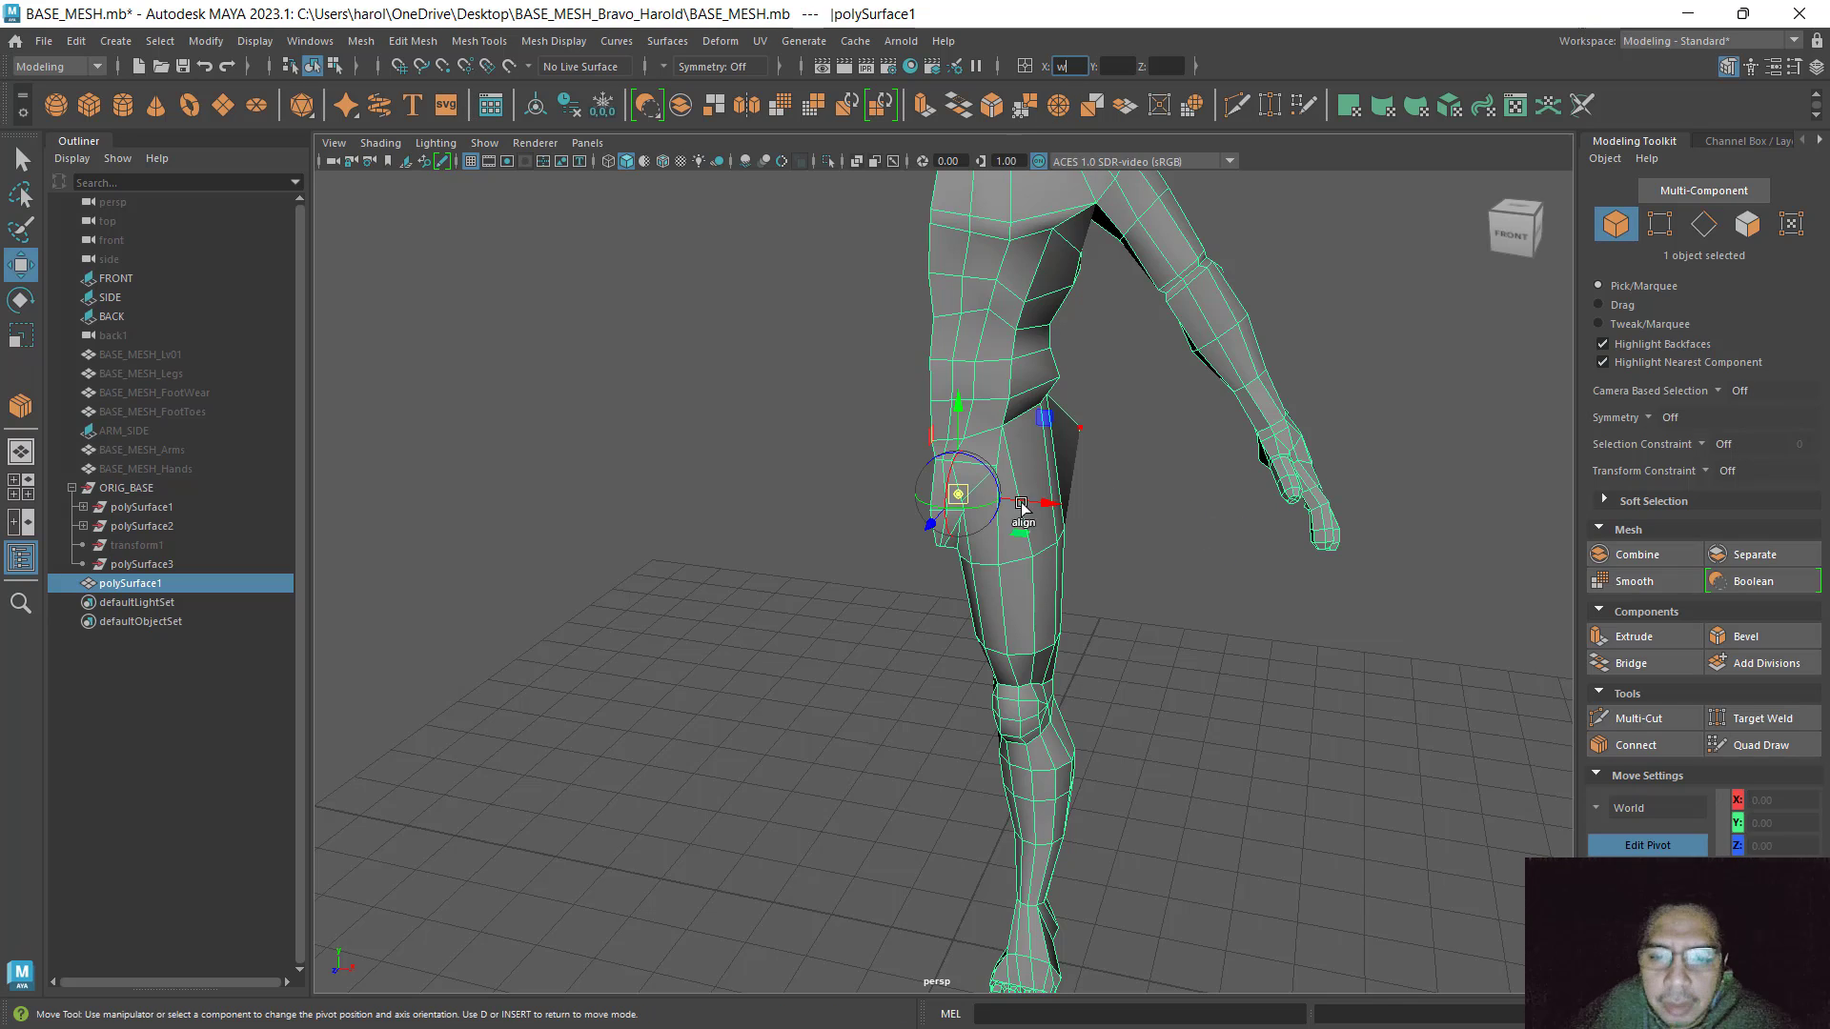
left_click_drag(877, 631, 912, 648, "alt")
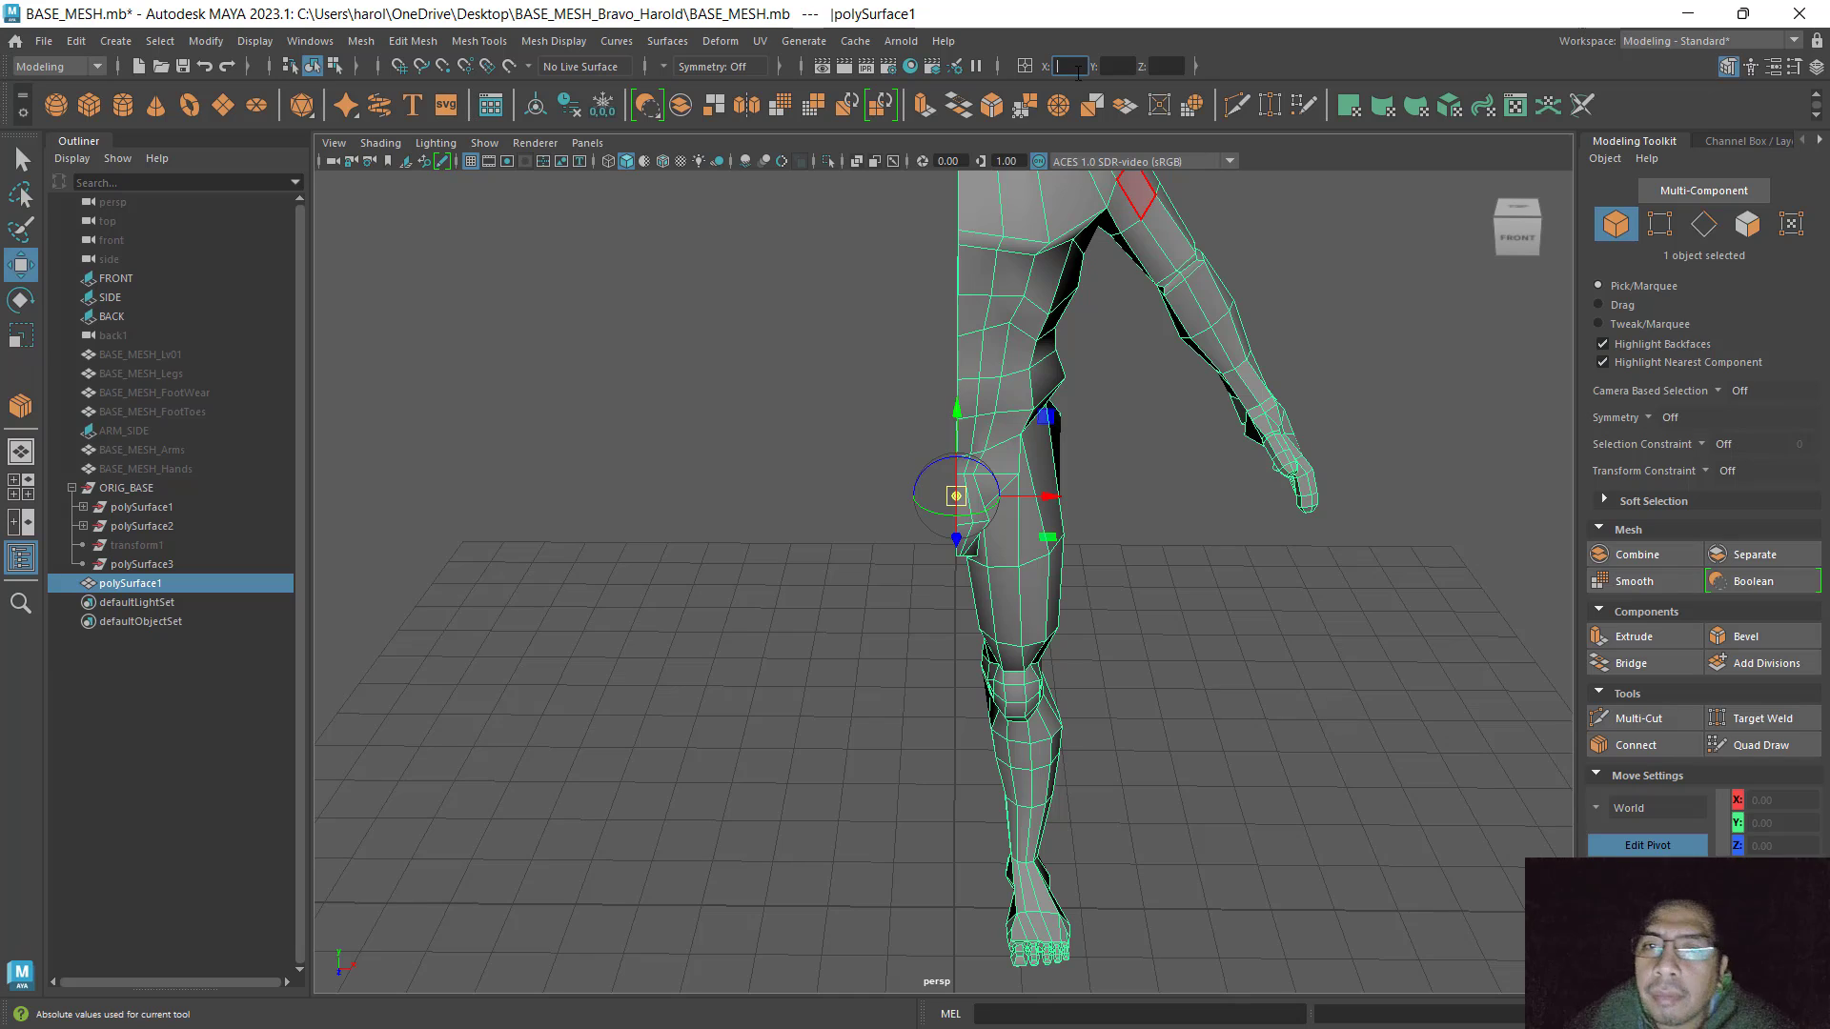
left_click(991, 450)
left_click(1000, 426)
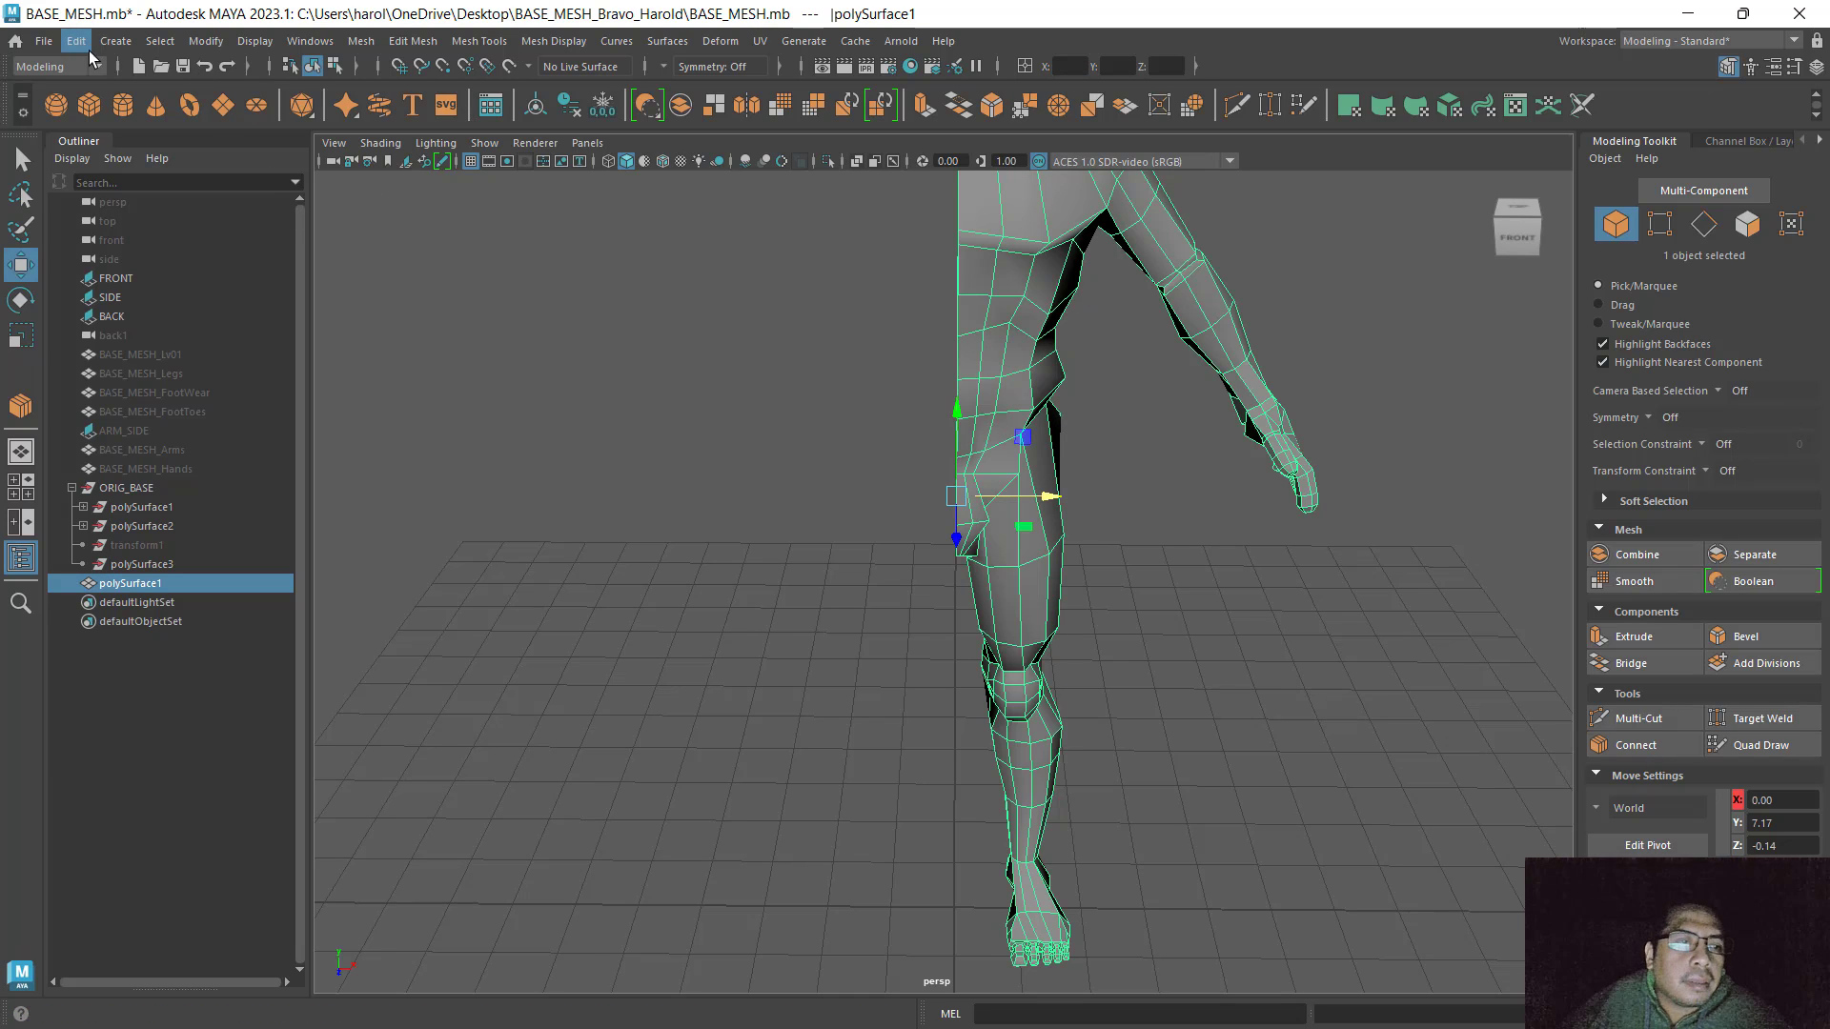
Create a mirrored instance of the half body with Duplicate Special at Scale X -1
left_click(87, 39)
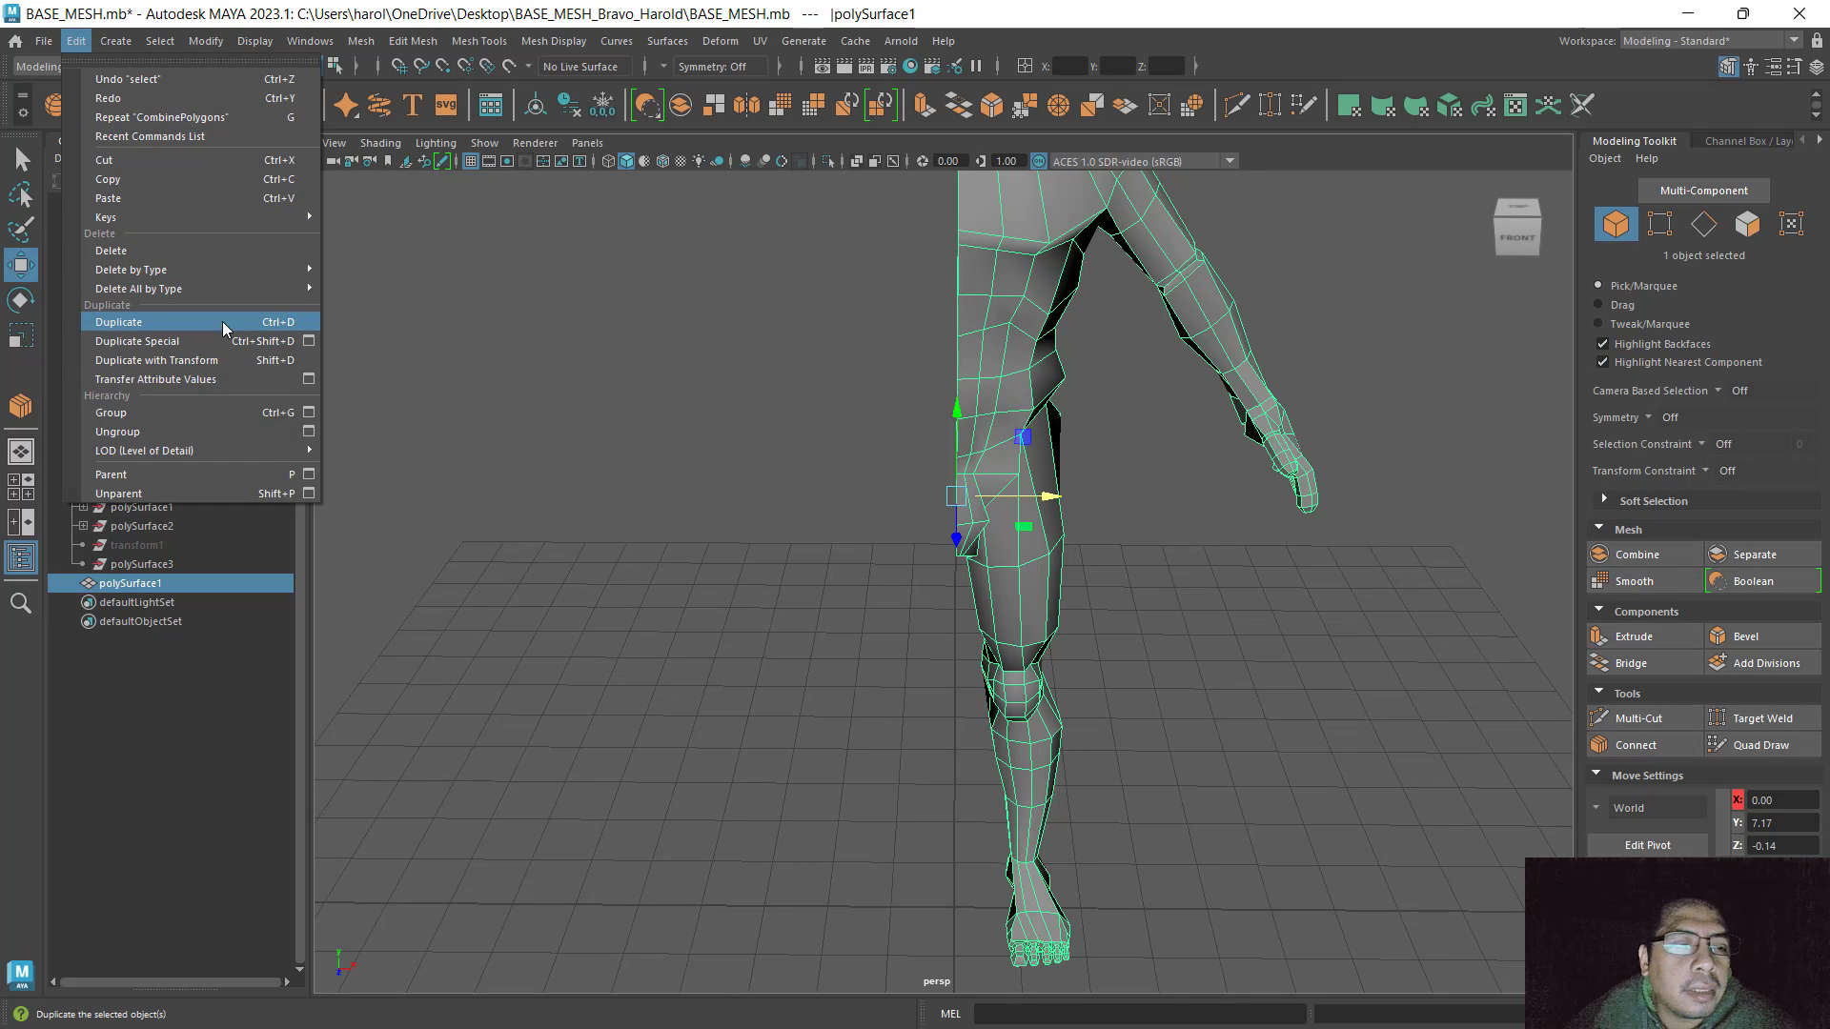
left_click(308, 340)
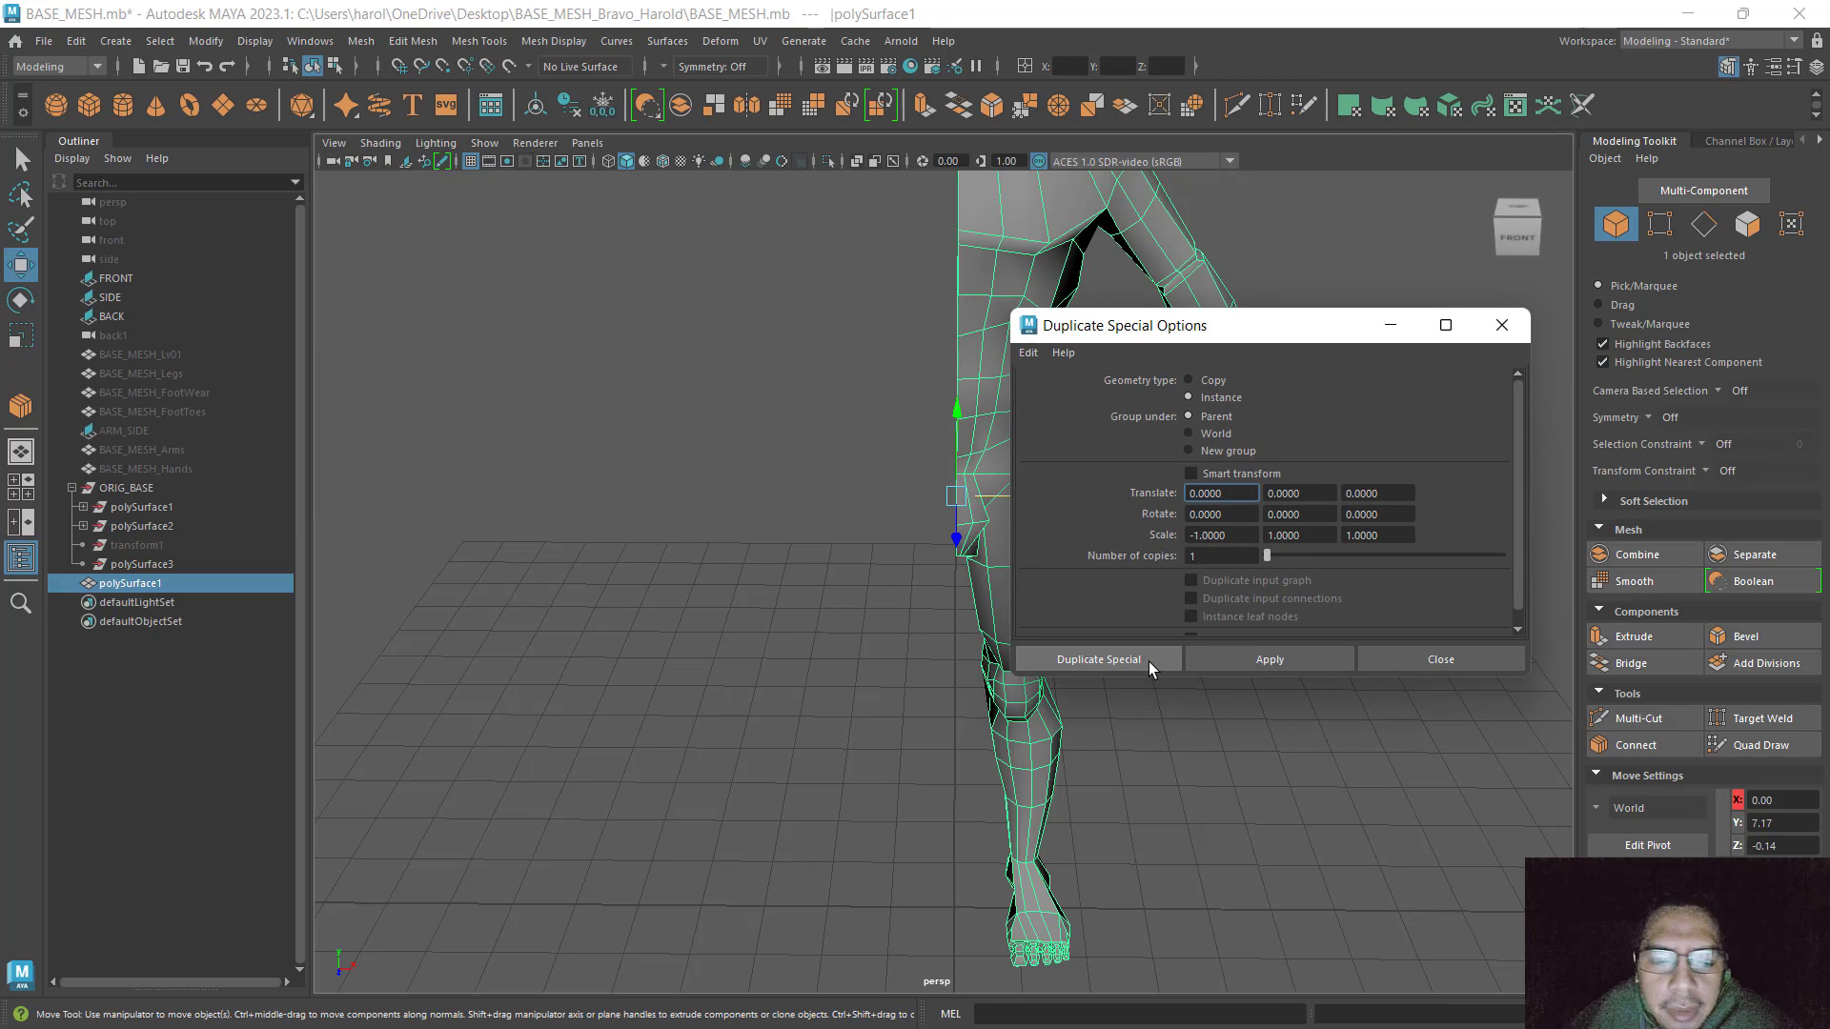
left_click(1225, 660)
left_click(1502, 325)
left_click_drag(1319, 506, 1246, 691, "alt")
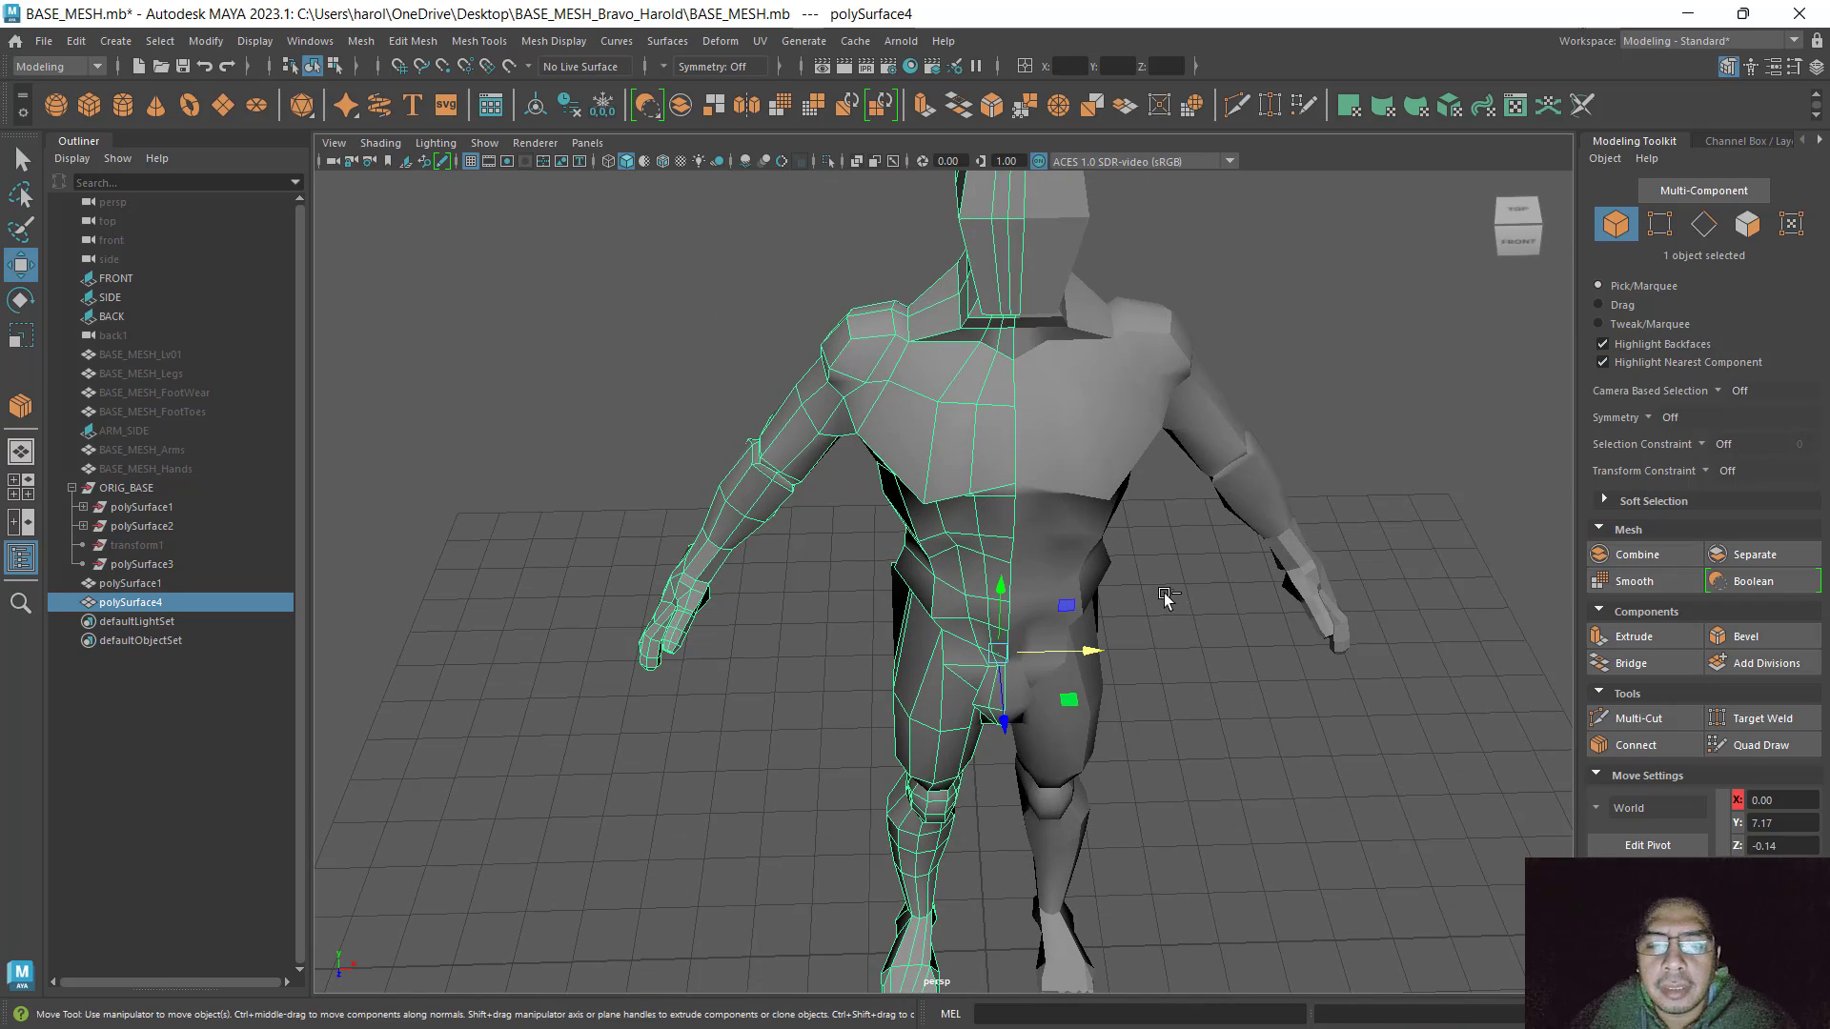
Save the scene and compare the full figure against the maximised back reference view
key("ctrl+s")
key("space")
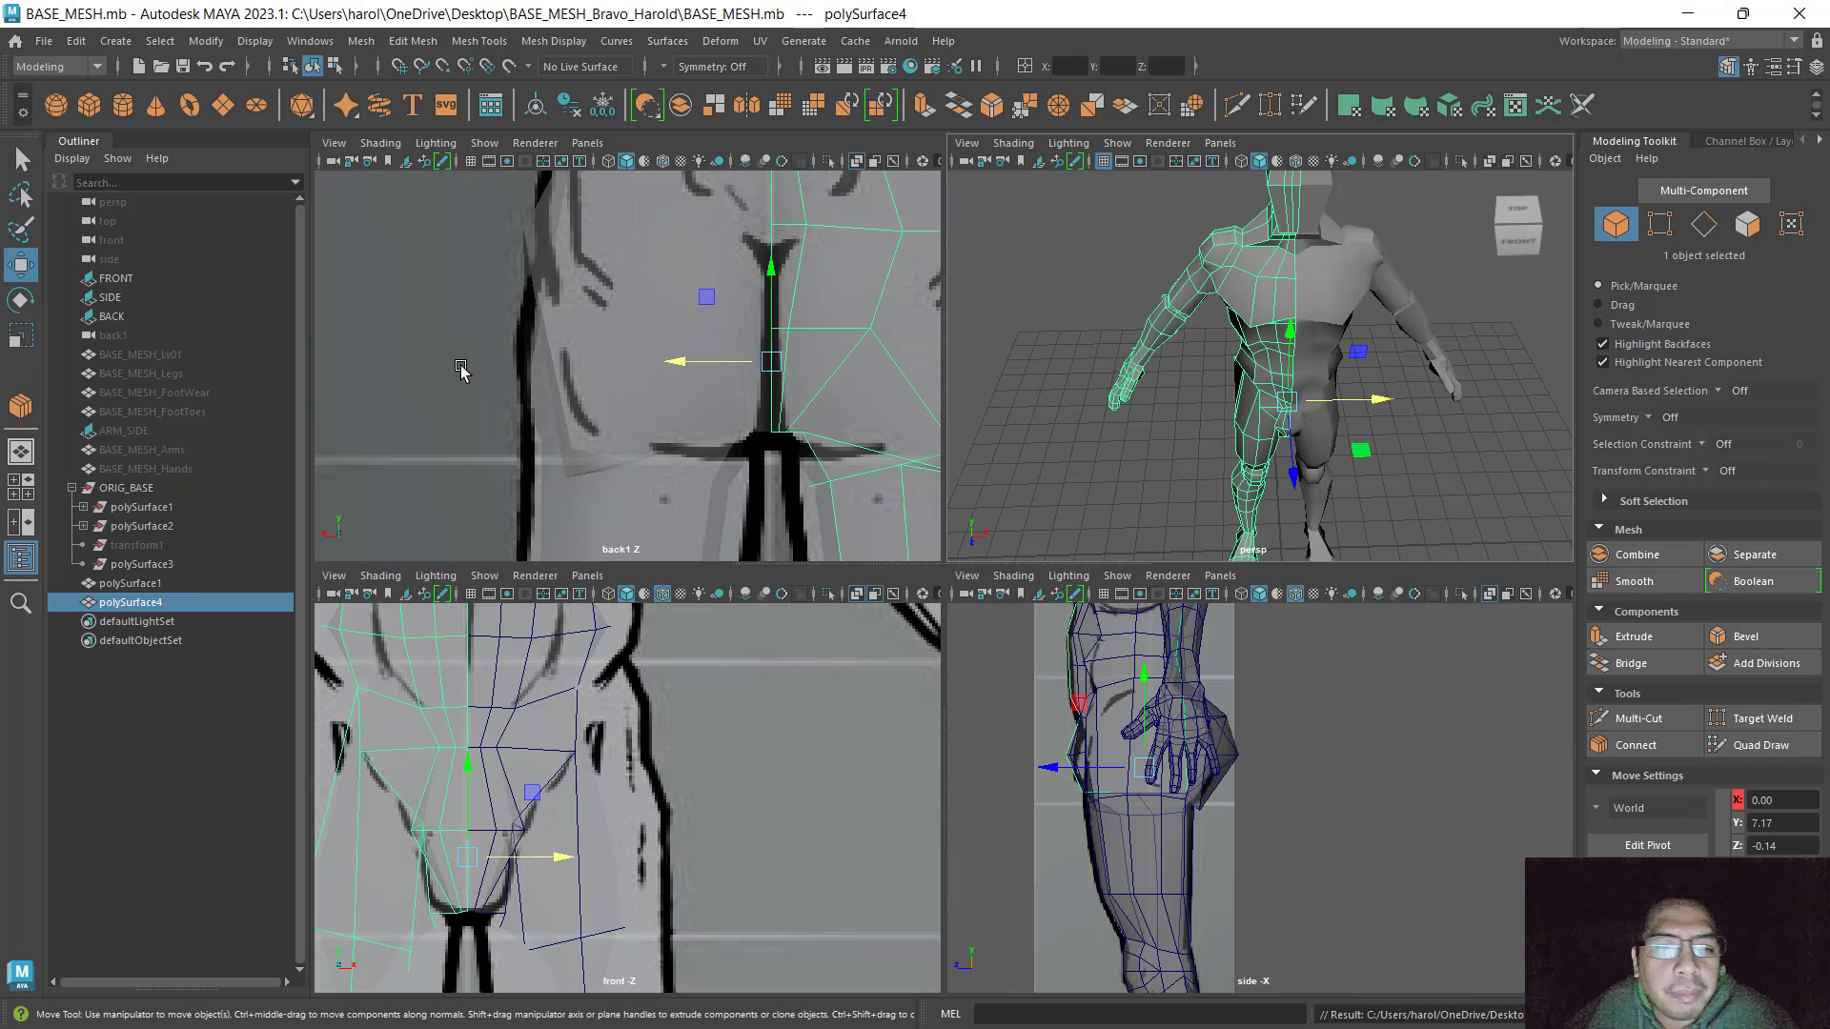
key("space")
scroll(815, 467, "down", 5)
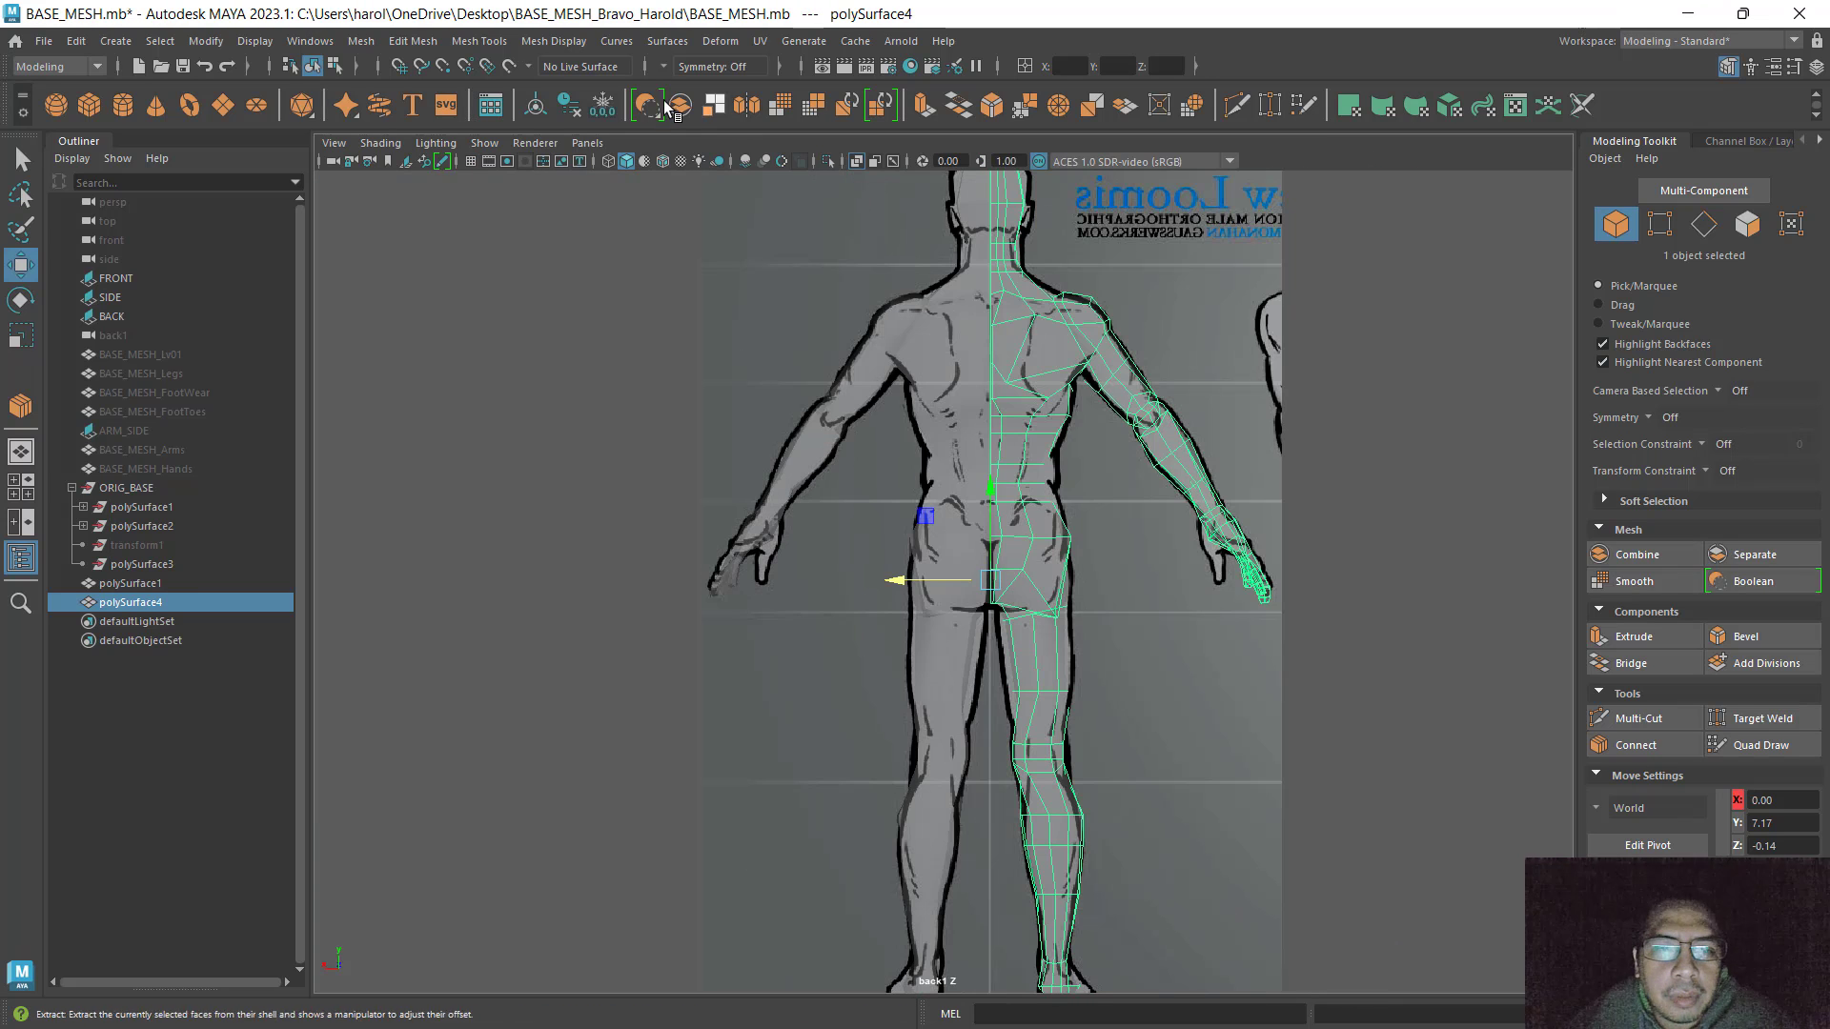
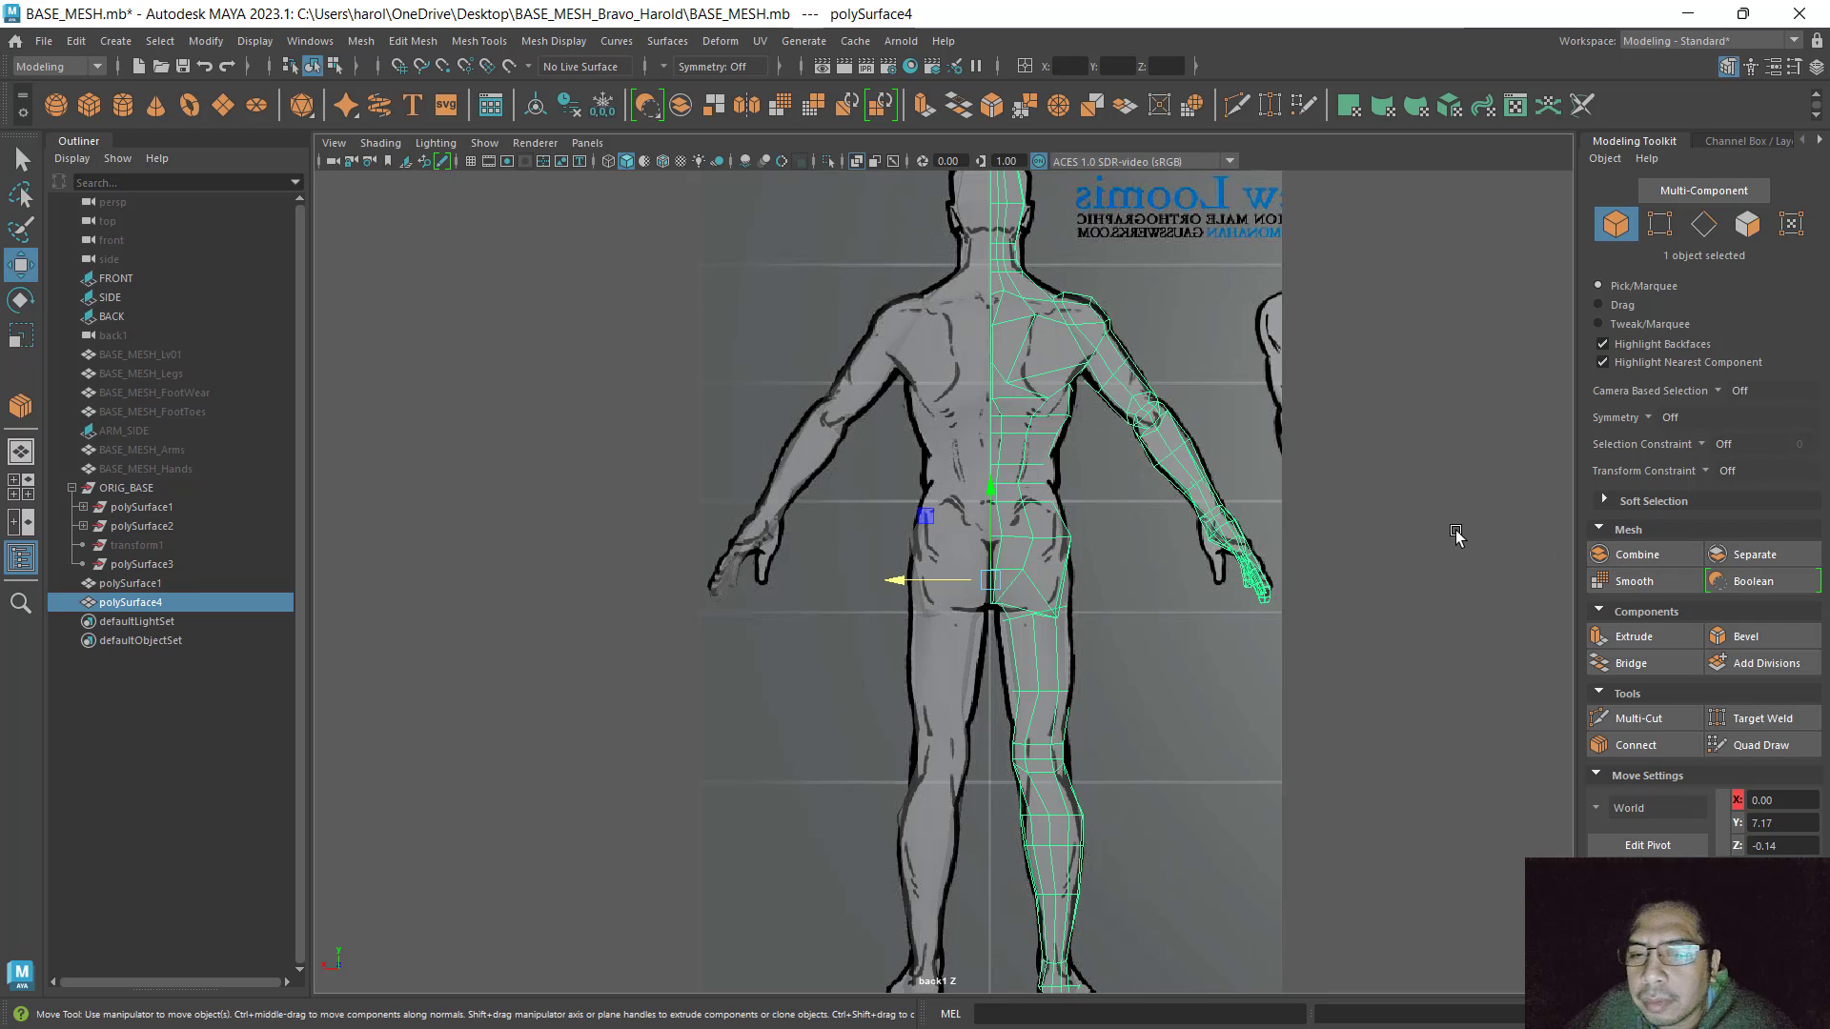
Save the scene and select the half-body mesh, polySurface1
key("ctrl+s")
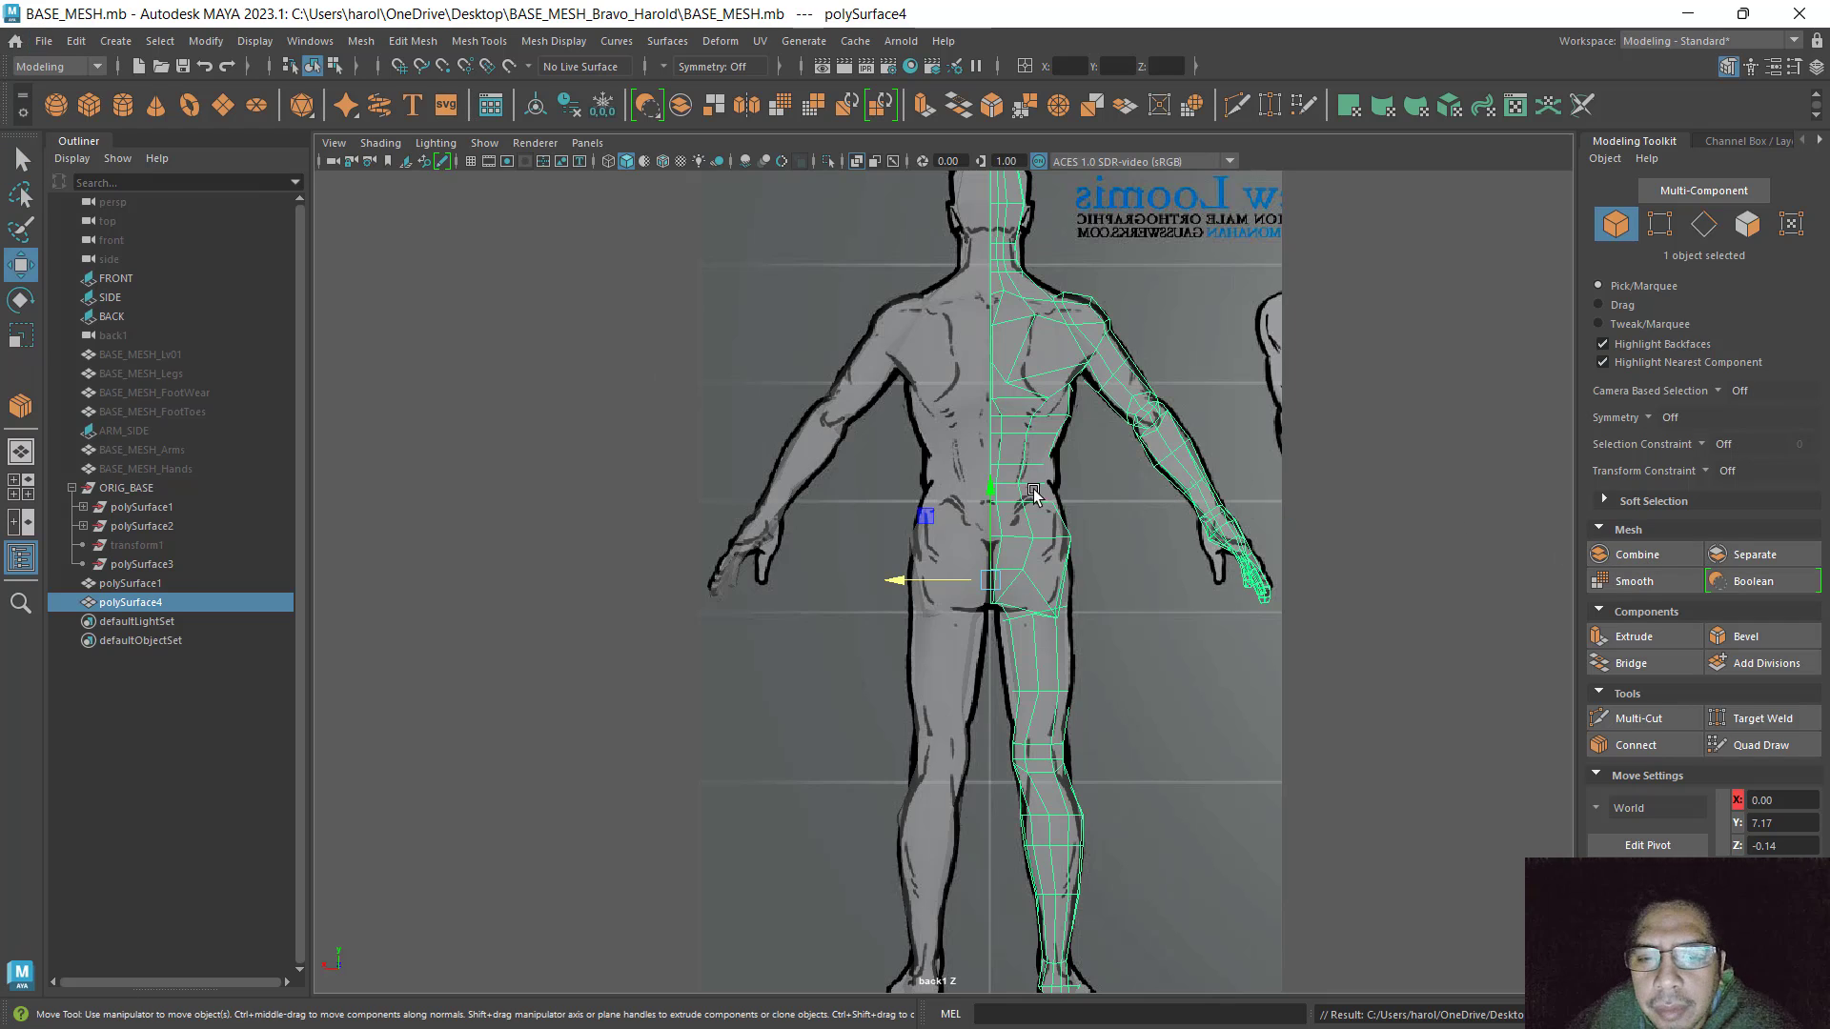
left_click(946, 408)
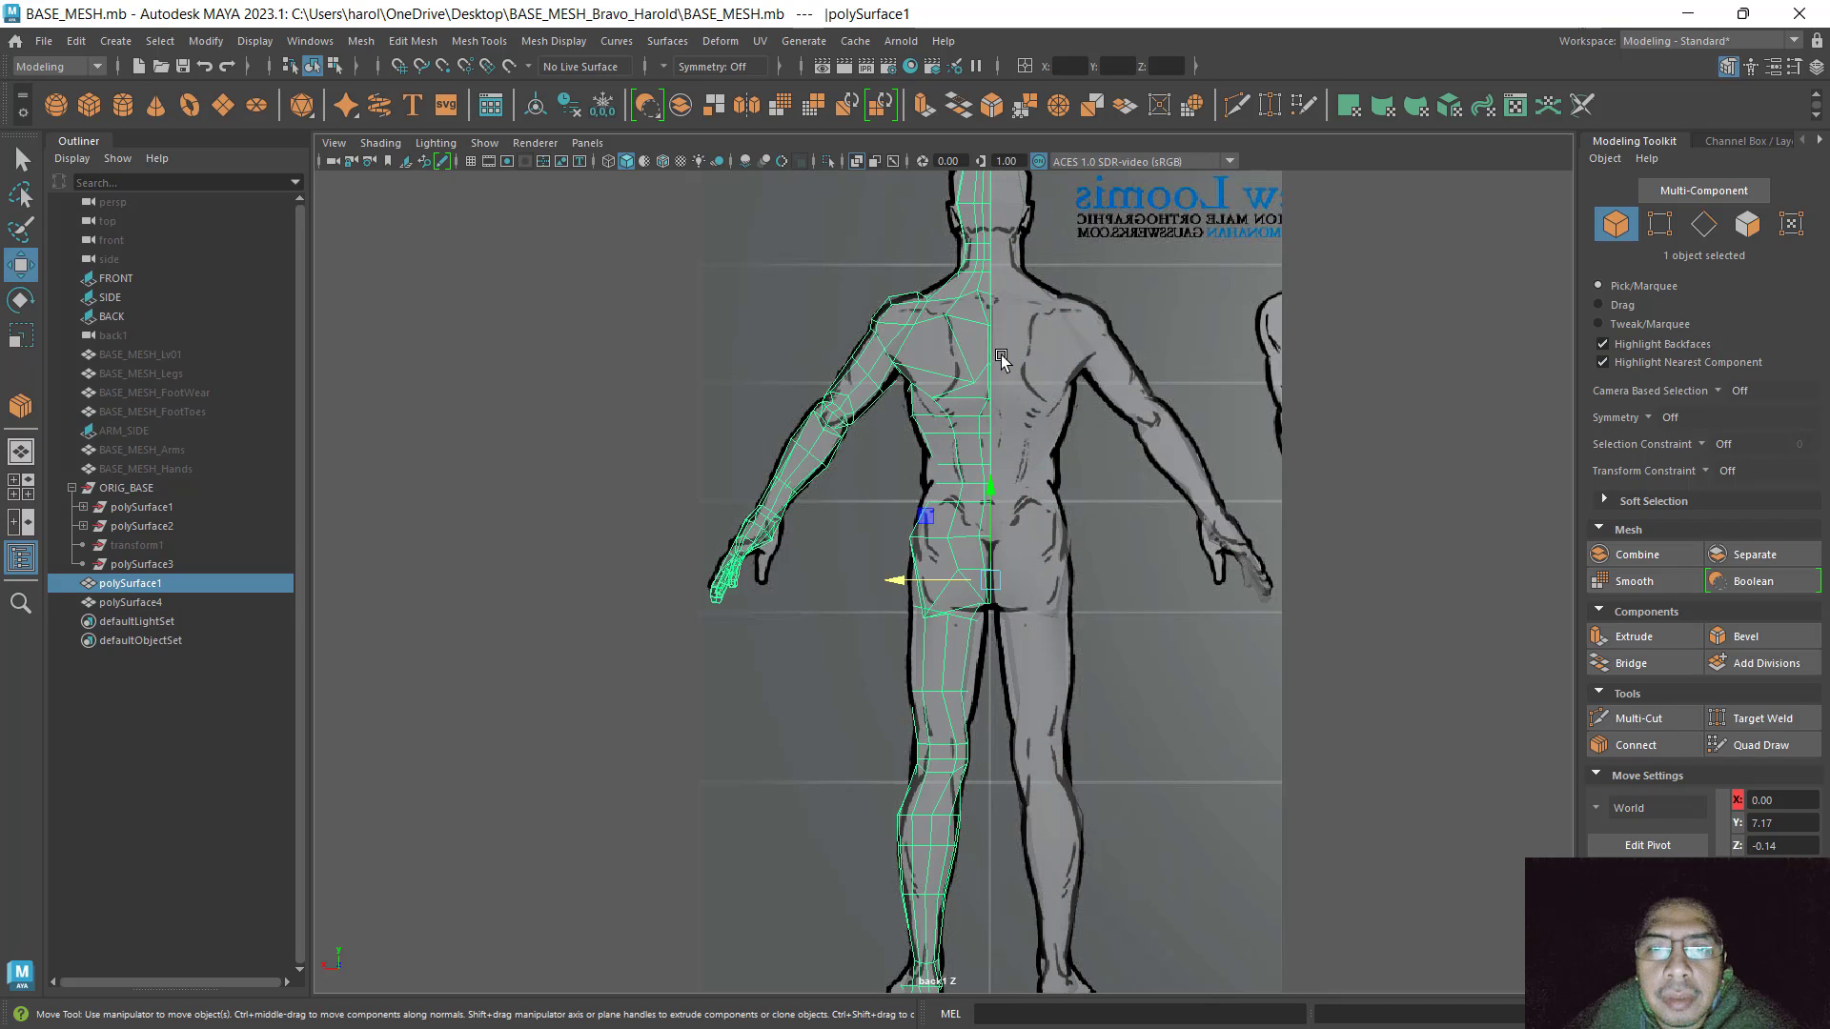
left_click(993, 357)
left_click(969, 362)
Show active components in X-ray and switch the panel to the top orthographic camera
key("space")
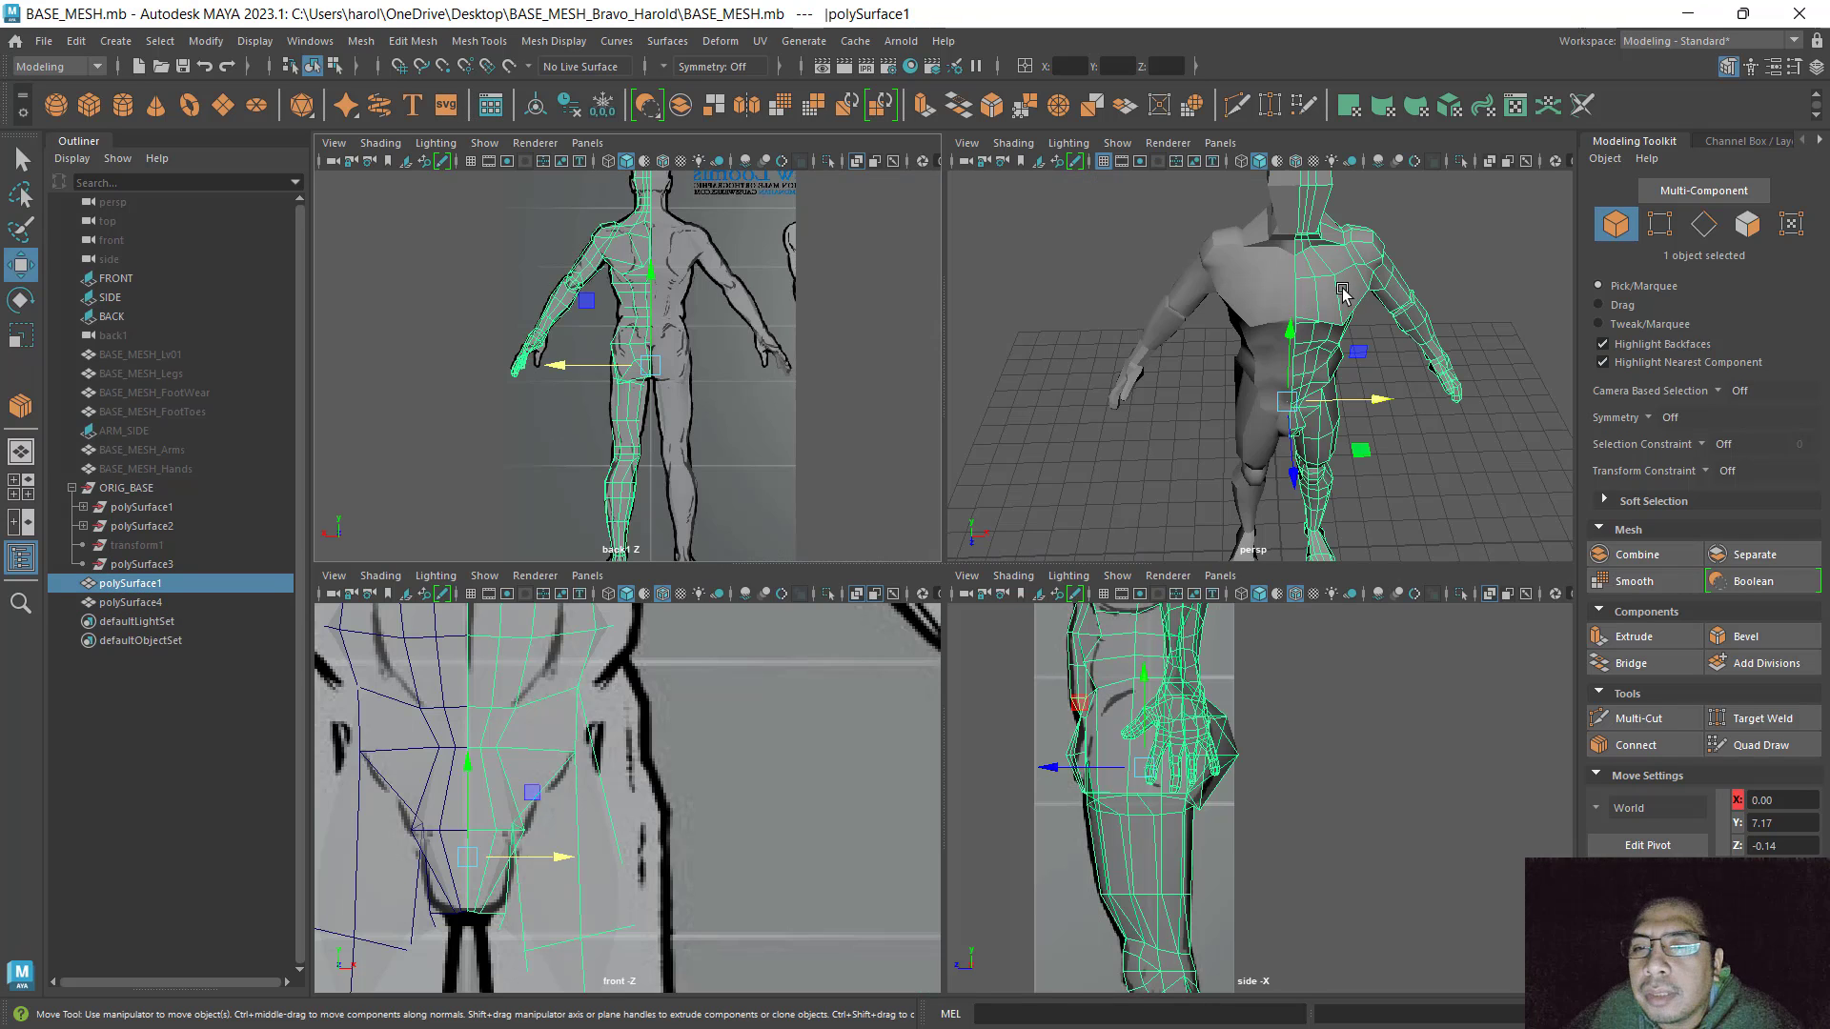
left_click_drag(1330, 474, 1201, 410, "alt")
key("space")
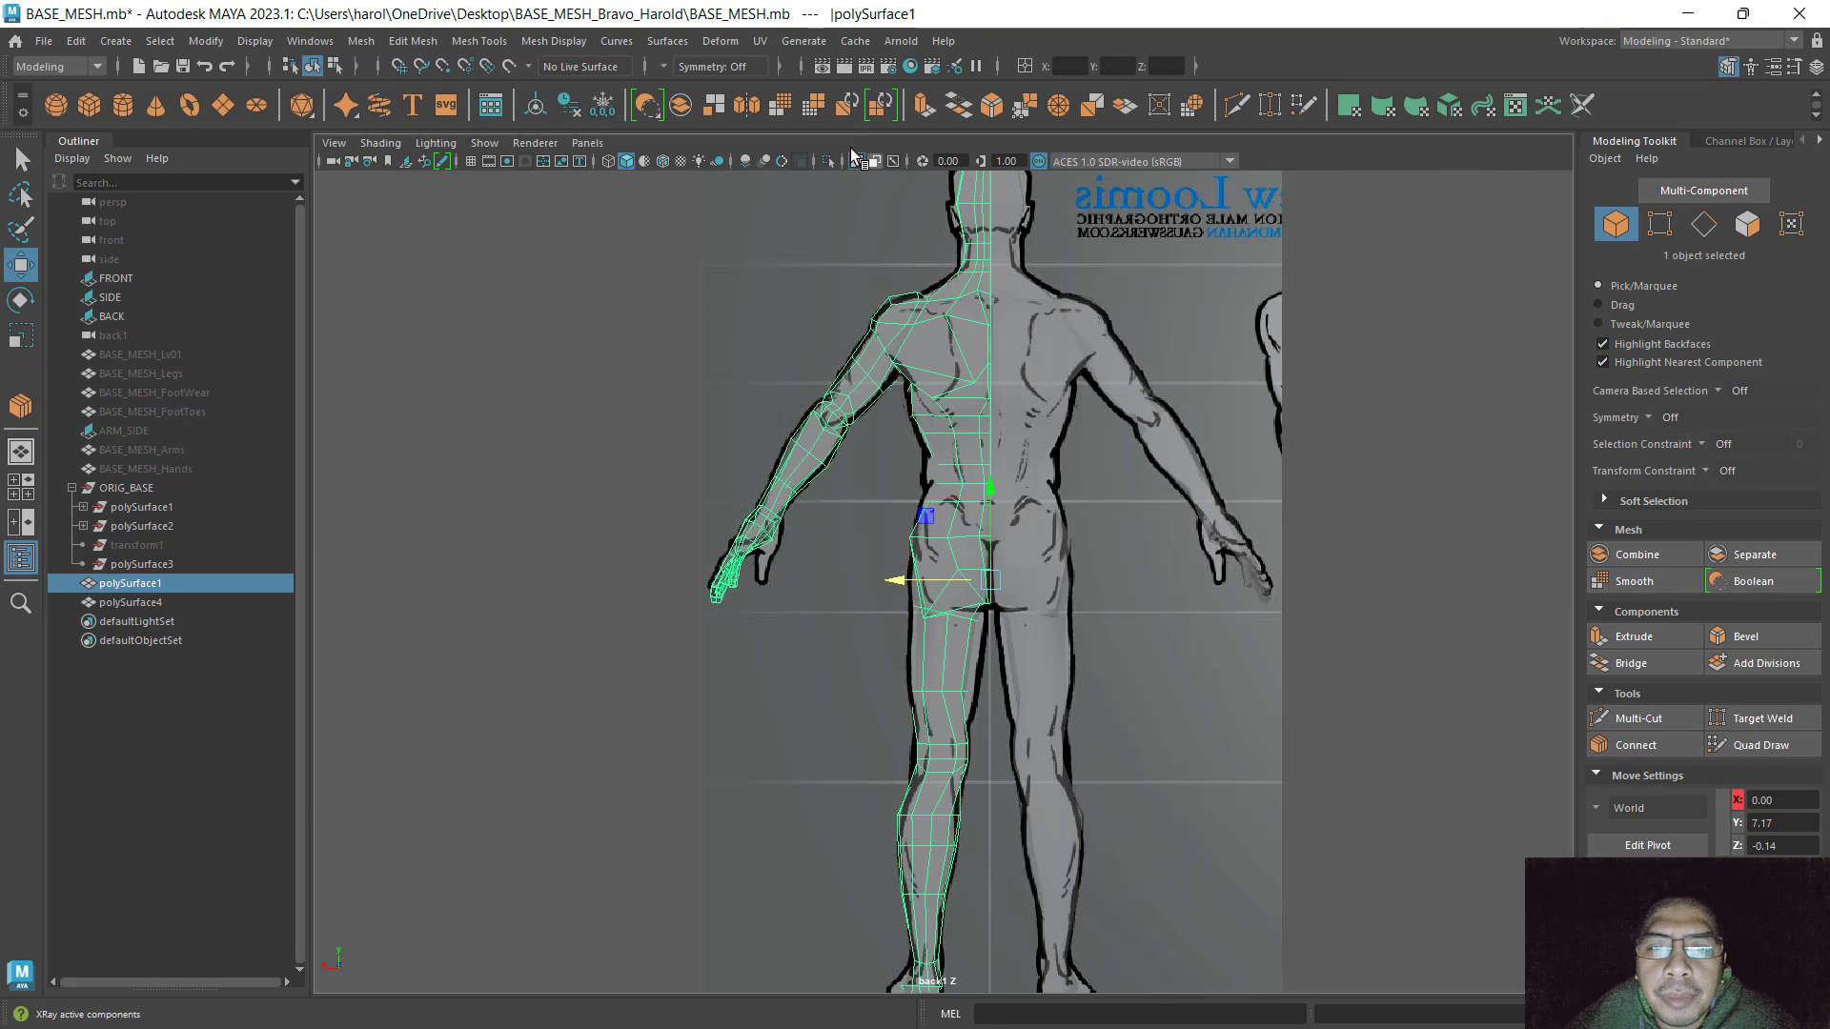
left_click(855, 157)
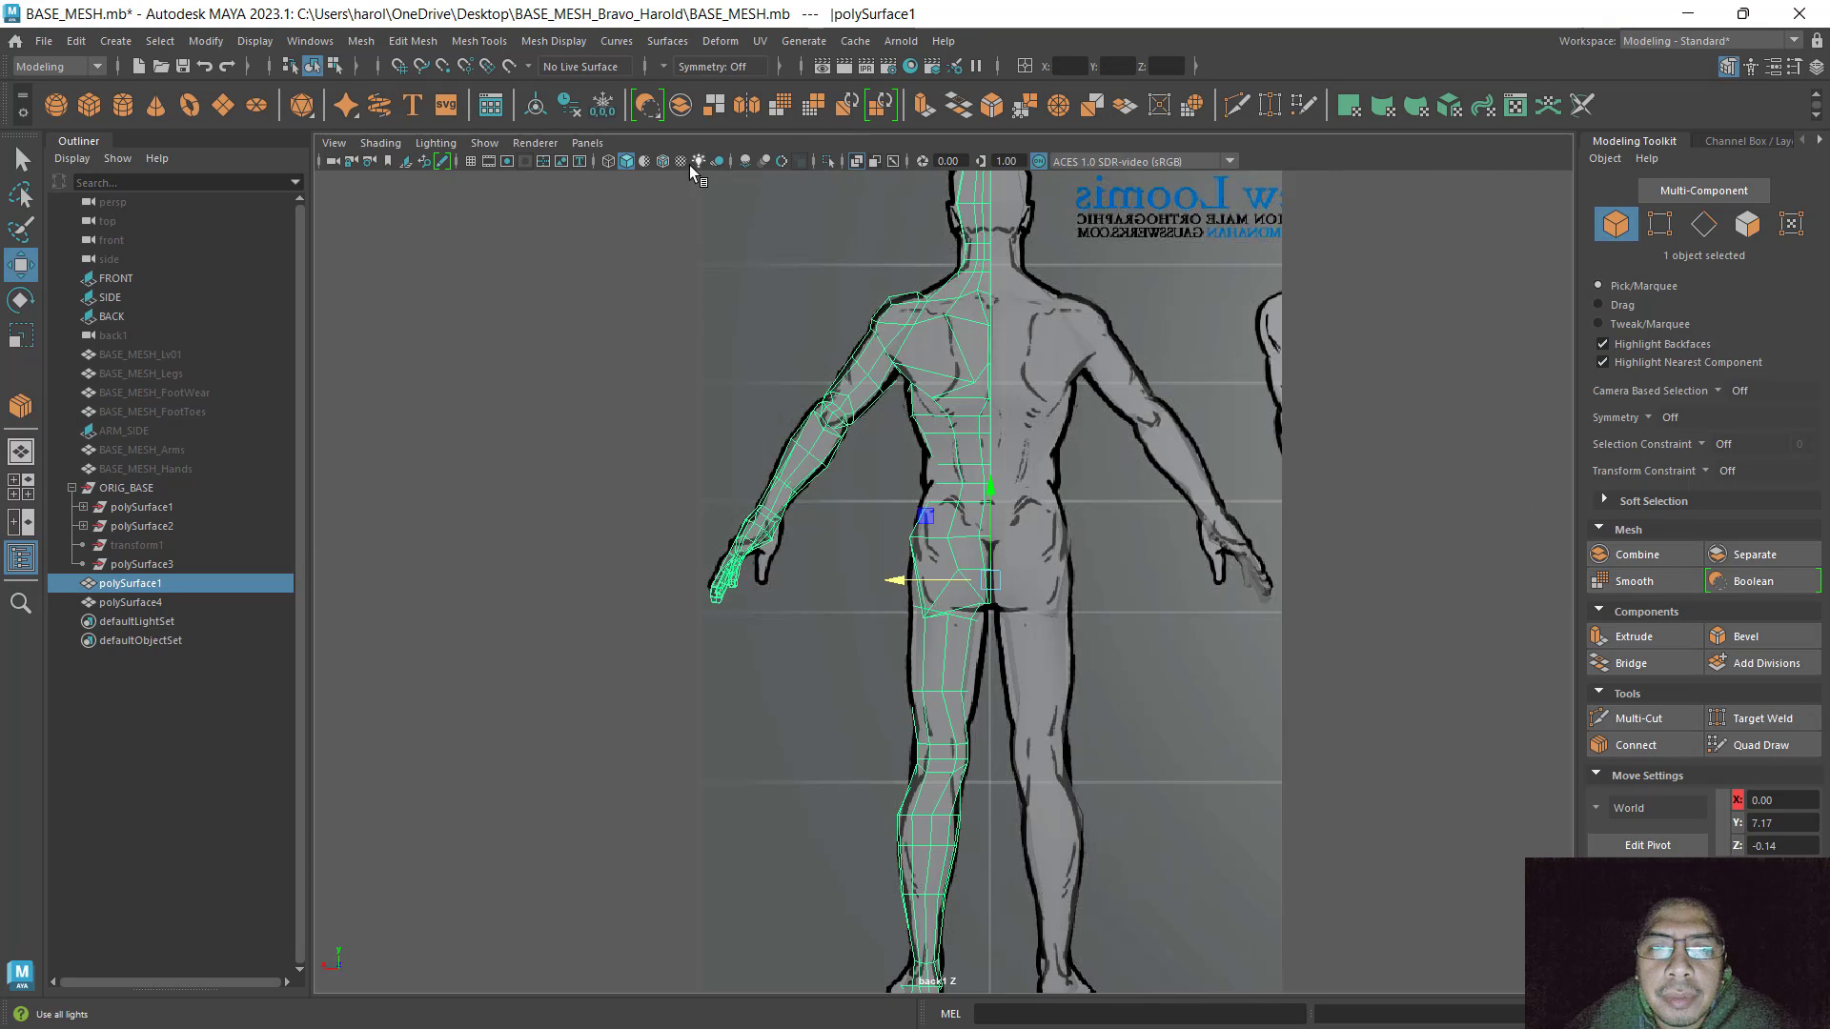
left_click(588, 144)
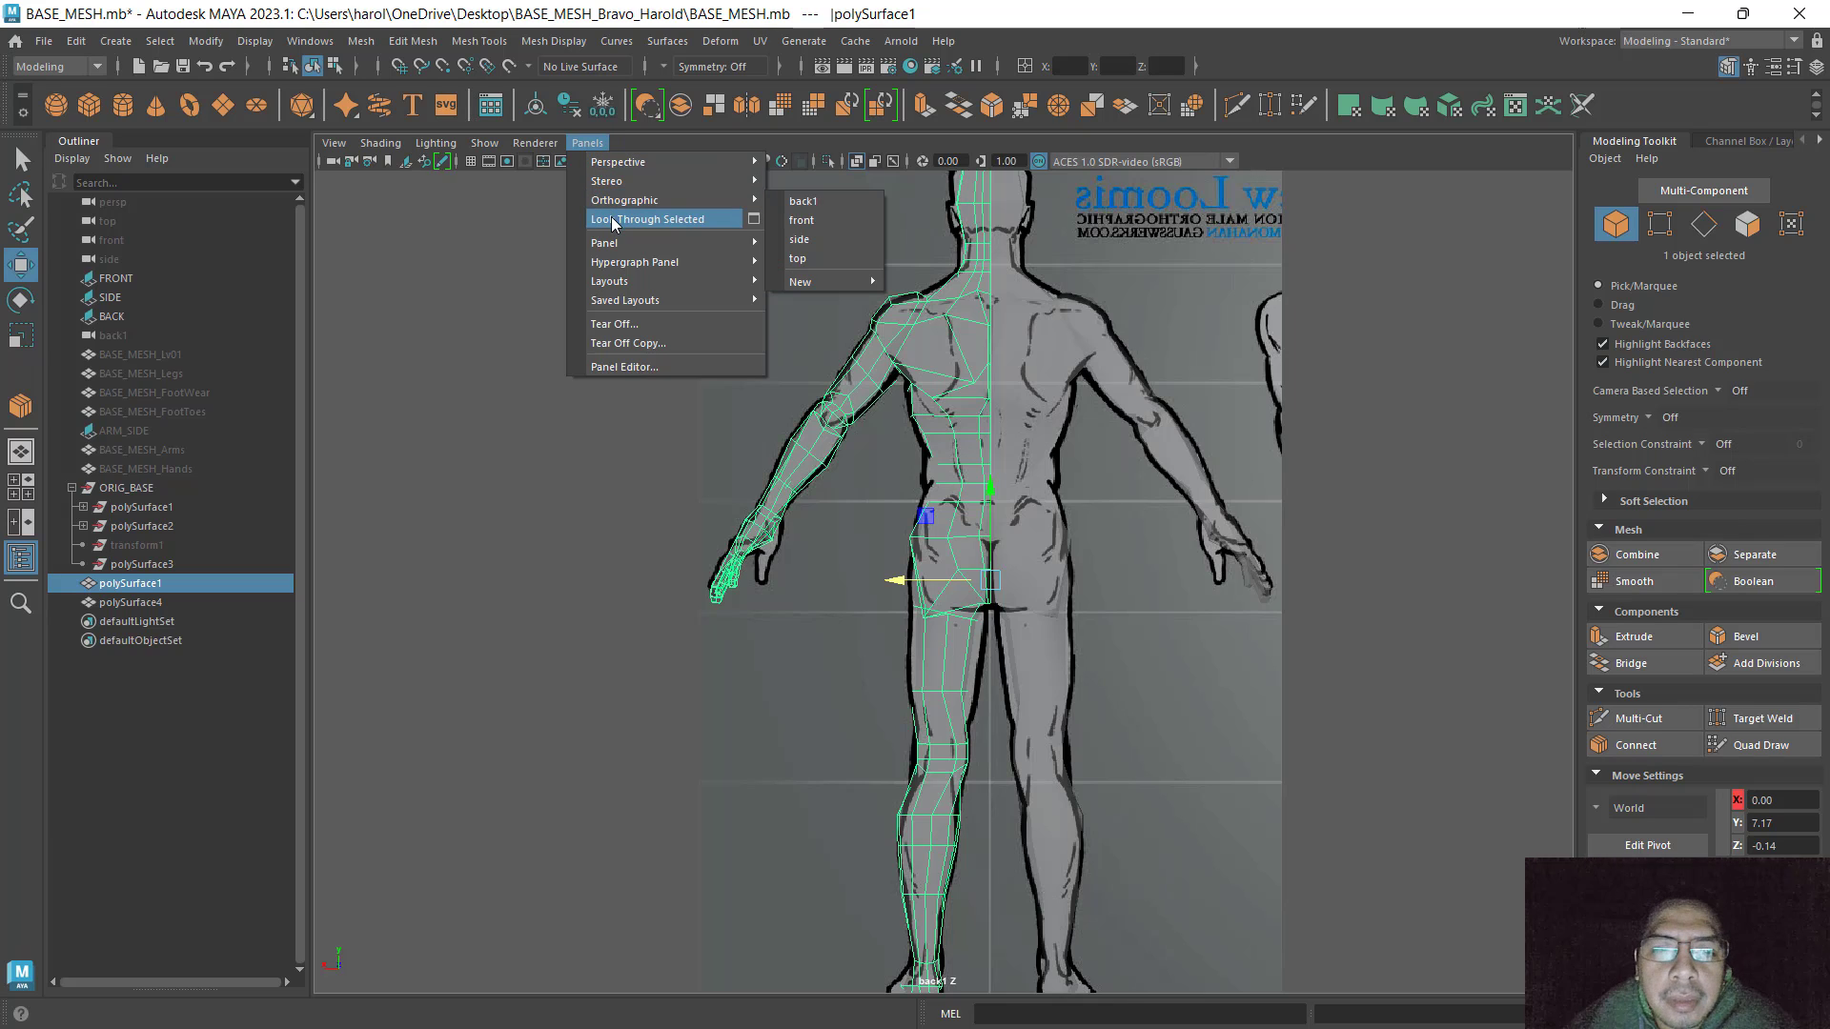
mouse_move(674, 203)
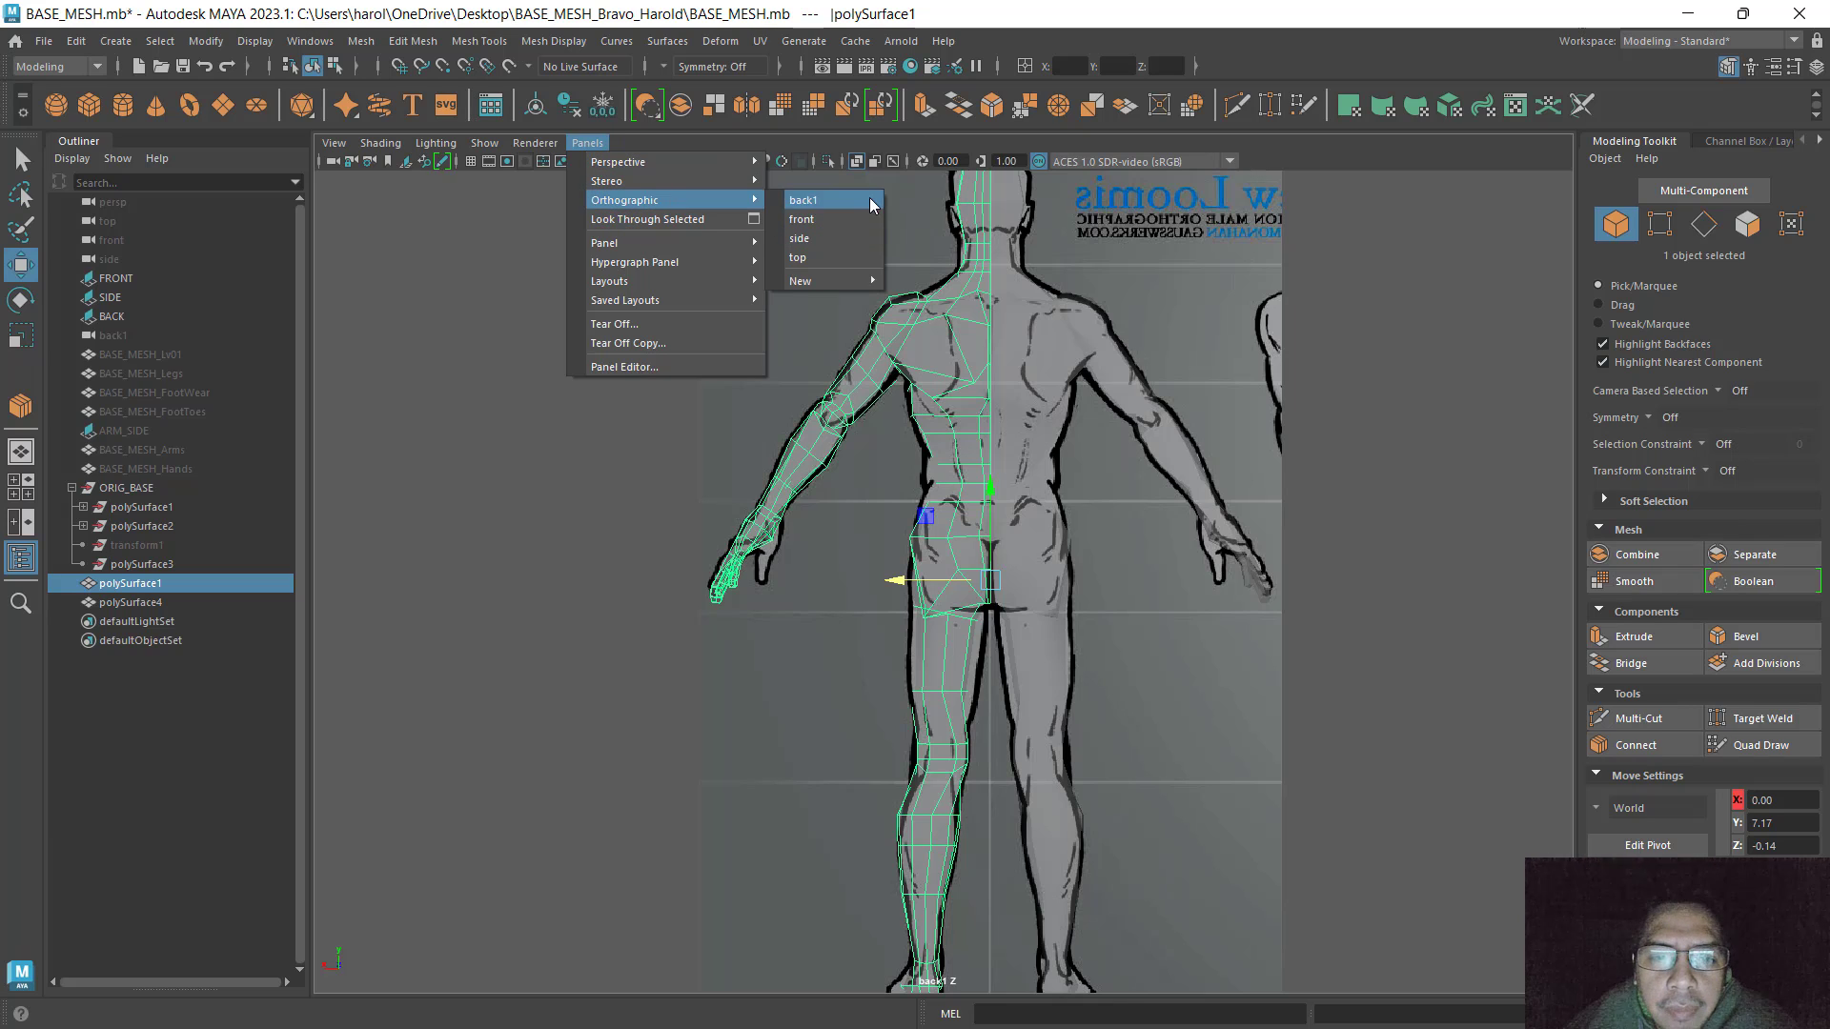
left_click(855, 256)
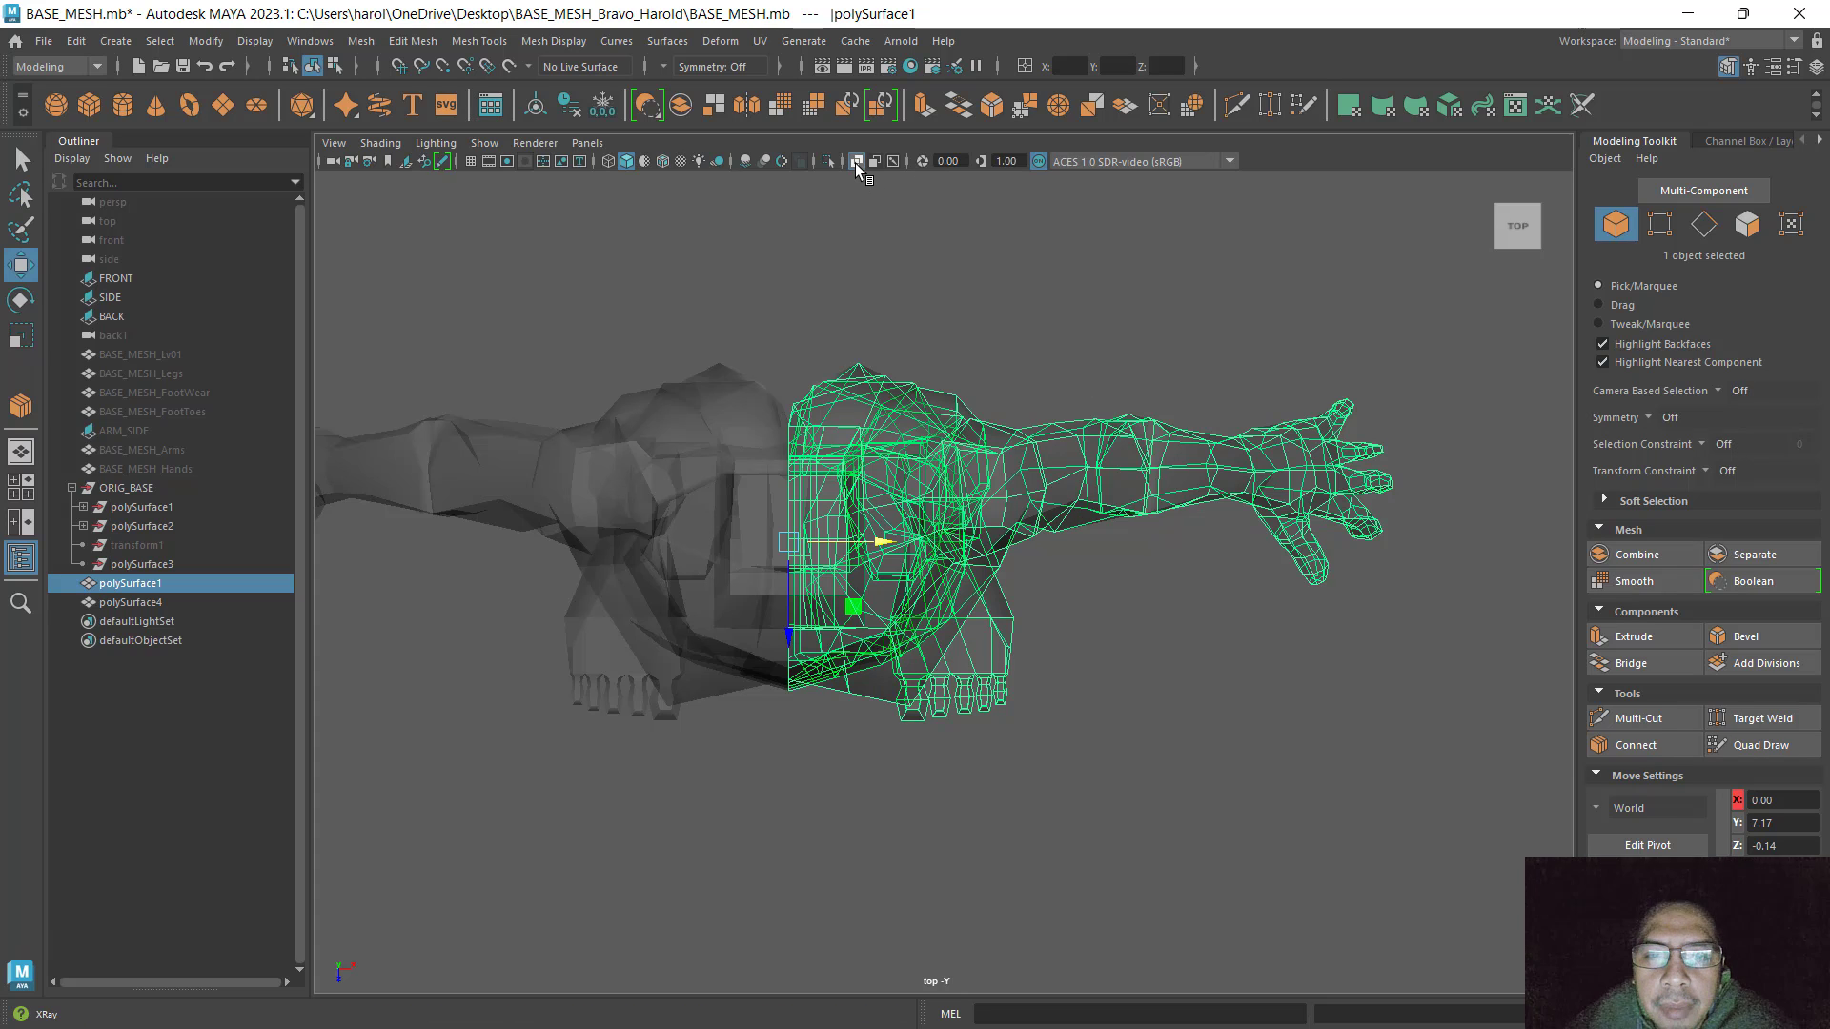
Turn X-ray off, switch to vertex mode and centre the top view on the body
left_click(856, 162)
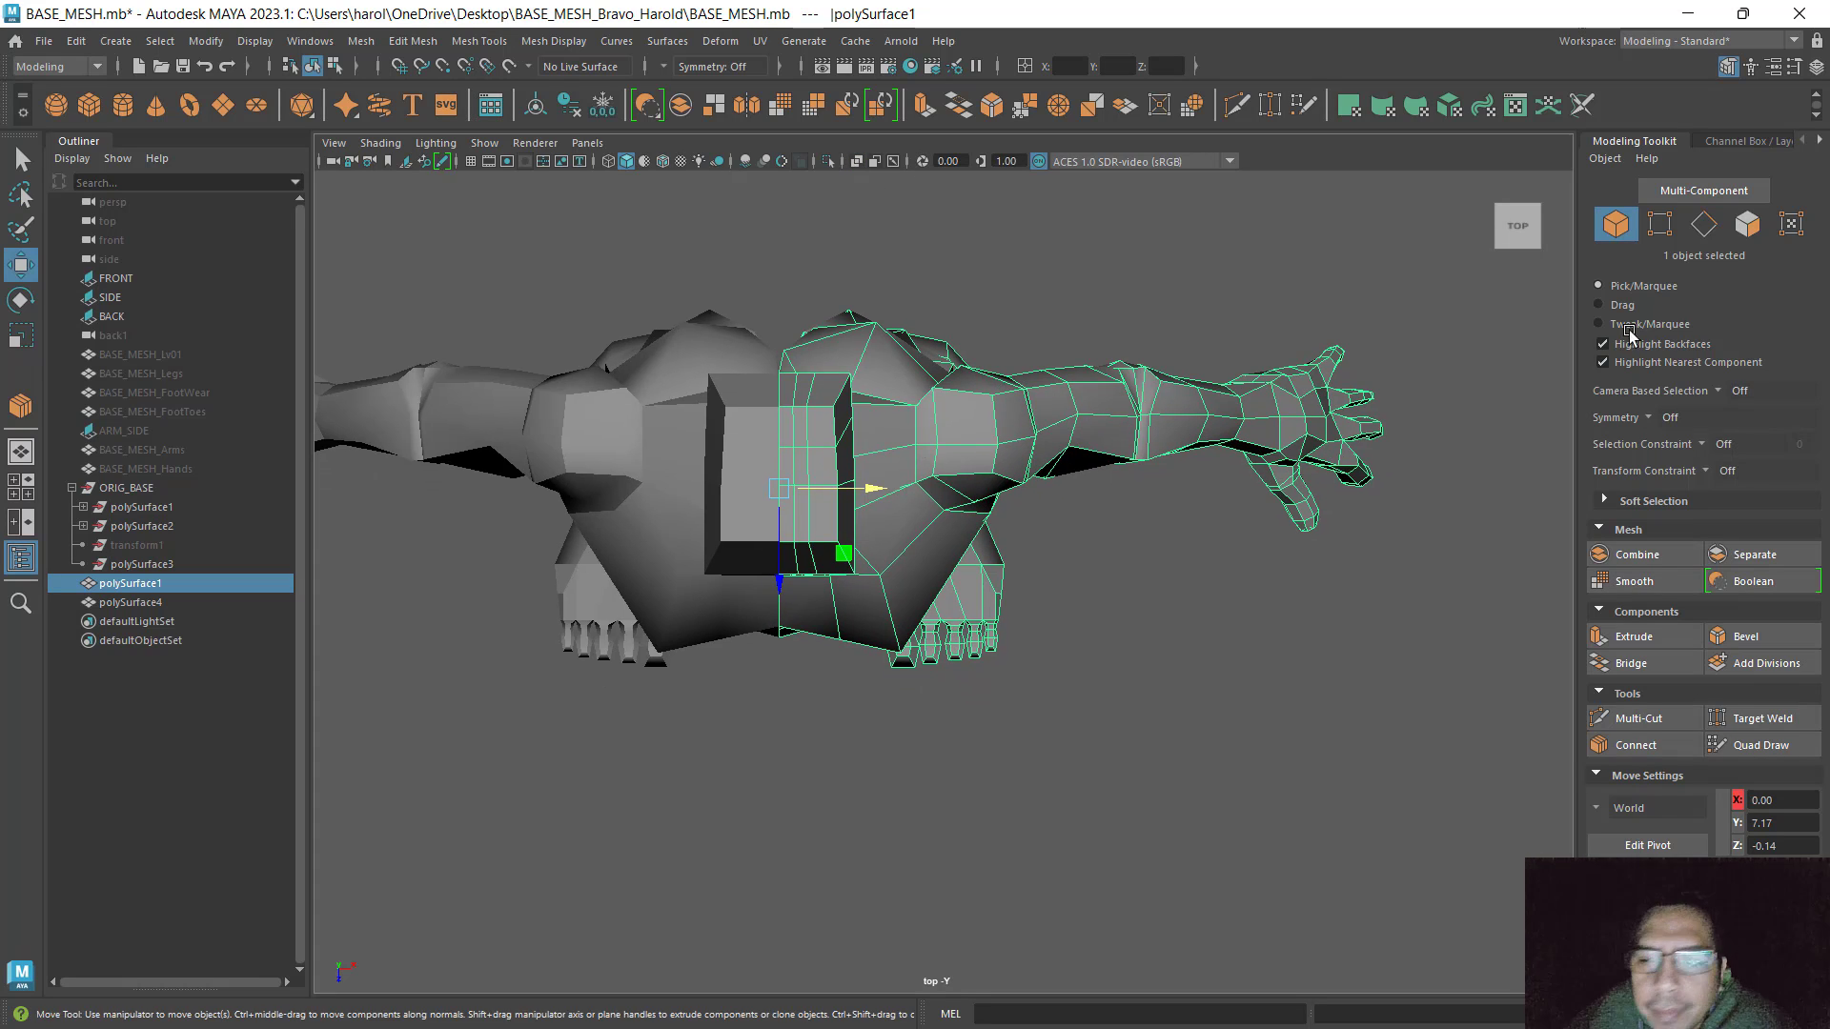
left_click(1662, 229)
scroll(753, 474, "up", 3)
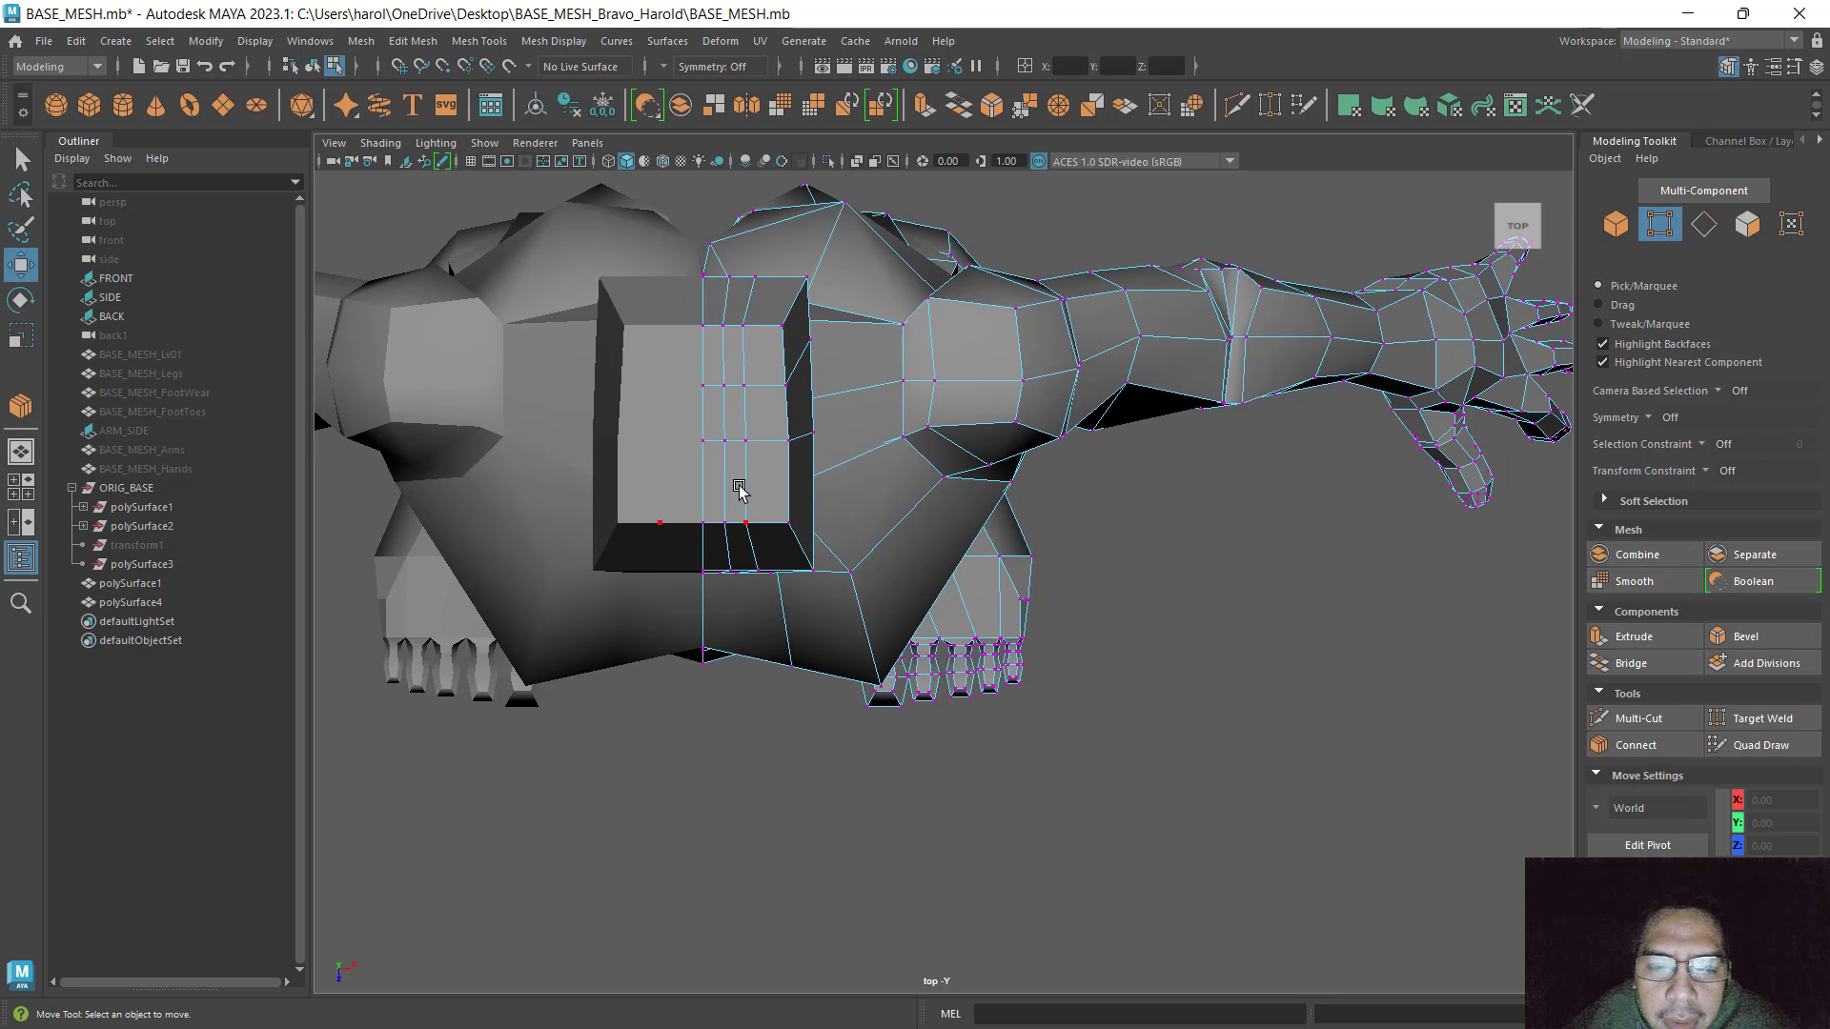
middle_click_drag(740, 486, 845, 506, "alt")
scroll(845, 320, "up", 1)
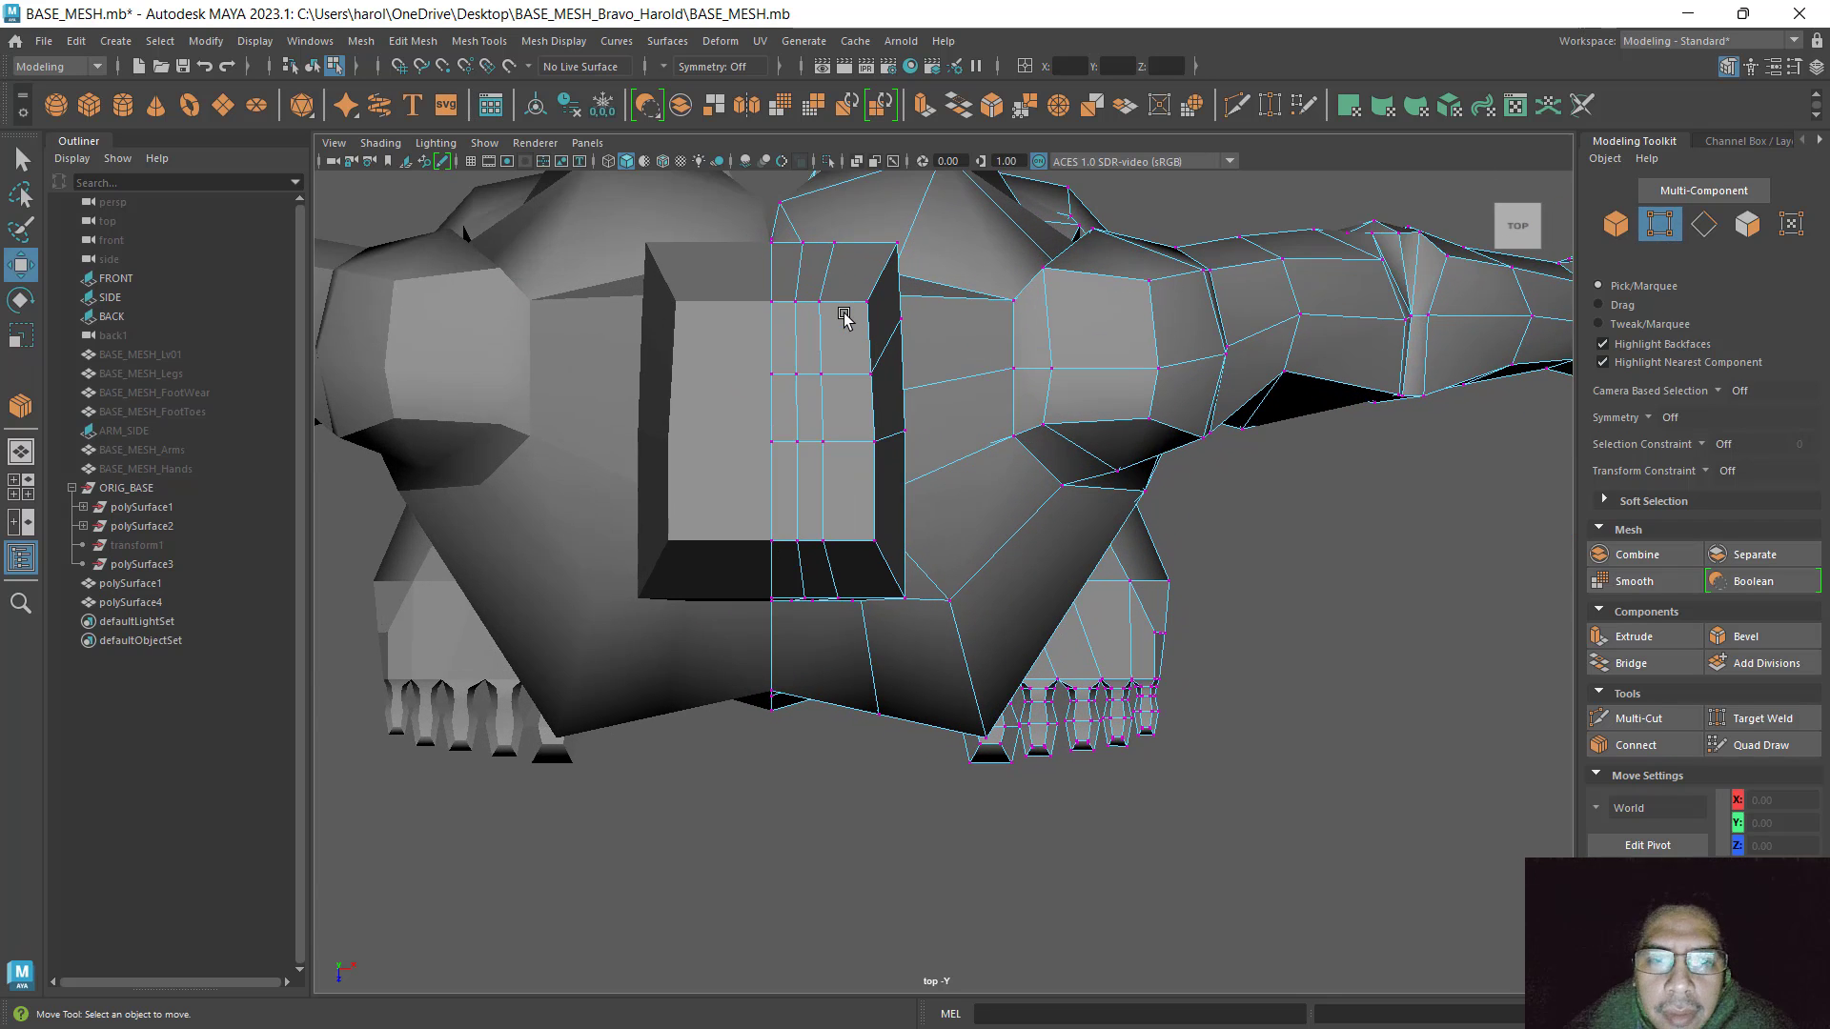
Marquee-select the 38 vertices along the centre seam in the top view
key("space")
key("space")
left_click_drag(1335, 444, 894, 365, "alt")
scroll(892, 373, "up", 4)
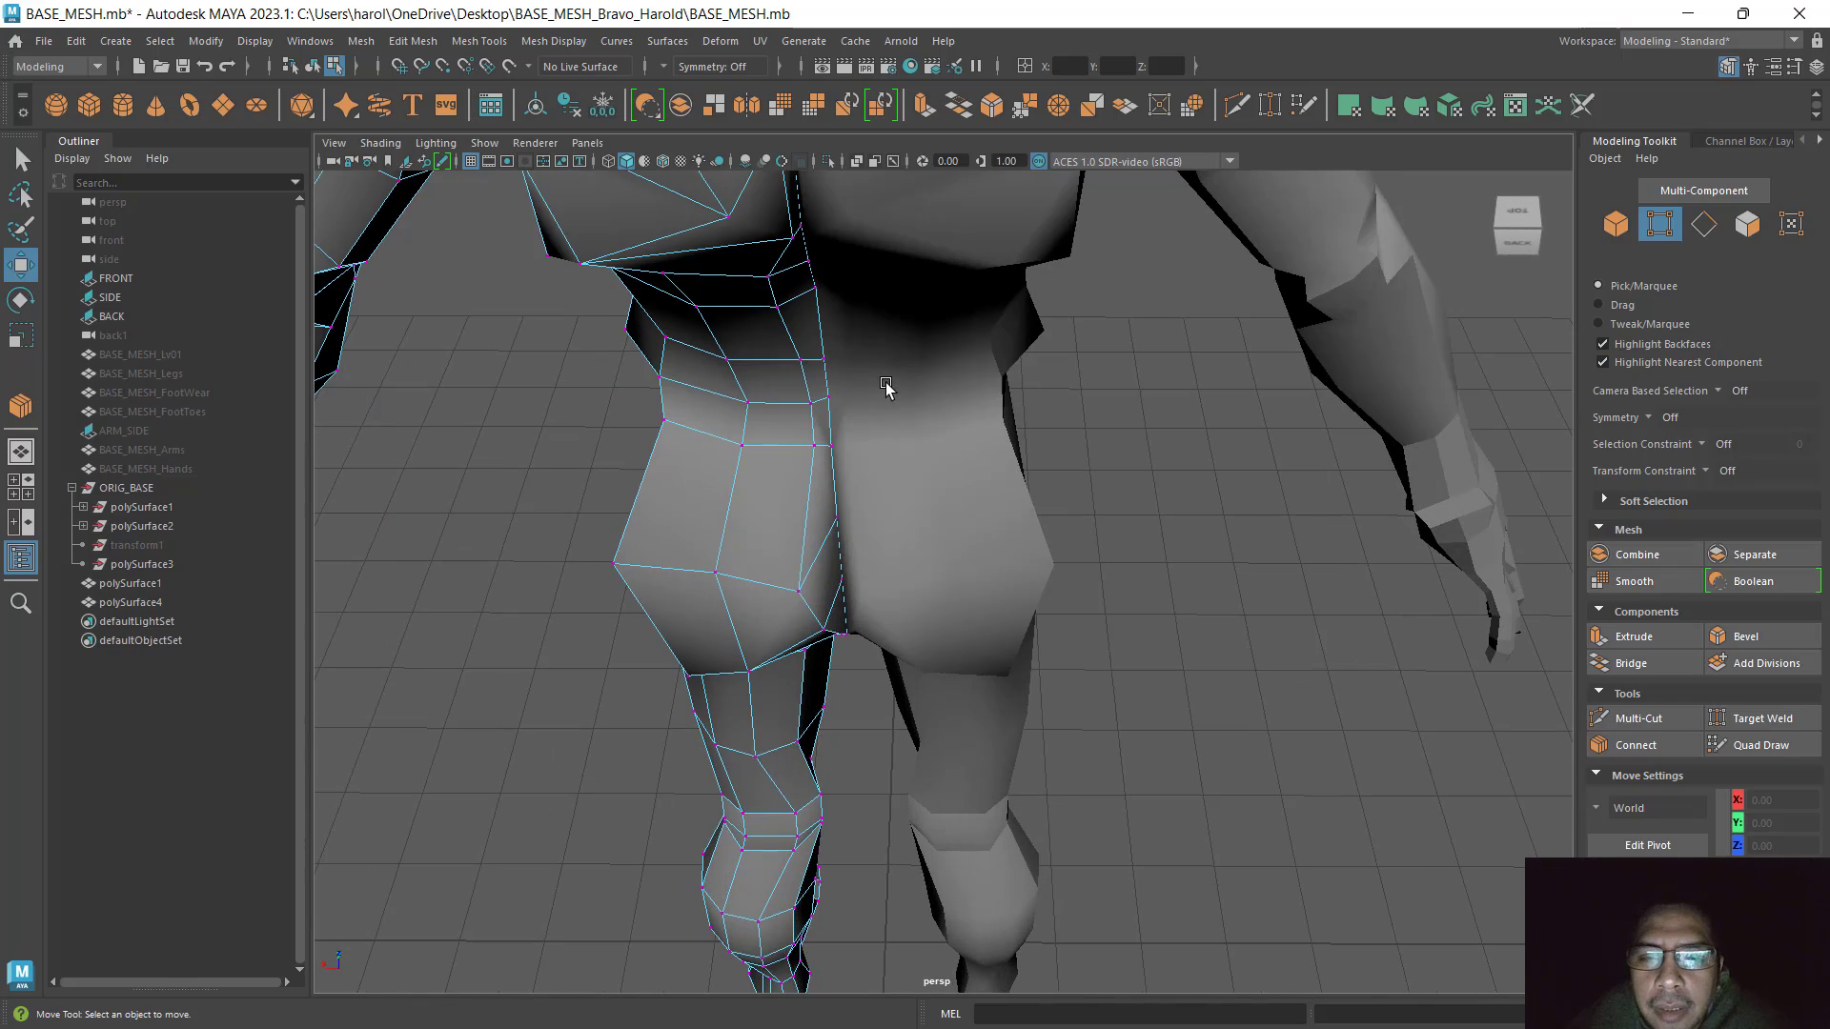
key("space")
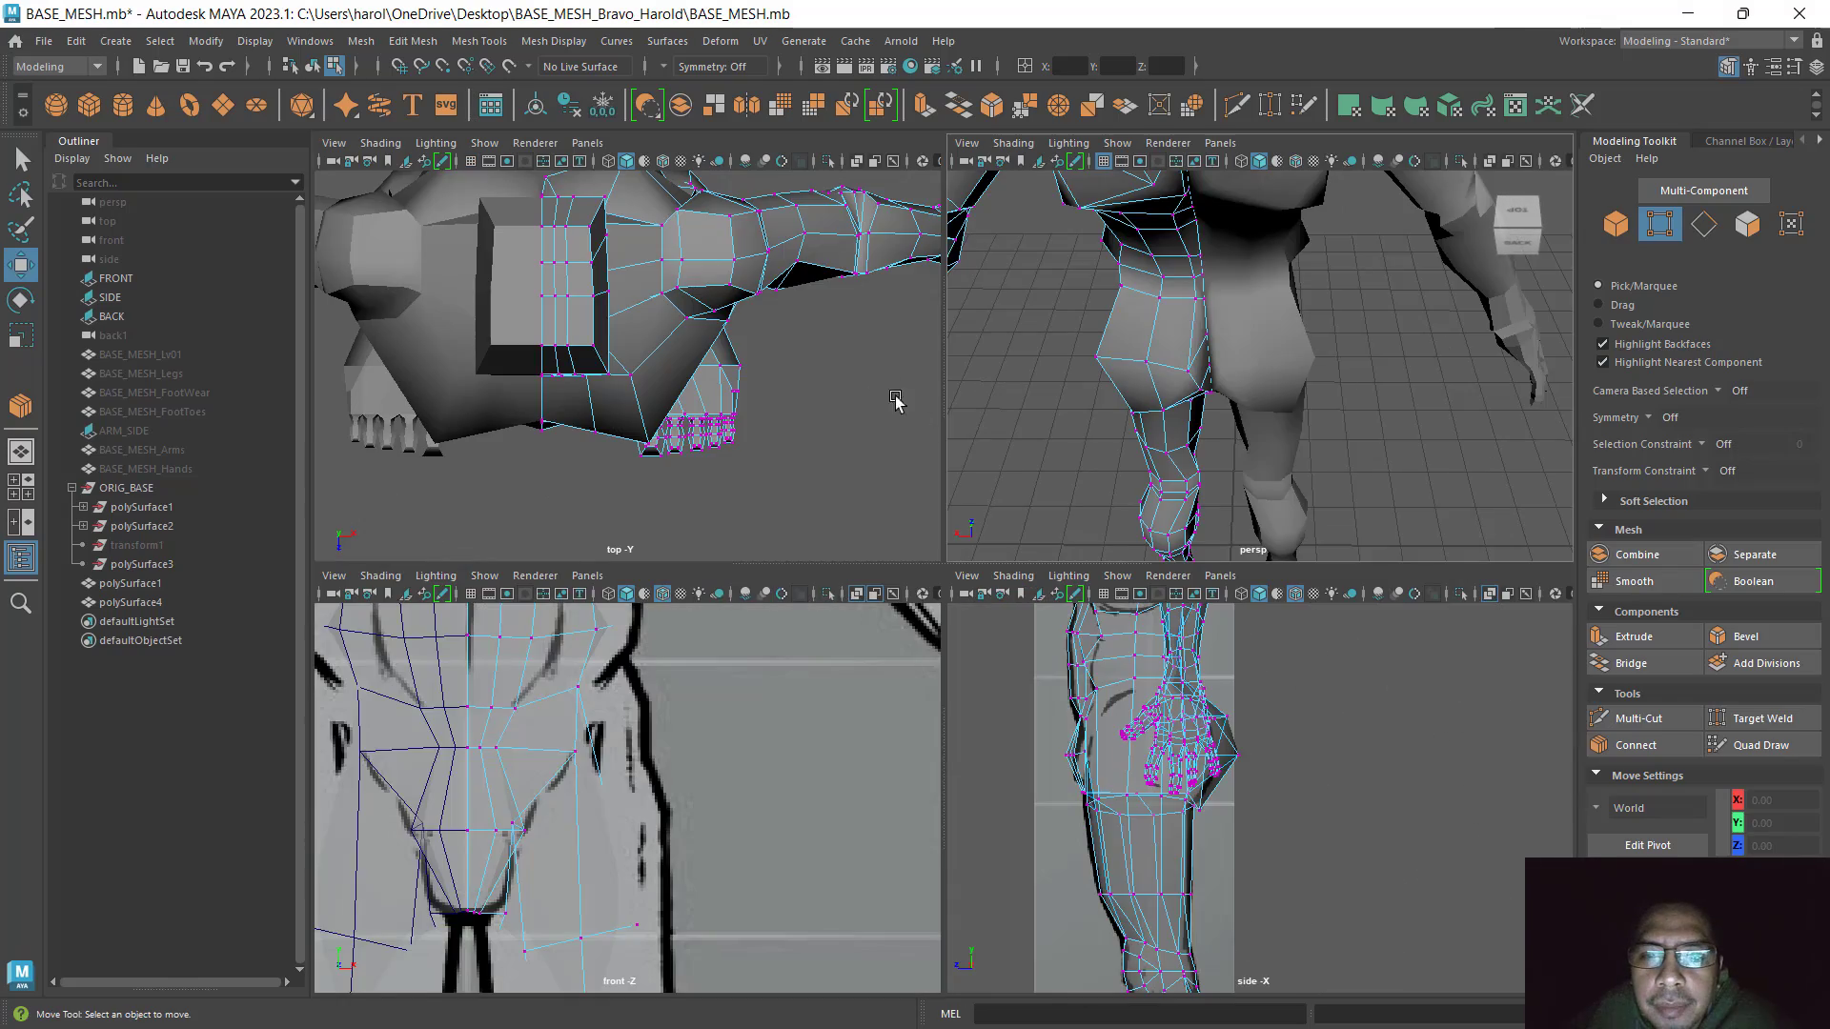
key("space")
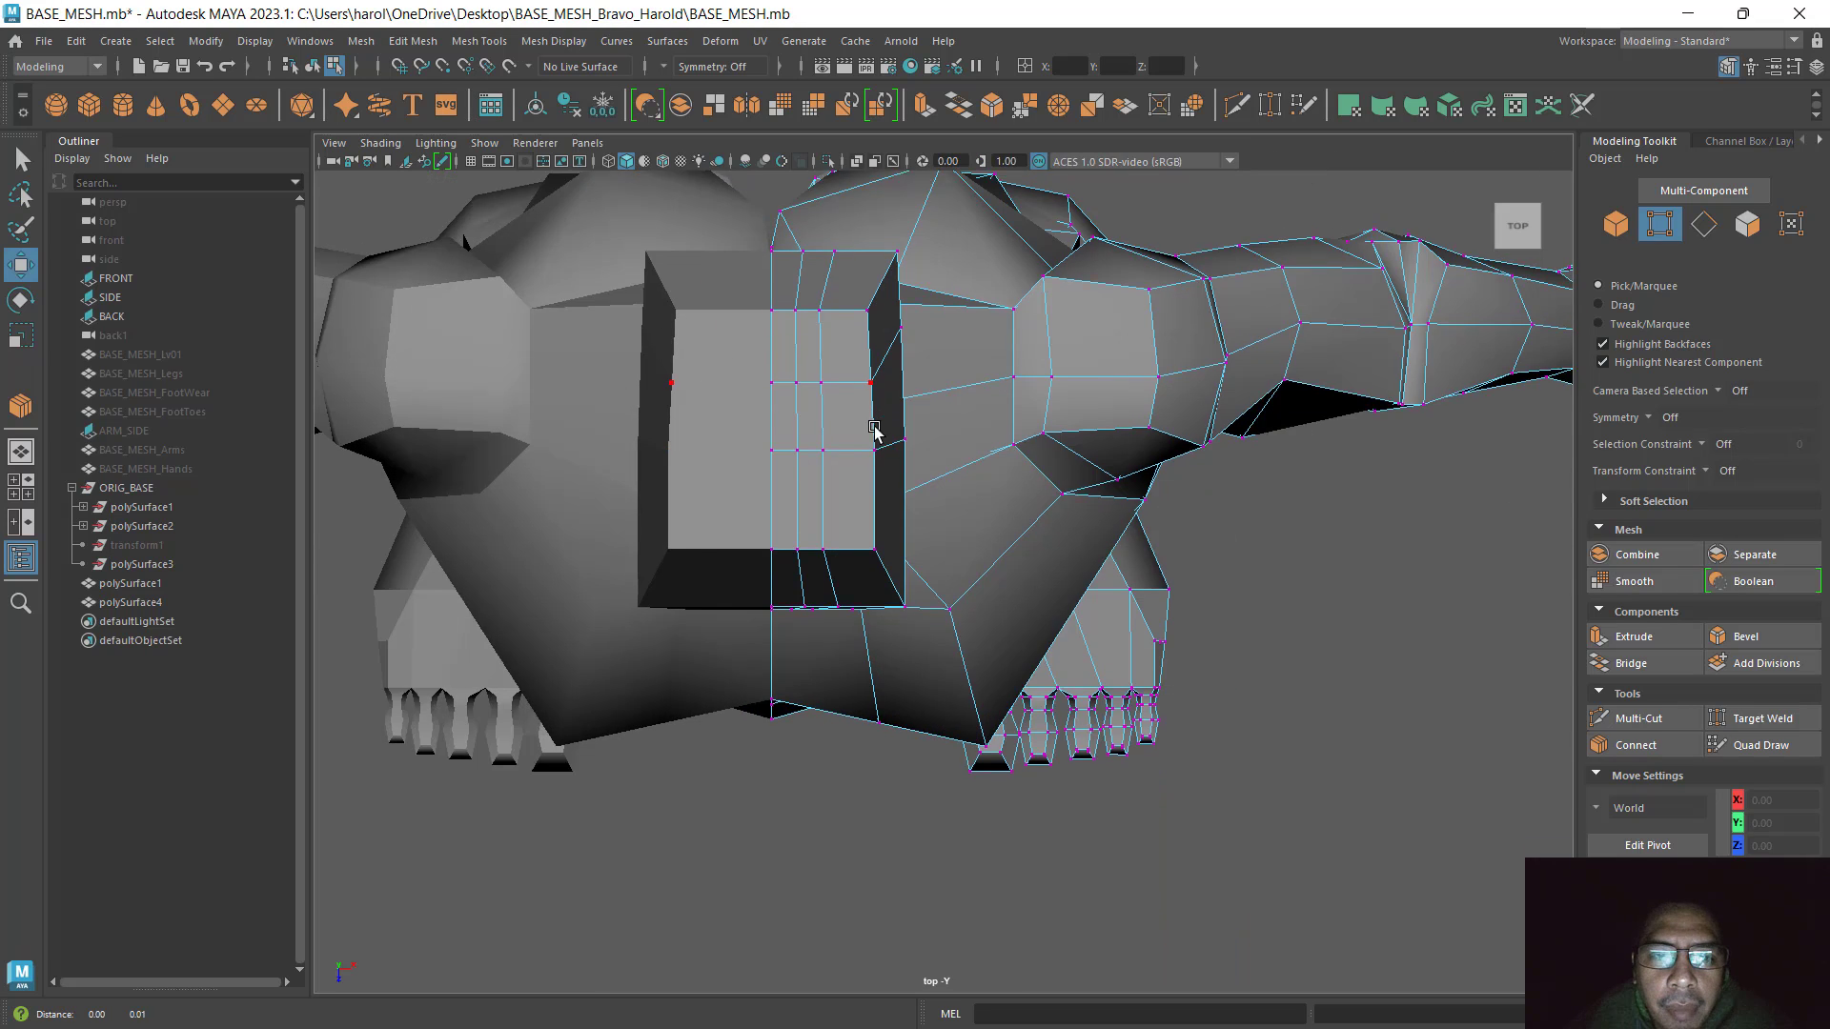
middle_click_drag(870, 429, 1087, 522, "alt")
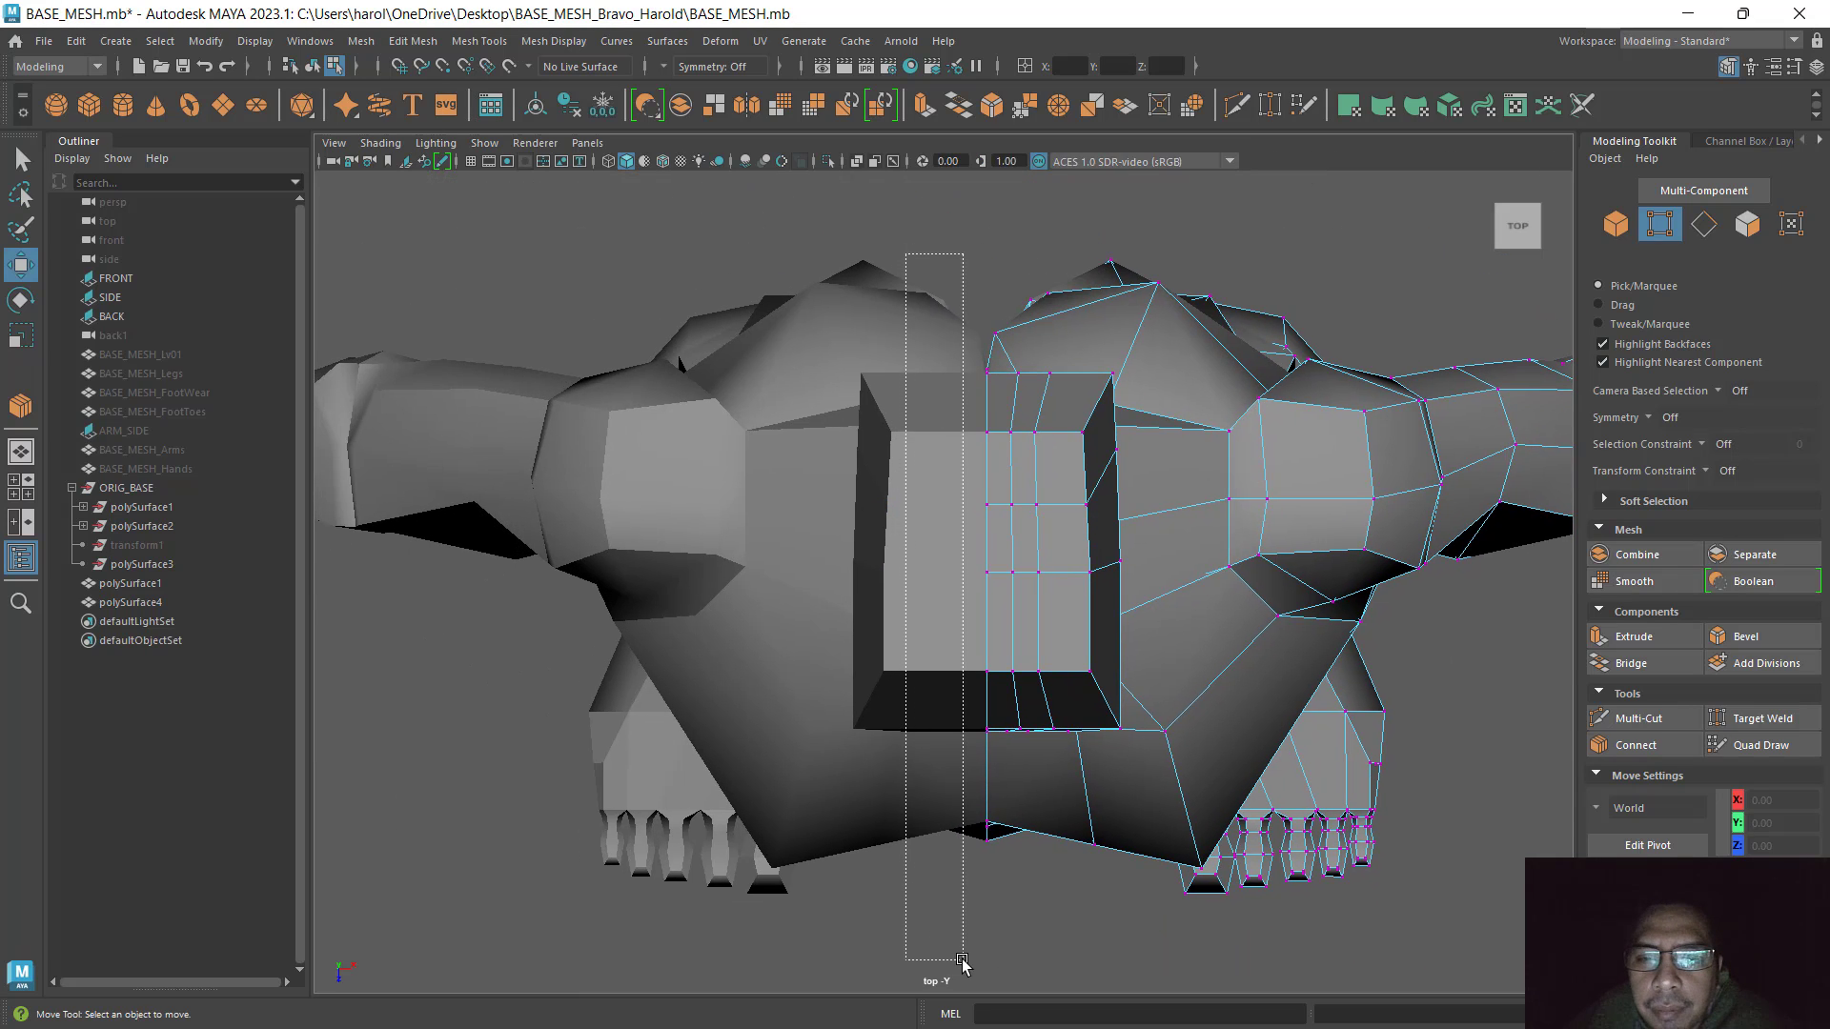
left_click_drag(962, 963, 994, 937)
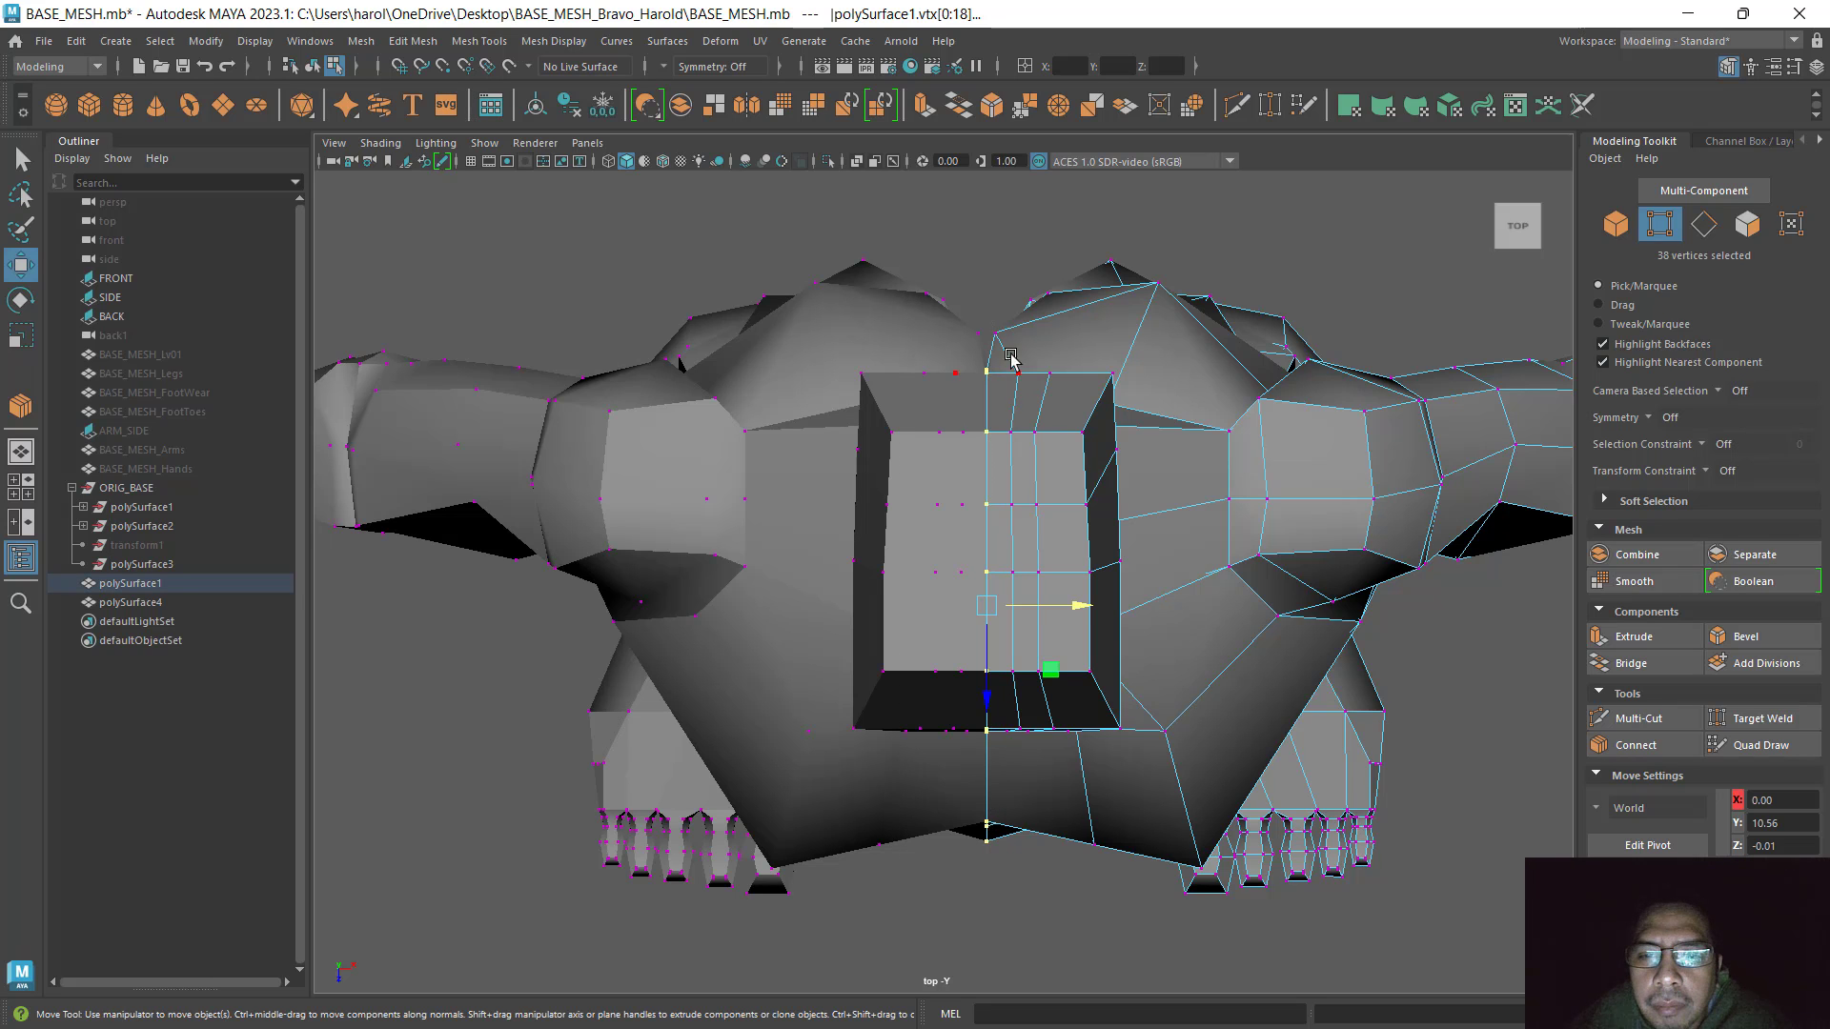
Tumble the perspective view to check the seam vertex selection from below
key("space")
key("space")
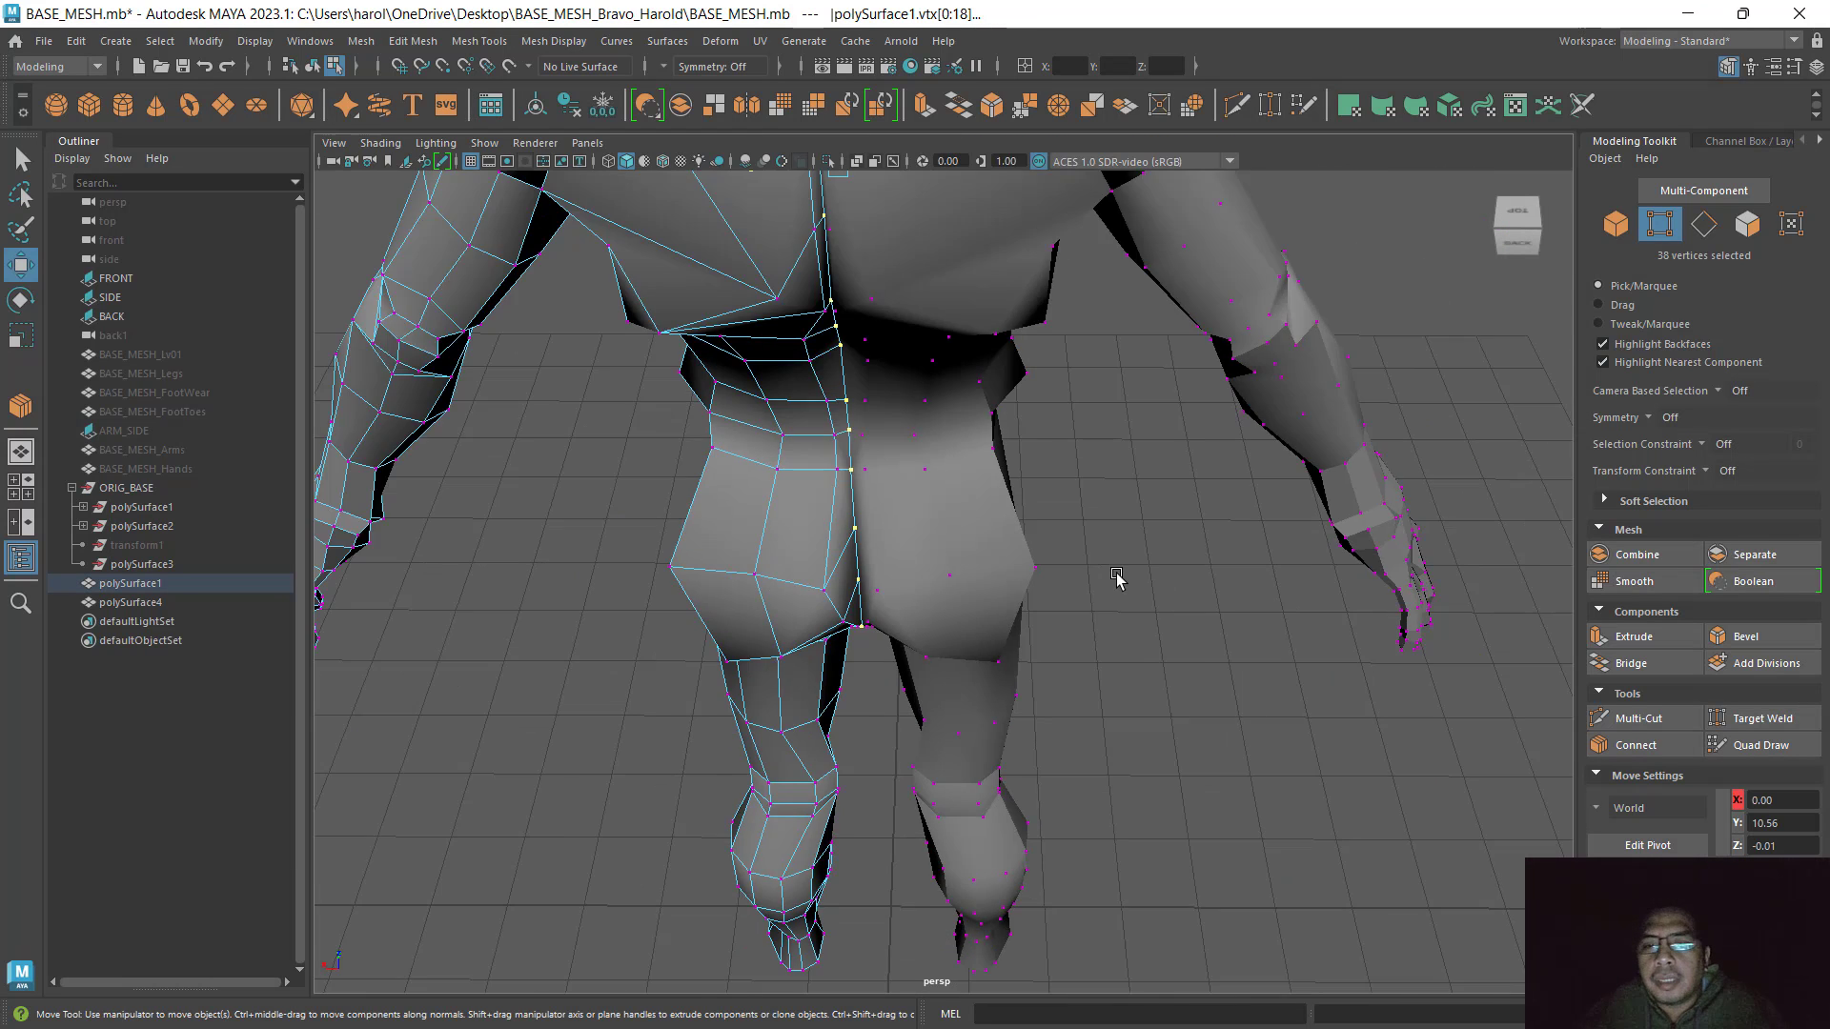
left_click_drag(1117, 577, 946, 508, "alt")
scroll(947, 508, "down", 6)
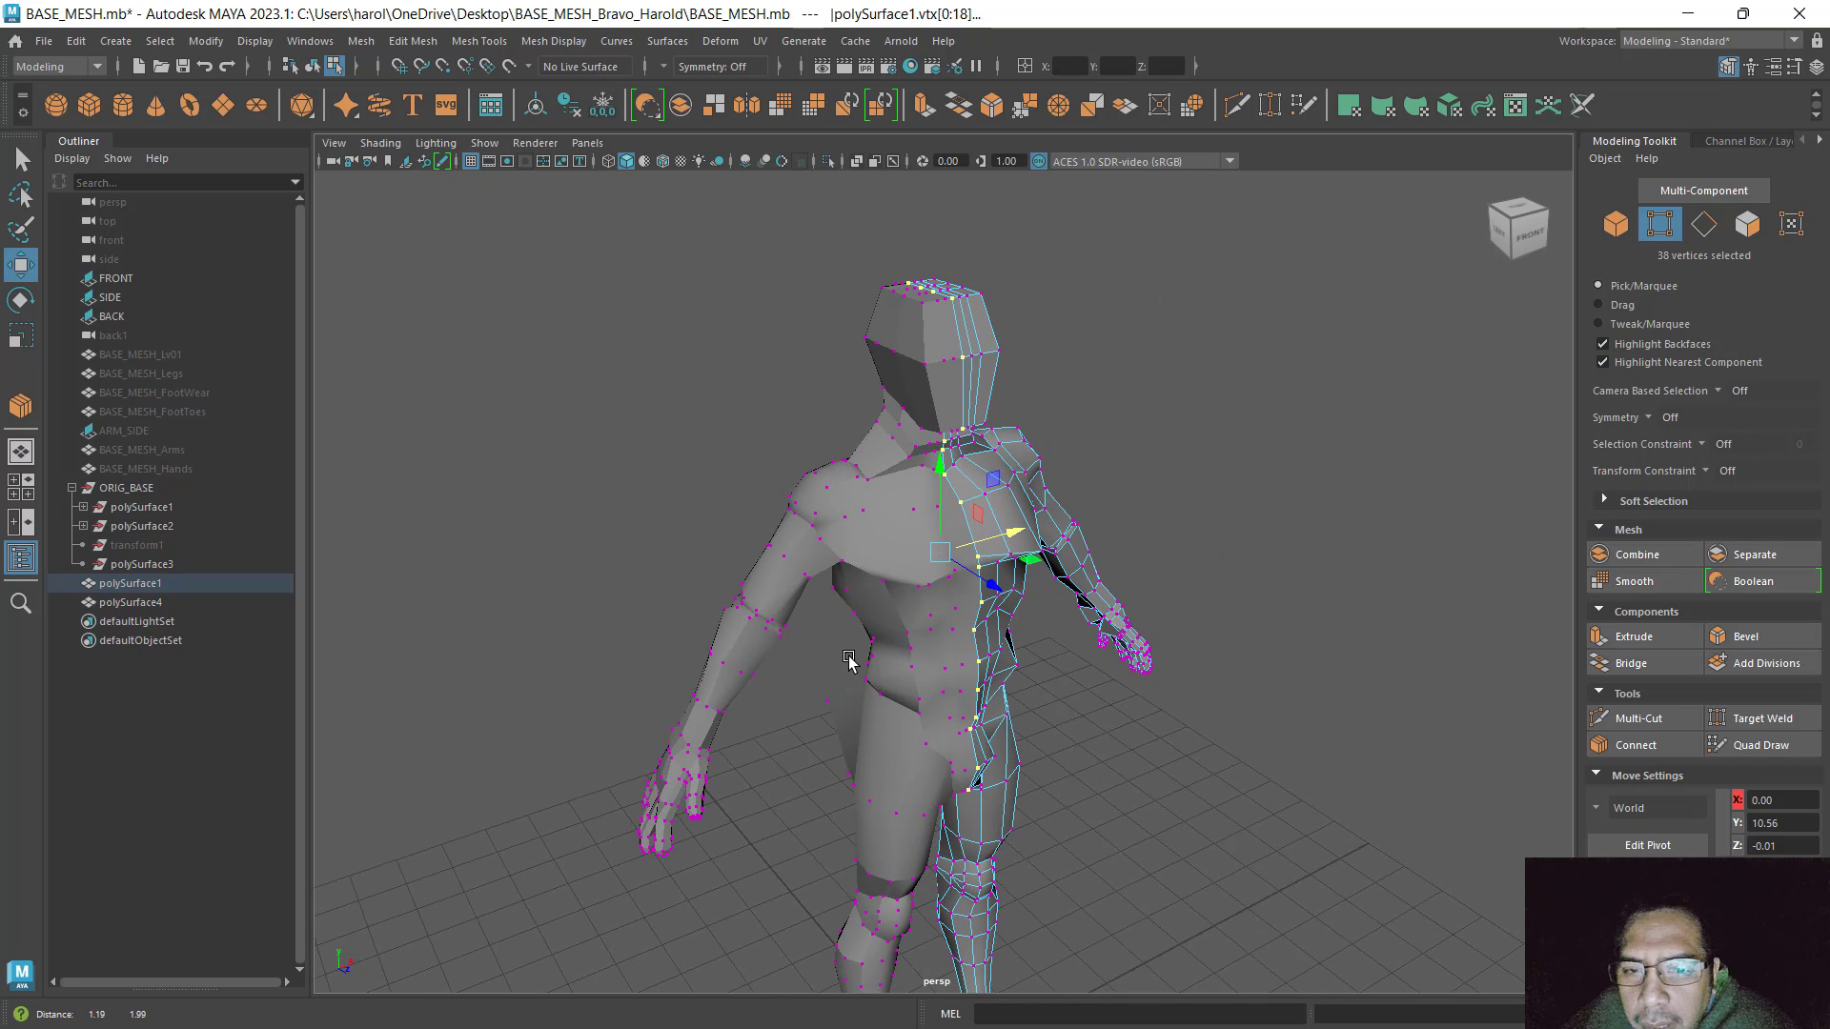
In object mode, select both body halves, polySurface4 and polySurface1
left_click_drag(858, 606, 864, 599, "alt")
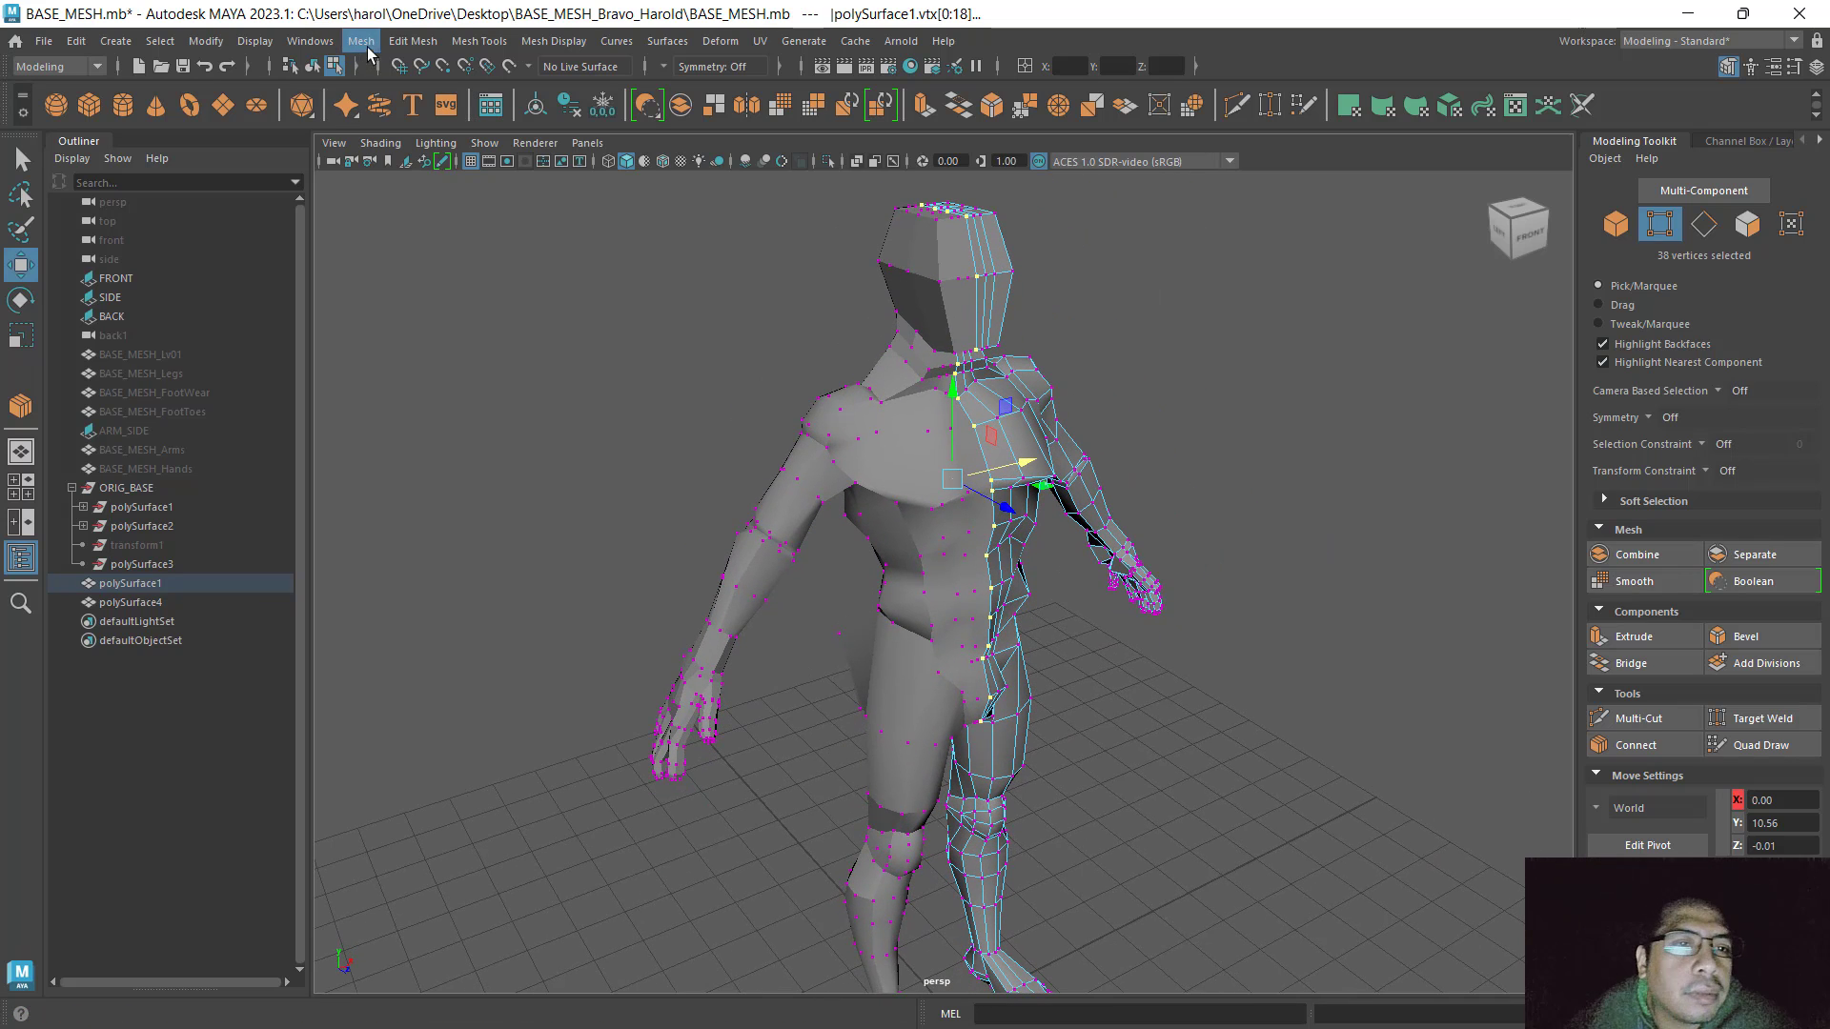
left_click(414, 44)
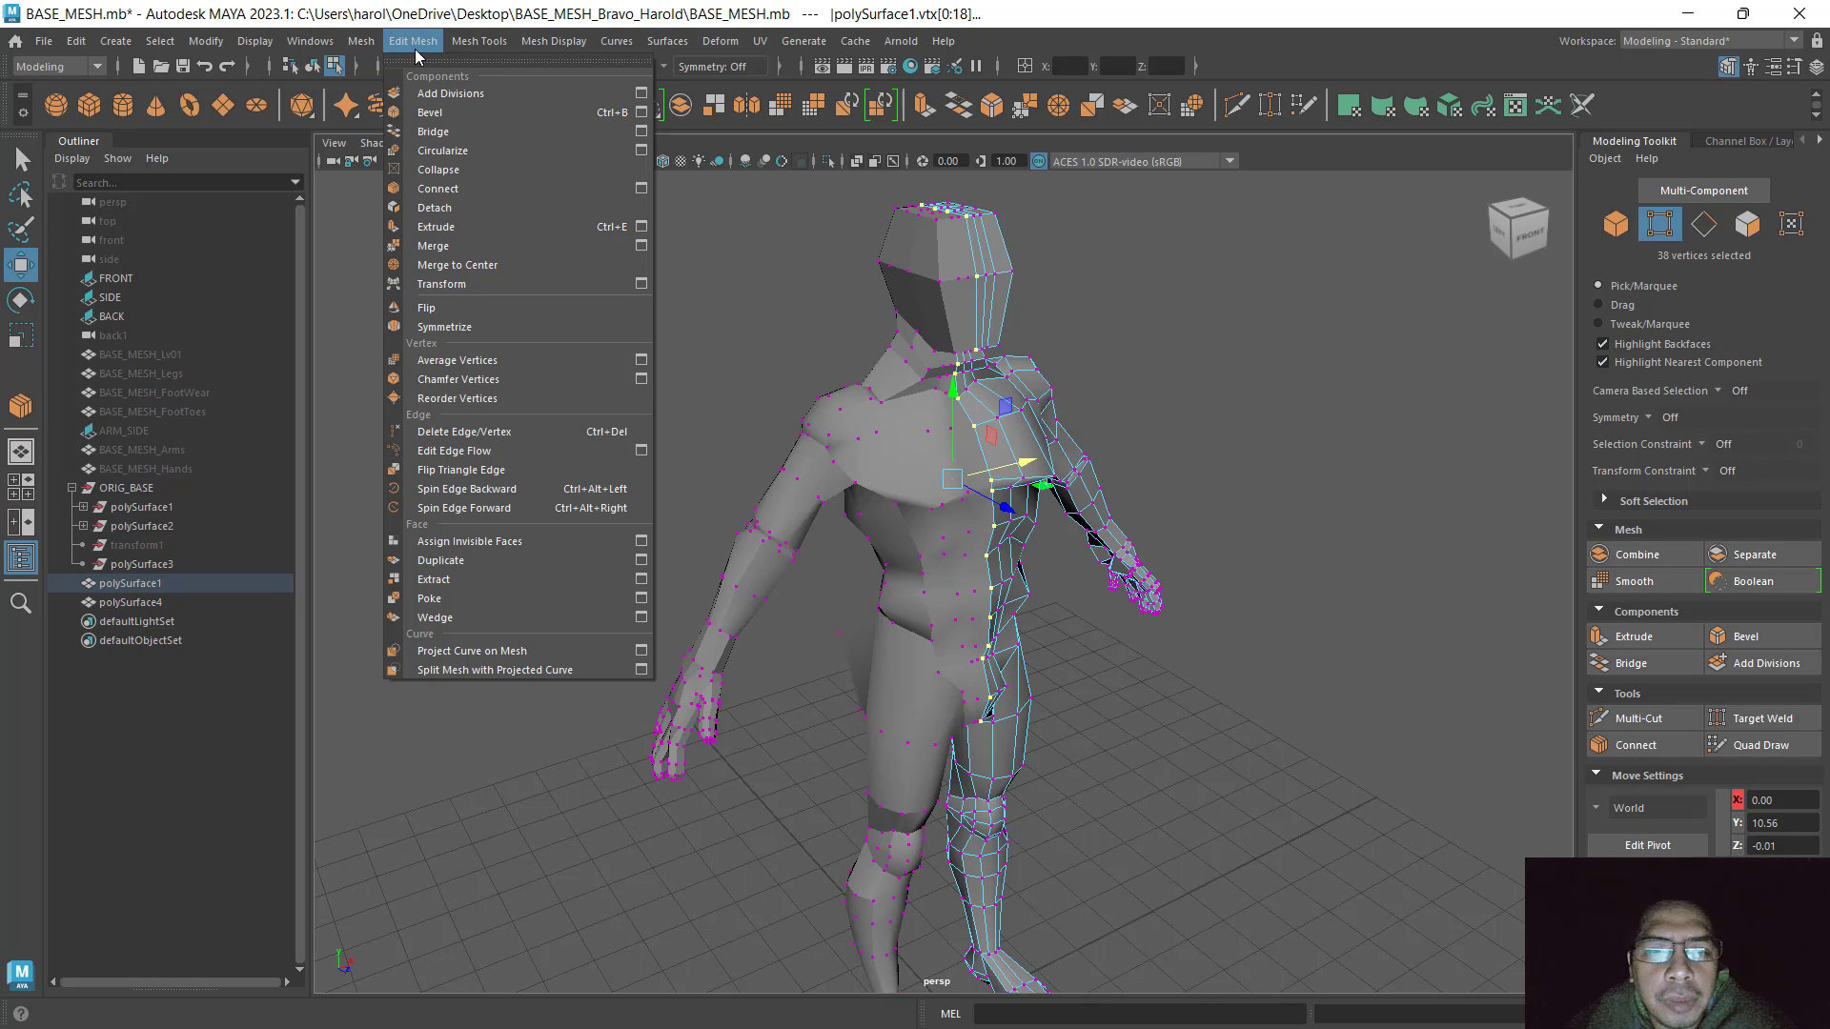
left_click(763, 286)
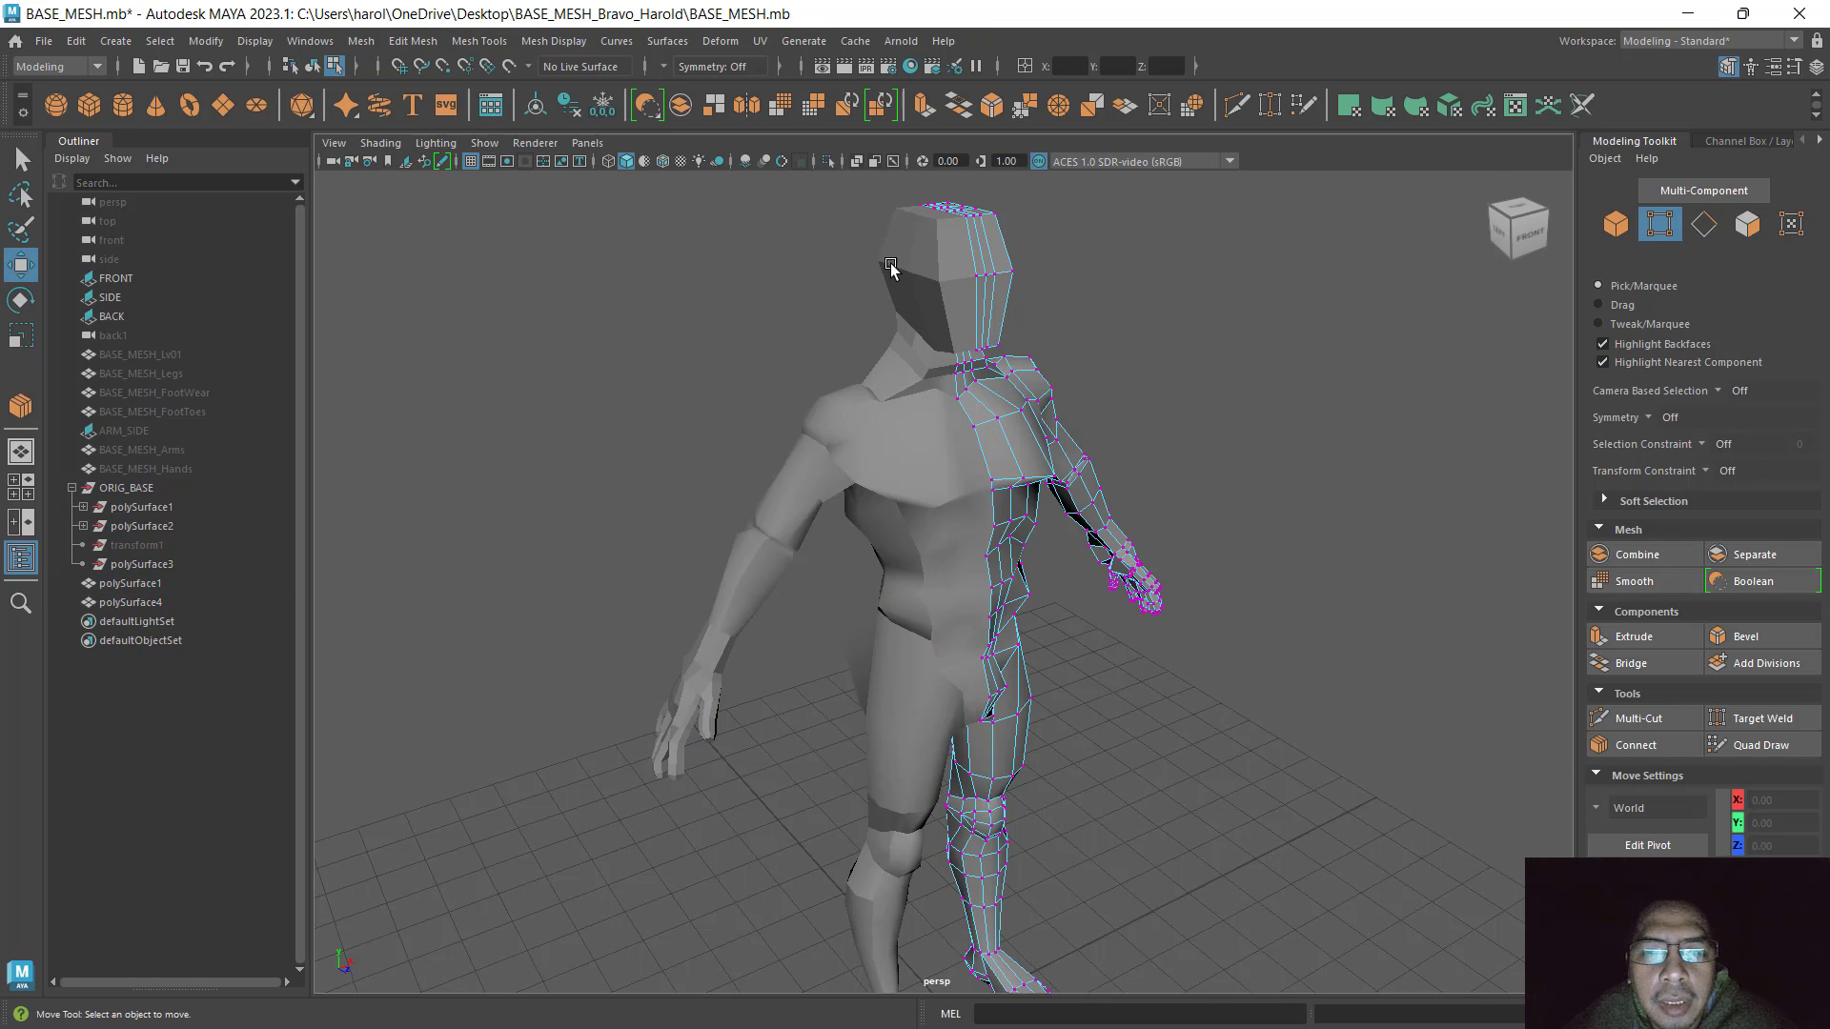
left_click(1617, 225)
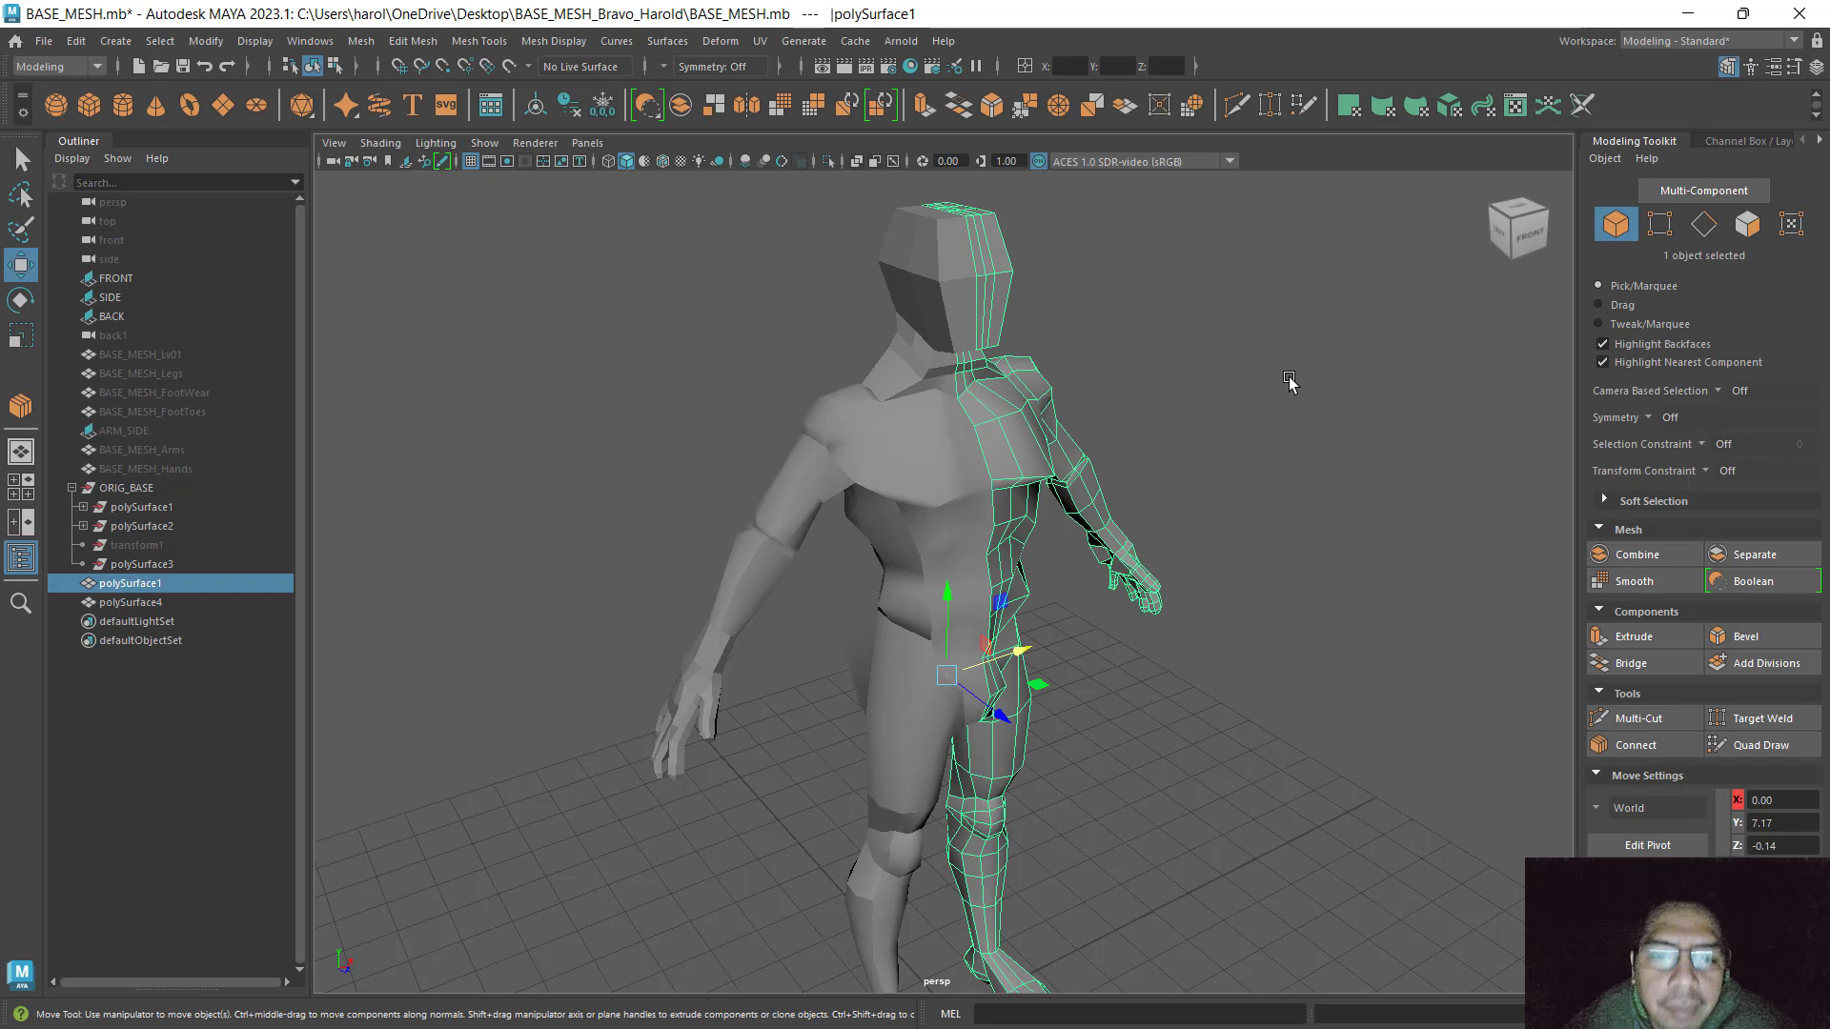
left_click(1289, 375)
left_click(961, 438)
left_click(998, 441, "shift")
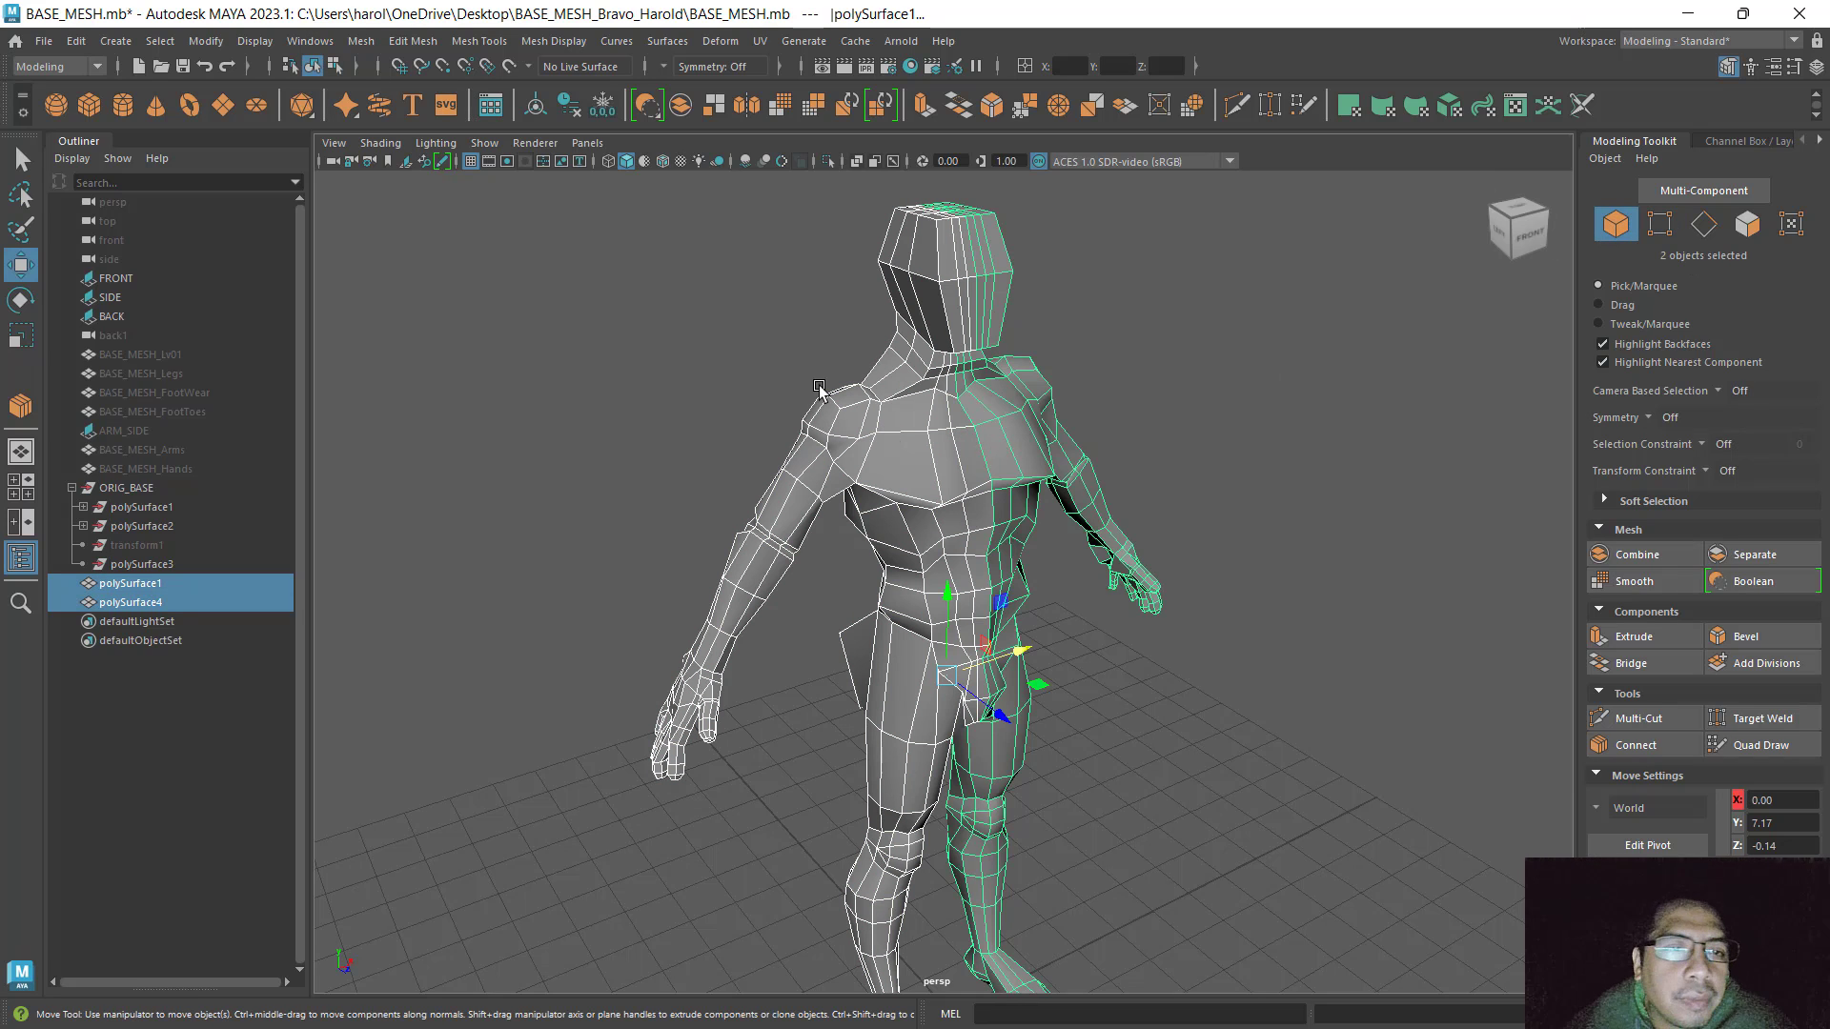
Combine the two halves into one mesh, polySurface5, and return to vertex mode
left_click(362, 41)
left_click(431, 107)
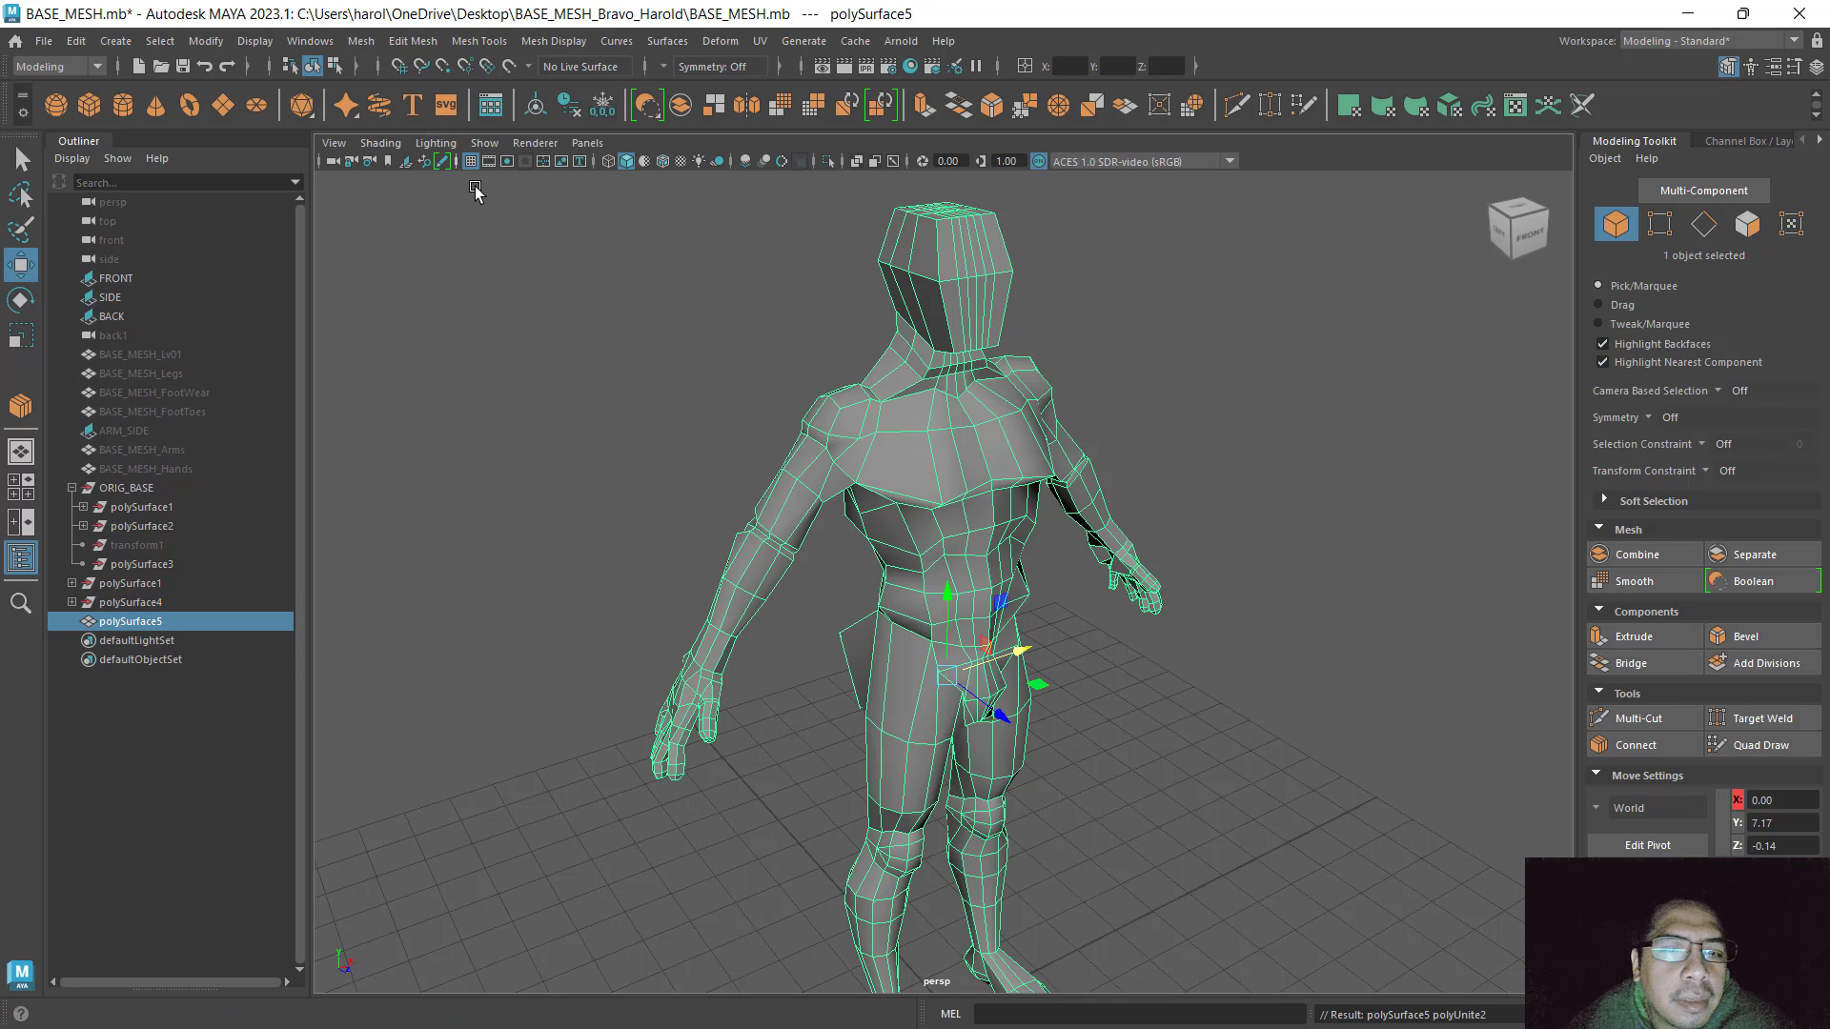
left_click(1659, 223)
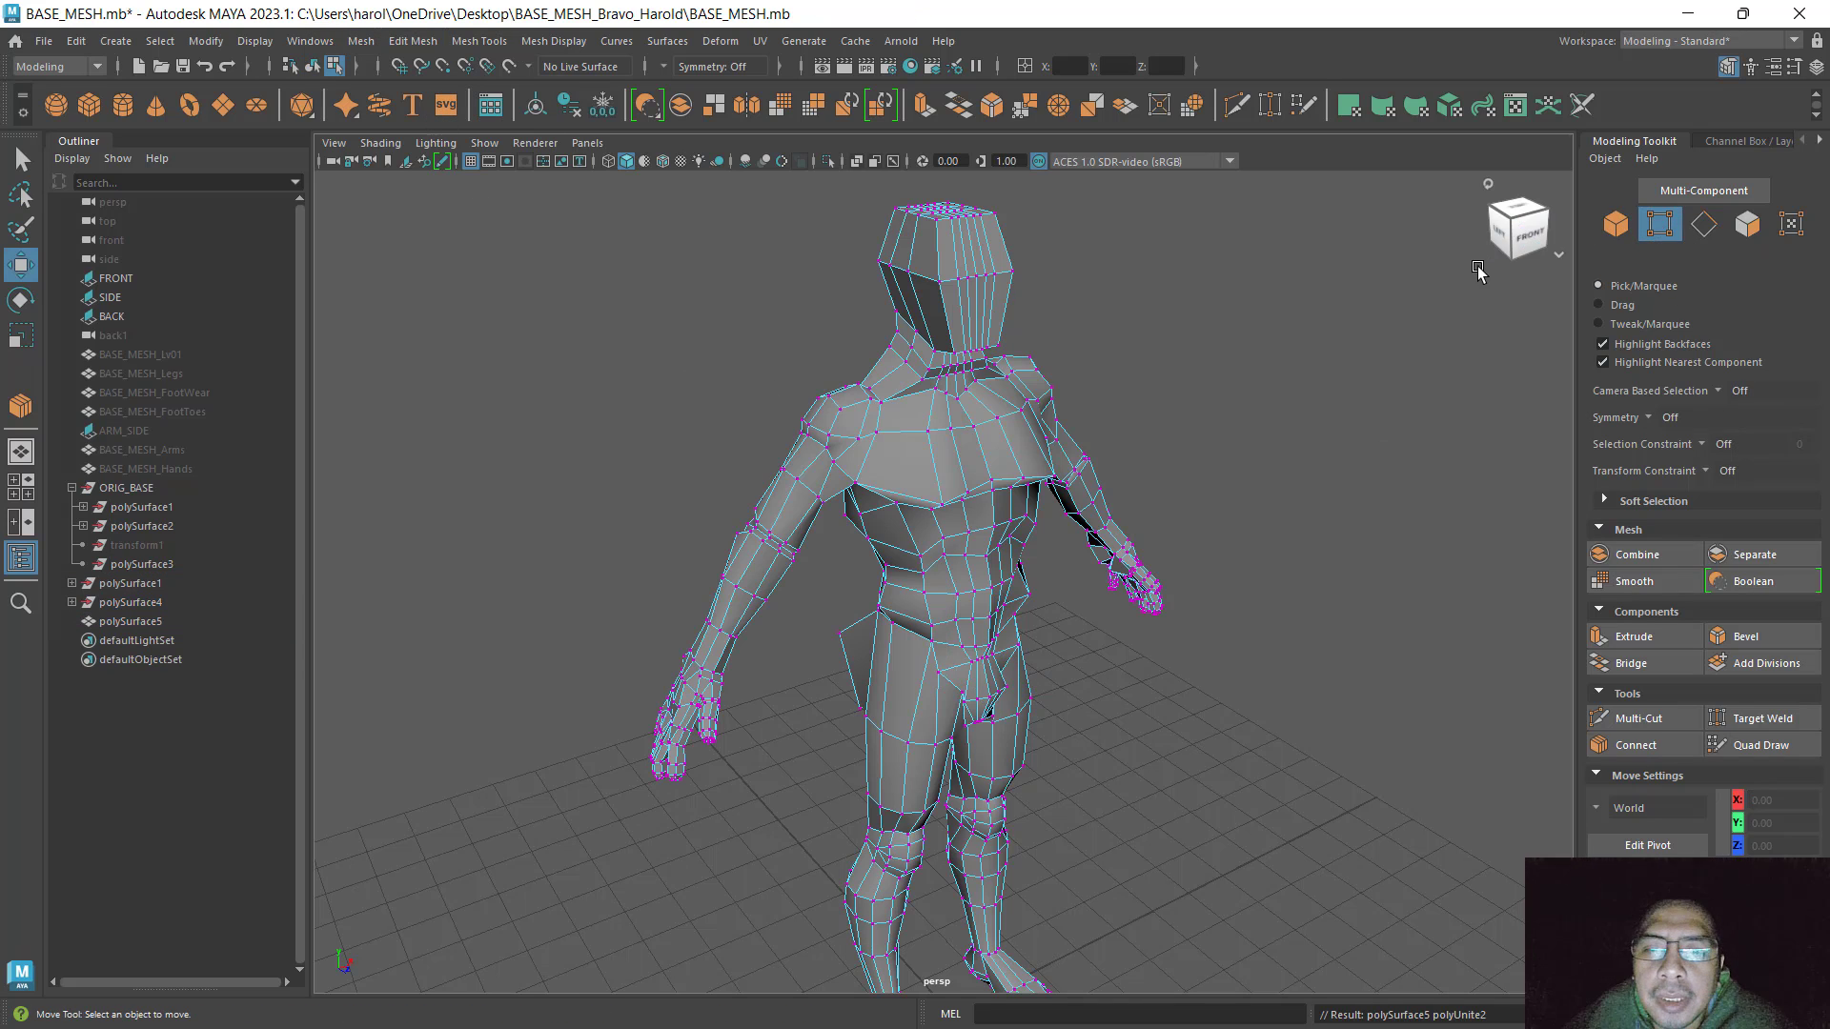
key("space")
key("space")
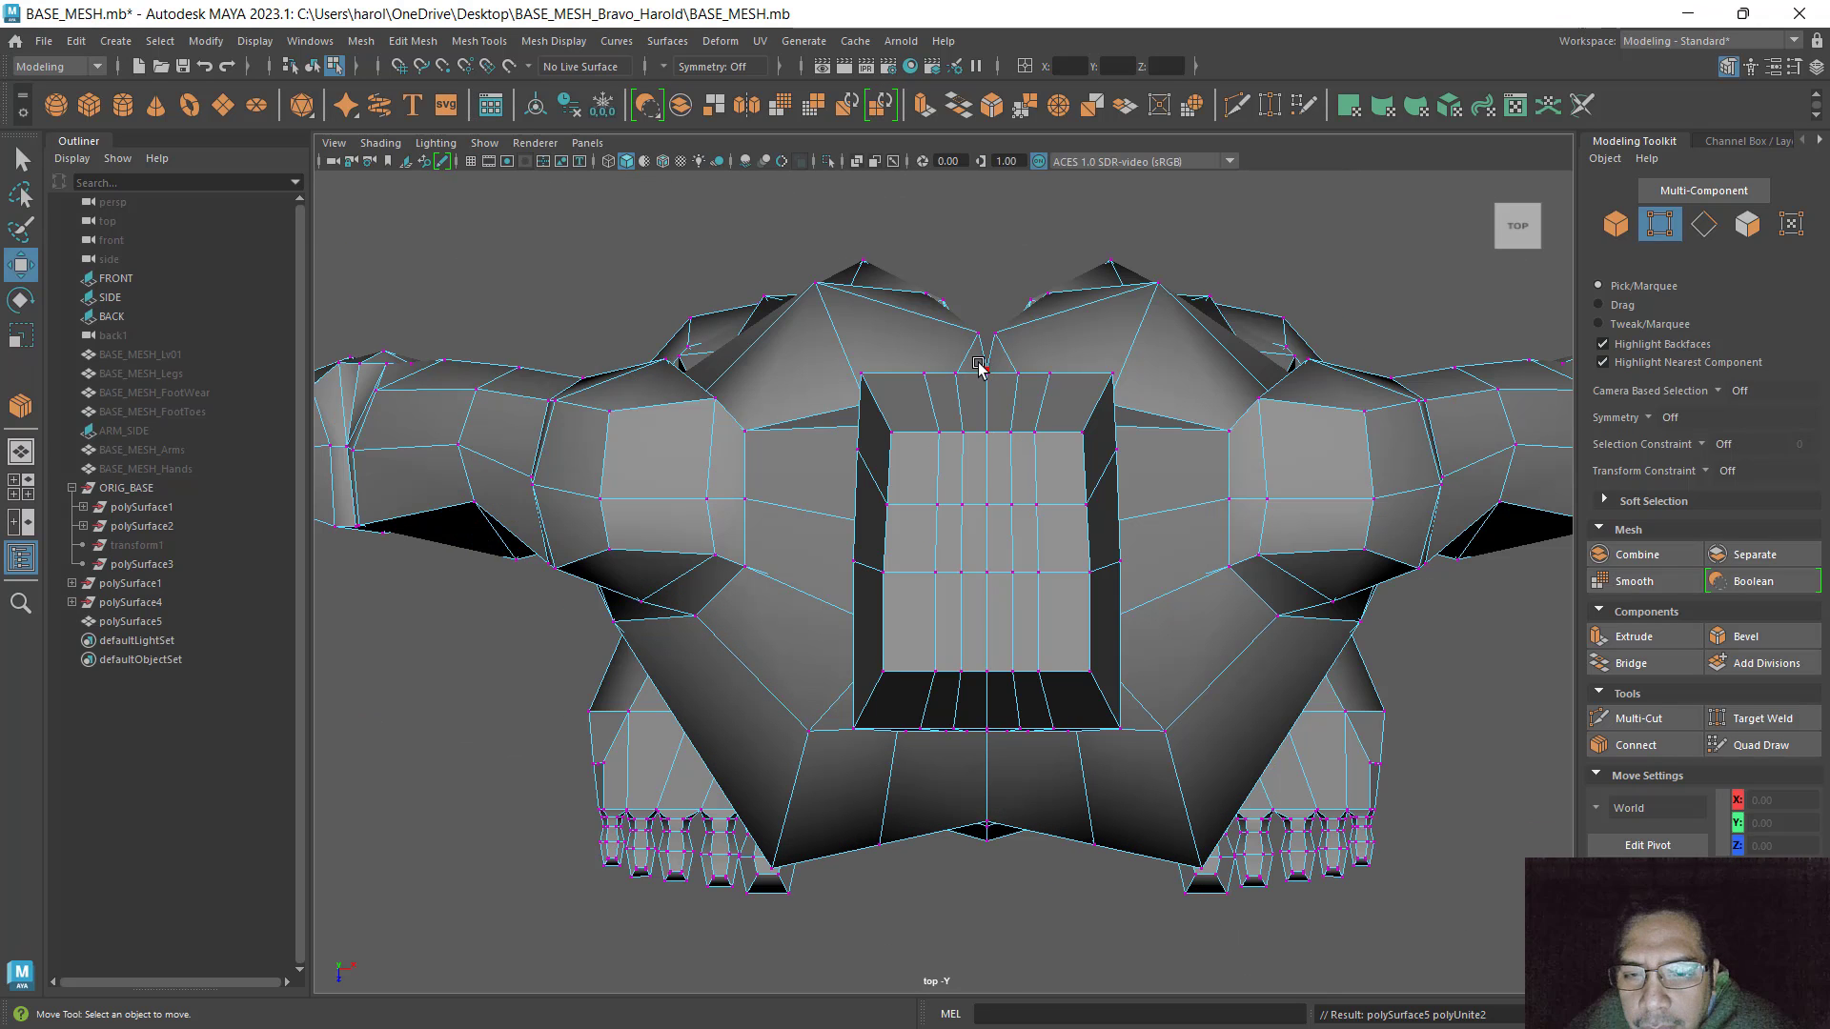
Marquee-select the vertices down the combined mesh's centre column and view them from below
left_click_drag(980, 365, 997, 865)
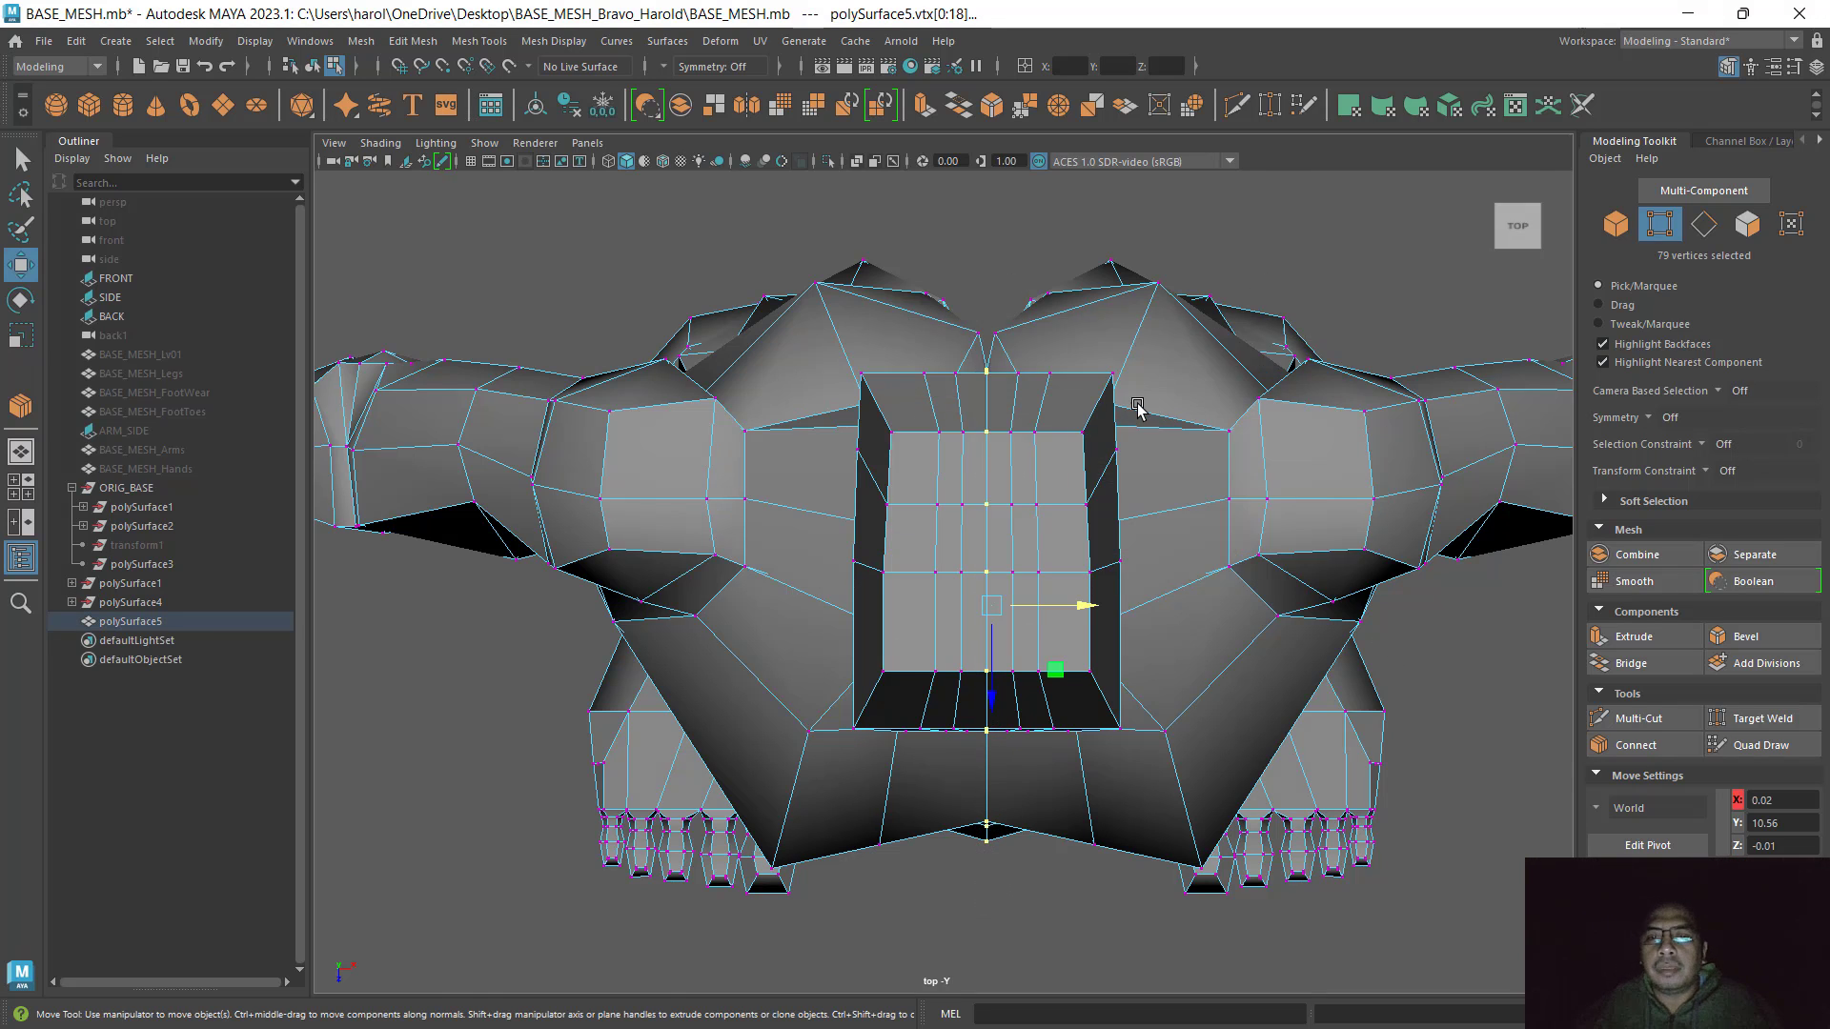
key("space")
key("space")
left_click_drag(1137, 408, 1083, 558, "alt")
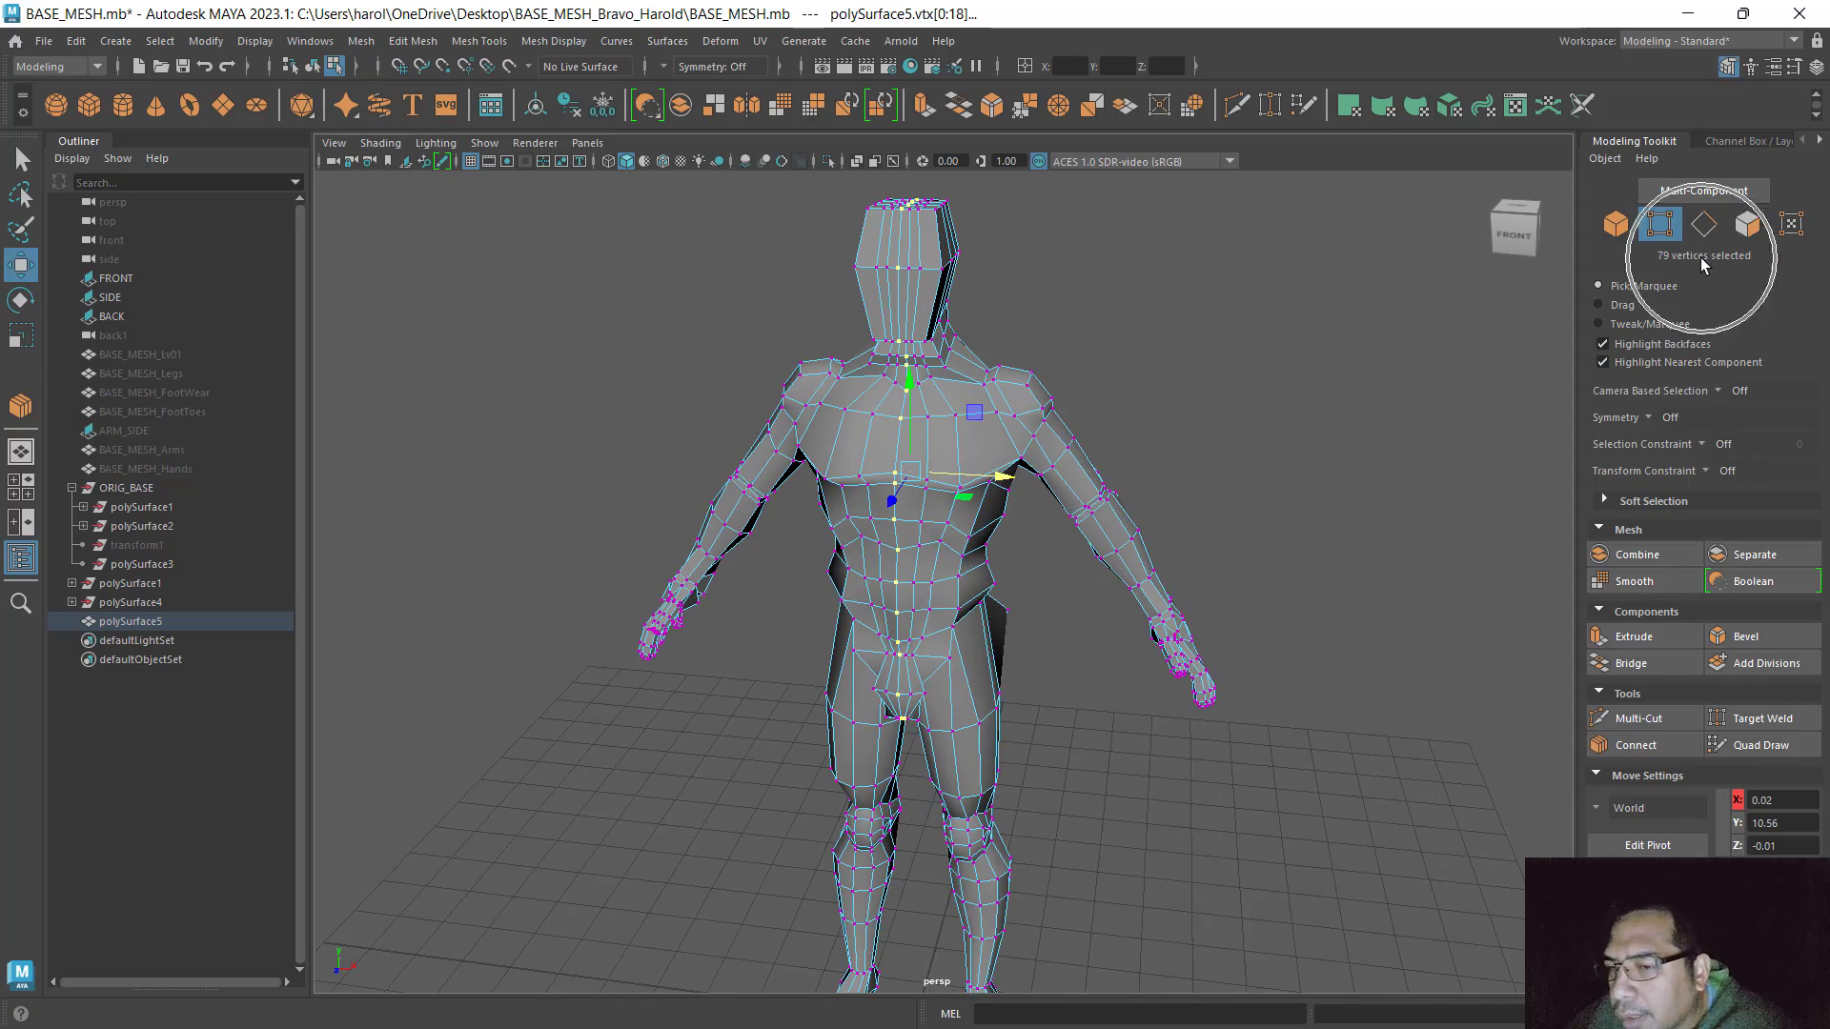
left_click_drag(965, 682, 941, 644, "alt")
scroll(997, 654, "up", 5)
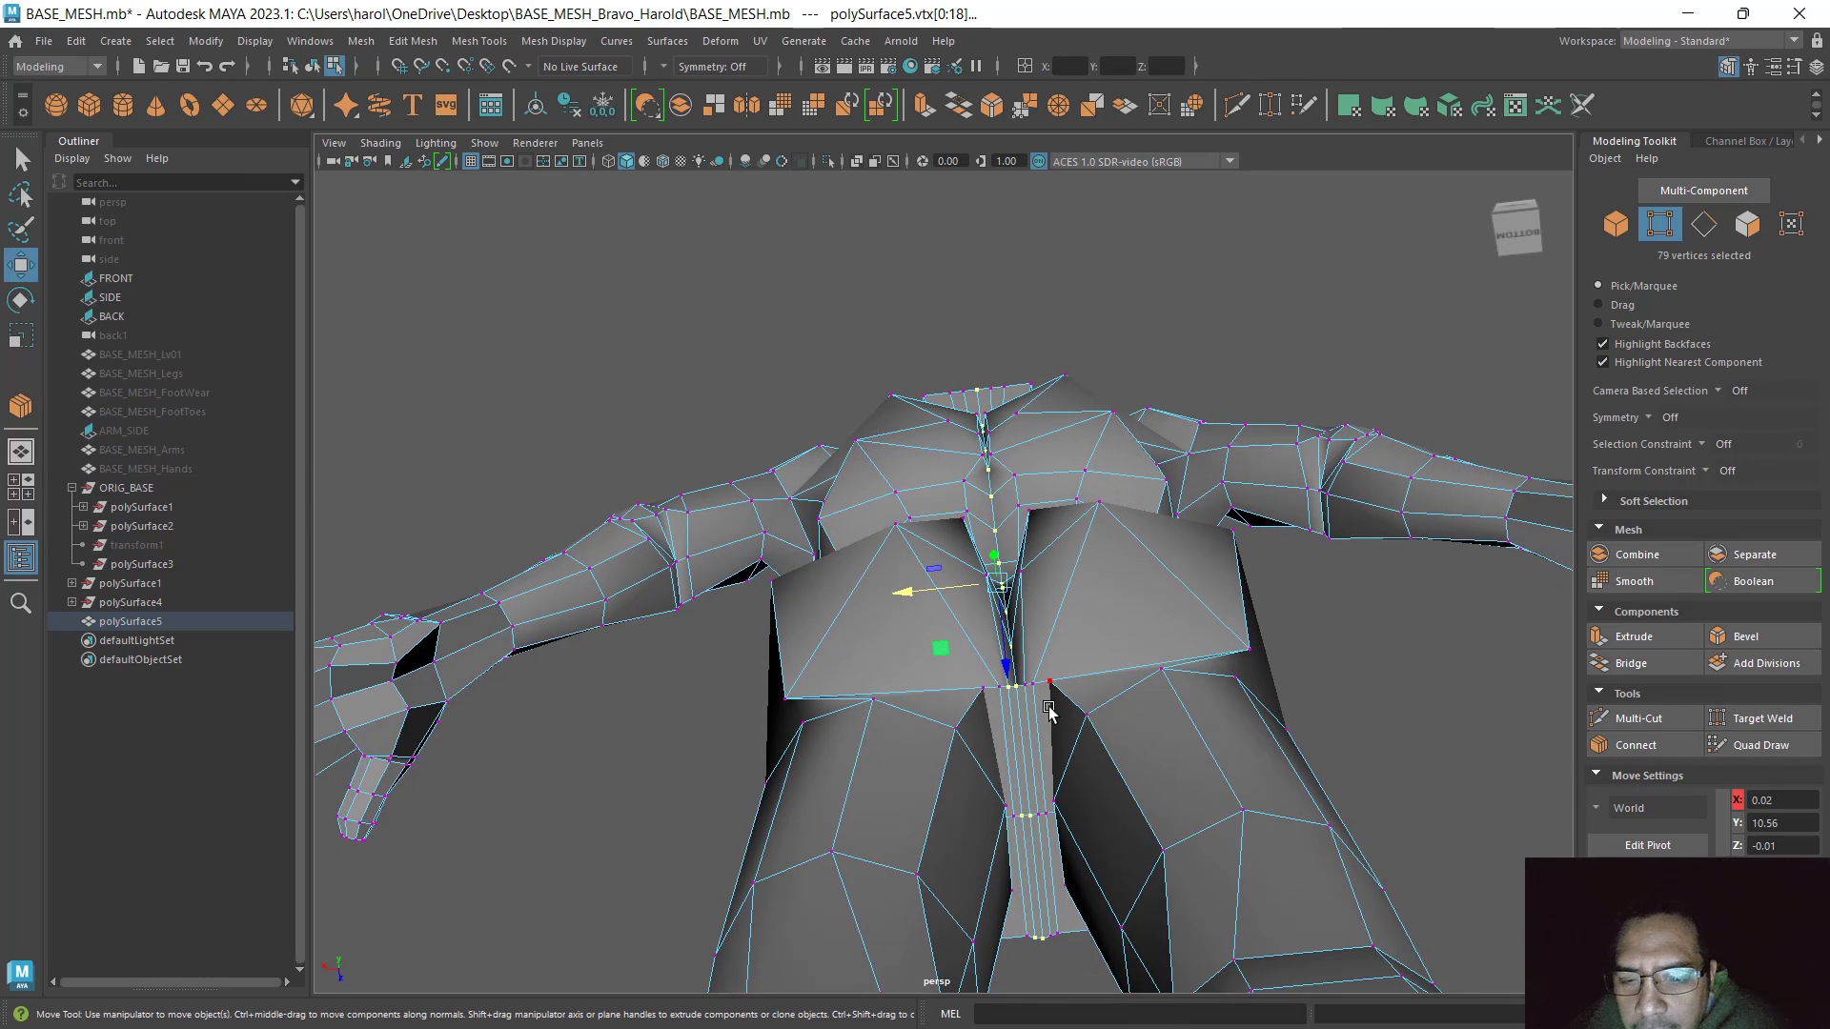
scroll(1048, 710, "up", 5)
Deselect the stray neck-strip vertices, leaving 74 seam vertices selected
left_click_drag(1191, 846, 1160, 805, "alt")
scroll(968, 732, "up", 3)
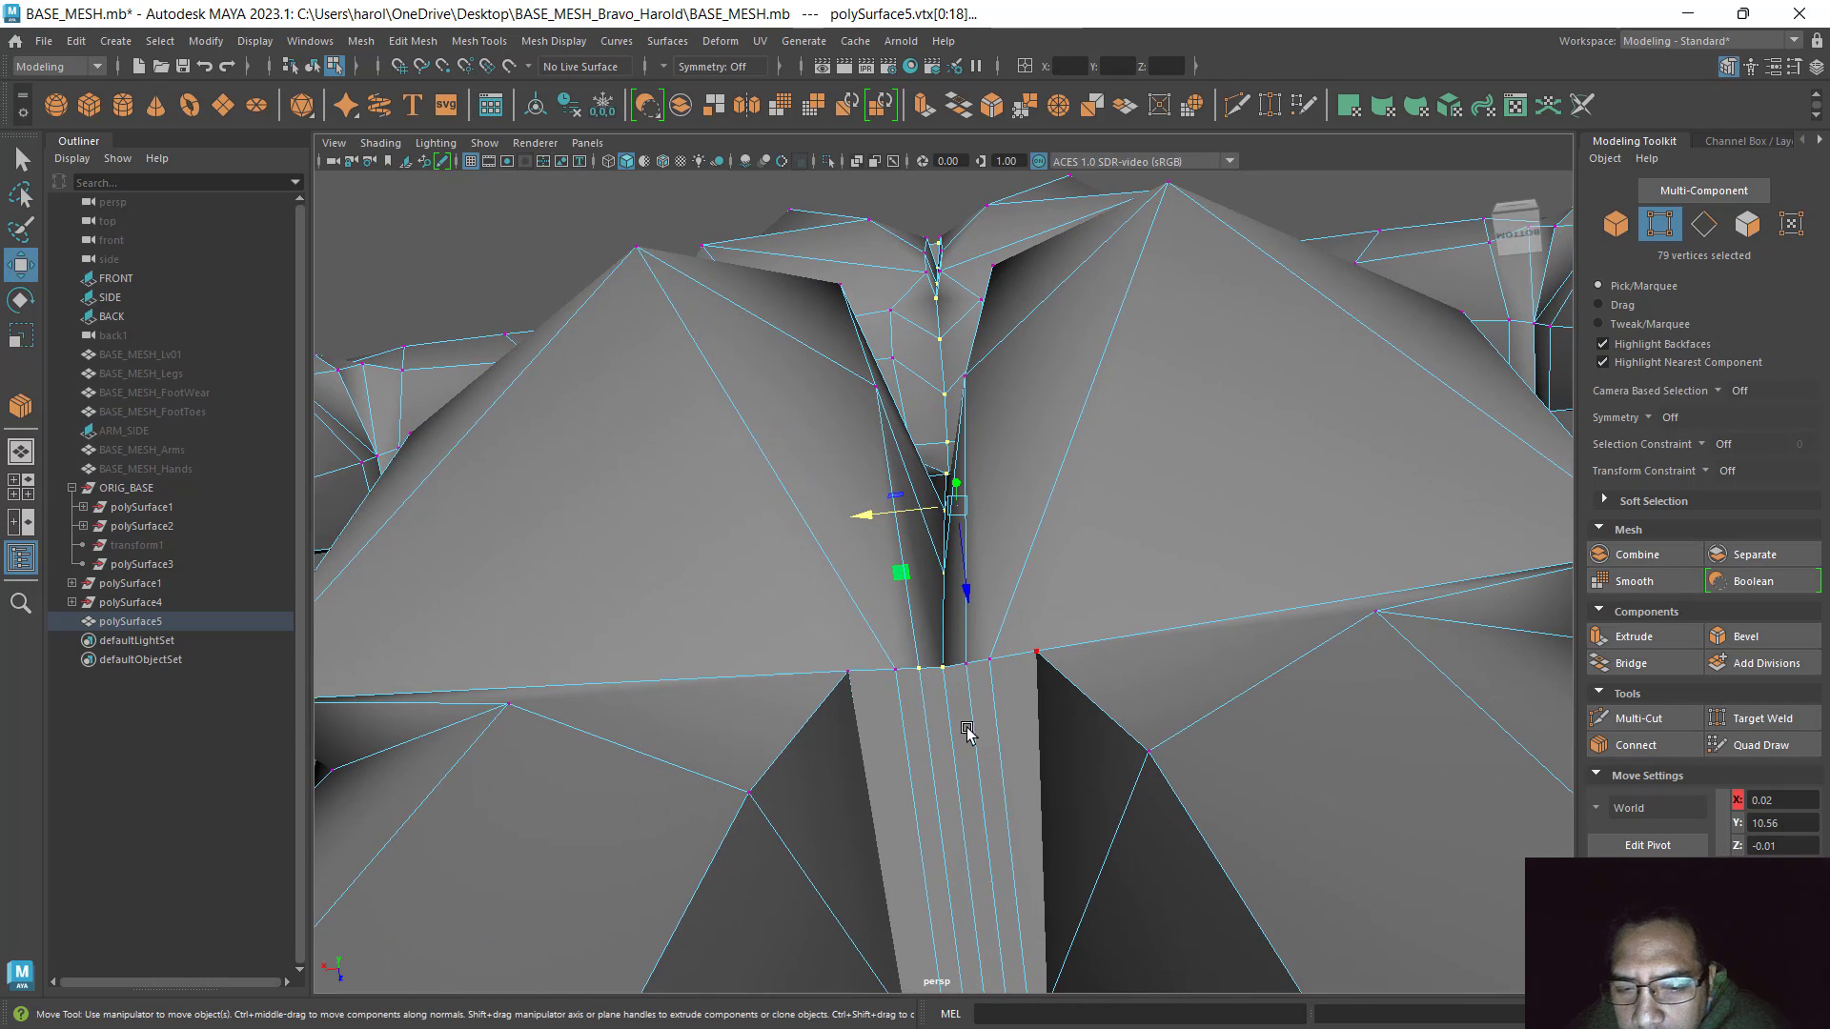
left_click_drag(923, 652, 923, 652, "ctrl")
scroll(1084, 543, "down", 5)
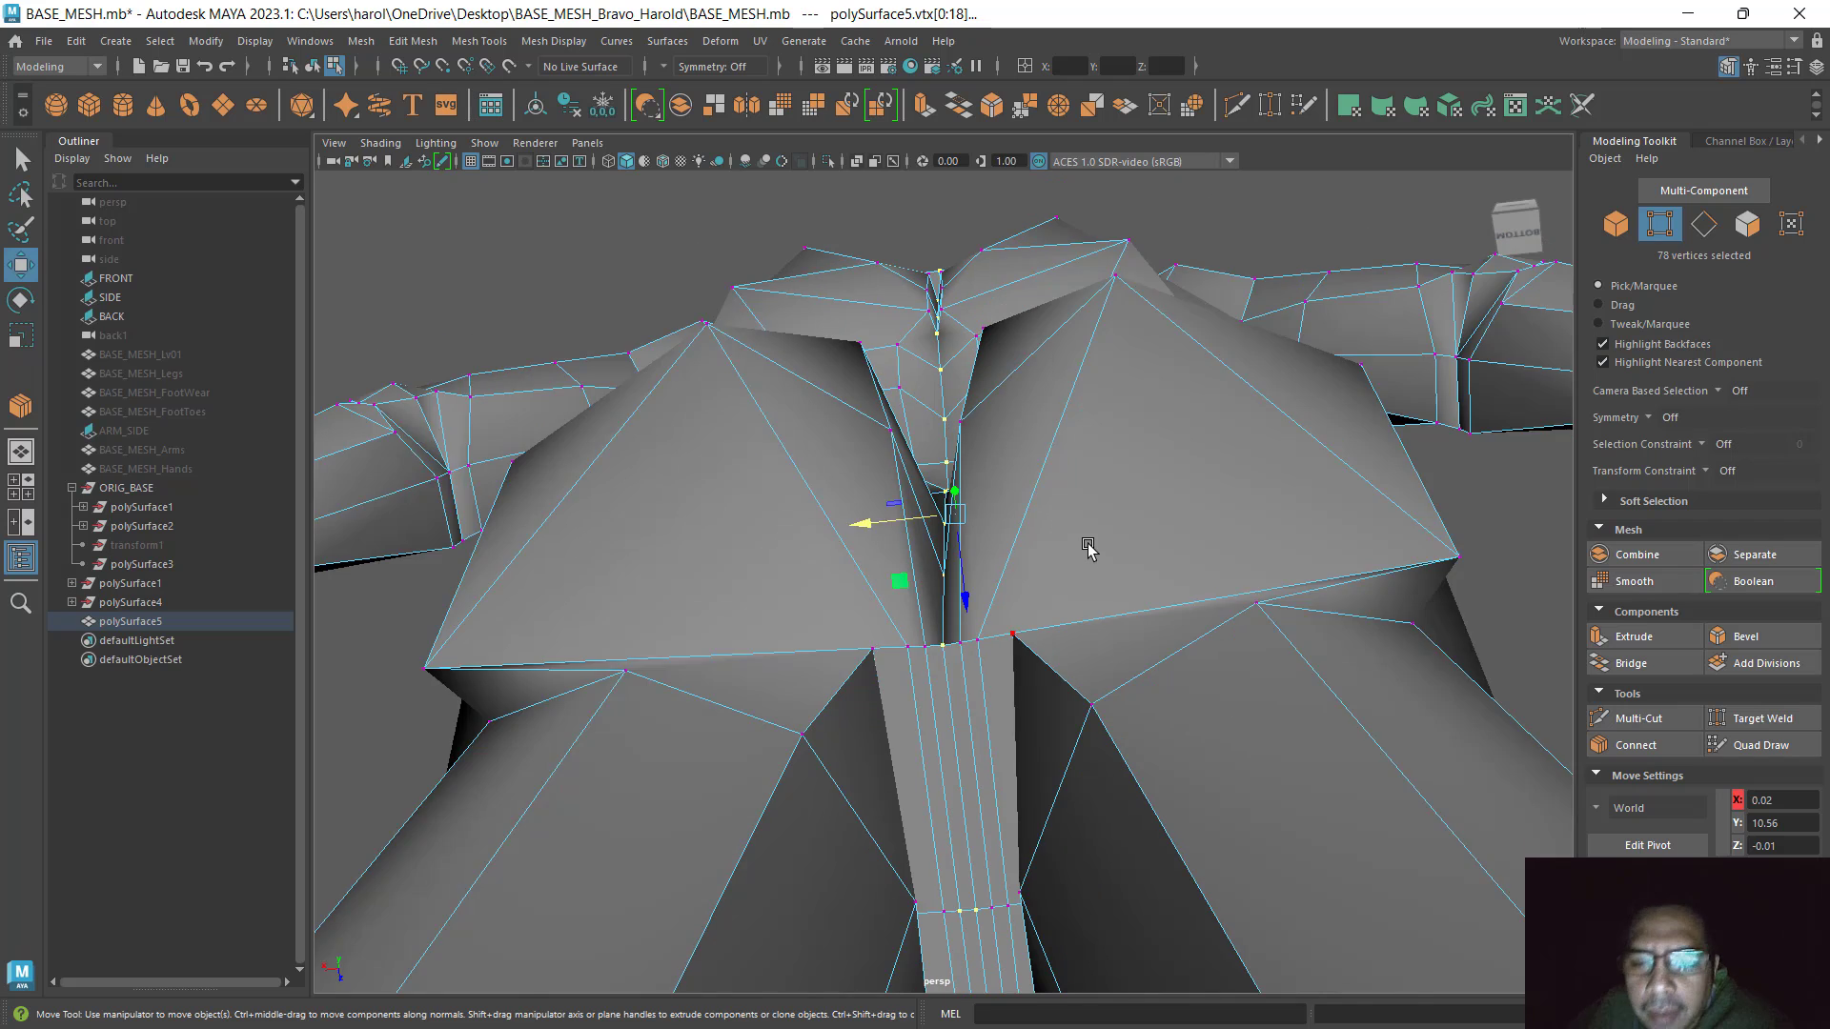
left_click_drag(1084, 543, 1103, 523, "alt")
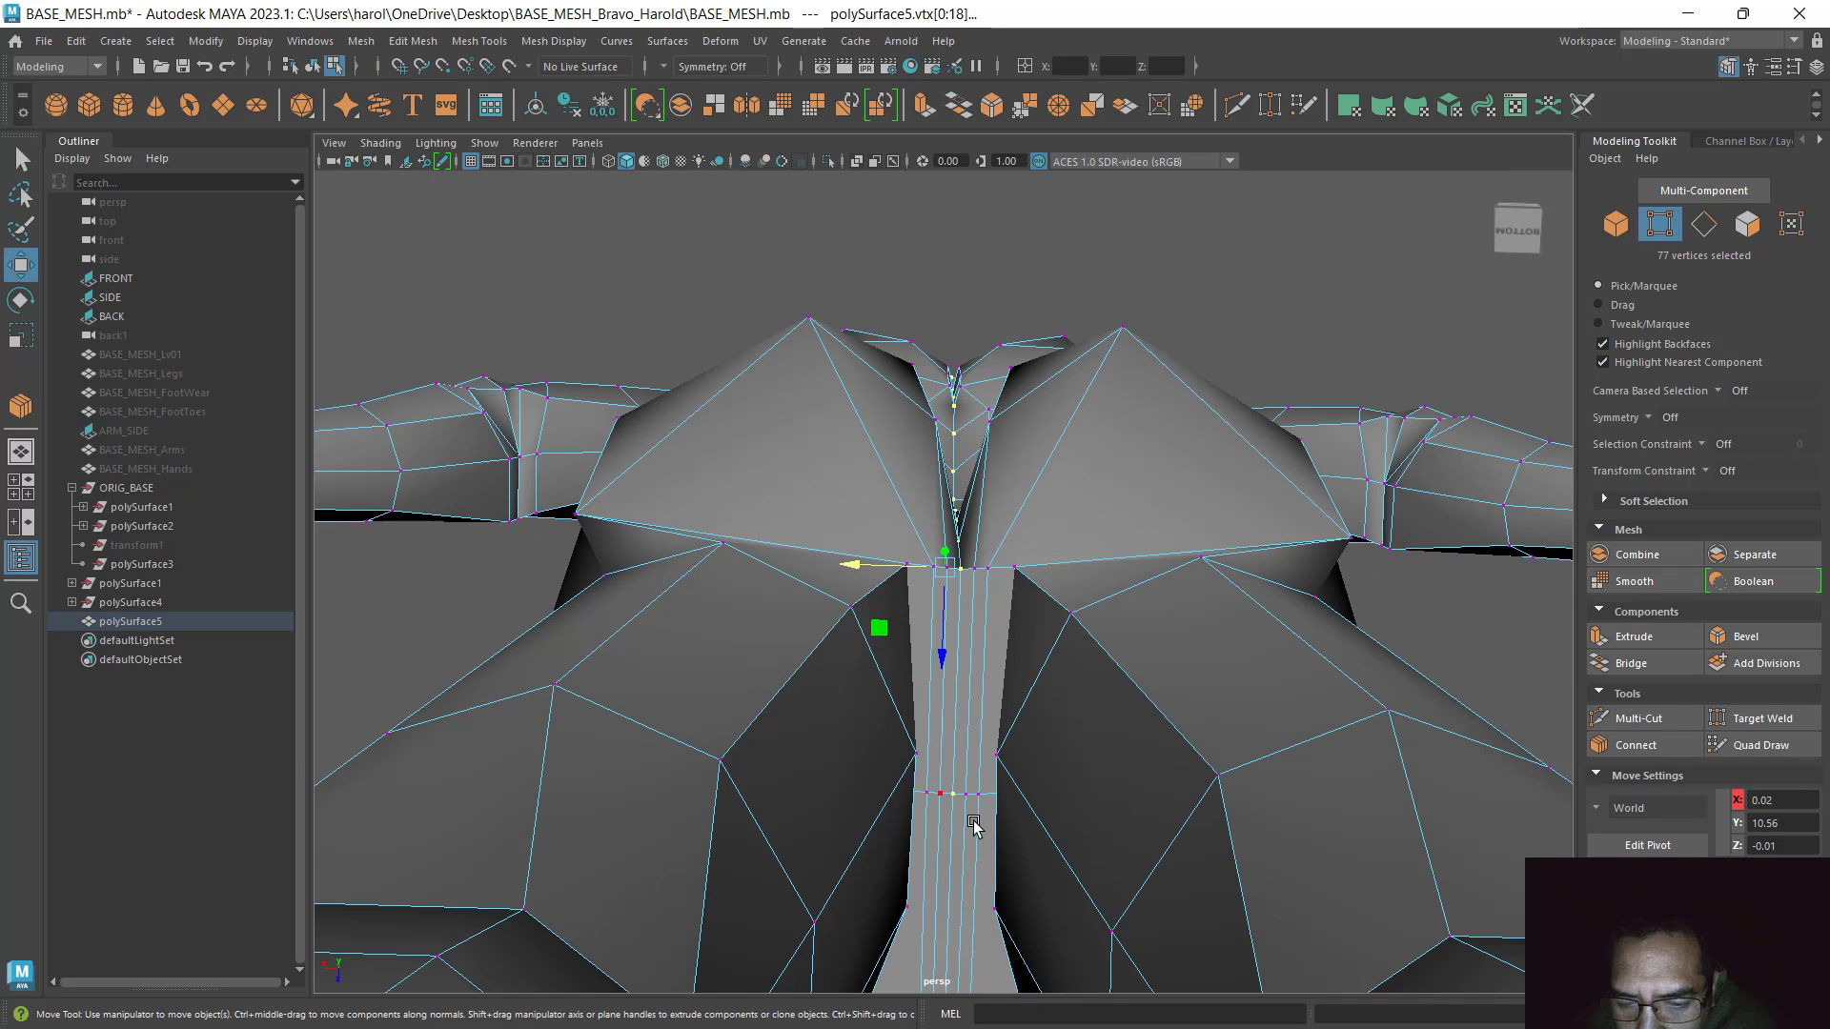
left_click_drag(973, 825, 987, 807, "alt")
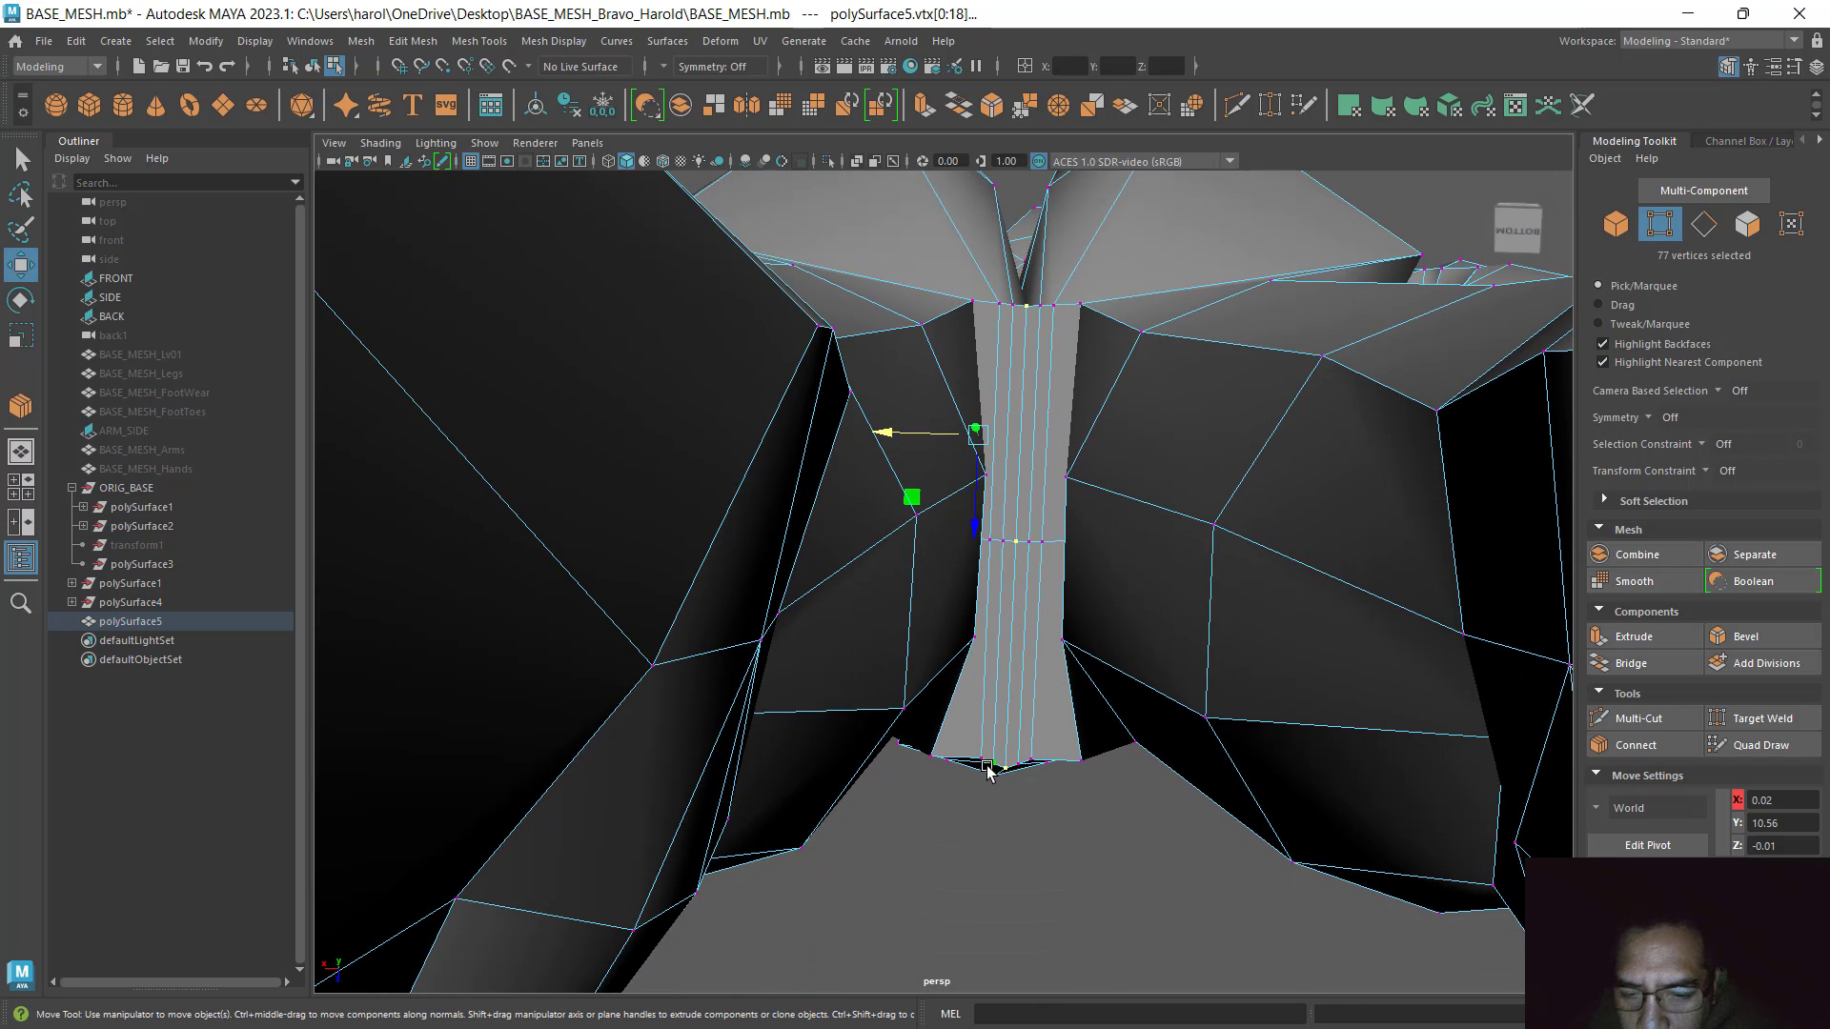
scroll(988, 772, "up", 3)
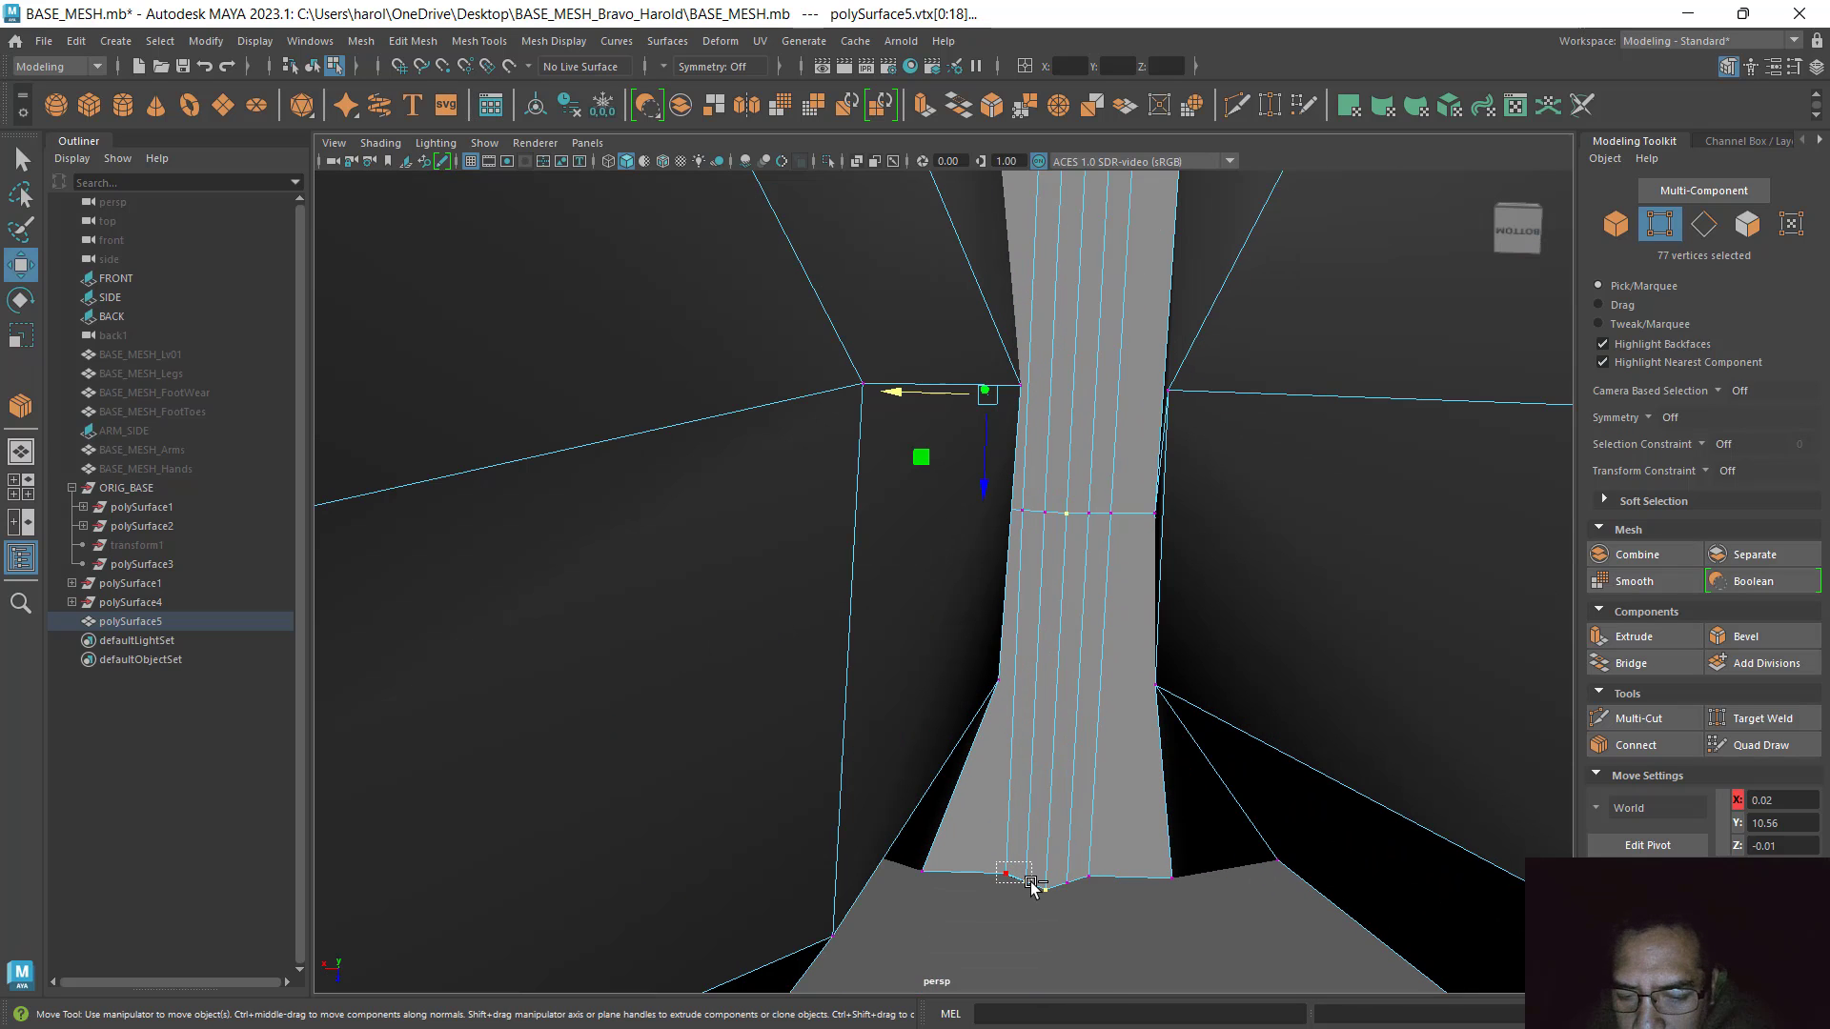
left_click_drag(1058, 836, 1367, 768, "alt")
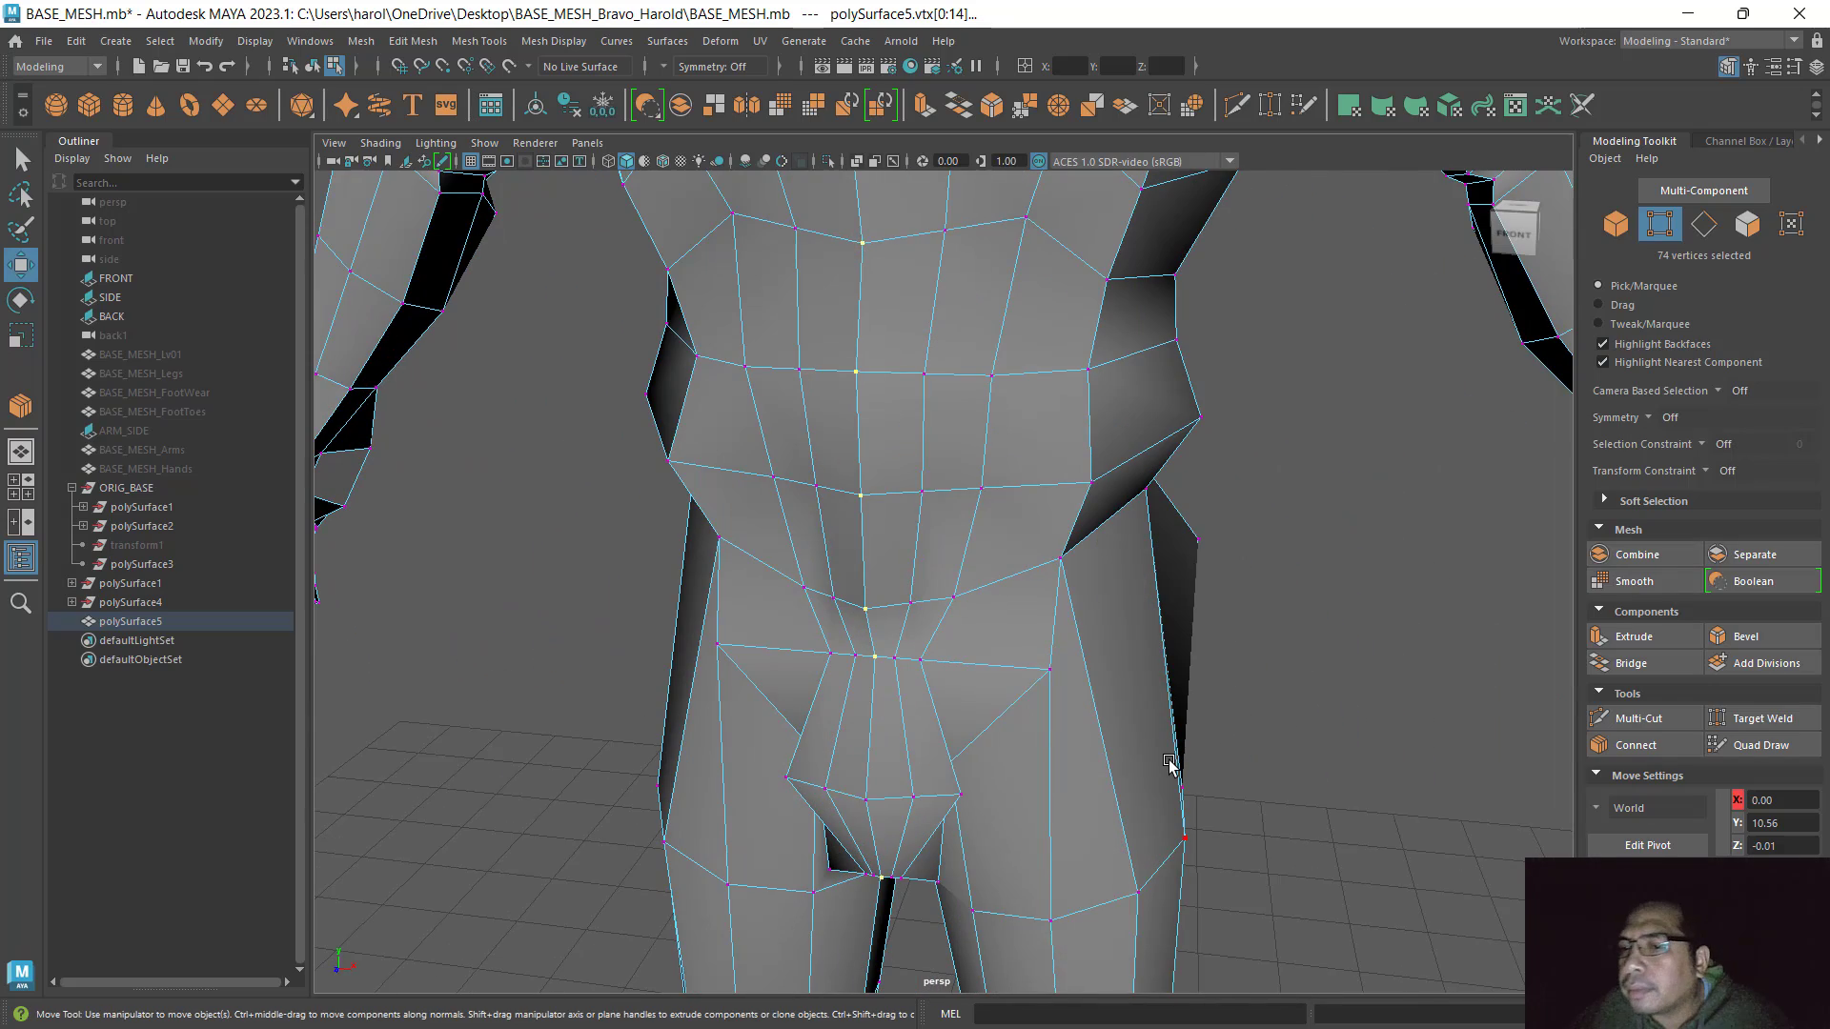
left_click_drag(1142, 622, 1081, 520, "alt")
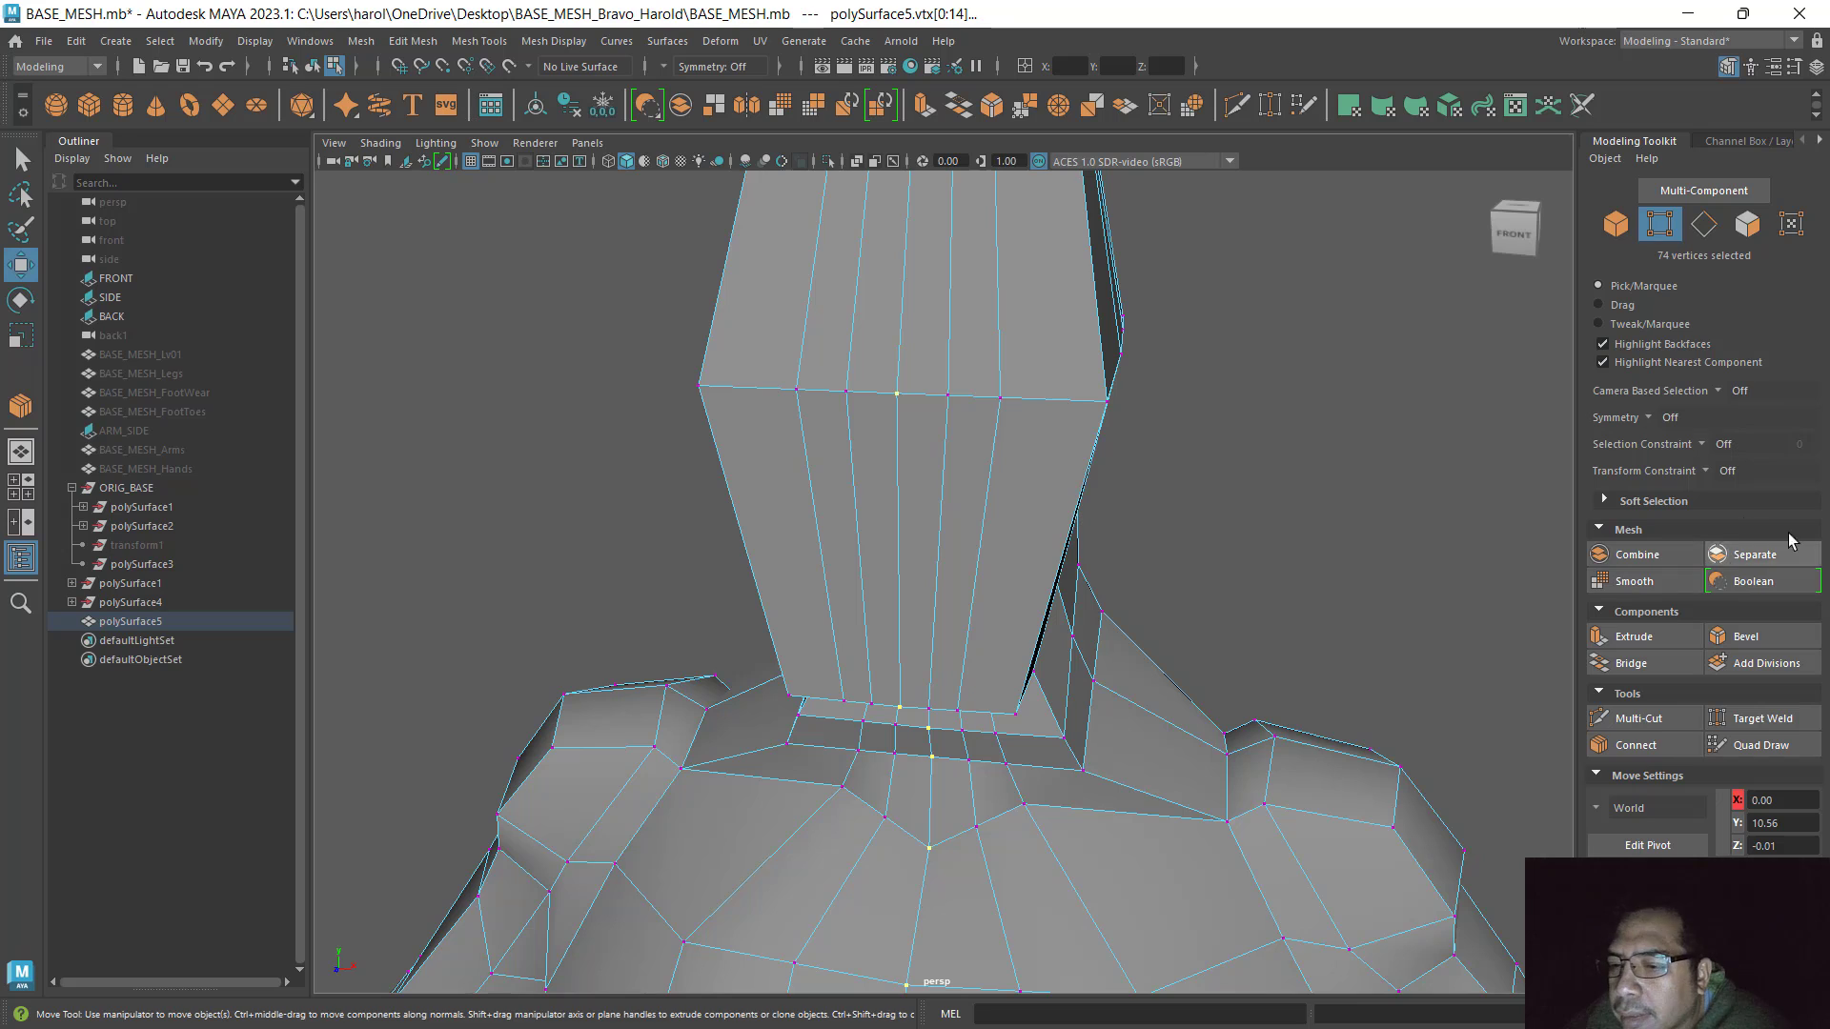
left_click(360, 41)
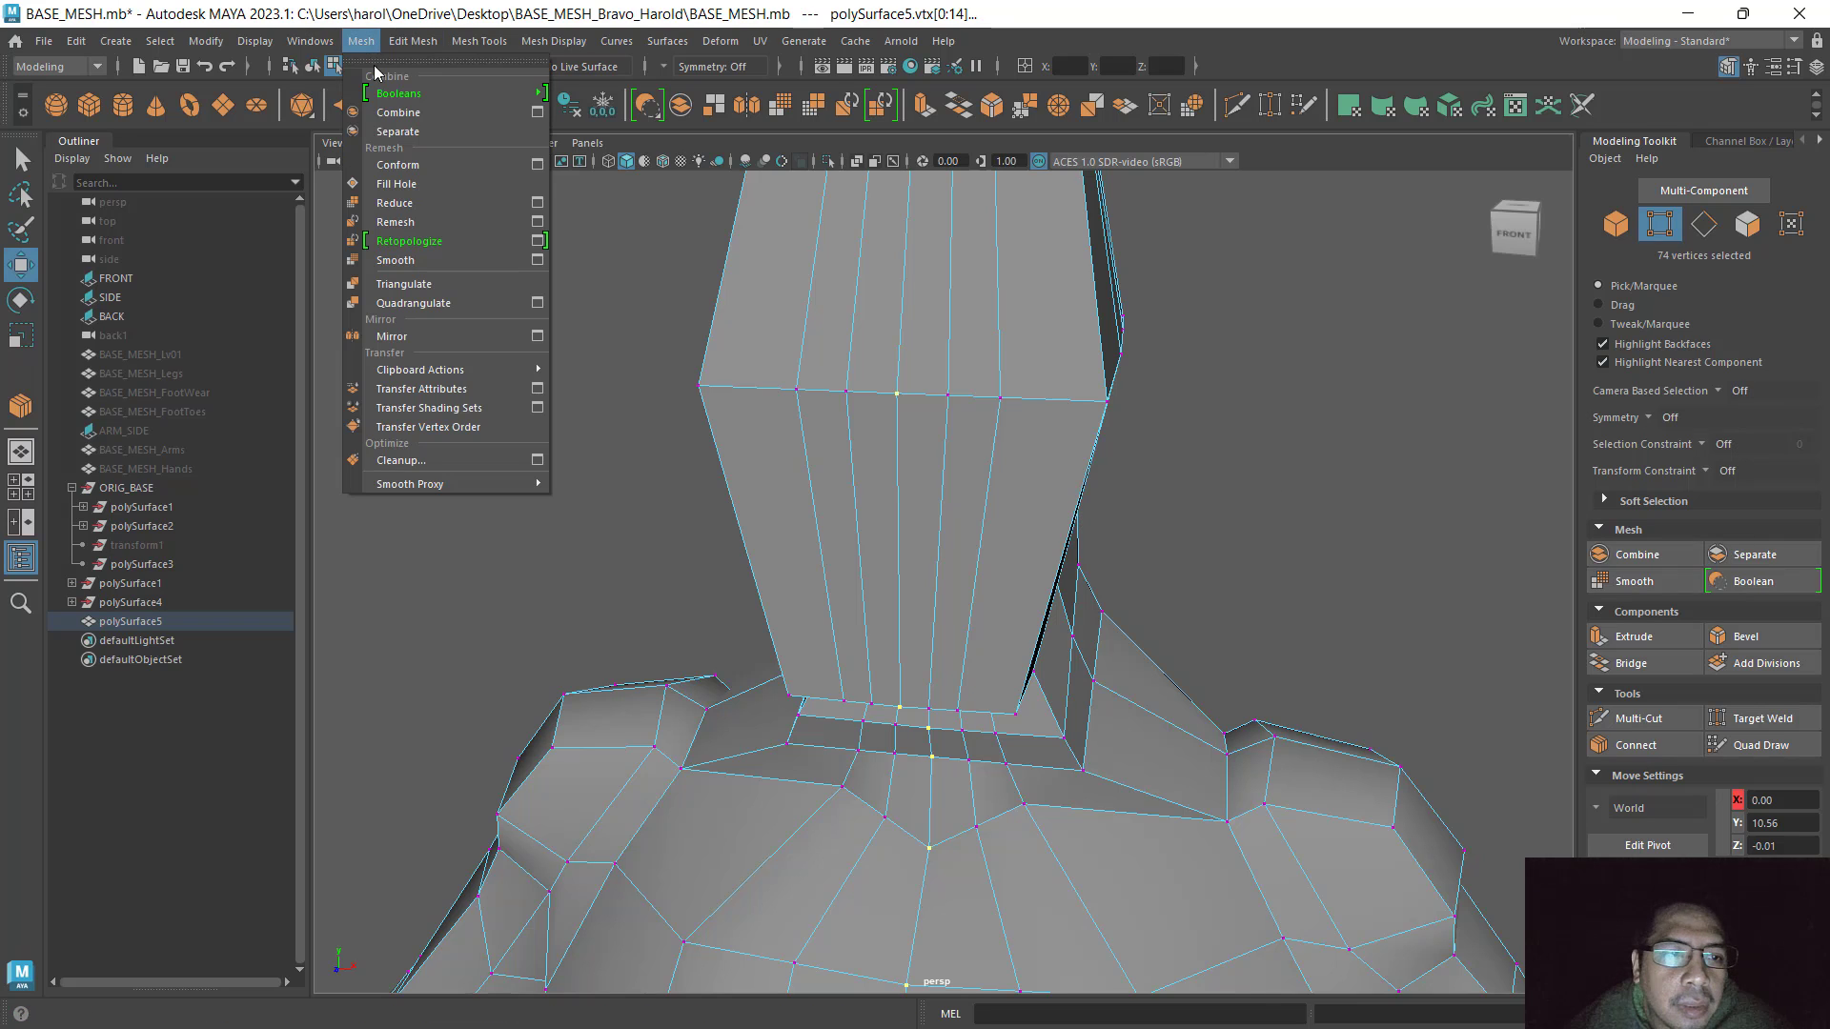
left_click(396, 113)
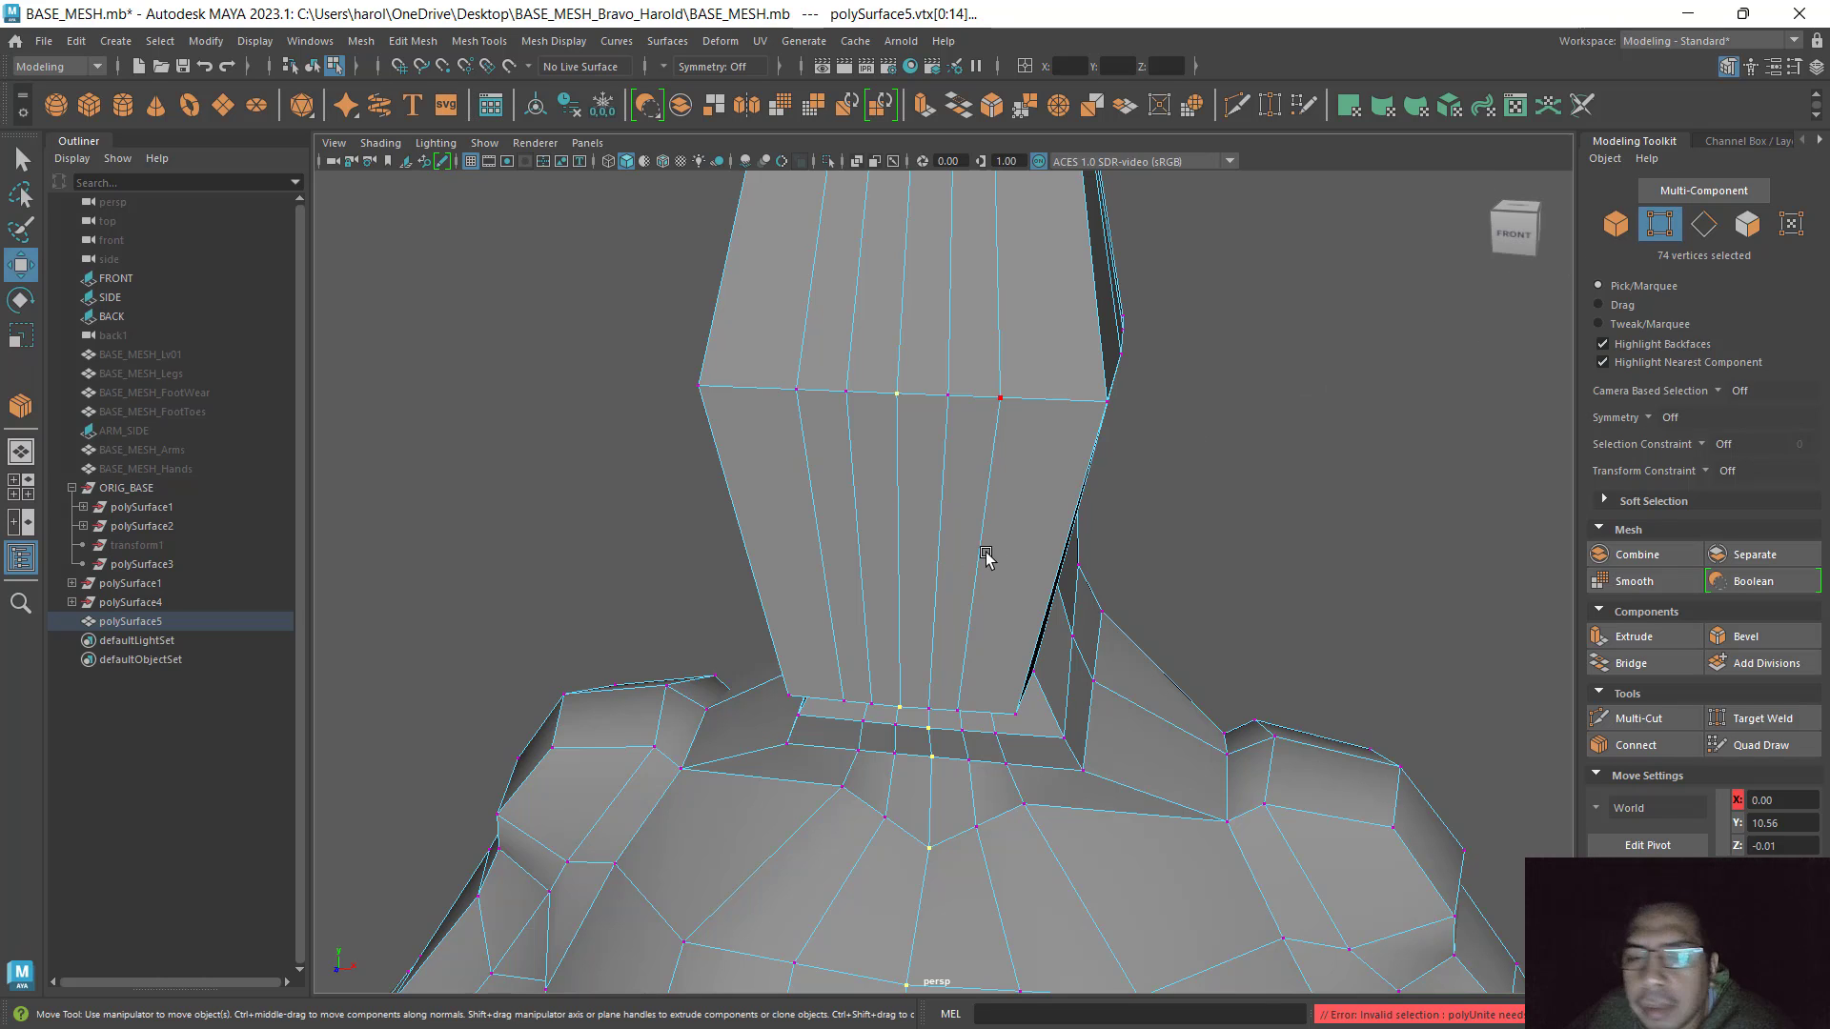
left_click_drag(989, 659, 999, 603, "alt")
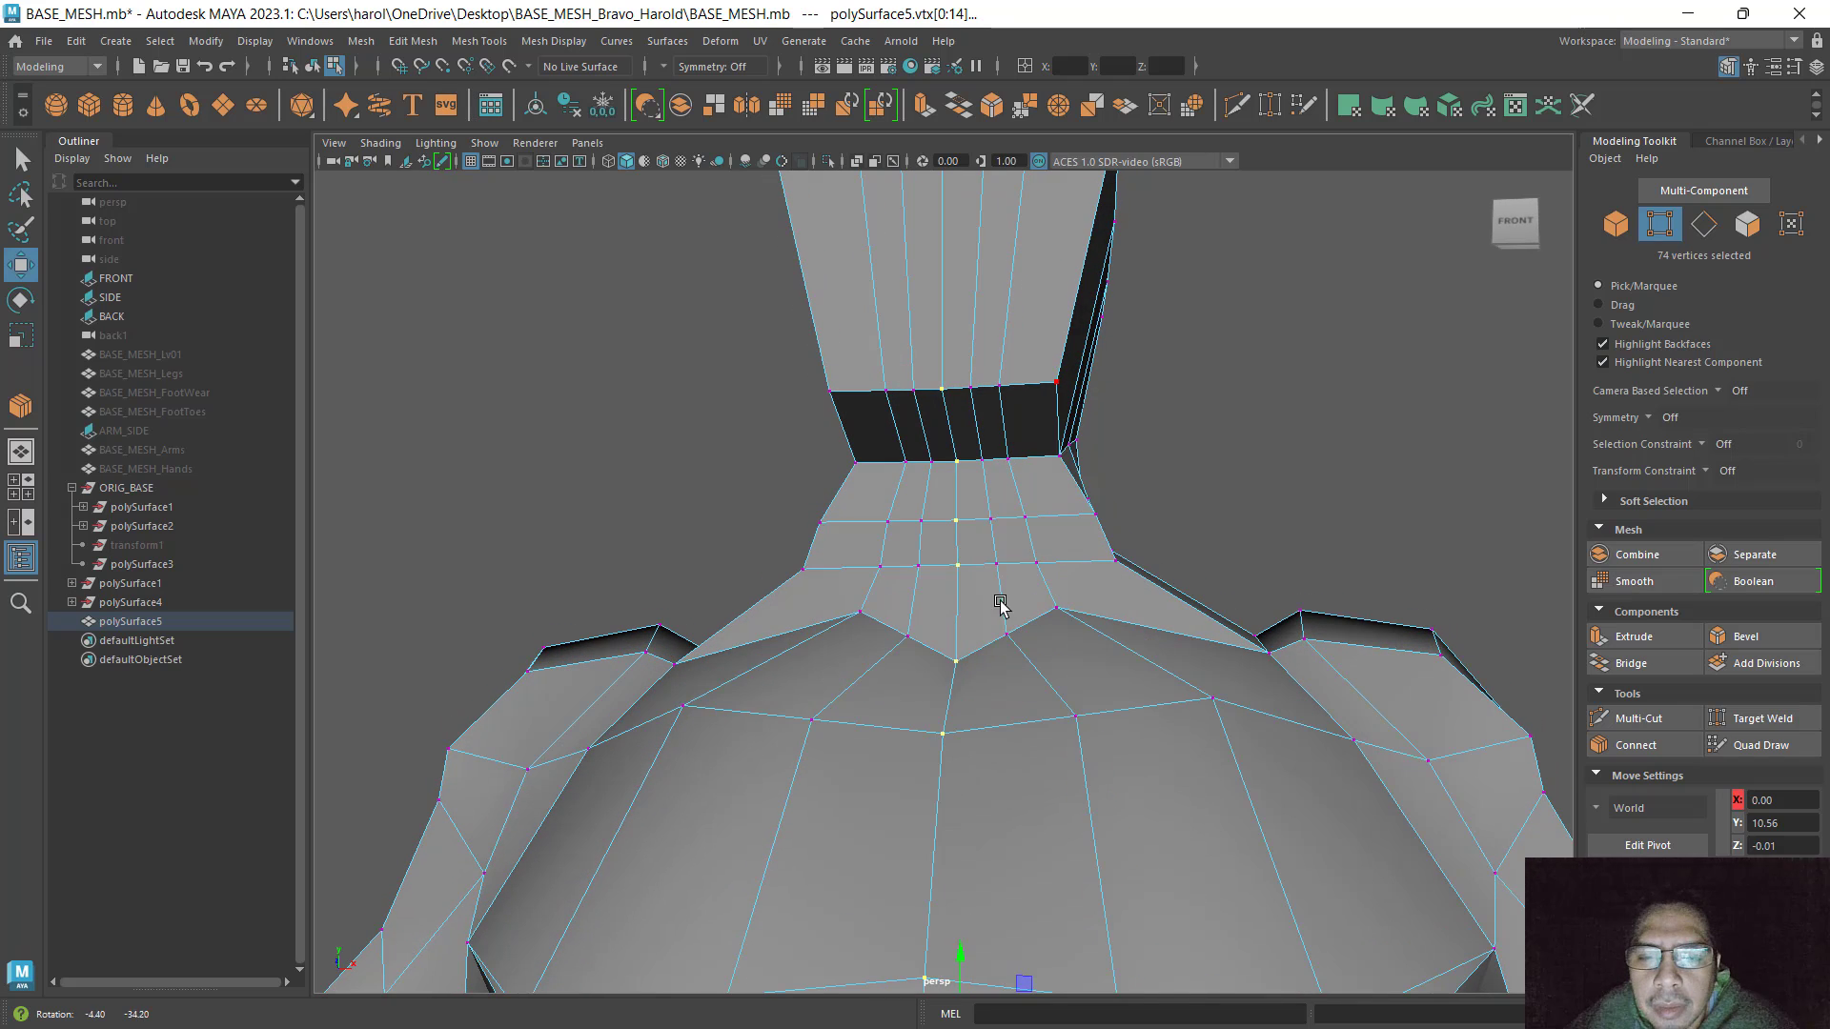
left_click(953, 487)
mouse_move(1011, 458)
left_mouse_down()
mouse_move(978, 461)
mouse_move(1008, 461)
left_mouse_up()
key("ctrl+z")
key("ctrl+z")
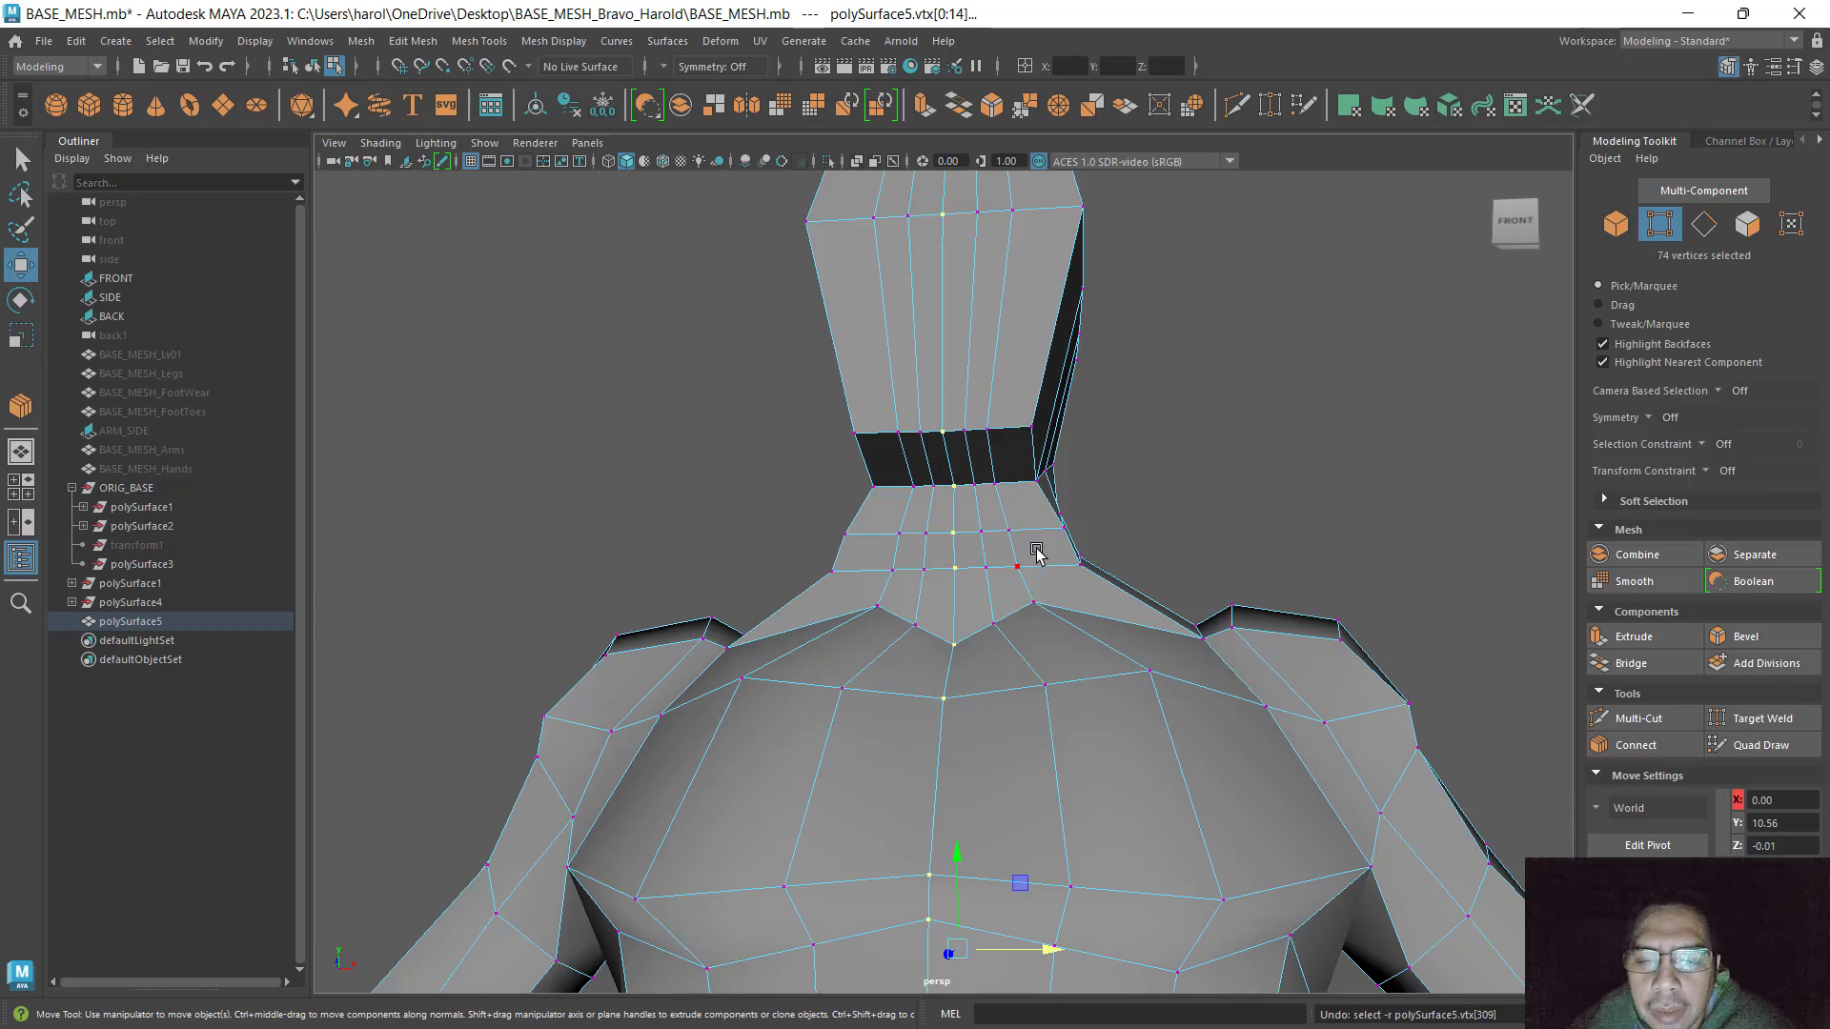
left_click_drag(1032, 543, 953, 610, "alt")
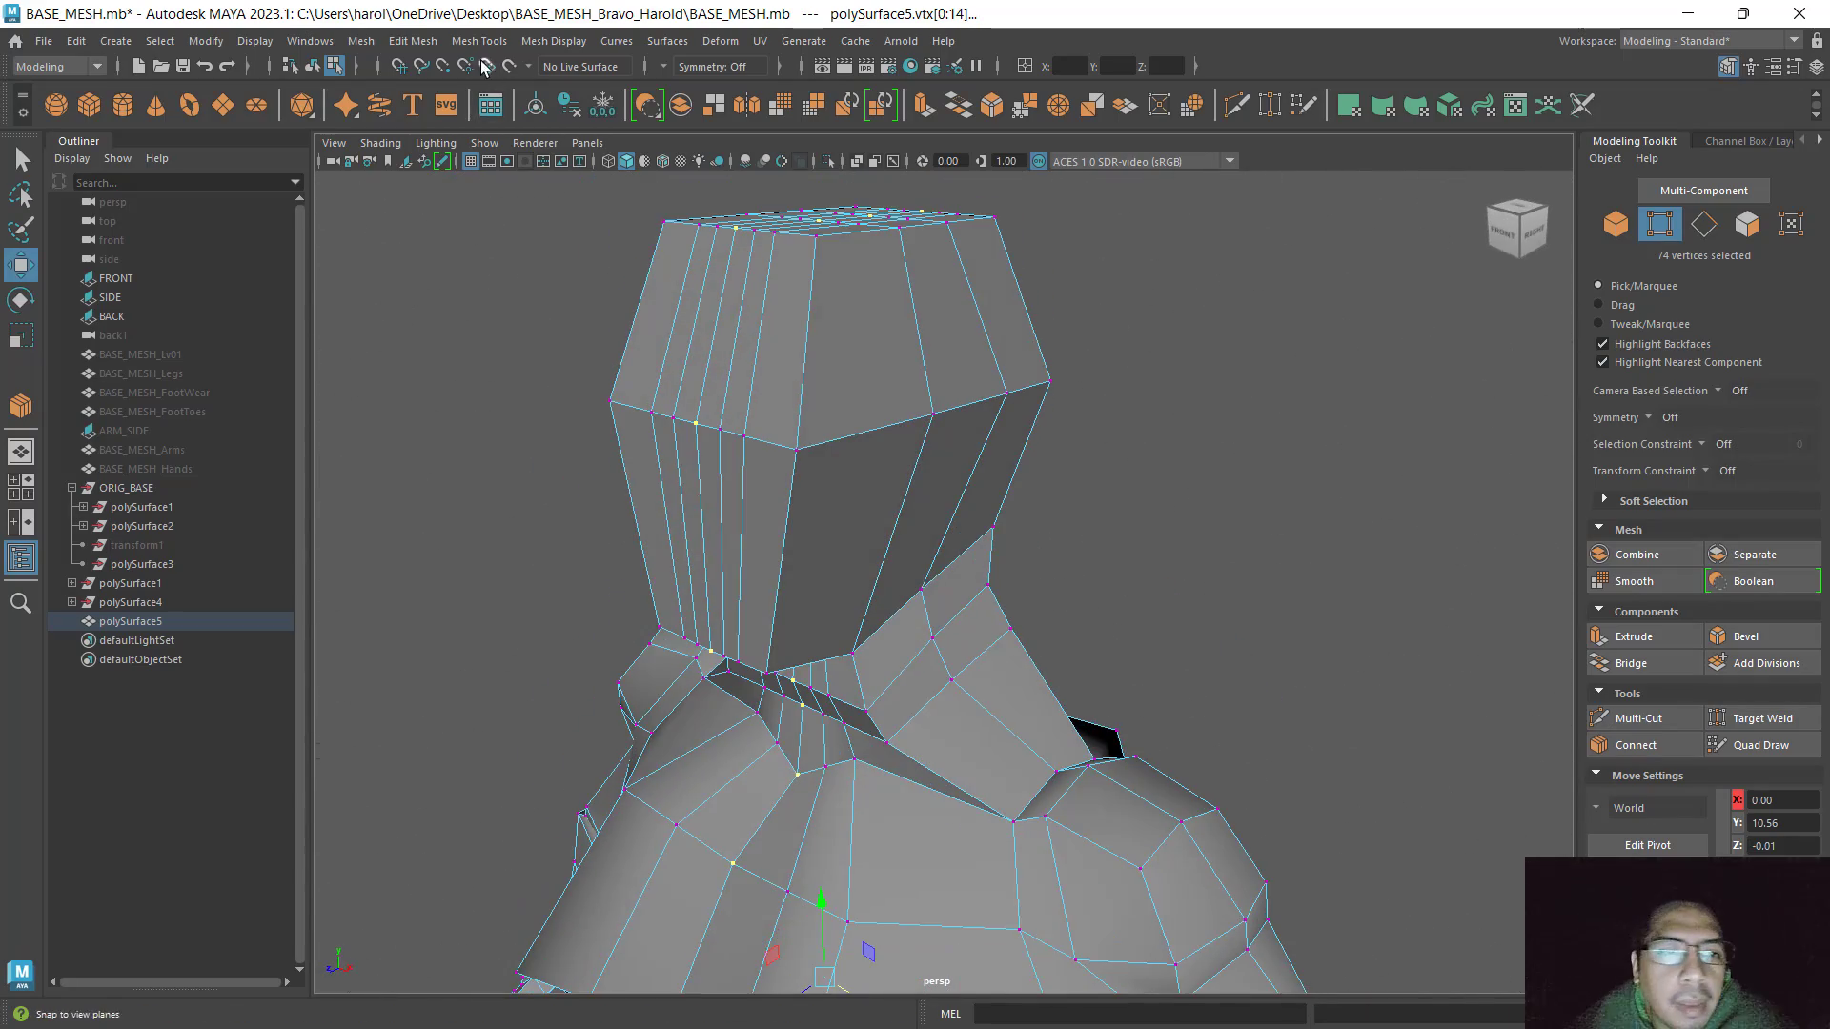
Merge the 74 seam vertices into 37 with Edit Mesh > Merge at a 0.01 threshold
left_click(428, 42)
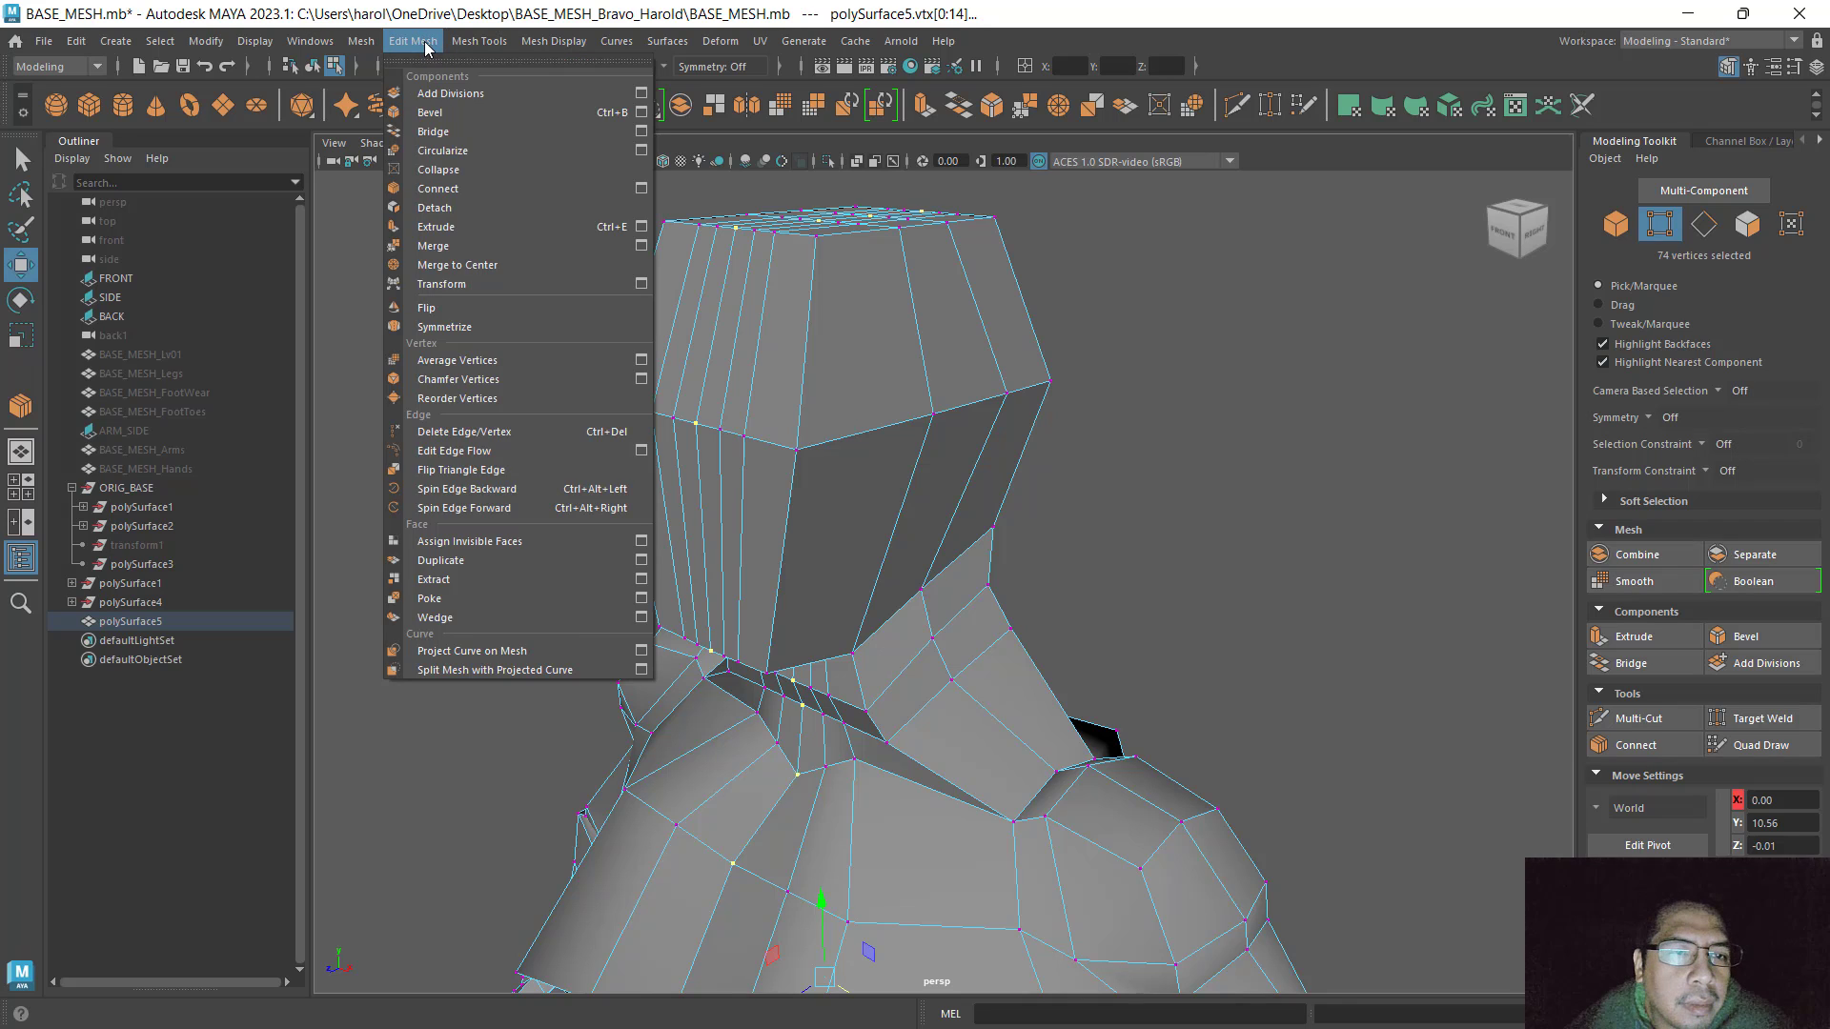
left_click(426, 42)
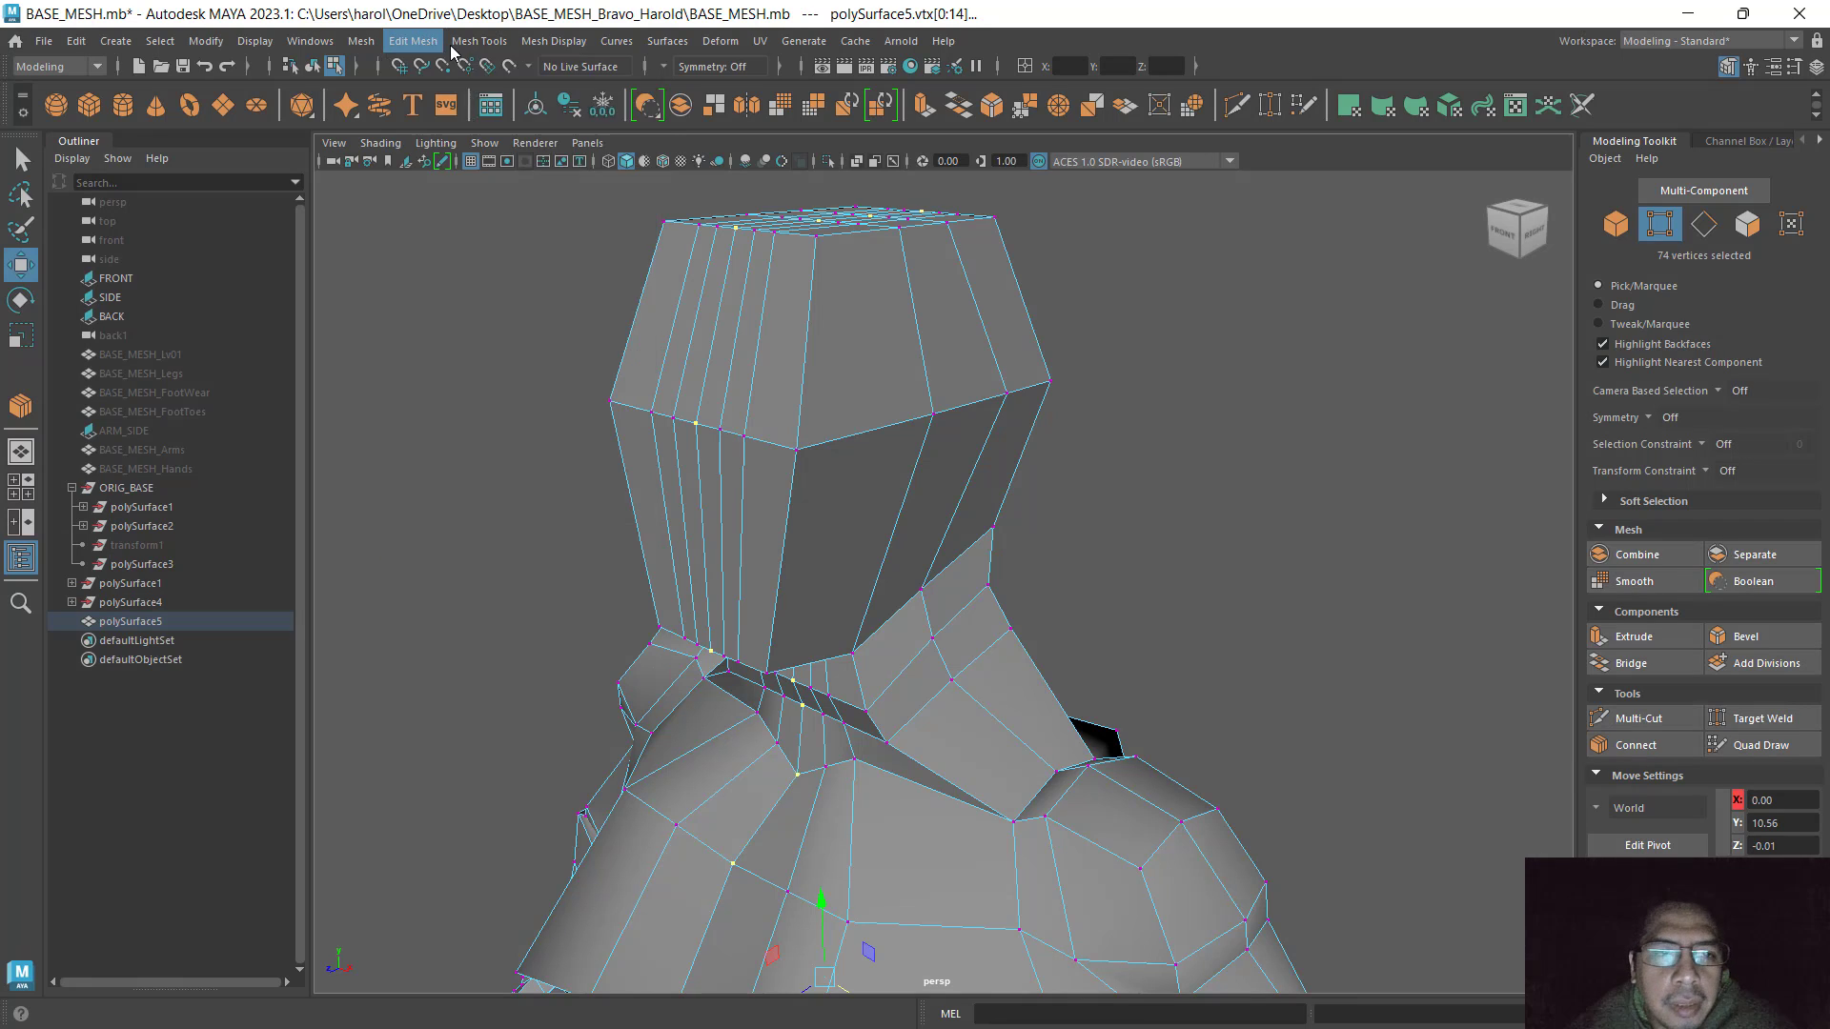
left_click(468, 42)
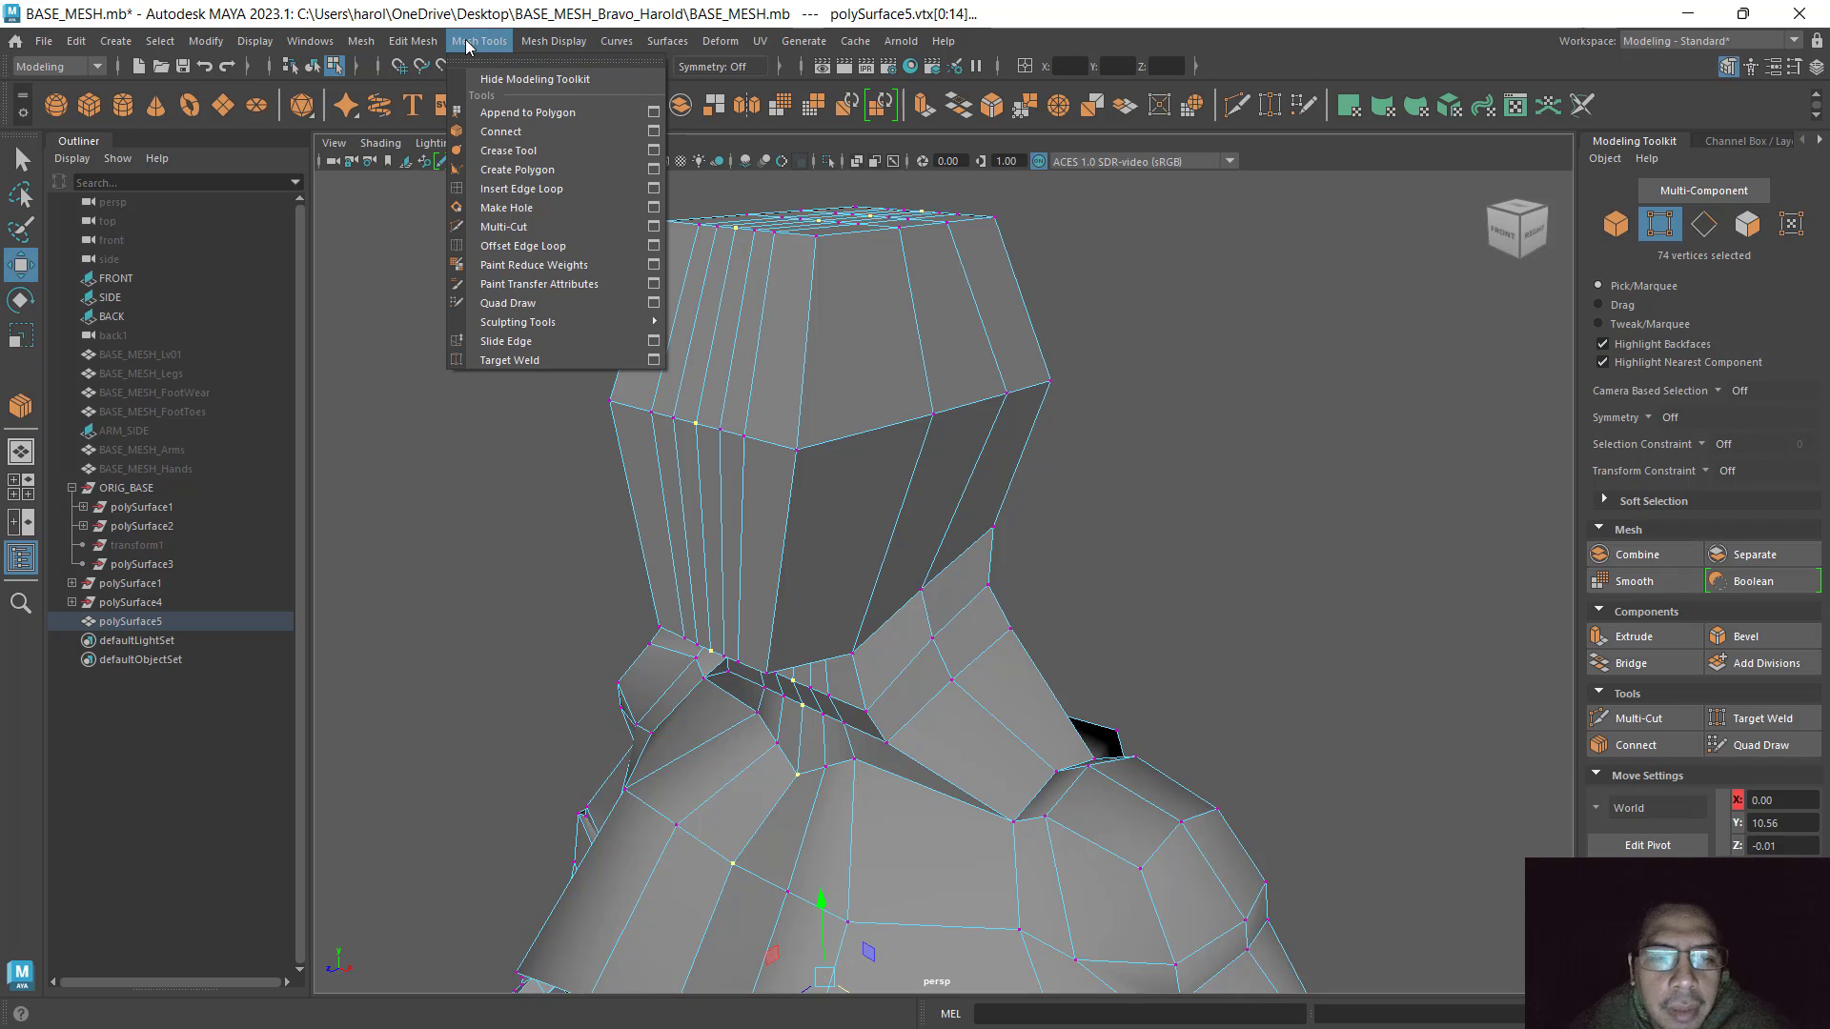
mouse_move(417, 44)
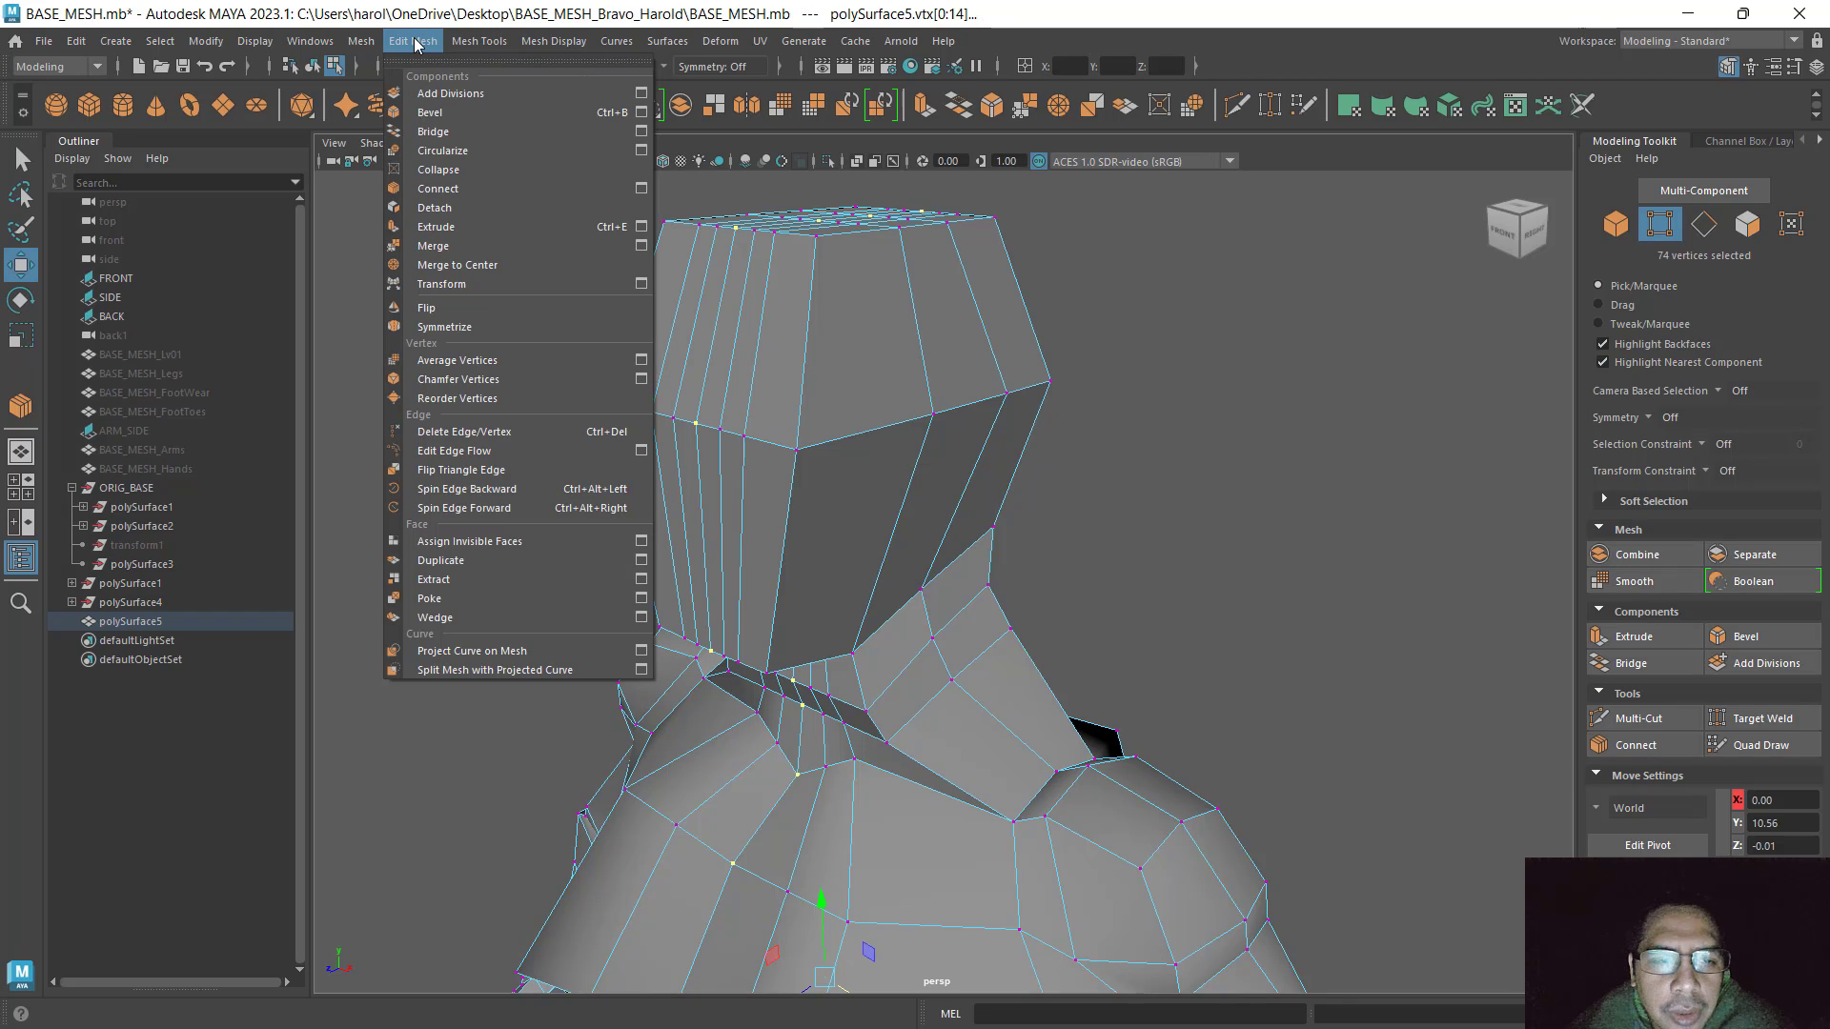
left_click(457, 246)
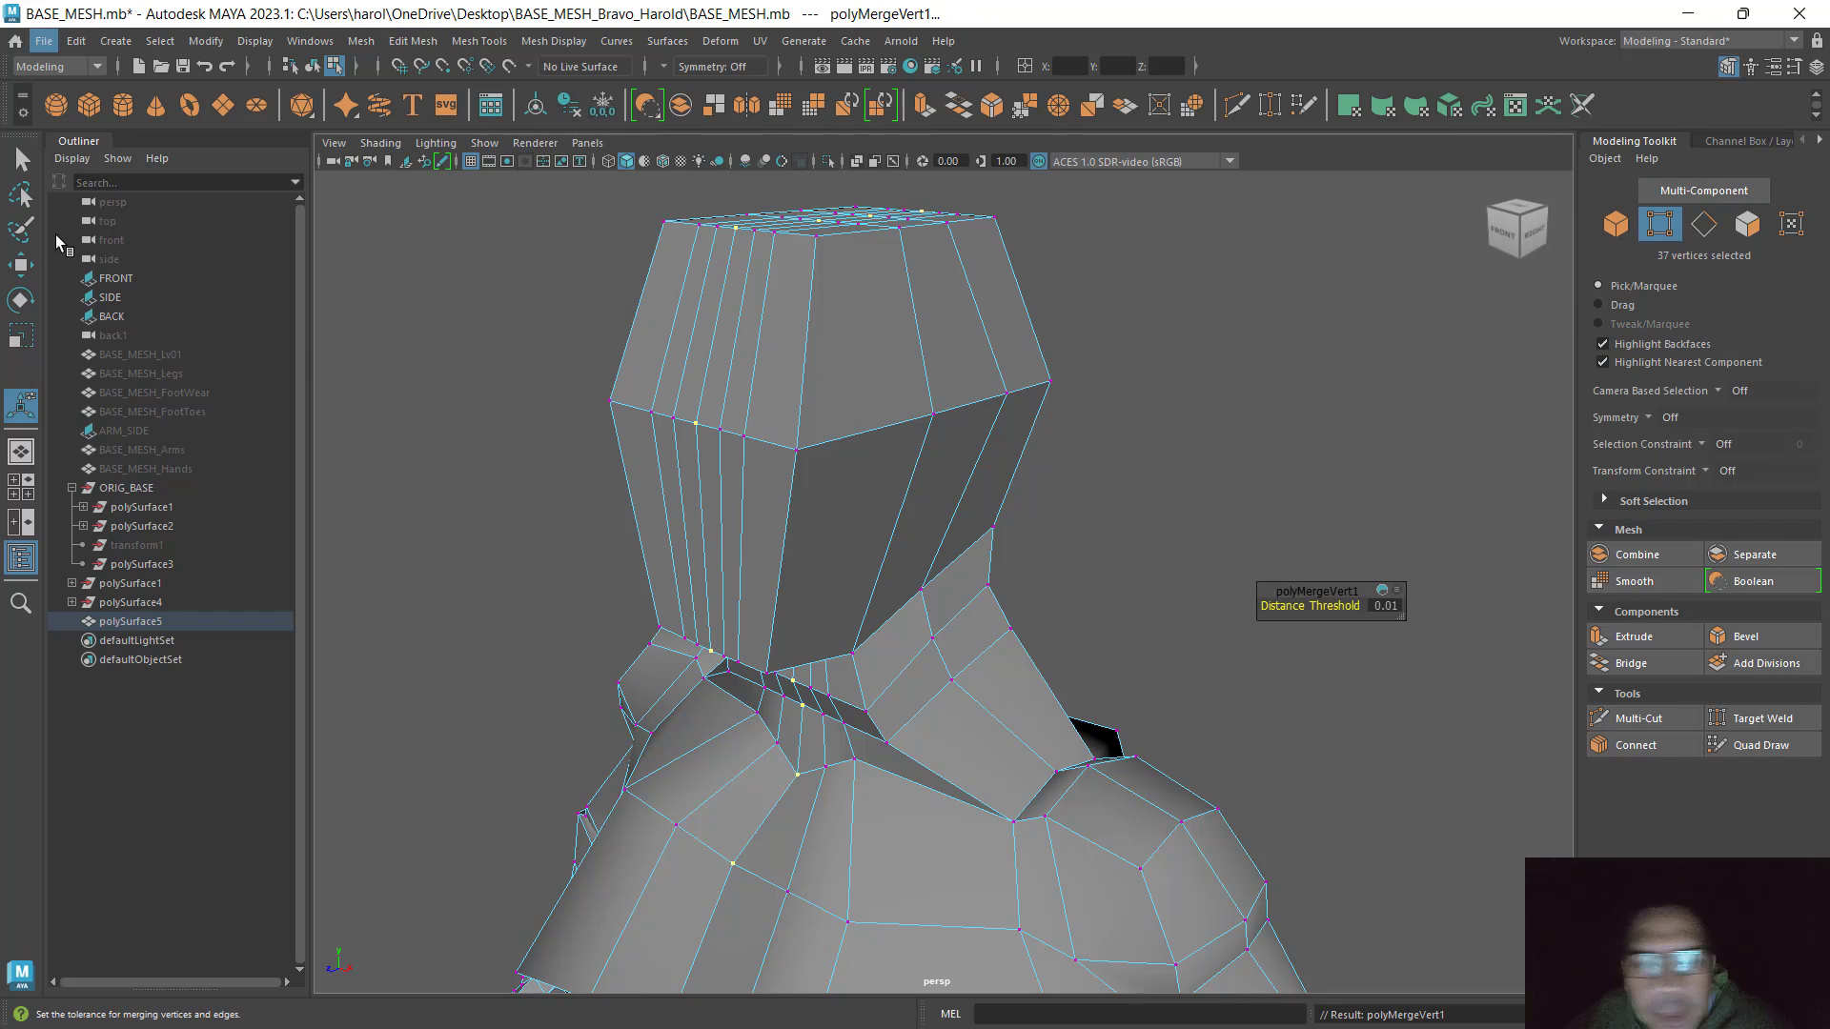
Turn on smooth mesh preview, view the whole body from the front, and select polySurface5 as an object
left_click(20, 266)
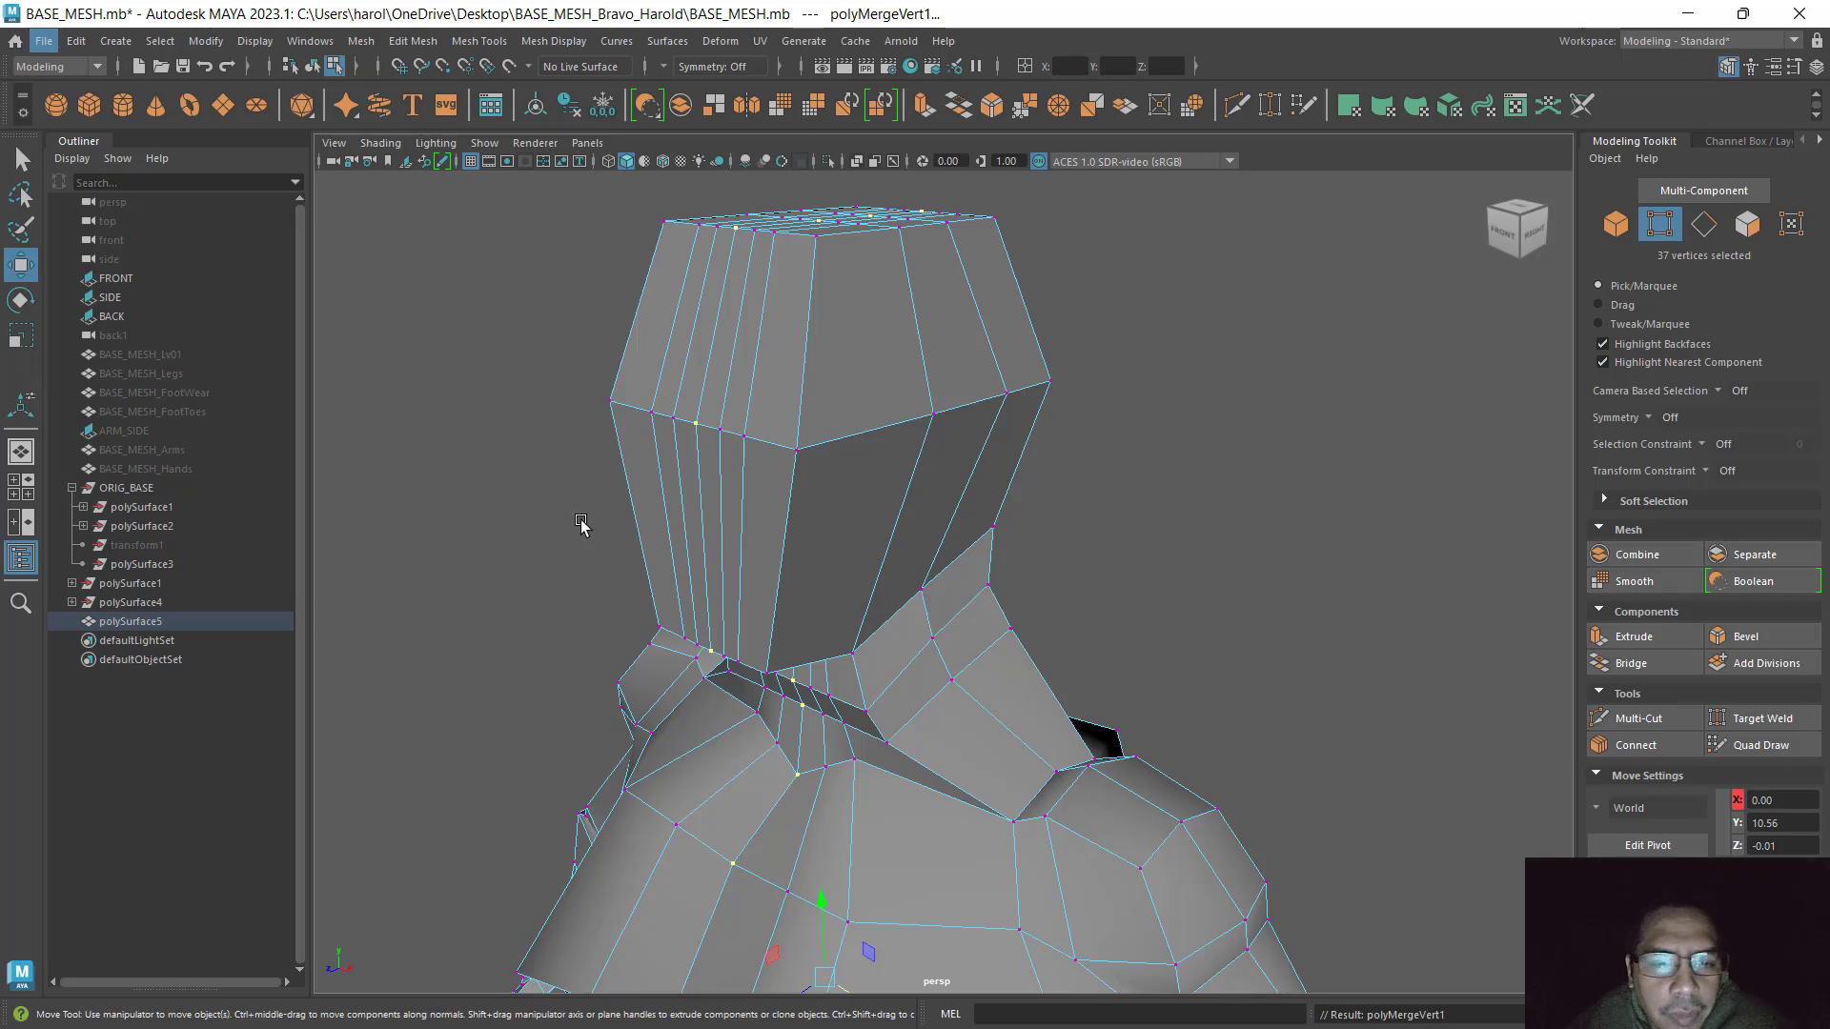
left_click_drag(580, 523, 658, 481, "alt")
key("3")
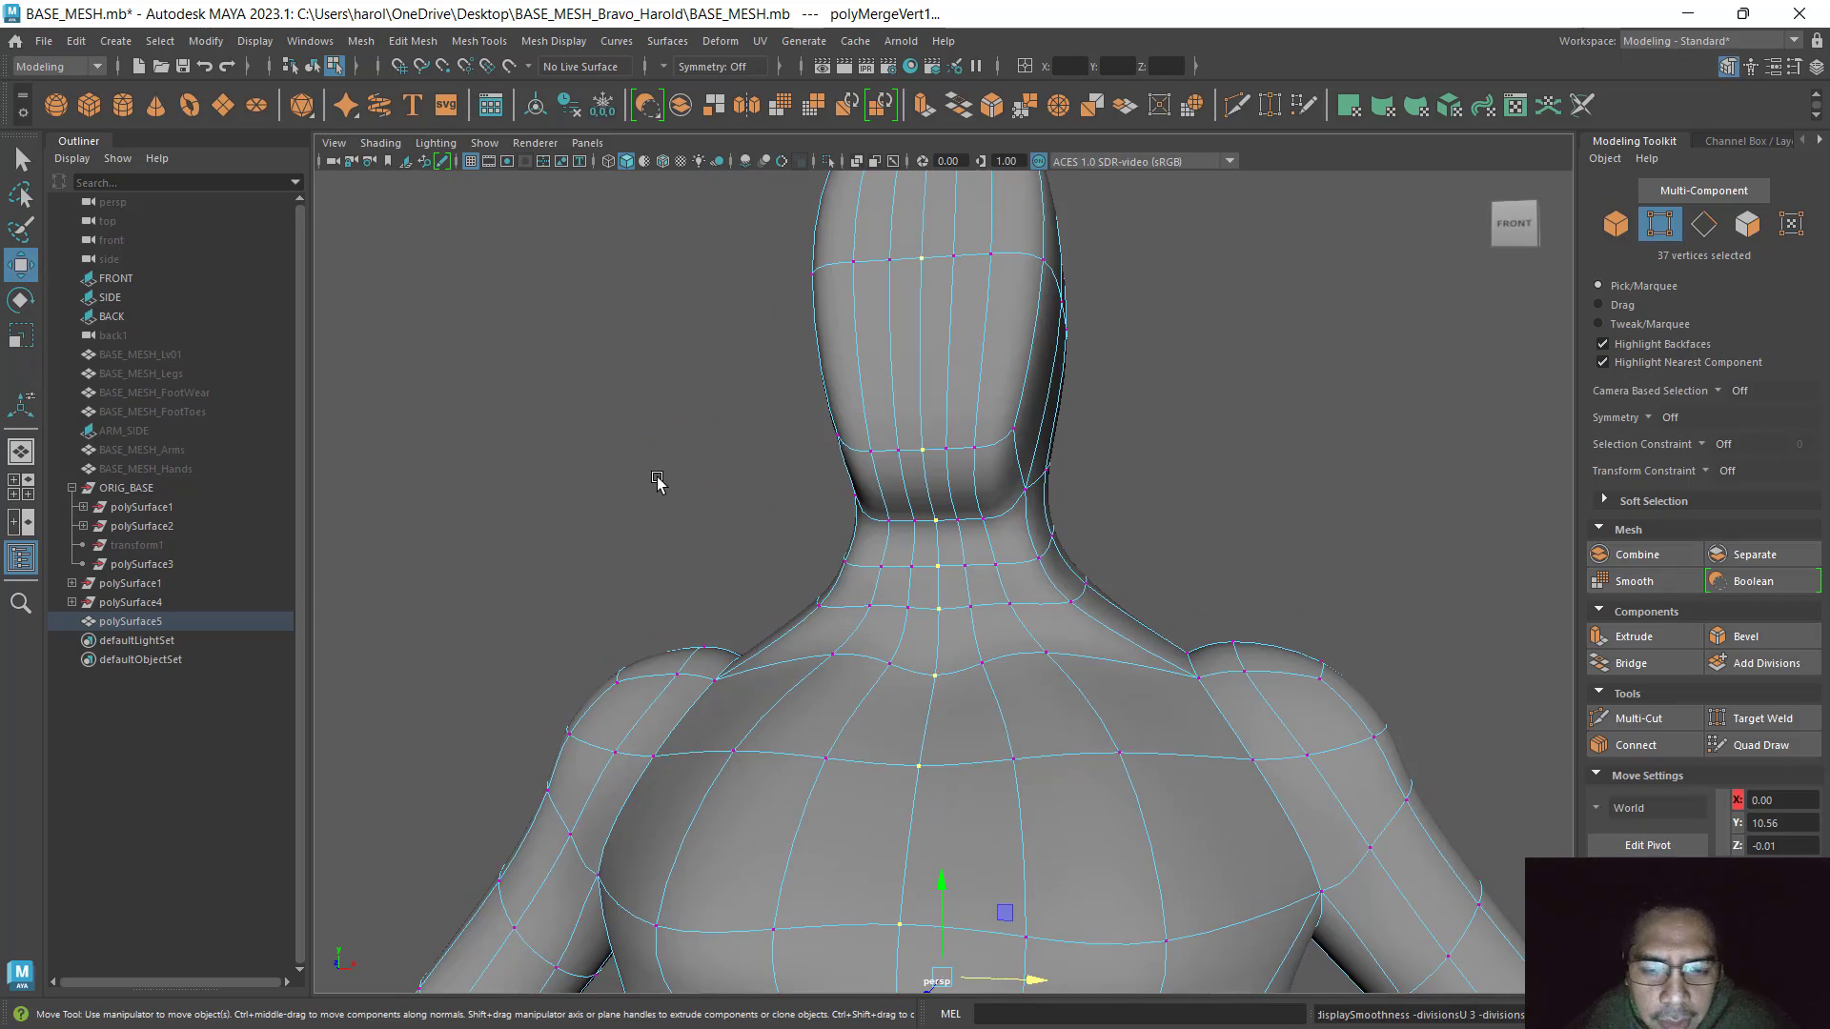
scroll(1333, 541, "down", 3)
left_click_drag(1333, 541, 964, 704, "alt")
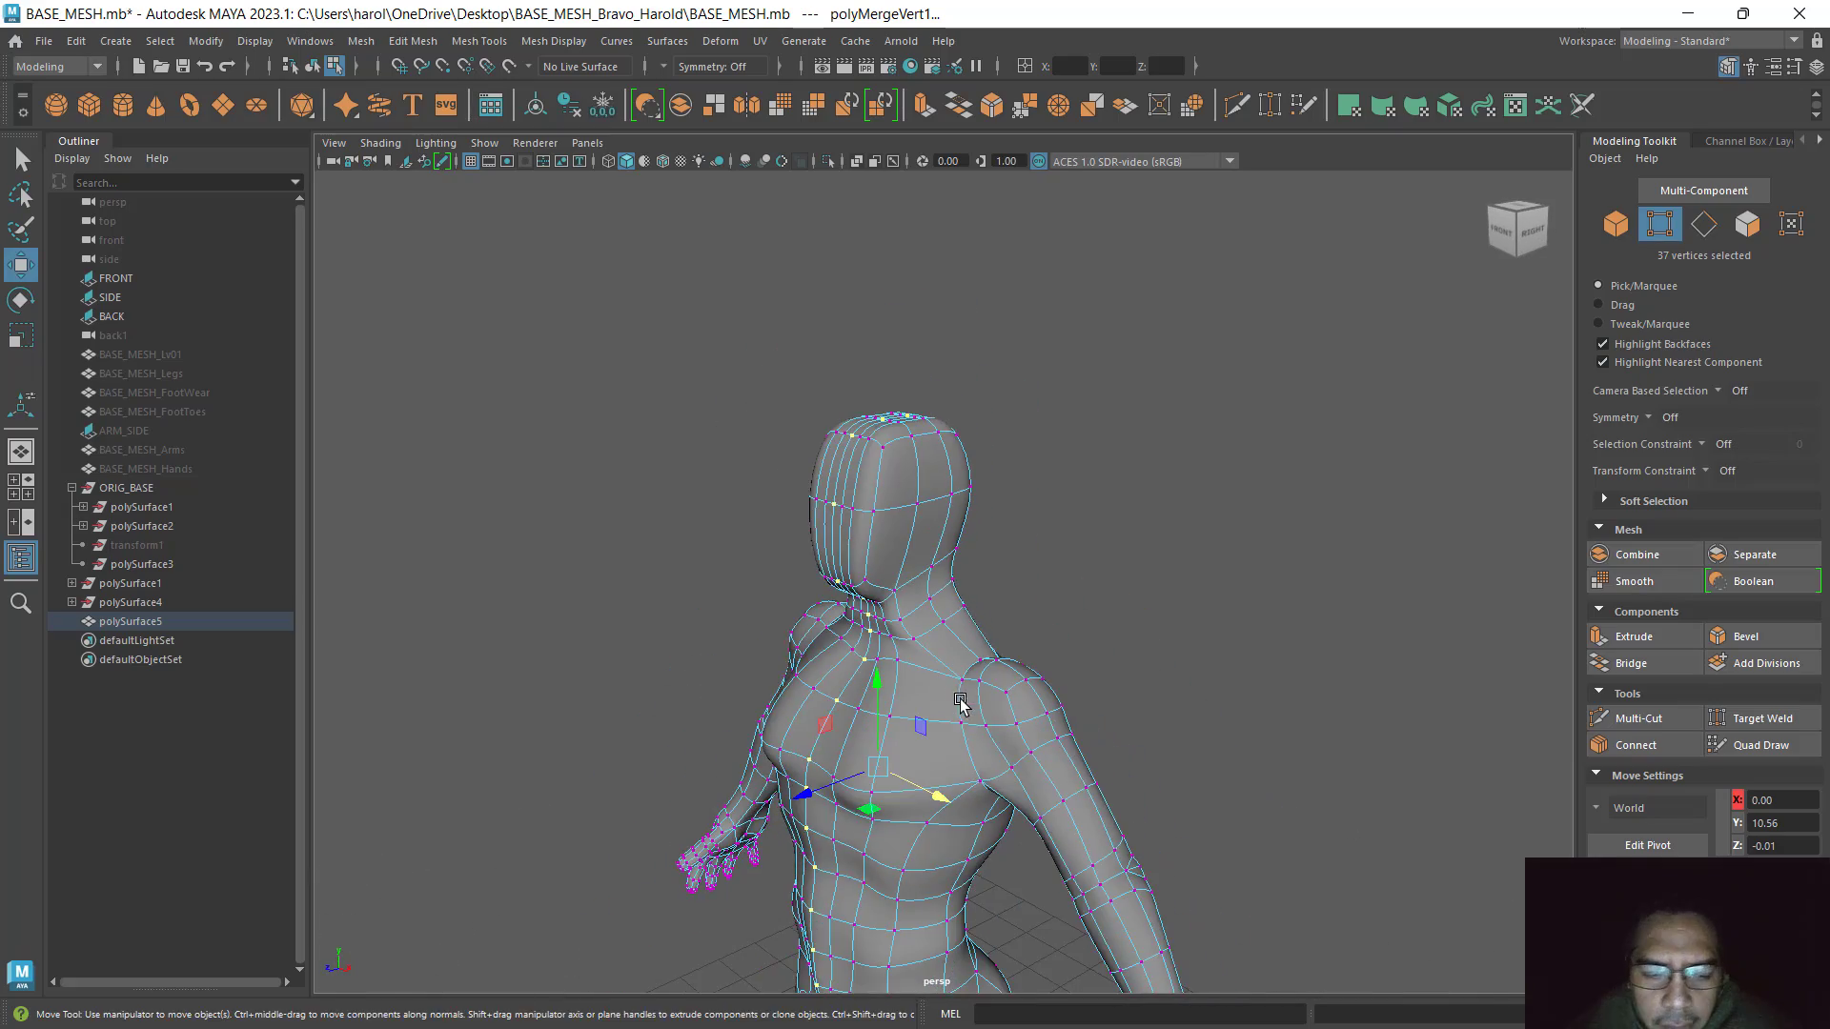
right_click_drag(964, 703, 1103, 490, "alt")
left_click_drag(1103, 490, 1045, 613, "alt")
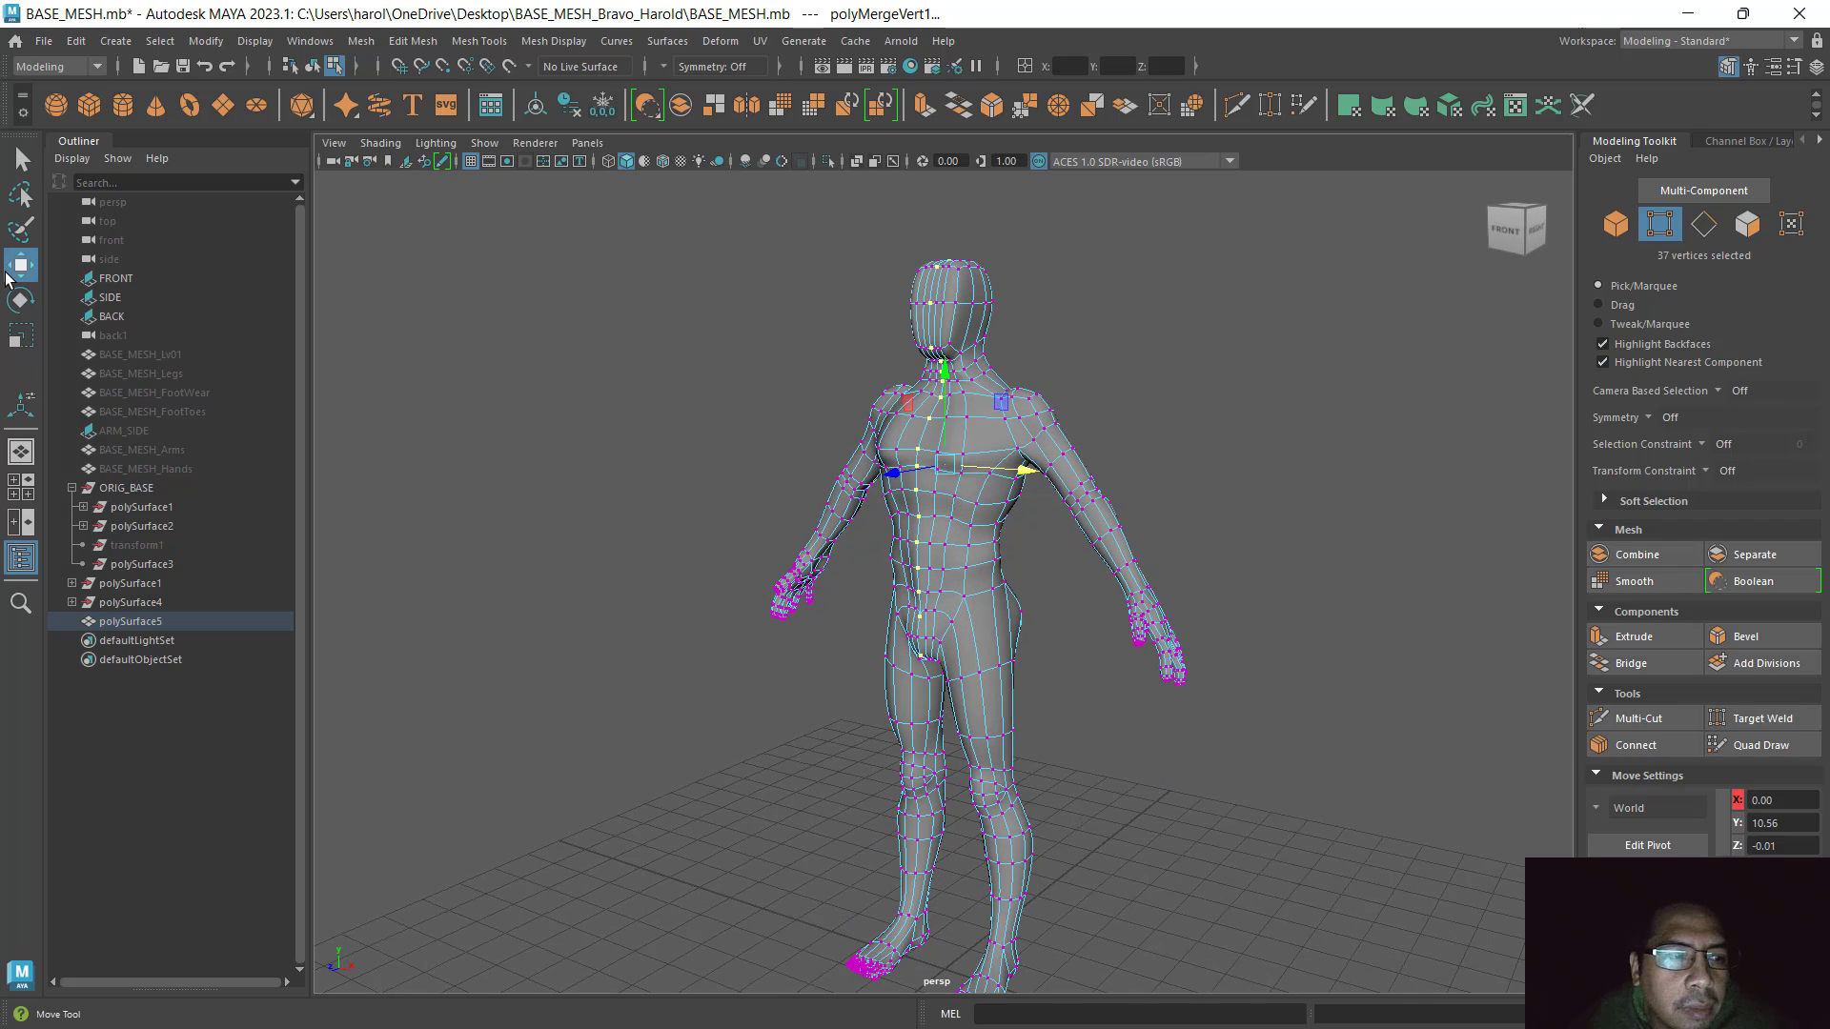
key("F8")
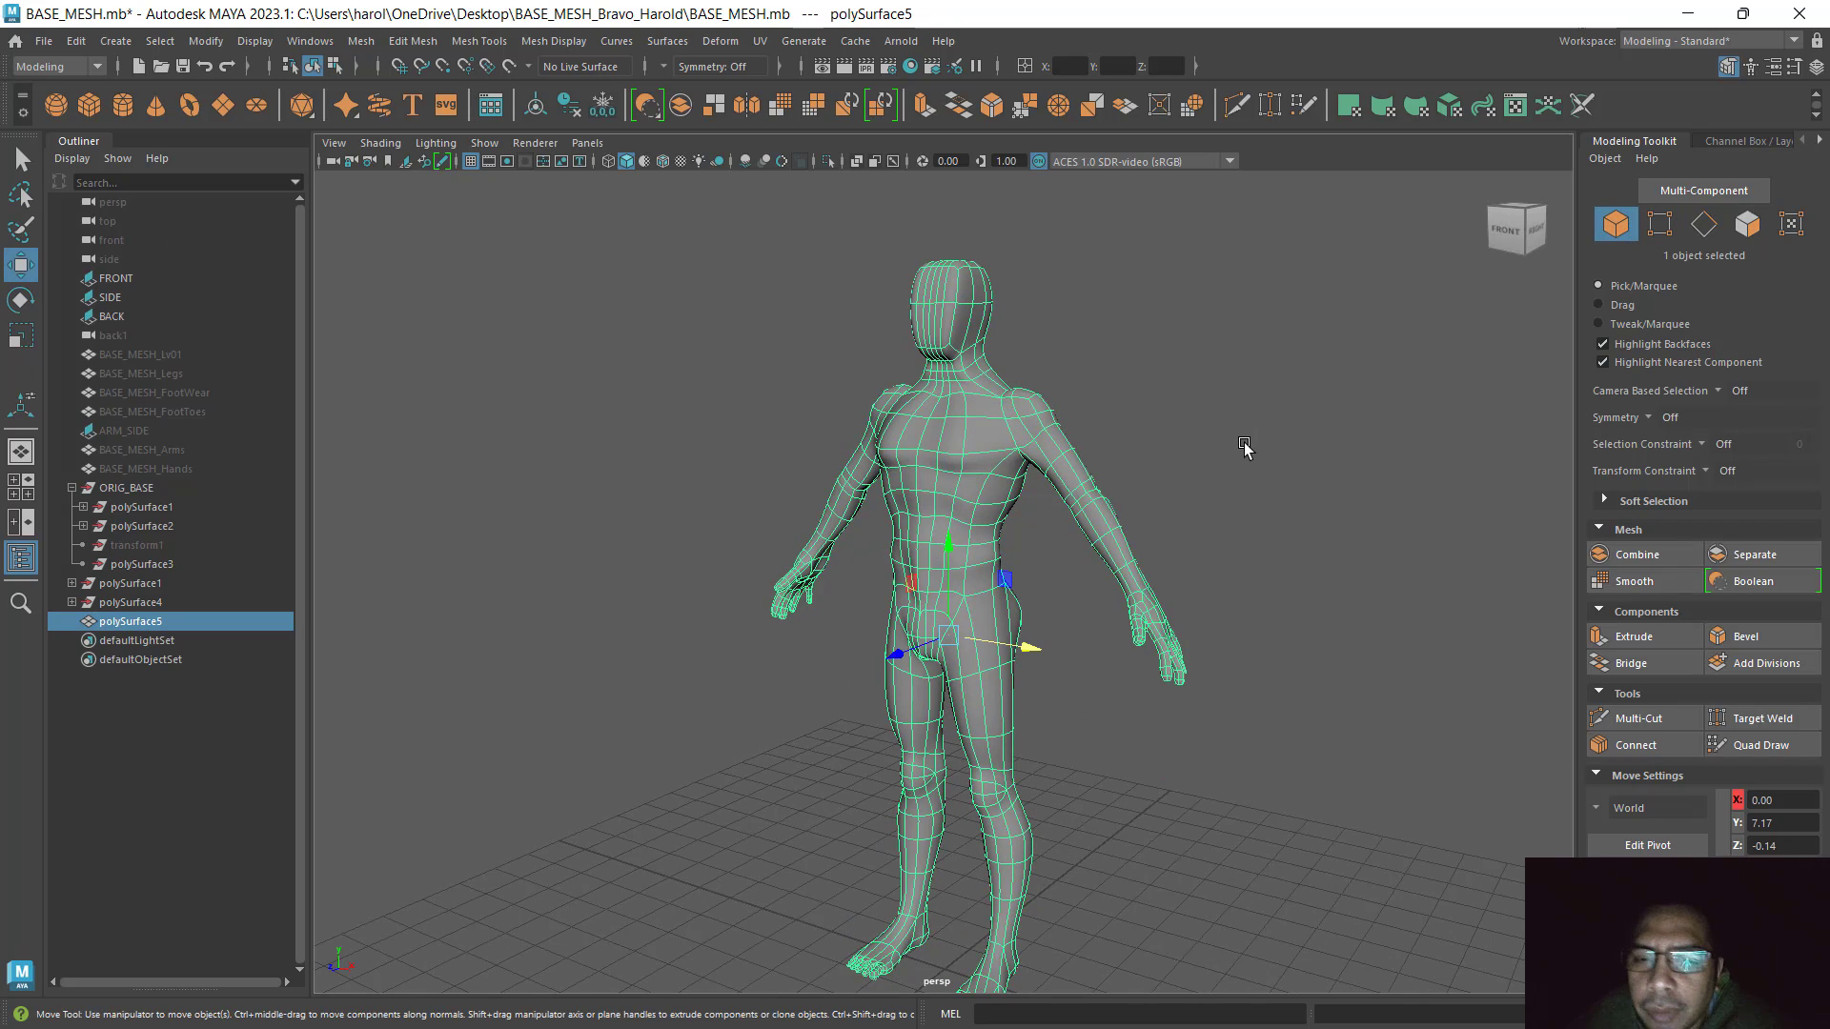
Tumble around the smoothed character to check it and save the scene to BASE_MESH.mb
left_click_drag(735, 580, 1242, 576, "alt")
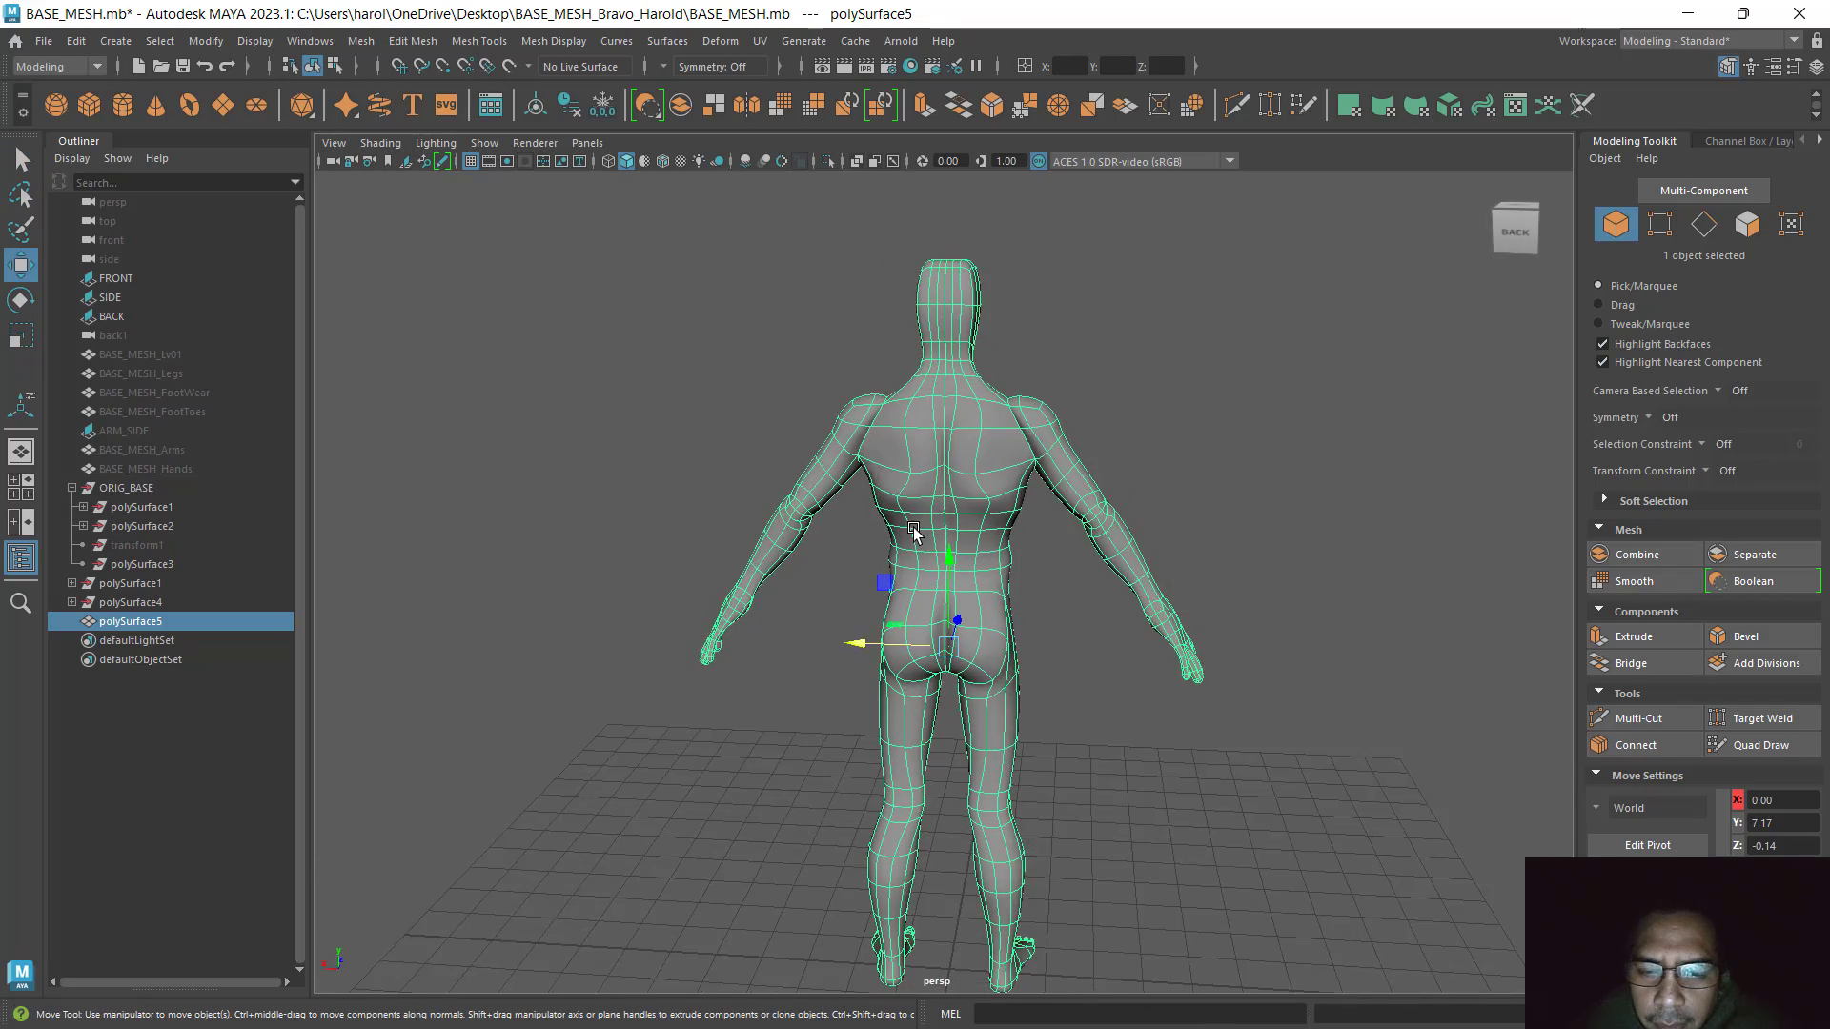
left_click_drag(914, 528, 753, 610, "alt")
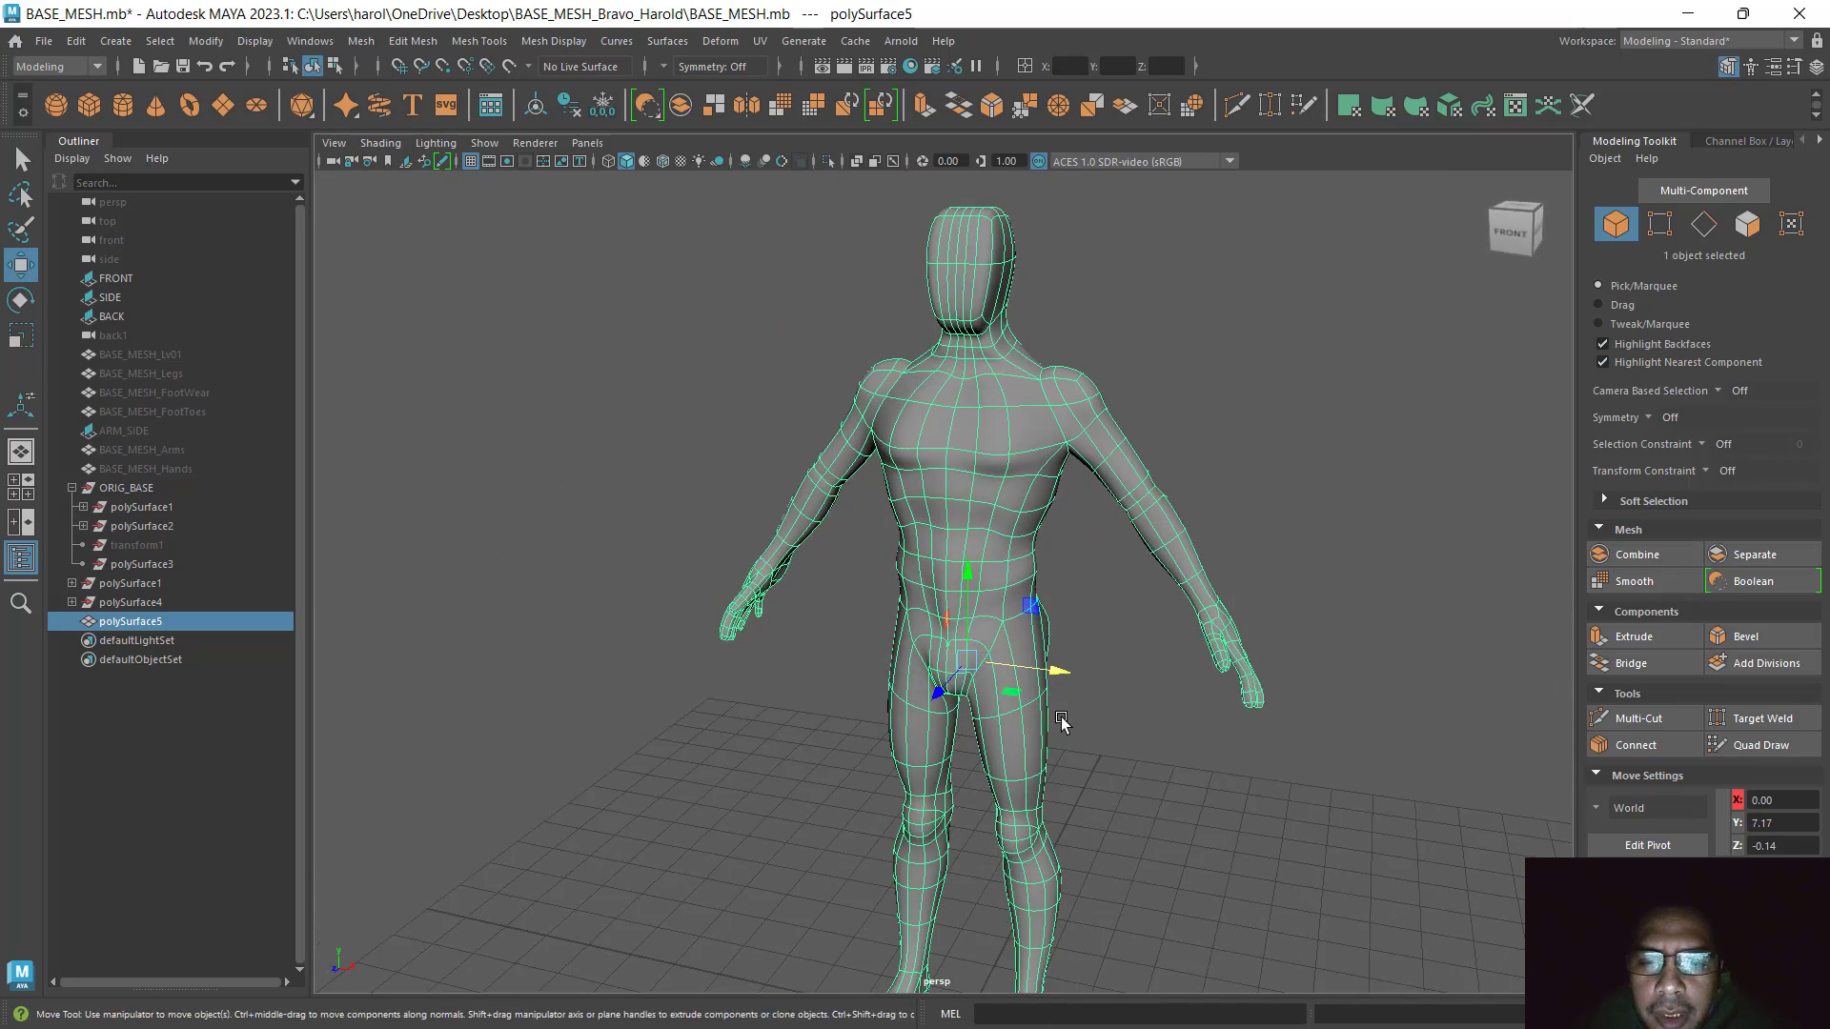
left_click_drag(1062, 721, 1039, 464, "alt")
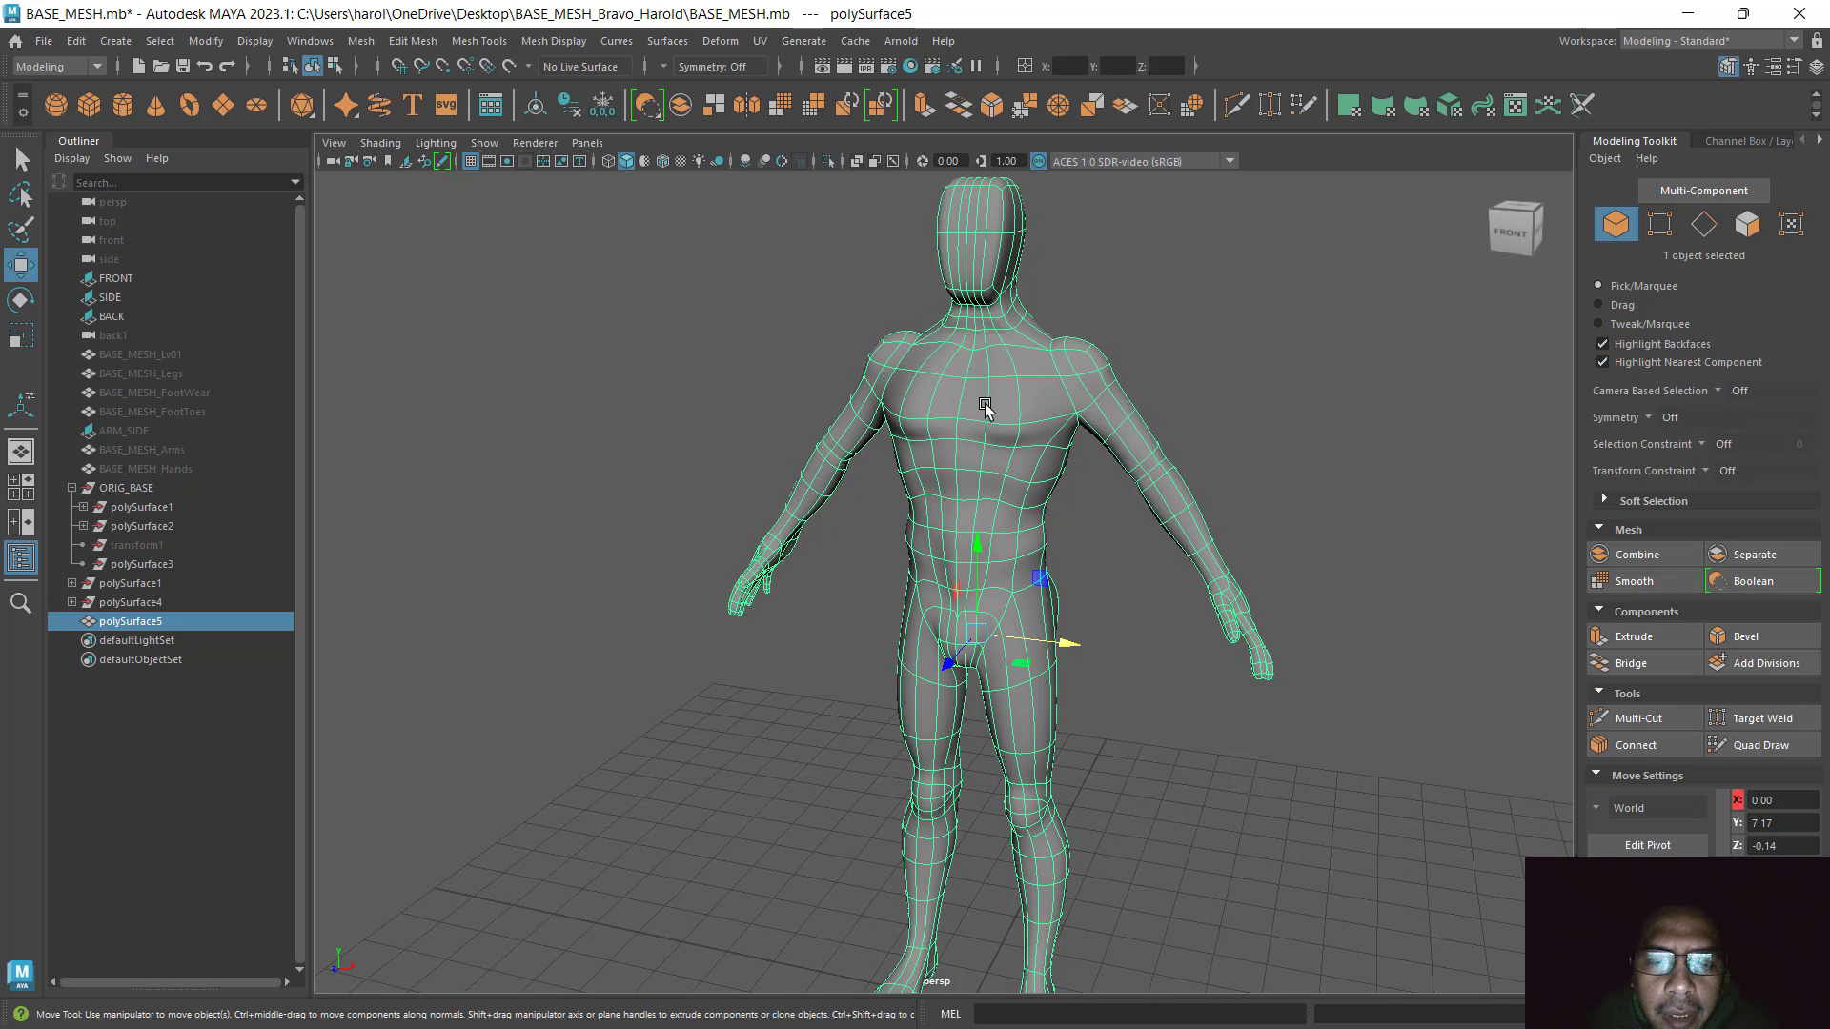
key("ctrl+s")
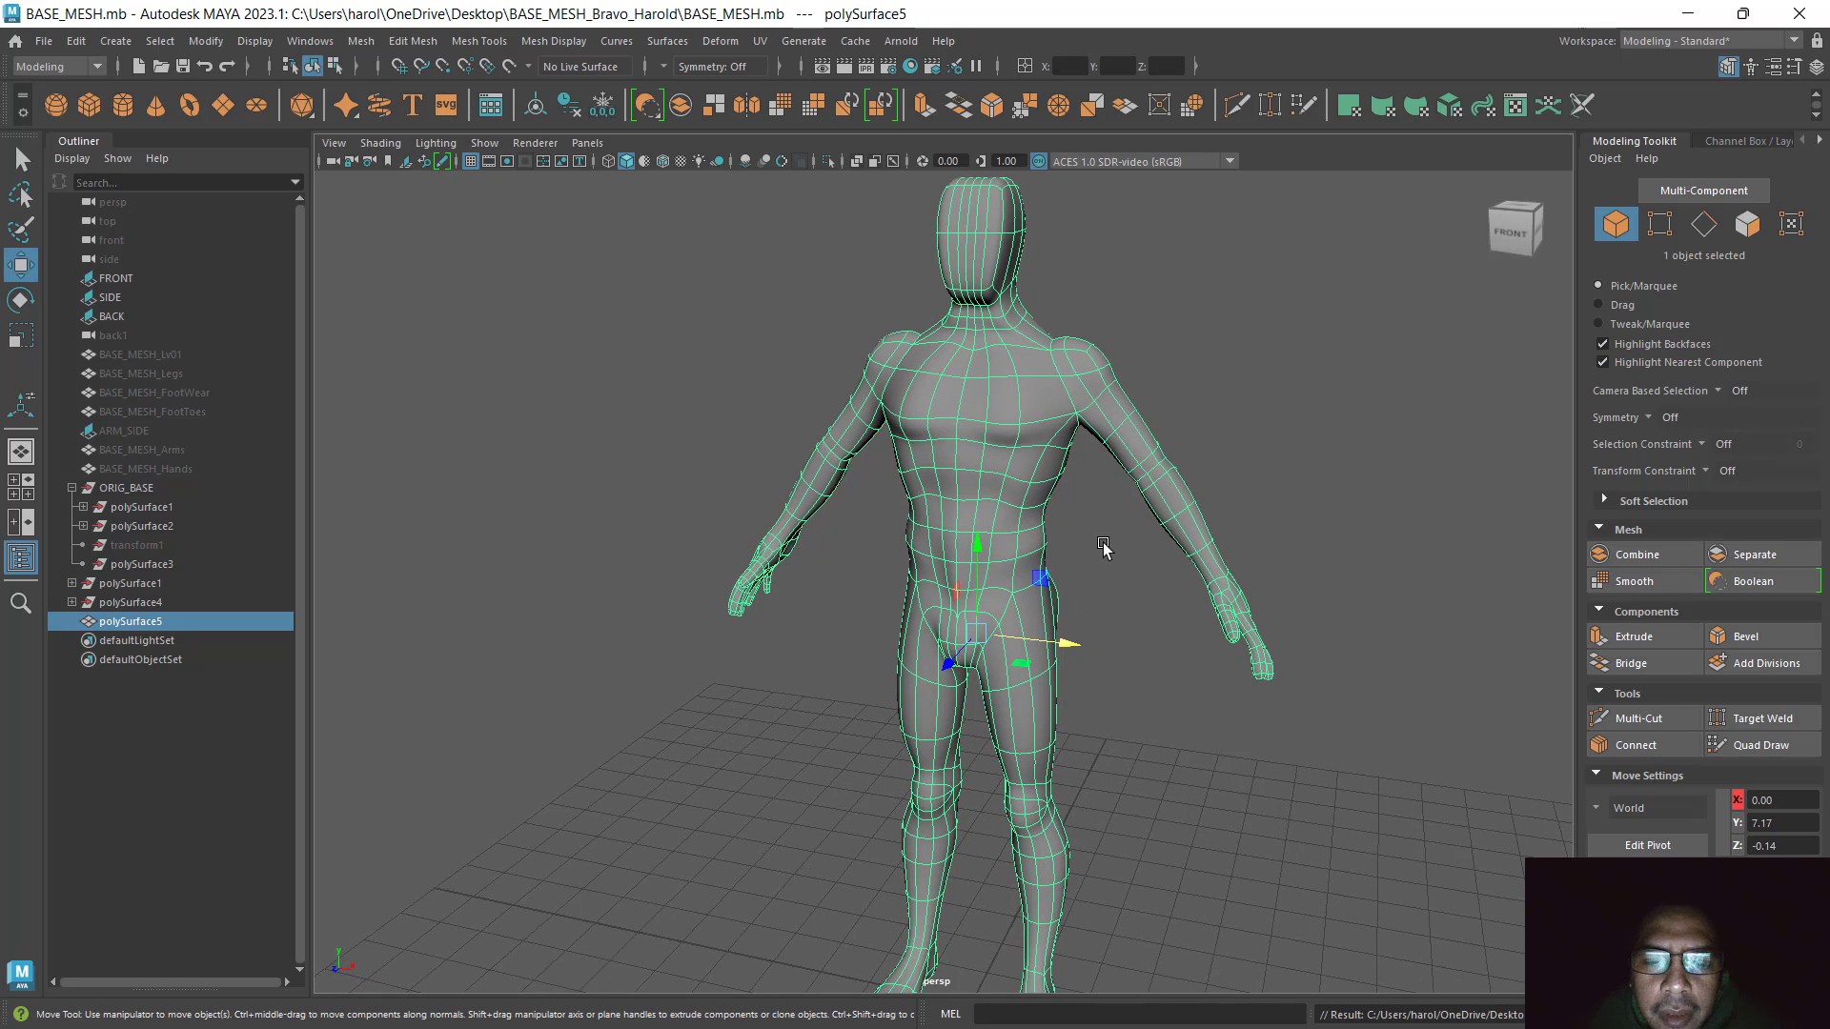
scroll(1103, 548, "down", 2)
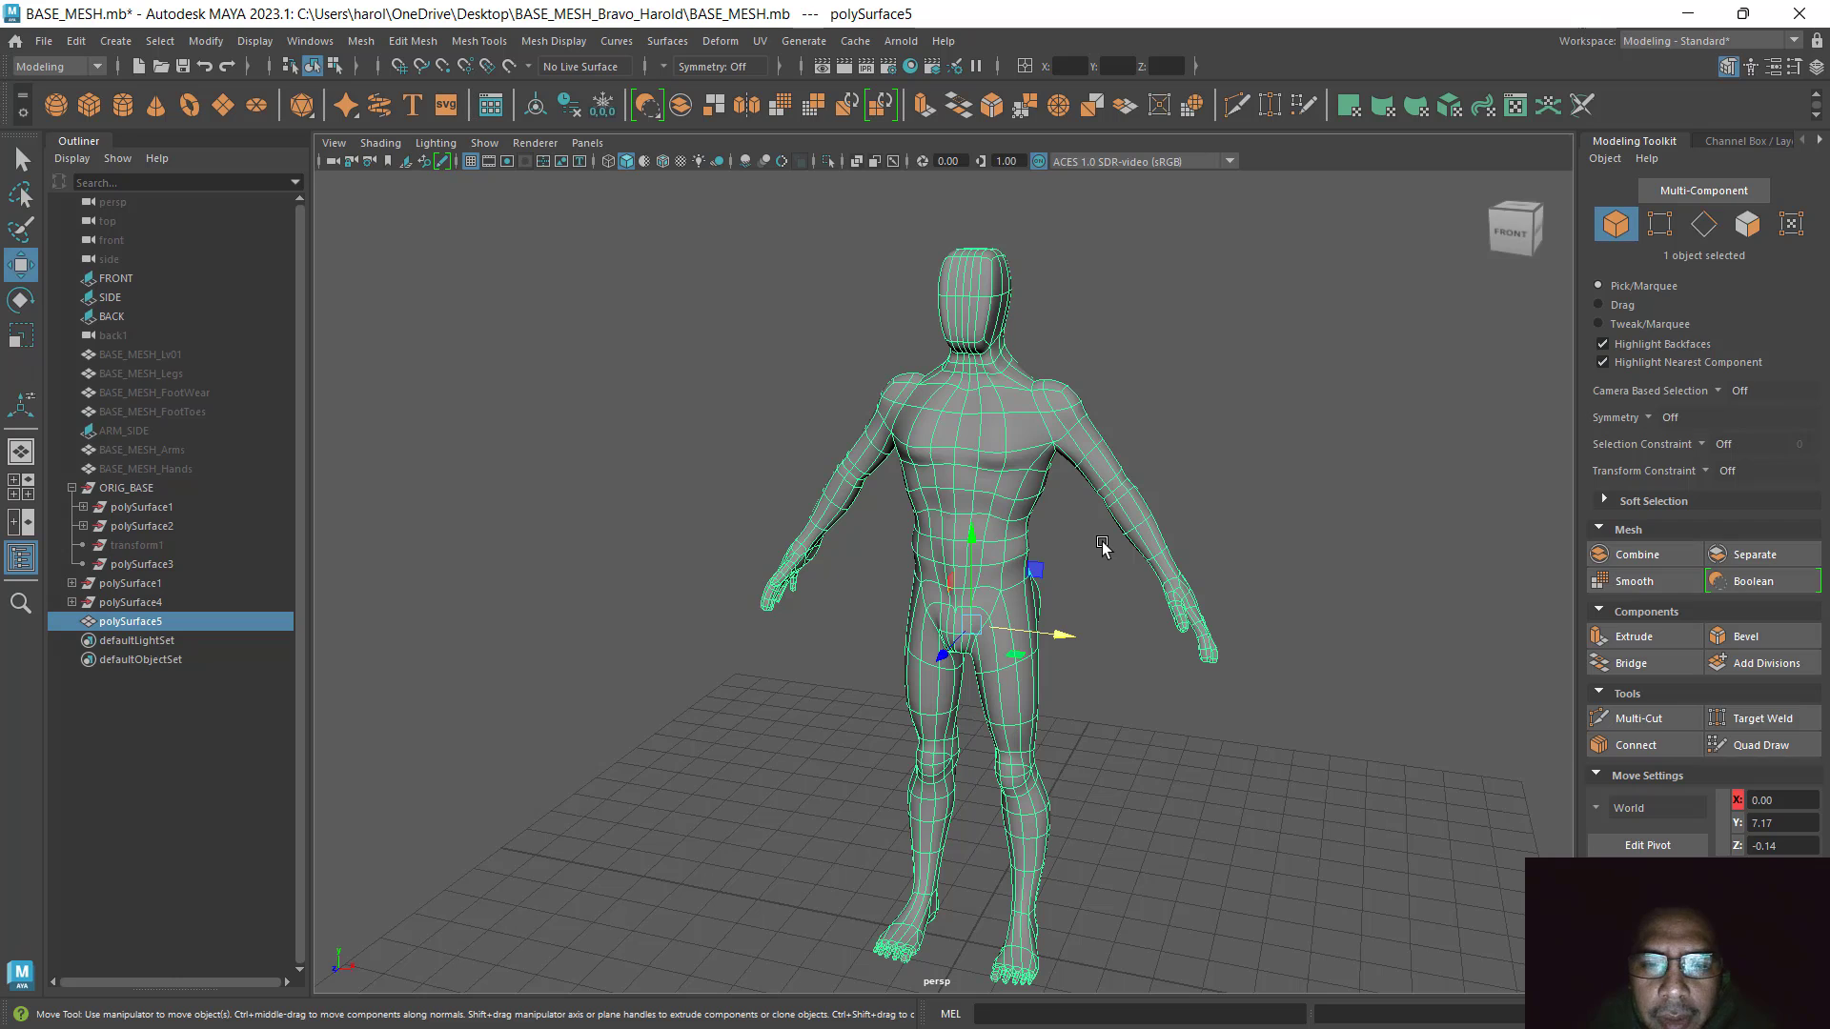
middle_click_drag(1121, 579, 1120, 545, "alt")
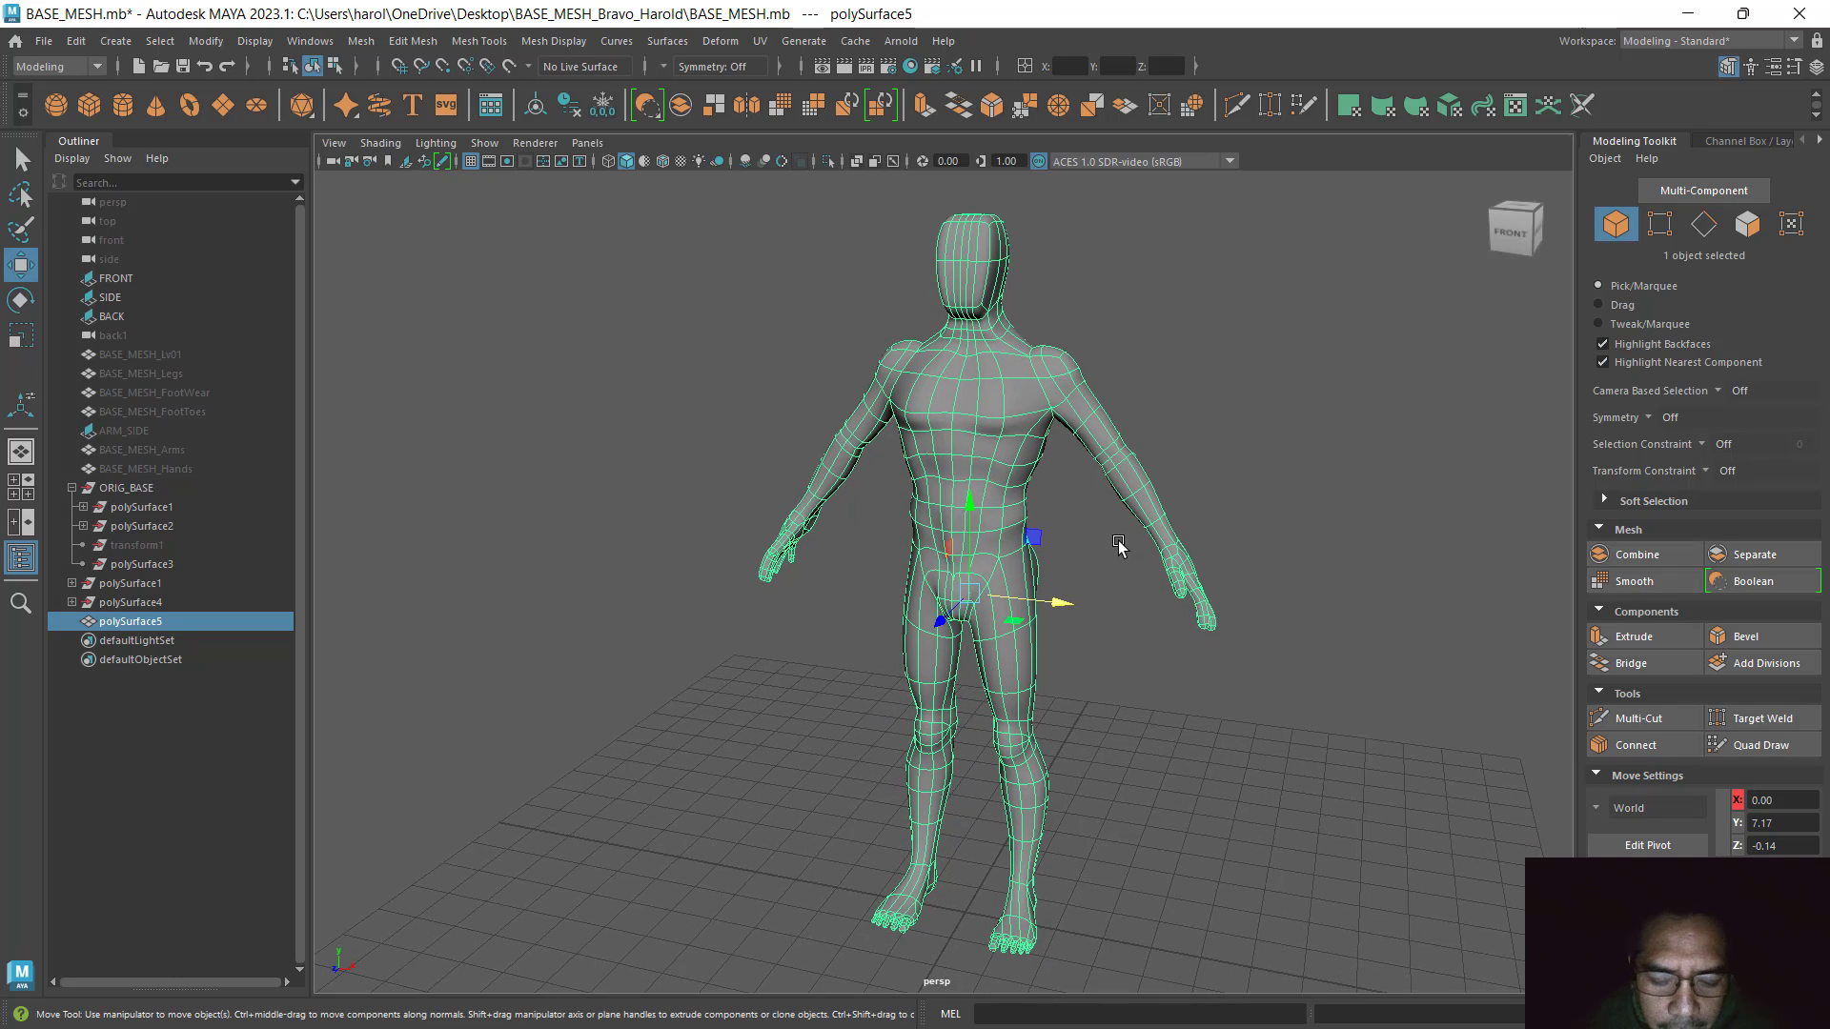